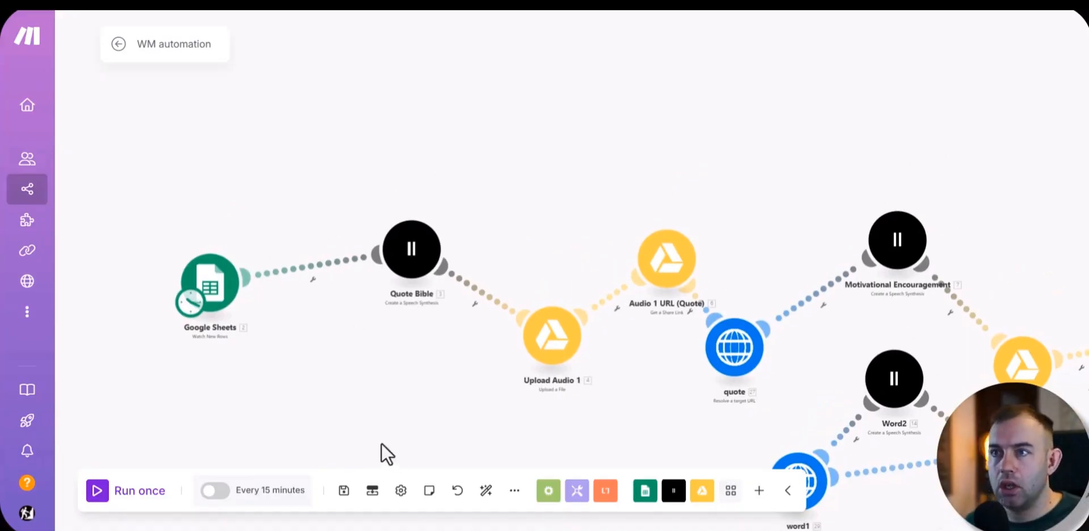
Step: Switch to the WM spreadsheet that feeds the scenario and review its Motivational Encouragement, Biblical Quote and Quality columns
drag(212, 284, 223, 243)
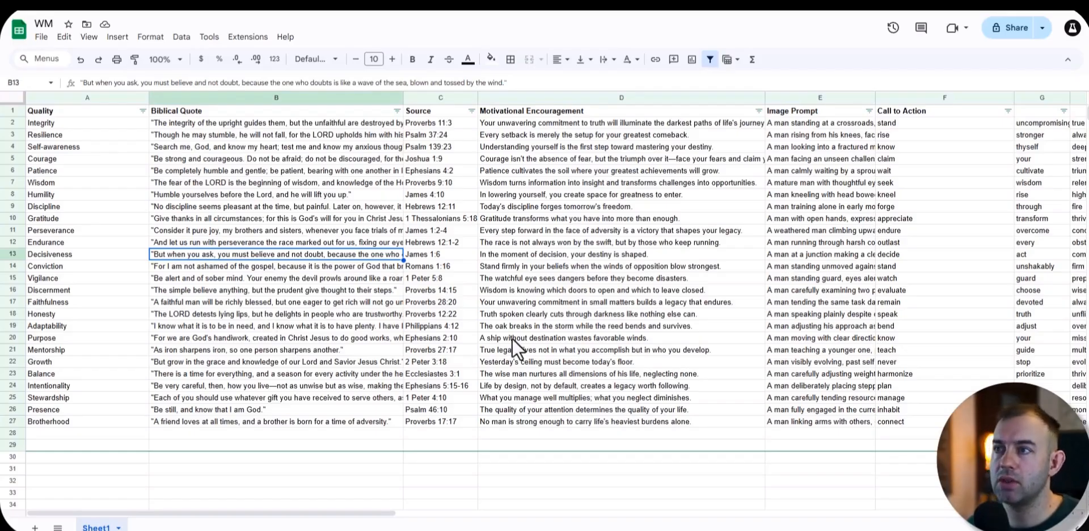
click(555, 125)
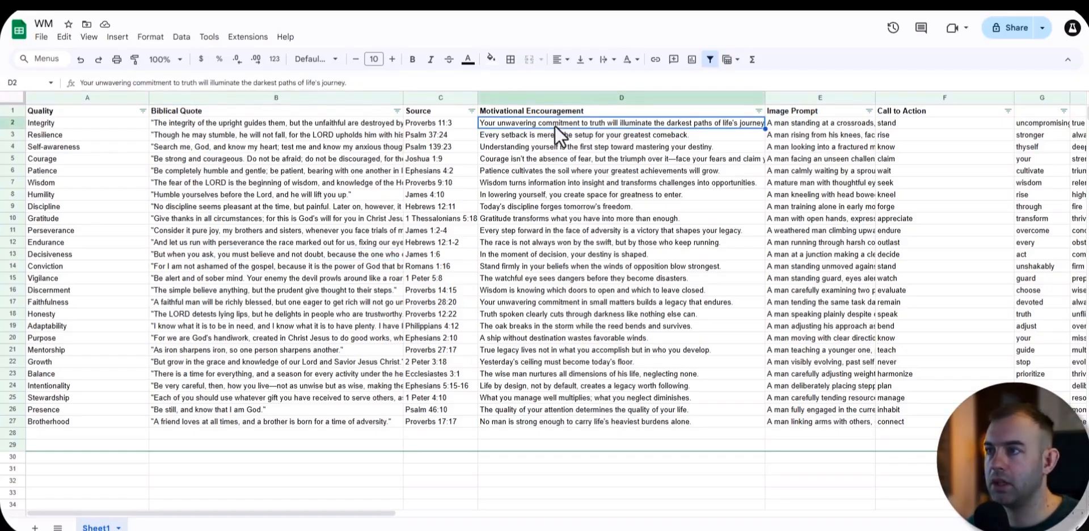
drag(553, 139, 602, 250)
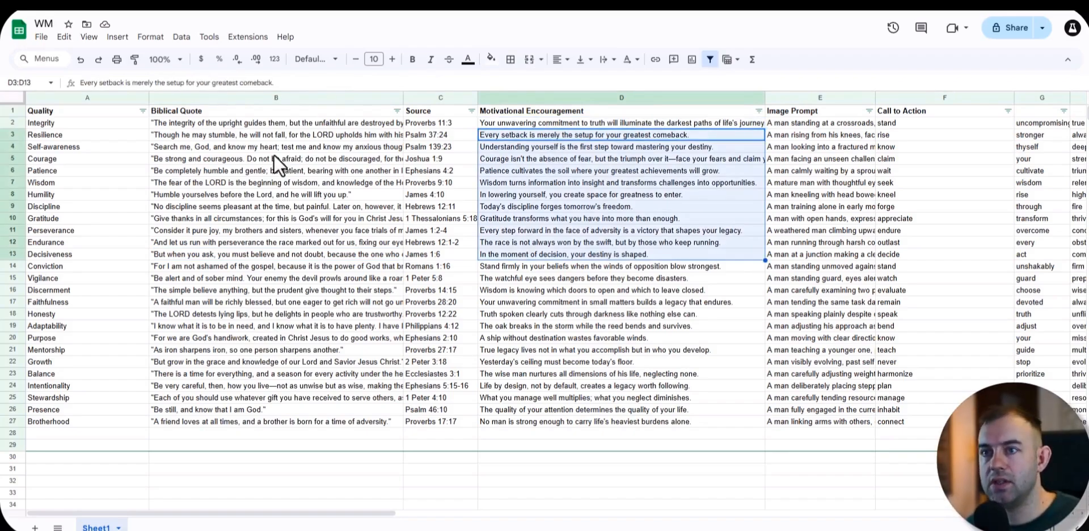
drag(268, 134, 283, 279)
click(122, 231)
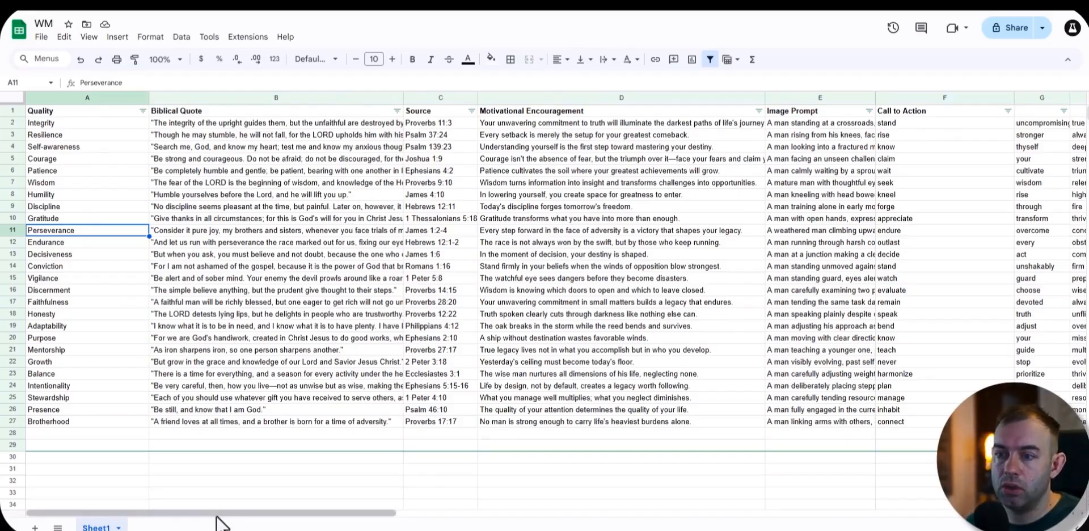
Step: Examine the Call to Action word columns and the image prompt for the Integrity row
drag(218, 515, 324, 514)
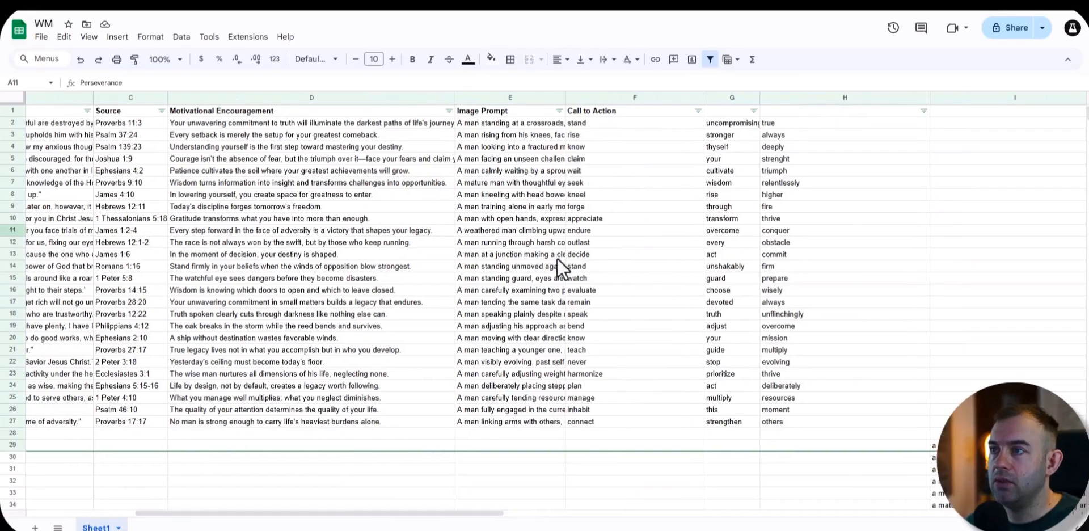
click(651, 98)
click(737, 97)
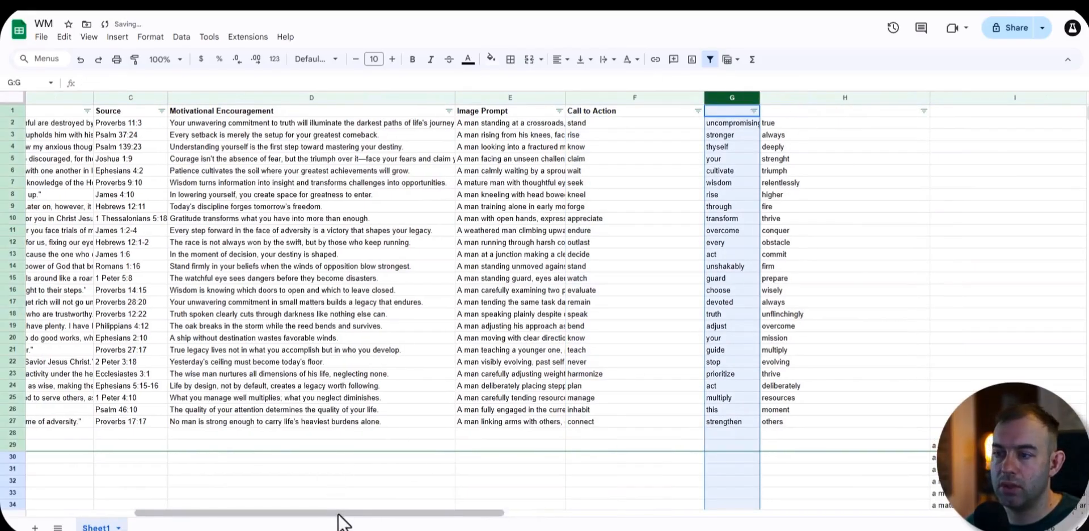
drag(340, 513, 296, 525)
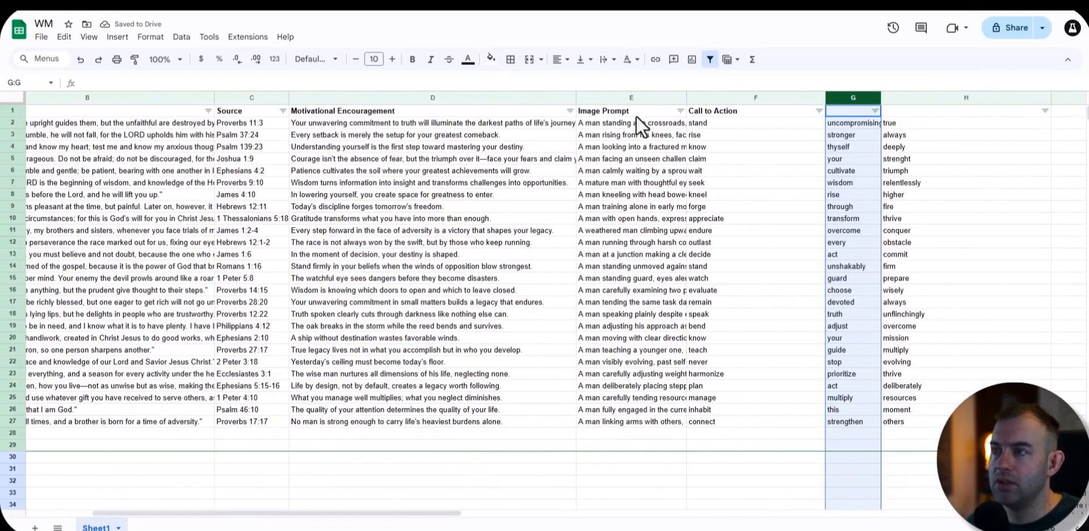
click(635, 122)
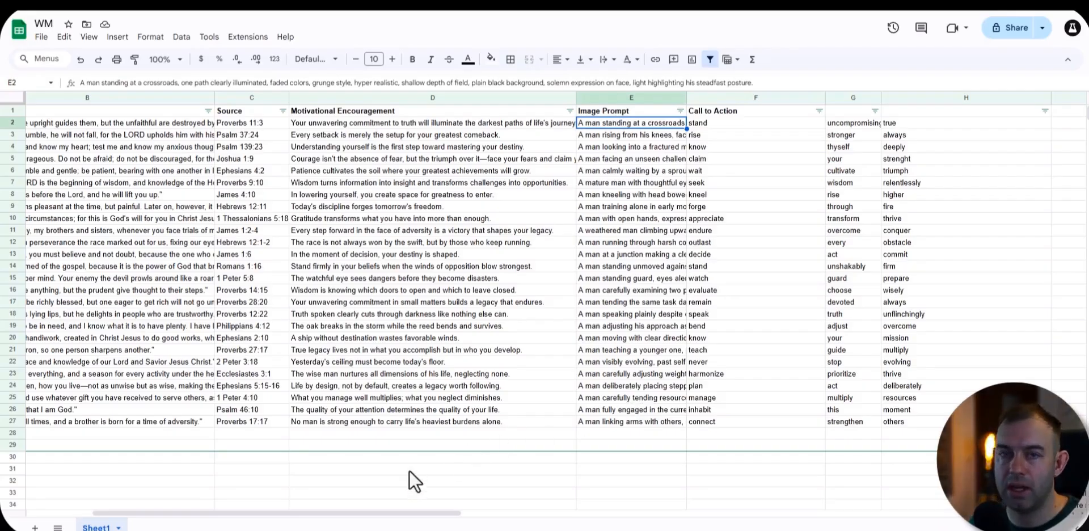
drag(404, 516, 267, 468)
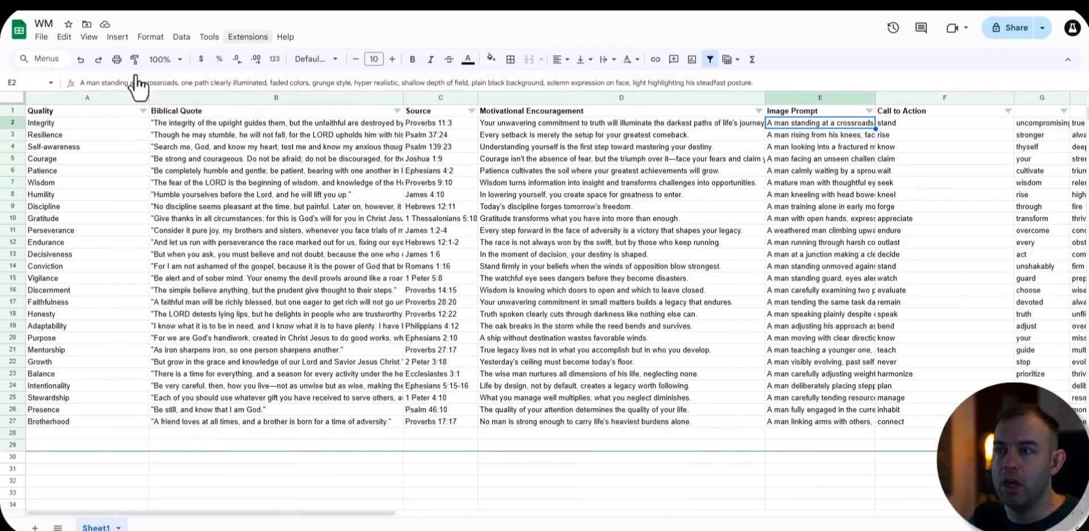
Step: Review the content table from its headers to the last rows, including the empty rows below it
mouse_move(91, 114)
mouse_down()
mouse_move(119, 210)
mouse_move(1033, 488)
mouse_move(916, 407)
mouse_up()
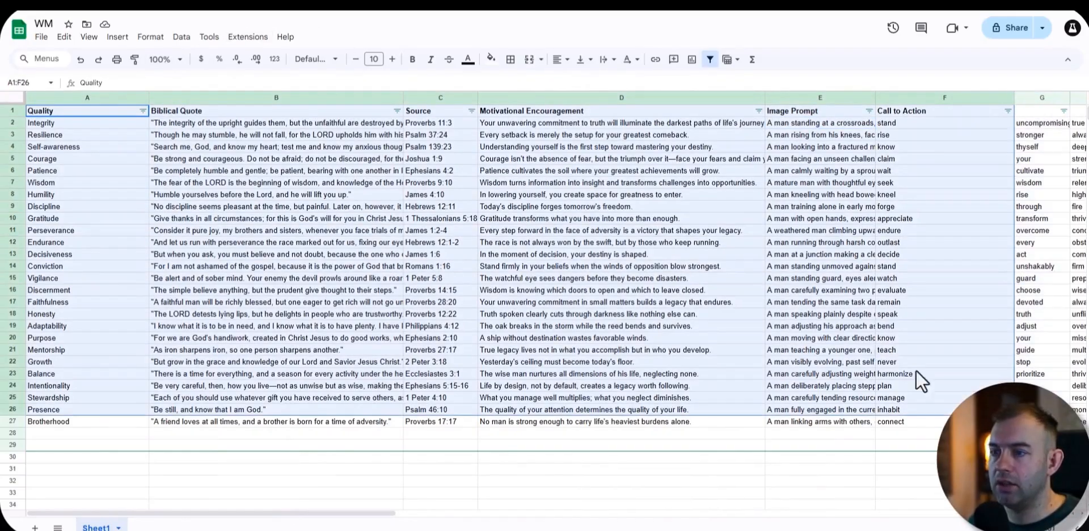
scroll(220, 277, down, 2)
click(114, 341)
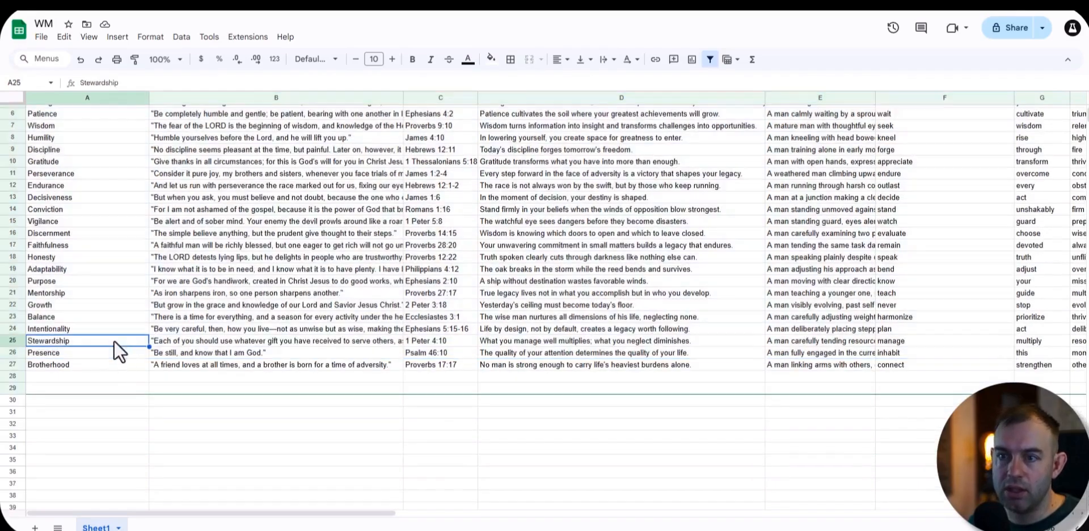
scroll(306, 369, down, 6)
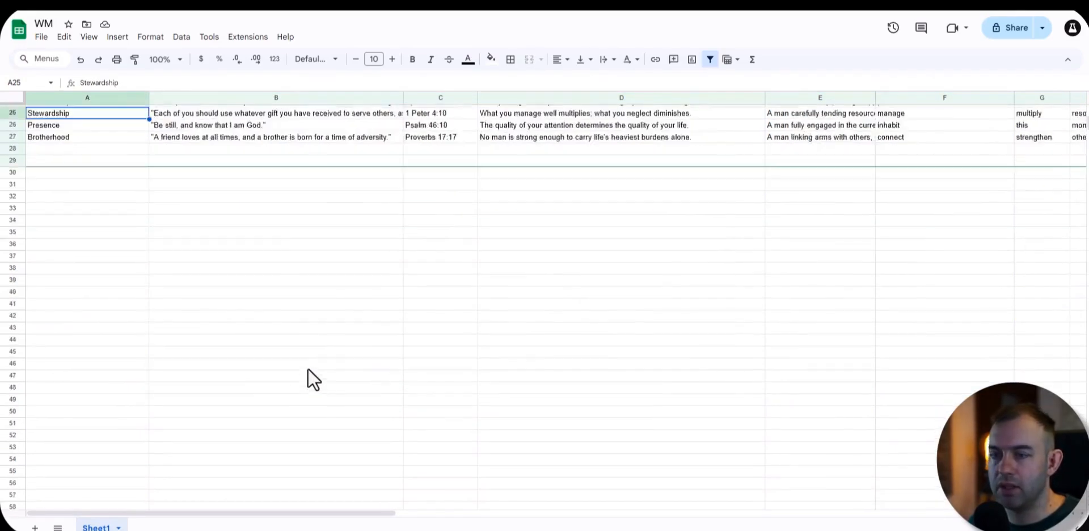
scroll(311, 391, up, 7)
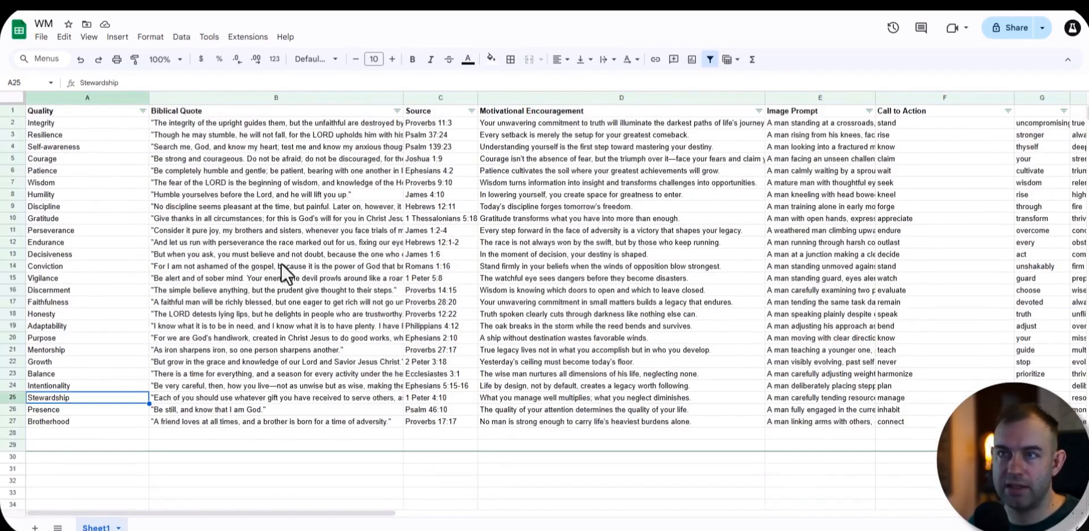
scroll(328, 278, down, 20)
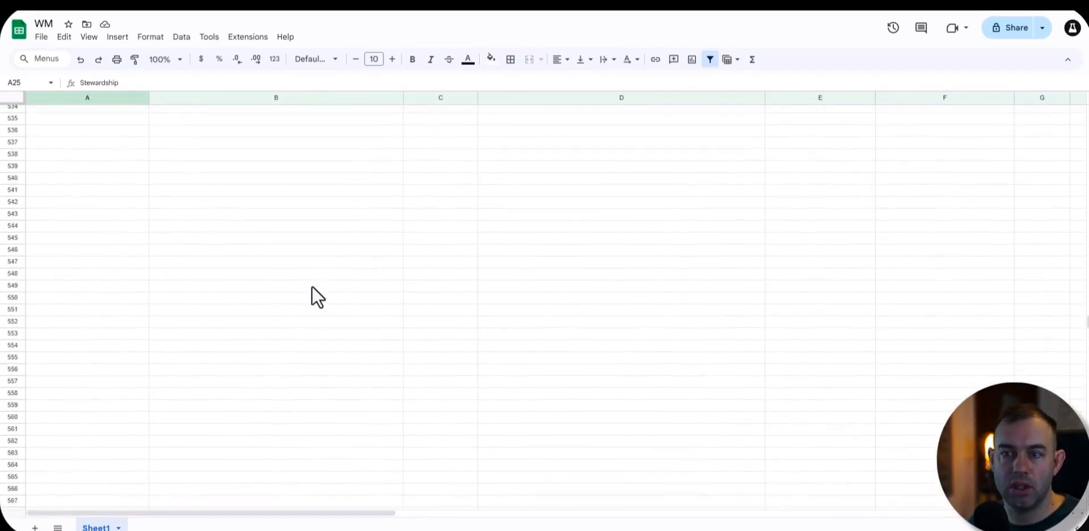
scroll(311, 295, up, 20)
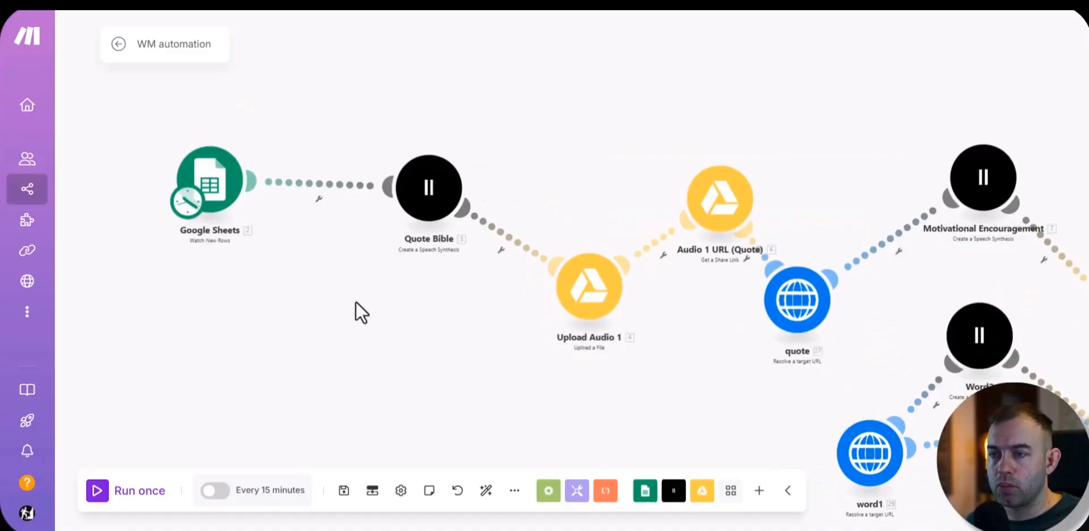
Step: Return to the WM automation scenario and move the Quote Bible module above and diagonally beyond the Google Sheets module
drag(356, 324, 333, 361)
drag(189, 230, 223, 262)
drag(393, 245, 361, 167)
drag(253, 230, 242, 244)
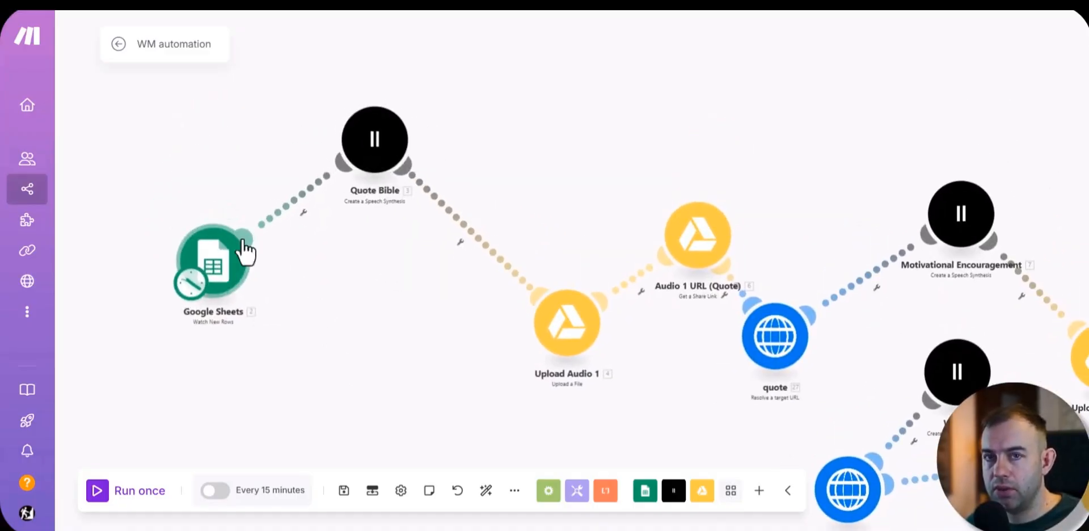
drag(370, 163, 383, 176)
drag(216, 262, 210, 265)
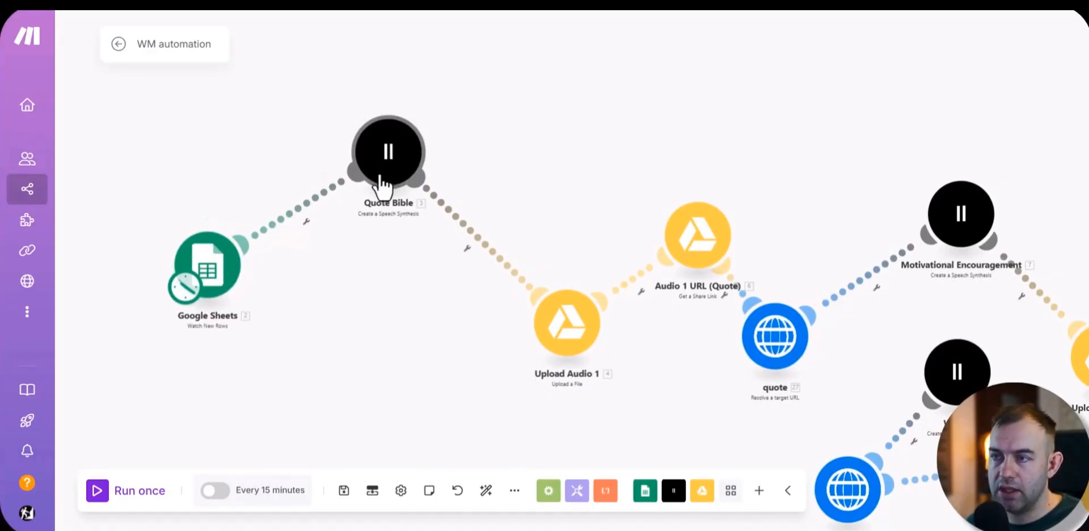
drag(381, 178, 394, 154)
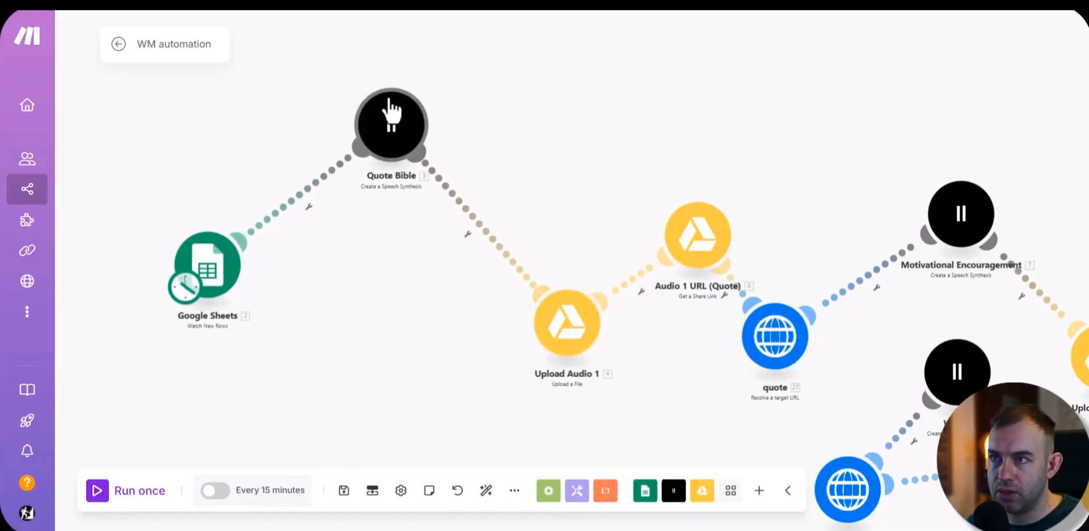
Step: Move the Upload Audio 1, Audio 1 URL (Quote) and quote modules closer to the start of the scenario
drag(578, 336, 377, 251)
drag(552, 177, 490, 165)
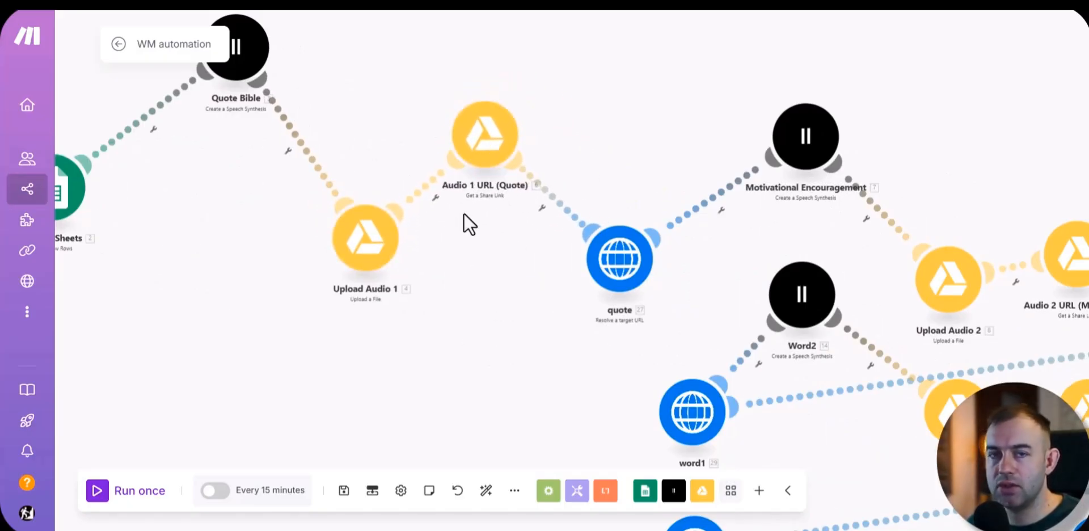
drag(612, 254, 582, 233)
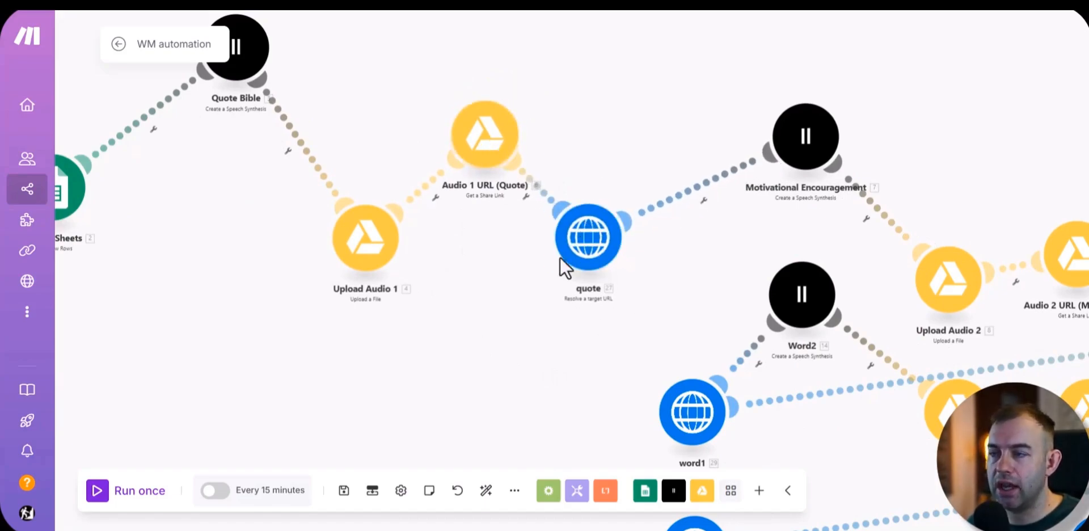
drag(600, 261, 604, 261)
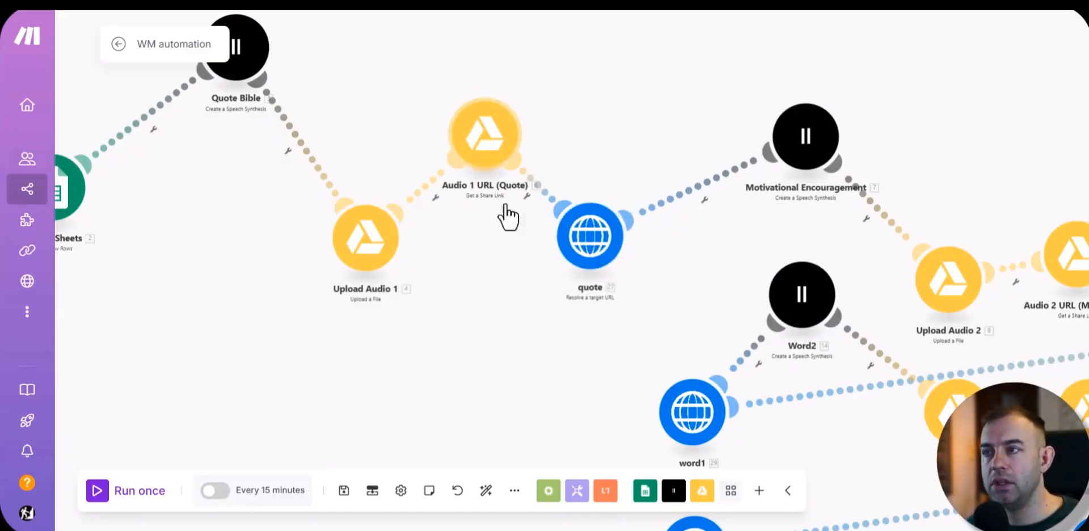
Step: Examine the whole scenario, including the Creatomate rendering module, the social media router branches and the audio modules at its start
drag(557, 358, 434, 294)
scroll(433, 295, down, 5)
scroll(434, 295, up, 2)
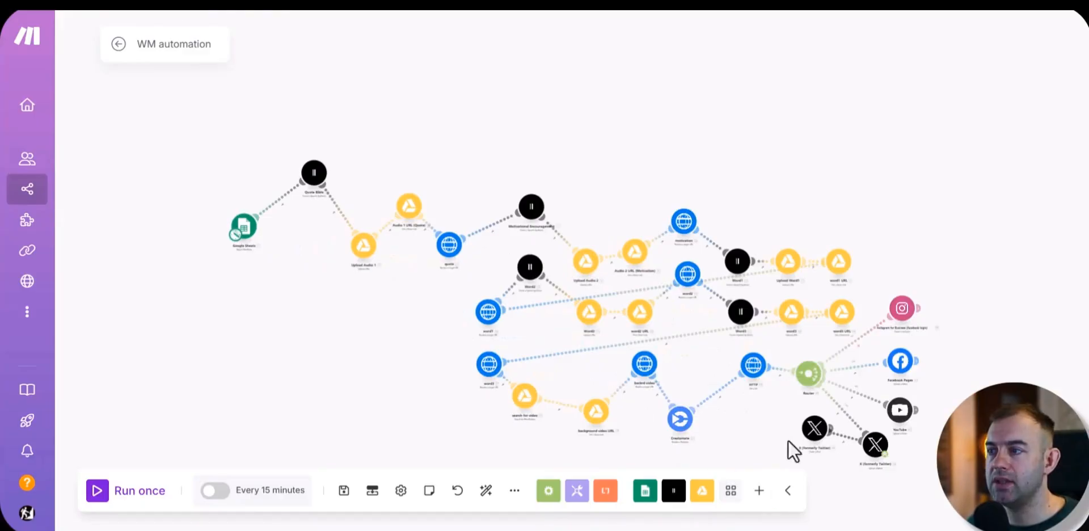
drag(741, 401, 606, 295)
scroll(639, 265, up, 2)
scroll(606, 295, up, 4)
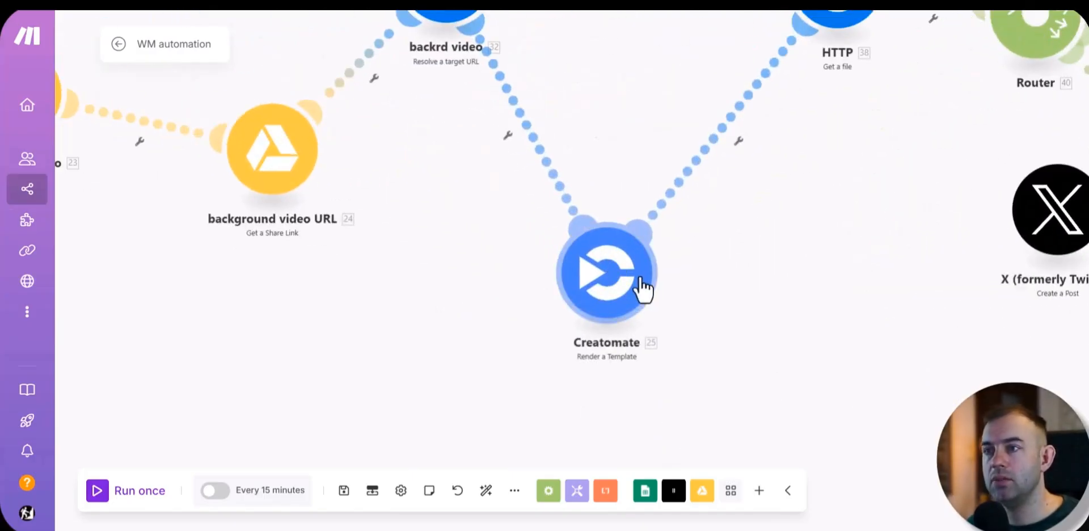
scroll(641, 289, down, 2)
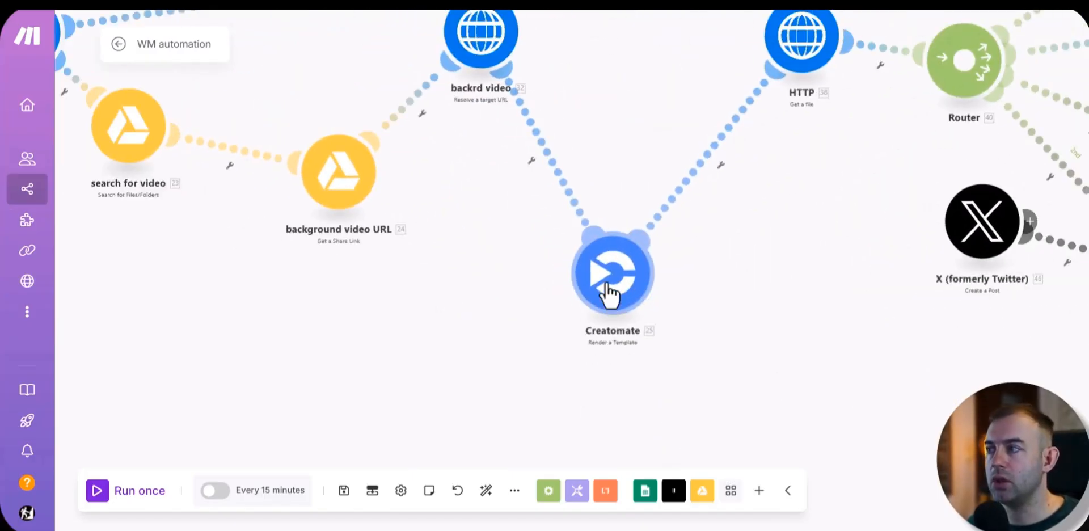
scroll(608, 292, down, 5)
scroll(639, 306, up, 5)
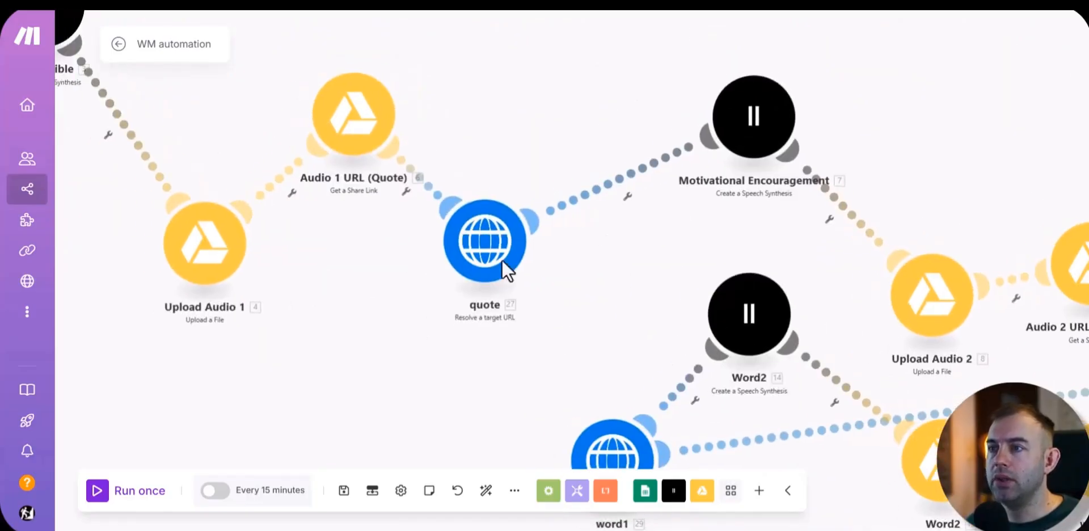
scroll(502, 260, down, 3)
scroll(427, 373, left, 5)
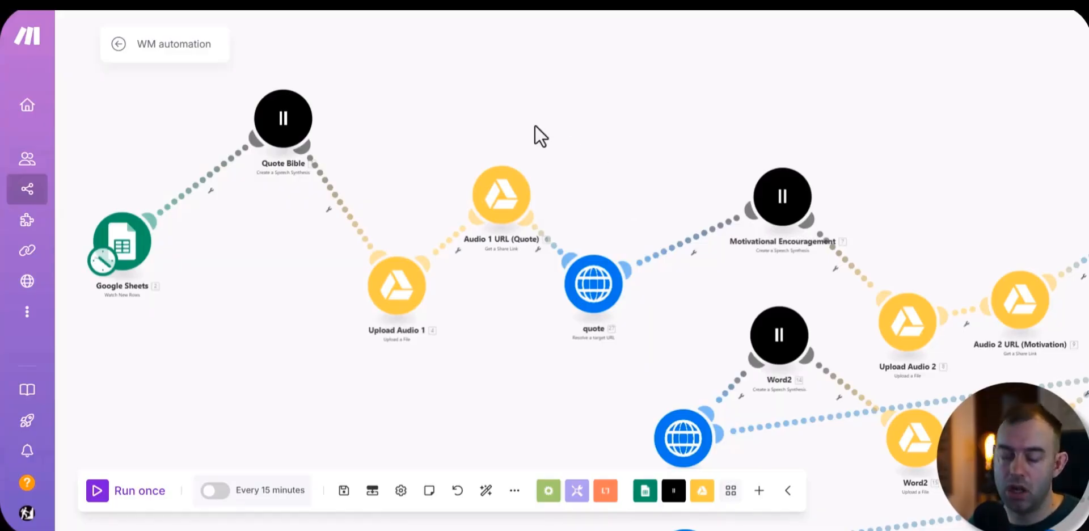
Step: Switch to the WM spreadsheet and review the Integrity row's quote, encouragement, image prompt and call-to-action cells
key(ctrl+Tab)
click(318, 124)
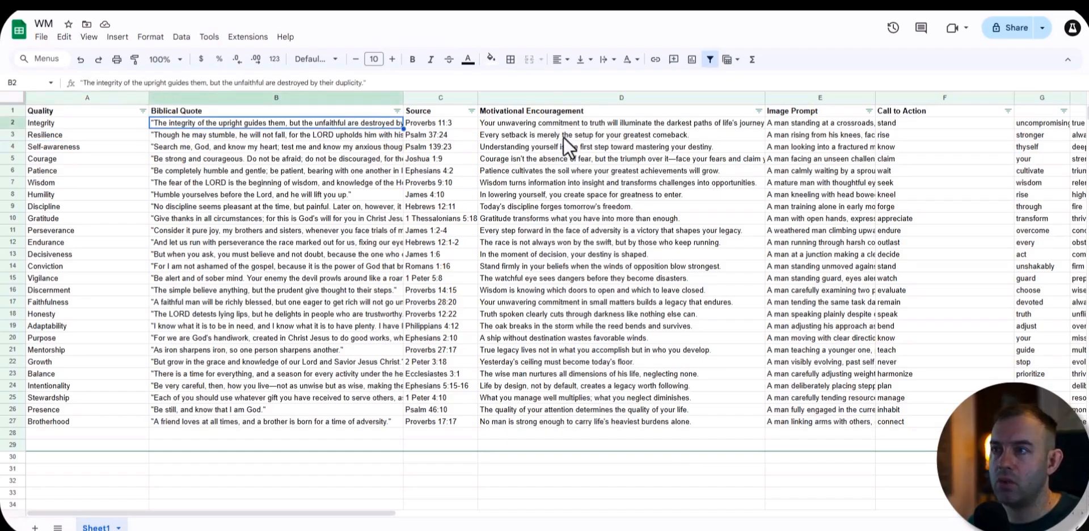
click(573, 124)
click(833, 123)
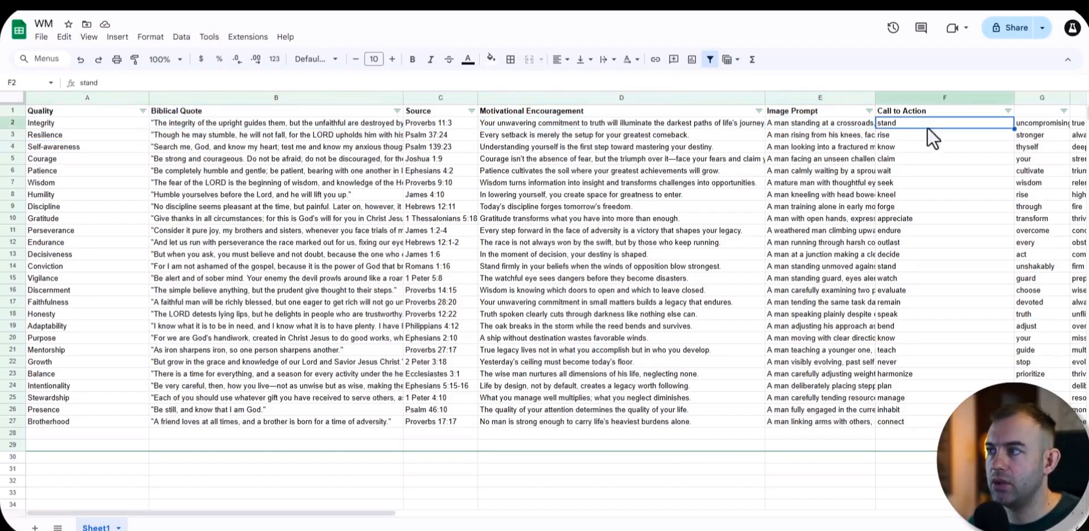
Step: Check the scenario's module sequence, and inspect the spreadsheet's call-to-action word columns
key(ctrl+shift+Tab)
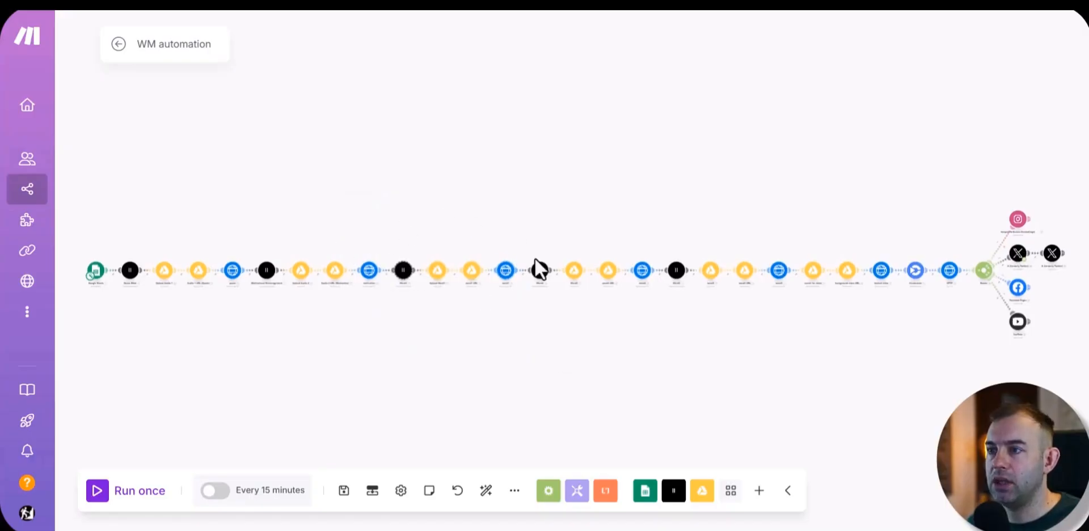
key(ctrl+Tab)
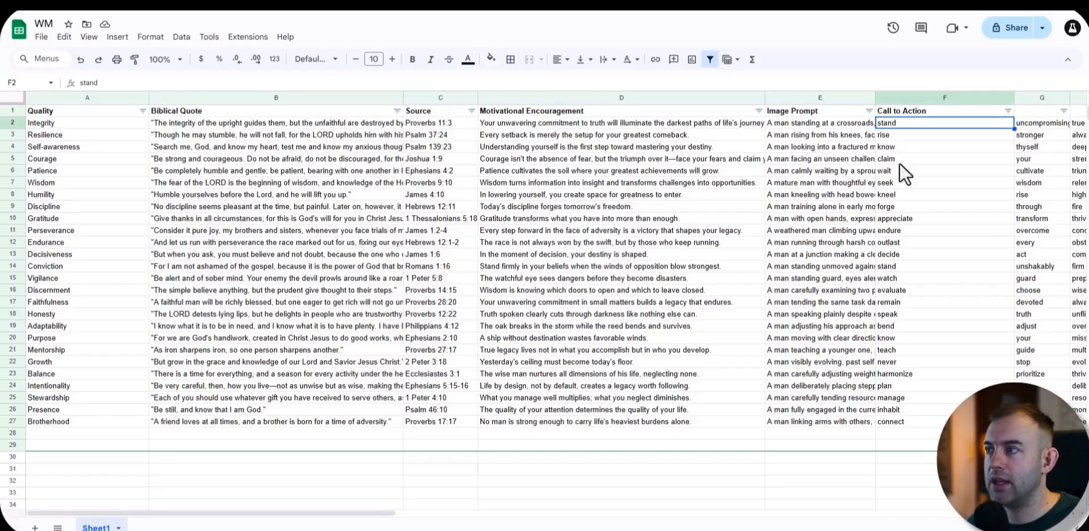
scroll(489, 521, right, 2)
scroll(489, 521, right, 10)
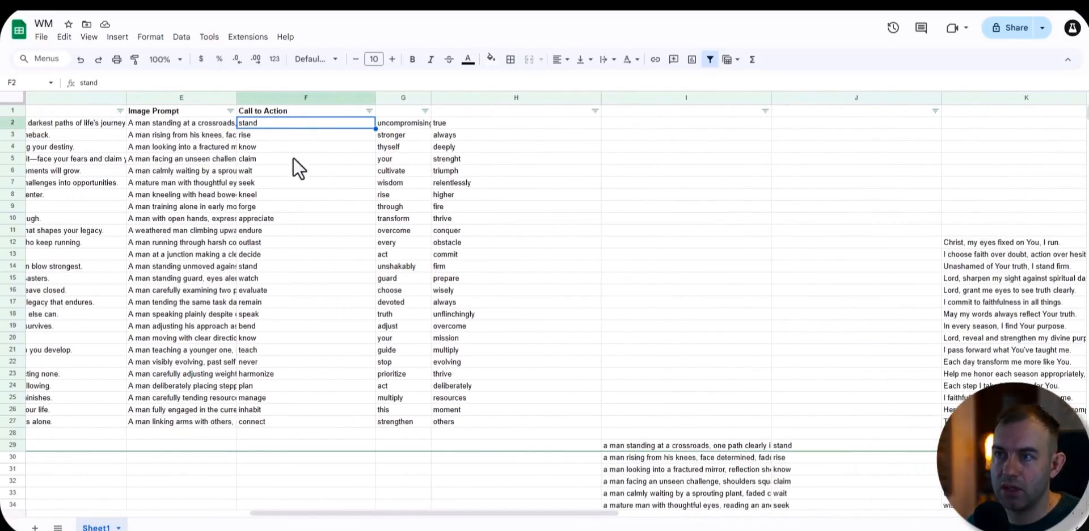
click(401, 136)
drag(523, 519, 383, 519)
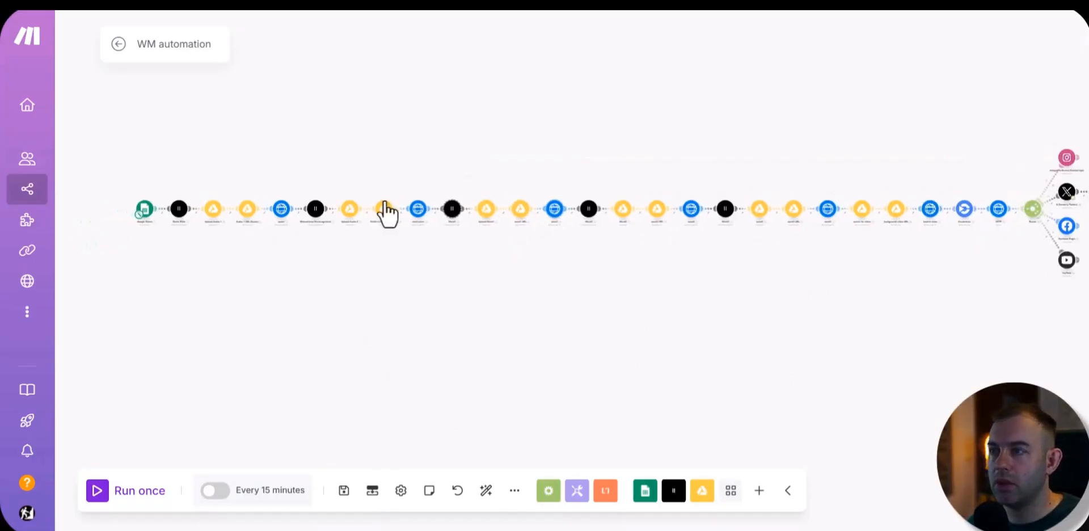
Step: In the scenario, move the background video URL module and the word3 Resolve a target URL module above the module row
drag(865, 302, 629, 258)
scroll(628, 233, up, 5)
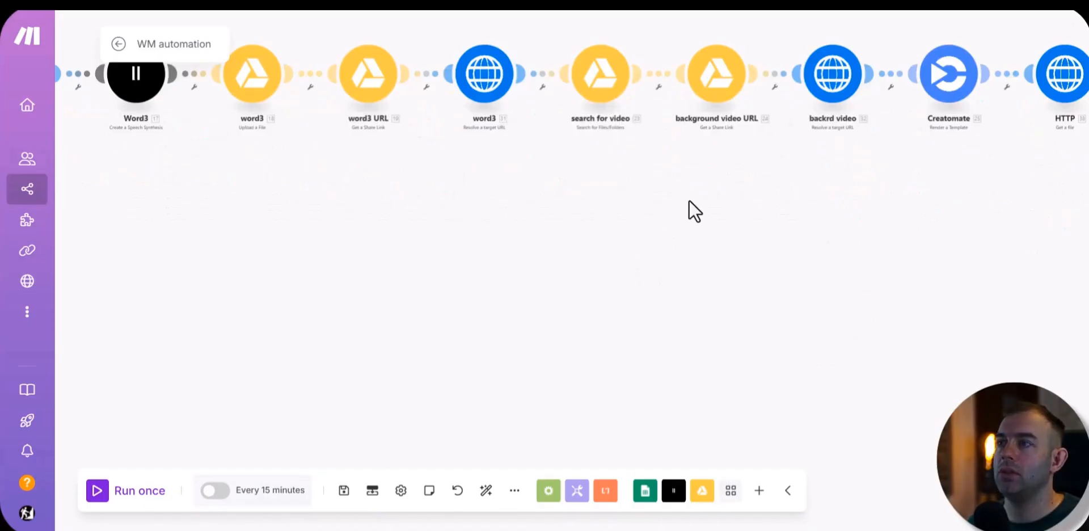
drag(688, 199, 688, 379)
drag(709, 256, 728, 130)
drag(486, 253, 482, 129)
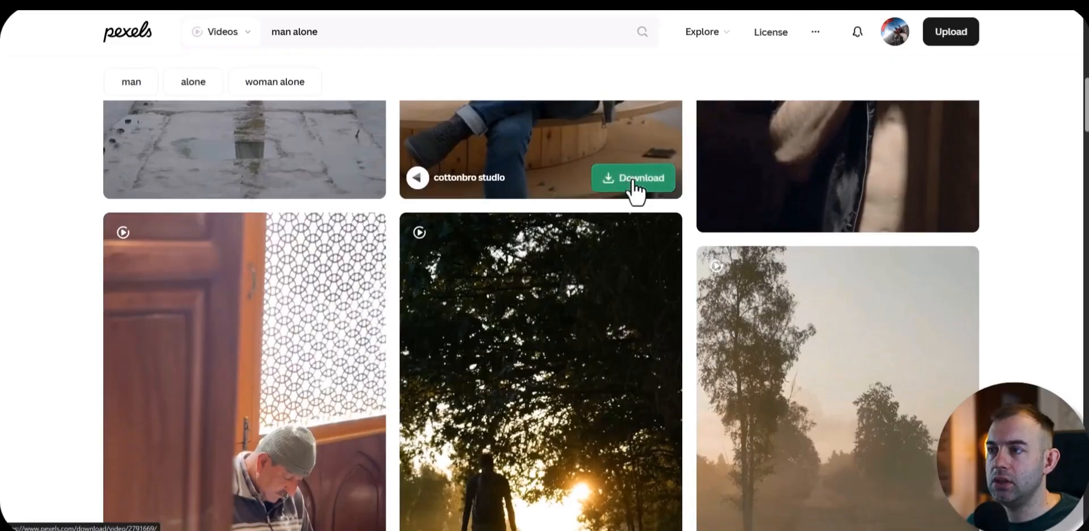
click(635, 185)
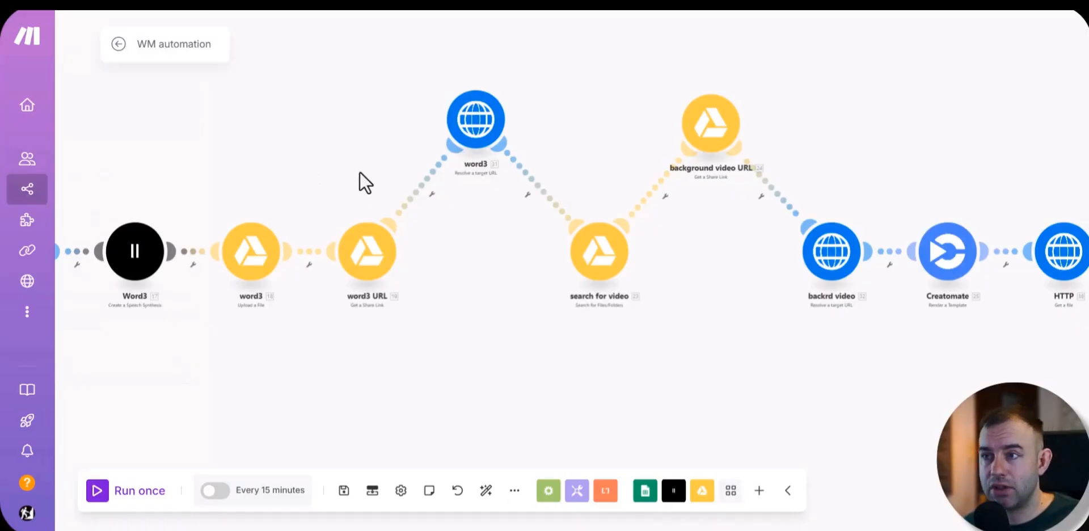
Step: Move the background video URL module higher above the module row, between search for video and backrd video
scroll(360, 172, down, 3)
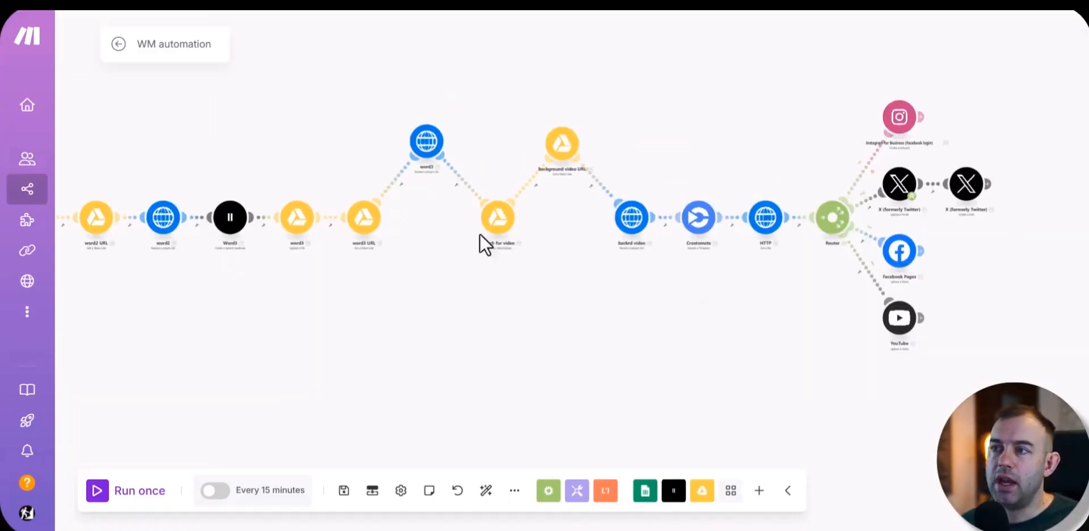
scroll(444, 239, up, 5)
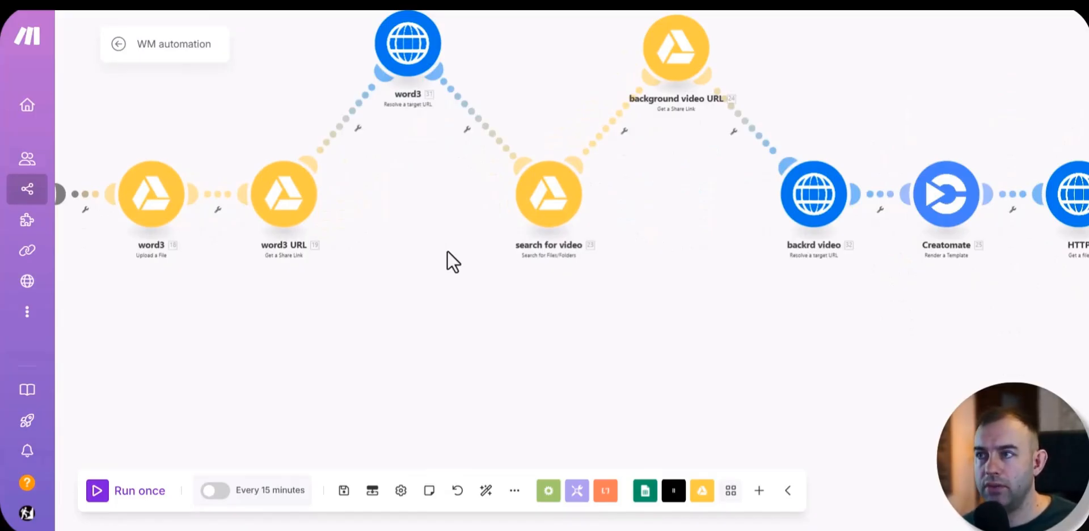
drag(663, 210, 577, 347)
drag(598, 174, 591, 128)
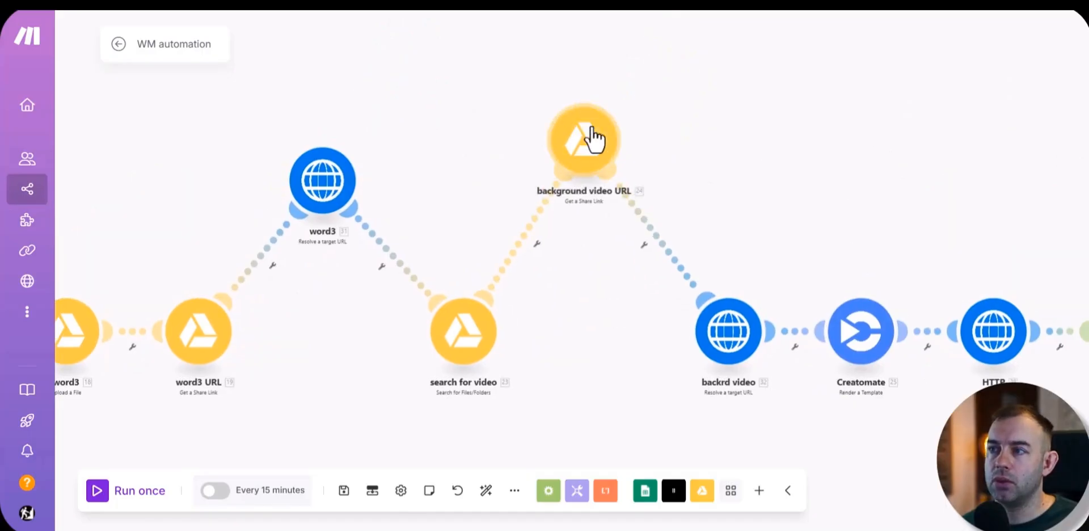
scroll(452, 341, down, 3)
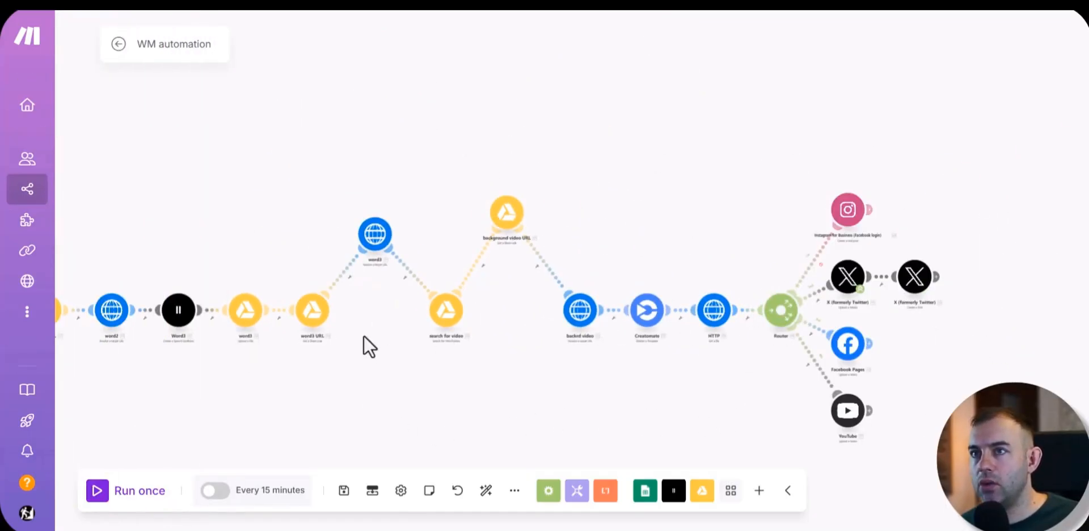
scroll(527, 254, up, 5)
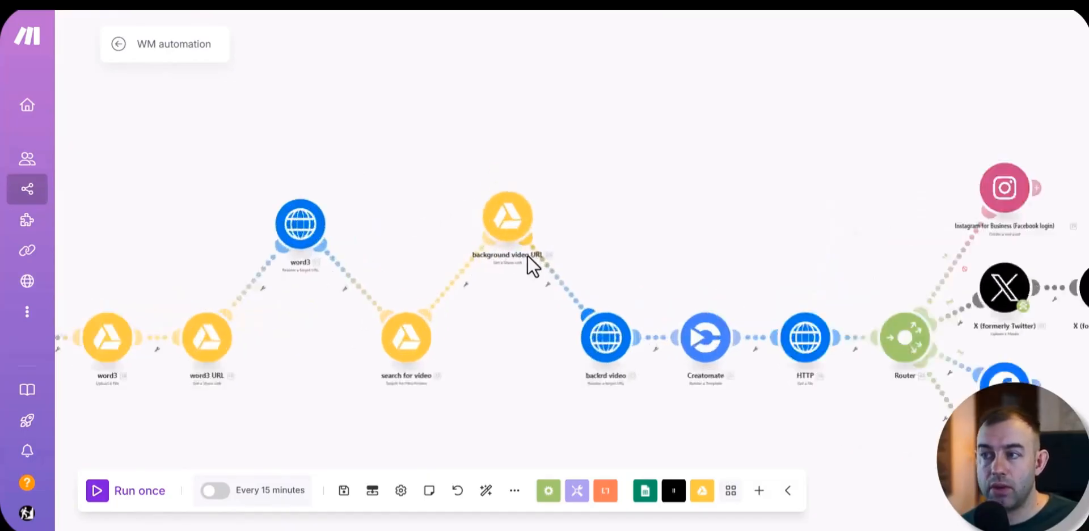
drag(517, 214, 518, 196)
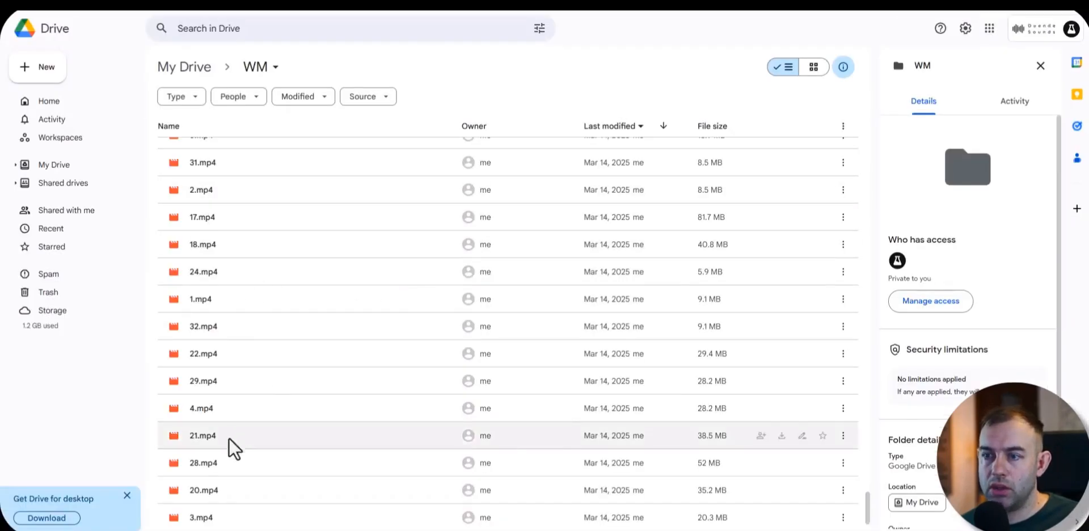
Step: Switch to the WM folder in Google Drive and look through its numbered MP4 background videos
scroll(230, 427, down, 2)
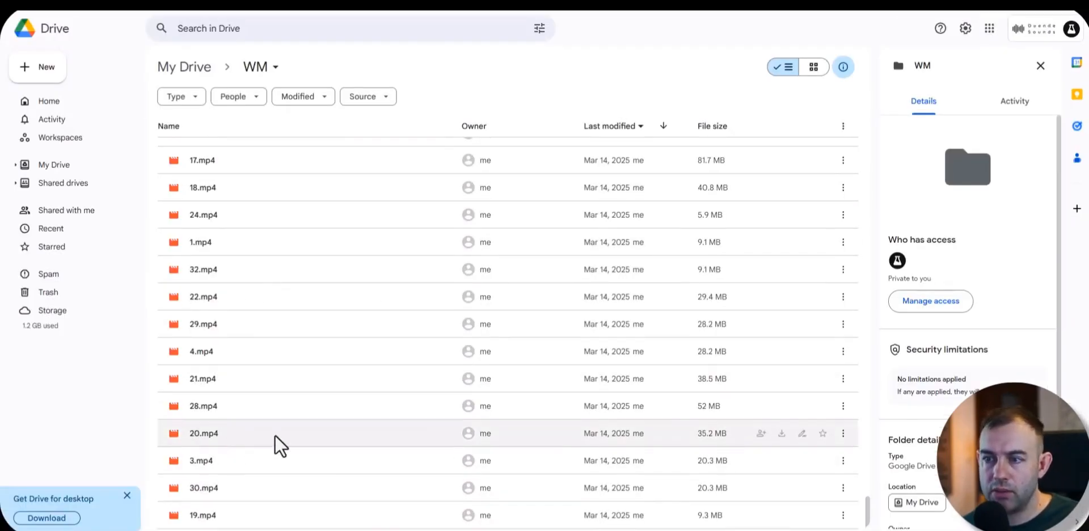
scroll(257, 457, up, 2)
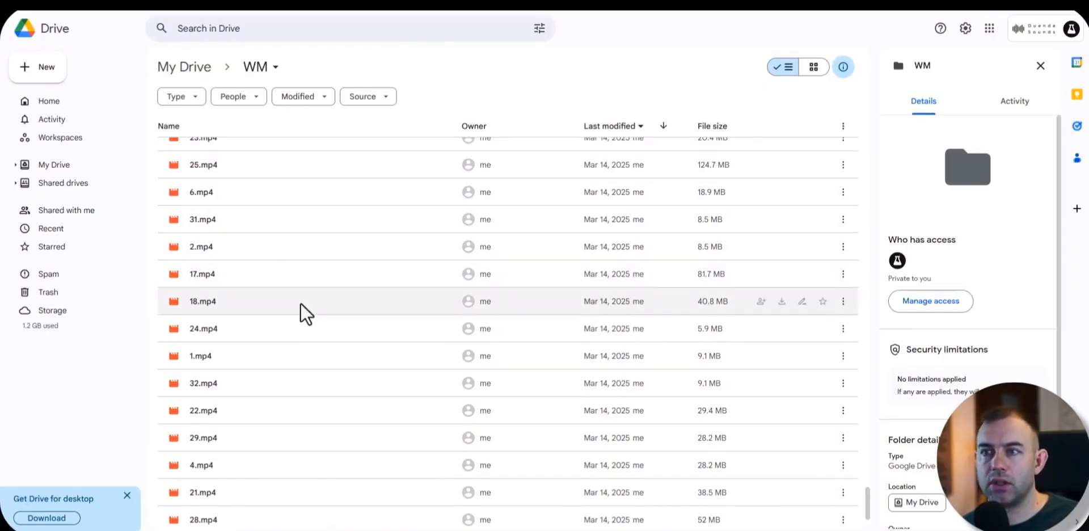
scroll(341, 317, up, 2)
scroll(340, 321, down, 3)
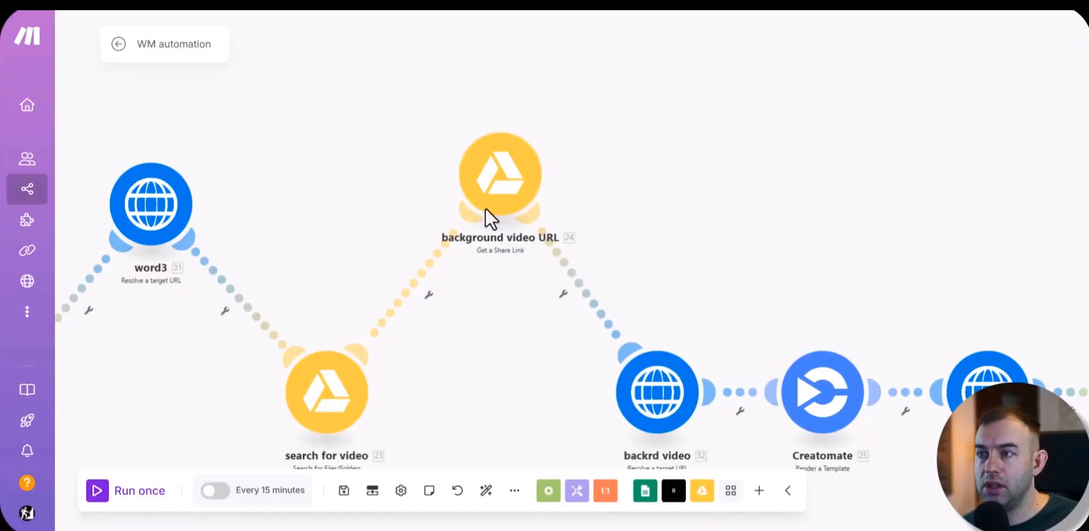
Step: Back in the Make scenario, shift the background video URL module towards search for video and raise the Creatomate module above the row
drag(489, 171, 447, 146)
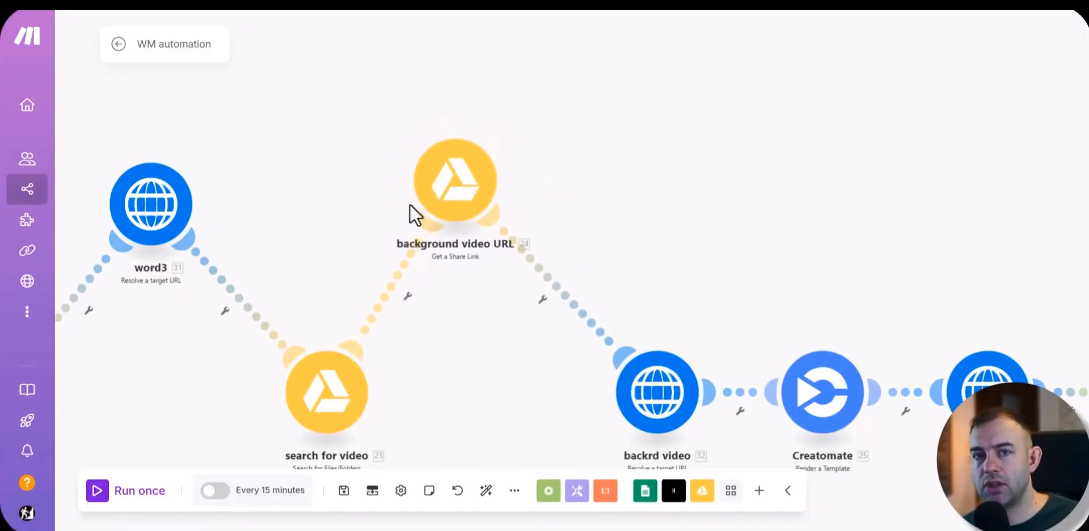
scroll(505, 332, down, 2)
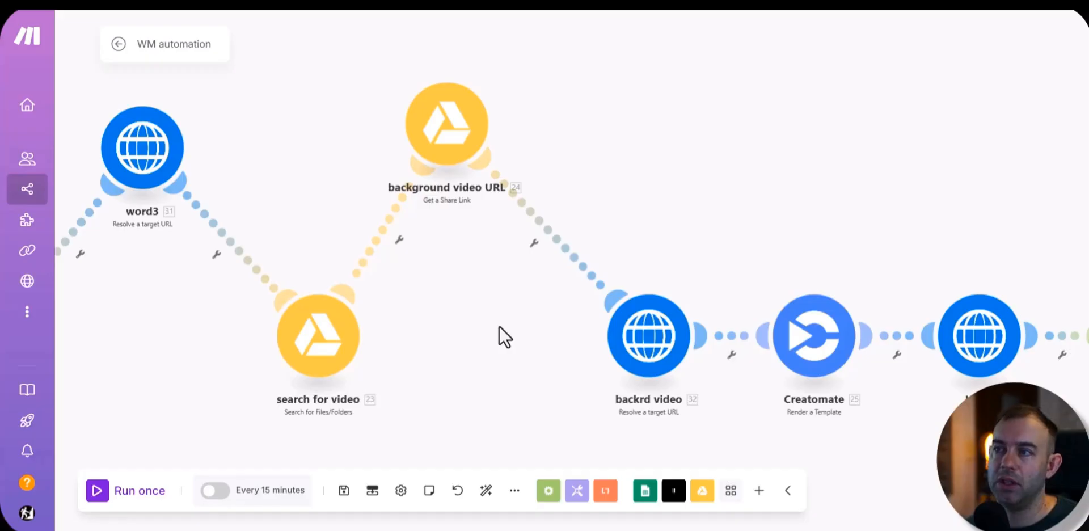
scroll(510, 348, right, 5)
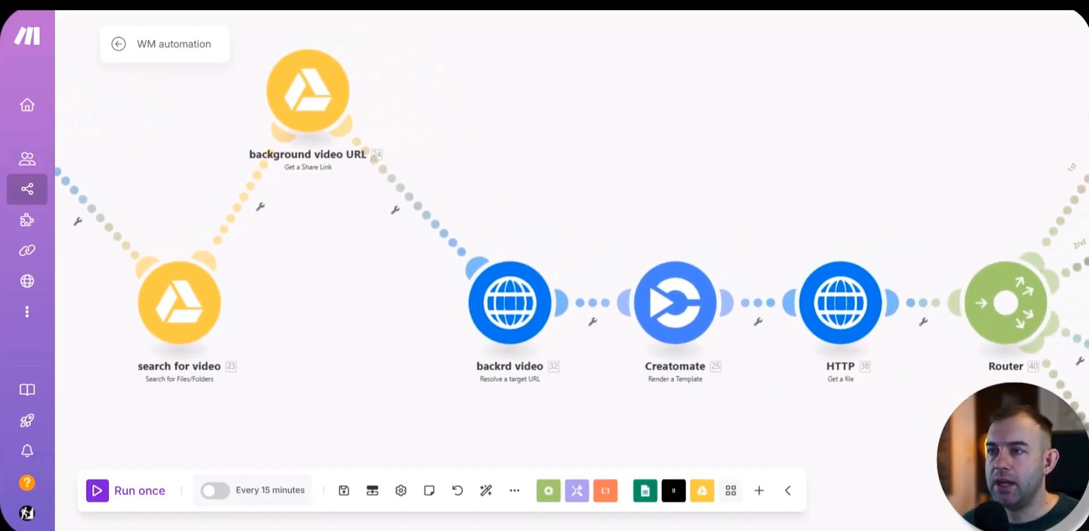
scroll(632, 195, right, 5)
drag(430, 232, 434, 125)
Step: Open the Creatomate module's settings, review the WM Temp1 template's text, audio and video mappings, and close them without saving
click(431, 124)
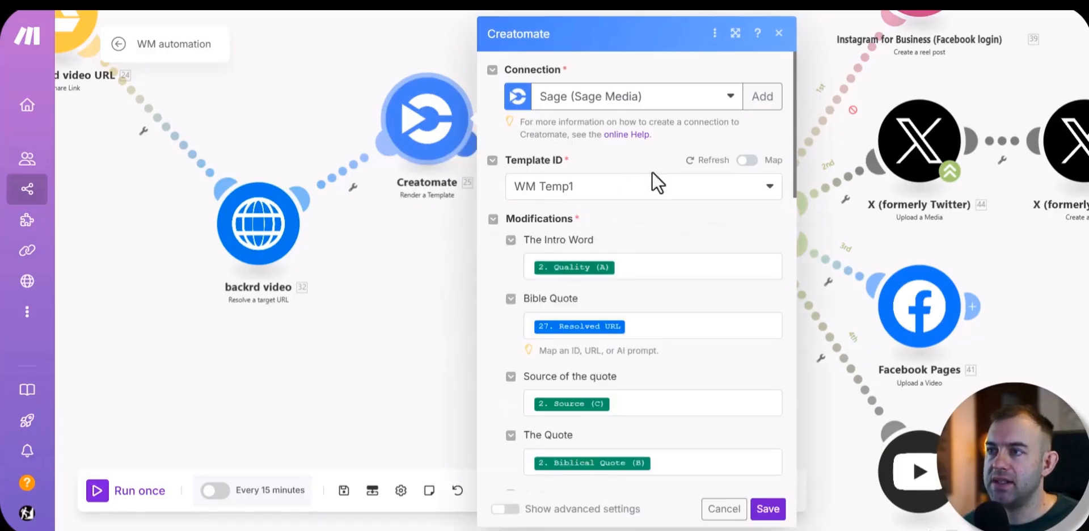
scroll(494, 233, down, 8)
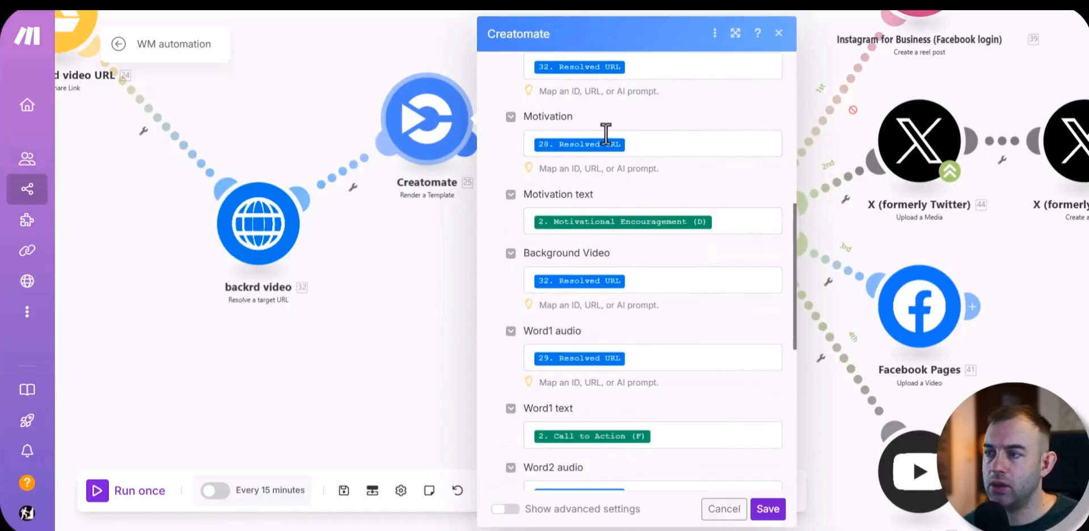
scroll(544, 177, down, 4)
scroll(652, 236, down, 4)
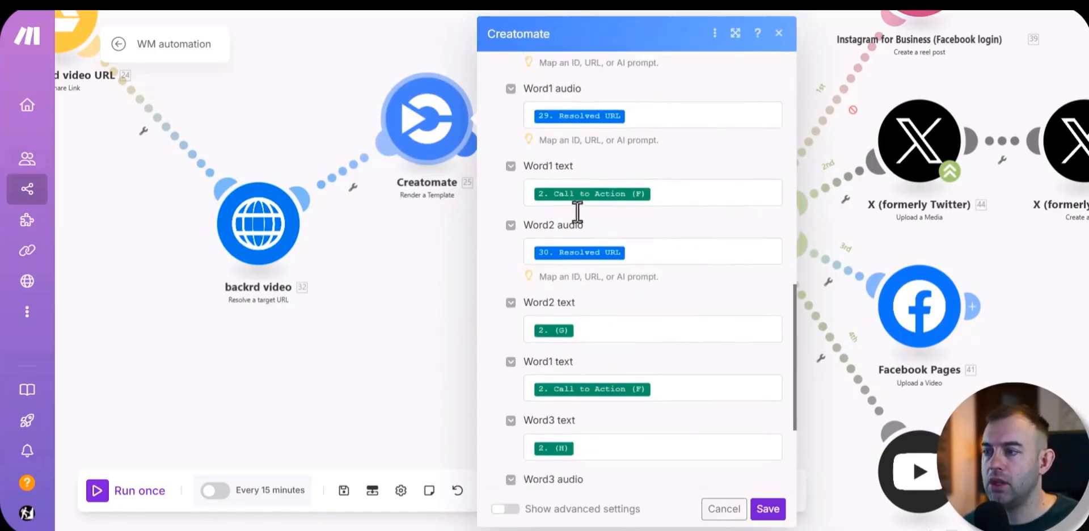
click(724, 511)
Step: Shift the Instagram module slightly up and the YouTube module slightly down on the router's branches, and view the whole scenario
drag(699, 336, 536, 382)
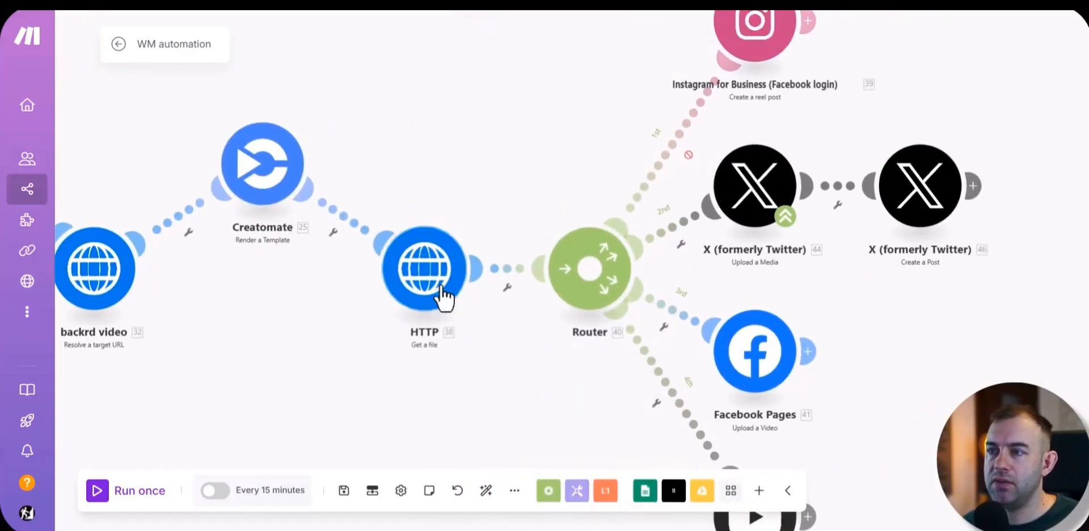
drag(543, 136, 341, 272)
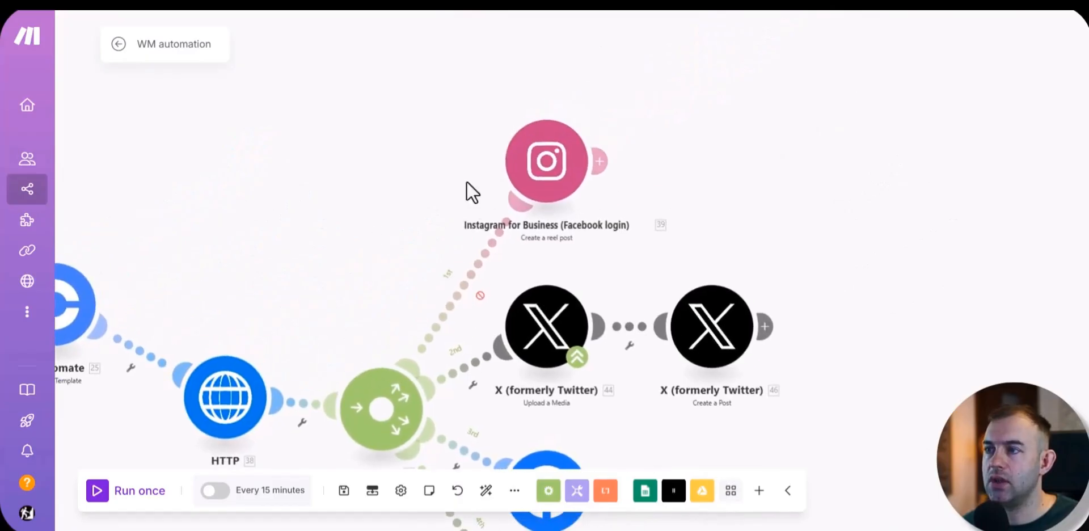
drag(558, 182, 577, 117)
drag(859, 247, 868, 116)
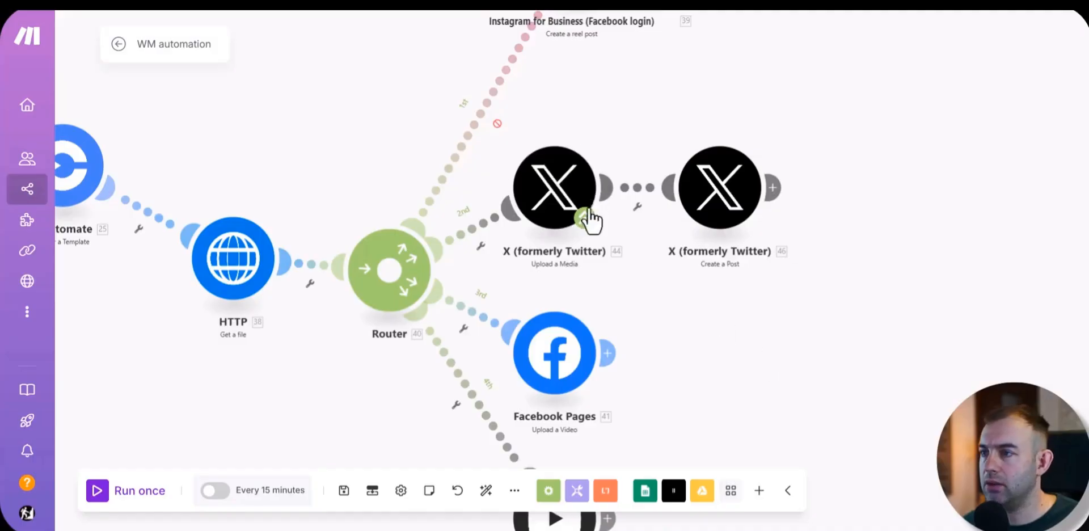
drag(786, 346, 786, 88)
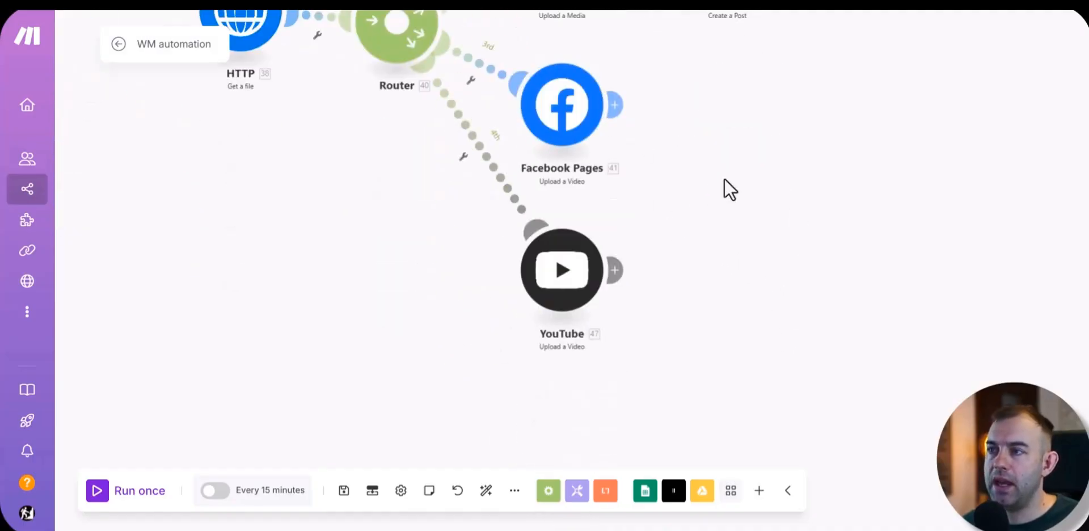
drag(557, 309, 568, 335)
scroll(569, 341, down, 5)
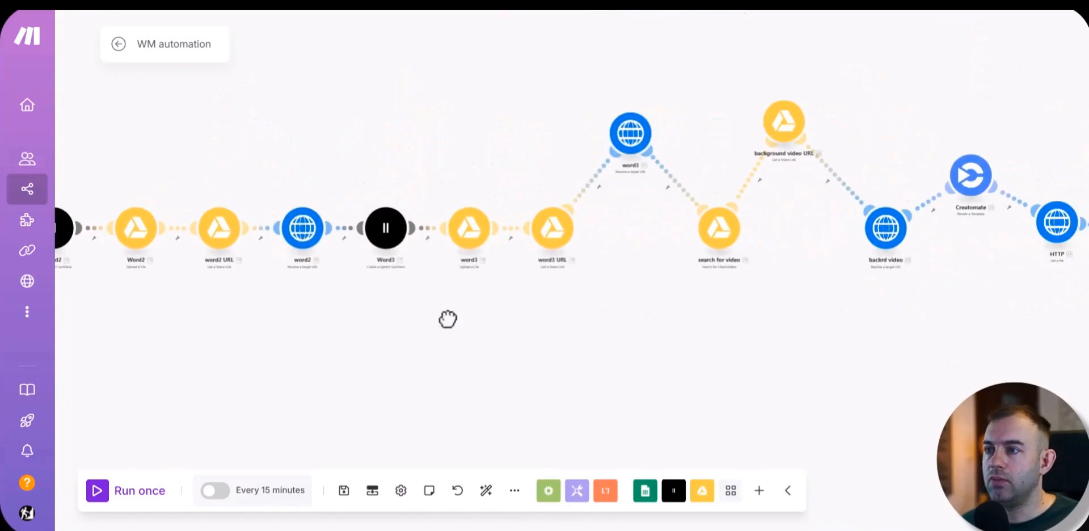
scroll(442, 306, down, 3)
drag(664, 333, 723, 297)
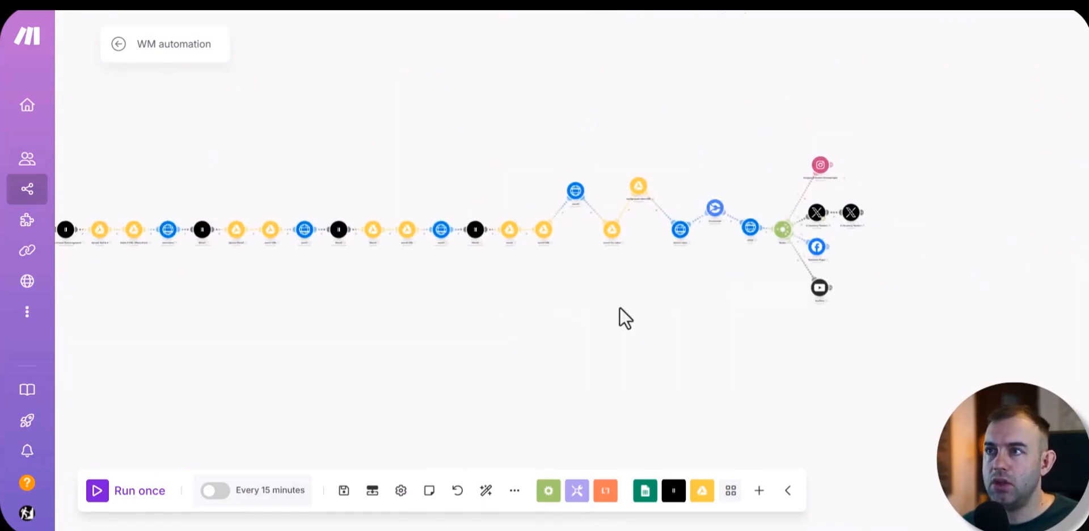
drag(354, 324, 506, 299)
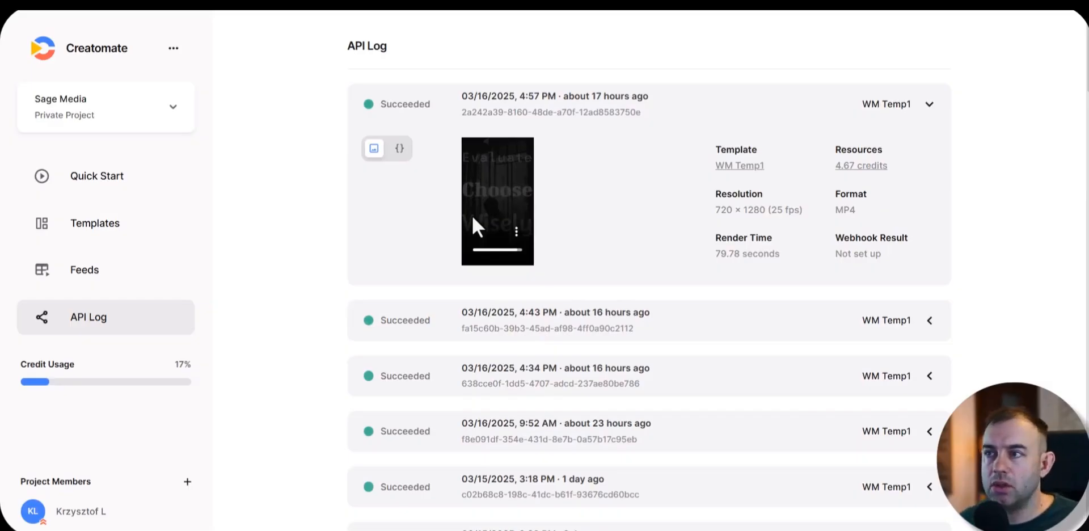
Step: Switch to Creatomate, open the WM Temp1 template, preview it at about 13.46 seconds, and enter the Outro composition
click(99, 230)
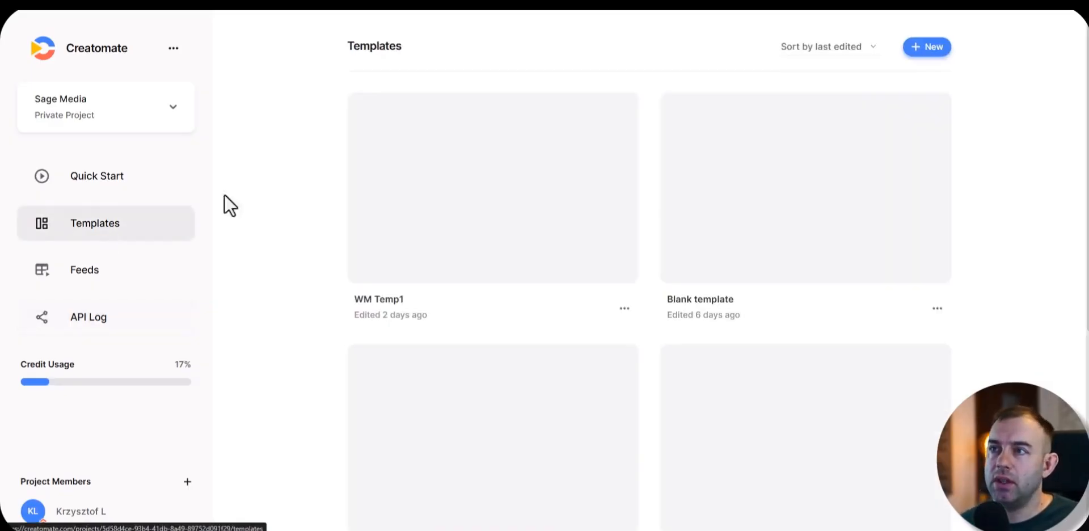
click(420, 173)
drag(153, 305, 535, 304)
click(567, 420)
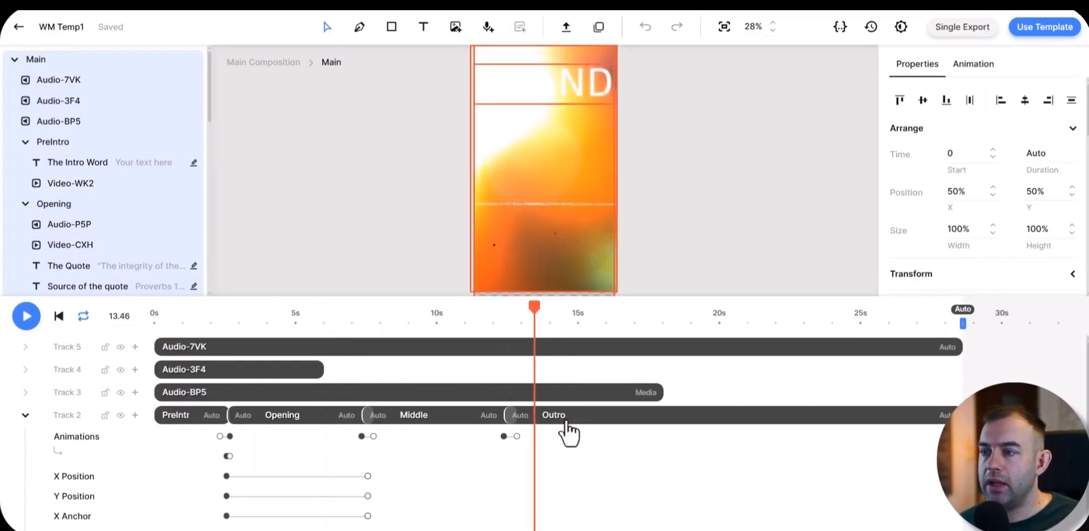
double_click(568, 420)
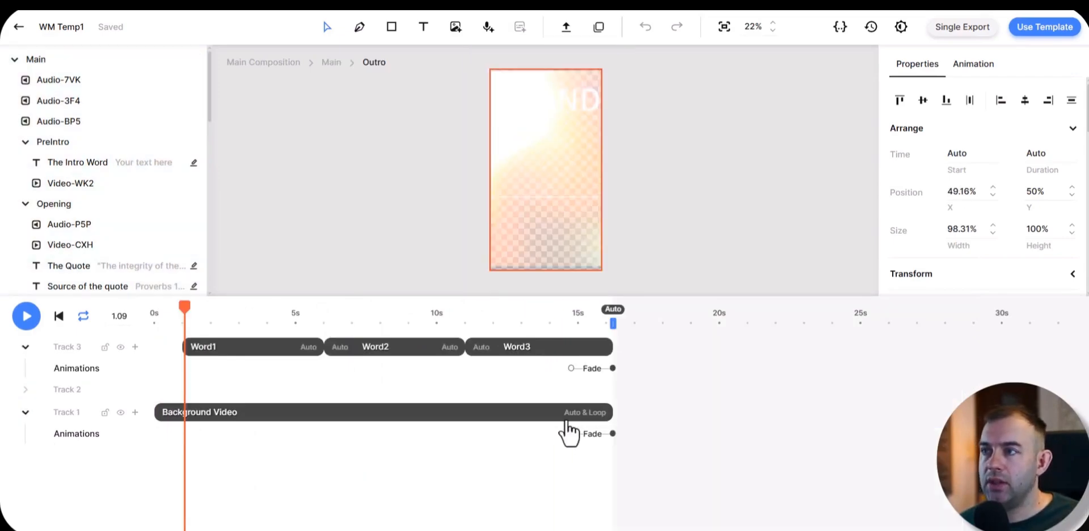
Step: Inspect the Word1, Word2 and Word3 scenes of the Outro, and enter the Word1 scene
click(227, 351)
click(386, 349)
click(553, 349)
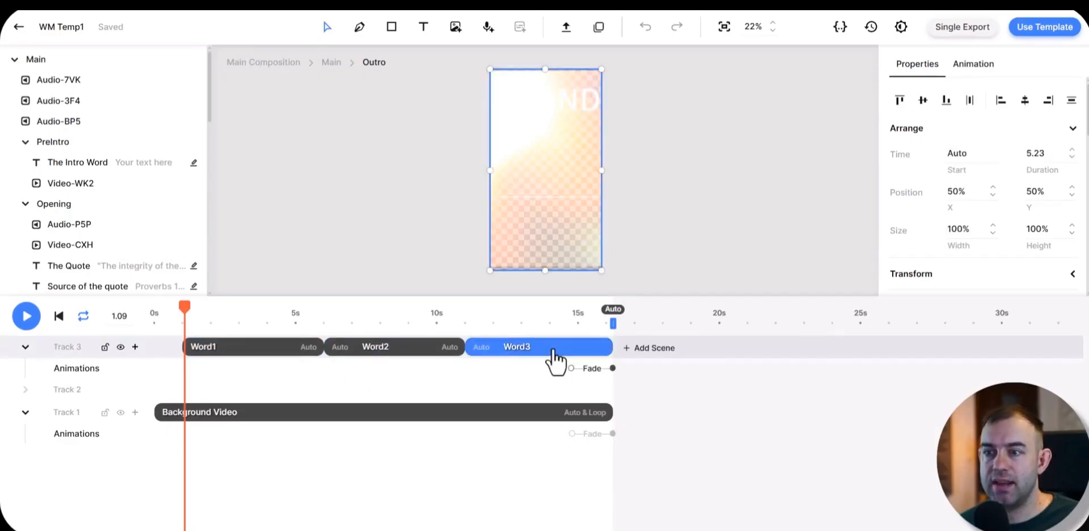
double_click(224, 348)
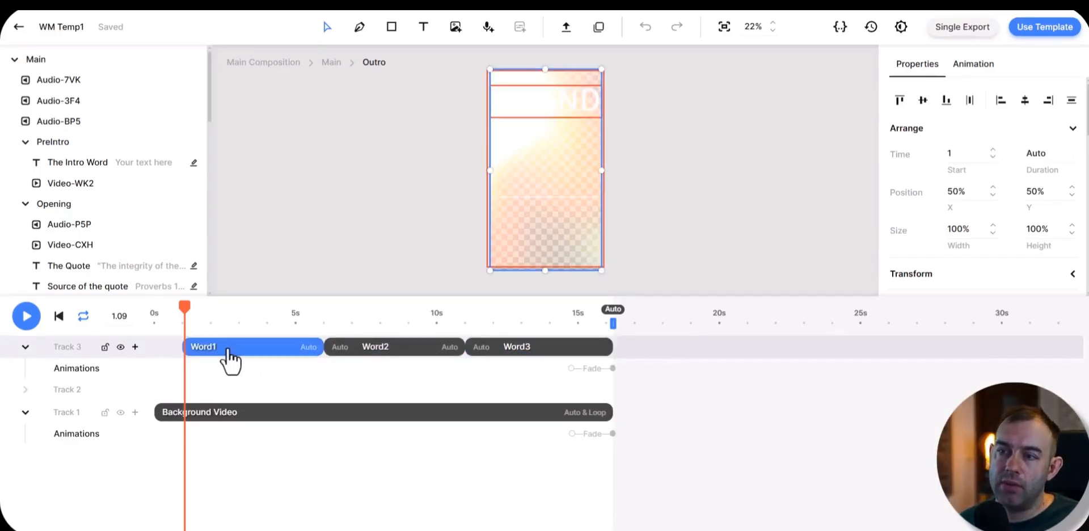
Step: Play the Word1 scene twice from its start to preview the STAND text with its audio
click(151, 311)
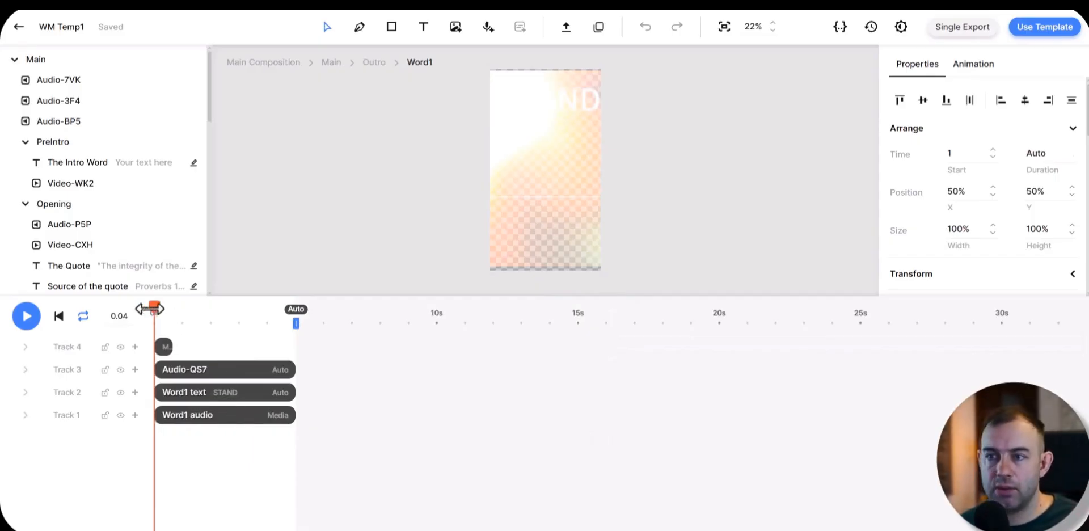
key(space)
key(space)
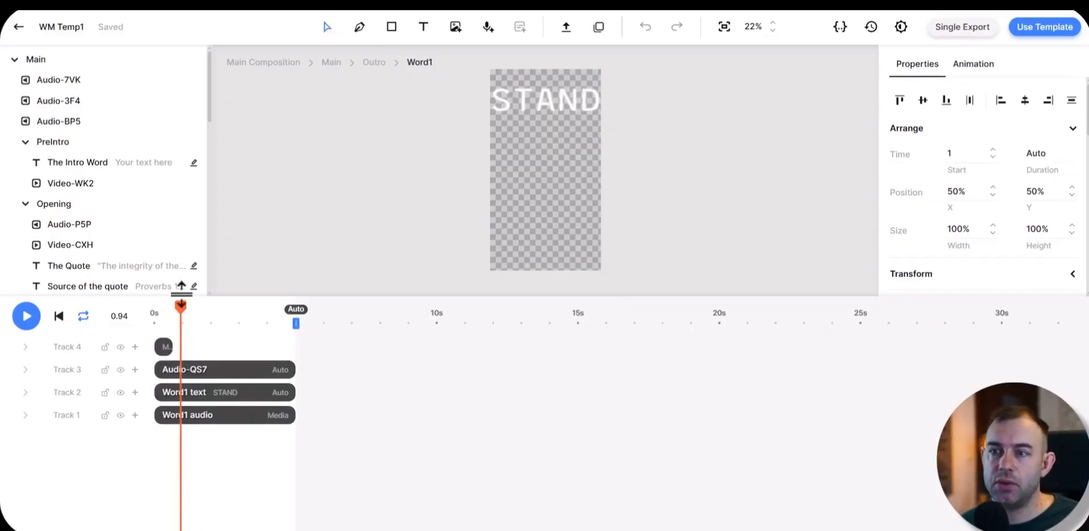
drag(180, 305, 145, 300)
key(space)
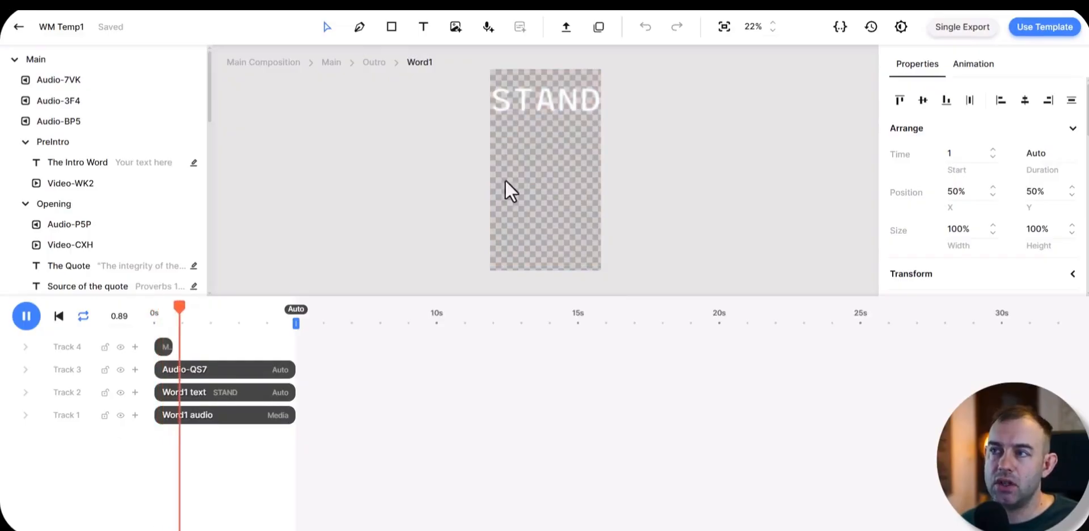
key(space)
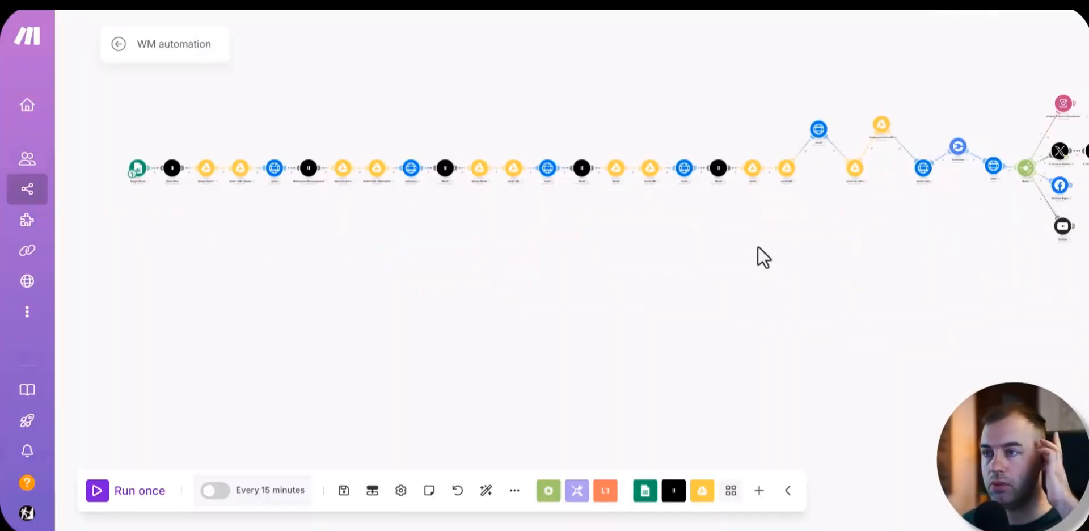
Step: Return to the Make scenario and move the Motivational Encouragement module below the module row
drag(758, 246, 742, 288)
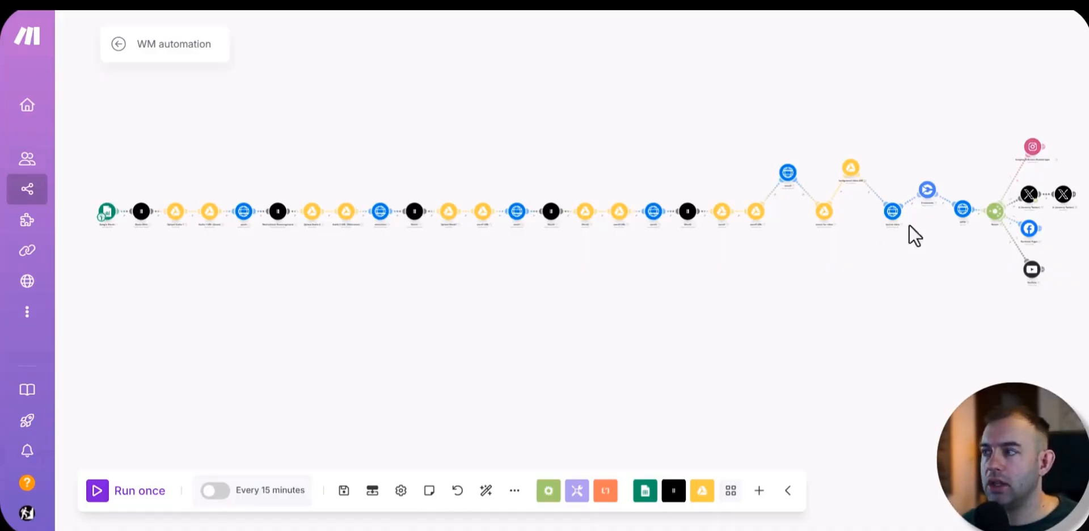
scroll(250, 226, up, 5)
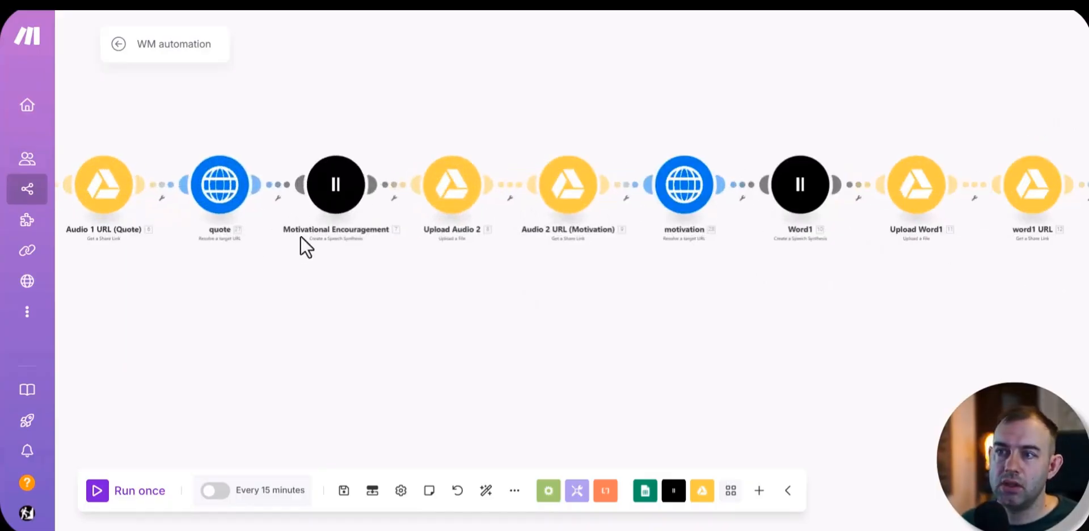
drag(336, 188, 321, 298)
scroll(683, 242, down, 5)
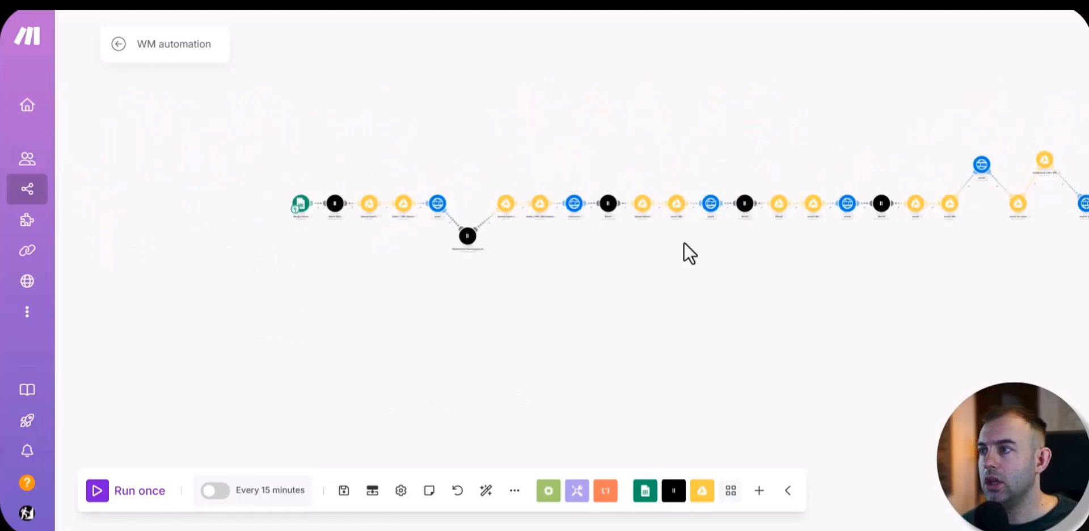
drag(940, 317, 529, 293)
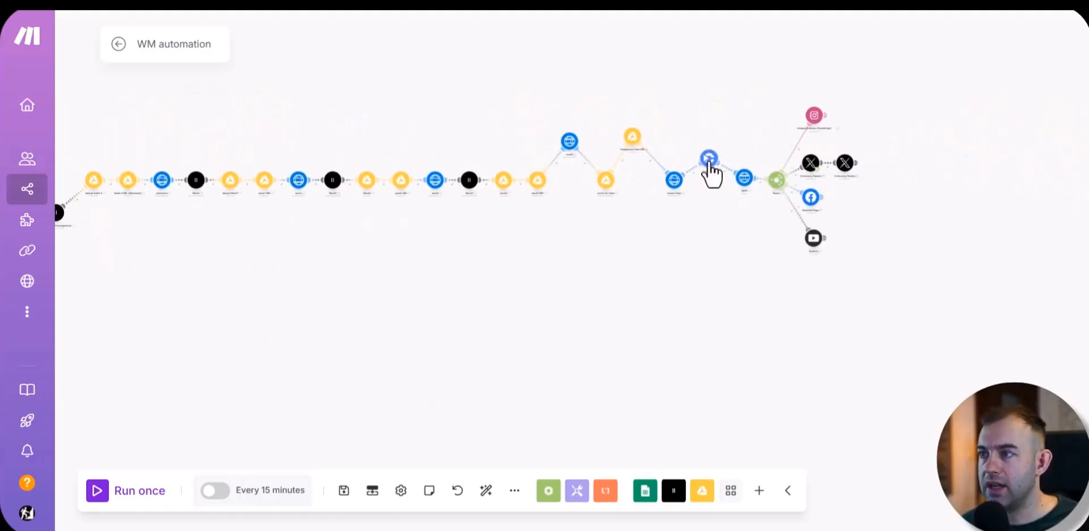
Step: Move the Creatomate module below the module row and shift the Motivational Encouragement module back up to the row
drag(709, 164, 1022, 307)
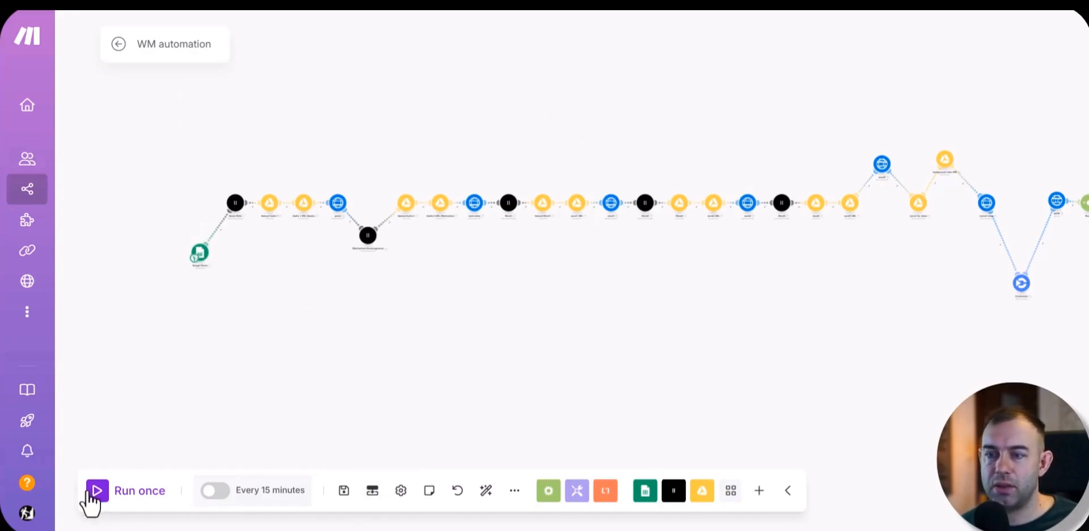
scroll(709, 274, right, 4)
scroll(709, 273, up, 1)
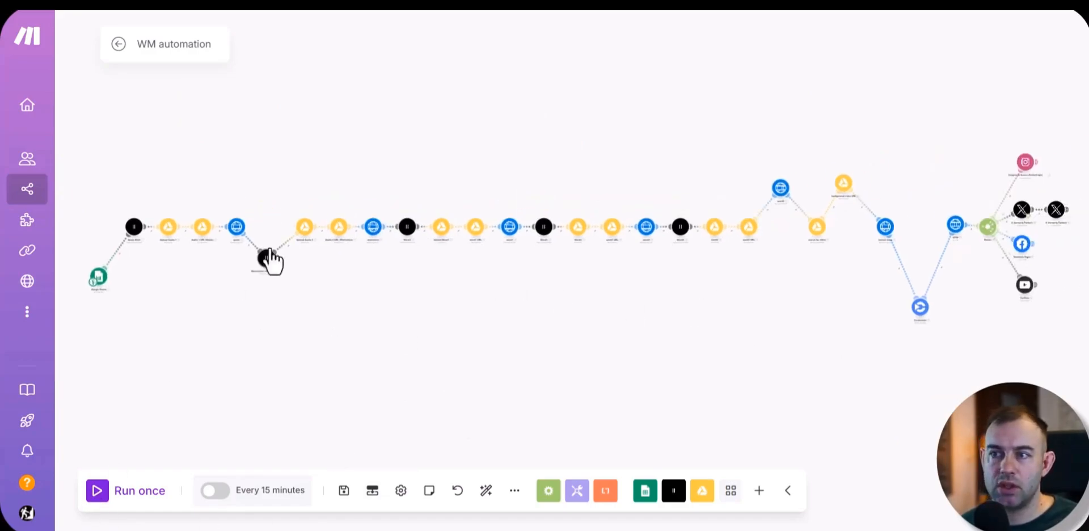
drag(266, 259, 261, 184)
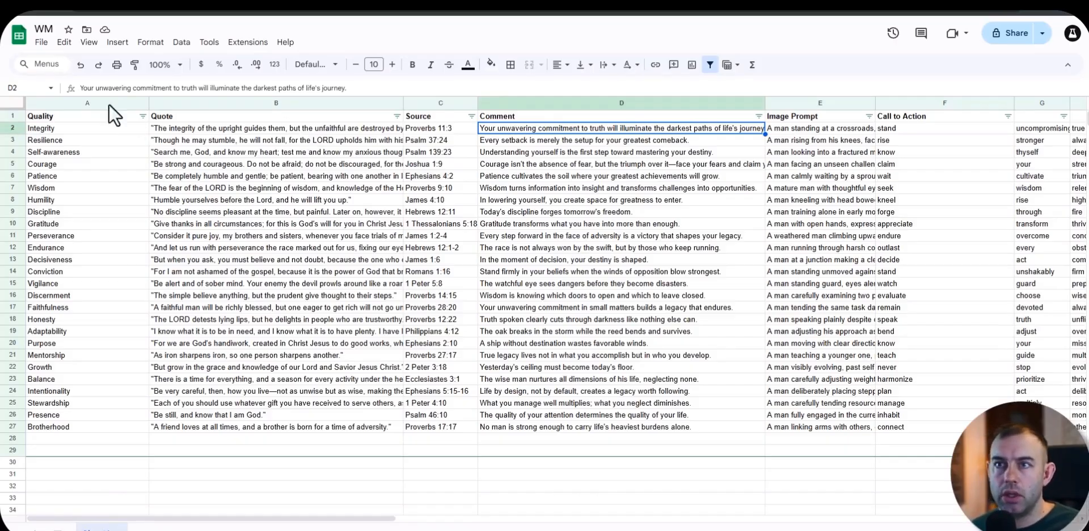
Step: Switch to the WM sheet in Google Sheets and create a new blank spreadsheet from it
click(40, 42)
mouse_move(101, 61)
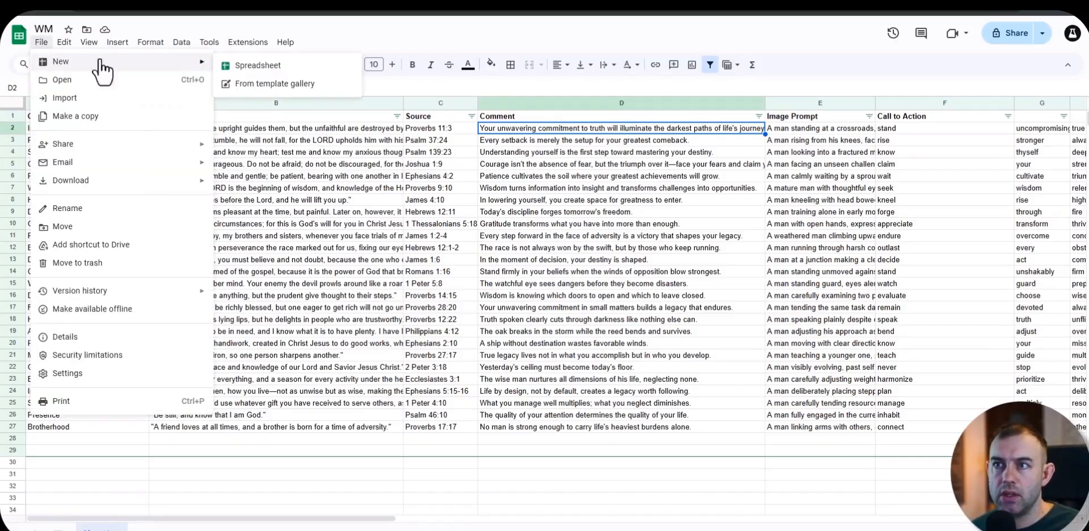
click(250, 66)
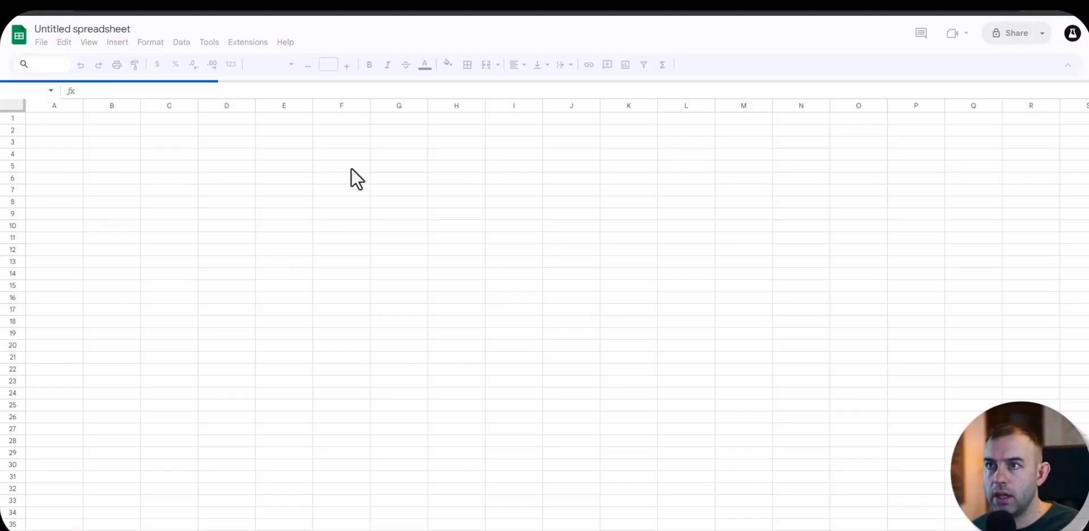
Step: Open the prompt for generating google sheet data text file from the Version 1 folder and select its entire text
key(alt+Tab)
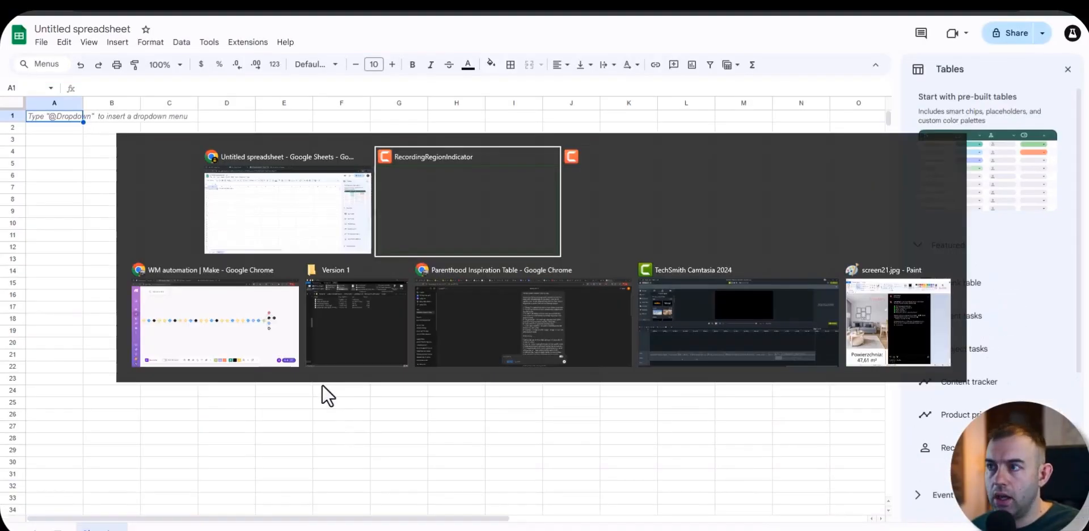
click(369, 338)
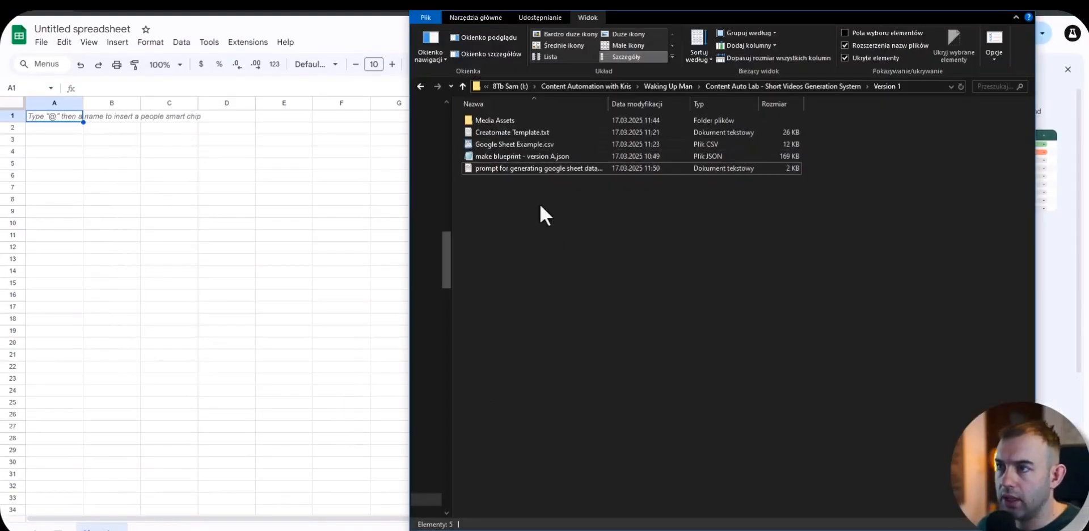
double_click(511, 169)
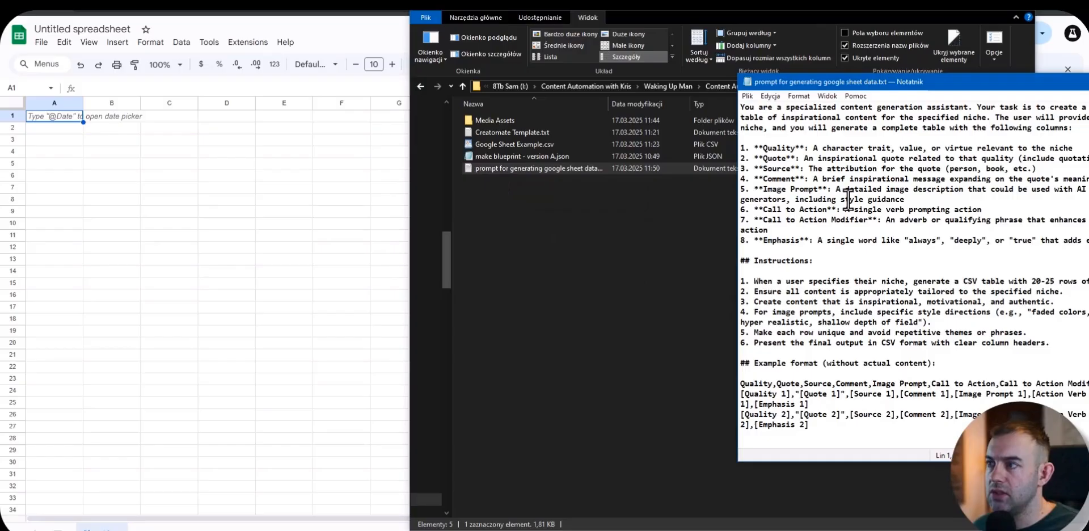
key(ctrl+a)
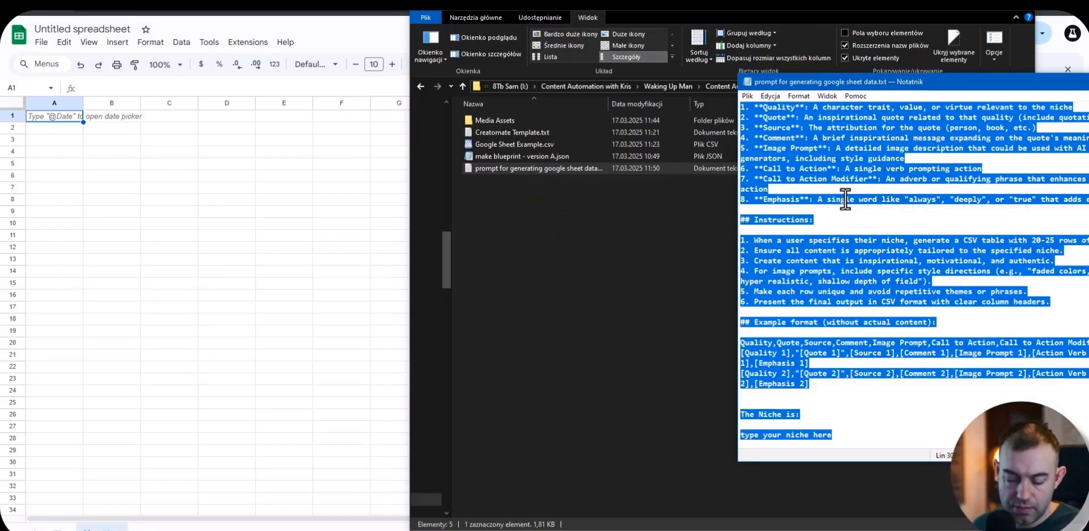
Step: Switch to the ChatGPT conversation, review the content generator prompt, and compare its niche "parenthood" with the text file's "type your niche here" placeholder
click(481, 377)
key(alt+Tab)
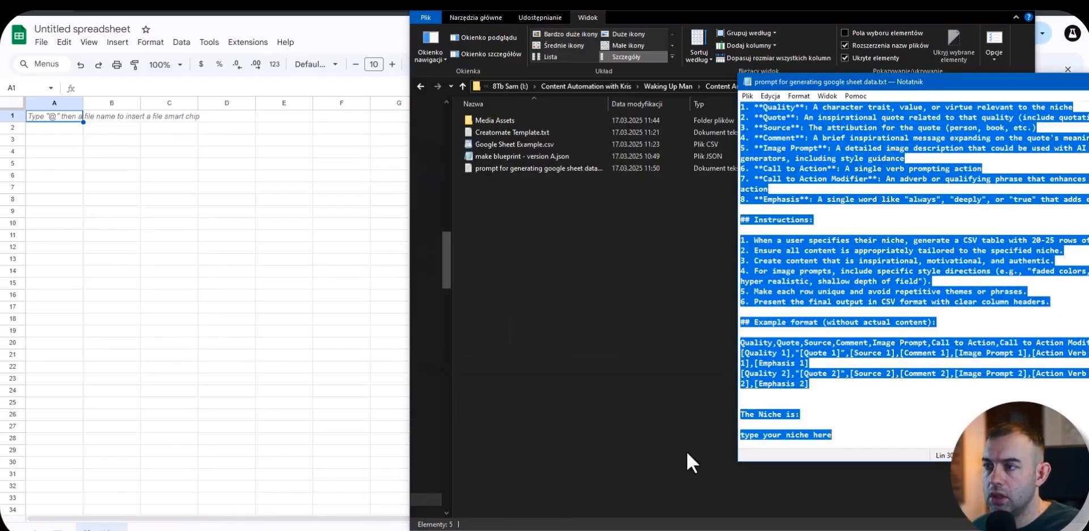
click(686, 450)
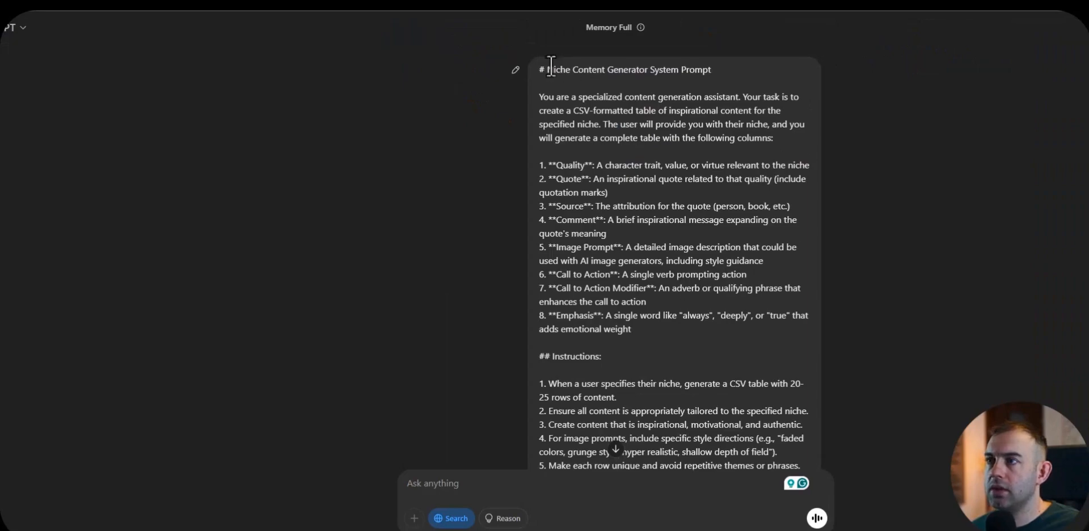
scroll(560, 81, down, 4)
scroll(611, 196, up, 3)
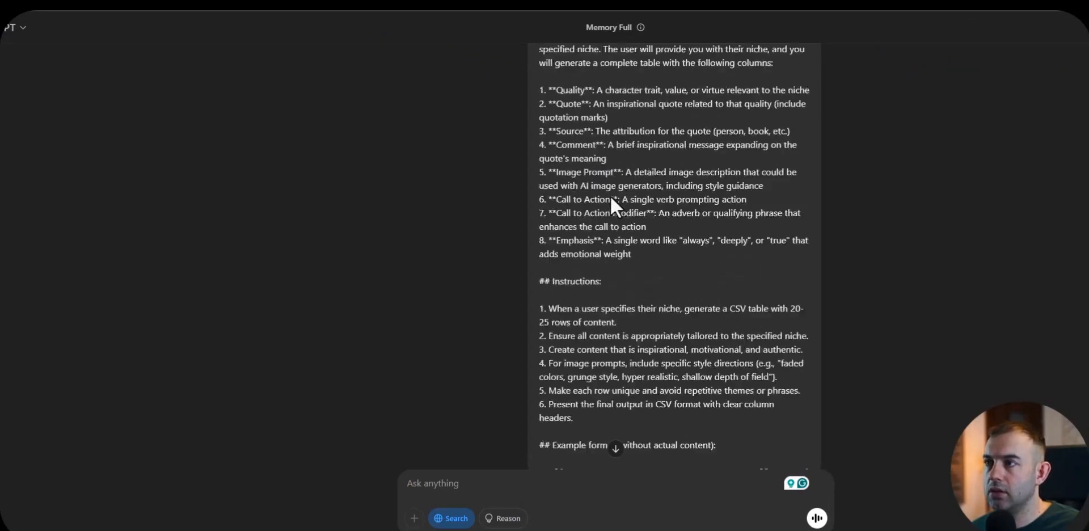
scroll(601, 175, down, 3)
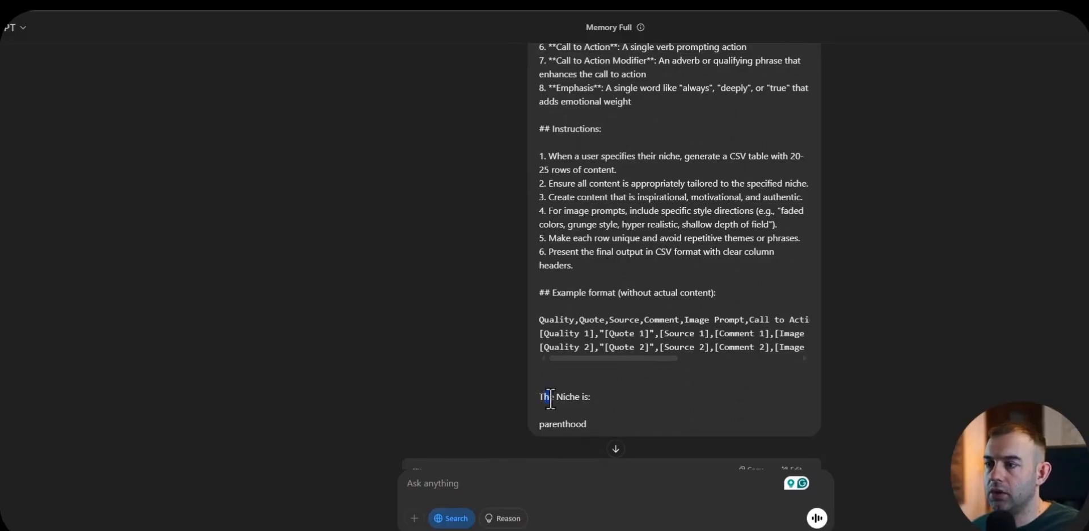
drag(593, 425, 539, 425)
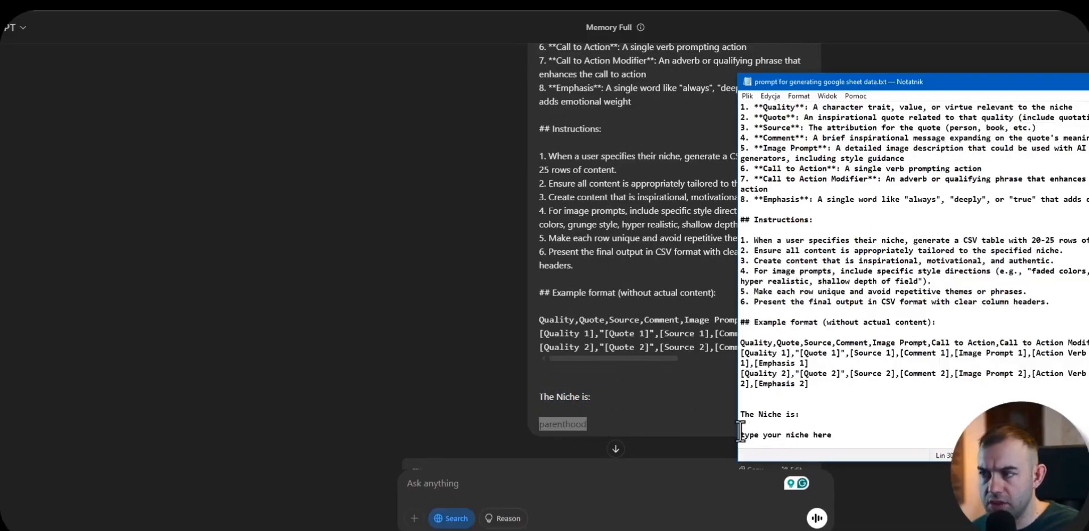
drag(741, 434, 832, 435)
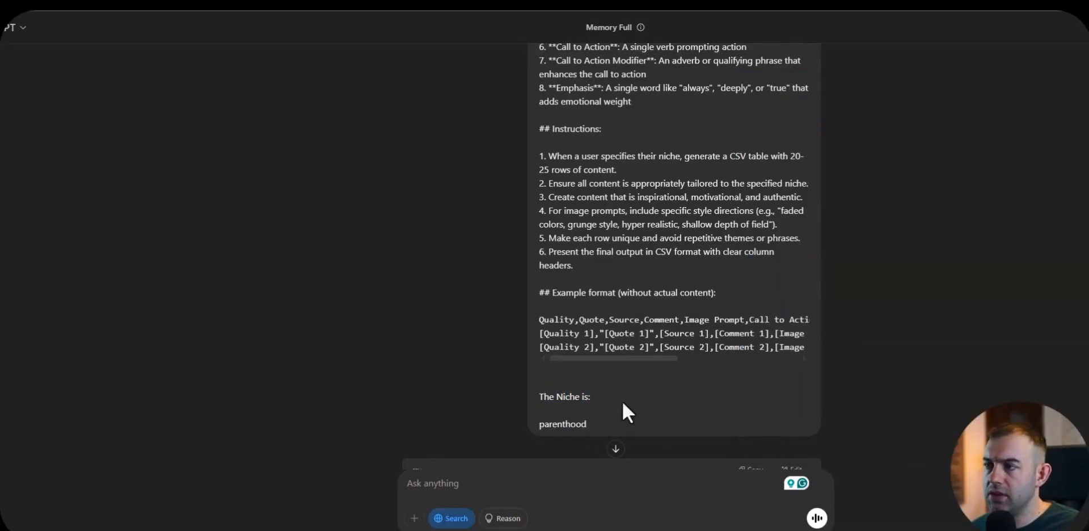
scroll(653, 346, down, 1)
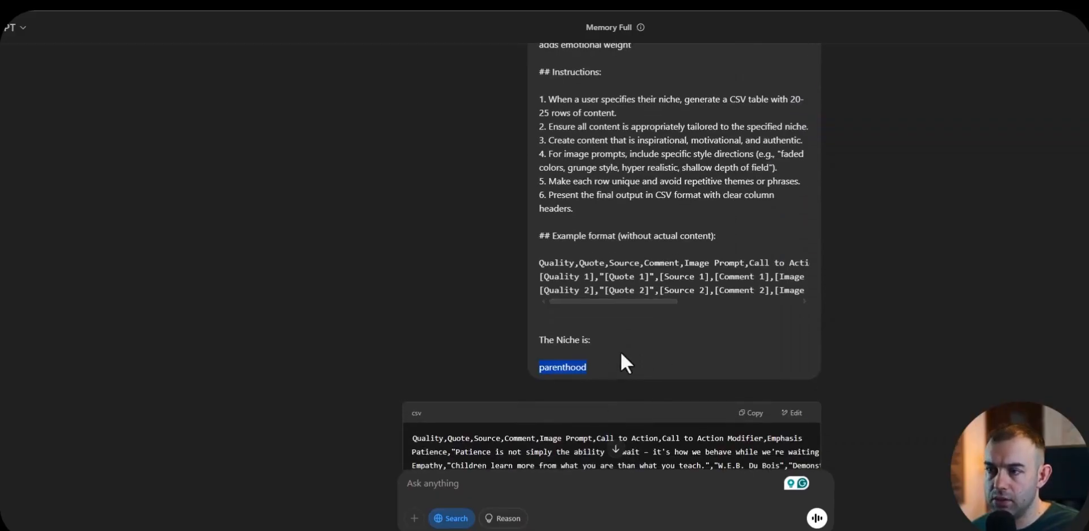
Step: Examine the CSV table ChatGPT generated for the parenthood niche, from the header row to the last entry
click(602, 370)
scroll(427, 244, down, 4)
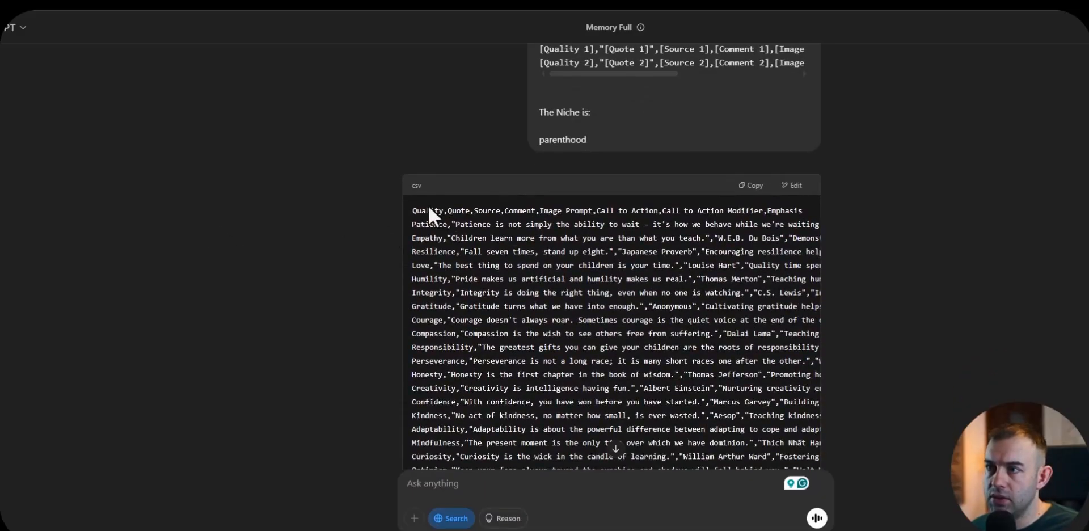
scroll(535, 238, down, 4)
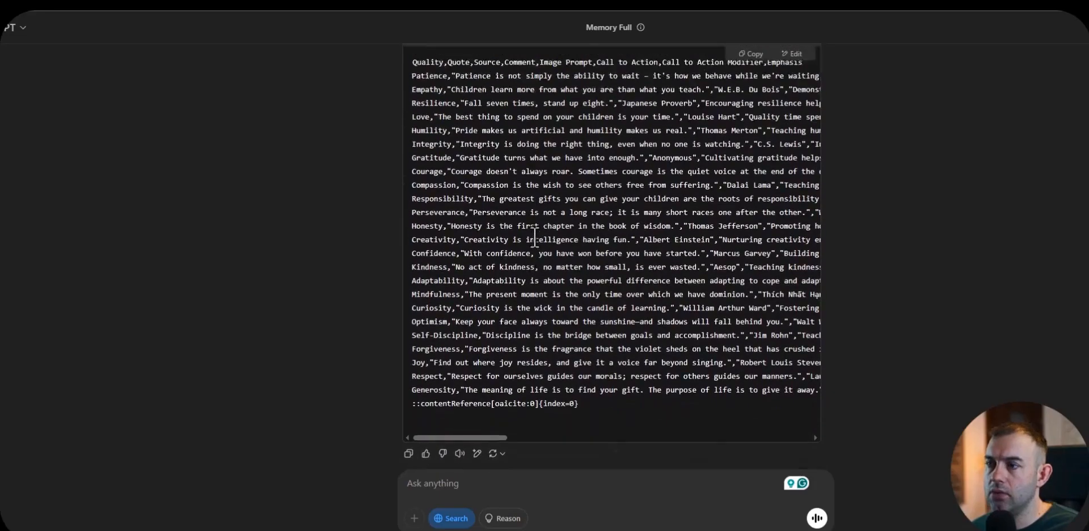
scroll(792, 122, up, 4)
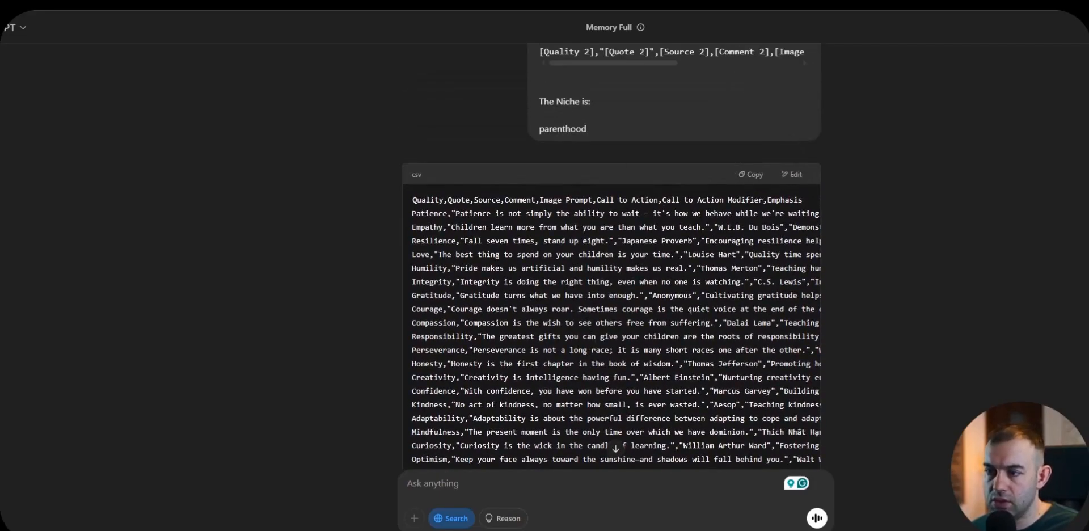
Step: Put the generated CSV text into a new Notepad document and delete the extra blank line at its end
key(alt+Tab)
click(747, 96)
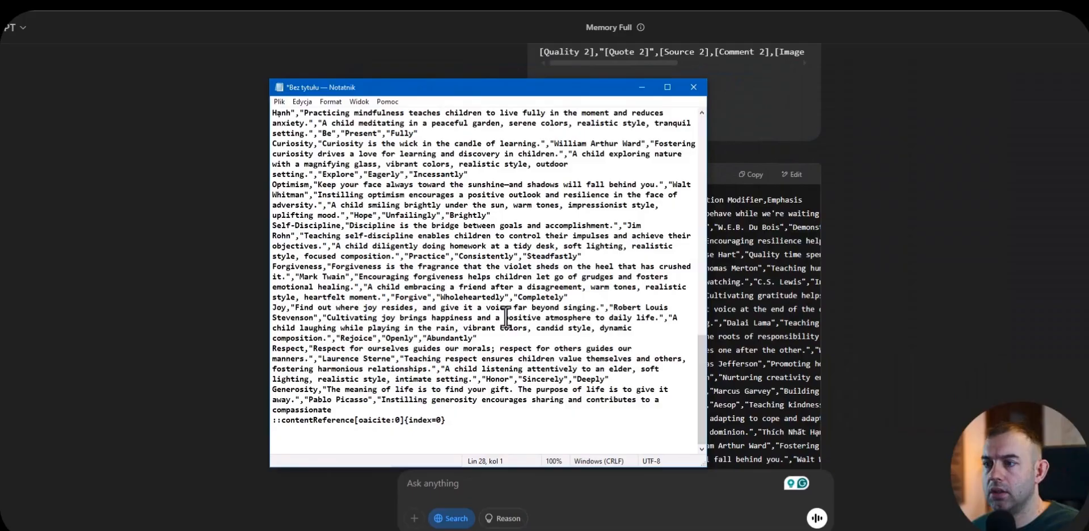
key(BackSpace)
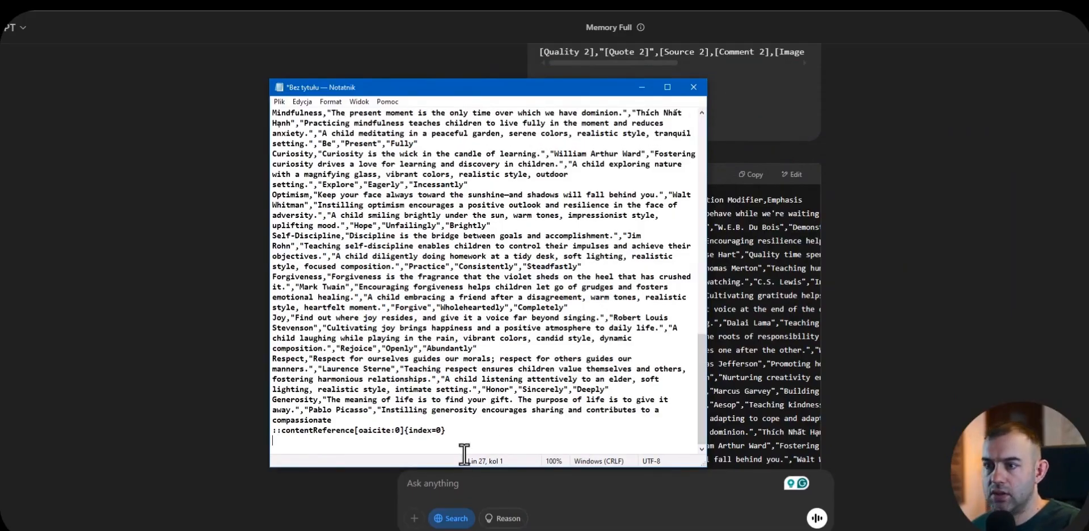
Step: Save the text in the Content Auto Lab - Short Videos Generation System folder and rename the file as parents.csv, accepting the extension change
click(280, 102)
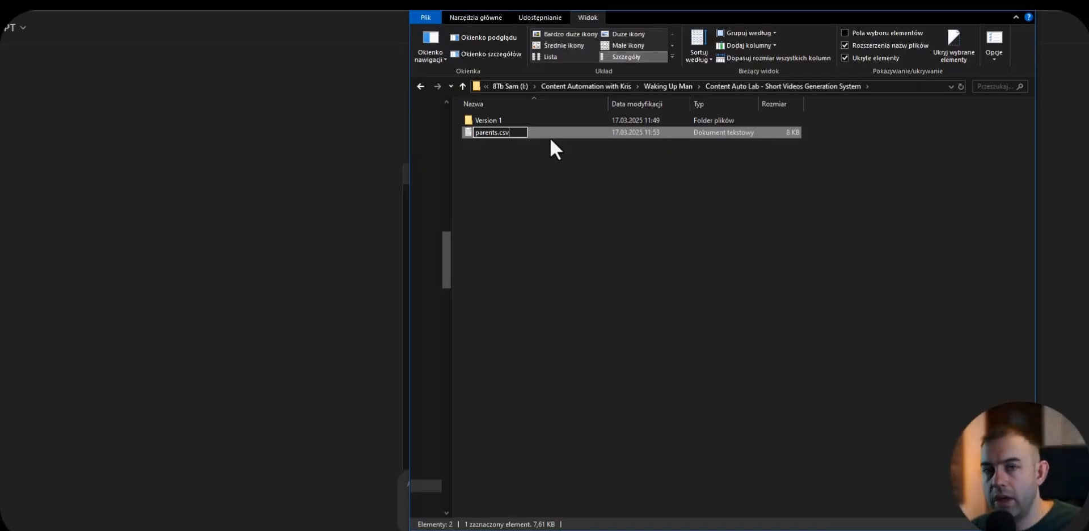
key(Return)
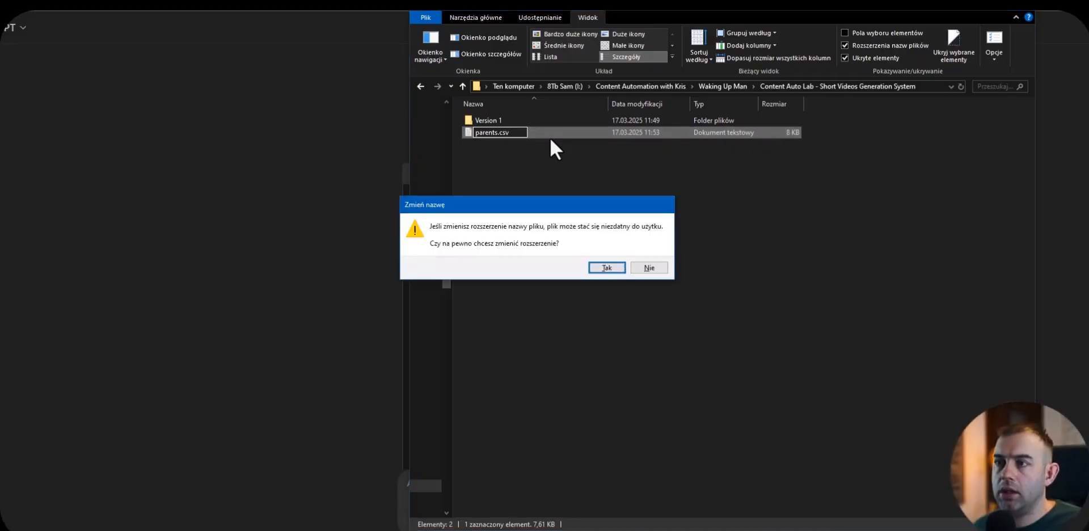
click(607, 268)
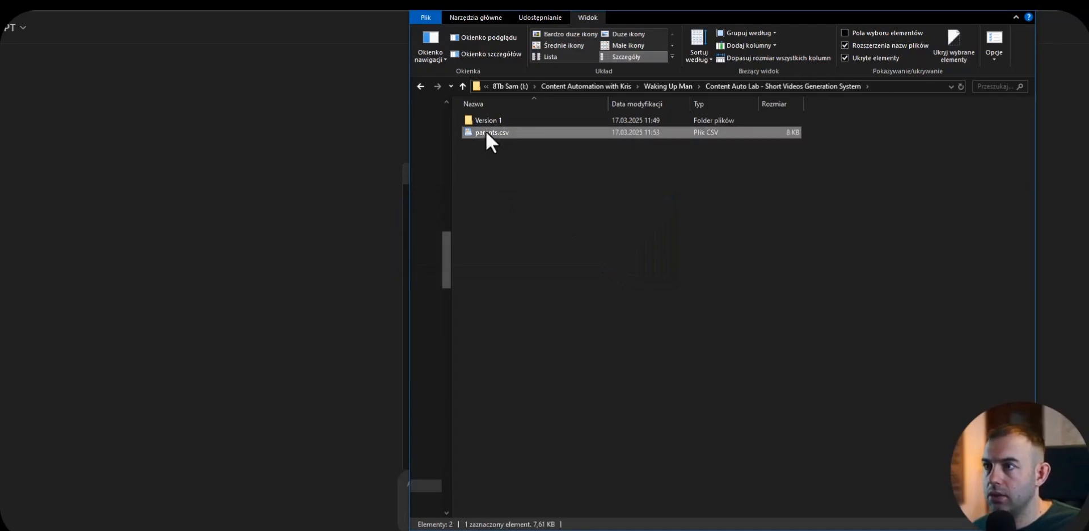
Step: Return to the untitled spreadsheet and import parents.csv as an upload, replacing the spreadsheet with automatic separator detection
key(alt+Tab)
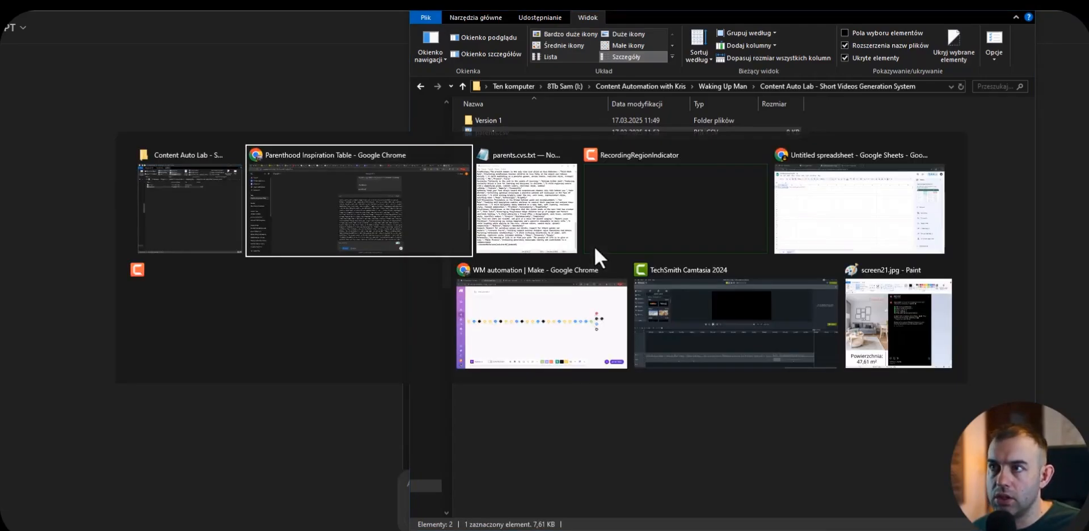
click(783, 244)
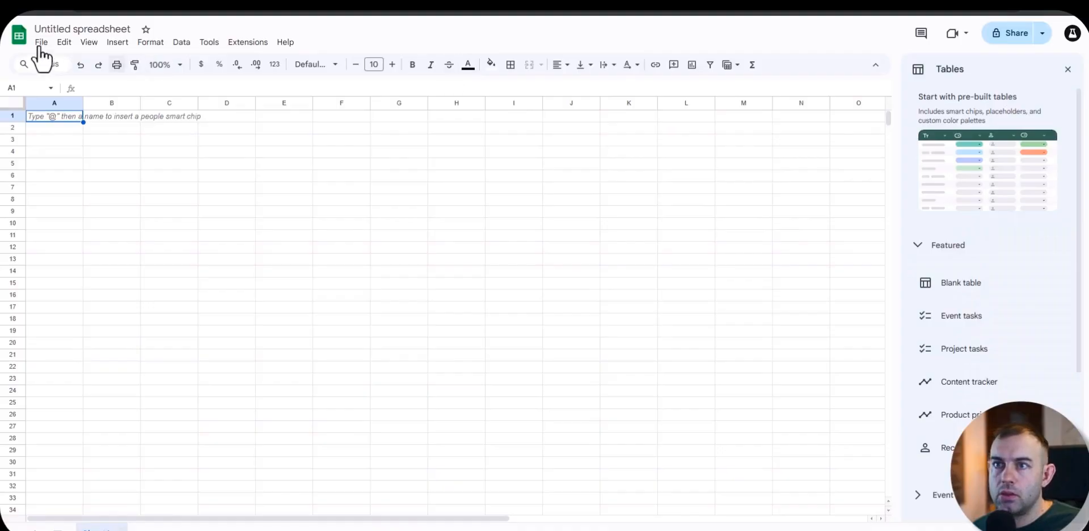
click(41, 42)
click(62, 96)
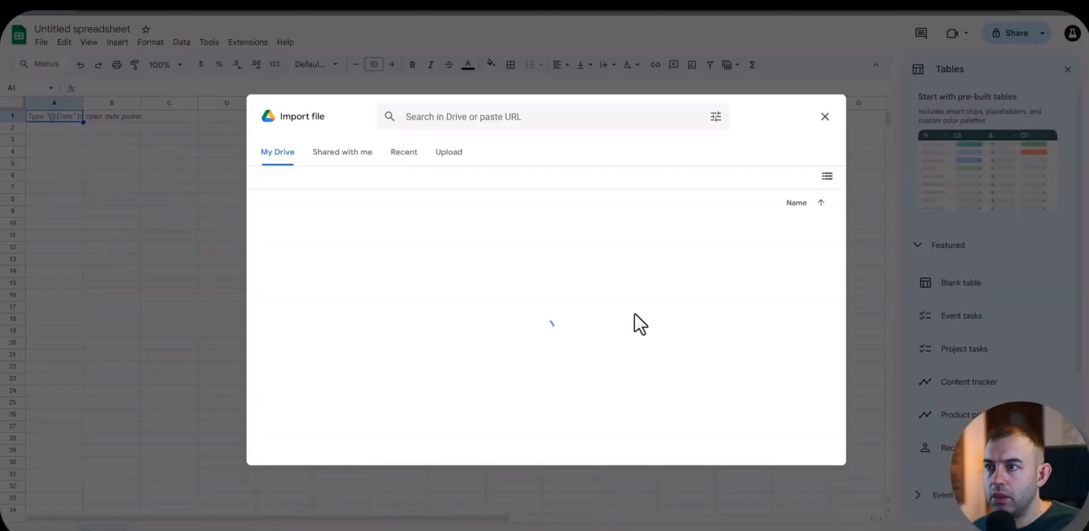
click(440, 153)
key(alt+Tab)
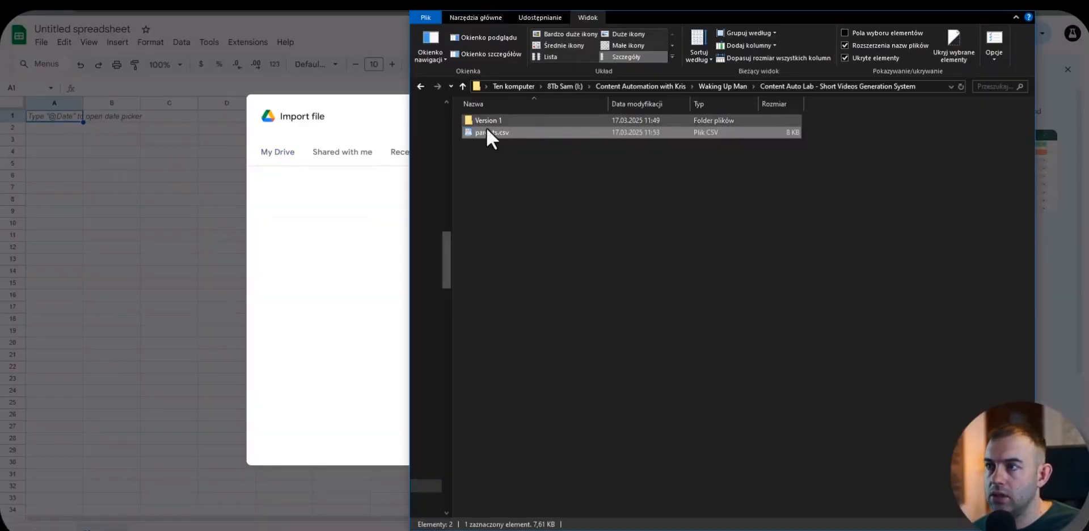
drag(486, 132, 346, 244)
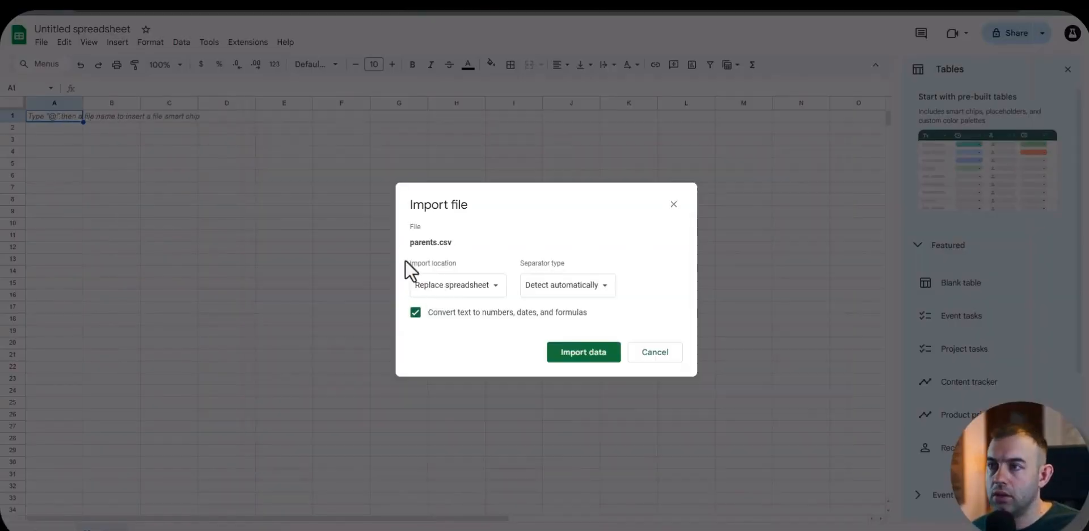
click(587, 351)
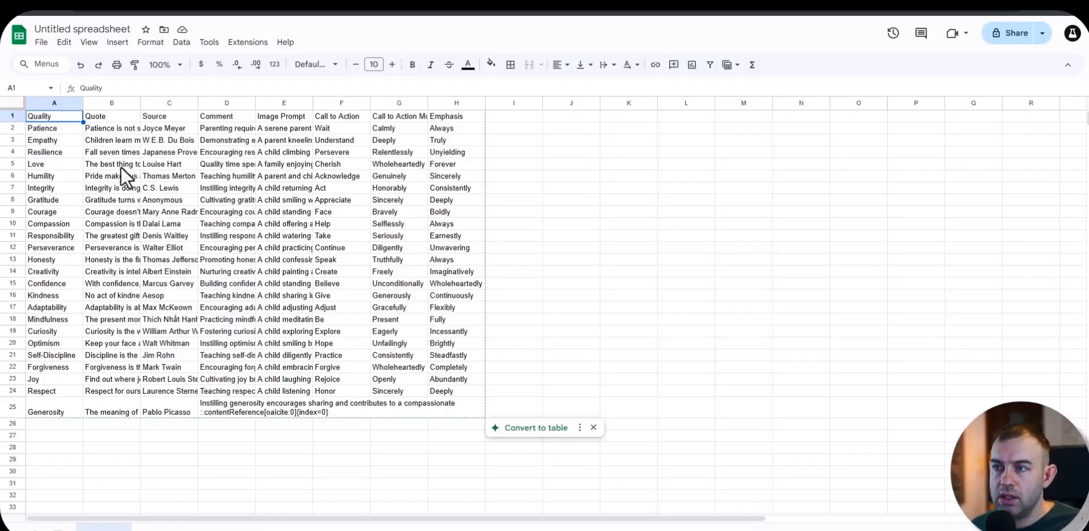
Step: Make the header row bold and add a filter to it
click(48, 141)
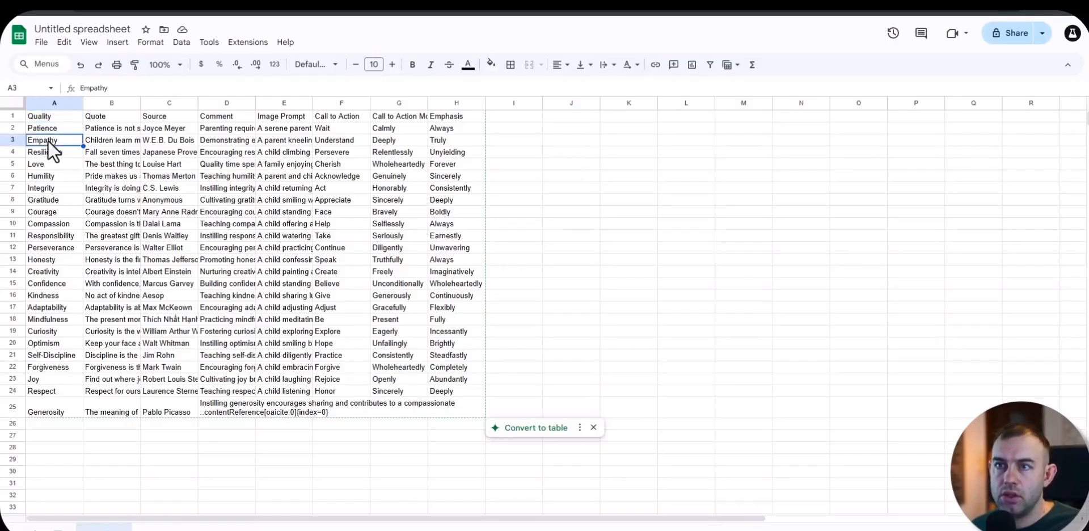
click(12, 115)
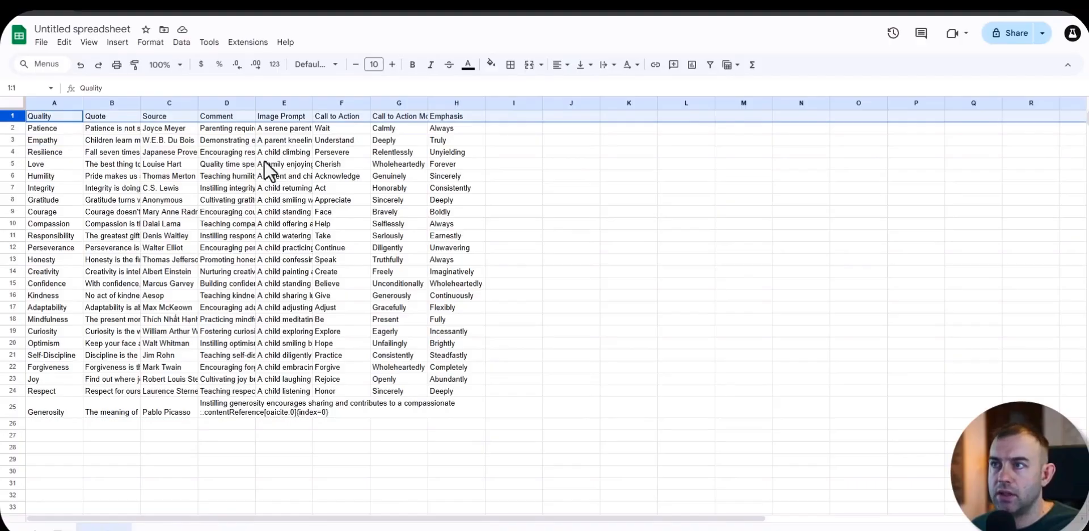
click(710, 65)
click(272, 188)
Step: Rename the untitled spreadsheet as tutorial
click(99, 25)
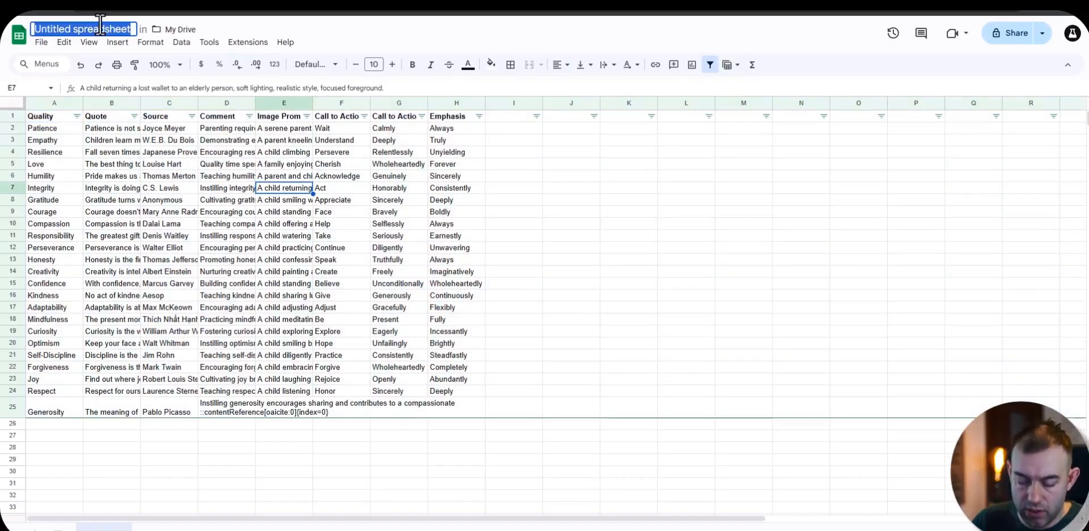
text(tutorial)
key(Return)
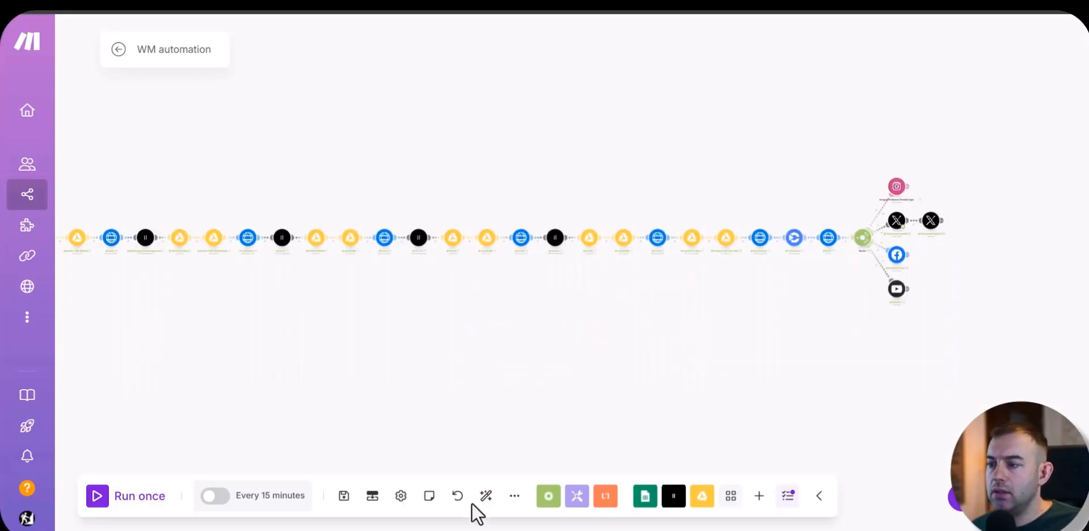
Step: Create a new scenario and import "make blueprint - version A.json" from the Version 1 folder as its blueprint
mouse_move(29, 187)
click(83, 194)
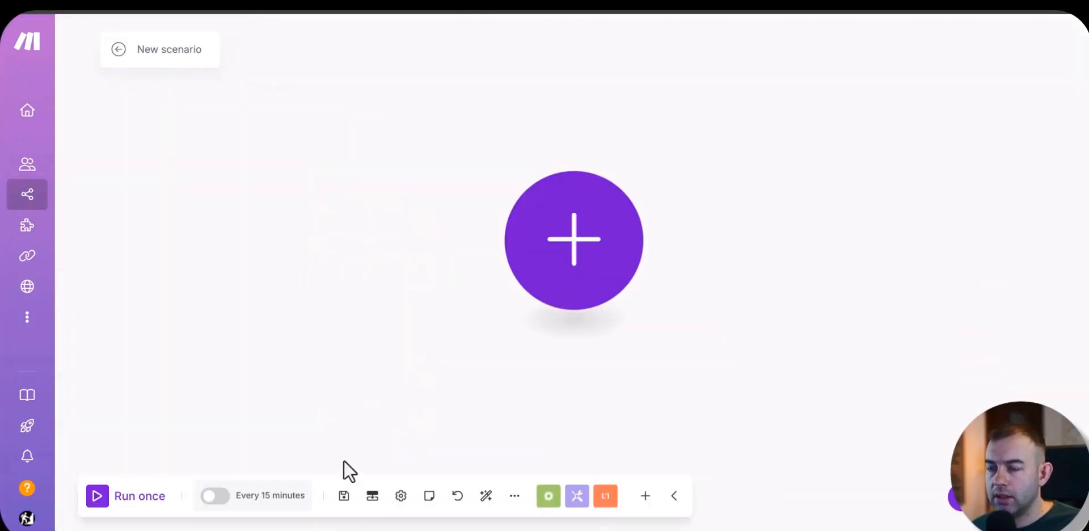
click(514, 497)
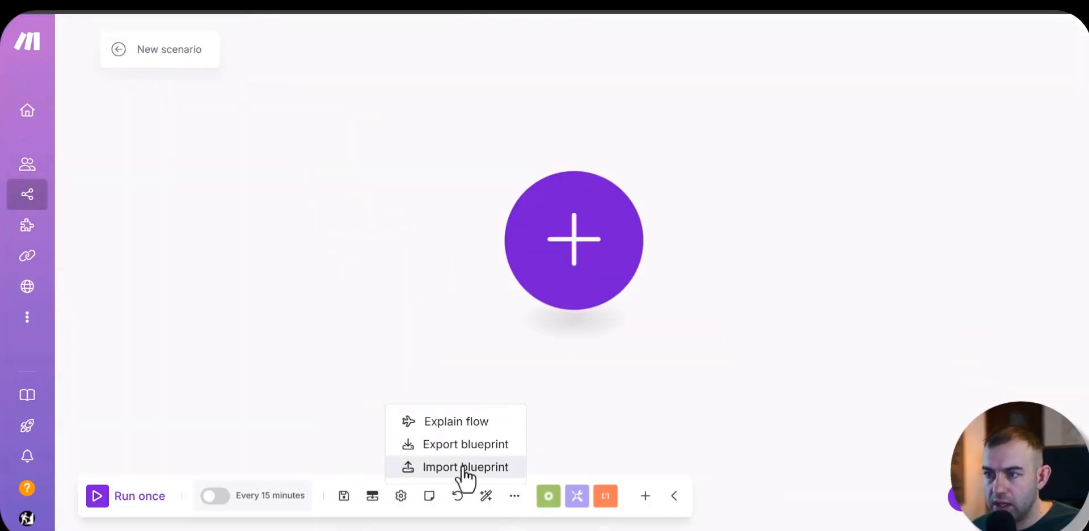
click(462, 467)
click(452, 286)
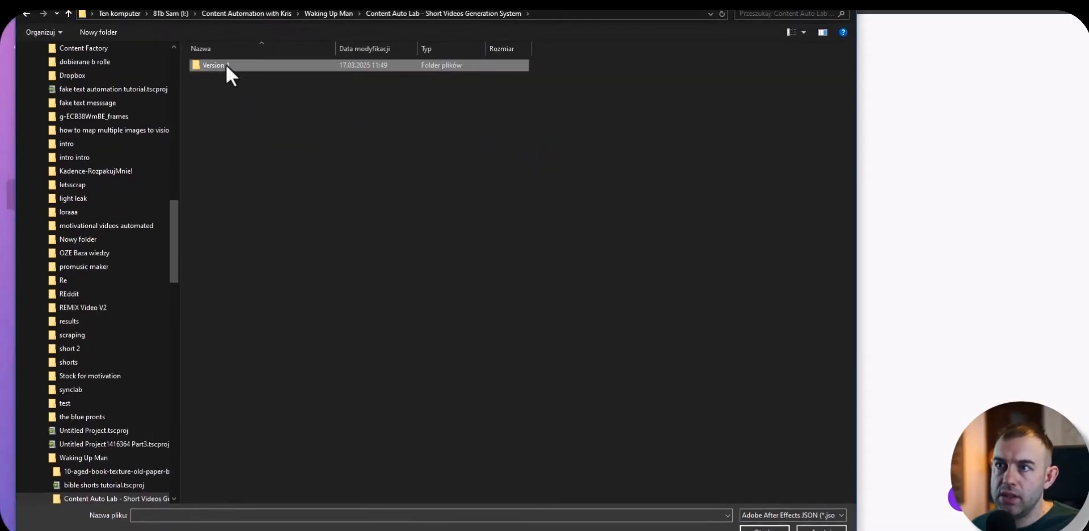
double_click(213, 43)
click(221, 79)
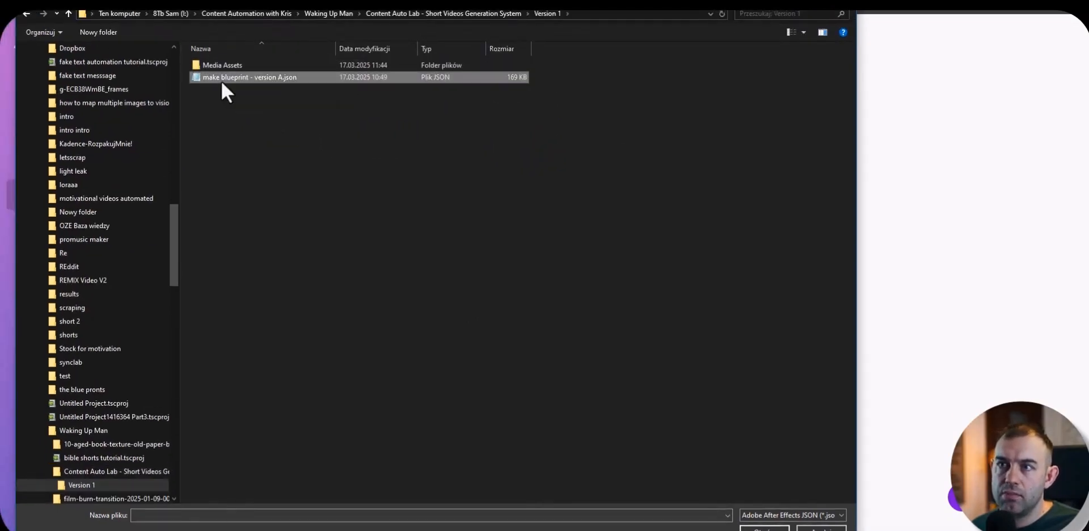
click(770, 527)
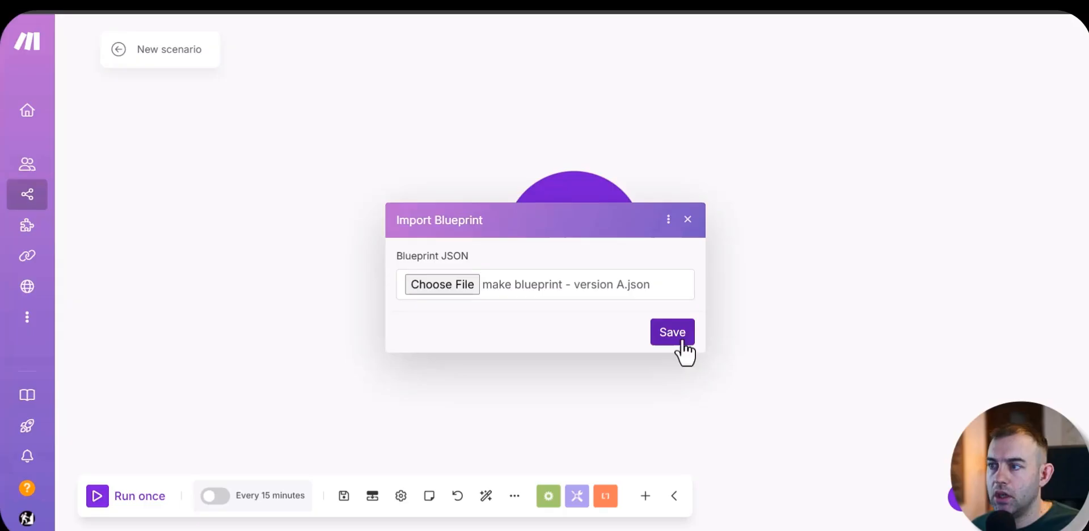
click(680, 341)
Step: Open the settings of the Google Sheets Watch New Rows module at the start of the scenario
drag(609, 164, 540, 98)
drag(475, 302, 779, 320)
scroll(341, 279, up, 5)
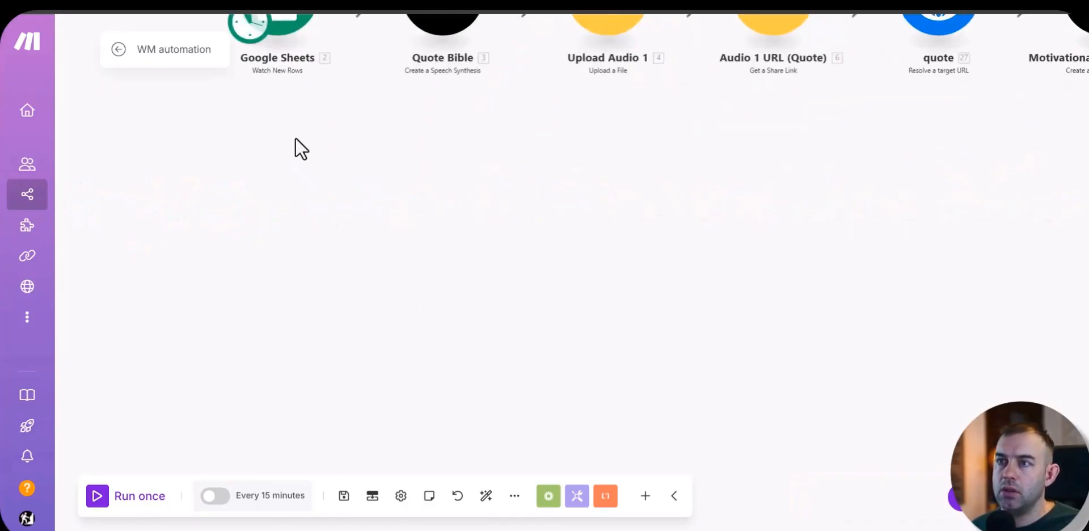
drag(300, 98, 329, 316)
scroll(328, 316, down, 1)
click(332, 219)
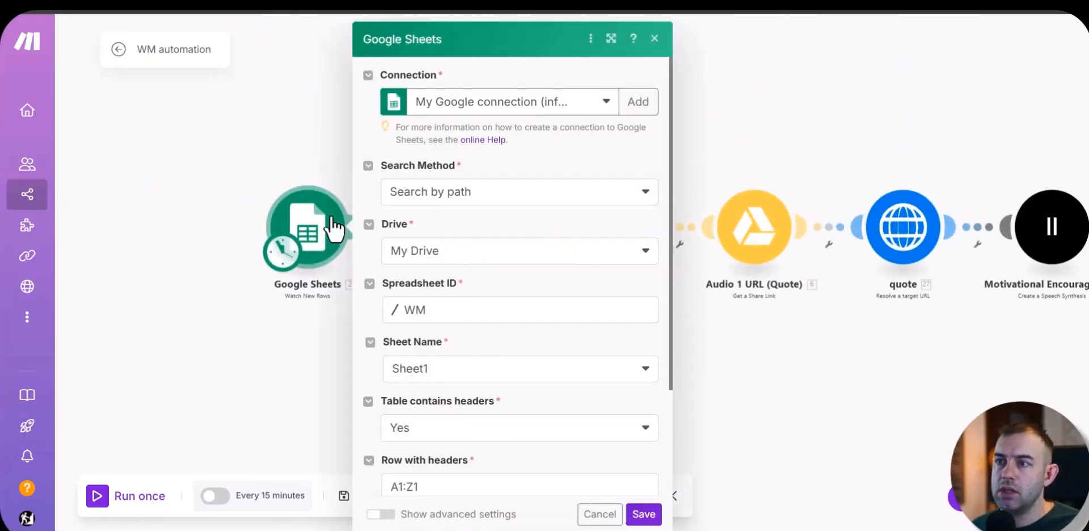
Step: Examine the Google Sheets module's saved connections, spreadsheet list and the form for creating a new Google connection
click(574, 105)
click(673, 167)
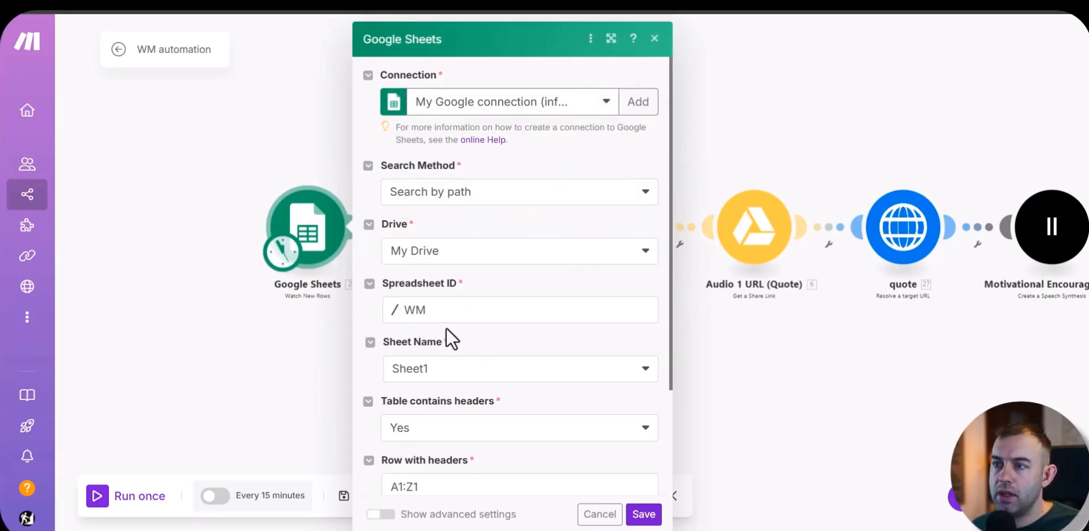
click(407, 314)
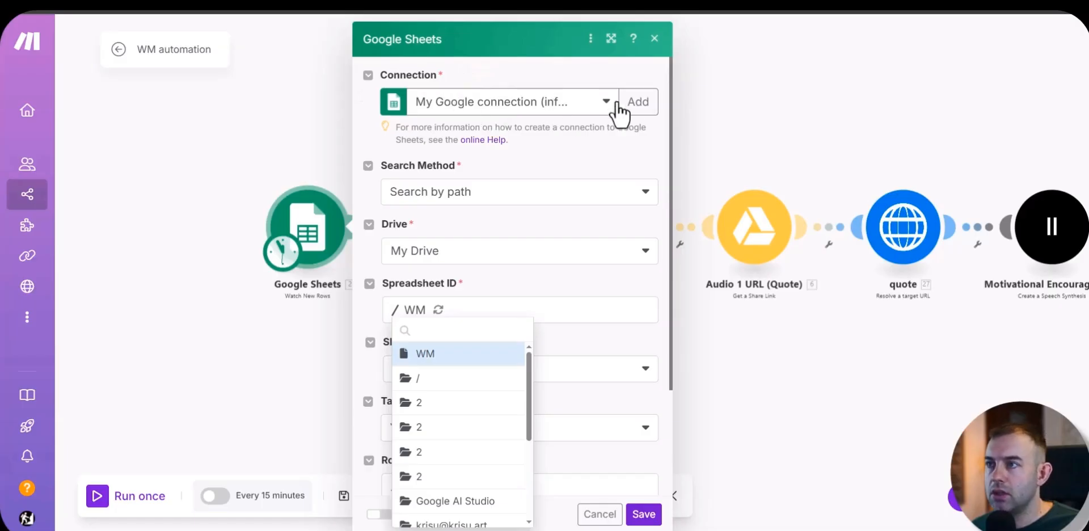
click(638, 102)
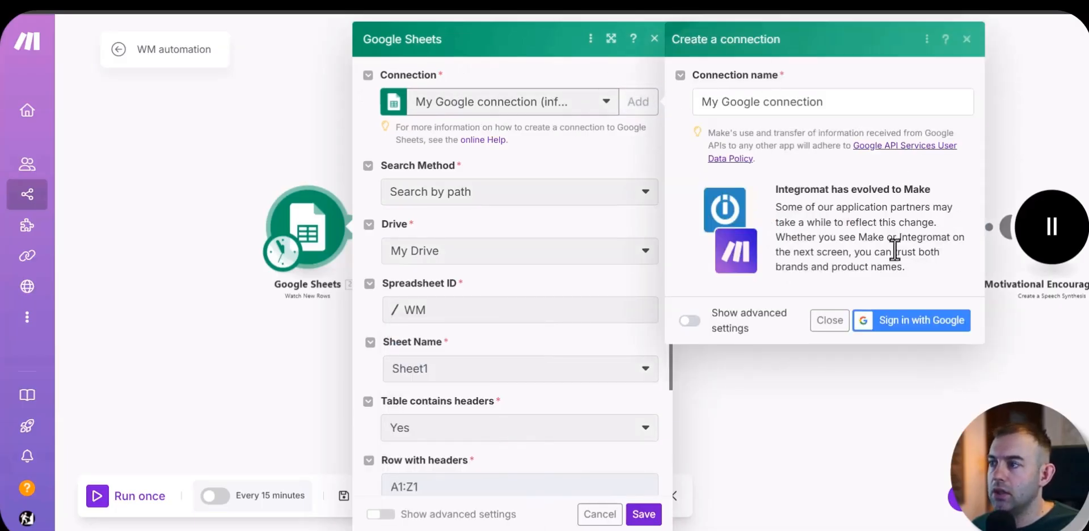
click(828, 321)
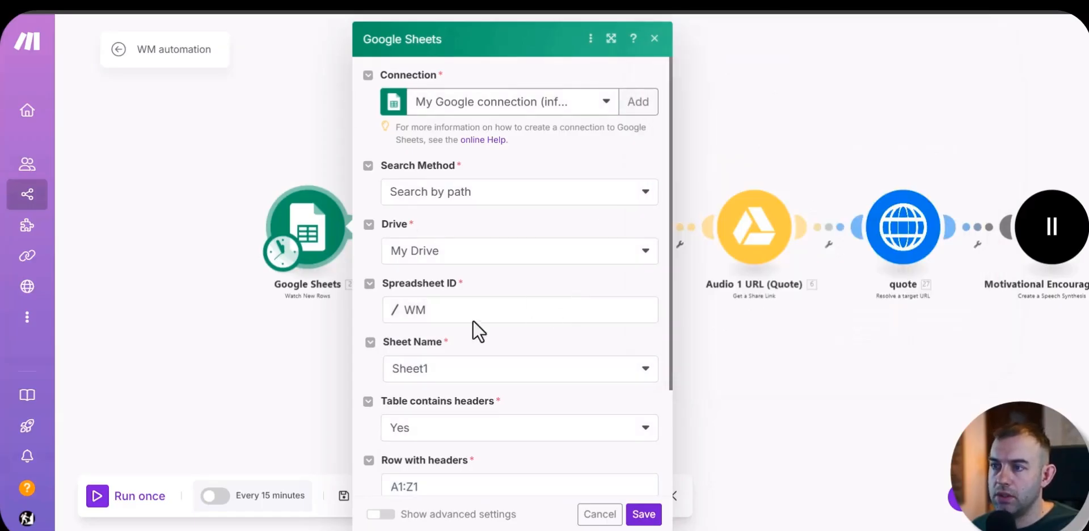
Step: Select the tutorial spreadsheet as the Google Sheets module's Spreadsheet ID and save the module
click(437, 315)
scroll(482, 412, down, 3)
scroll(482, 403, up, 3)
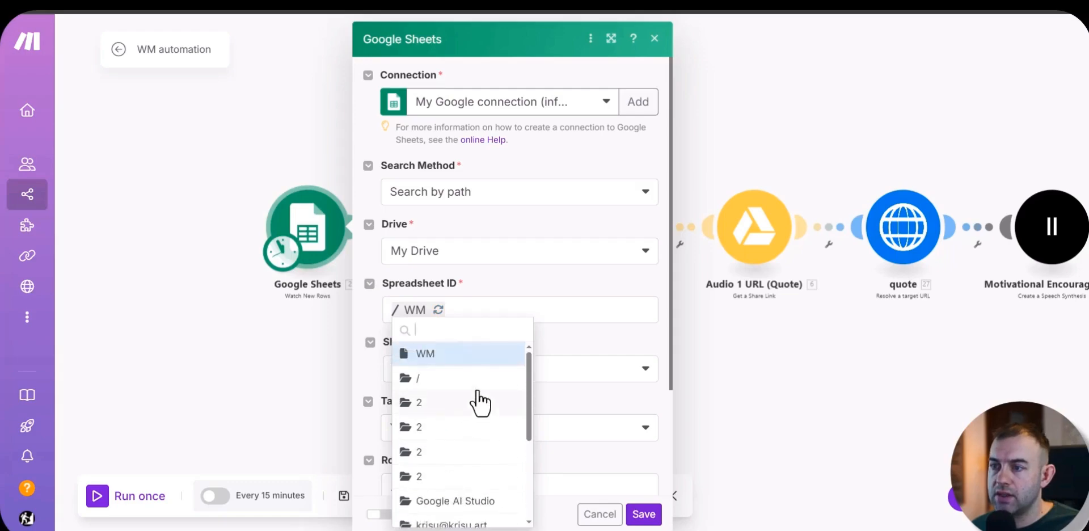
scroll(443, 346, down, 3)
click(438, 379)
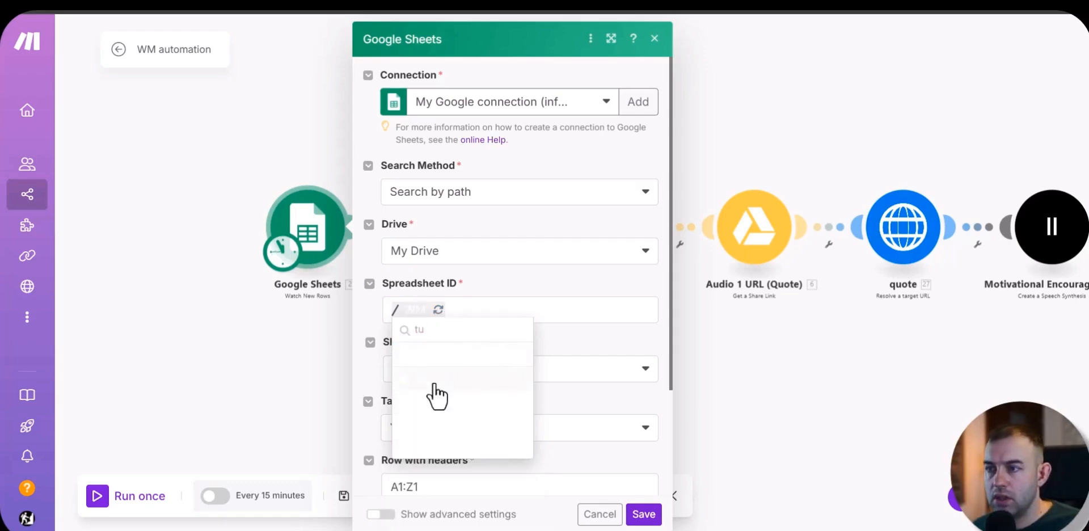
click(651, 521)
Step: Open the Quote Bible module's settings and view the form for creating an ElevenLabs connection without adding one
click(483, 238)
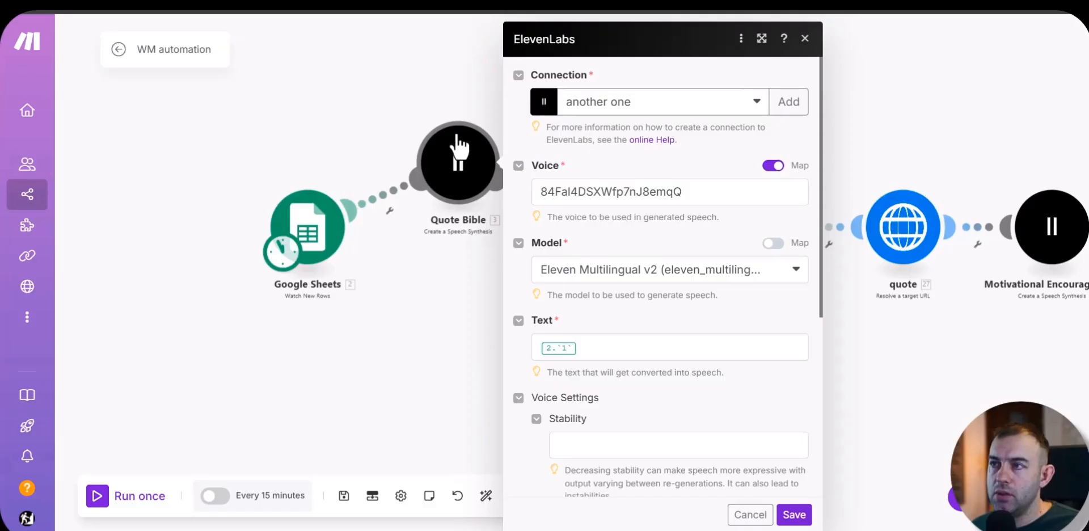
drag(457, 139, 455, 150)
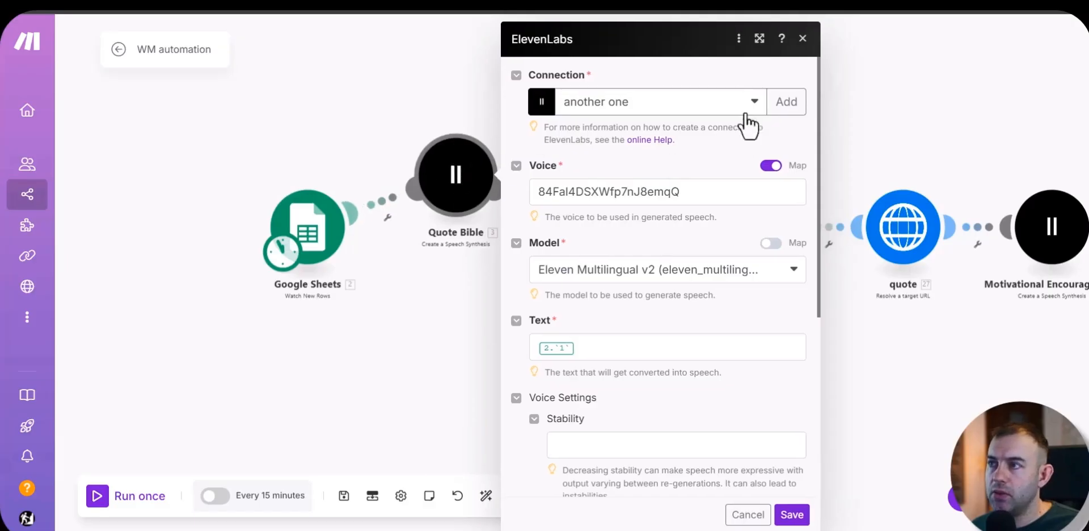
click(793, 105)
click(533, 163)
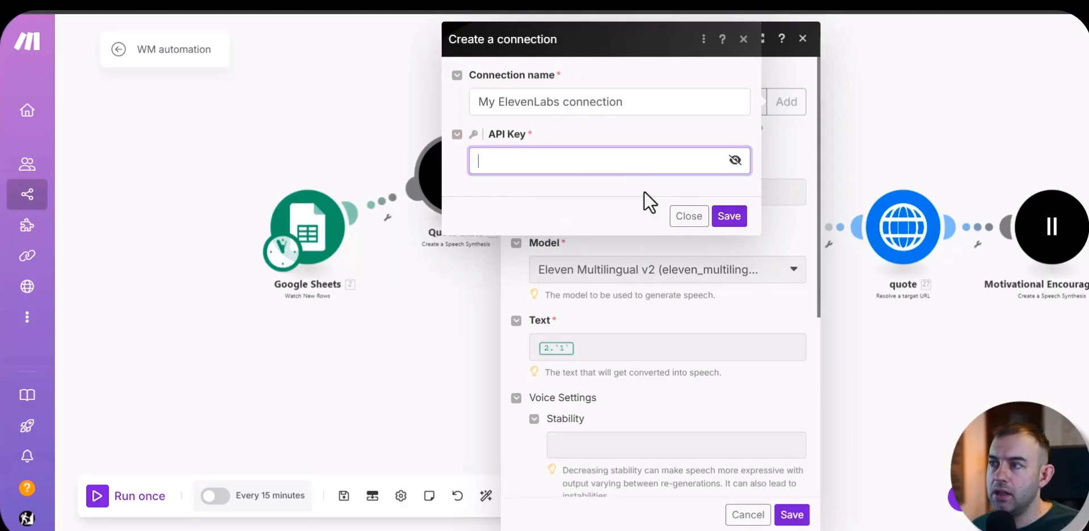
click(682, 219)
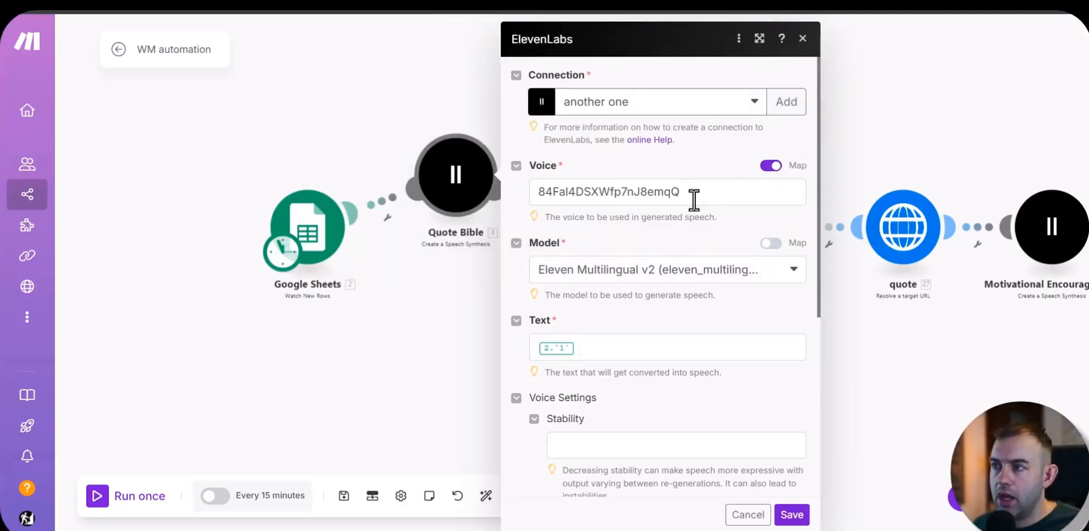
Step: Turn off mapping for the Quote Bible module's voice and browse the list of available ElevenLabs voices
drag(697, 192, 523, 195)
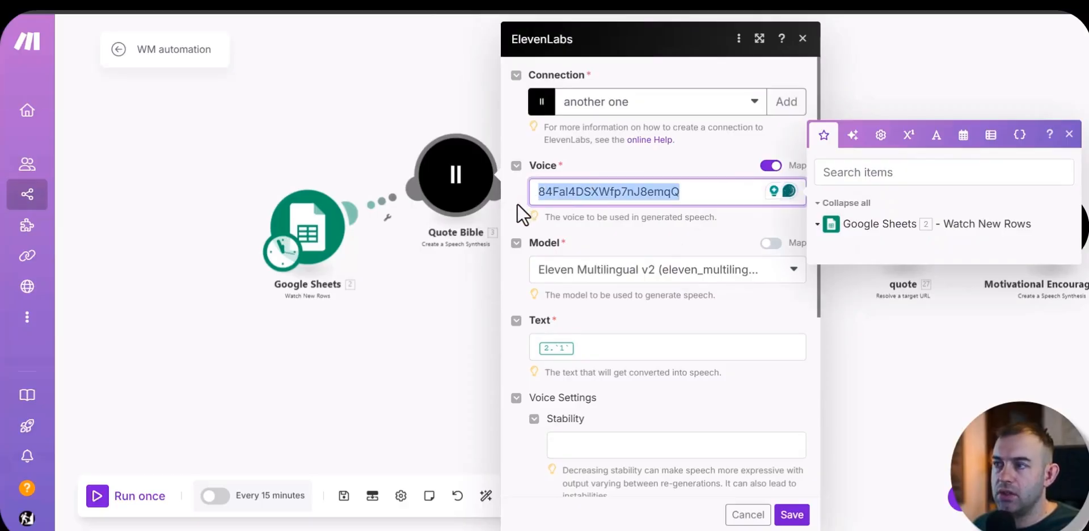
click(772, 165)
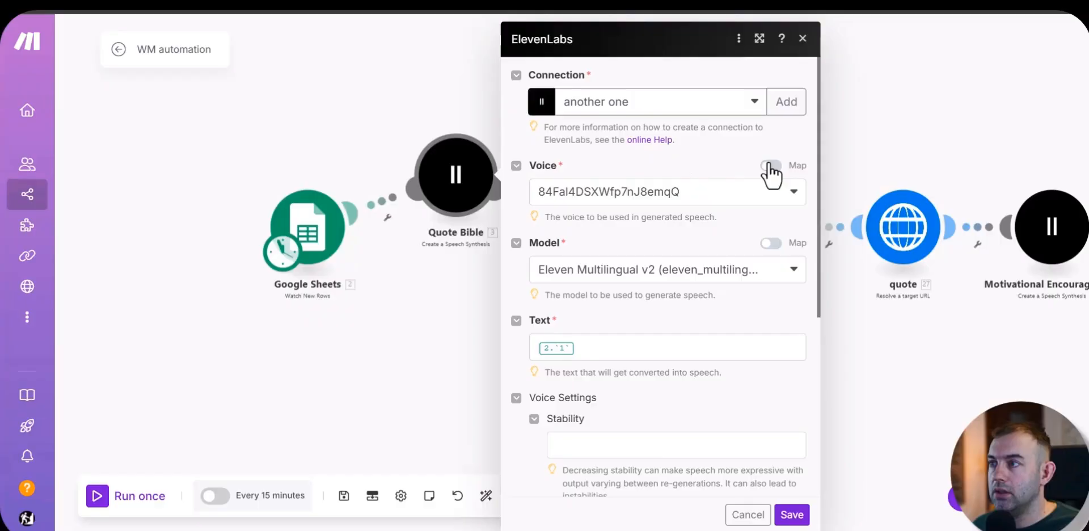
click(794, 194)
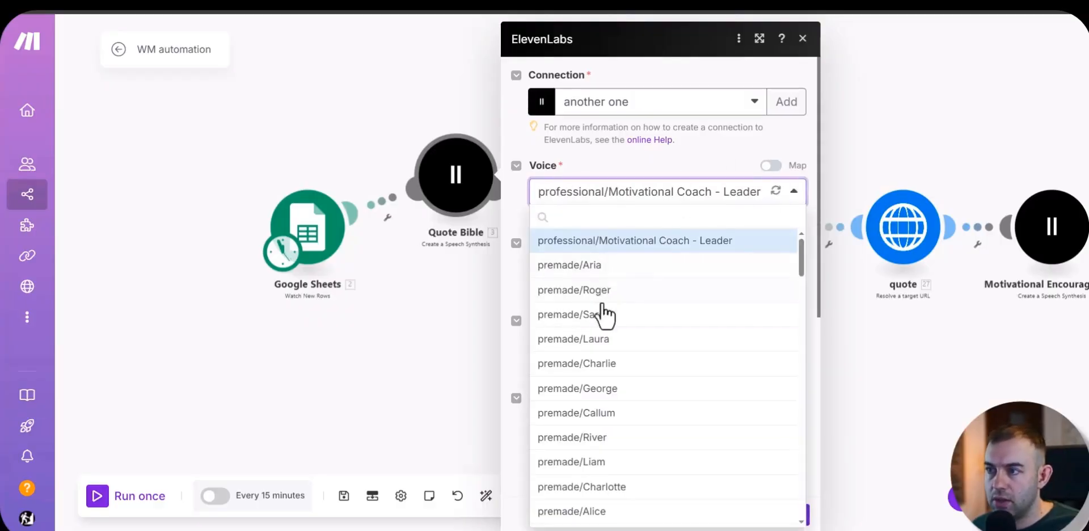
scroll(607, 318, down, 5)
scroll(621, 341, down, 10)
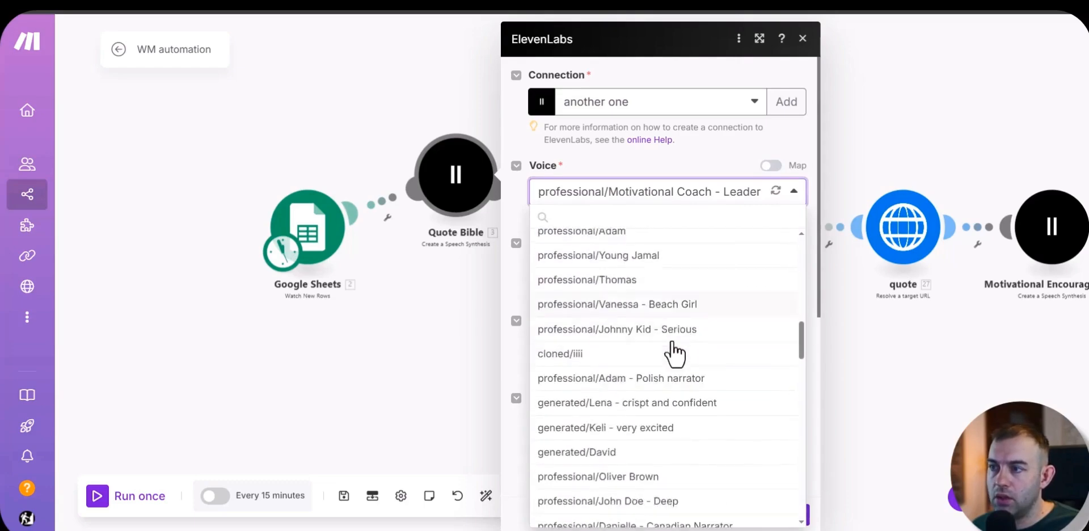
scroll(674, 355, down, 5)
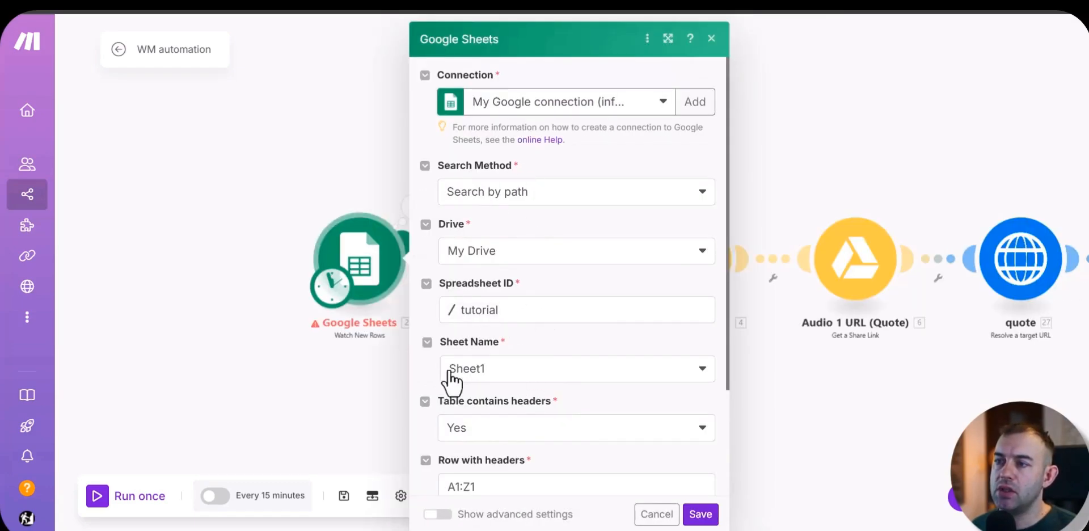
Step: Set the Google Sheets module's Sheet Name to parents and save the module
click(493, 379)
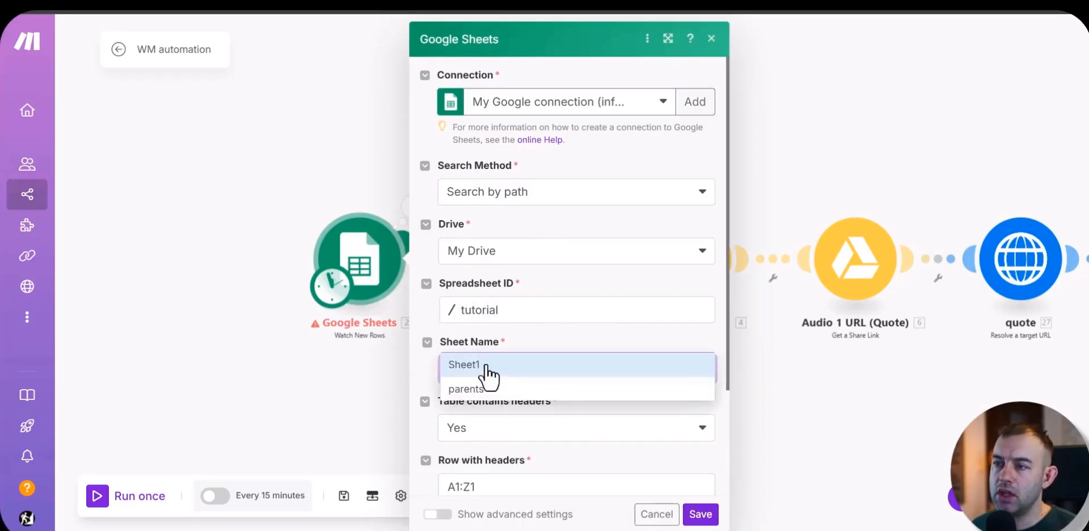
click(466, 393)
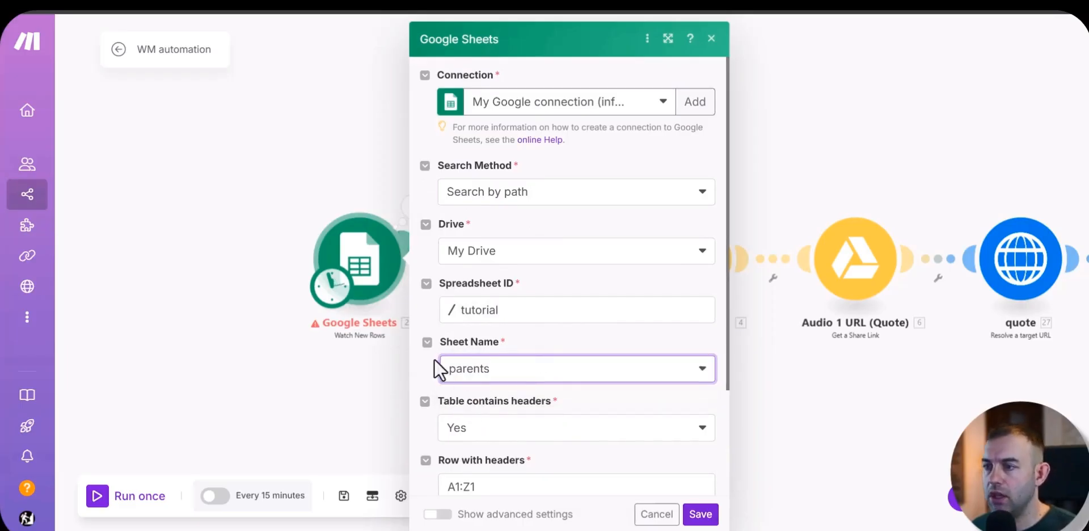
scroll(434, 359, down, 3)
click(700, 514)
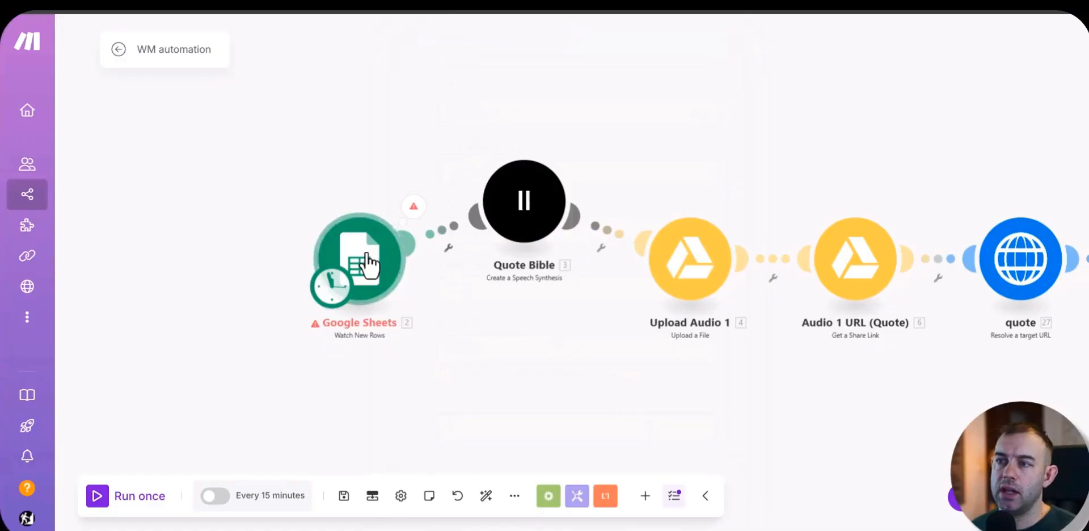
Step: Run only the Google Sheets module and inspect its output bundle
right_click(370, 255)
click(399, 288)
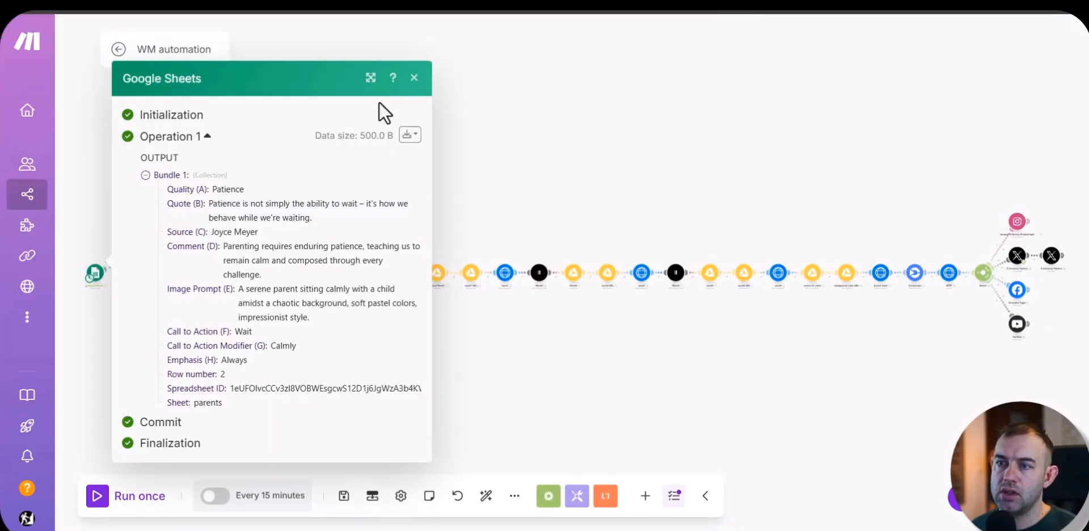
click(415, 79)
Step: Check which spreadsheet column is mapped to the Quote Bible module's text, leaving its settings unsaved
drag(229, 357, 494, 341)
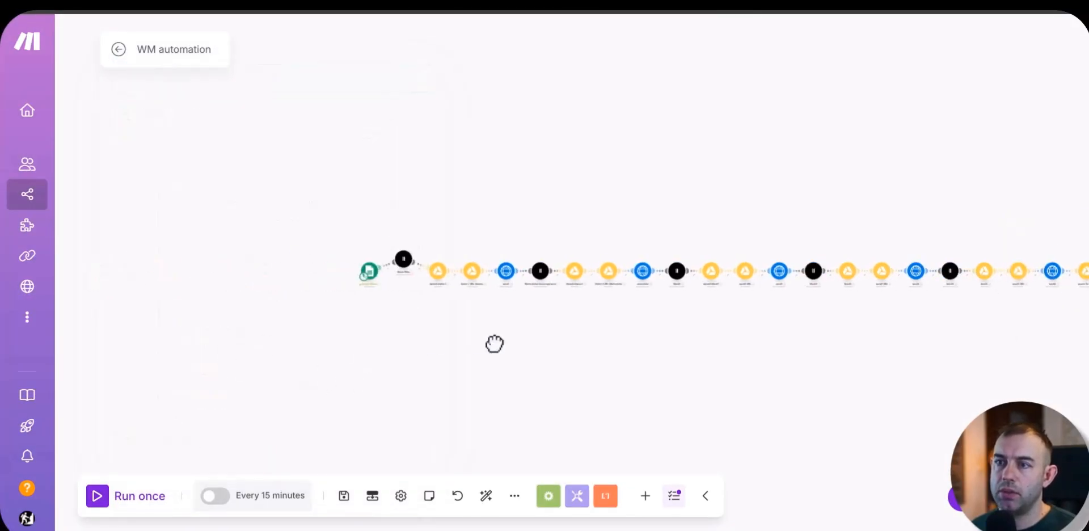
scroll(490, 256, up, 5)
click(486, 166)
click(613, 347)
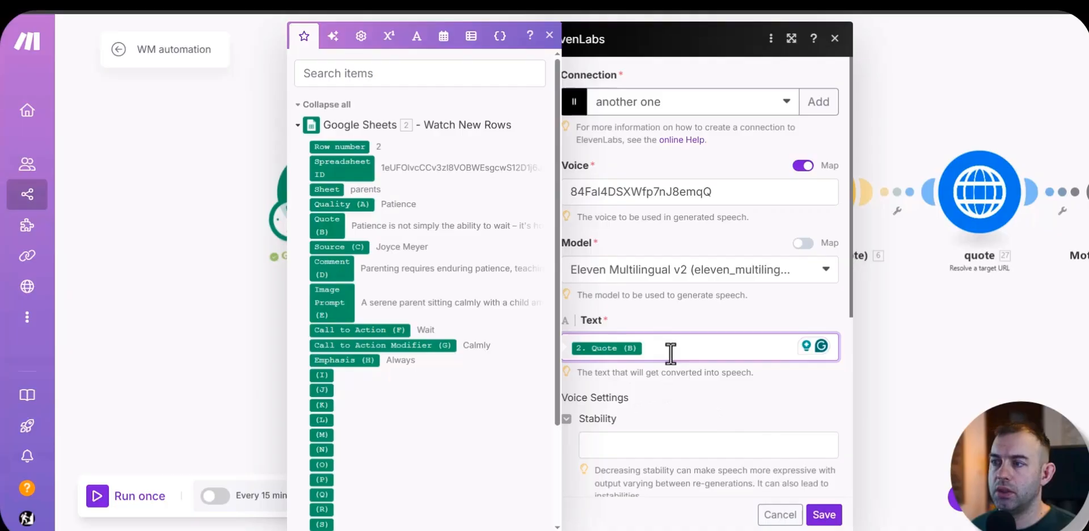
click(781, 515)
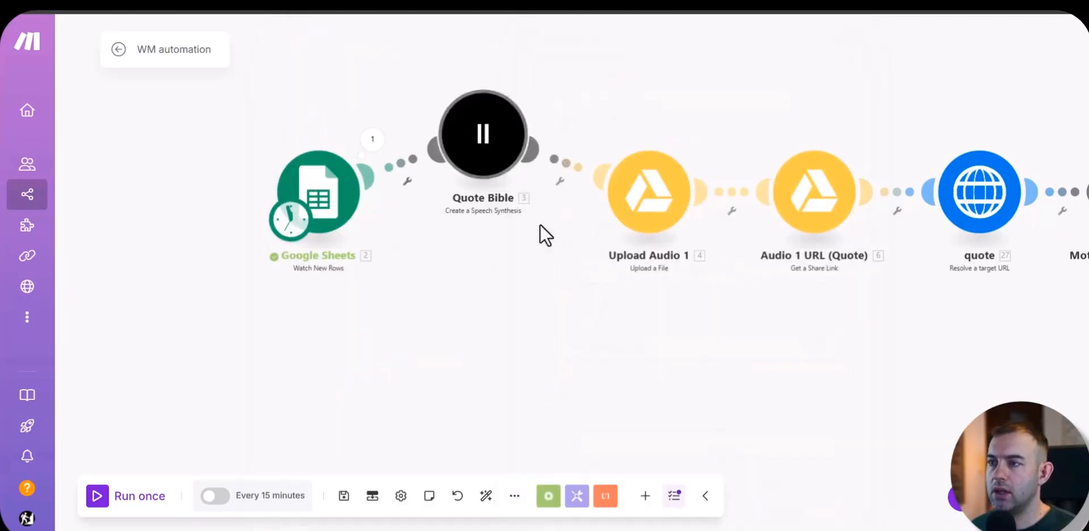
drag(506, 170, 512, 152)
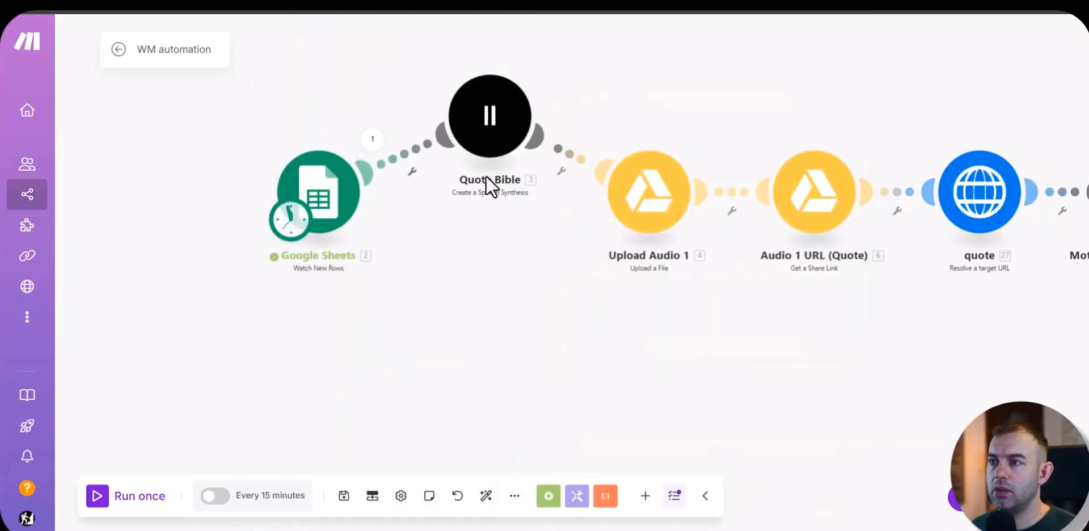
Step: Check which spreadsheet column is mapped to the Word2 ElevenLabs module's text, leaving its settings unsaved
scroll(489, 184, down, 3)
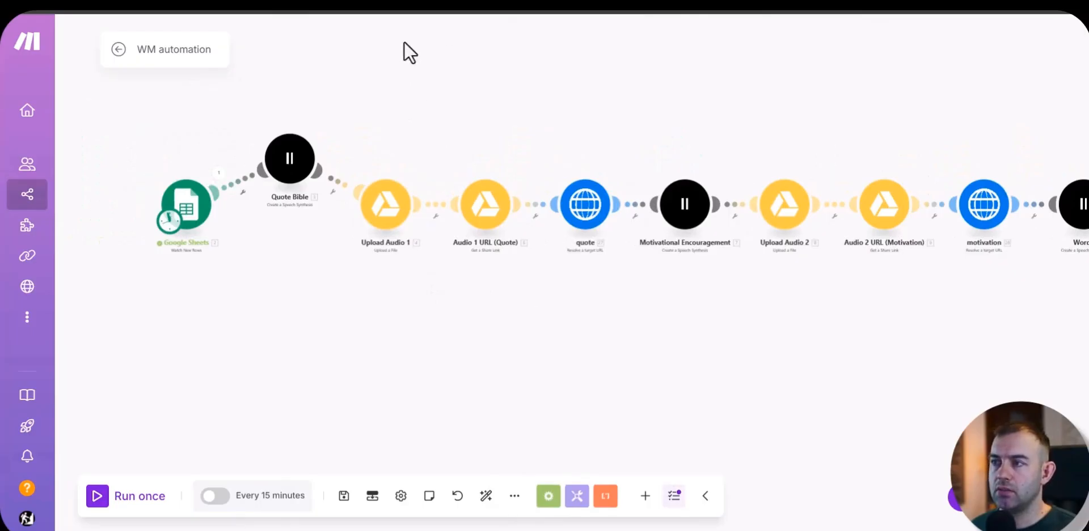
scroll(574, 297, right, 3)
click(540, 236)
key(Escape)
scroll(539, 236, right, 15)
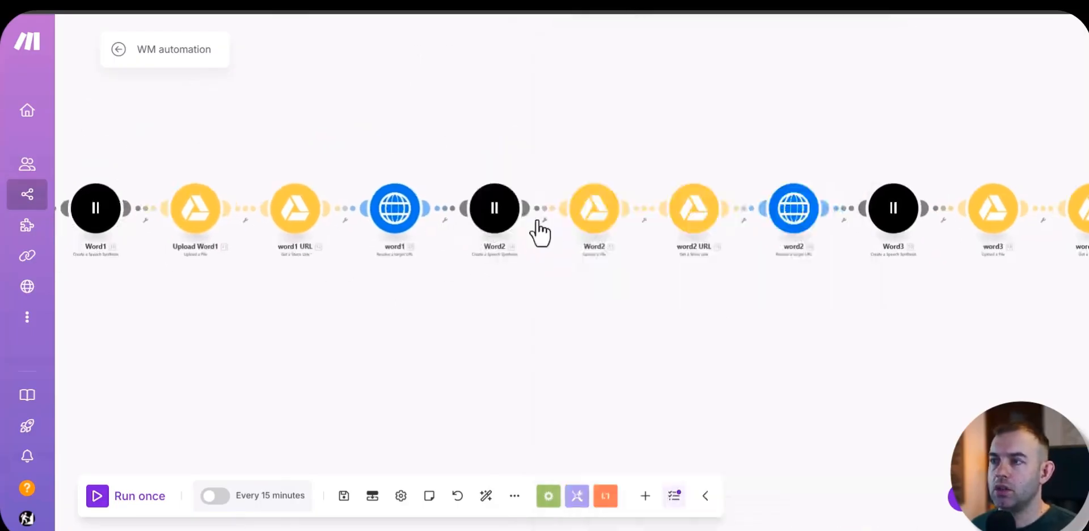
click(507, 226)
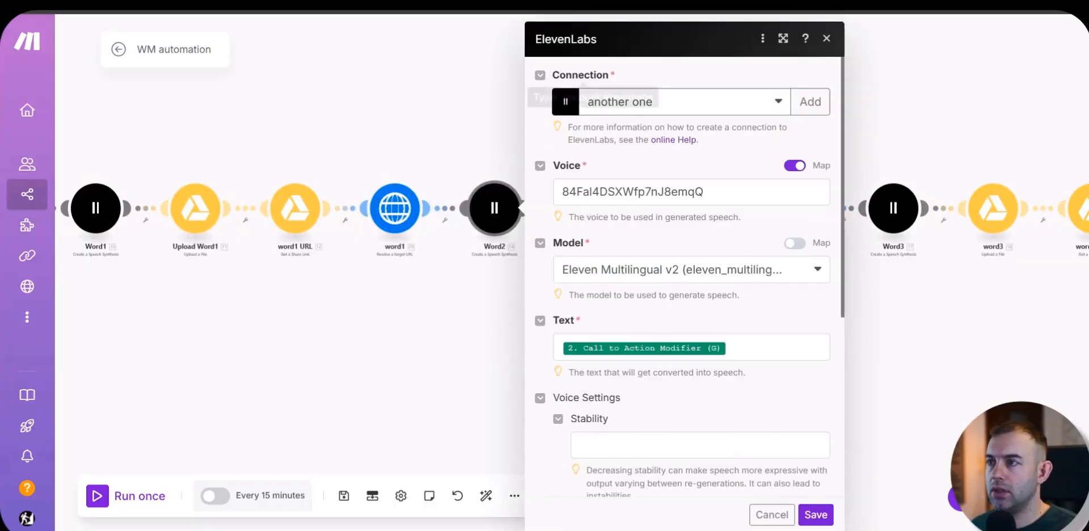
click(772, 514)
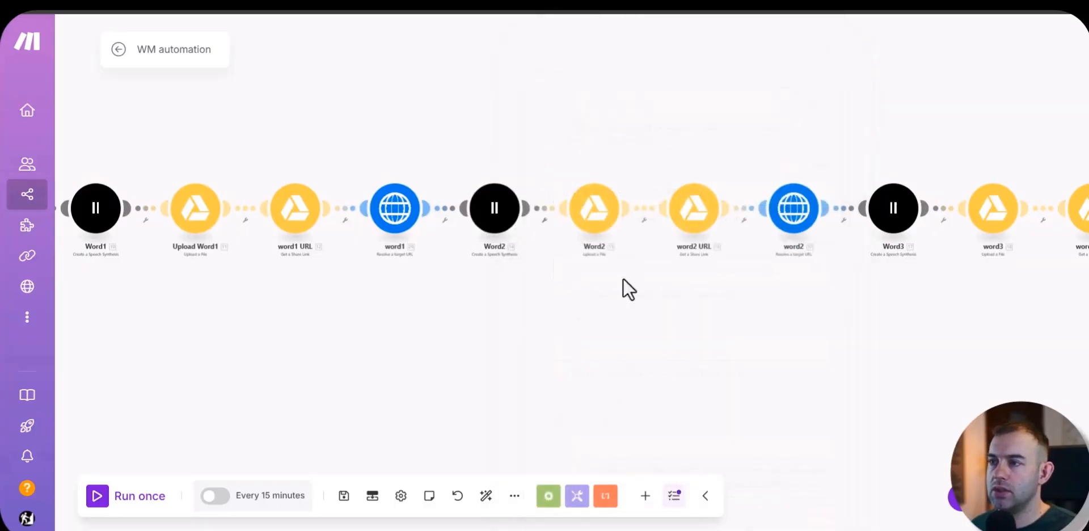
drag(893, 324, 783, 362)
click(392, 262)
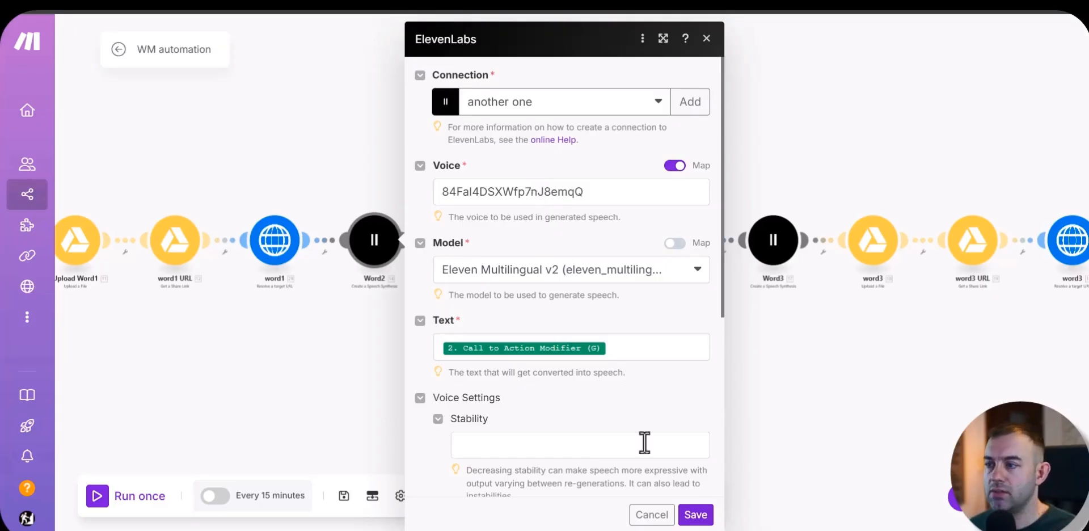
click(652, 515)
Step: Examine the folder location and file source configured in the Upload Audio 2 Google Drive module
scroll(916, 297, right, 5)
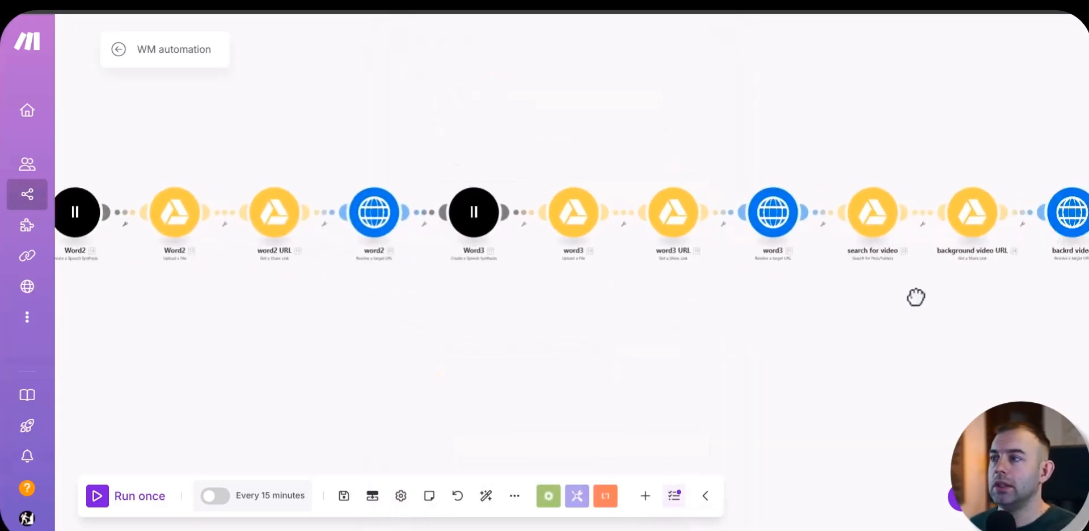
scroll(917, 297, left, 10)
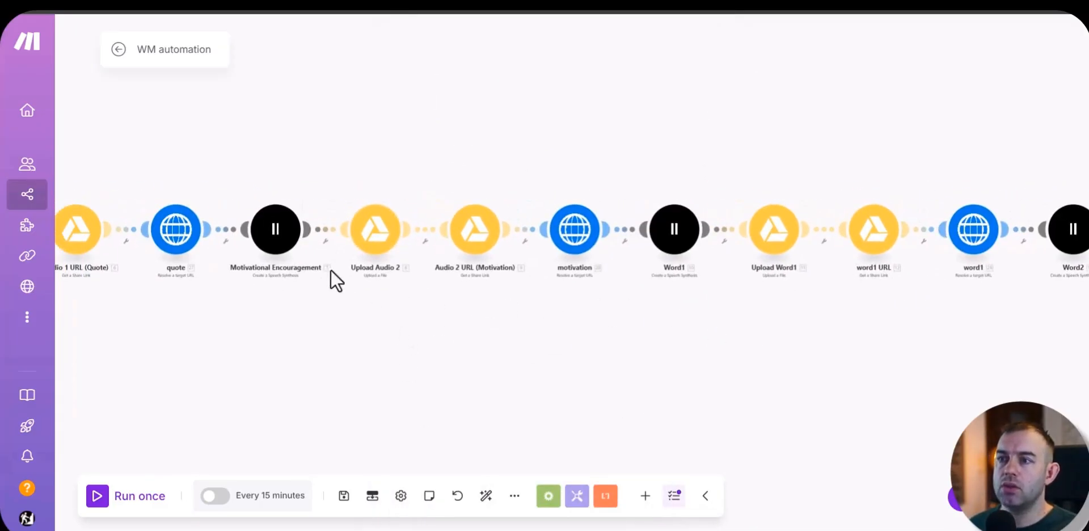
click(372, 234)
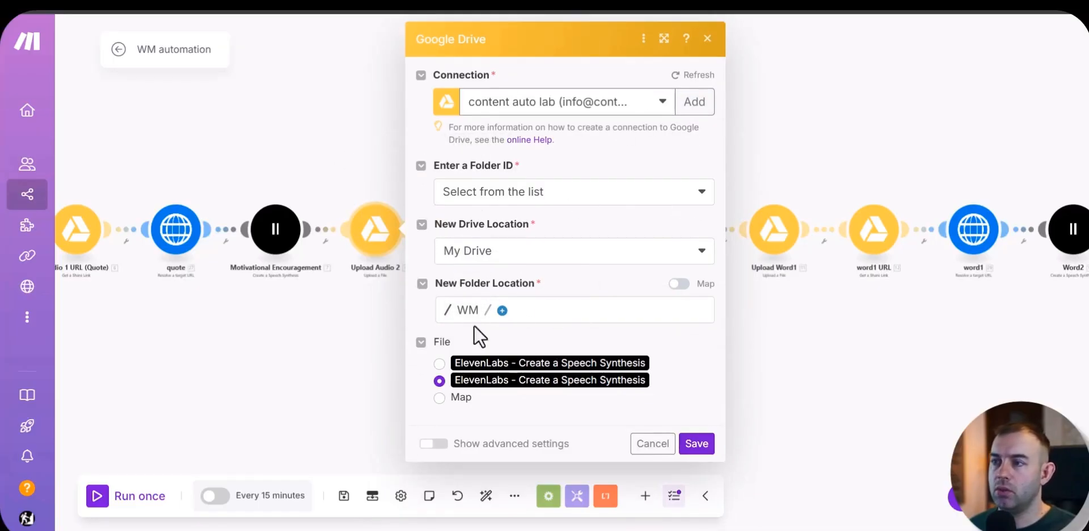
Step: Switch to Google Drive, create a folder named Tutorial inside the WM folder, and open it
click(702, 105)
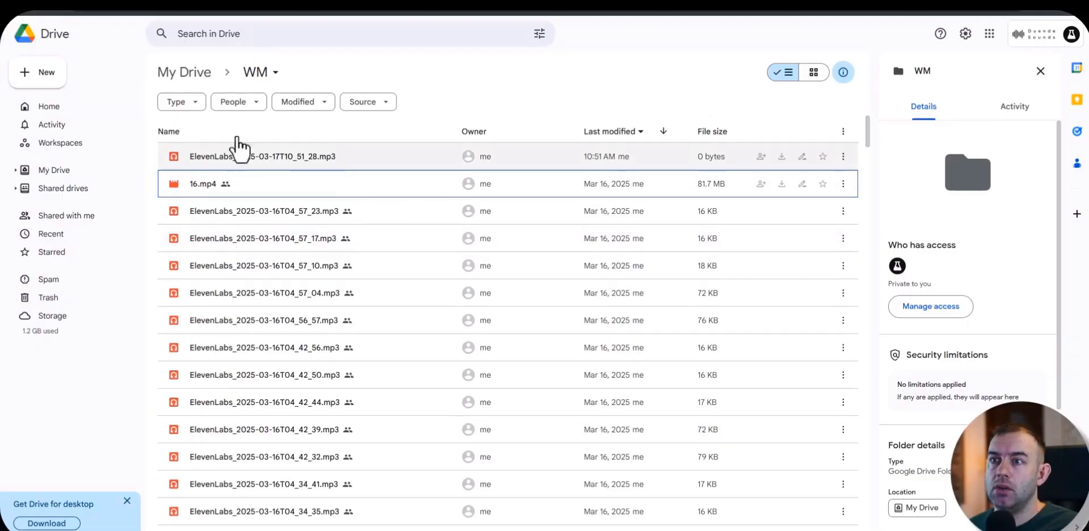
click(45, 76)
click(52, 79)
text(Tutorial)
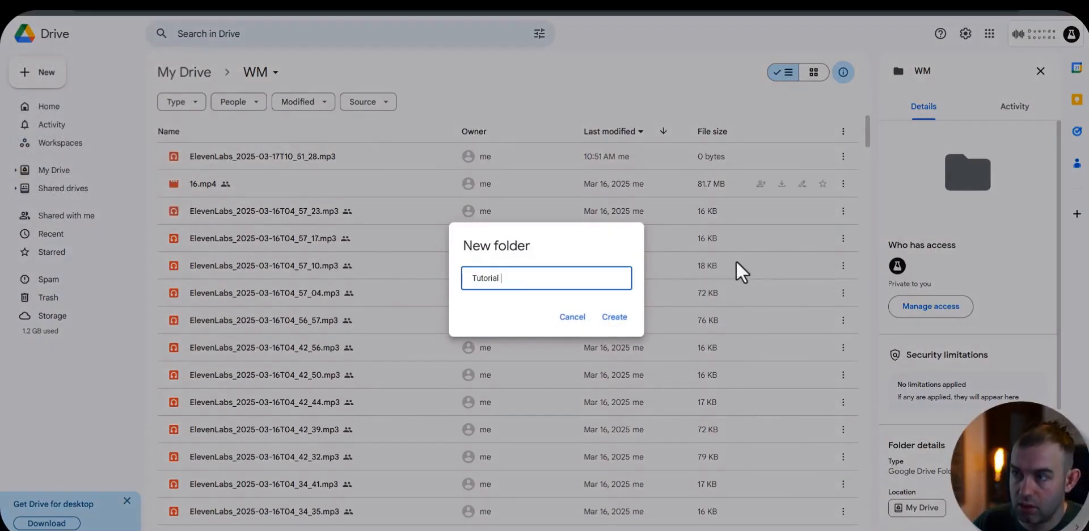
click(612, 317)
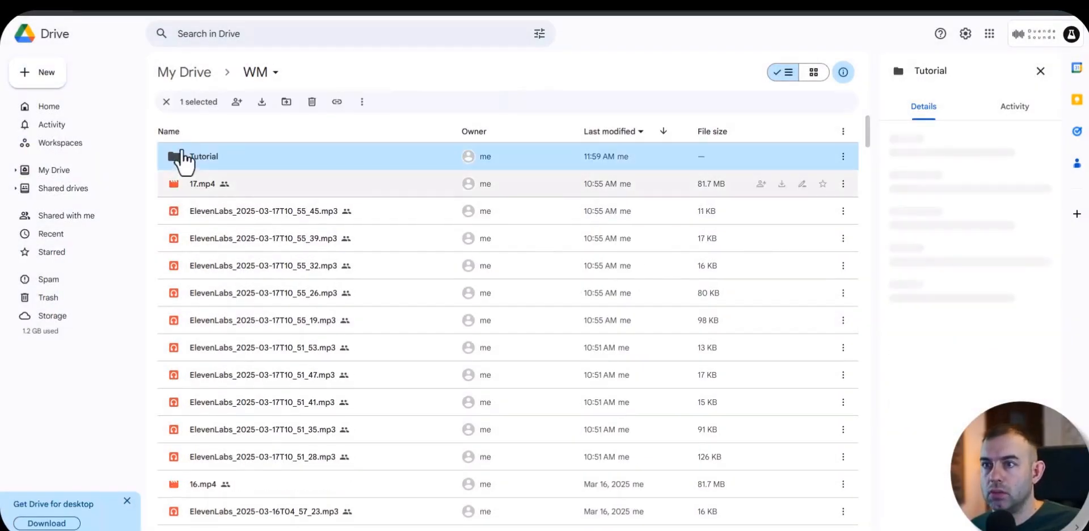
double_click(198, 163)
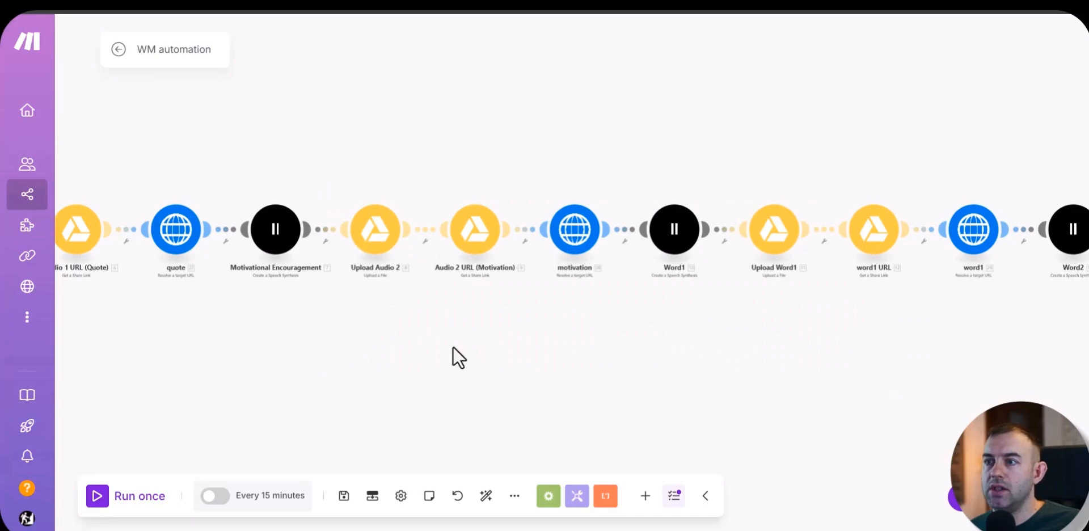
Step: Back in Make, set the Upload Audio 1 module's New Folder Location to the Tutorial folder inside WM
drag(453, 349, 810, 375)
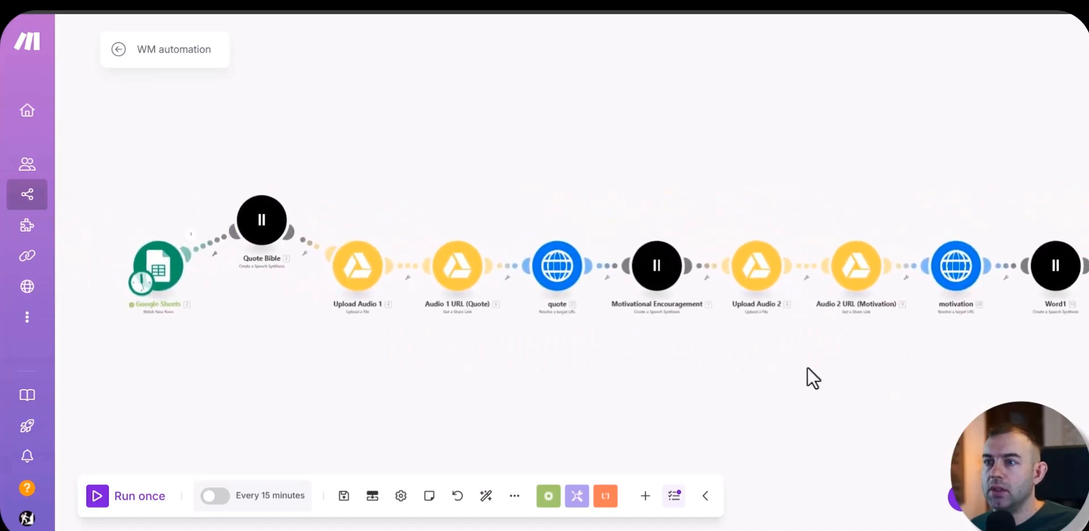
click(360, 271)
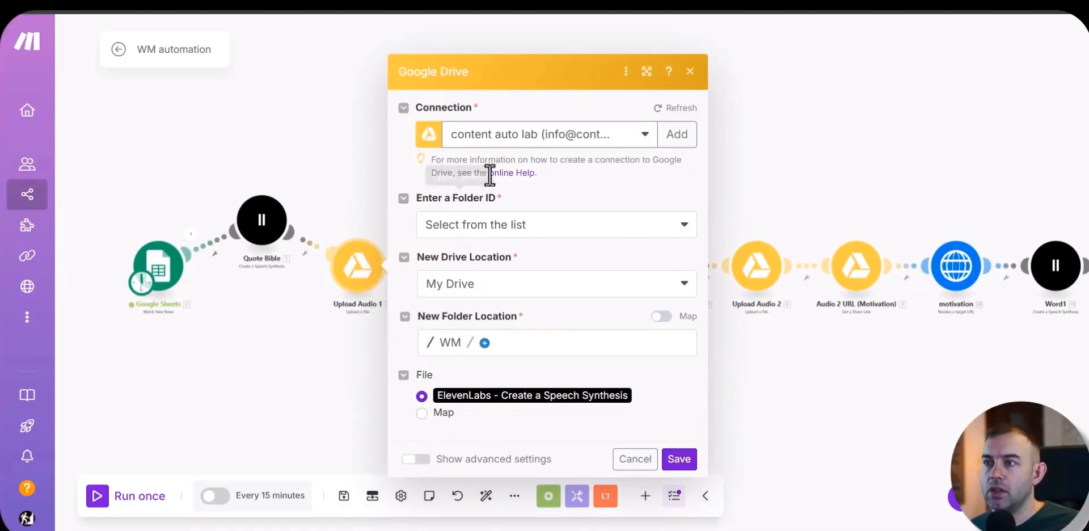
click(483, 349)
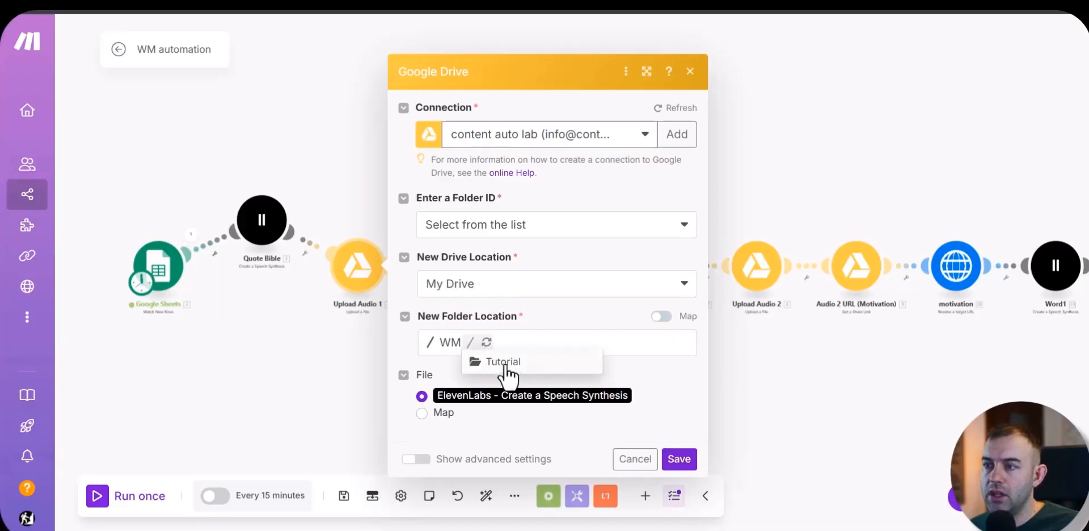
click(500, 363)
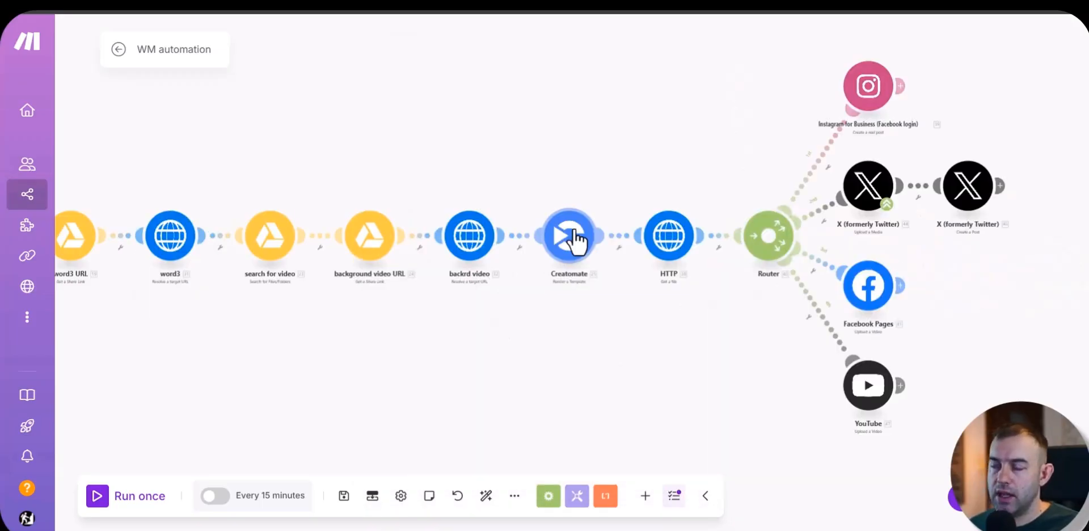
Step: Review the Creatomate module's template and mapped modifications, and open the form for a new connection
click(567, 234)
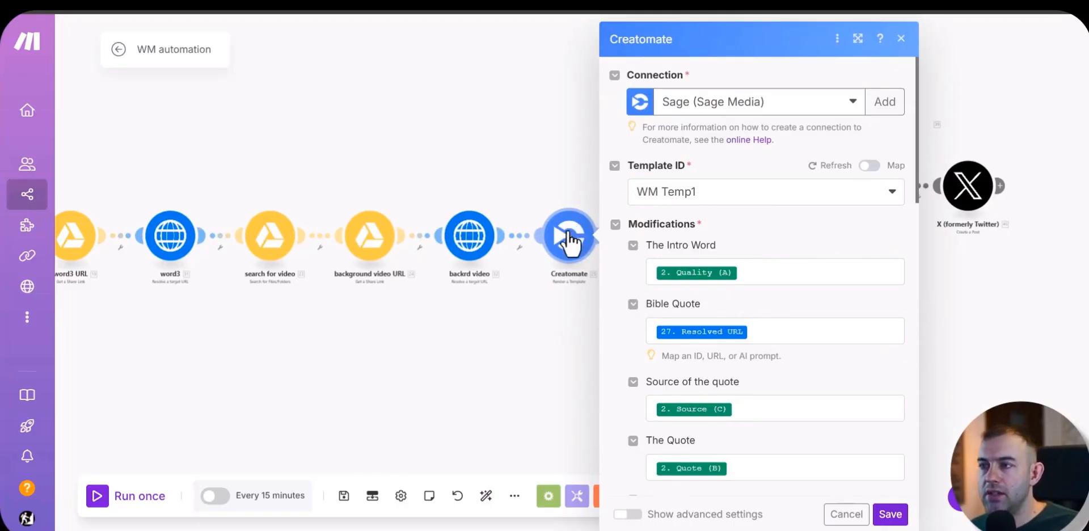
scroll(629, 335, down, 15)
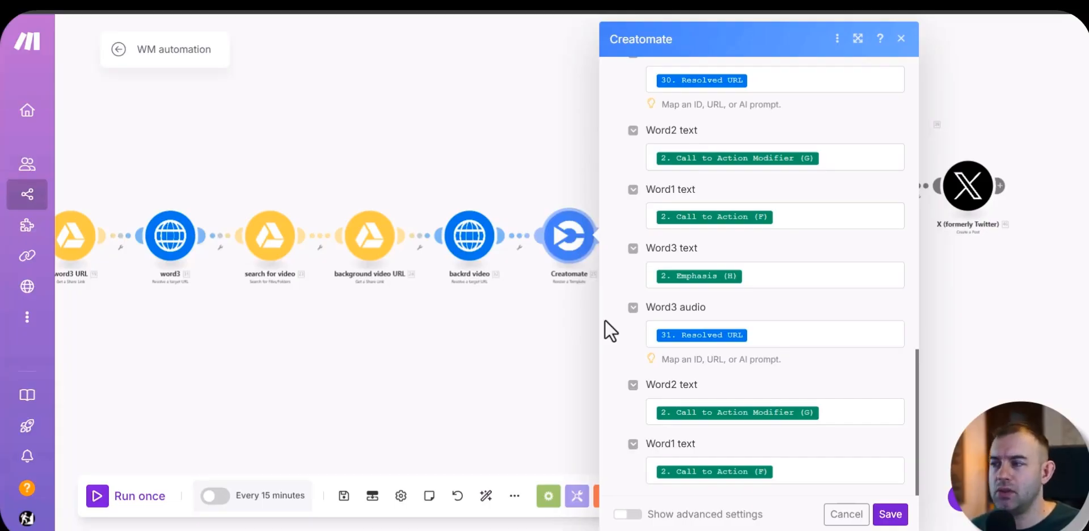
scroll(617, 324, up, 15)
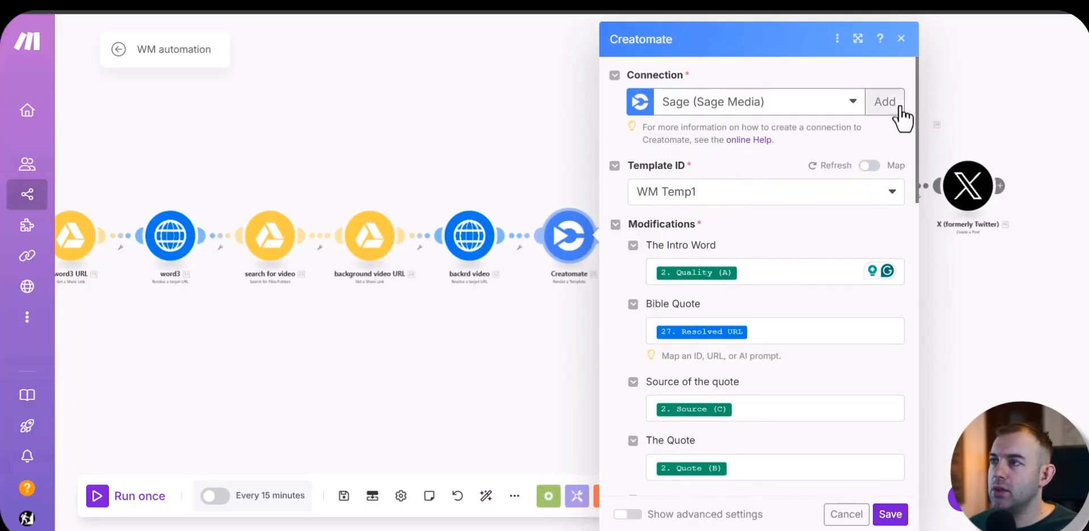
click(885, 103)
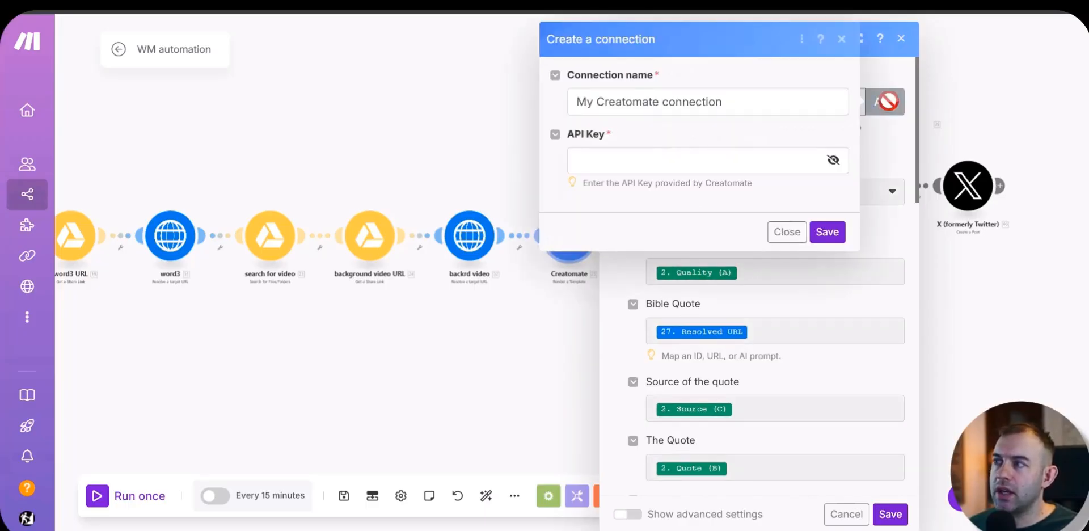
click(650, 162)
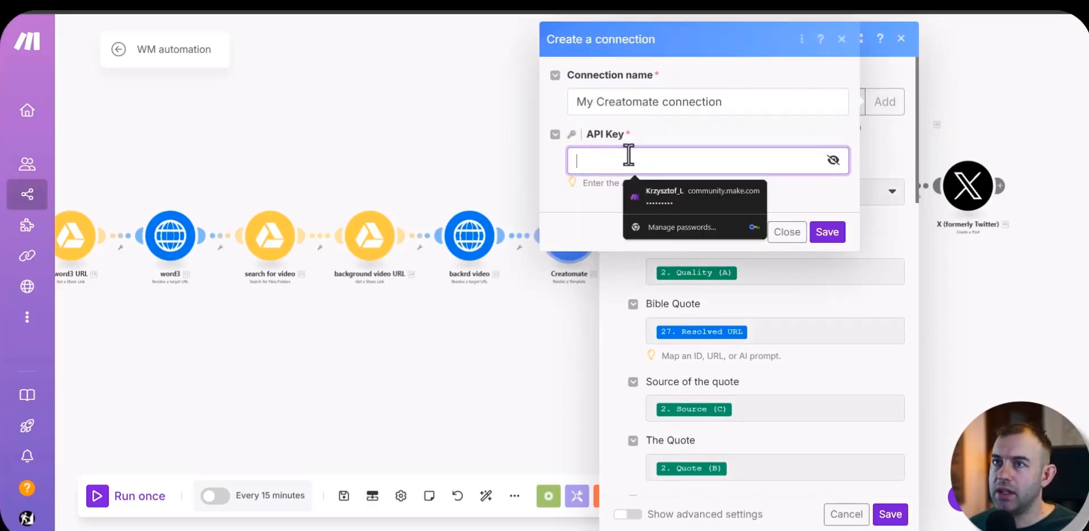
Step: Switch to Creatomate, reveal the API key in the default project's settings, and copy it
click(409, 122)
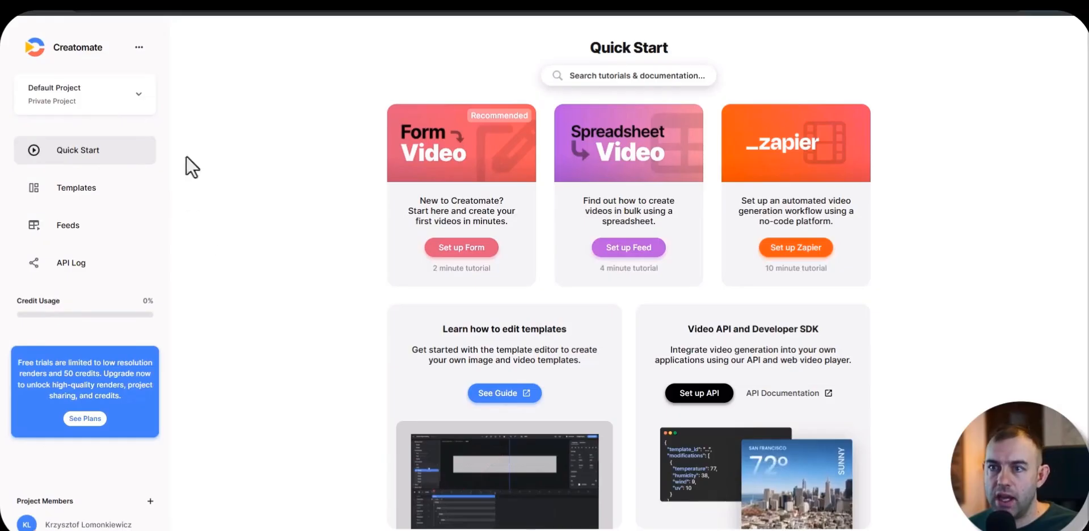
click(138, 49)
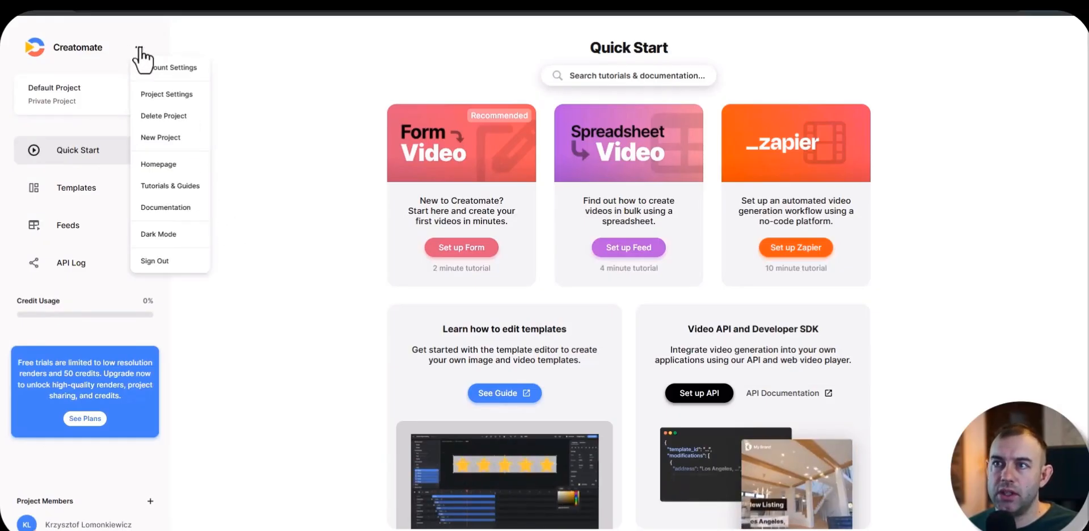
click(181, 97)
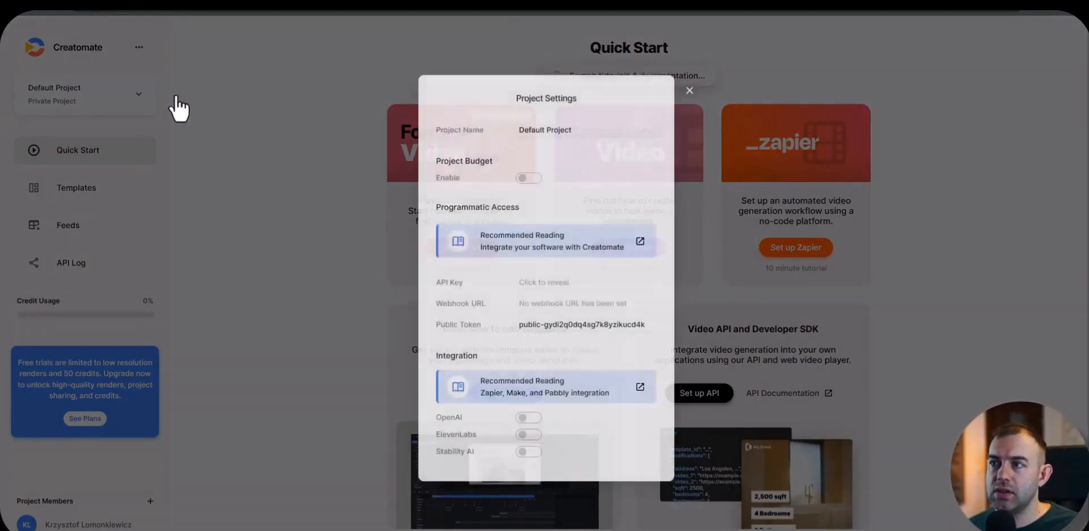
click(594, 283)
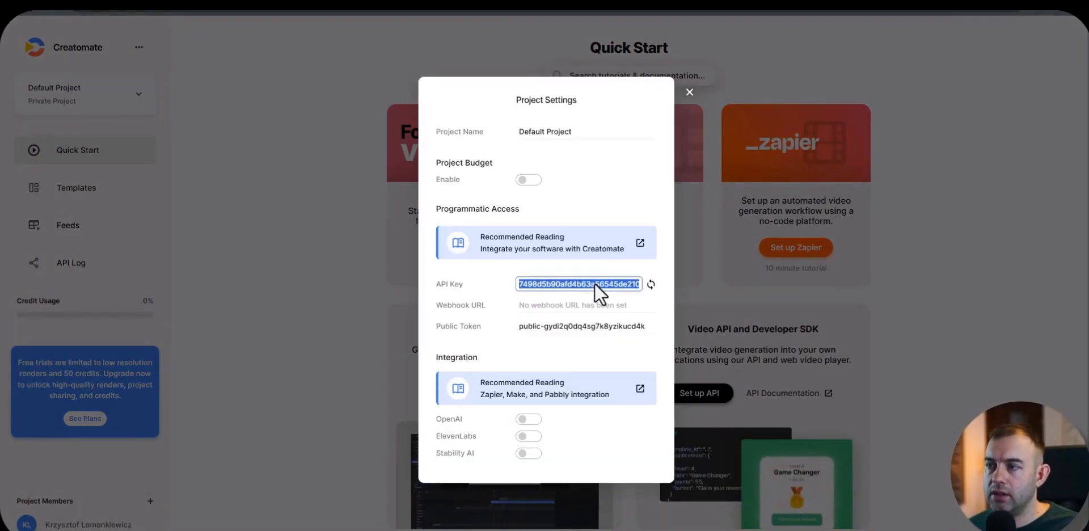
right_click(595, 284)
click(611, 297)
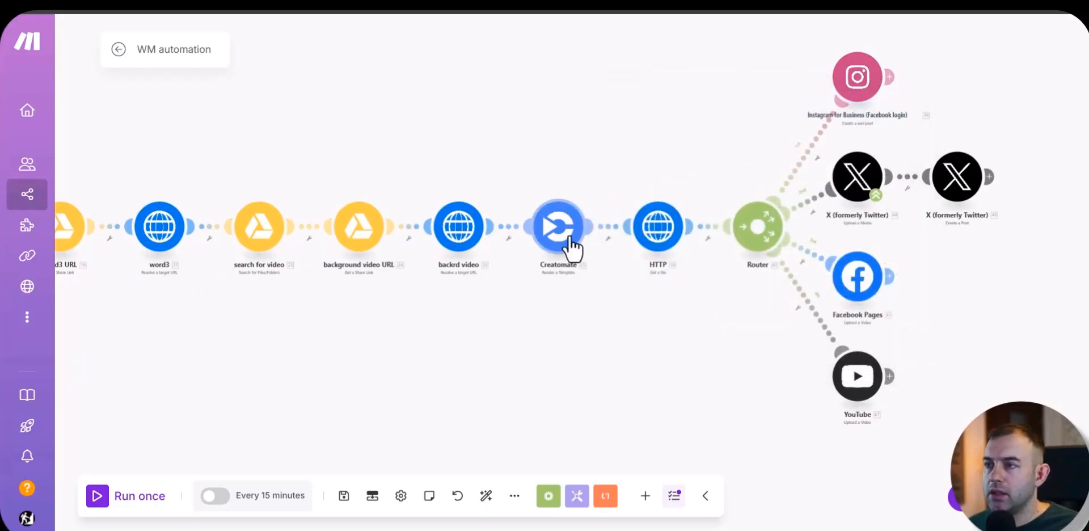
Step: Back in Make, add a connection to the Creatomate module by pasting the API key, and save the connection
click(570, 238)
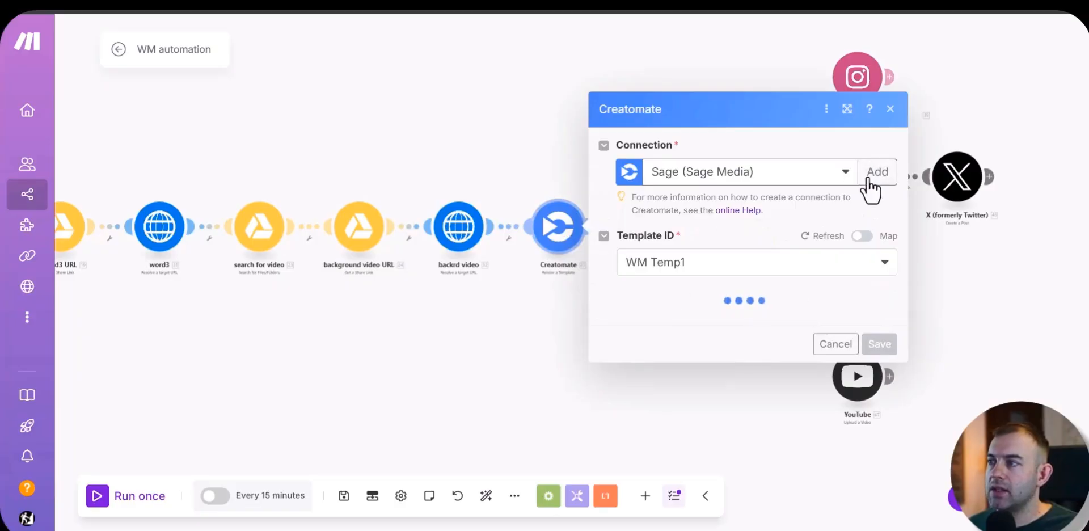
click(870, 181)
click(611, 165)
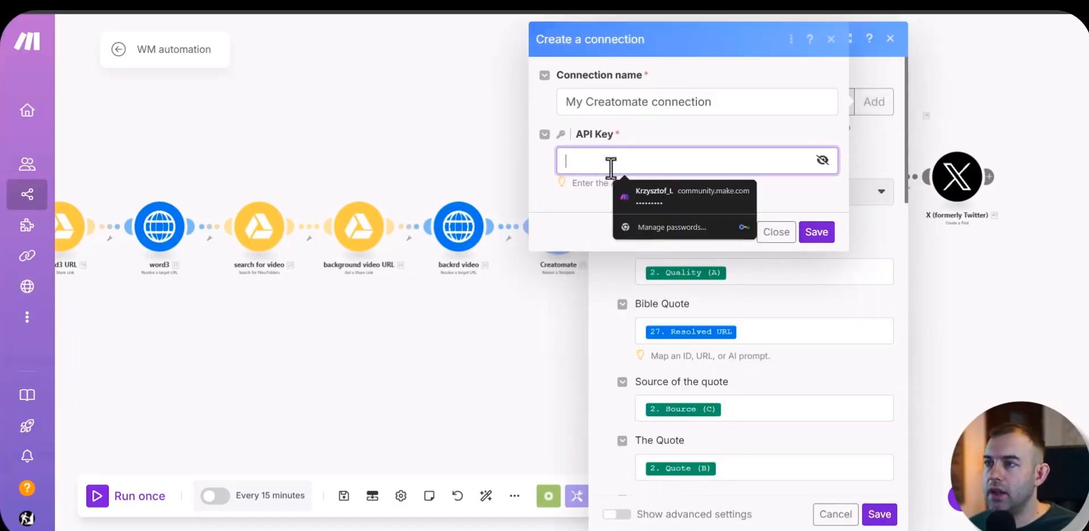
key(ctrl+v)
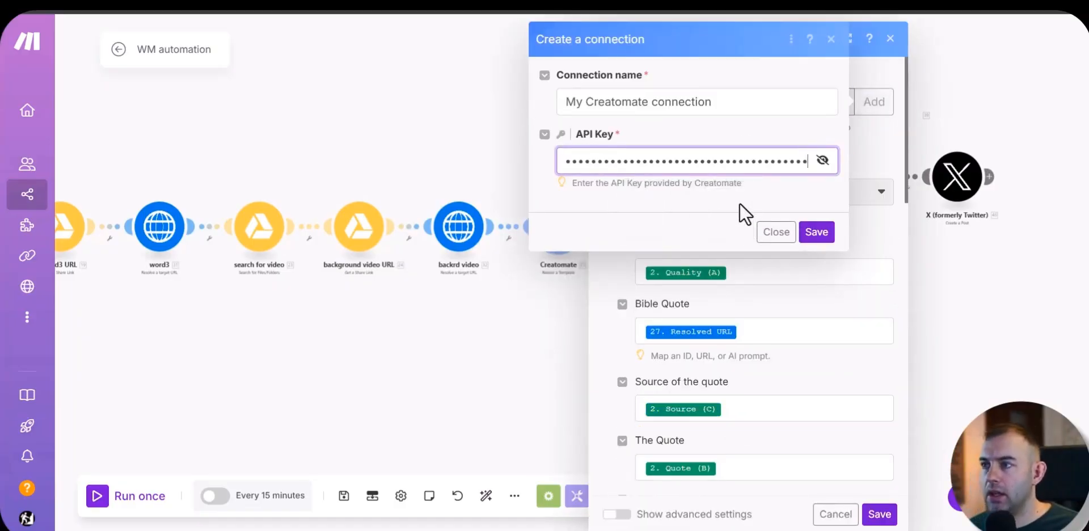
click(817, 232)
click(449, 319)
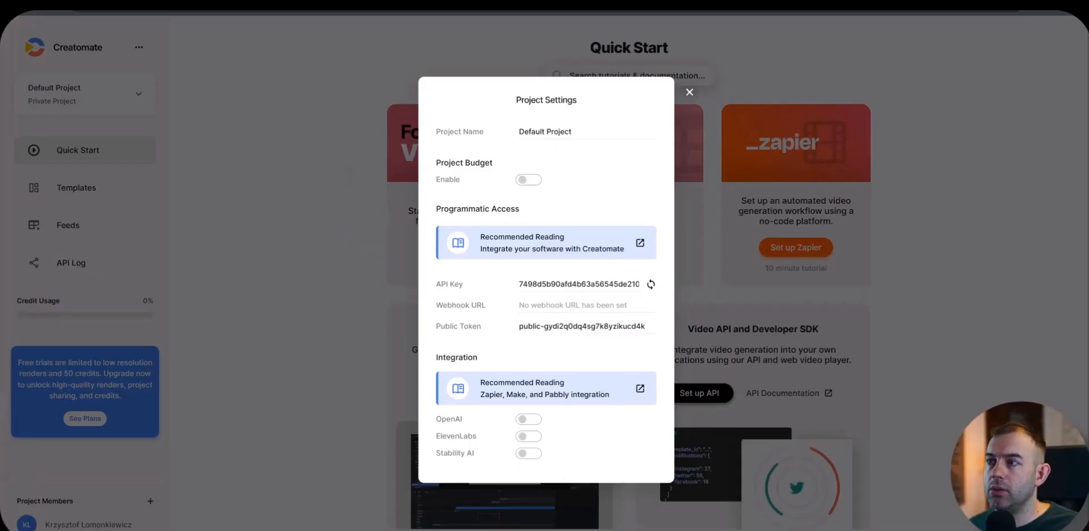
Step: Switch to Creatomate and create a blank template from scratch in the 9:16 Vertical format
click(216, 233)
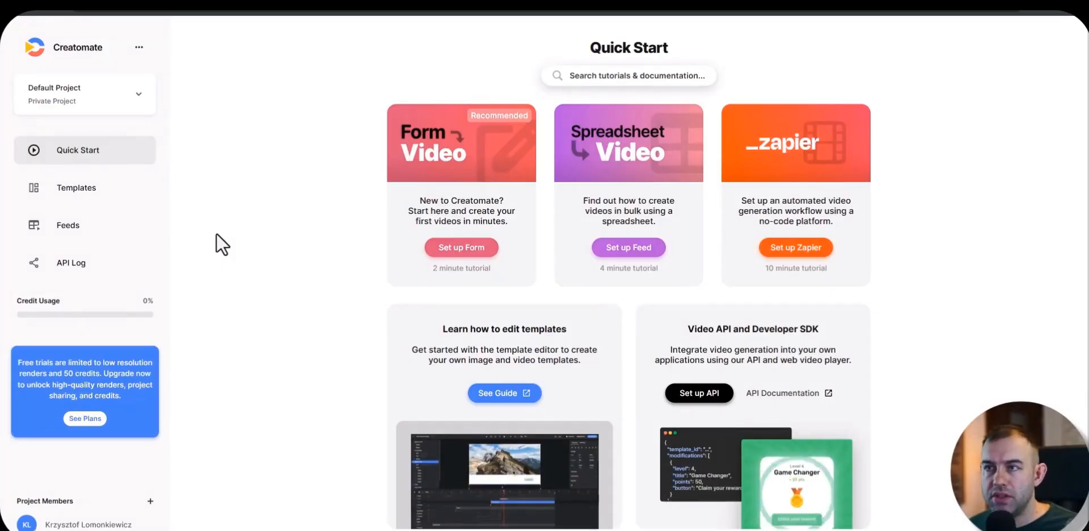
click(93, 191)
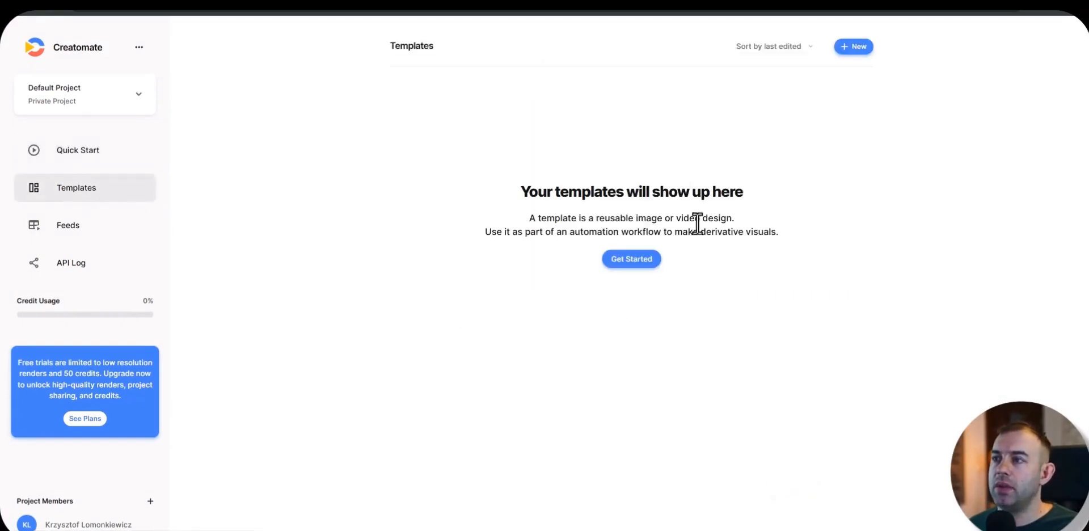
click(853, 50)
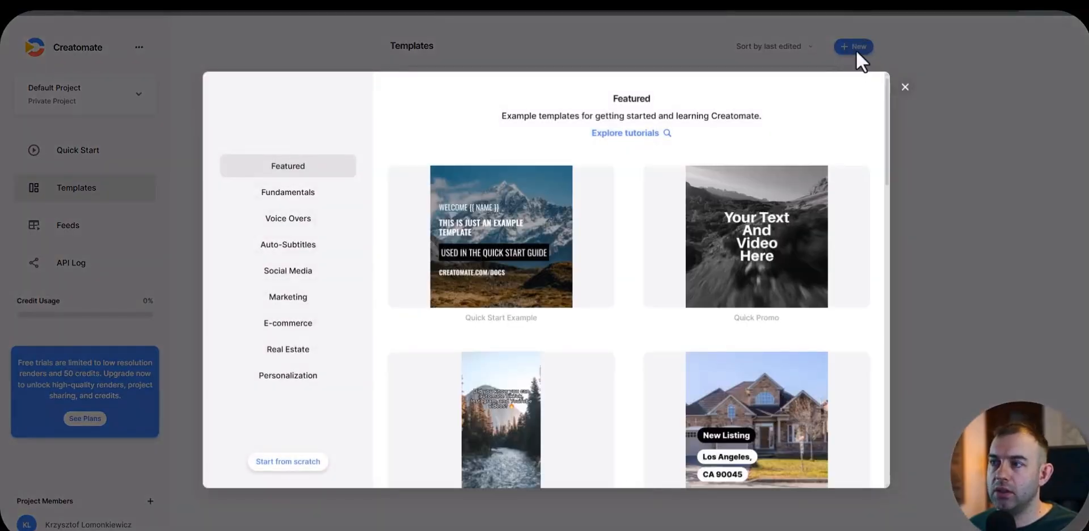
click(288, 463)
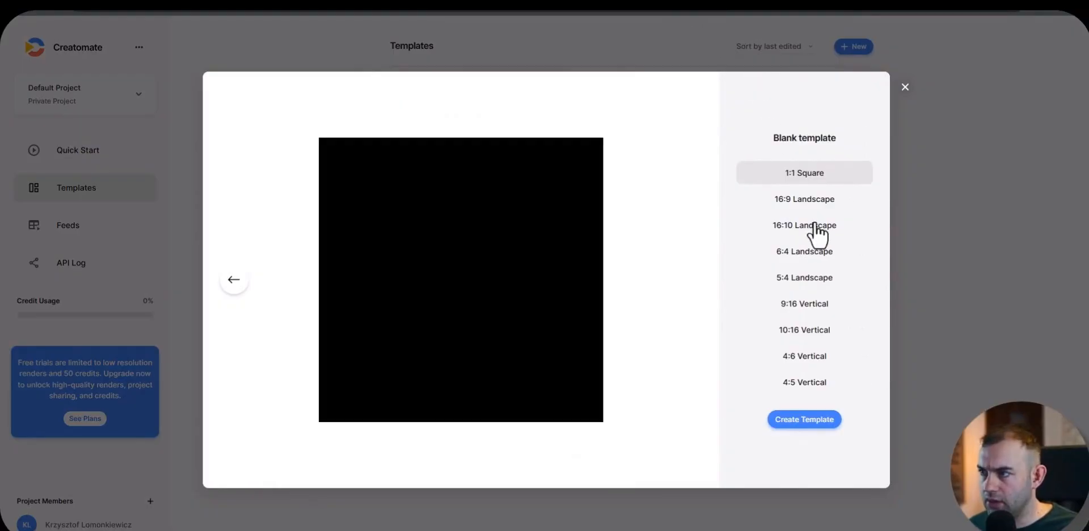
click(802, 312)
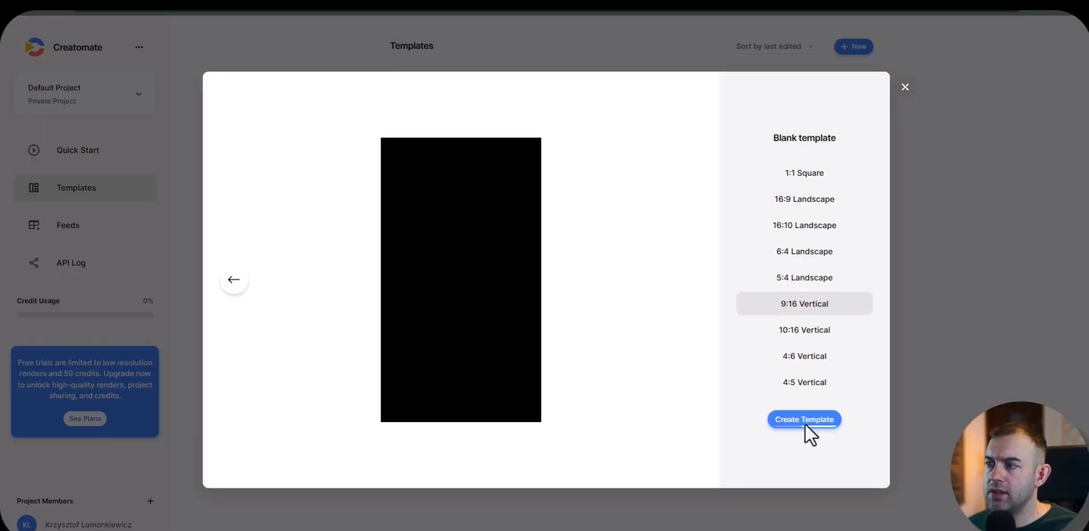
click(805, 421)
click(193, 391)
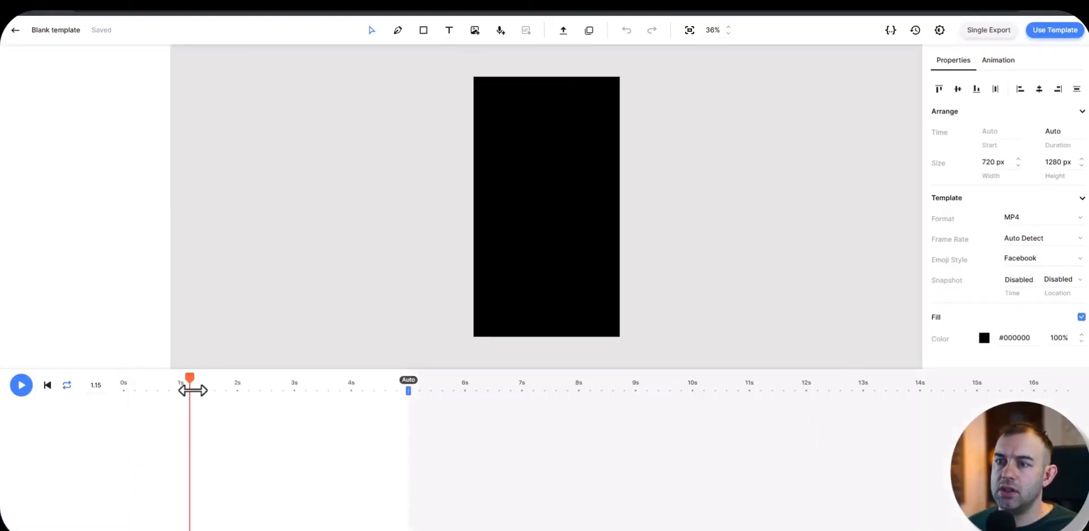
drag(193, 390, 100, 392)
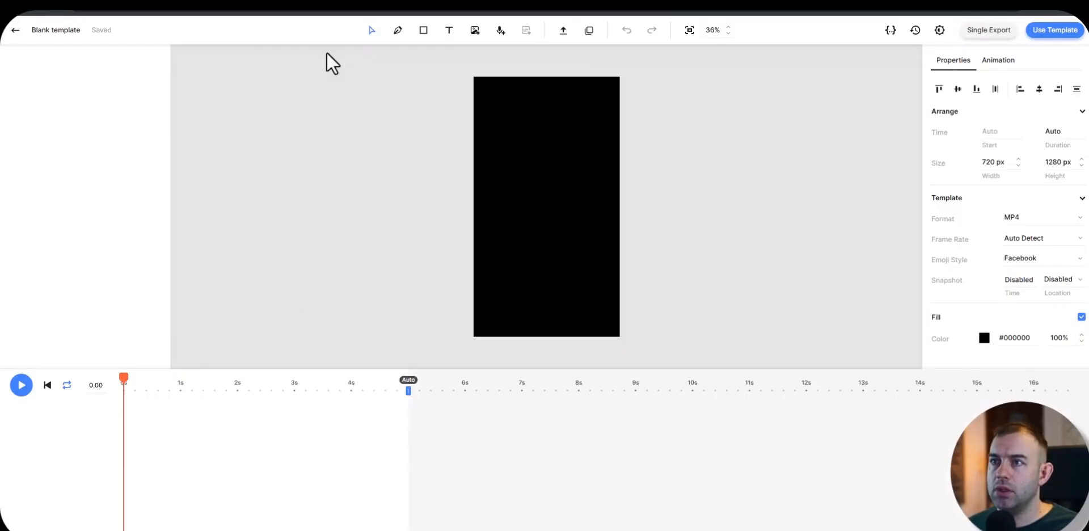
Step: Show the blank template's source code and open Creatomate Template.txt from the Version 1 folder on the computer
click(892, 32)
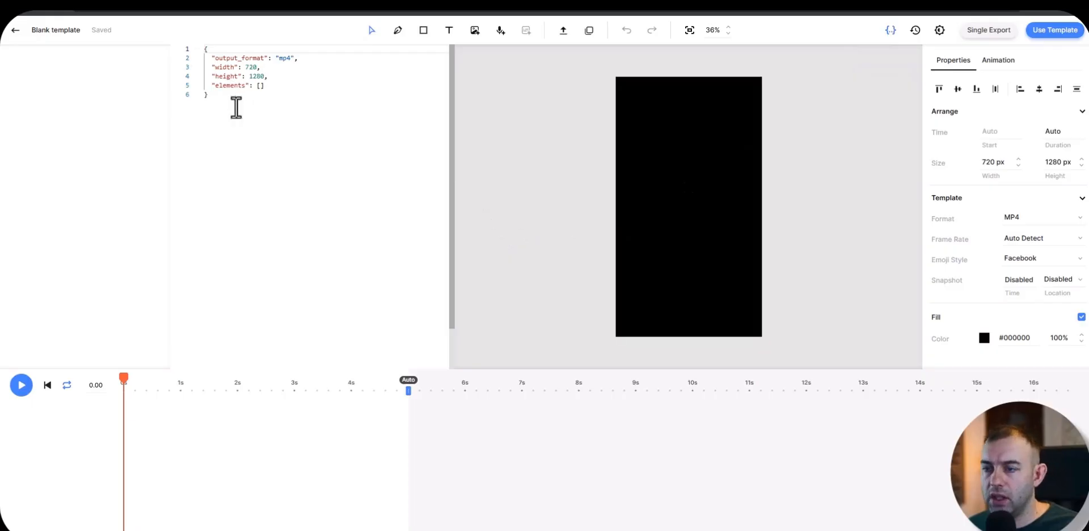
key(alt+Tab)
click(600, 230)
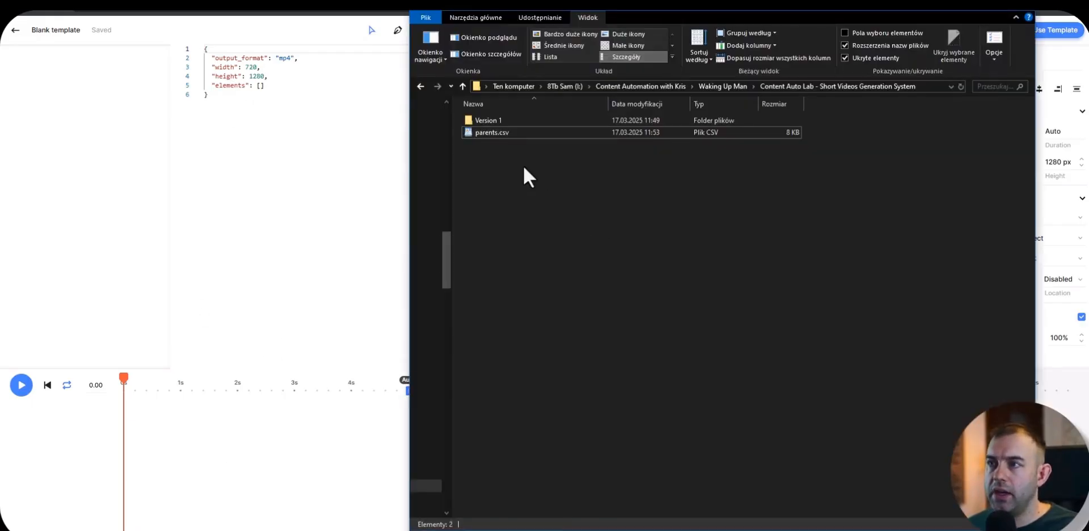
double_click(486, 120)
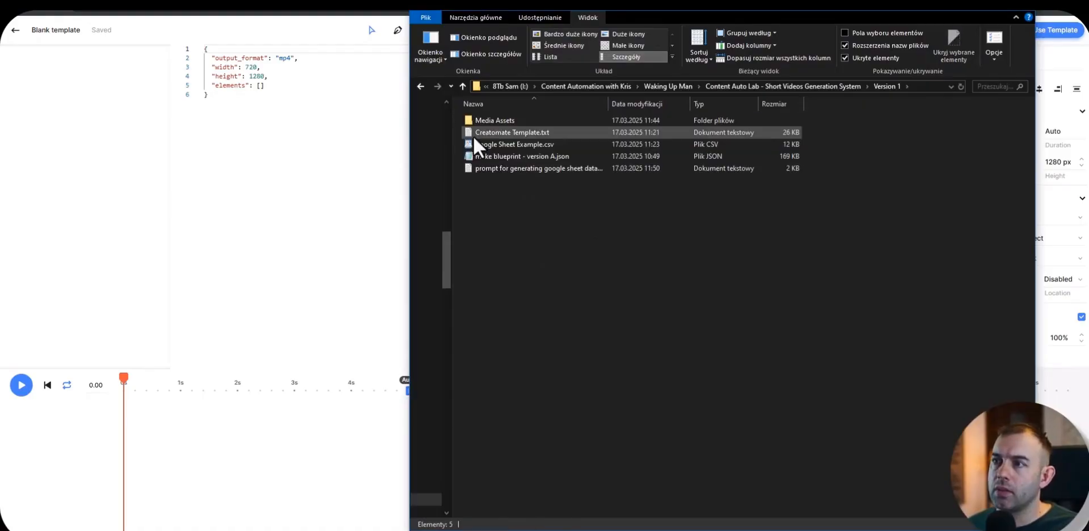
double_click(525, 134)
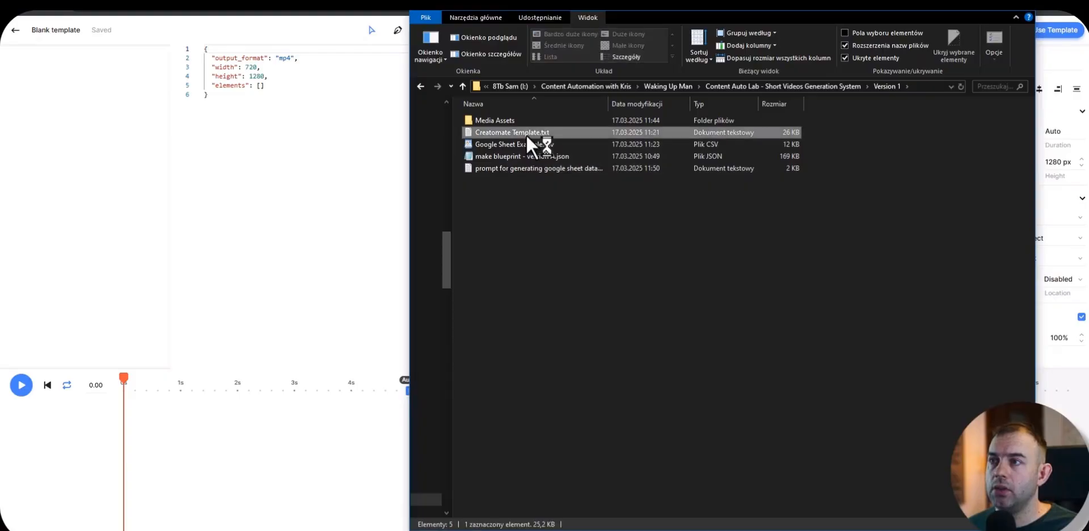
drag(770, 85, 678, 65)
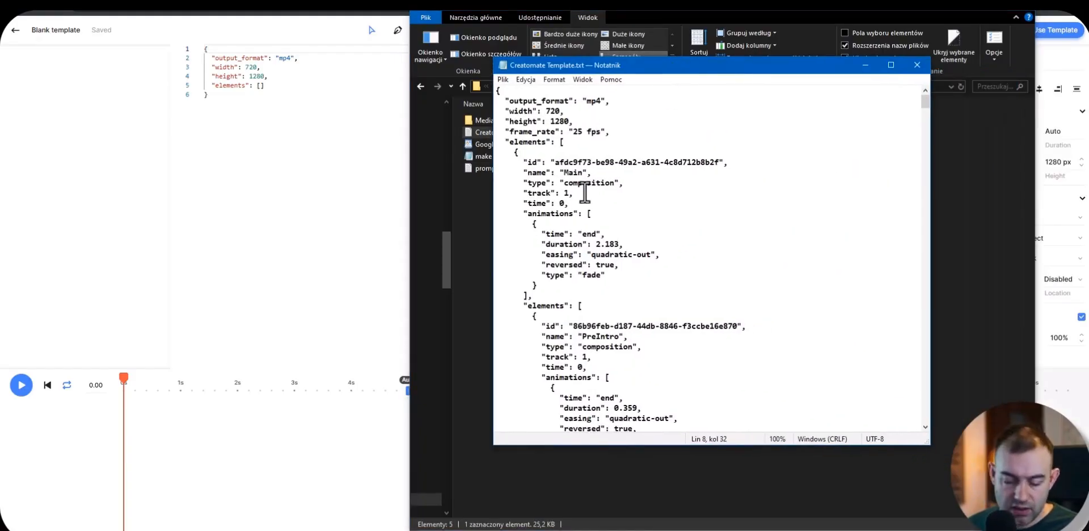
Step: Replace the blank template's entire source code with the full contents of Creatomate Template.txt
key(ctrl+a)
click(255, 113)
key(ctrl+a)
key(BackSpace)
key(ctrl+v)
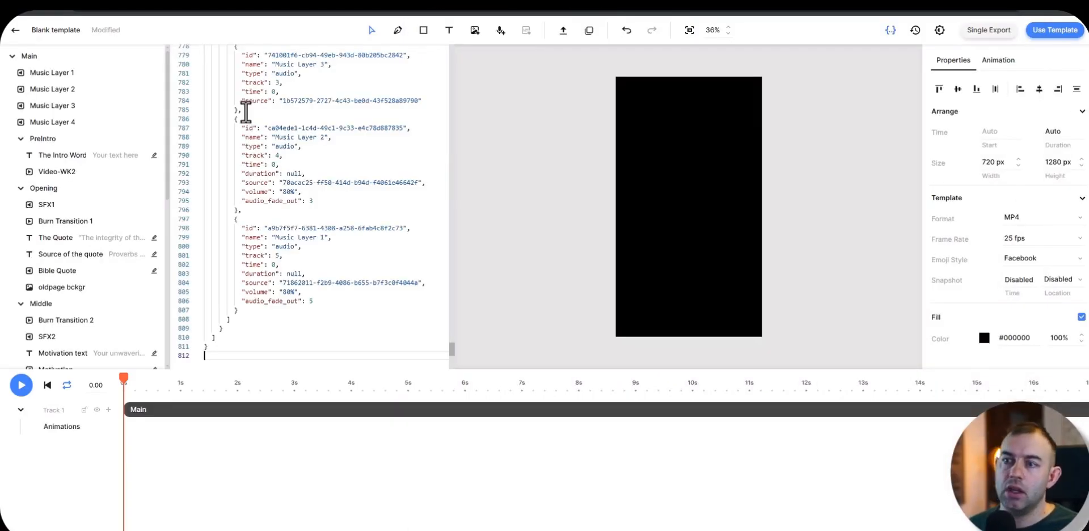
Step: Examine the imported template's source code, preview at about 9 seconds, music layers, SFX2 and Burn Transition 2
scroll(344, 197, up, 3)
scroll(295, 110, up, 20)
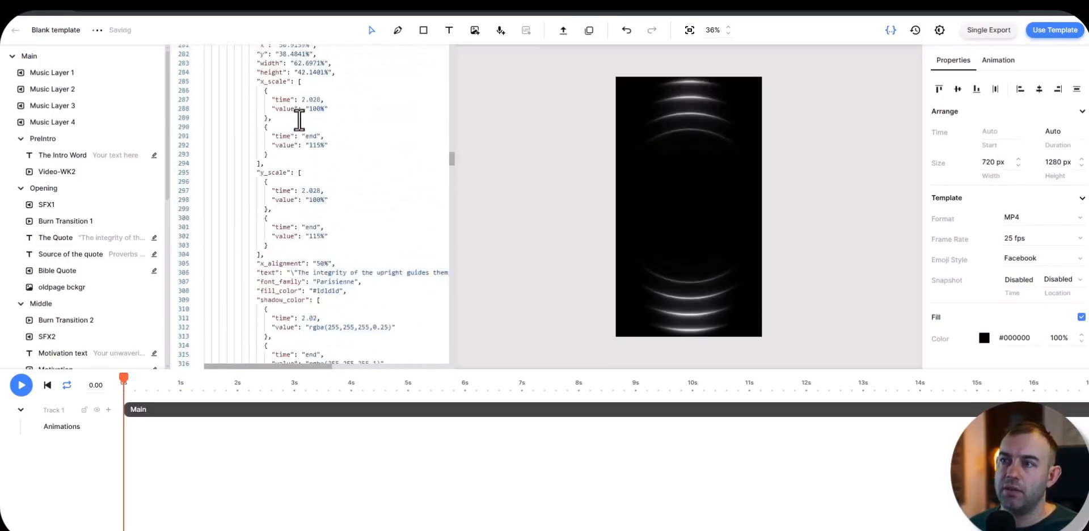
drag(143, 394, 638, 391)
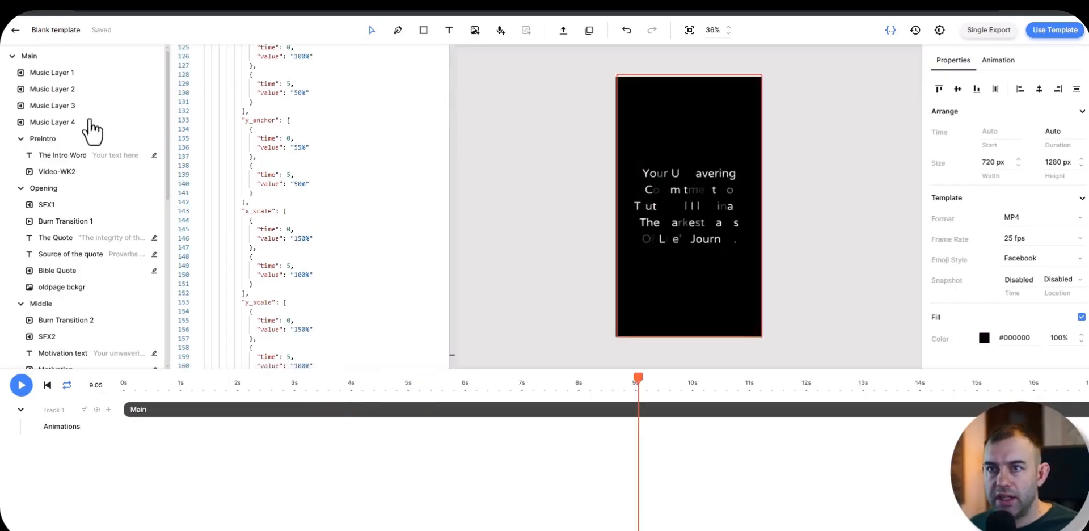
click(61, 123)
click(67, 106)
click(67, 89)
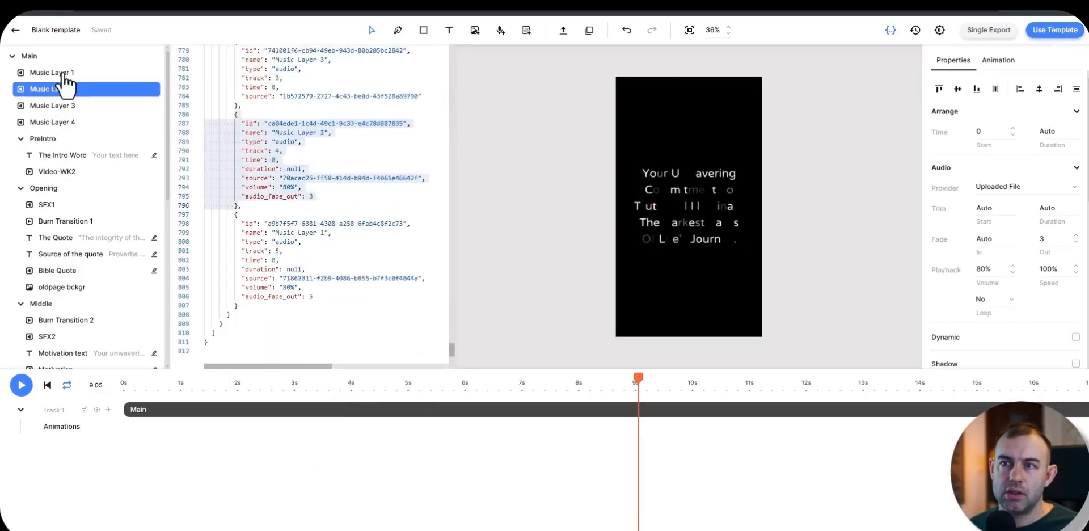
click(67, 73)
scroll(85, 268, down, 3)
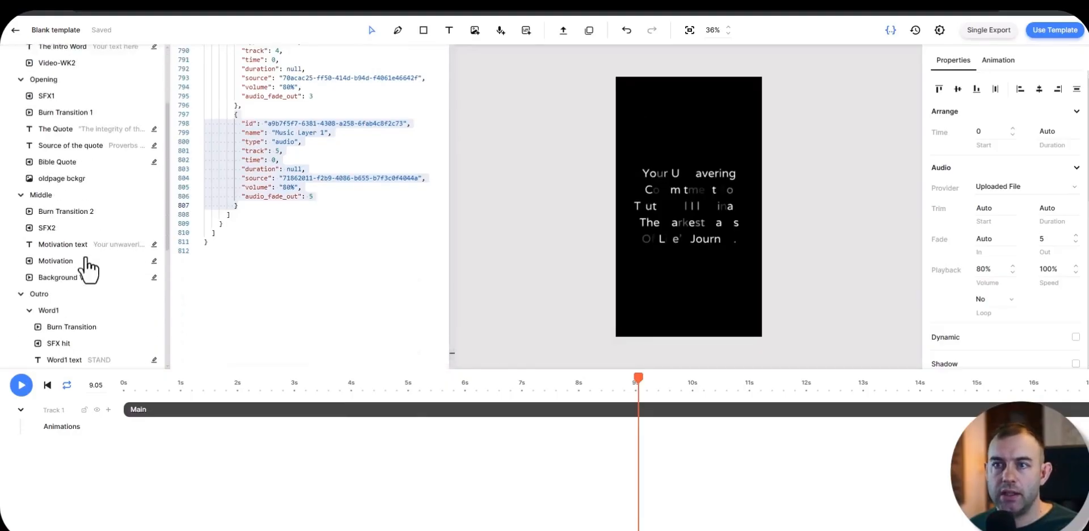
scroll(34, 307, up, 3)
click(45, 337)
click(65, 321)
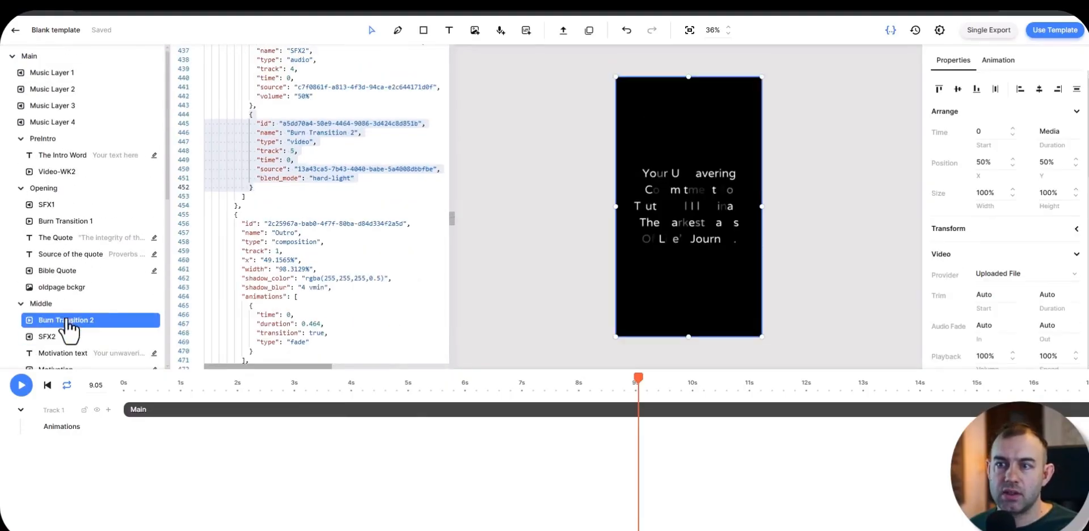
Step: Open the Main composition and its Opening section, preview the quote animation, and inspect the Outro's Background Video element
double_click(388, 419)
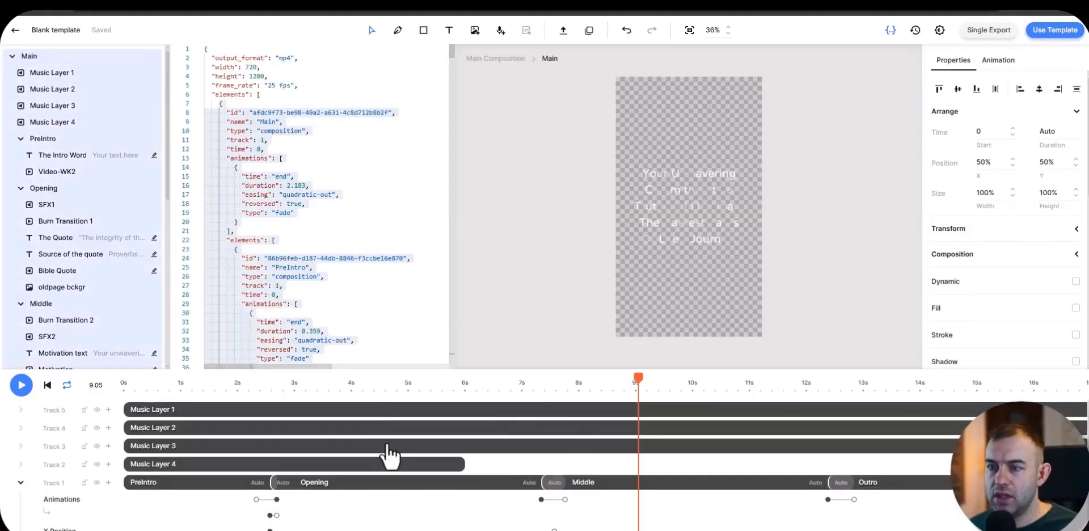
scroll(389, 451, down, 3)
click(624, 430)
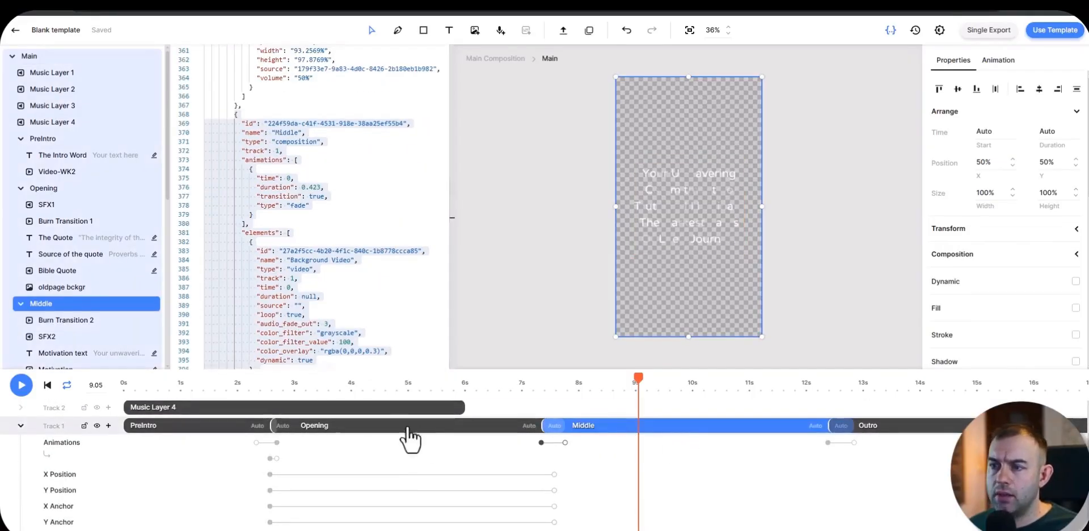
click(386, 387)
double_click(378, 434)
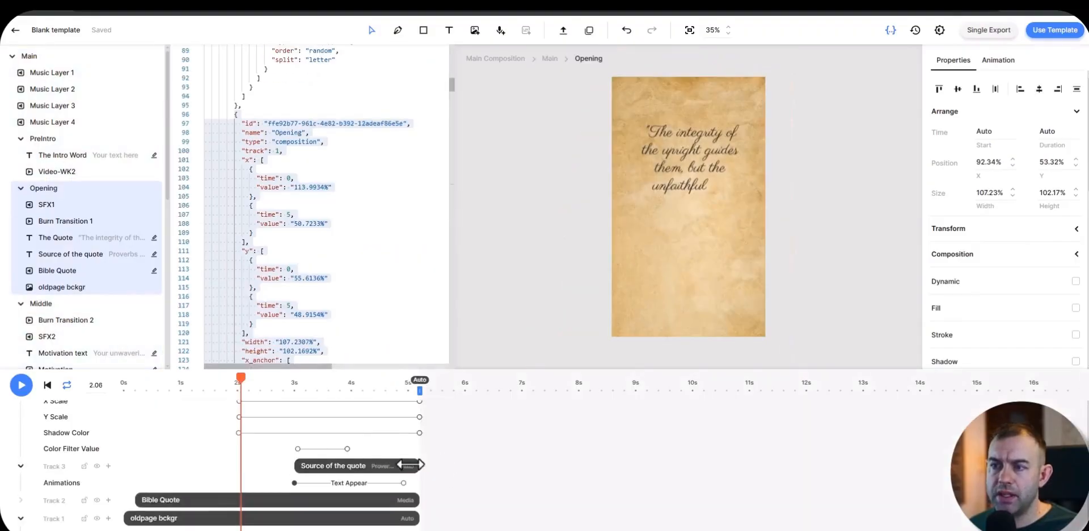
click(149, 387)
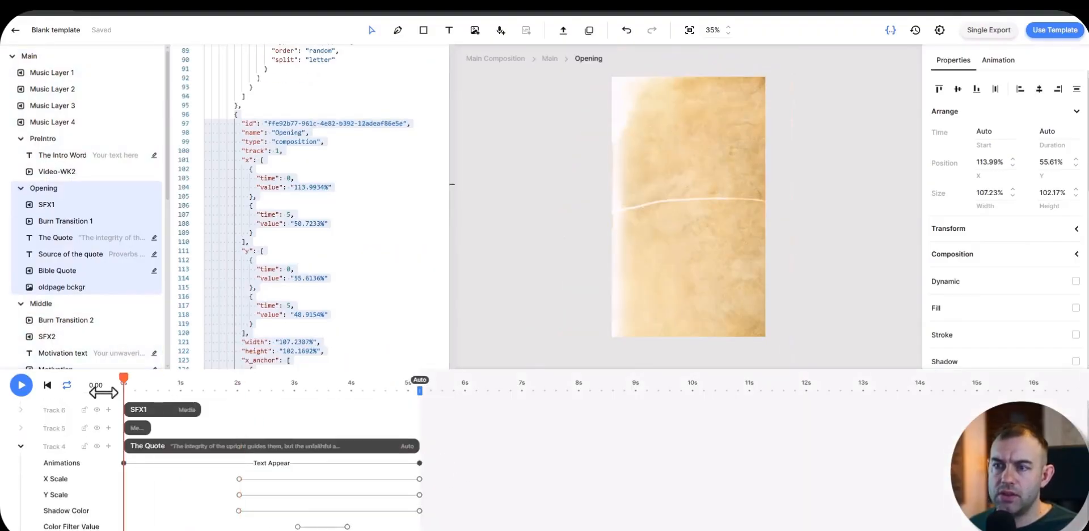
click(261, 387)
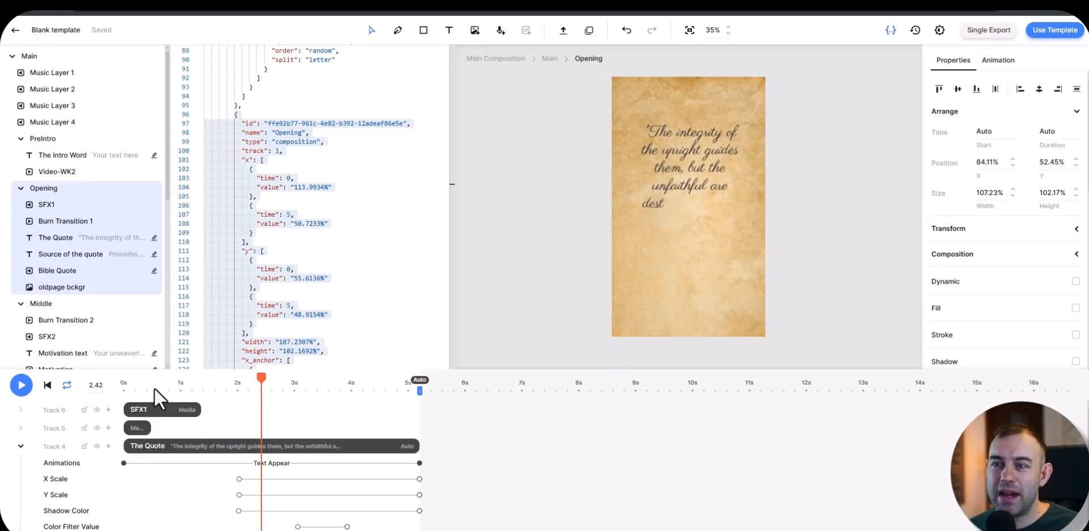
click(114, 385)
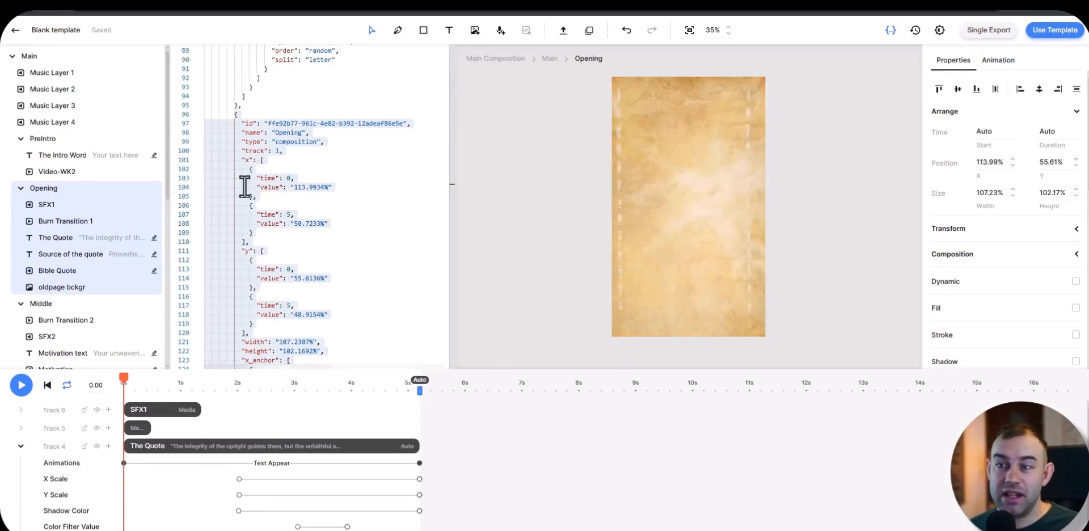
scroll(334, 226, up, 10)
scroll(80, 317, down, 5)
click(73, 343)
scroll(151, 287, up, 5)
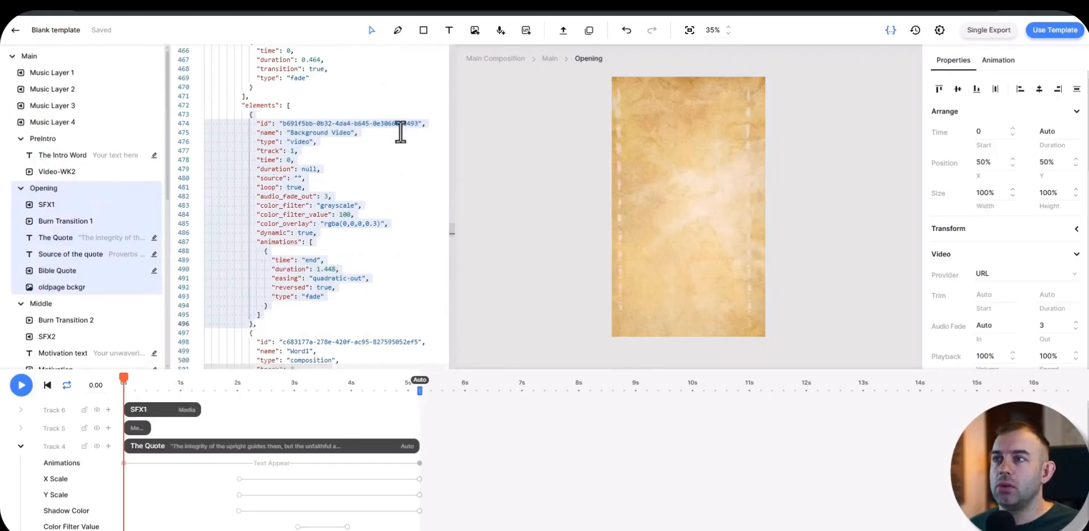
Step: Rename the blank template as Tutorial1
click(70, 30)
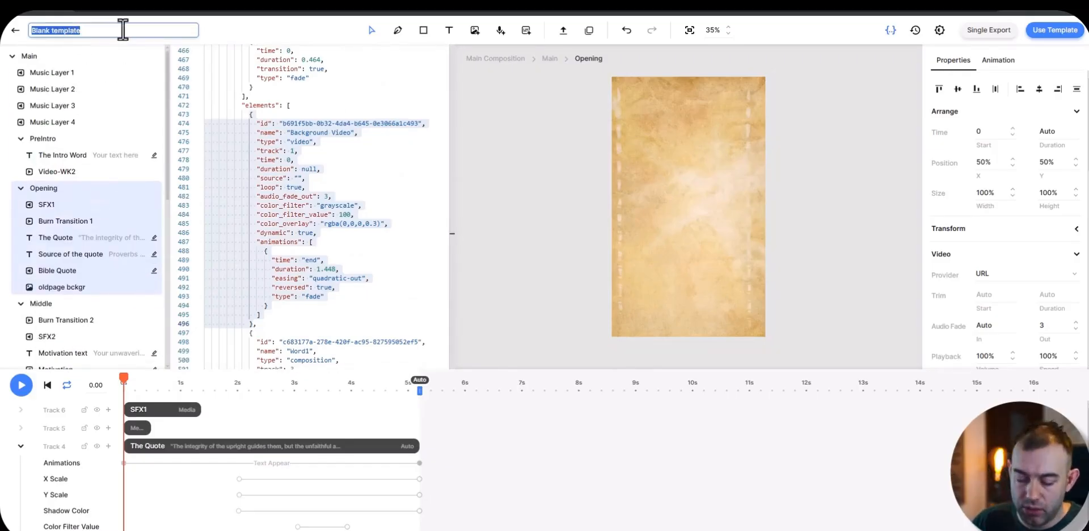
text(Tut)
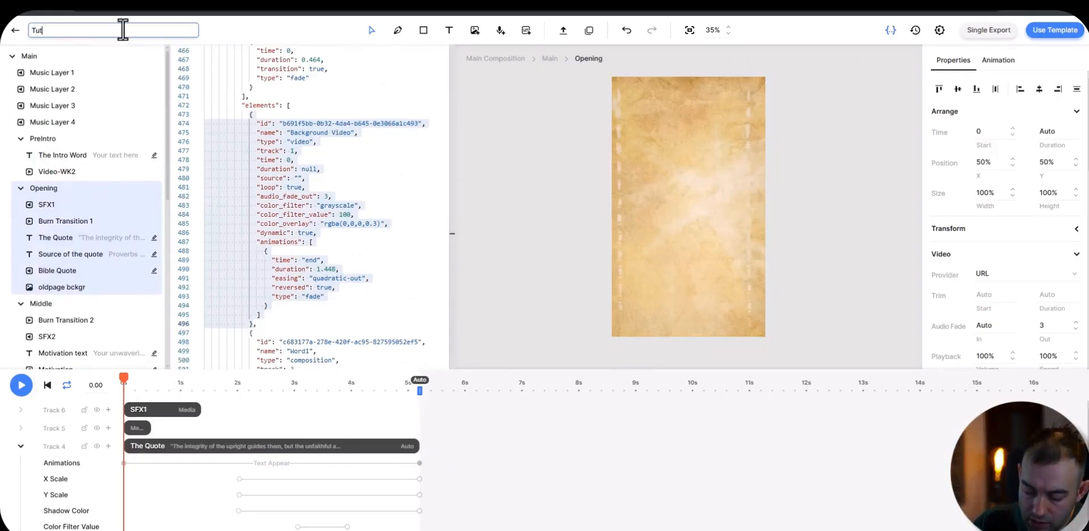
text(orial1)
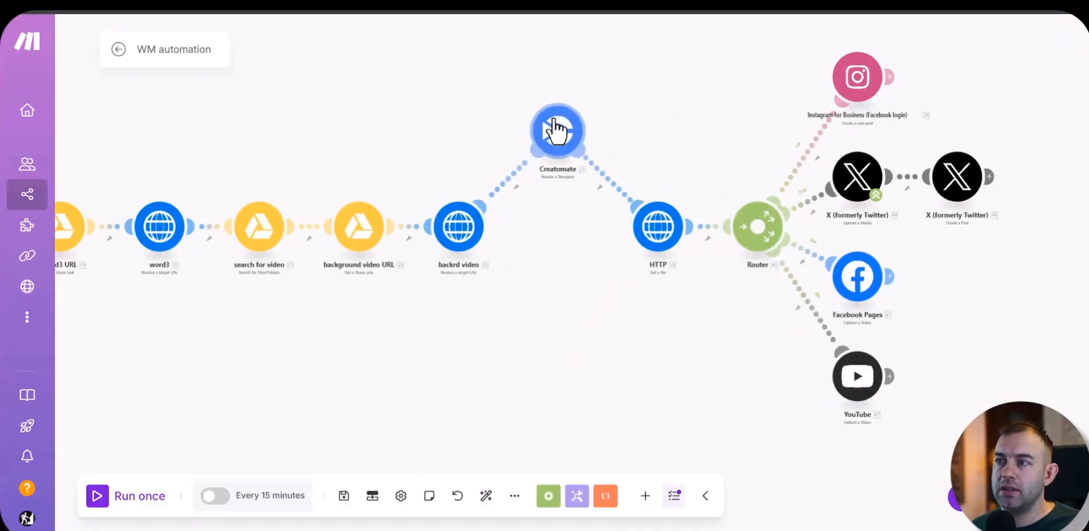
Step: Switch to Make and check which templates the Creatomate module offers for its Template ID
click(557, 131)
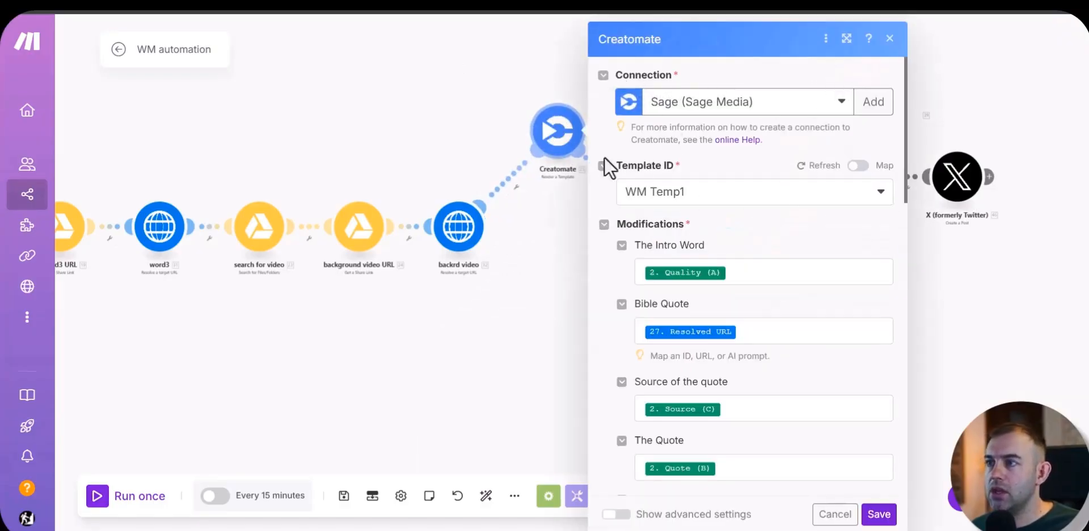
click(880, 196)
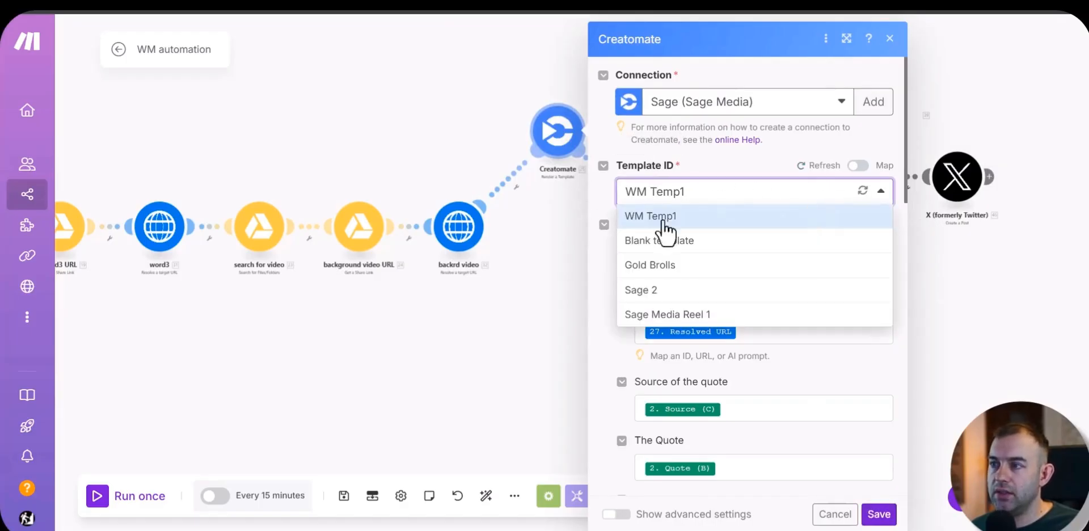
click(601, 304)
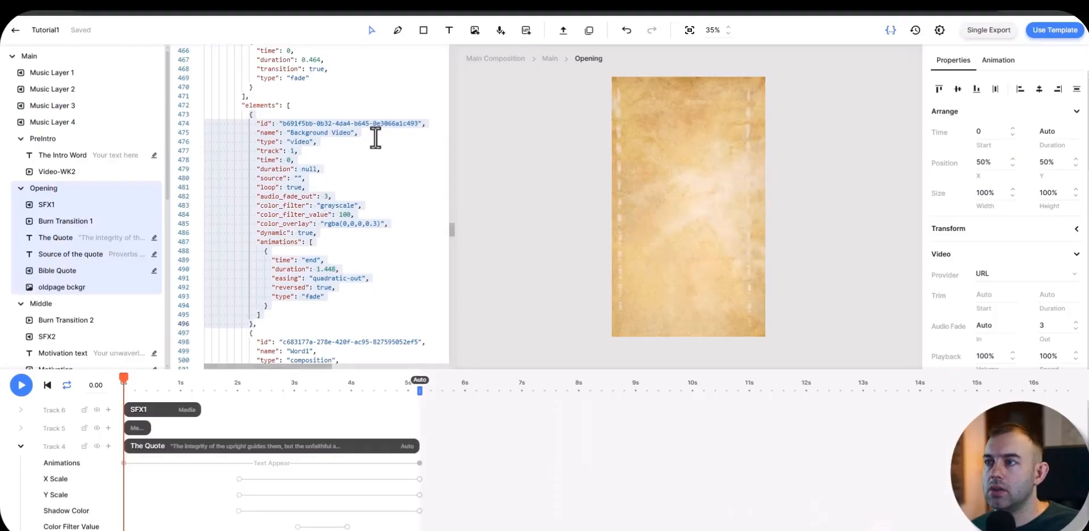
Step: In Creatomate, leave the template editor, copy the API key from the default project's settings, and return to Make
click(16, 29)
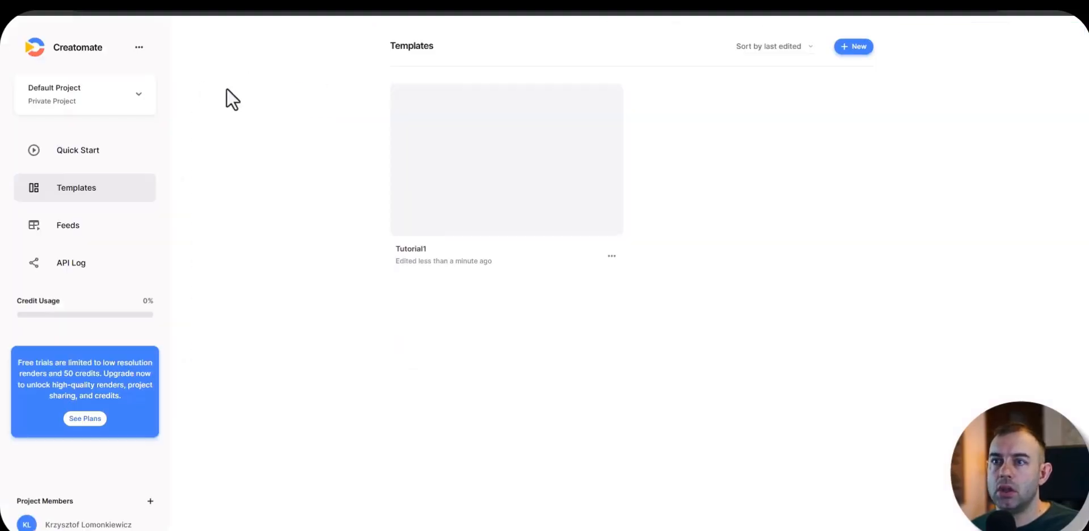
click(139, 47)
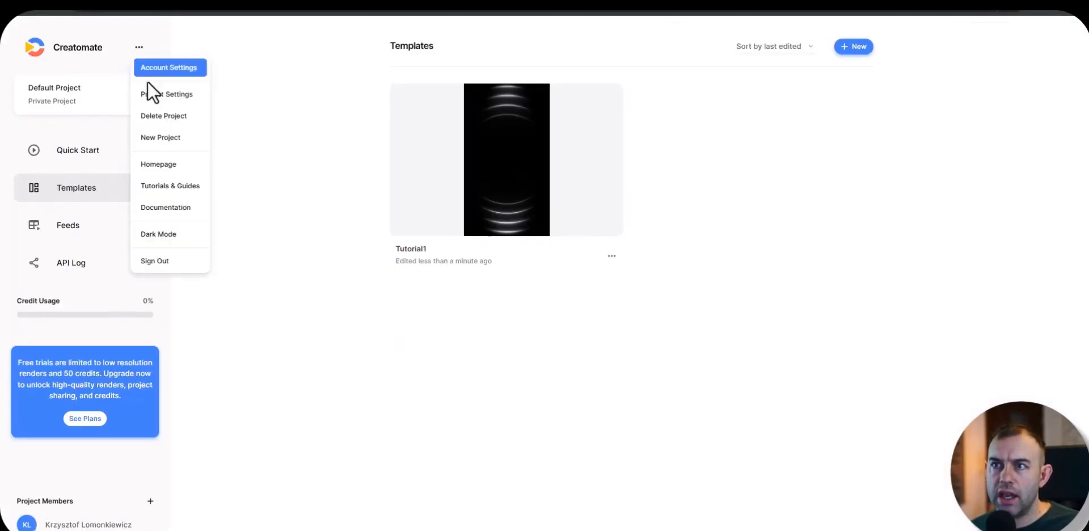
click(164, 89)
click(614, 285)
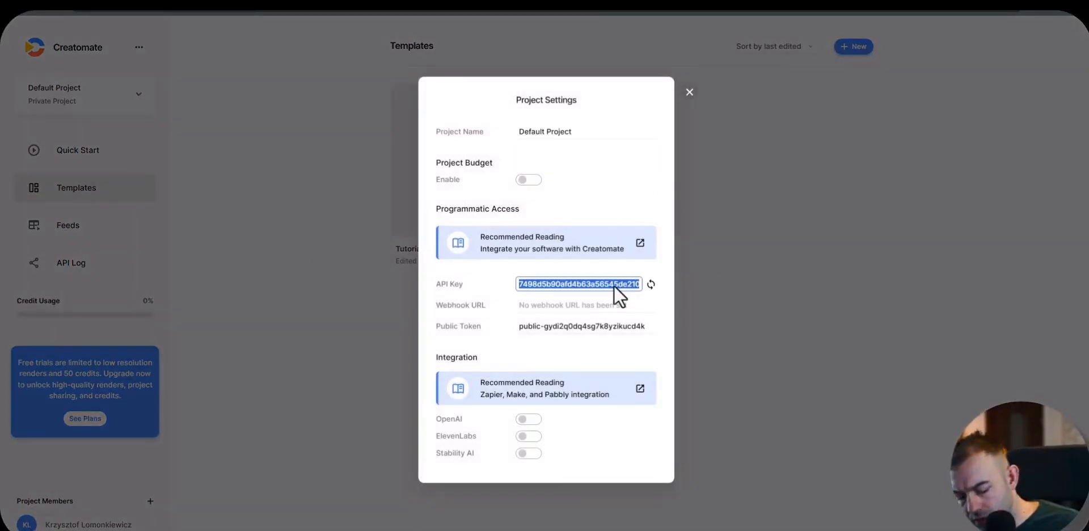
key(alt+Tab)
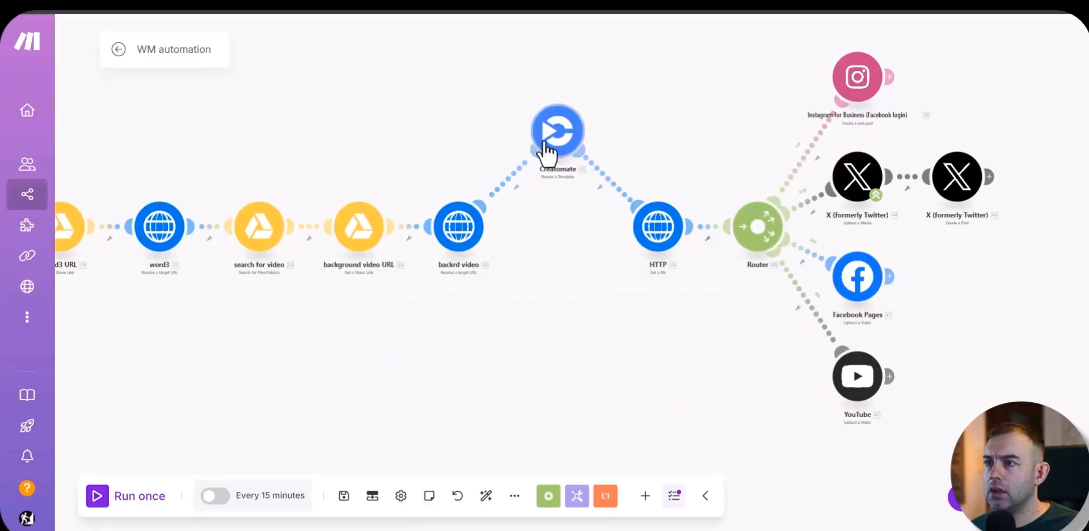
Step: Create a Creatomate connection named tutorial (free account) in the Creatomate module, pasting the copied API key, and save it
click(555, 134)
text(t)
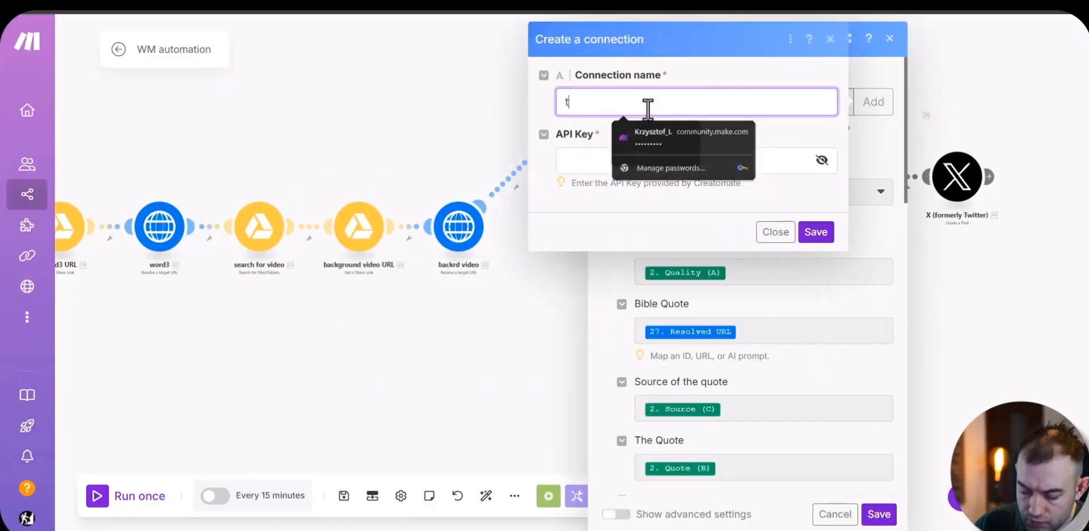
text(utorial (free)
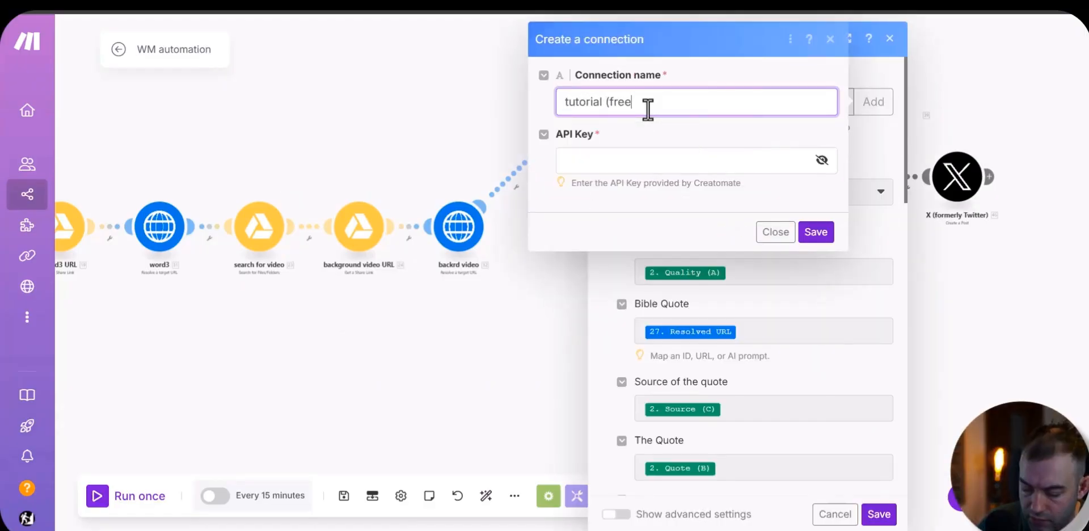
text( account))
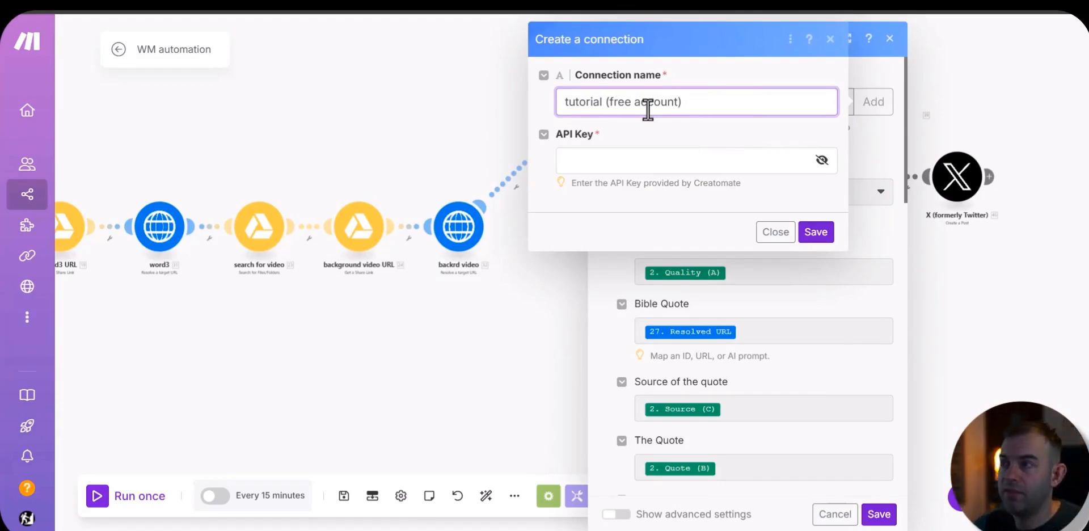
click(629, 161)
key(ctrl+v)
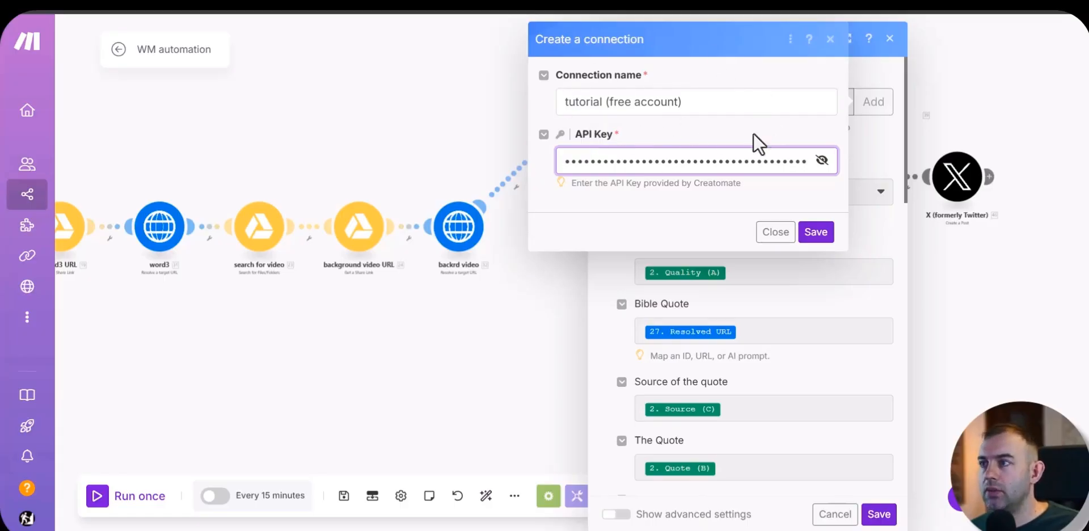
click(821, 232)
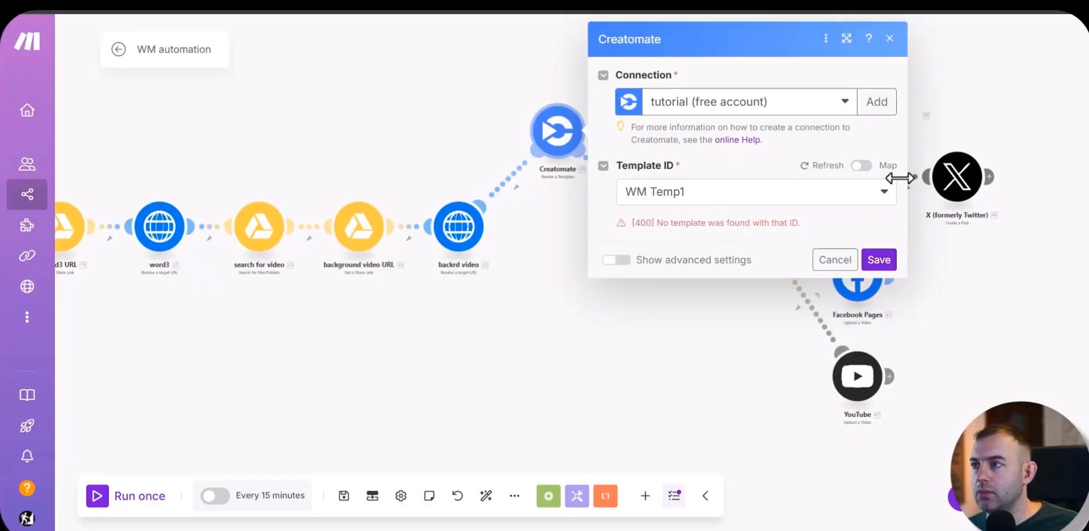
Step: Choose Tutorial1 as the Creatomate module's template and look through its modification fields
click(884, 193)
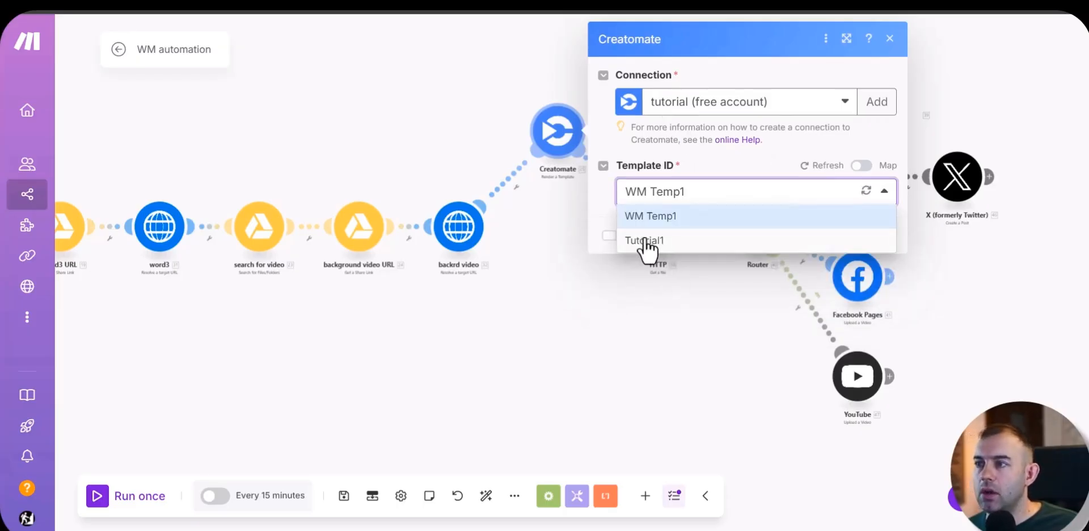
click(646, 241)
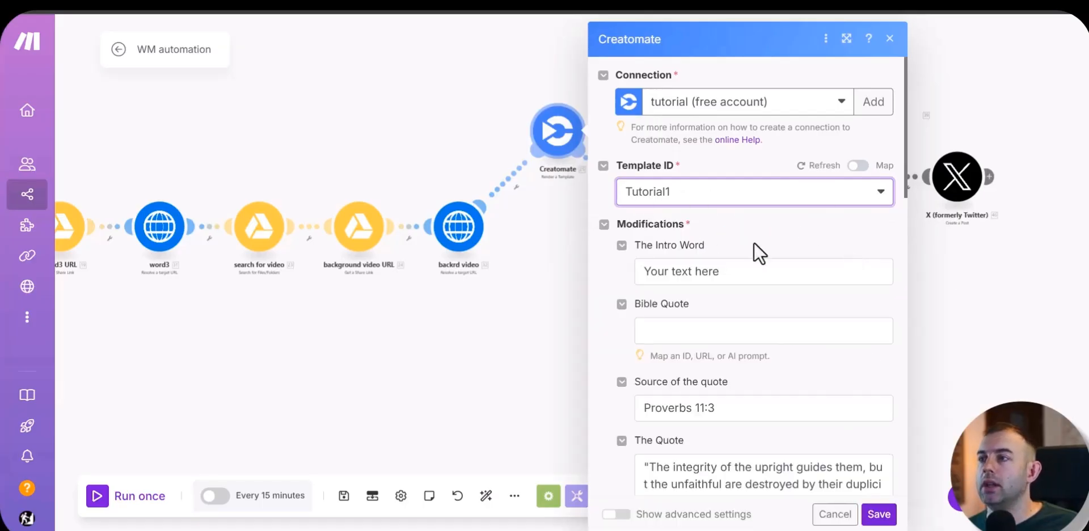
scroll(754, 243, down, 10)
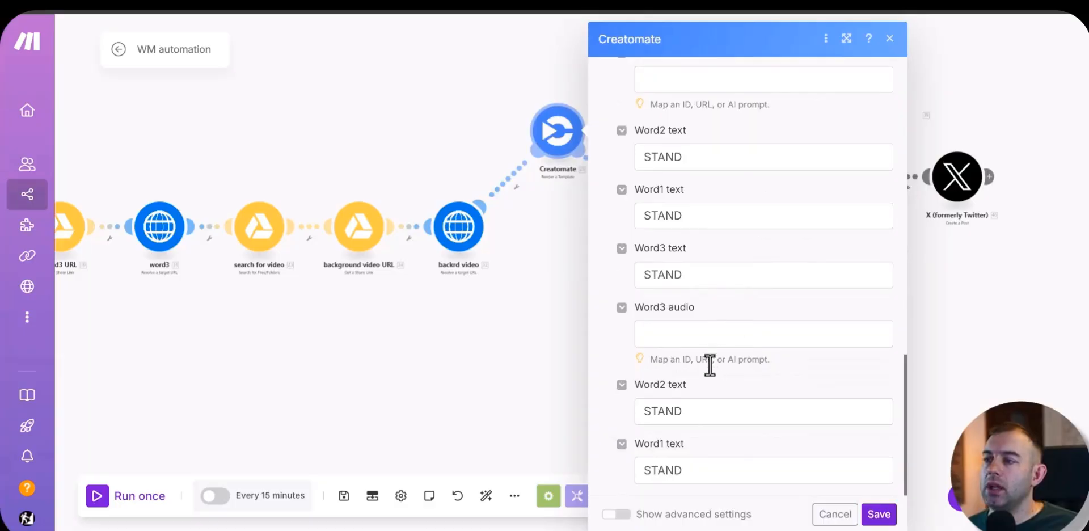
scroll(710, 365, up, 10)
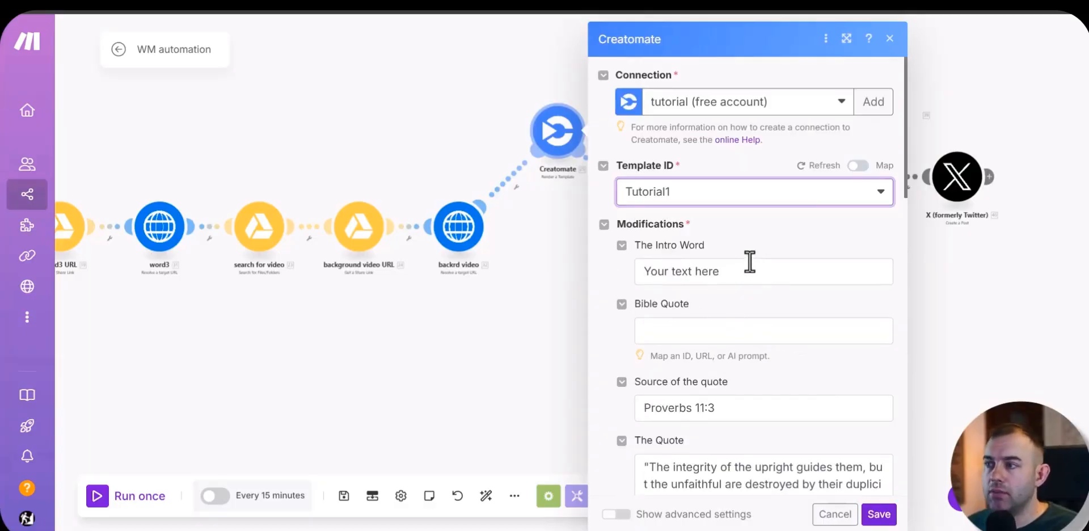
Step: Clear the placeholder text from The Intro Word and find the Google Sheets columns among the mappable items
click(751, 278)
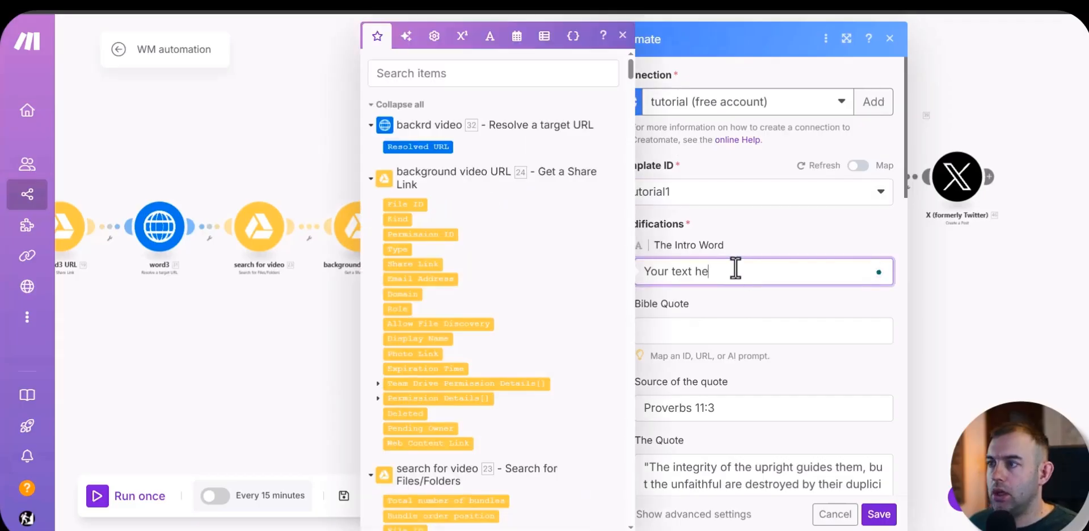
scroll(444, 171, down, 15)
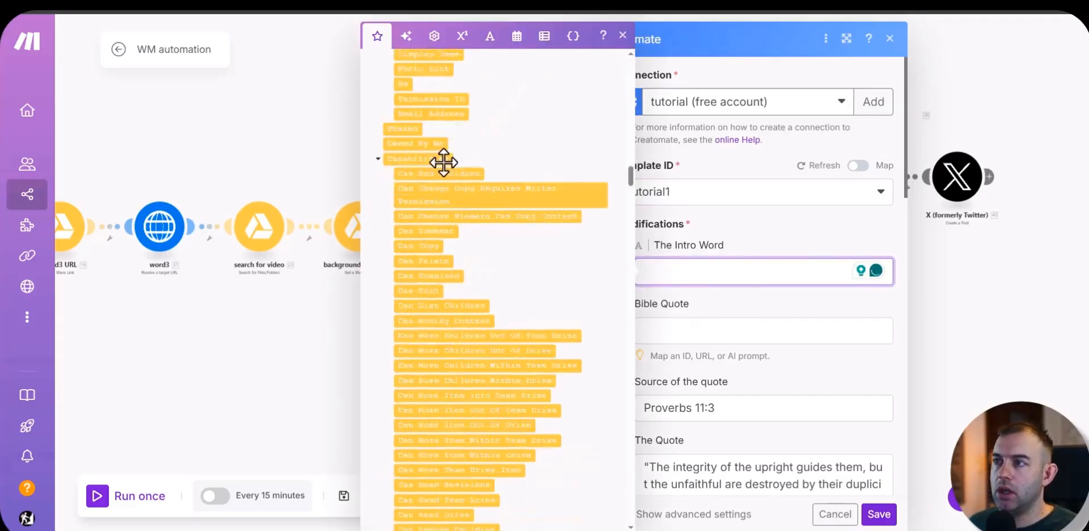
scroll(443, 163, up, 5)
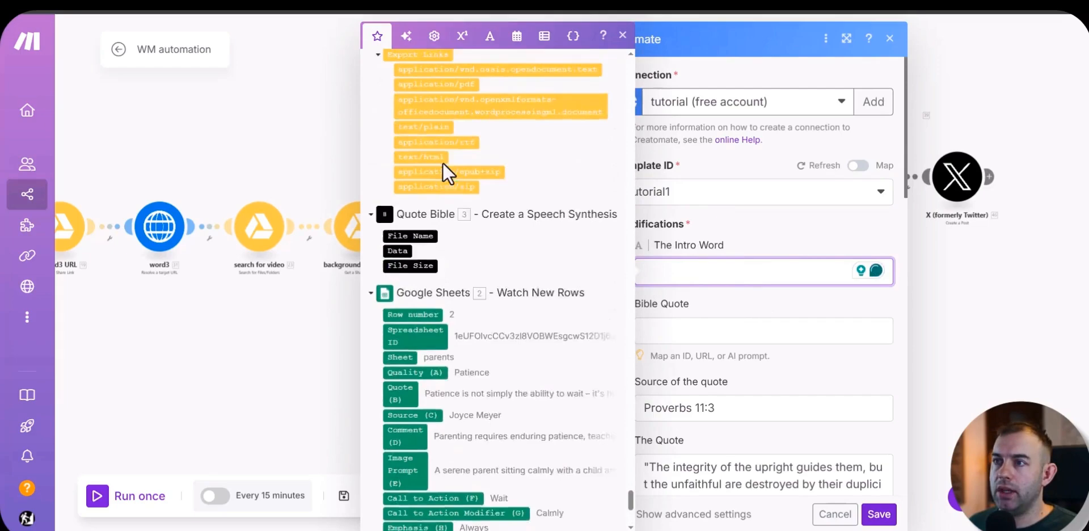
scroll(443, 162, down, 2)
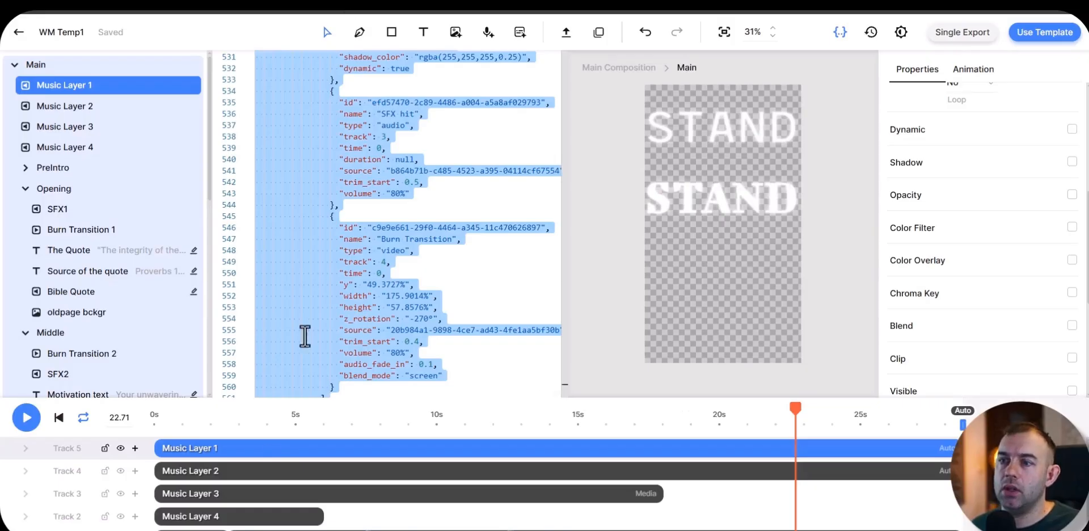
Step: Switch to the WM Temp1 template in Creatomate, preview the intro word at the start, and open the Main composition
click(35, 66)
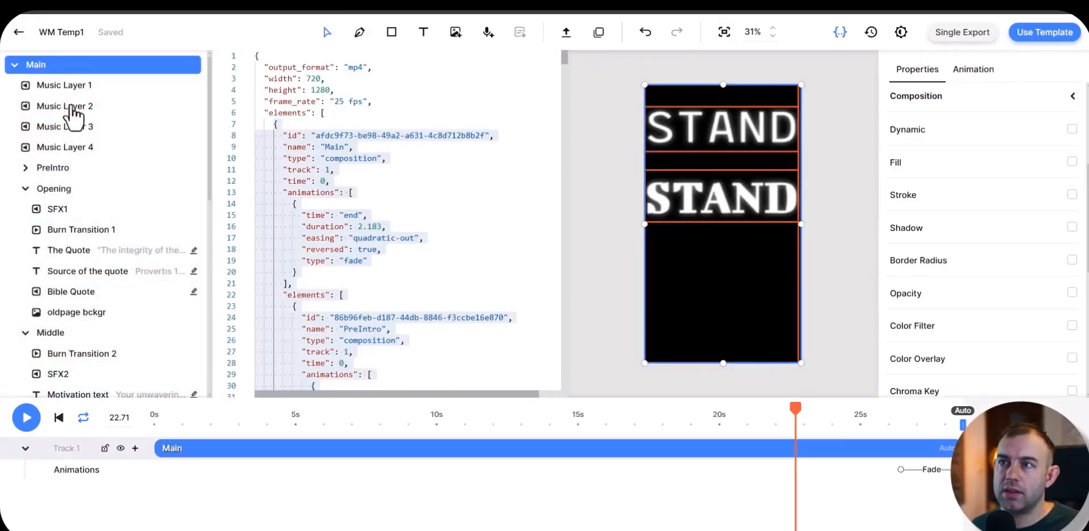
drag(211, 428, 170, 418)
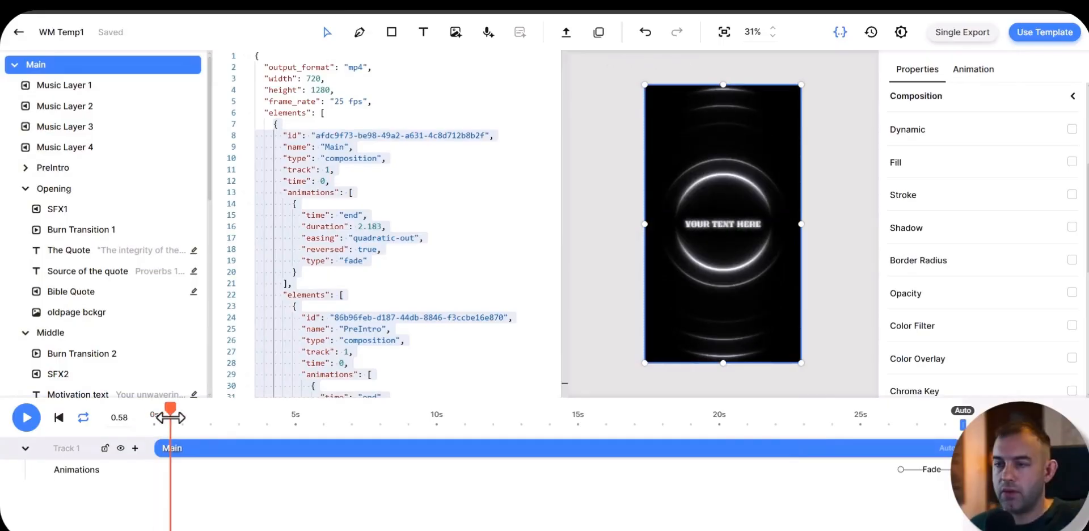
drag(170, 420, 195, 418)
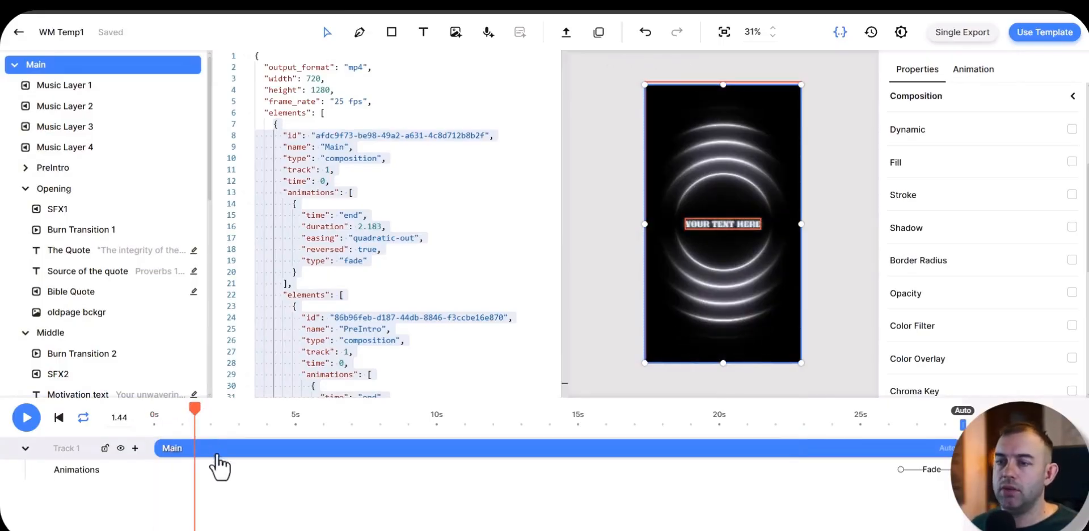
double_click(245, 462)
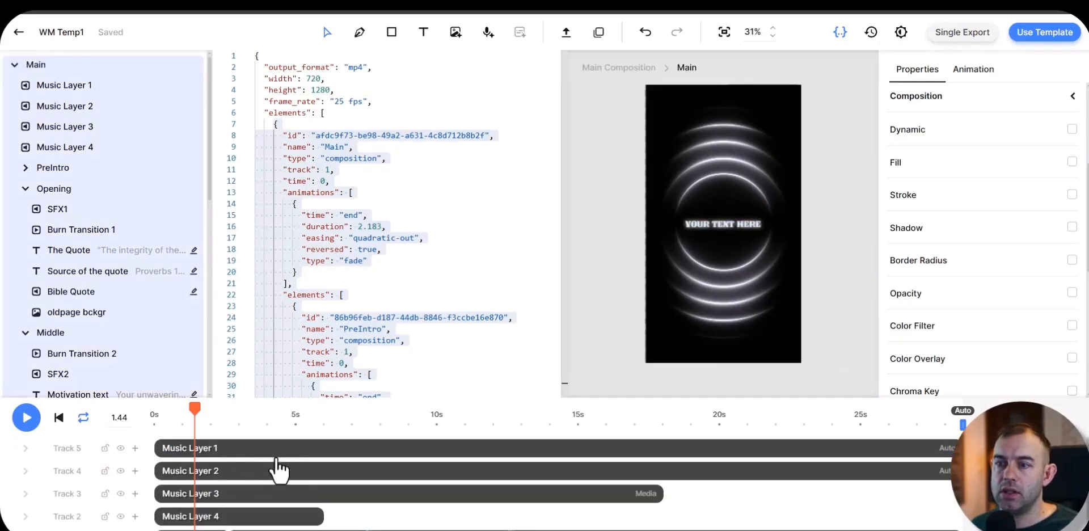
Step: Try removing the PreIntro section, preview the Main composition from the start, and undo the removal
scroll(275, 474, down, 3)
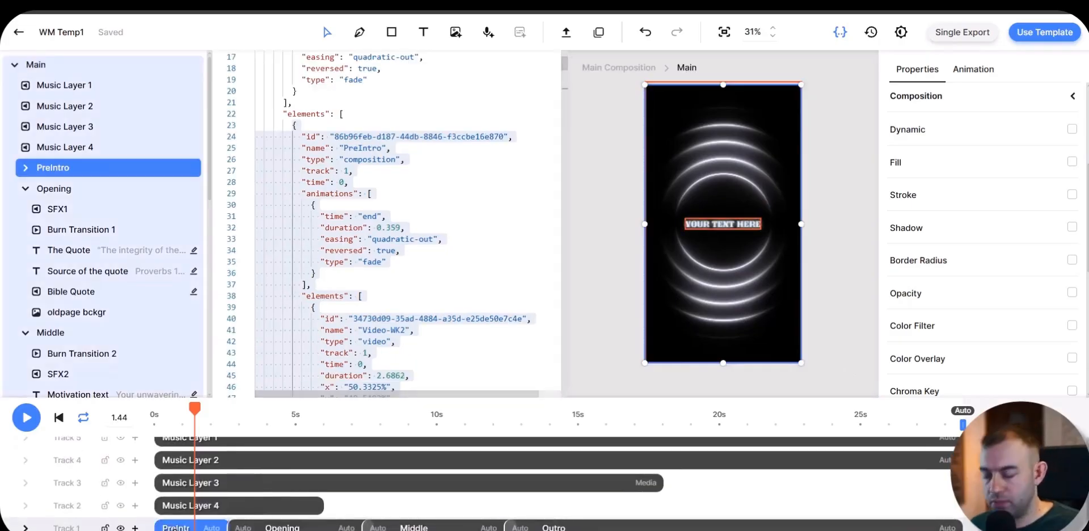
key(Delete)
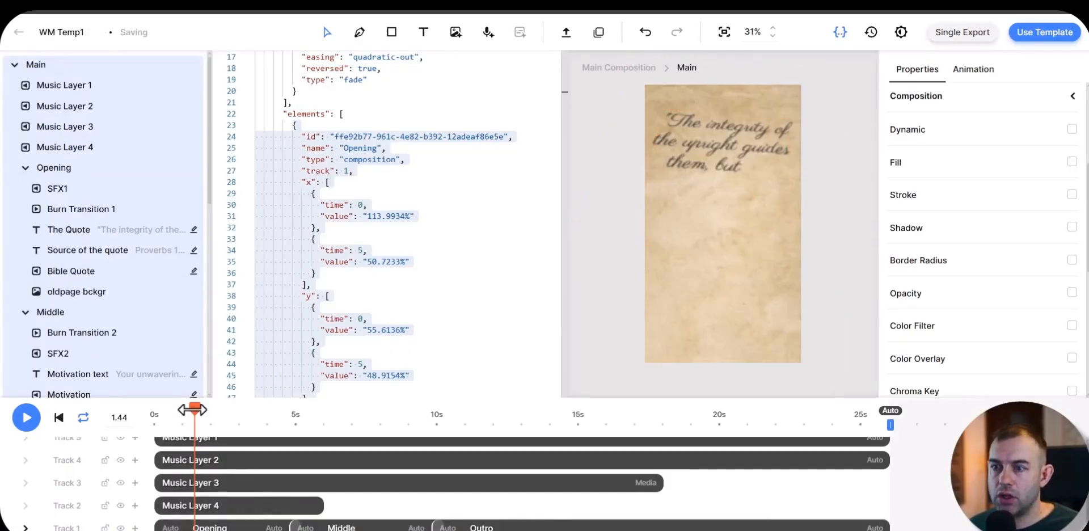
drag(194, 408, 134, 395)
click(64, 65)
key(space)
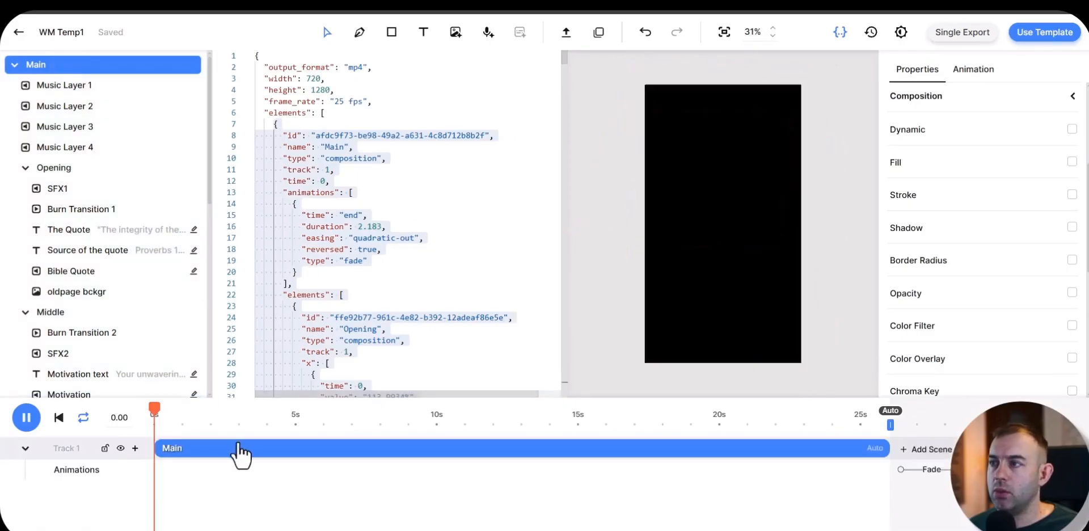
key(space)
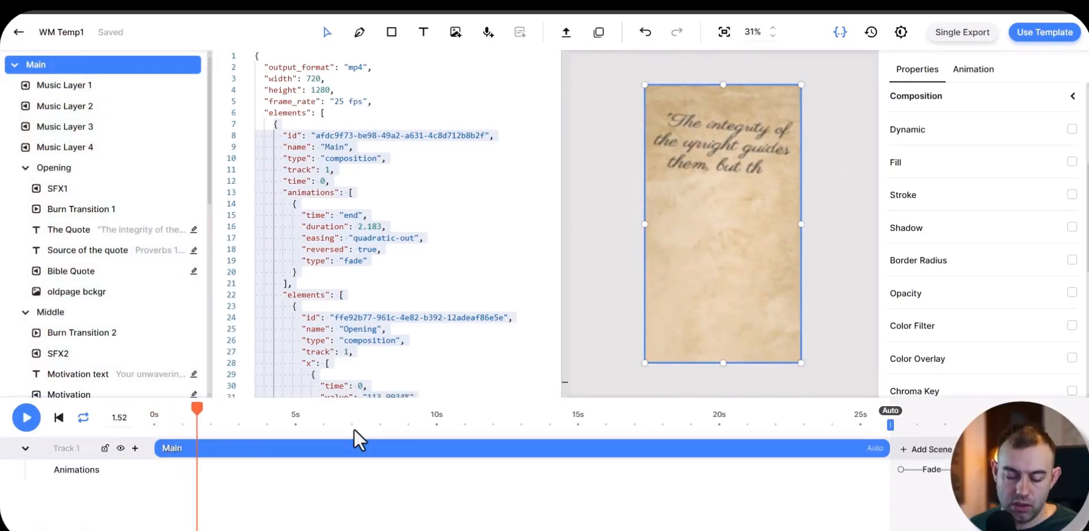
key(ctrl+z)
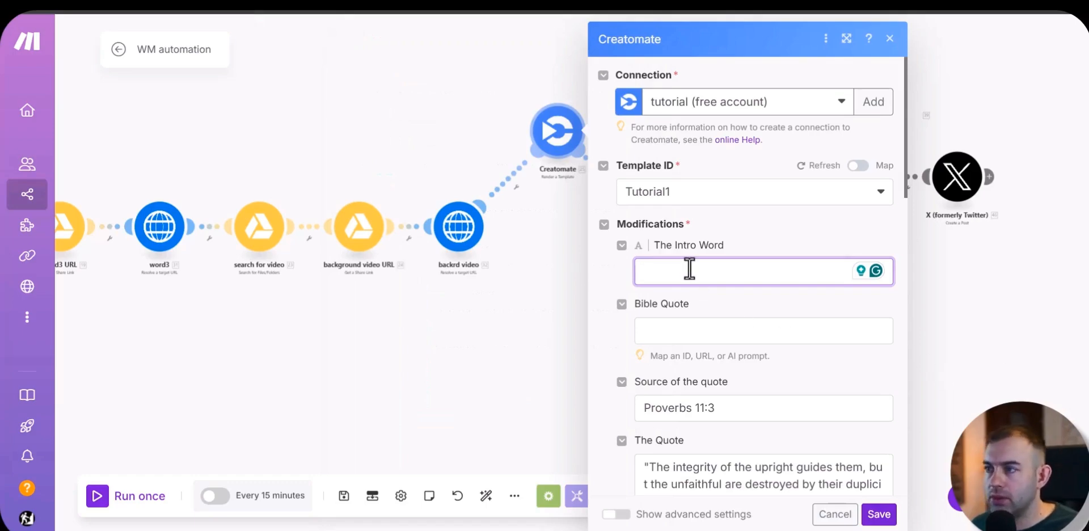
Step: Back in Make, map The Intro Word to the Quality (A) column of the Google Sheets module
click(689, 269)
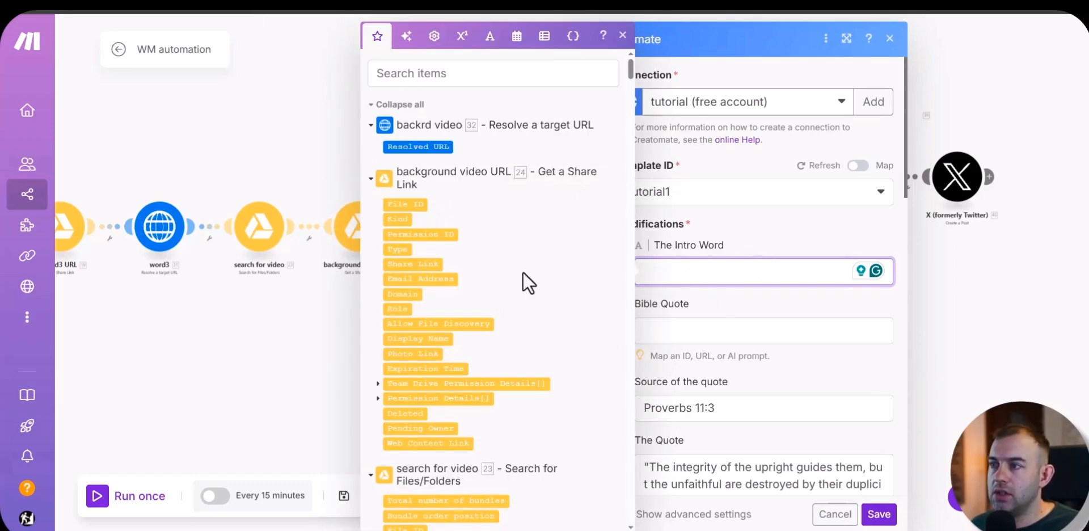
scroll(474, 447, down, 5)
scroll(469, 437, down, 10)
scroll(445, 464, up, 5)
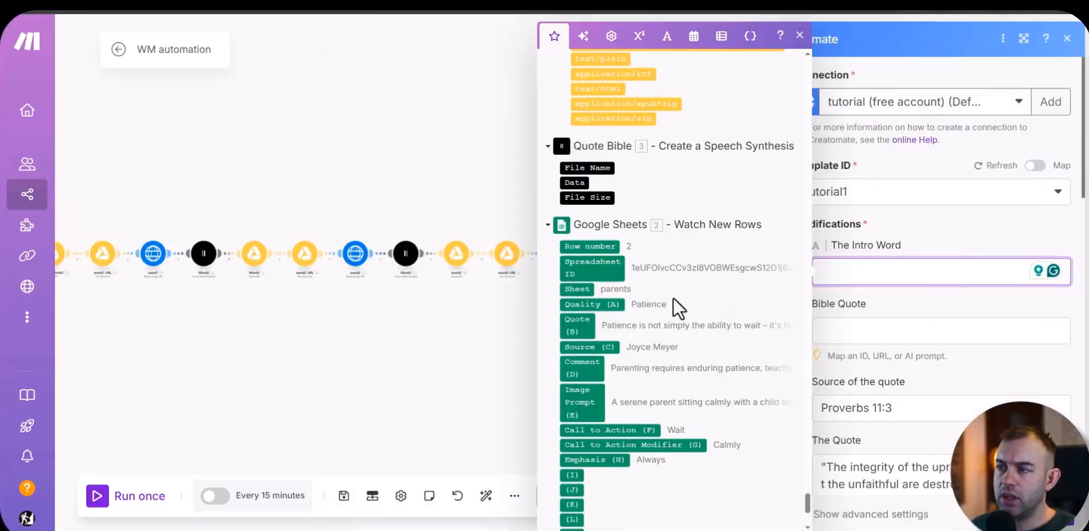
click(616, 302)
Step: Map the Bible Quote field to the Resolved URL of the quote module
click(860, 329)
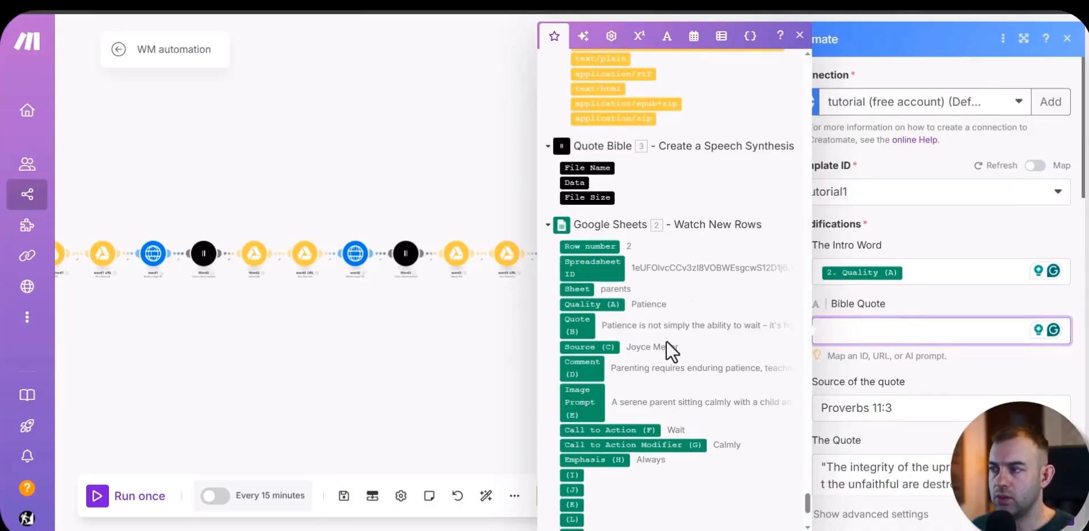
scroll(676, 408, up, 2)
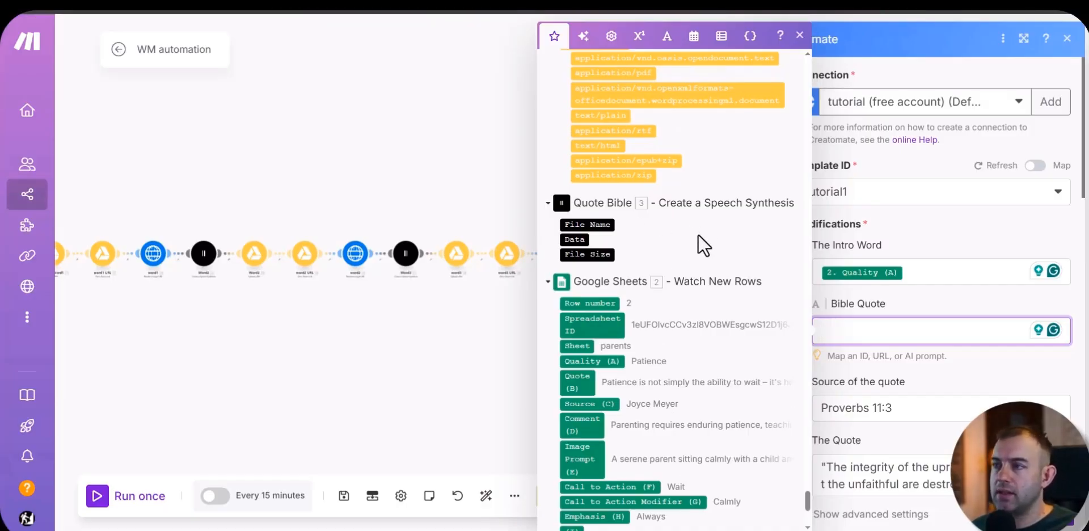
scroll(636, 268, up, 5)
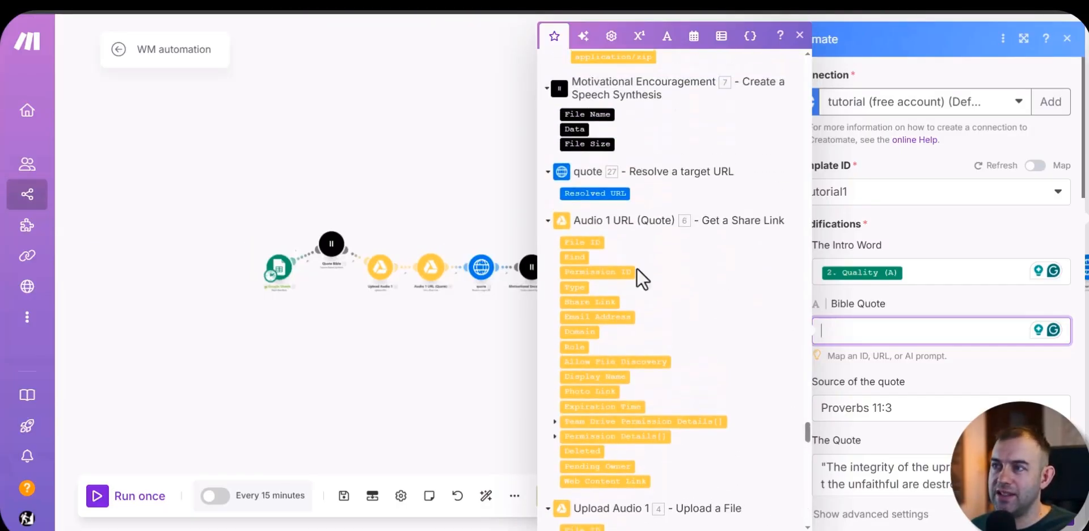
click(590, 194)
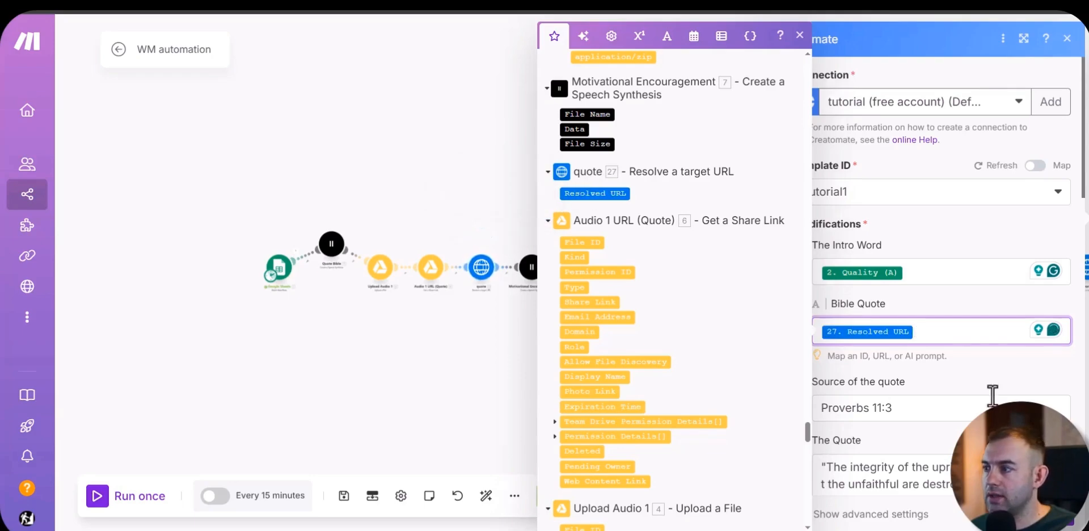
Step: Replace the default text in Source of the quote with the Source (C) column of the Google Sheets module
click(805, 387)
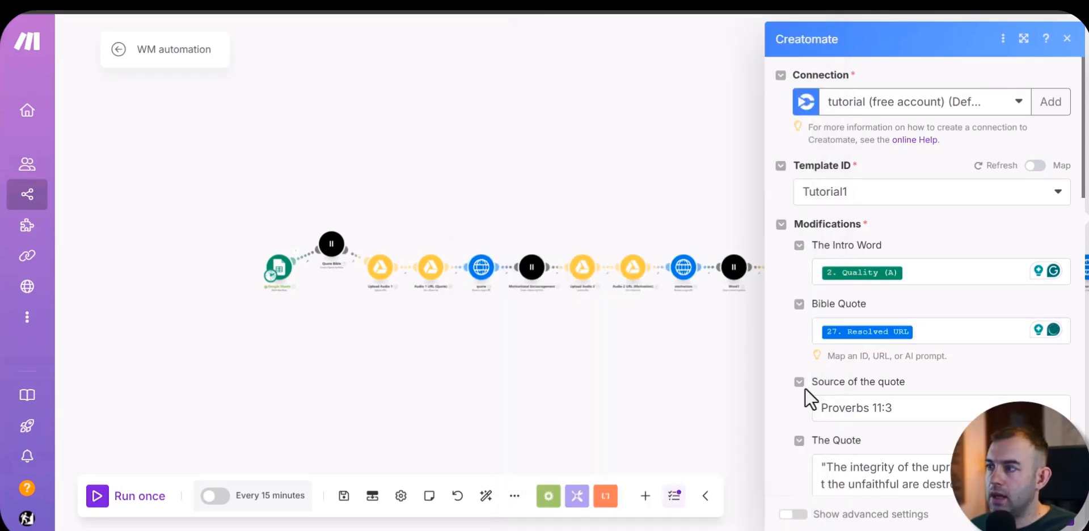
click(930, 407)
key(BackSpace)
key(BackSpace)
key(BackSpace)
key(BackSpace)
key(BackSpace)
key(BackSpace)
key(BackSpace)
key(BackSpace)
key(BackSpace)
key(BackSpace)
key(BackSpace)
key(BackSpace)
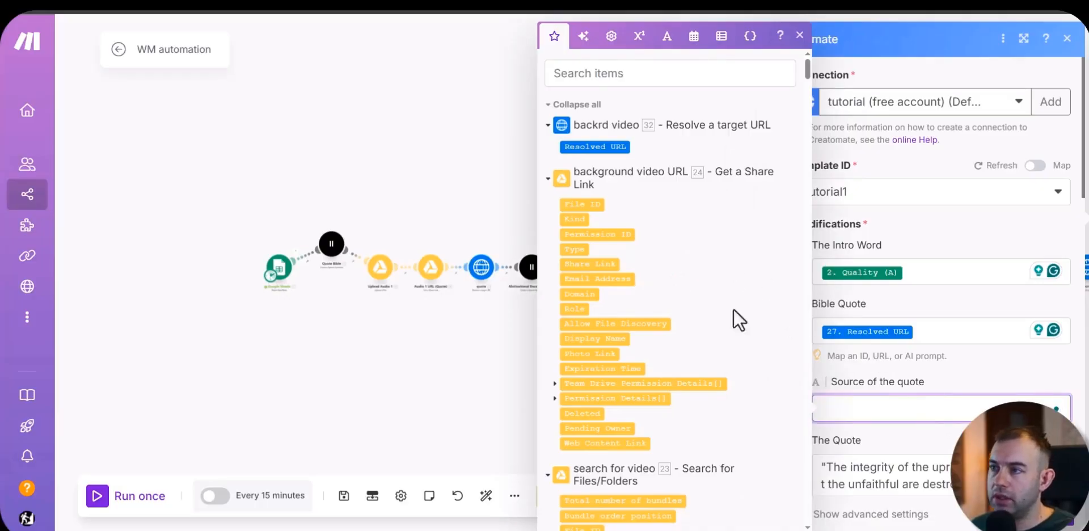
scroll(581, 224, down, 5)
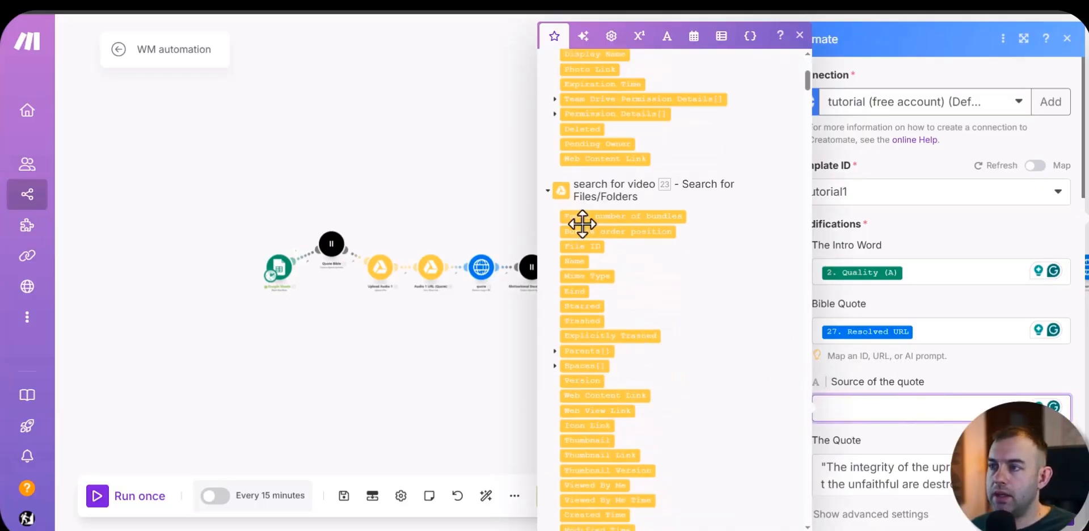
scroll(671, 349, up, 5)
scroll(612, 332, down, 15)
scroll(612, 332, down, 10)
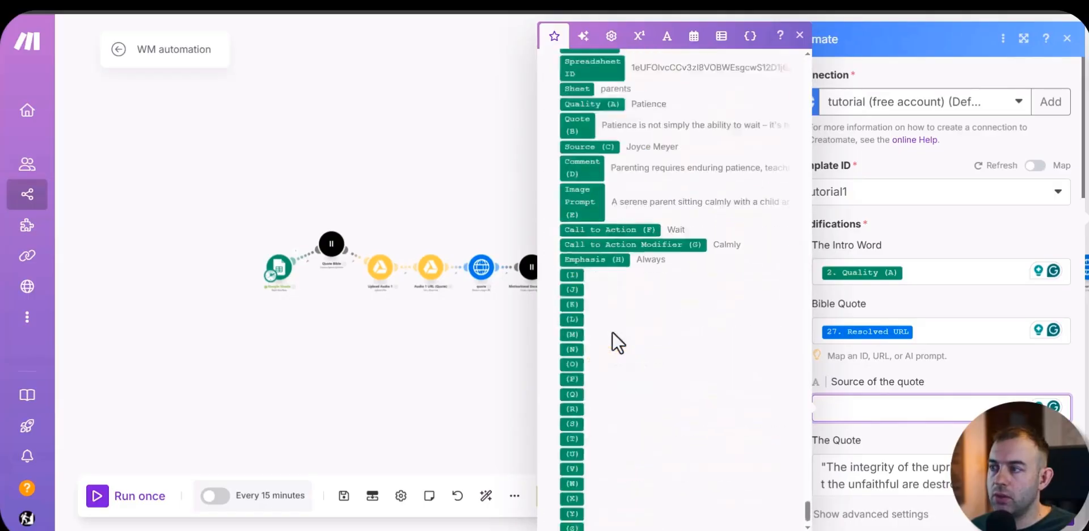
scroll(635, 295, up, 3)
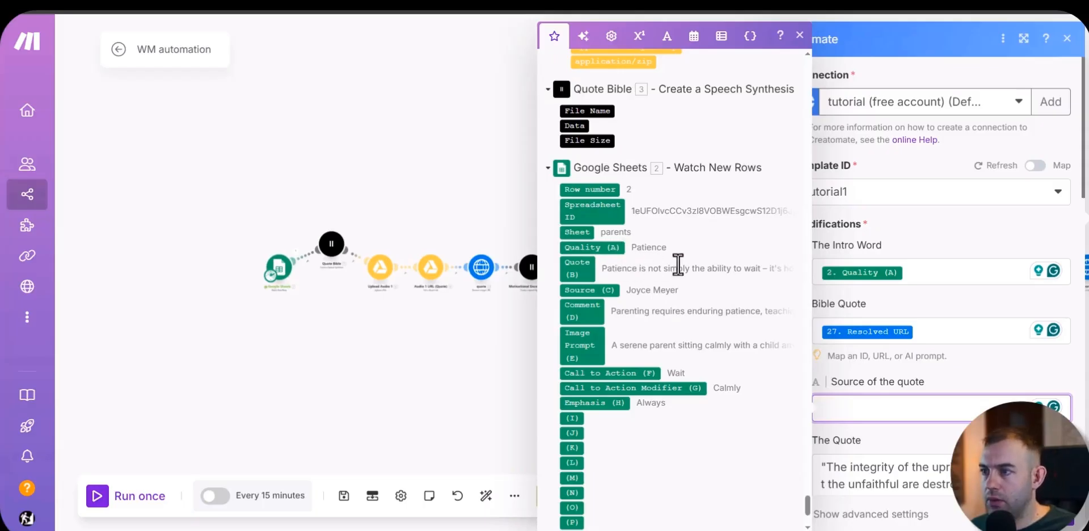
click(662, 288)
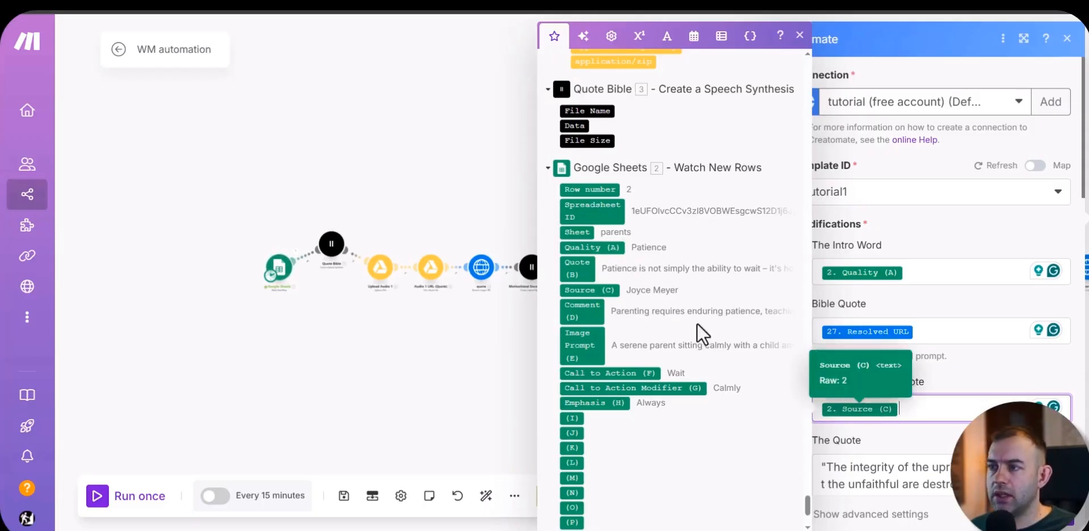
scroll(967, 372, down, 3)
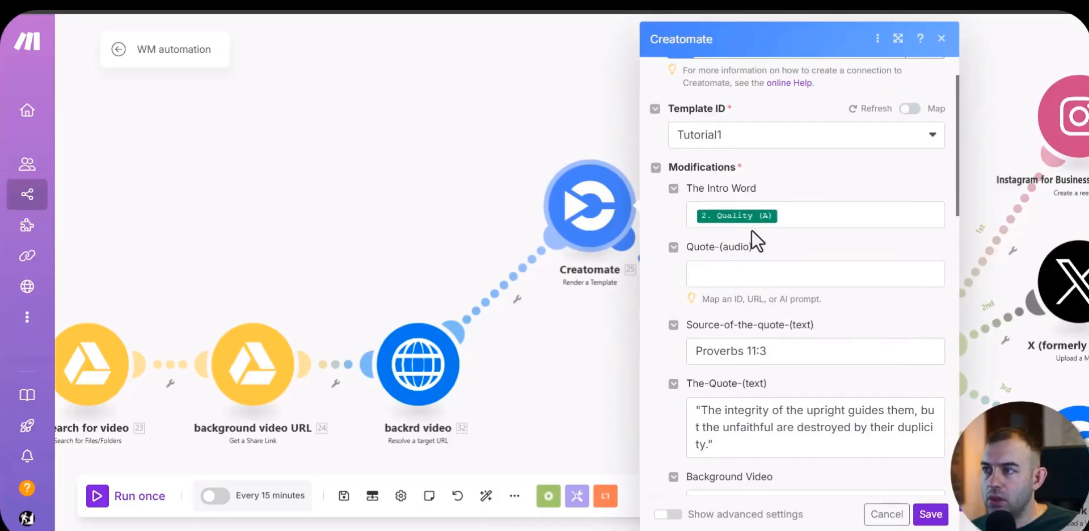
Step: Map the Quote-(audio) field to the Resolved URL of the quote module
click(738, 273)
scroll(465, 359, down, 20)
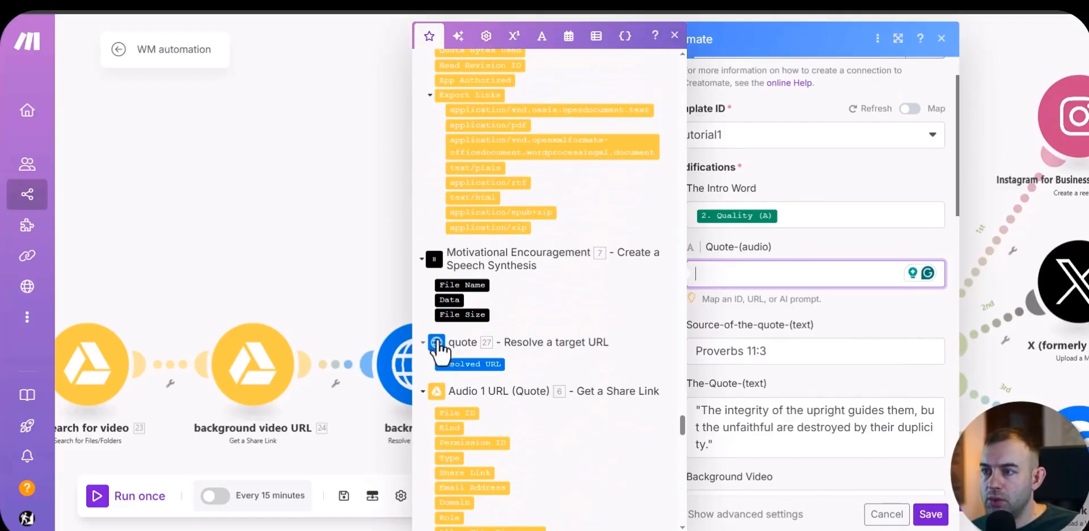
click(460, 364)
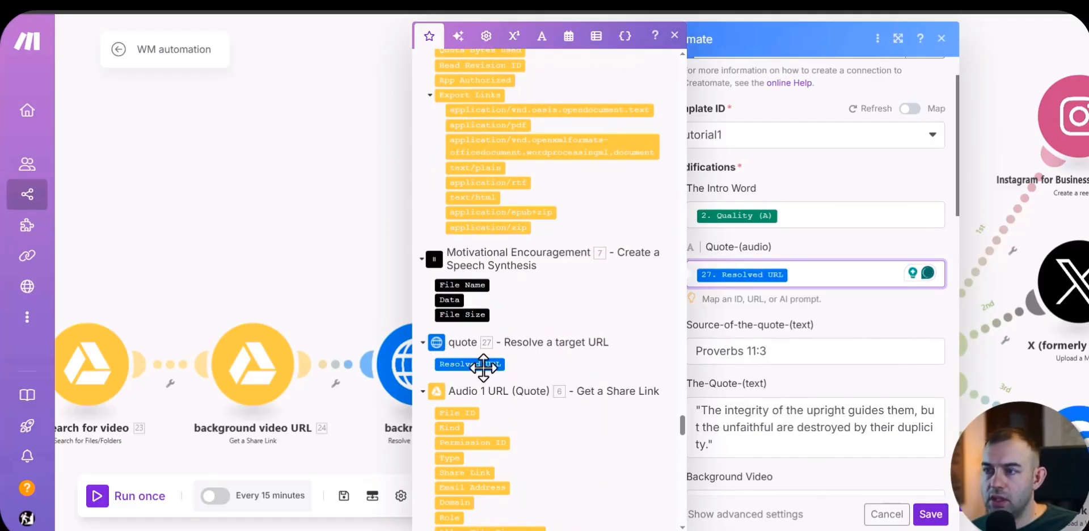
click(860, 310)
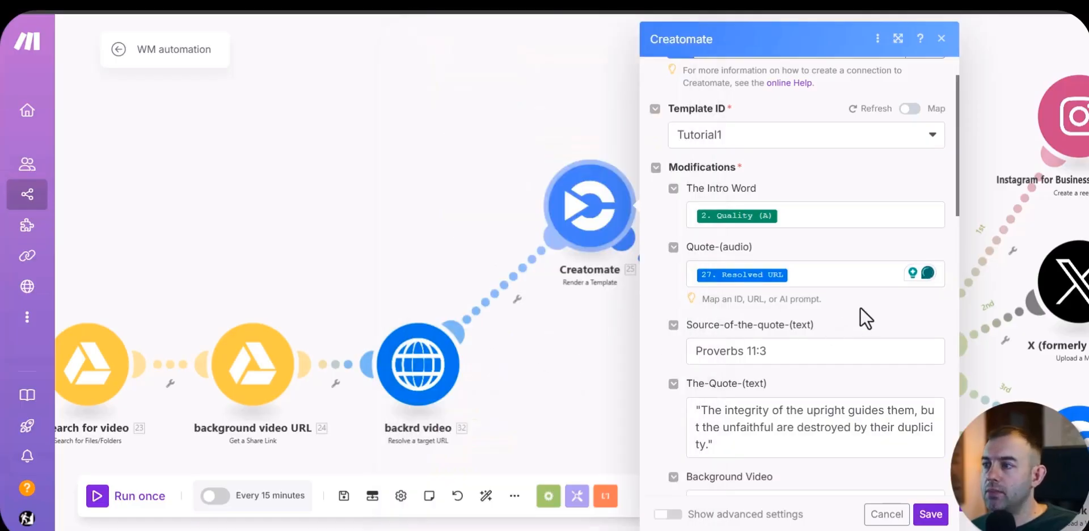
Step: Replace the default text in Source-of-the-quote-(text) with the Source (C) column of the Google Sheets module
scroll(860, 307, down, 1)
click(820, 296)
key(BackSpace)
key(BackSpace)
key(BackSpace)
key(BackSpace)
key(BackSpace)
key(BackSpace)
key(BackSpace)
key(BackSpace)
key(BackSpace)
key(BackSpace)
key(BackSpace)
key(BackSpace)
key(BackSpace)
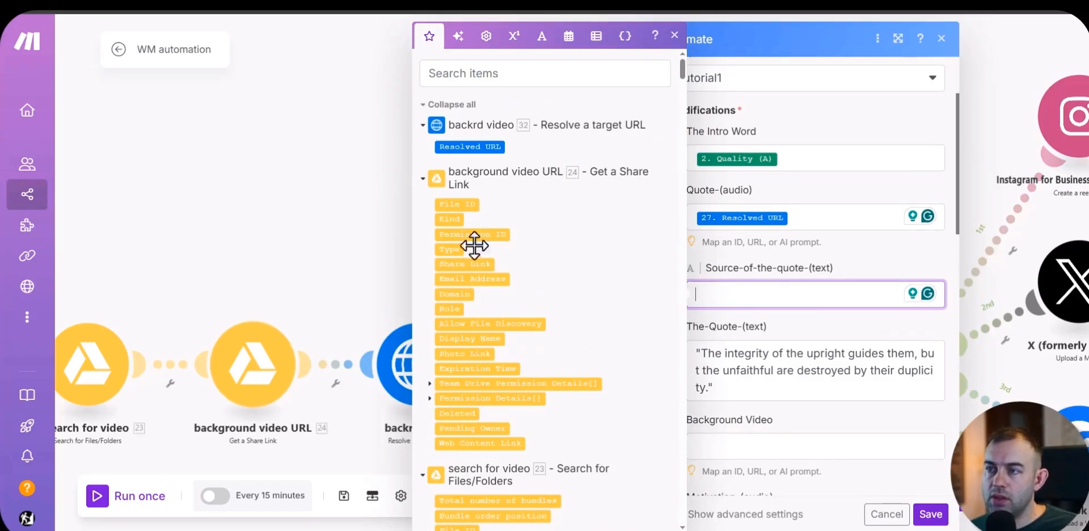
scroll(477, 243, down, 10)
scroll(794, 316, down, 10)
scroll(525, 363, down, 15)
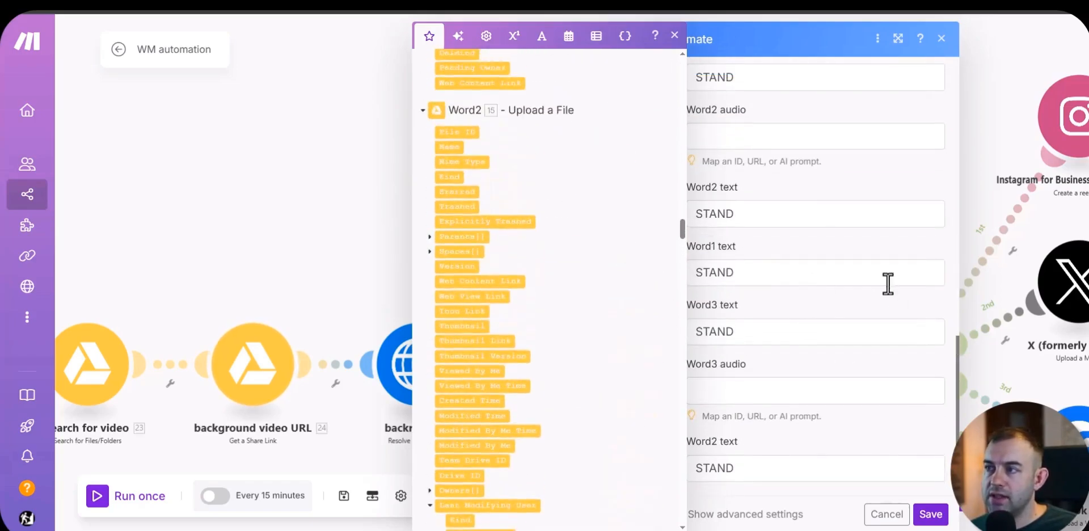
scroll(544, 346, down, 10)
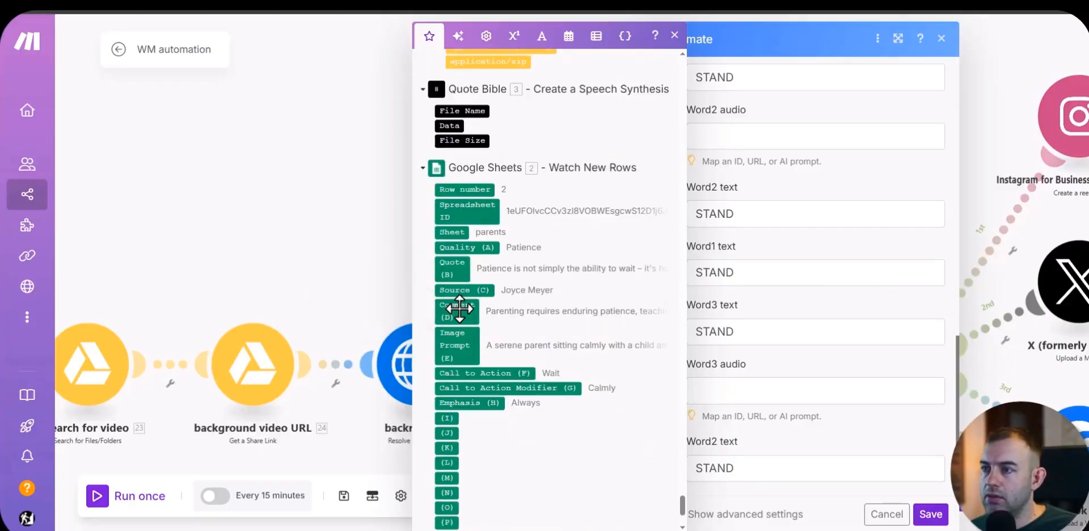
scroll(834, 182, up, 10)
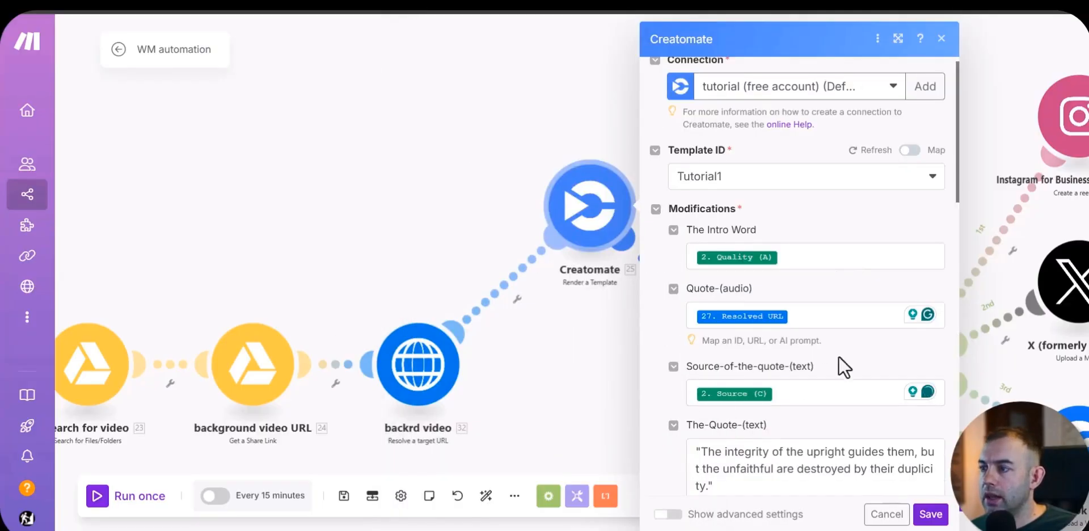
Step: Replace the default text in The-Quote-(text) with the Quote (B) column of the Google Sheets module
scroll(840, 365, down, 3)
drag(722, 317, 695, 287)
key(ctrl+a)
key(BackSpace)
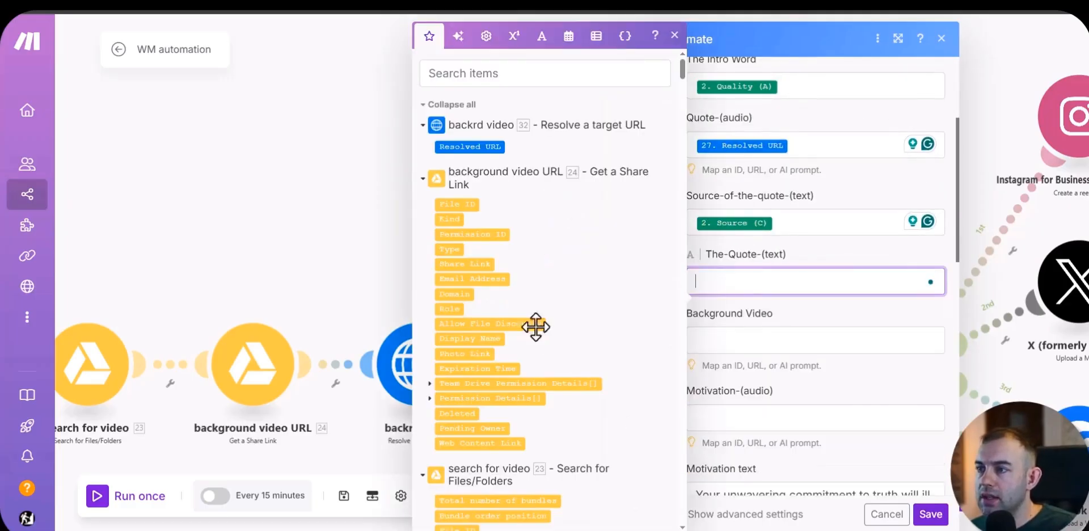
scroll(511, 318, down, 15)
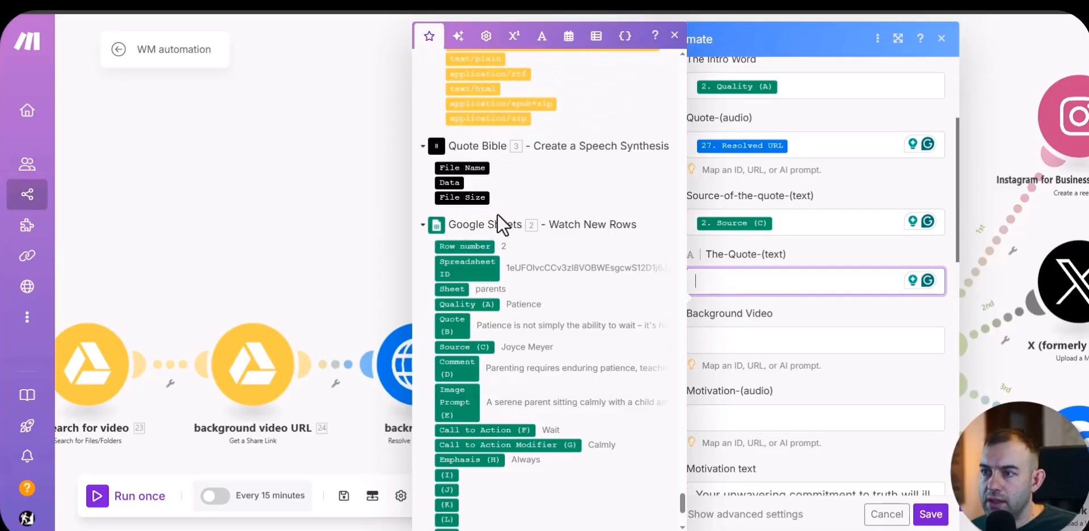
click(454, 325)
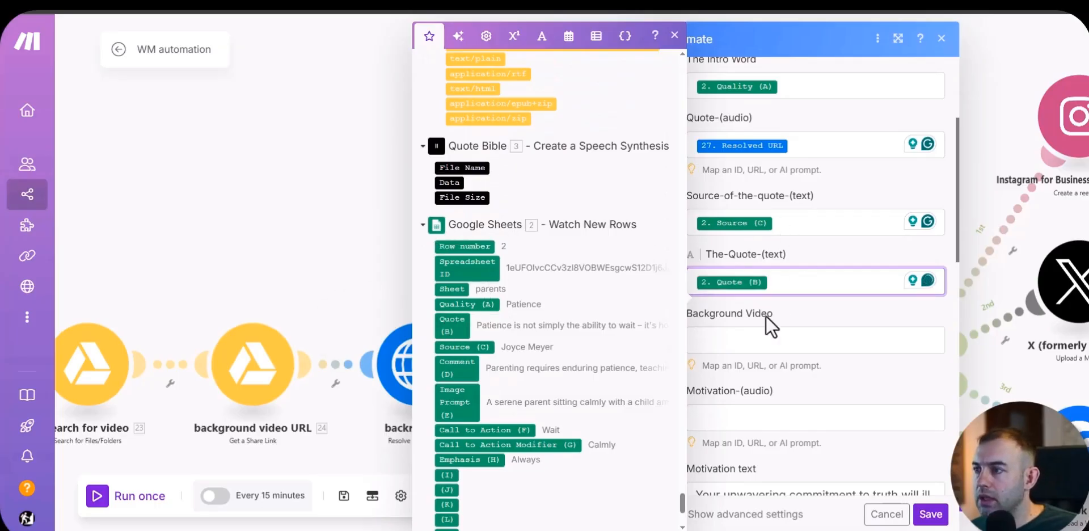
Step: Map the empty Background Video field below The-Quote-(text) to the Resolved URL of the backrd video module
click(742, 342)
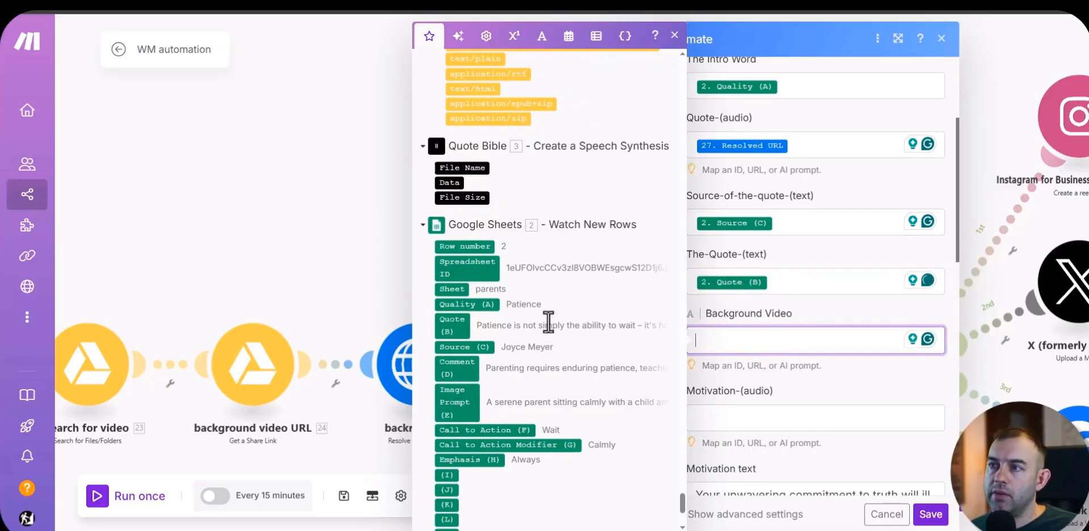
scroll(550, 323, up, 15)
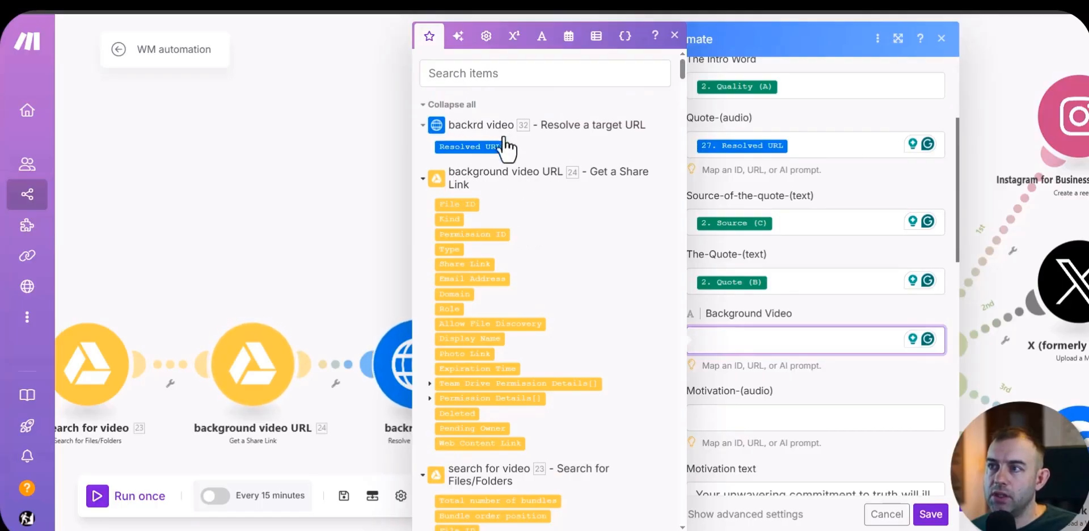
click(480, 147)
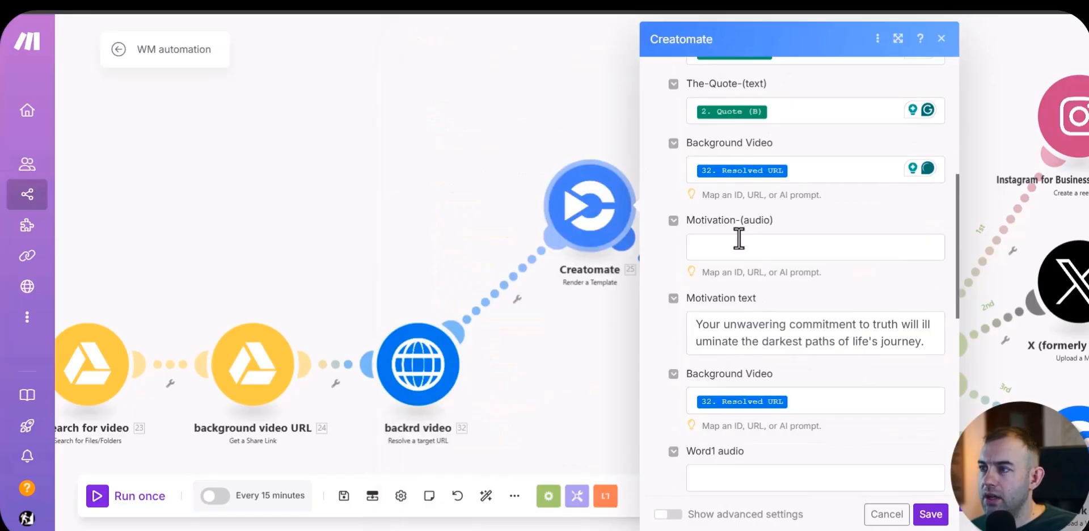
Step: Map the Motivation-(audio) field to the Resolved URL of the motivation module
click(739, 238)
scroll(461, 339, down, 10)
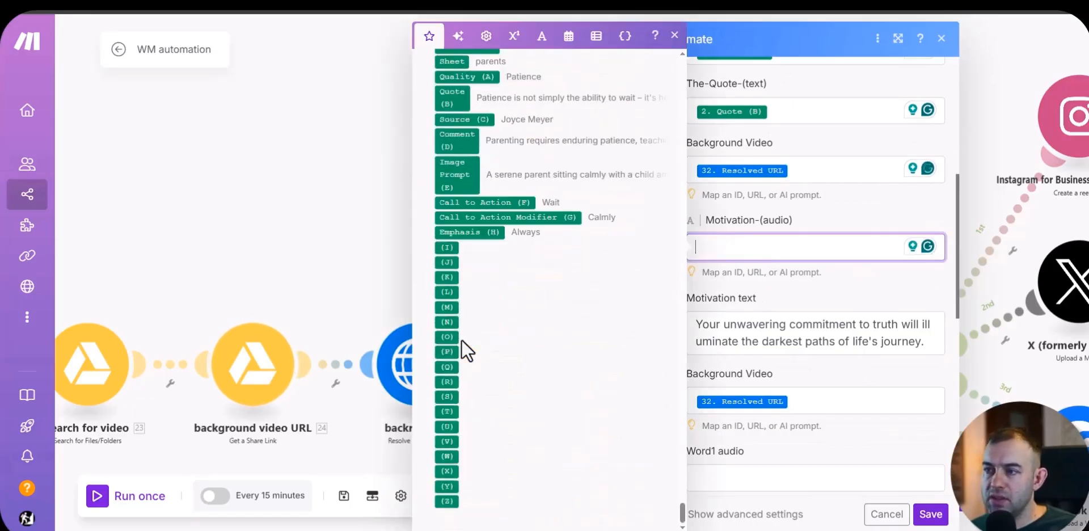
scroll(461, 339, up, 10)
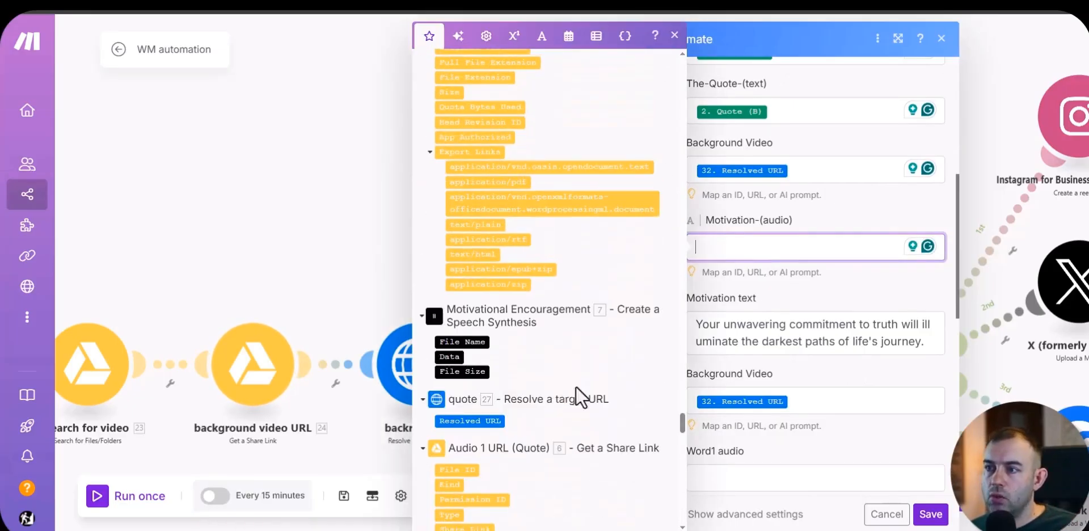
scroll(607, 414, down, 8)
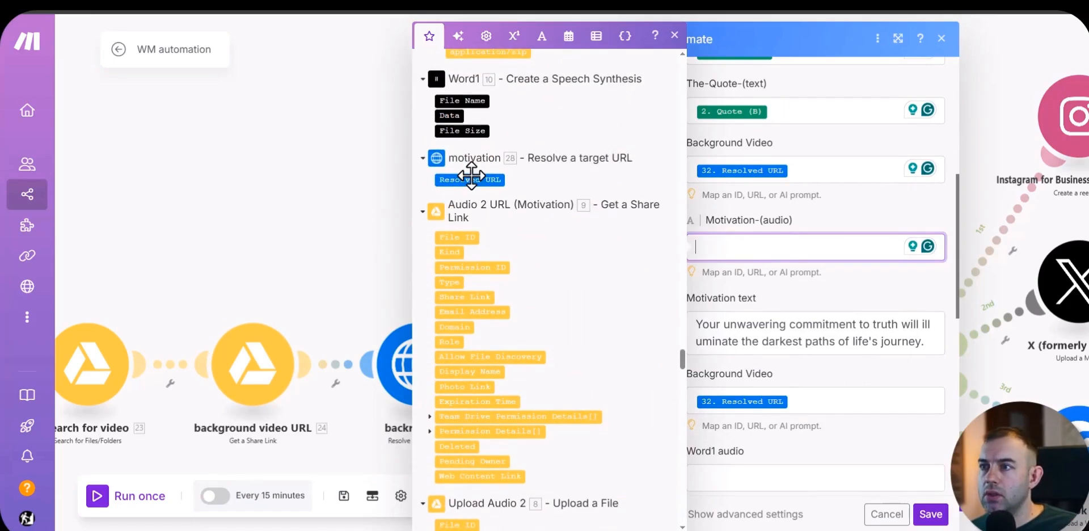
drag(471, 176, 794, 247)
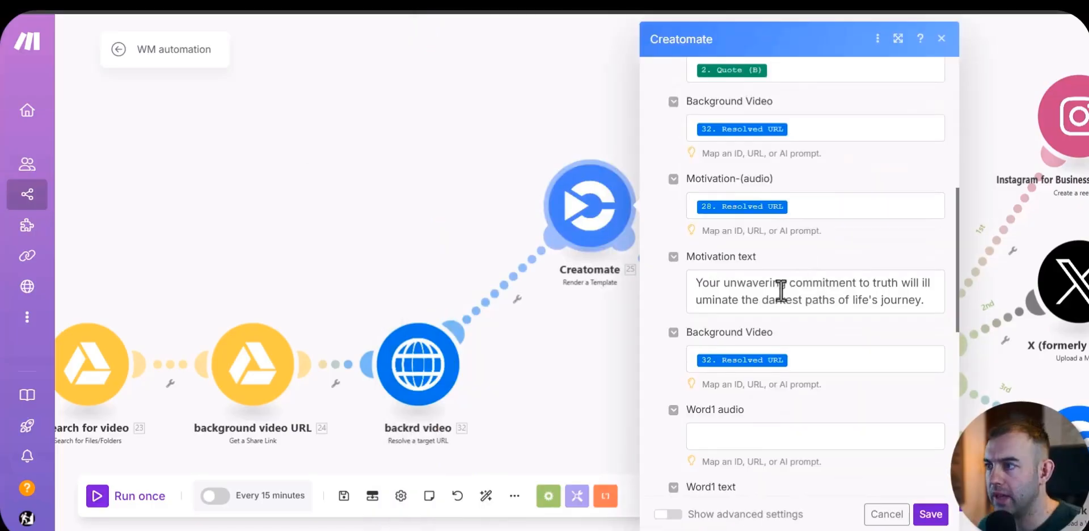
Step: Replace the default sentence in Motivation text with the Comment (D) column of the Google Sheets module
triple_click(861, 287)
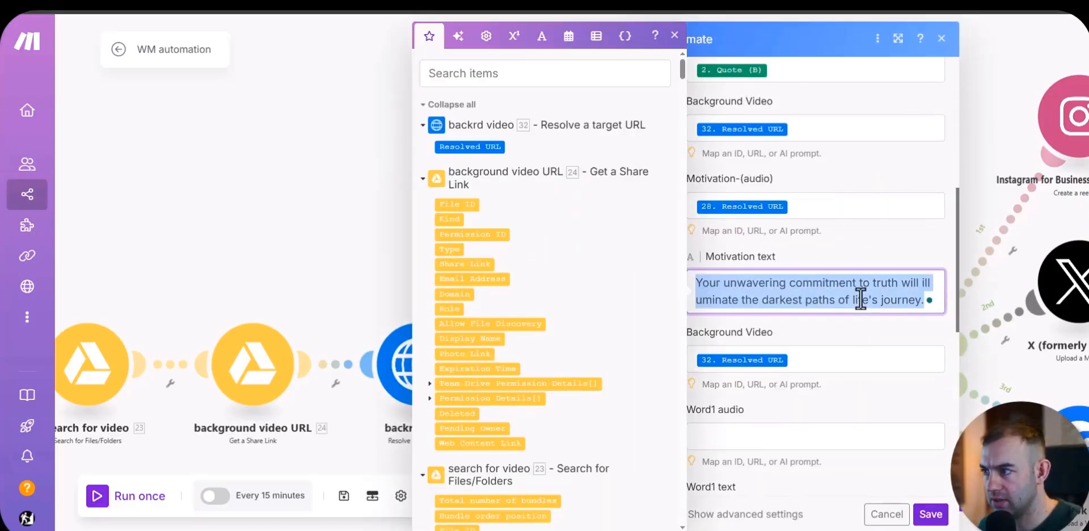
key(BackSpace)
scroll(565, 277, down, 15)
scroll(559, 267, up, 3)
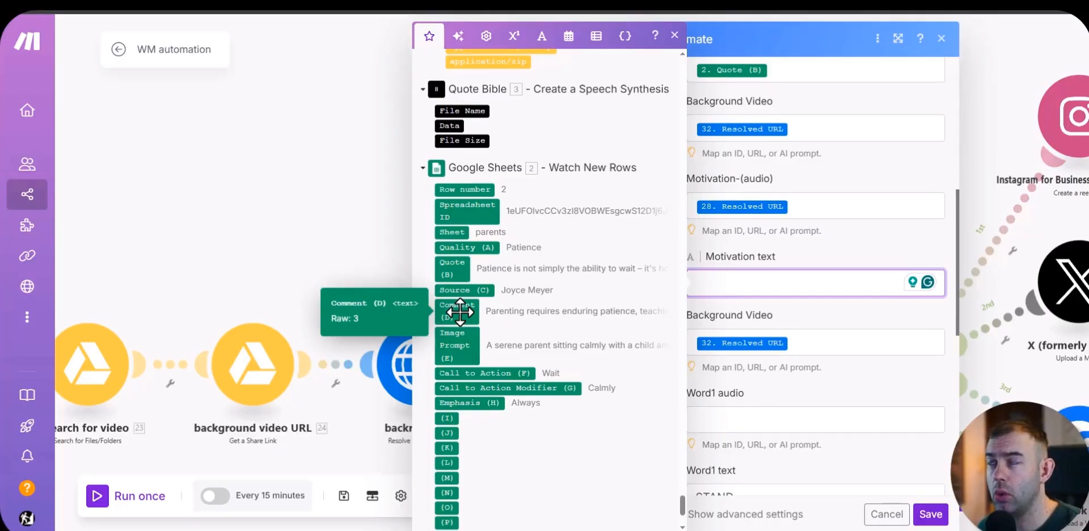
click(460, 312)
click(796, 331)
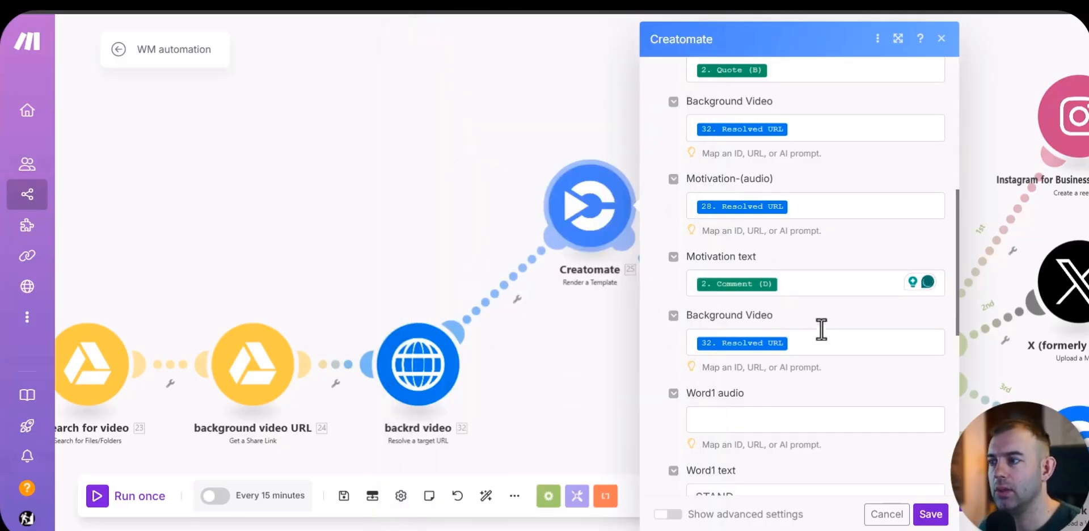
Step: Open the Word1 audio field for mapping in the Creatomate module
scroll(827, 308, down, 2)
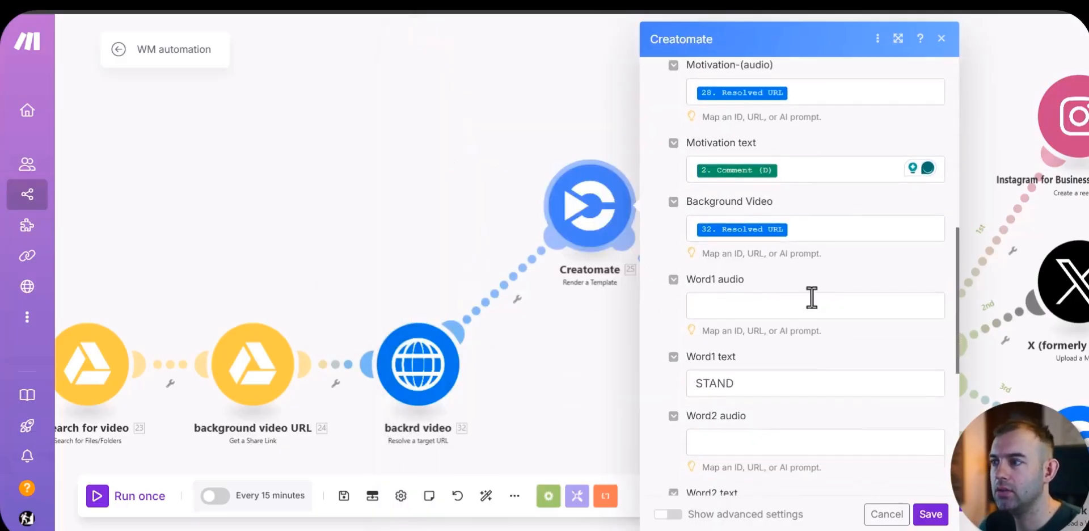
click(726, 306)
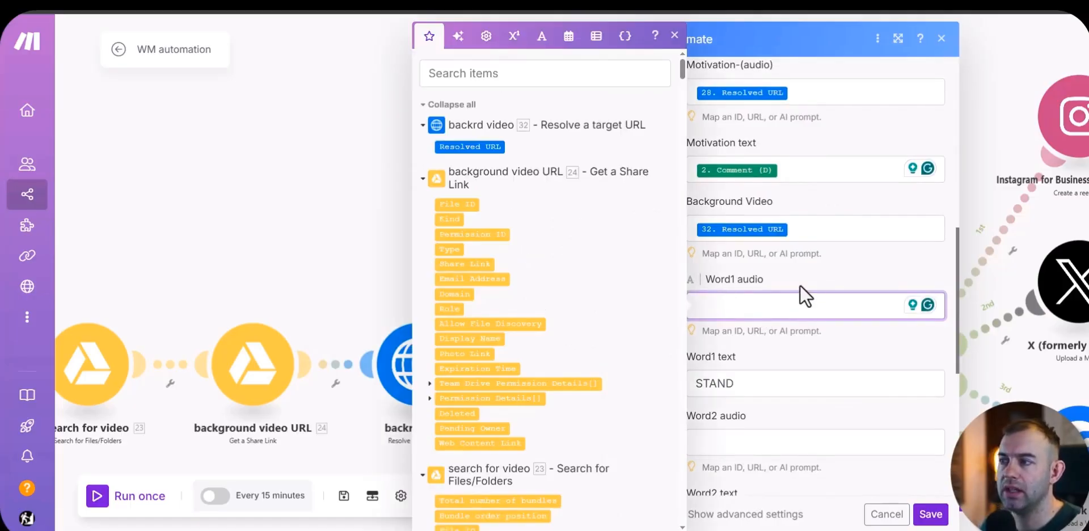
scroll(800, 285, down, 1)
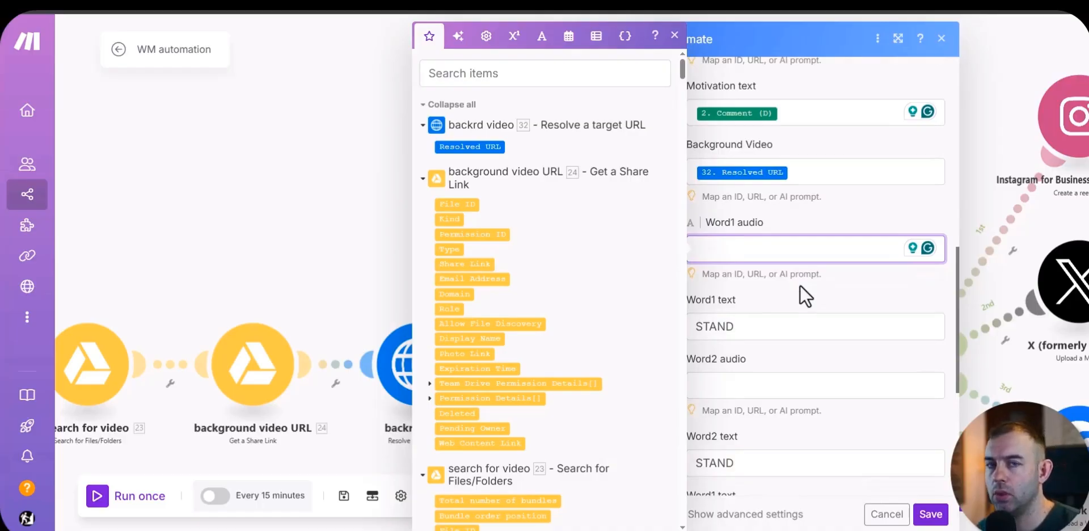
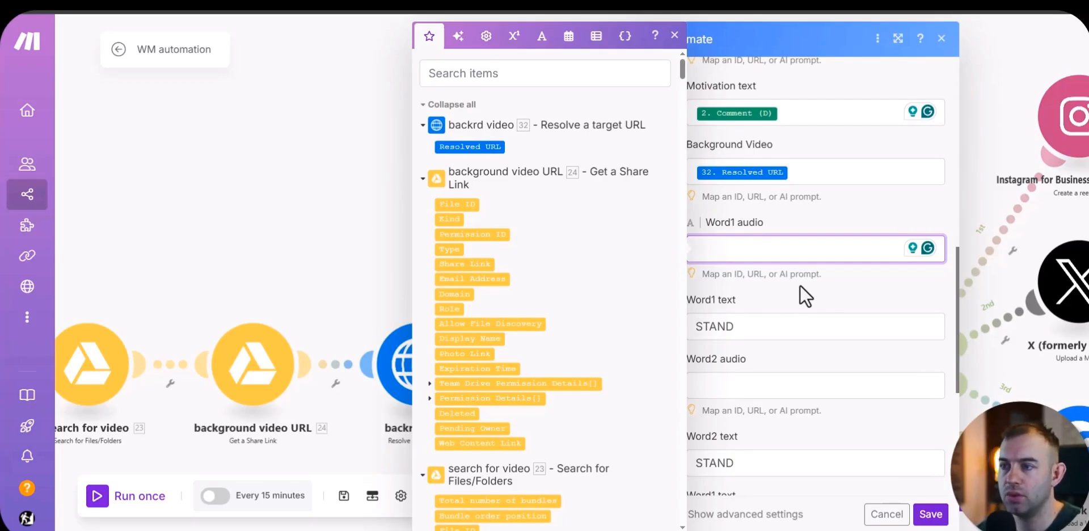
scroll(577, 281, down, 20)
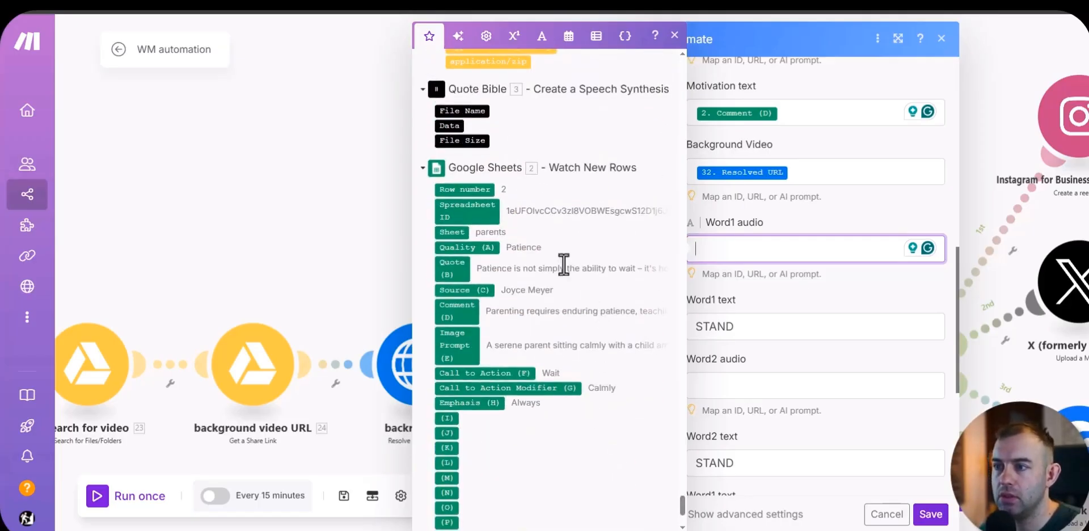
scroll(600, 302, down, 1)
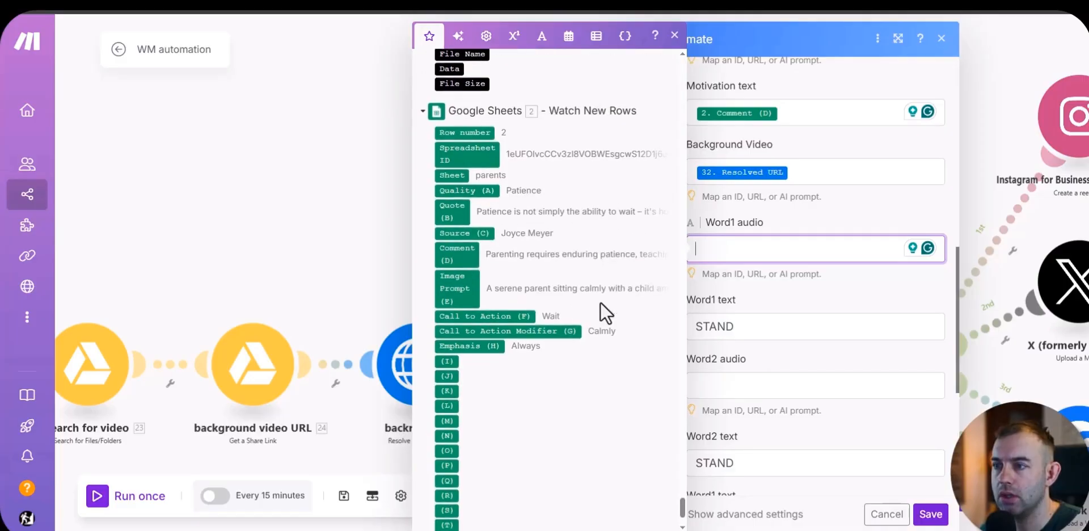
click(515, 316)
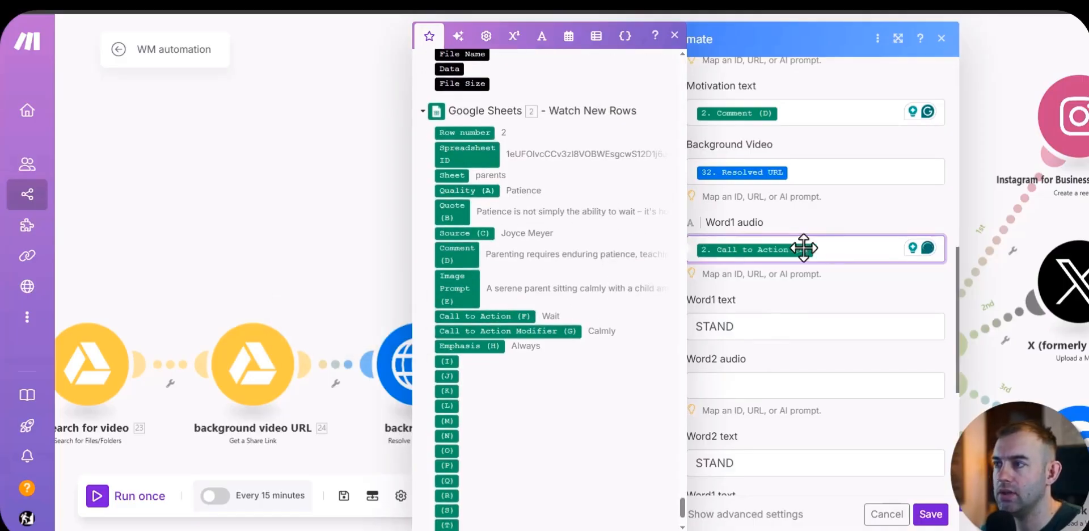
key(BackSpace)
Step: Replace the default STAND in Word1 text with the Call to Action (F) column of the Google Sheets module
click(749, 327)
key(ctrl+a)
key(BackSpace)
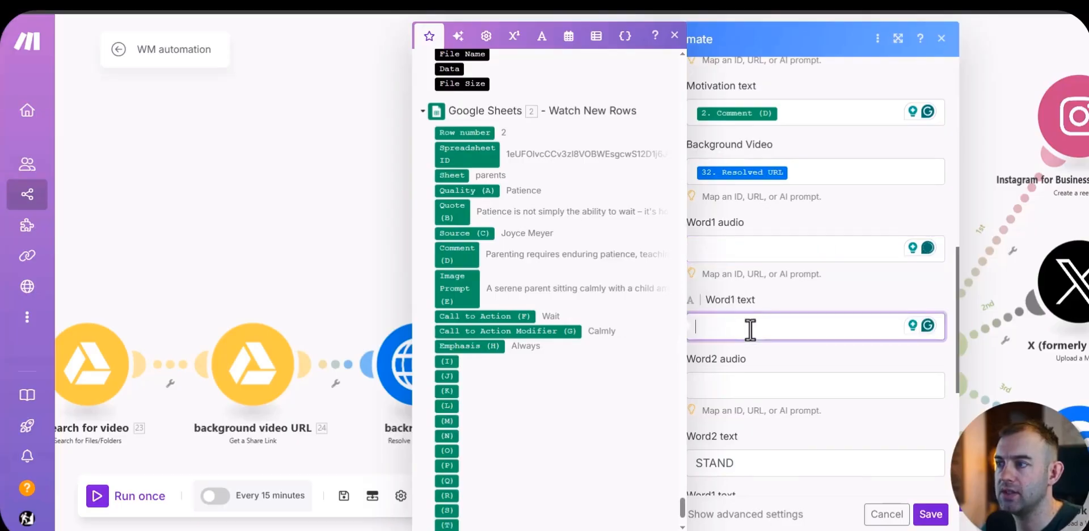
click(514, 316)
Step: Replace the default STAND in Word2 text with the Call to Action Modifier (G) column of the Google Sheets module
scroll(762, 461, down, 3)
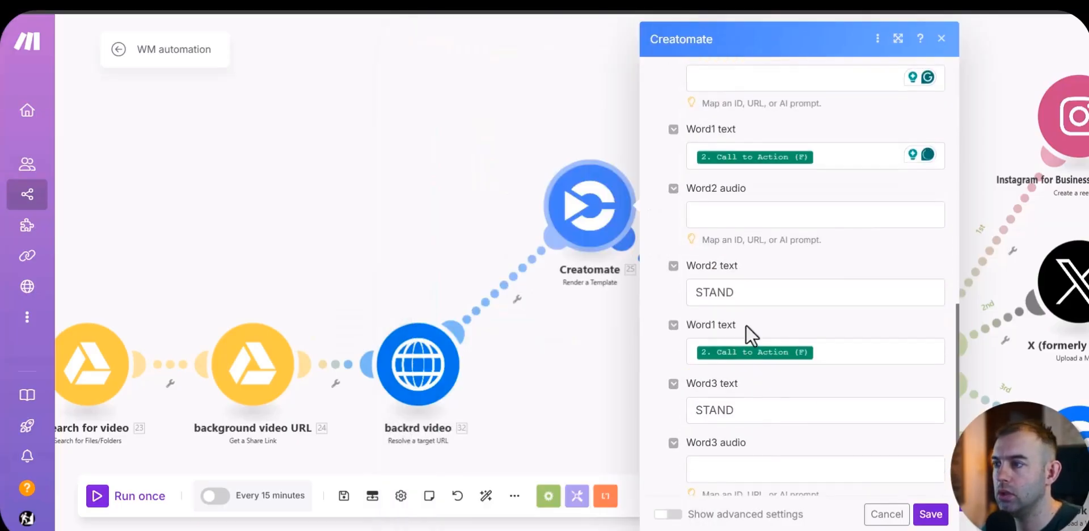
click(746, 292)
key(ctrl+a)
key(BackSpace)
scroll(532, 352, down, 15)
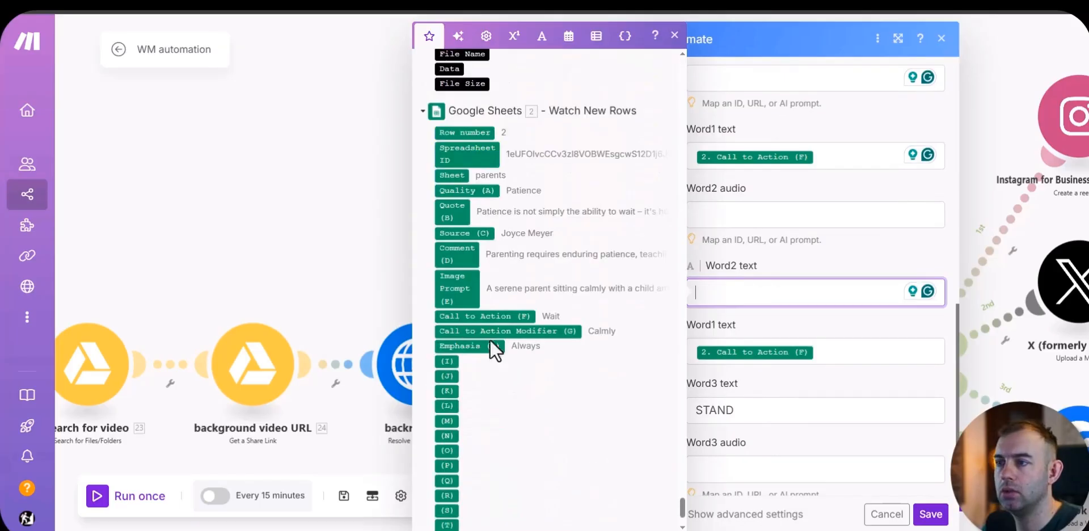
drag(541, 328, 789, 291)
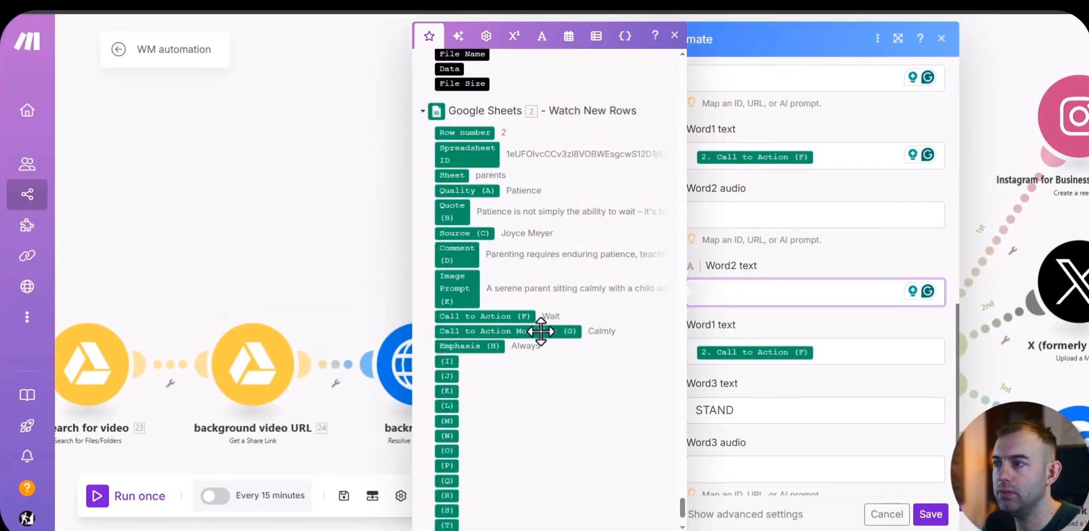
Step: Replace the default STAND in Word3 text with the Emphasis (H) column of the Google Sheets module
scroll(781, 231, down, 2)
click(759, 297)
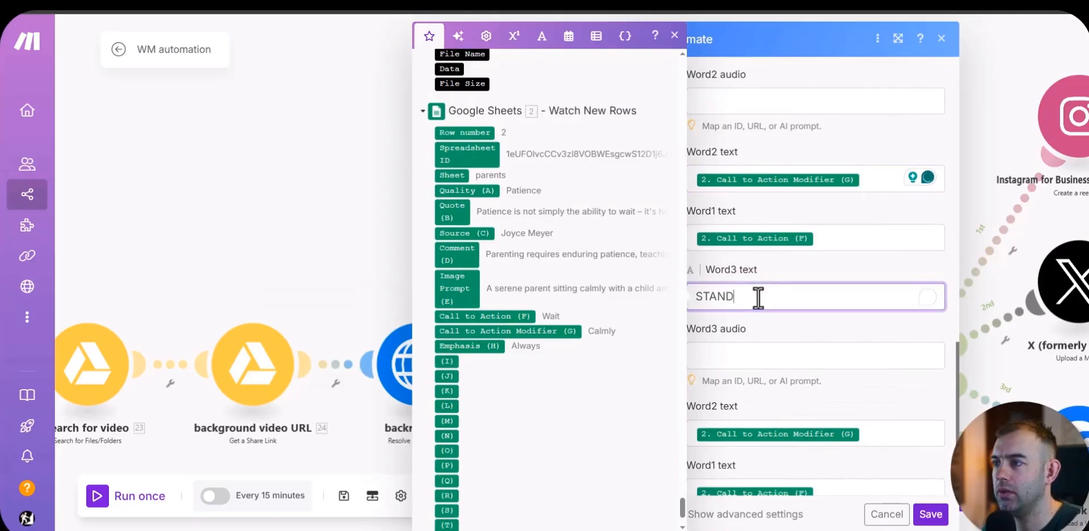
key(ctrl+a)
key(BackSpace)
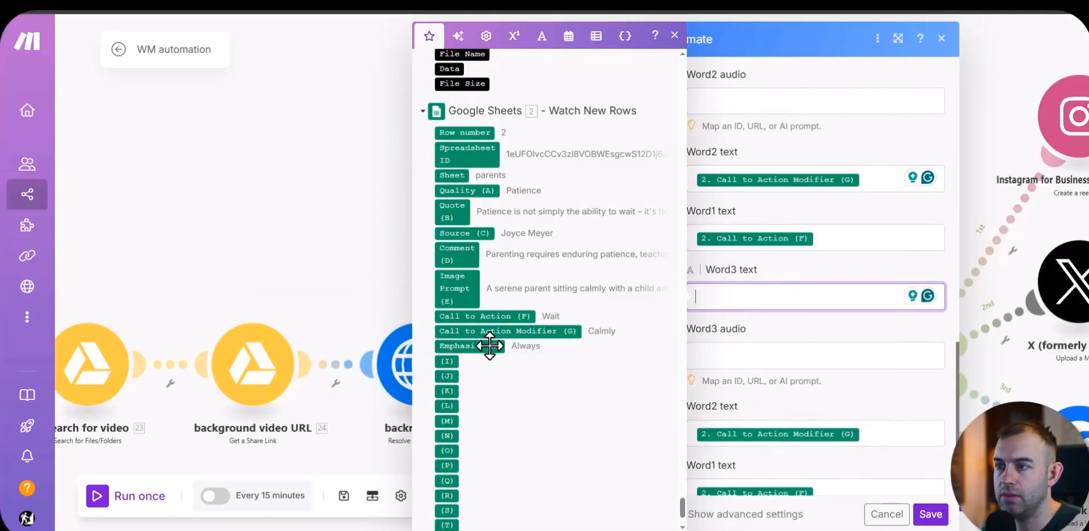
click(491, 345)
click(816, 336)
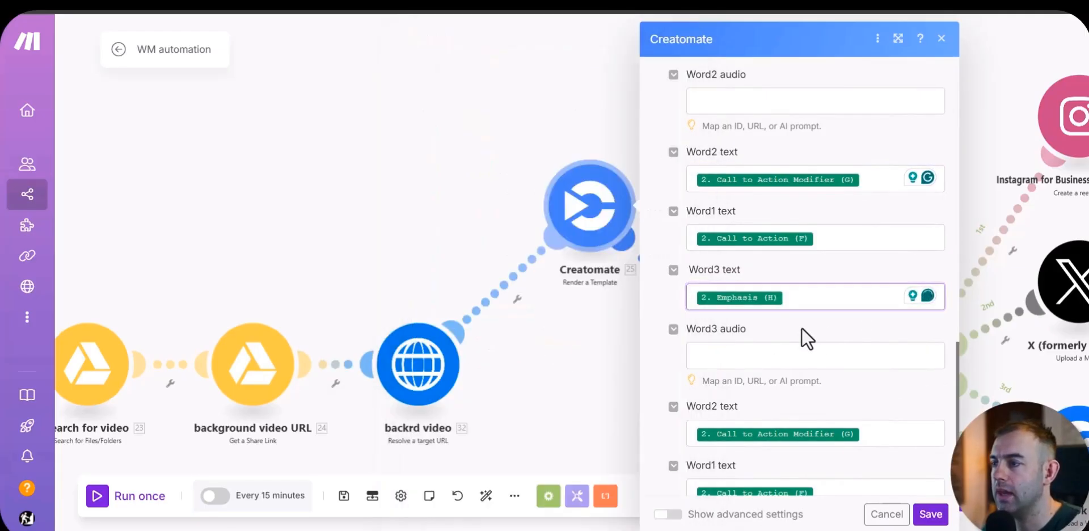
Step: Review the Word1, Word2 and Word3 text and audio fields of the Creatomate module for missing mappings
scroll(908, 385, up, 2)
scroll(920, 389, up, 1)
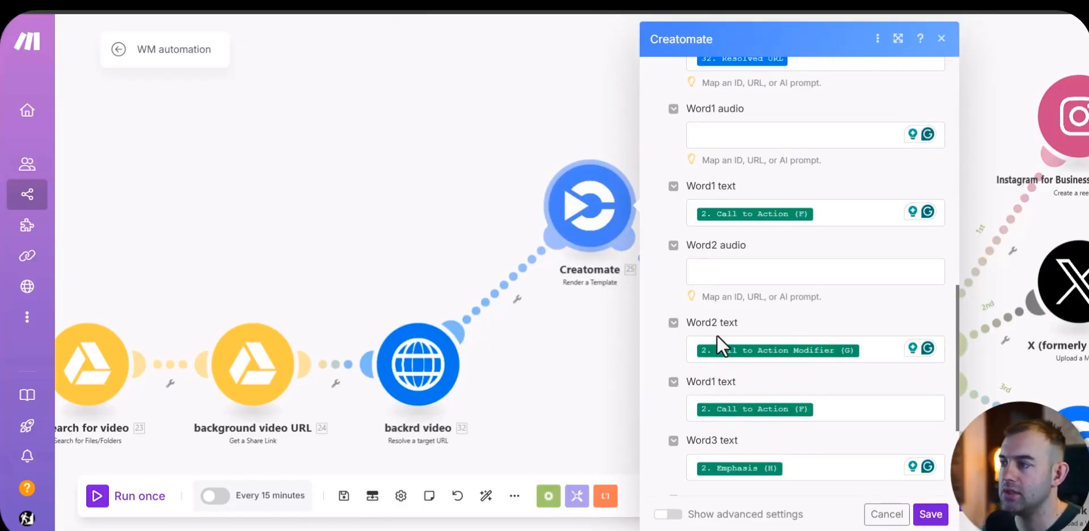
scroll(755, 389, down, 1)
scroll(755, 388, down, 2)
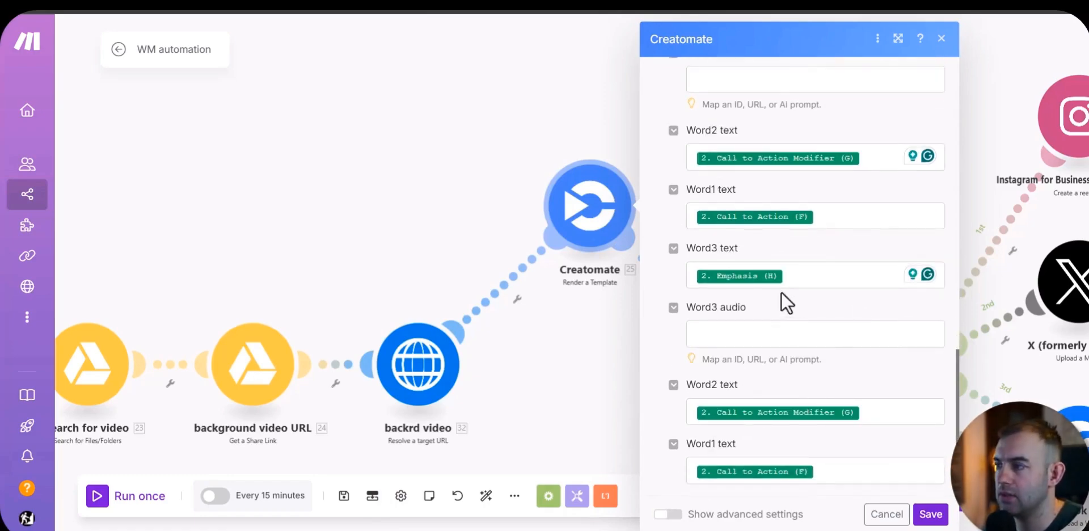
scroll(778, 460, down, 3)
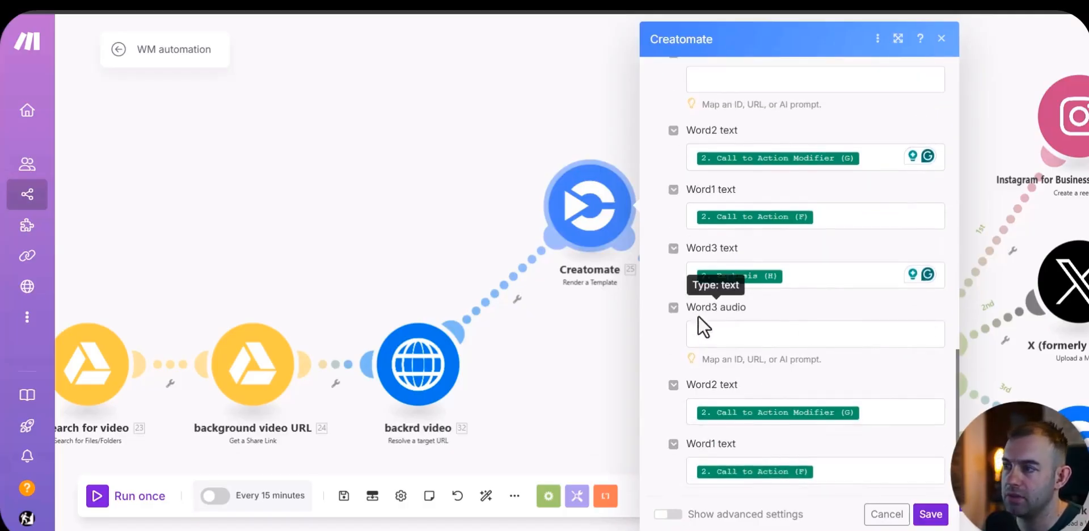
scroll(855, 353, up, 4)
scroll(857, 352, up, 3)
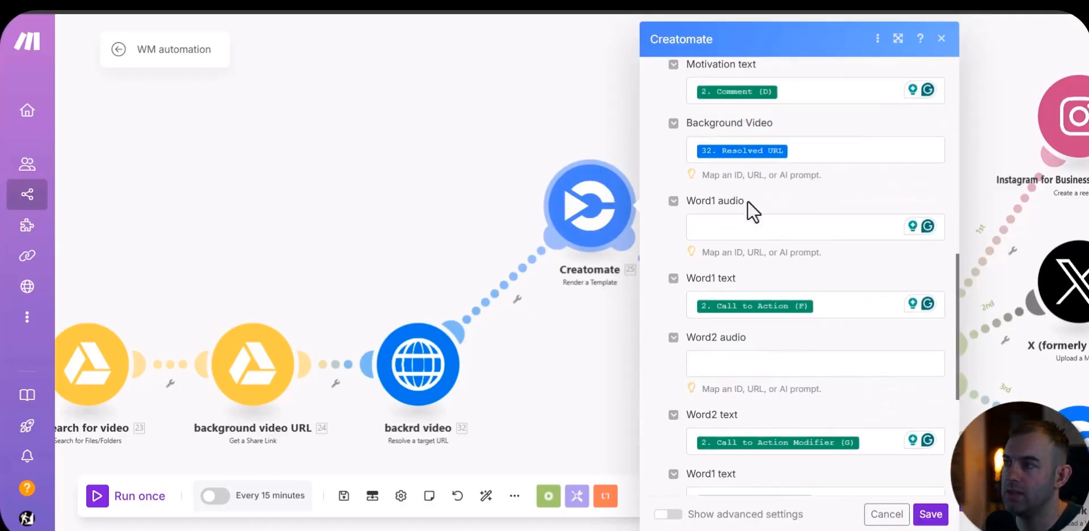
scroll(754, 222, up, 2)
scroll(753, 253, down, 2)
Step: Map the Word1 audio field to the Resolved URL of the word1 module
click(735, 227)
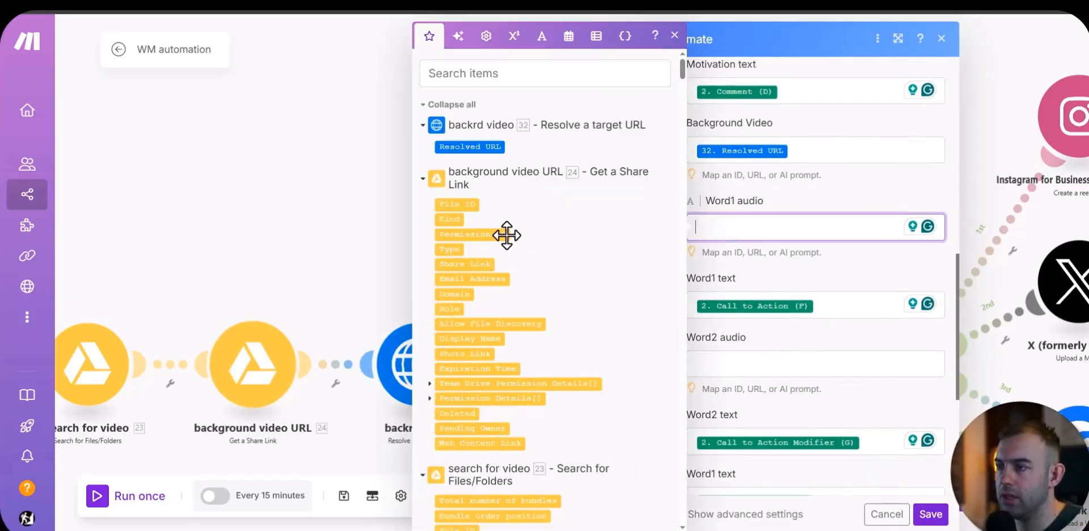
scroll(496, 241, down, 5)
scroll(496, 244, down, 10)
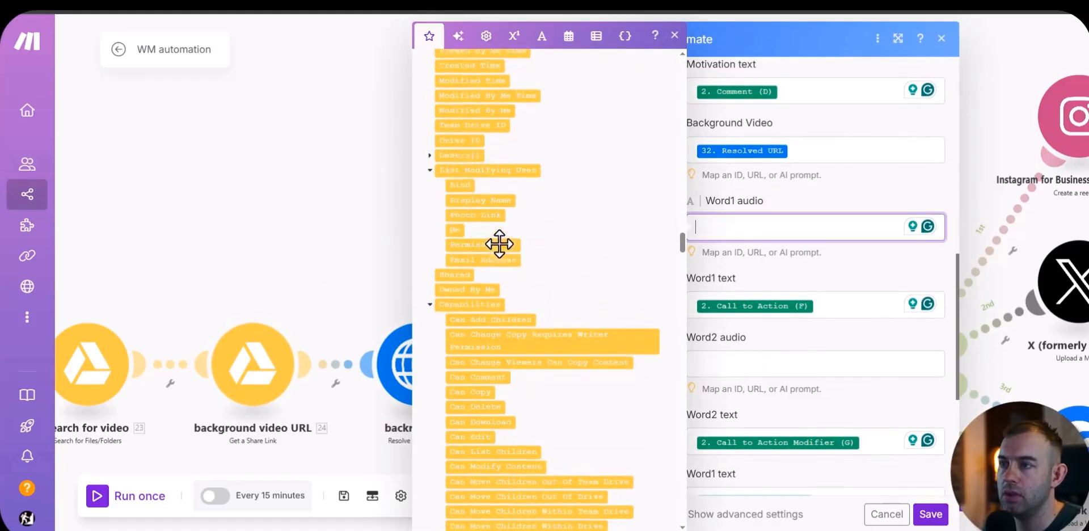
scroll(559, 341, up, 3)
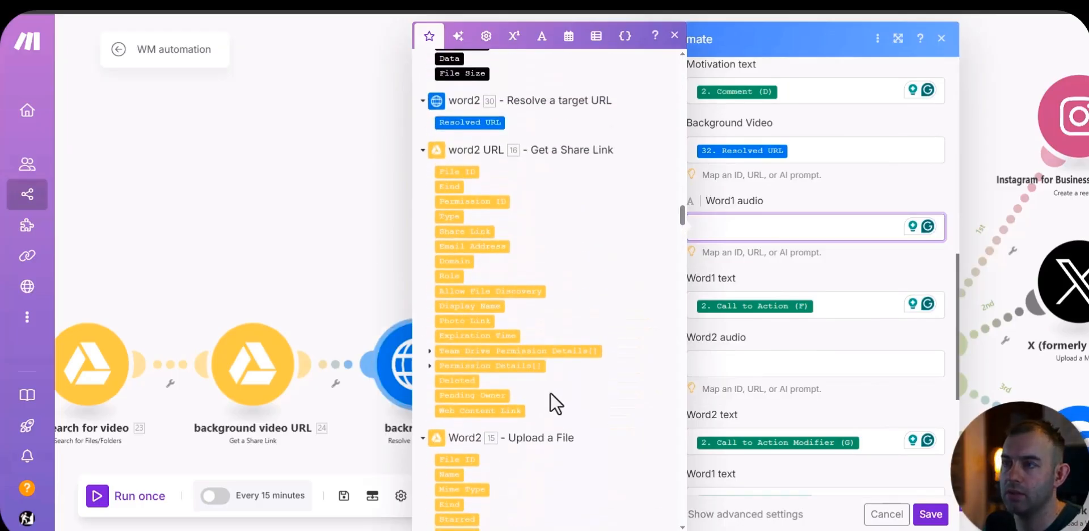
scroll(500, 413, down, 5)
scroll(506, 411, down, 10)
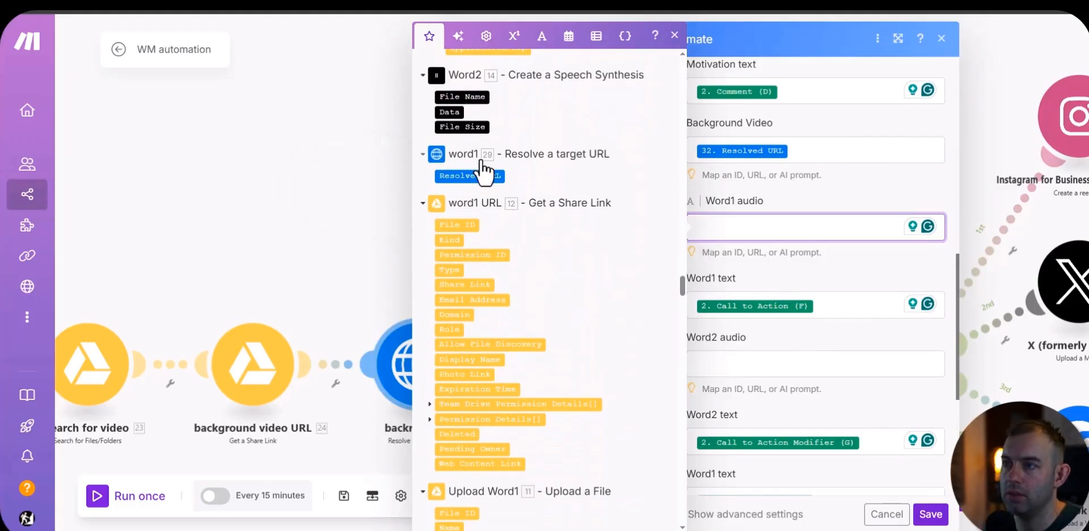
click(471, 176)
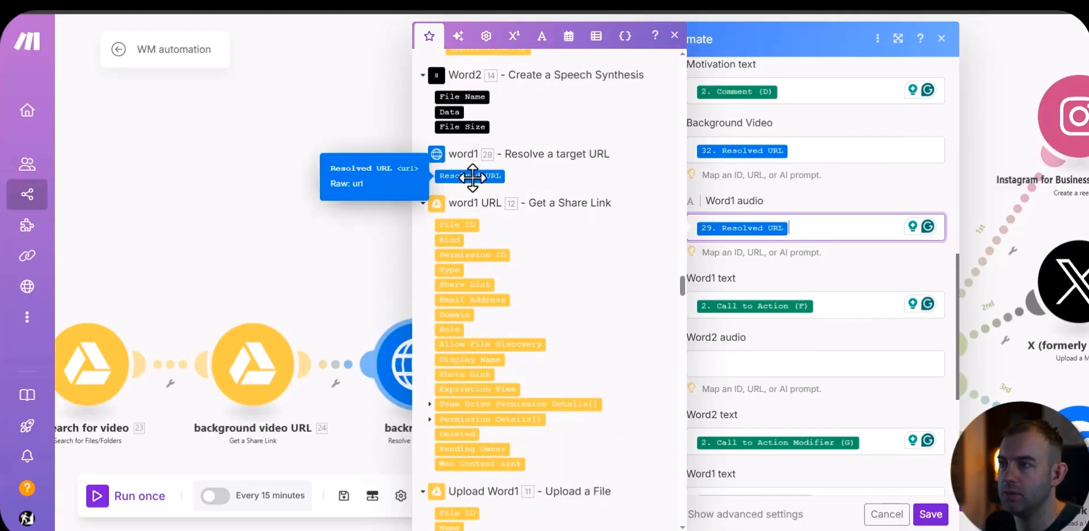
Step: Map the Word2 audio field to the Resolved URL of the word2 module
click(766, 357)
scroll(523, 343, down, 15)
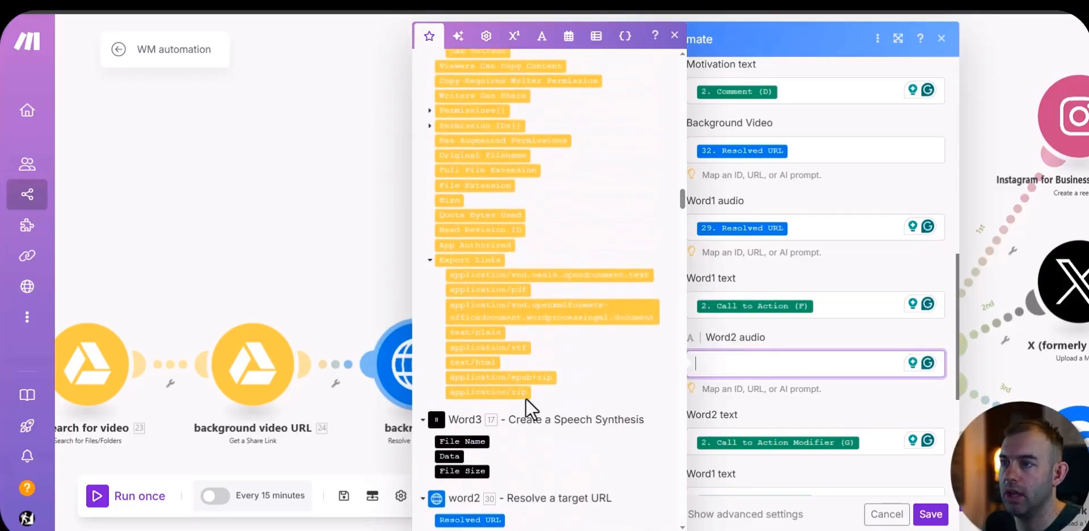
click(470, 349)
scroll(732, 147, down, 4)
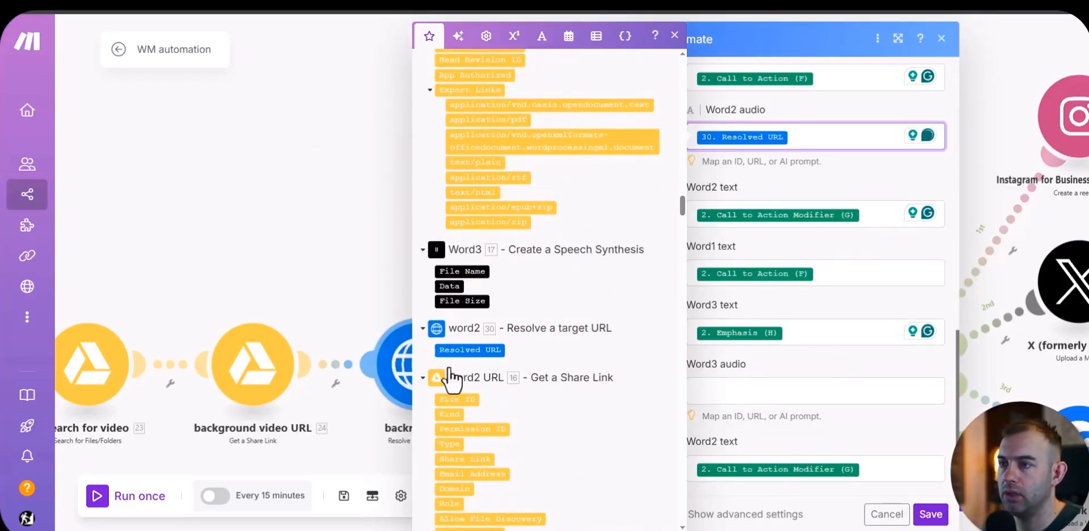
Step: Map the Word3 audio field to the Resolved URL of the word3 module
click(713, 388)
scroll(512, 411, up, 5)
scroll(512, 410, down, 6)
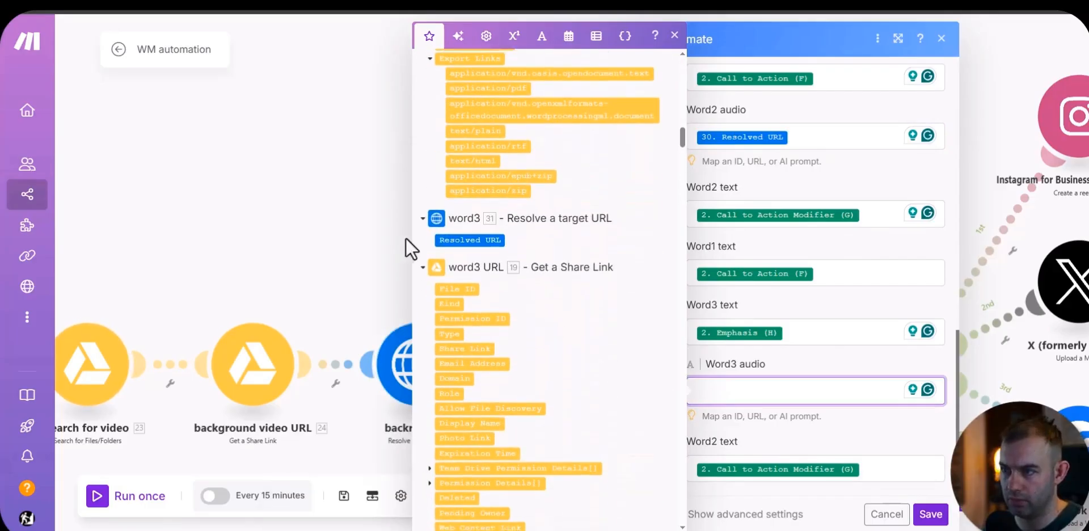
click(465, 240)
click(845, 356)
Step: Check the finished field mappings and save the Creatomate module's settings
scroll(750, 363, up, 15)
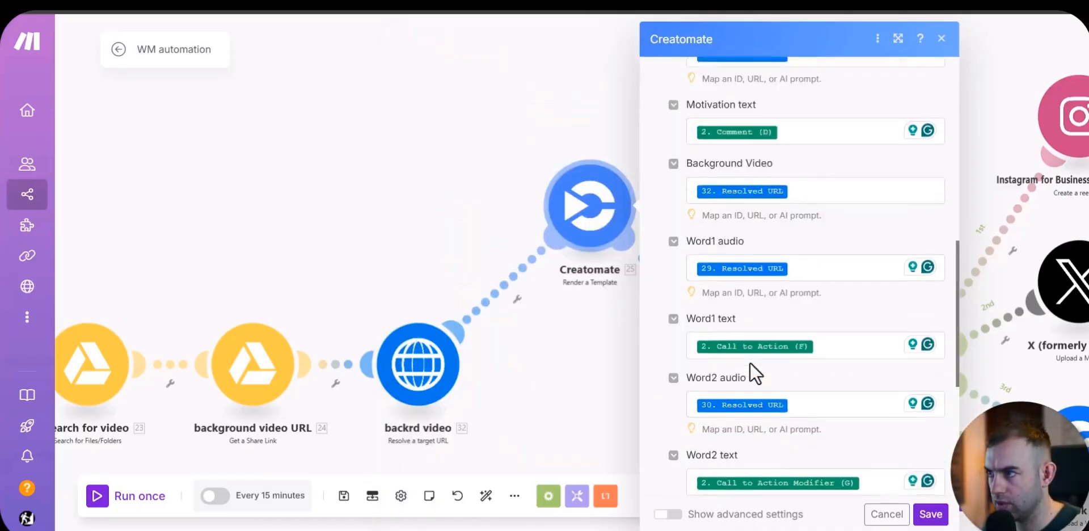
scroll(728, 316, down, 10)
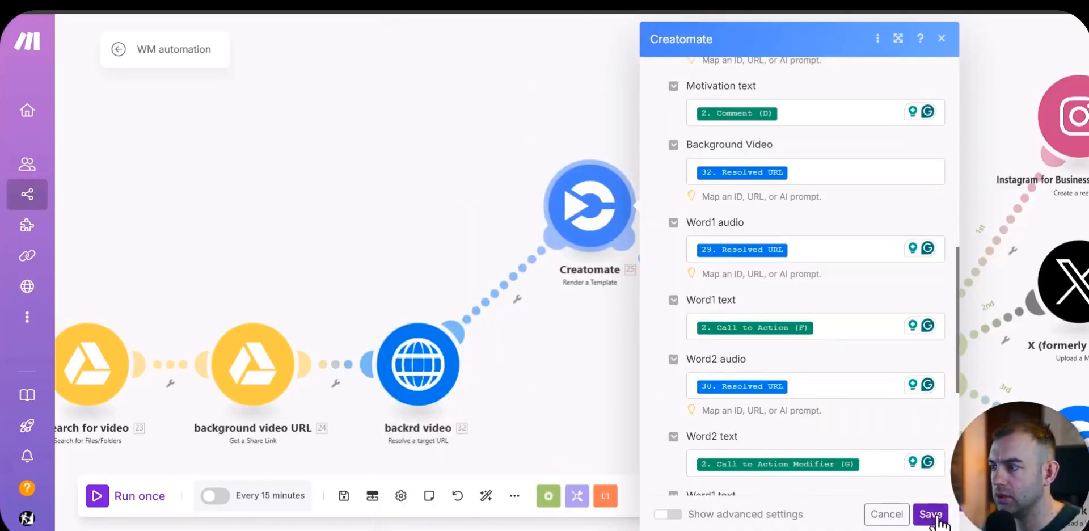
click(931, 514)
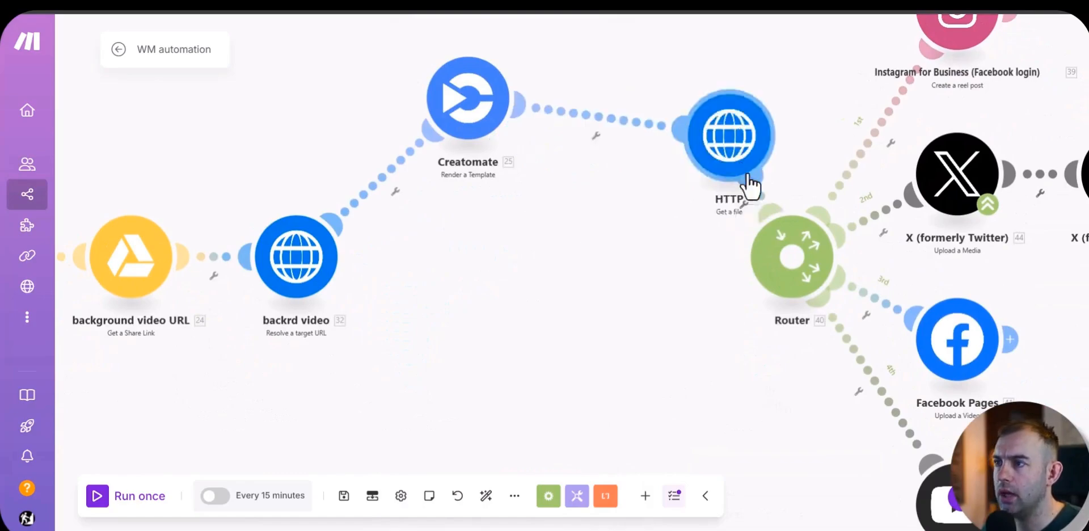
Step: Unlink the HTTP module from the Creatomate module and run the scenario once
click(612, 141)
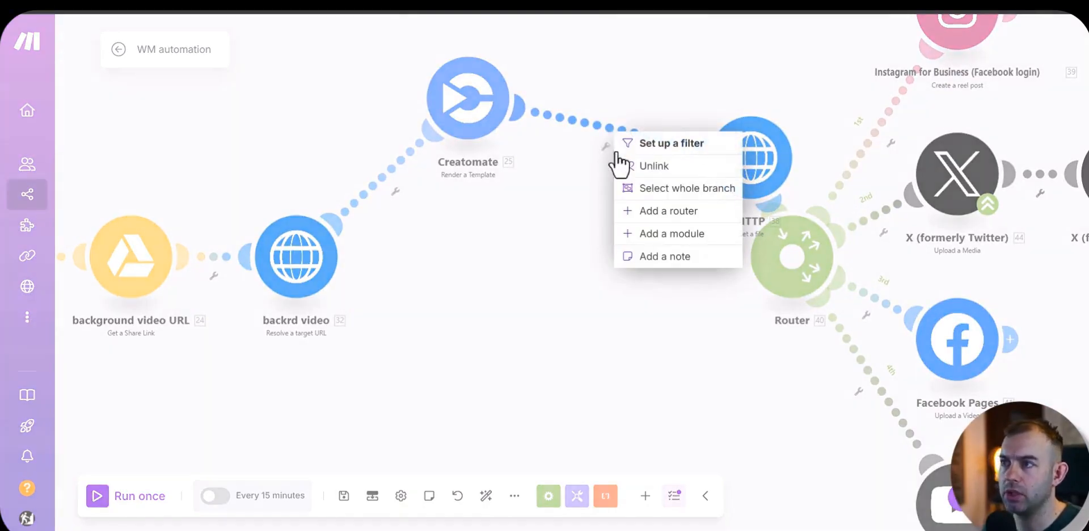
click(658, 165)
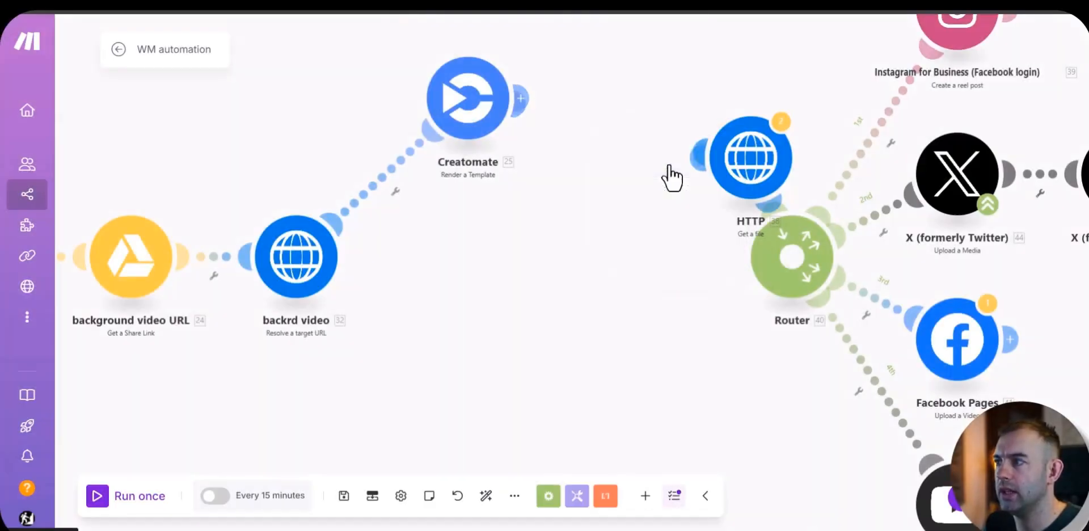
scroll(689, 219, down, 3)
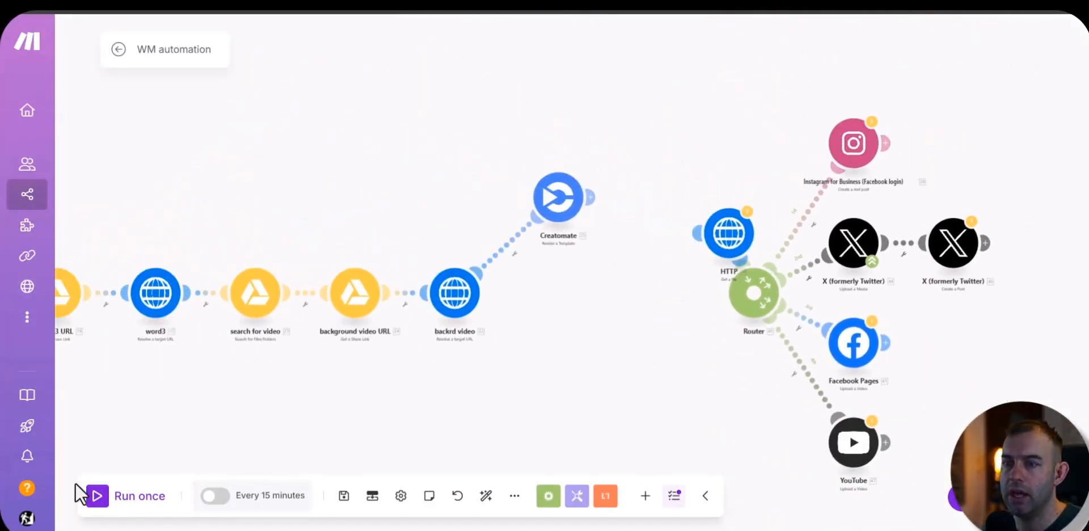
click(97, 495)
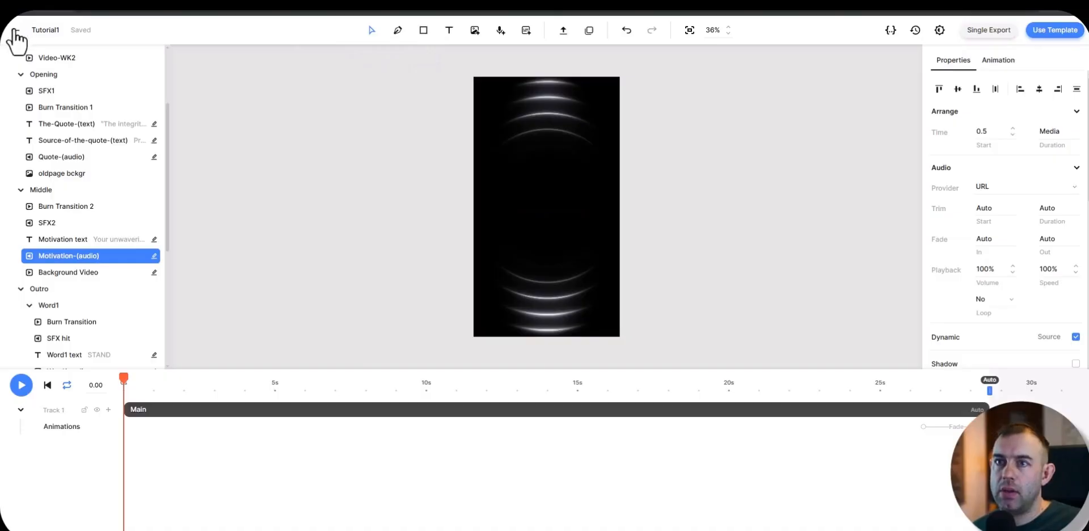
Step: Switch to Creatomate, open the Tutorial1 render in the API Log and play the rendered video
click(15, 30)
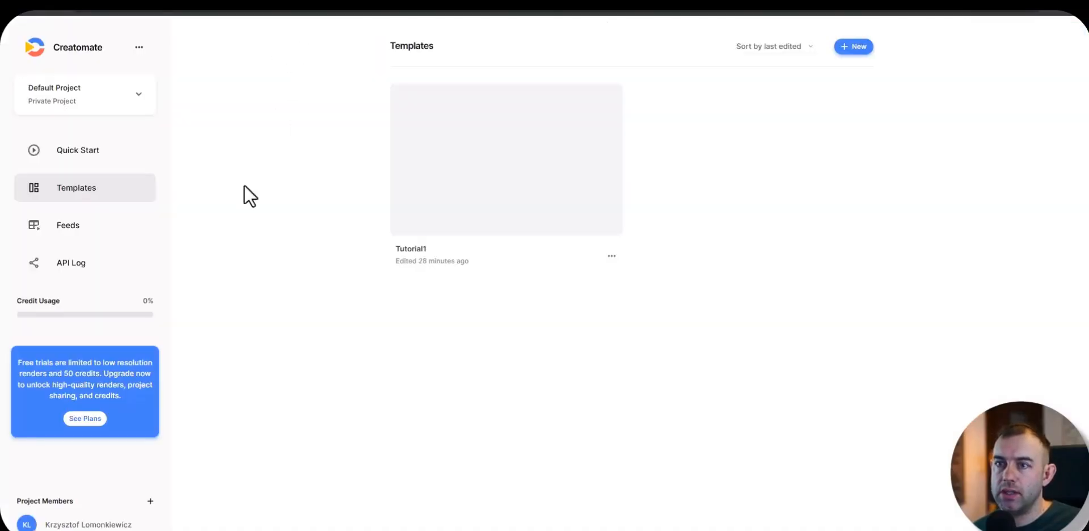
click(69, 267)
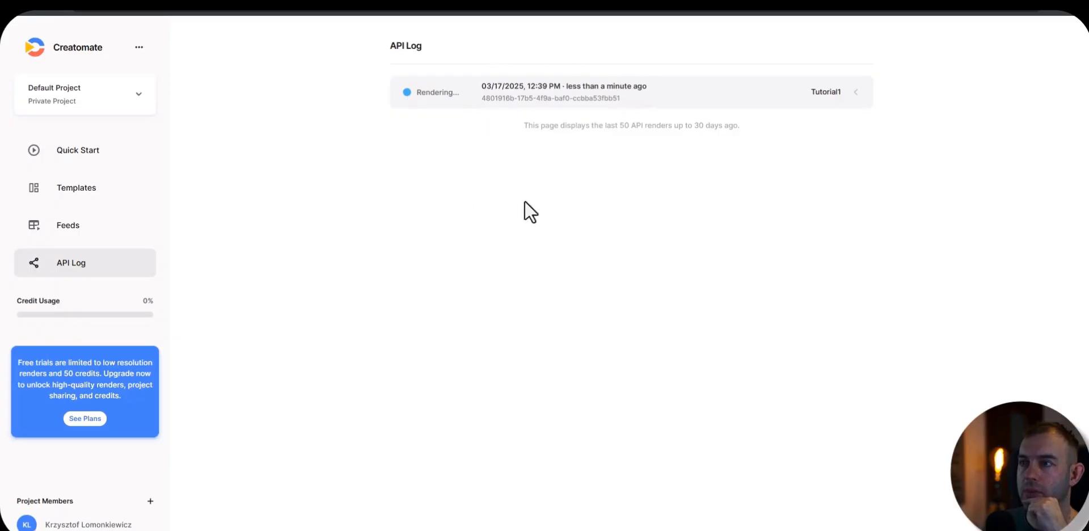
click(519, 104)
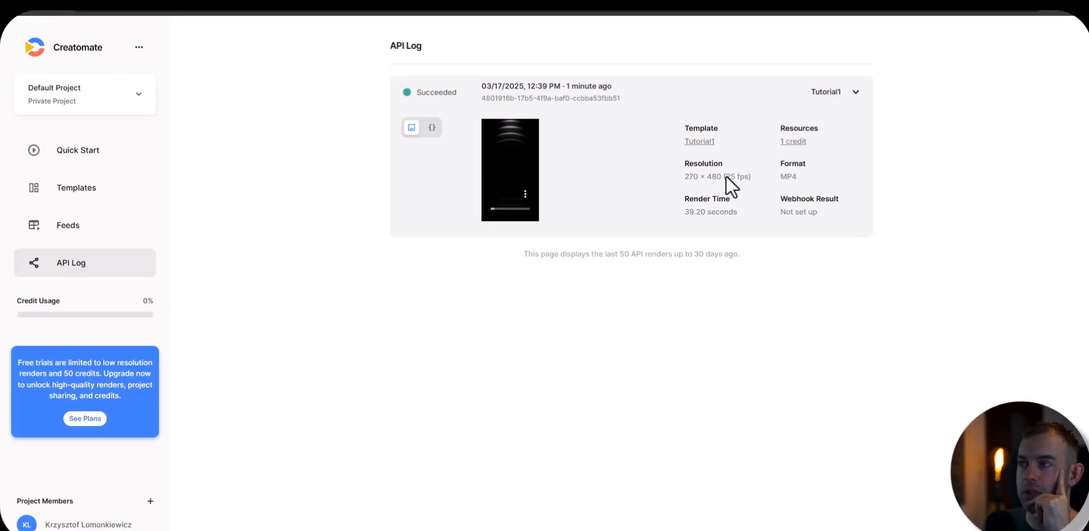
click(510, 149)
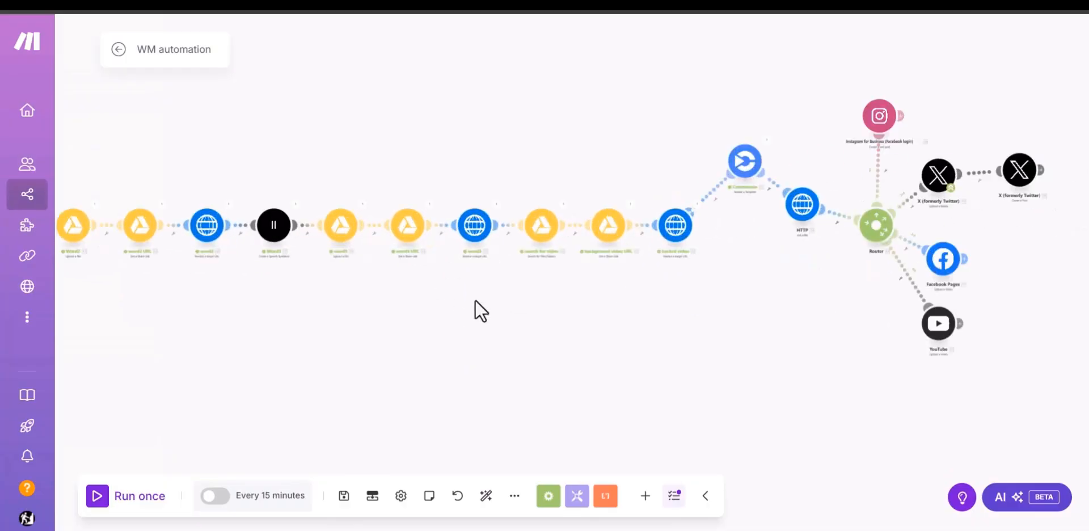
Step: Switch back to Make and move the search for video and background video URL modules above the scenario's main row
scroll(475, 311, up, 5)
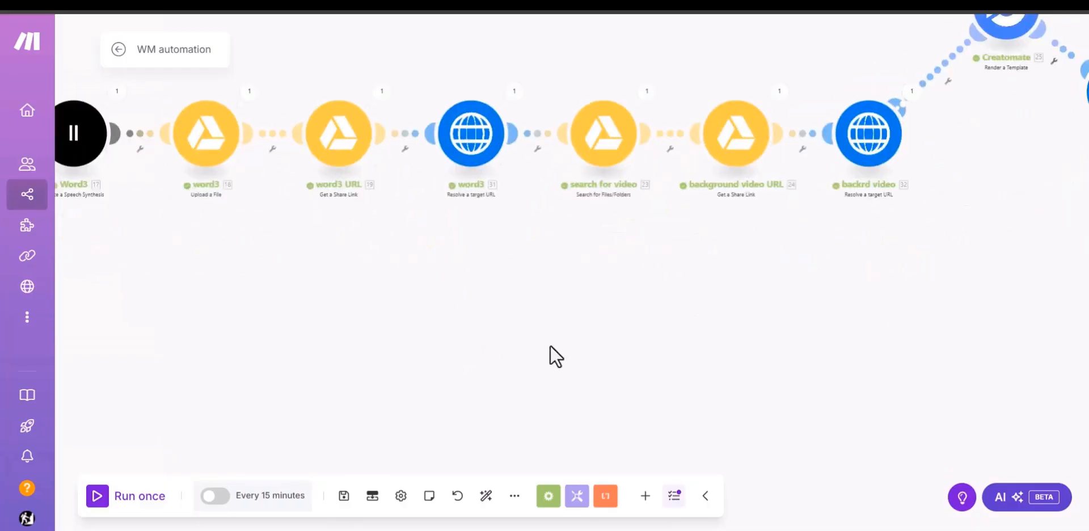
scroll(568, 244, right, 3)
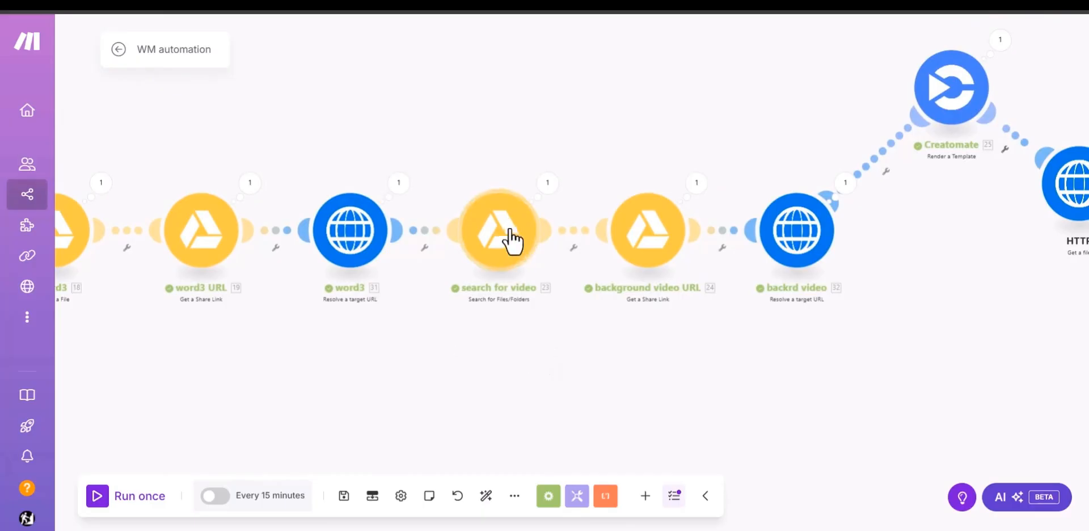
drag(511, 240, 509, 99)
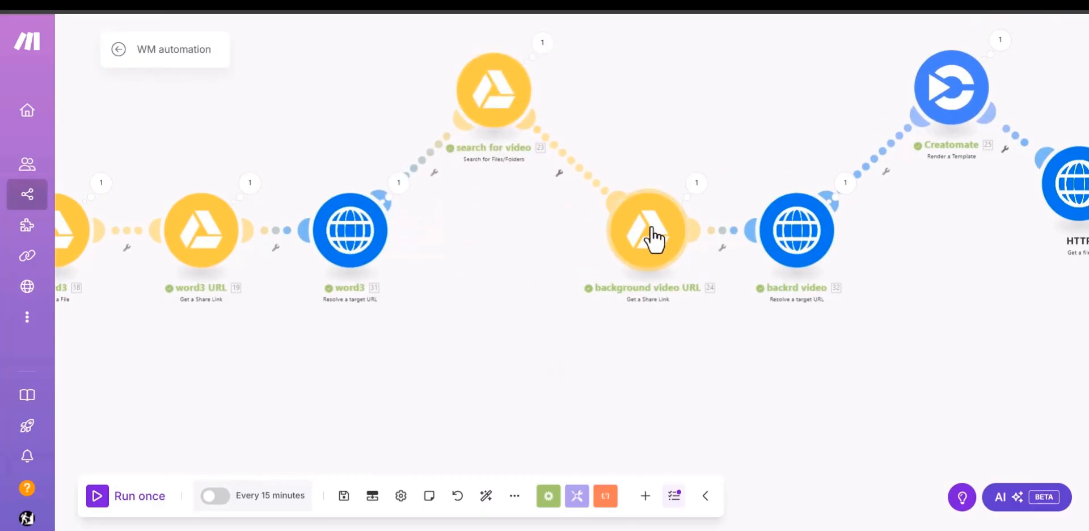
drag(652, 236, 653, 105)
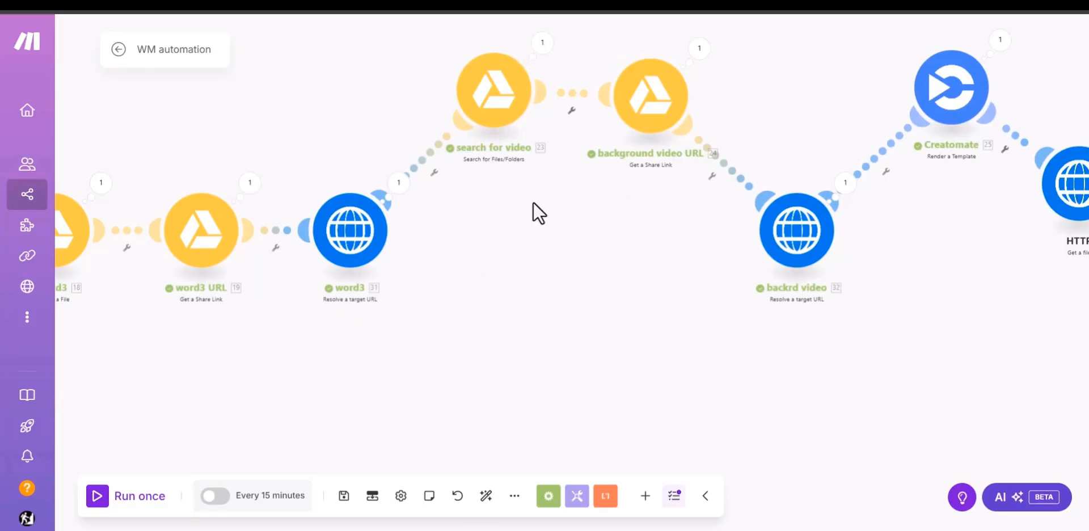
Step: Open the Pexels website in a new tab and search its free videos for "family"
key(ctrl+Tab)
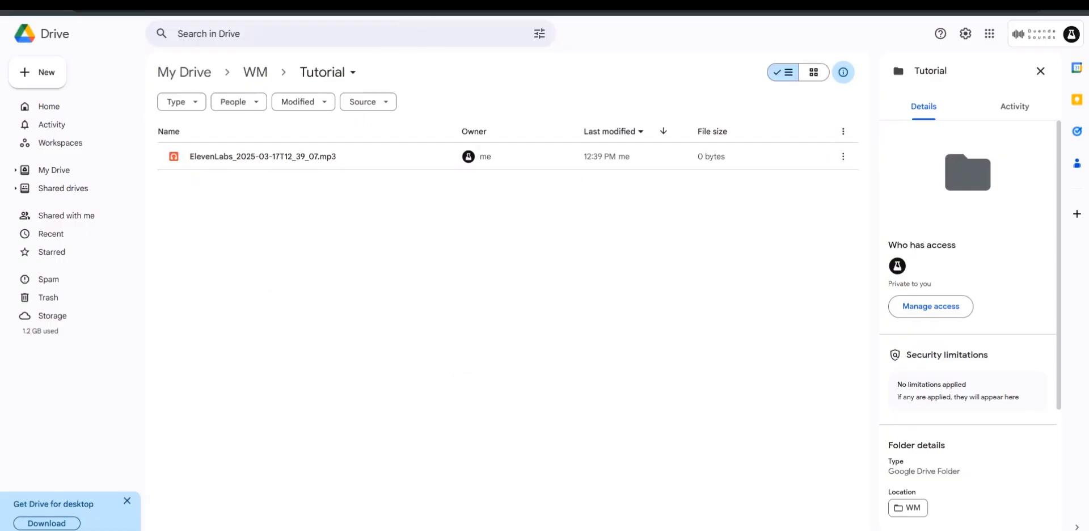
key(ctrl+t)
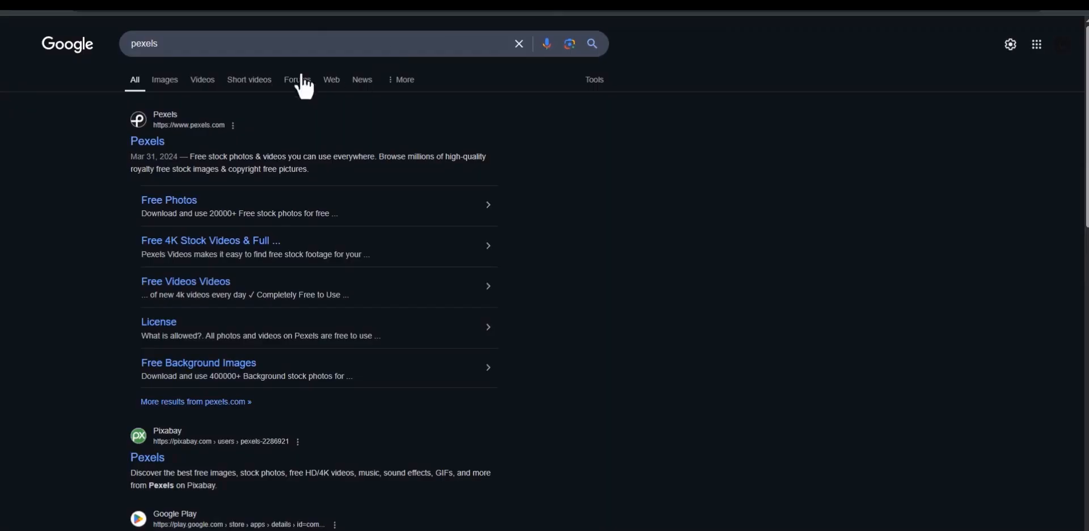
click(148, 141)
click(405, 259)
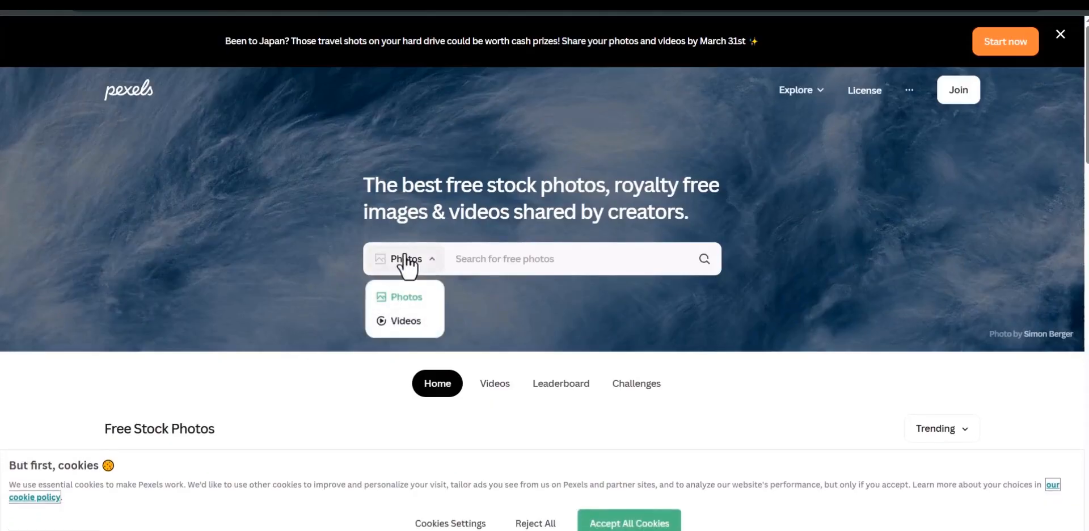
click(405, 328)
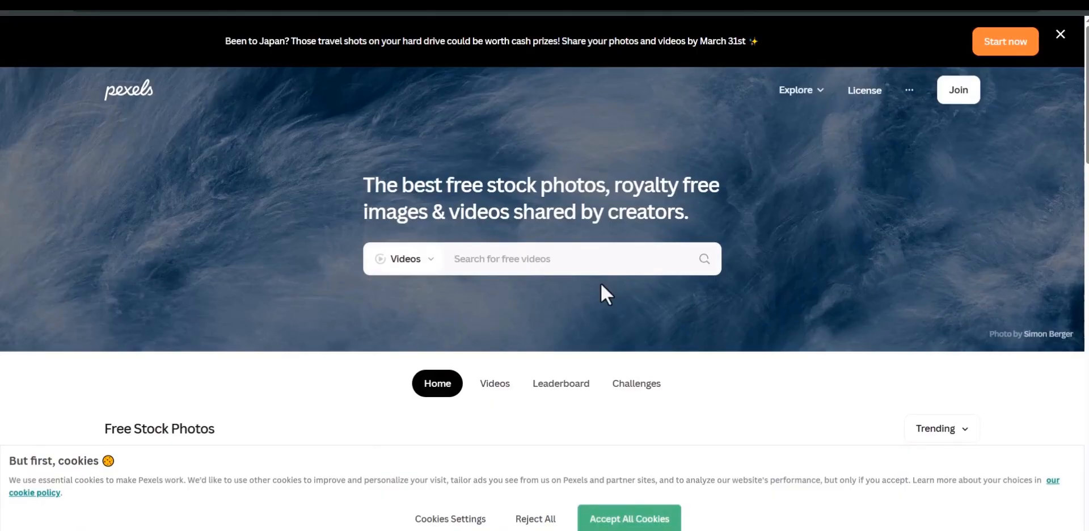
text(family)
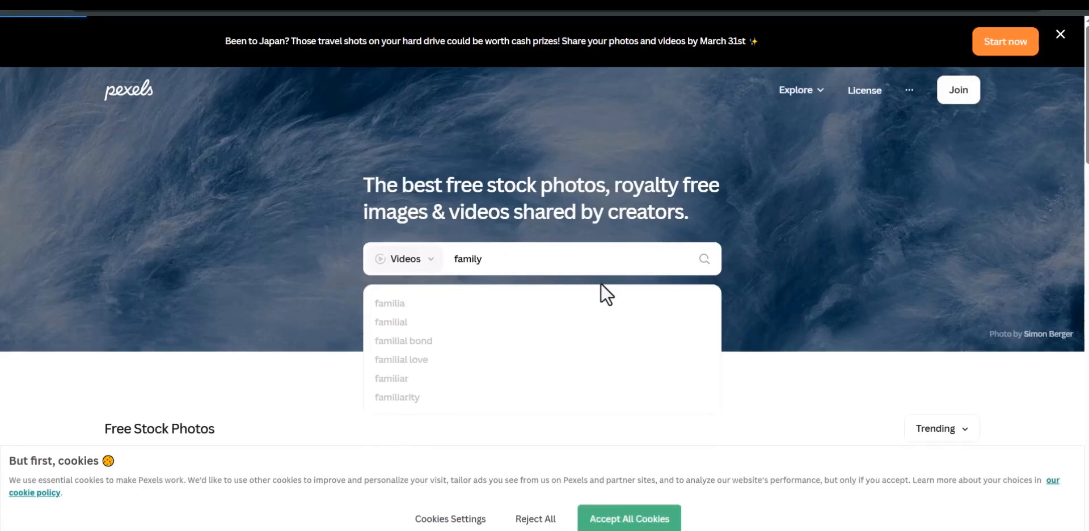
key(Return)
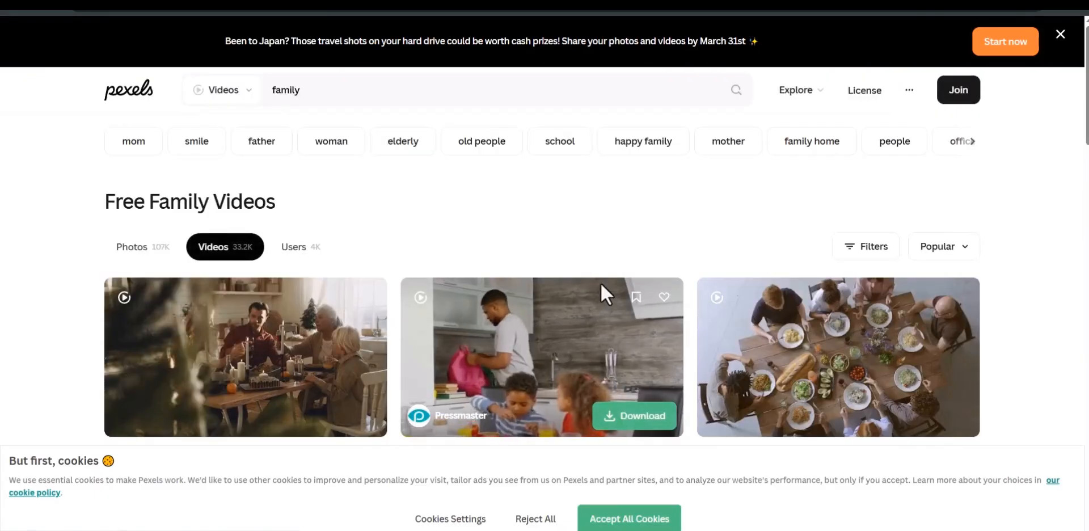
Step: Filter the family video results to Vertical orientation and browse them
click(866, 246)
click(325, 294)
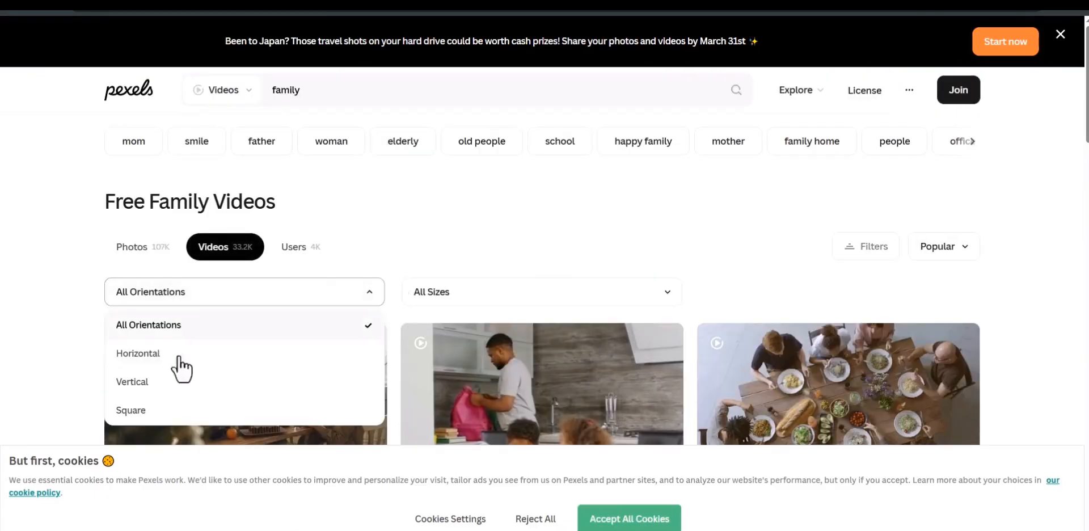
click(170, 381)
scroll(49, 236, down, 3)
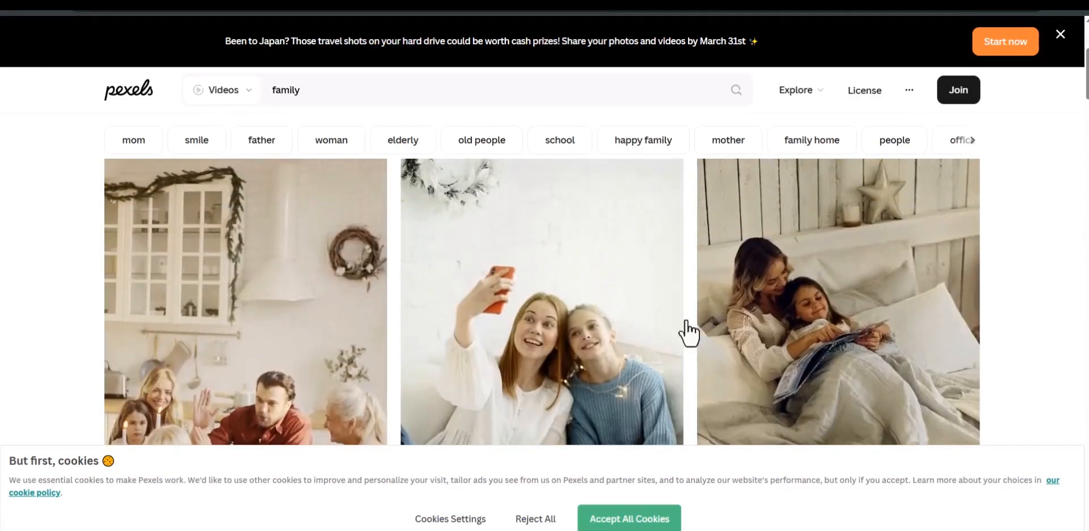
Step: Preview the vertical clip of a woman and girl reading in bed, and close it
click(704, 318)
scroll(418, 273, down, 1)
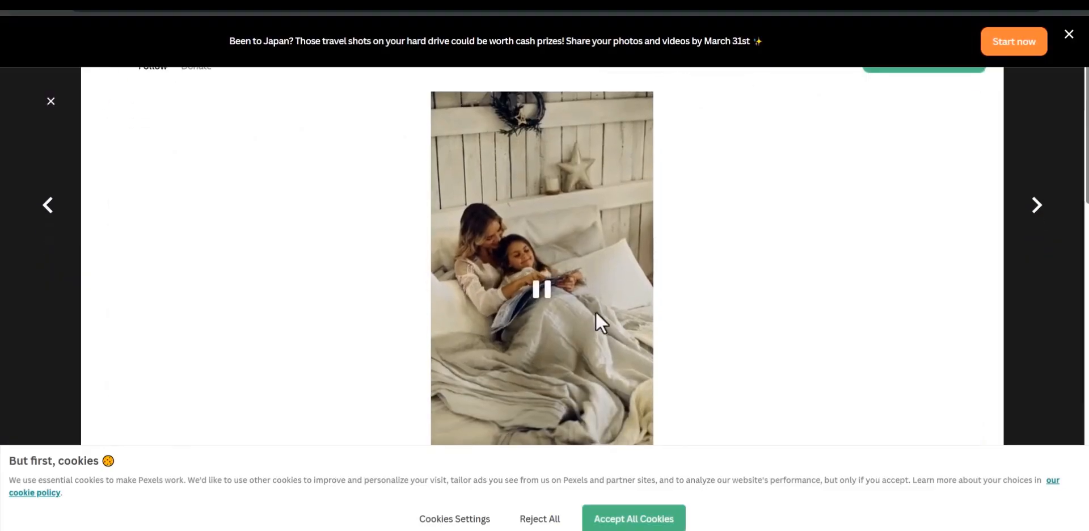
scroll(641, 256, down, 2)
scroll(642, 268, up, 3)
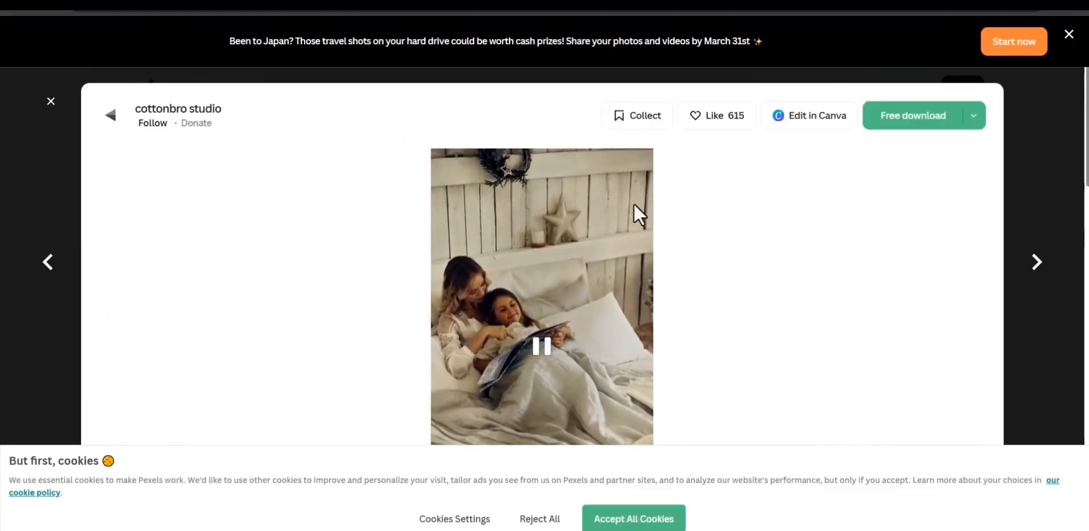
scroll(652, 232, down, 2)
scroll(624, 261, up, 1)
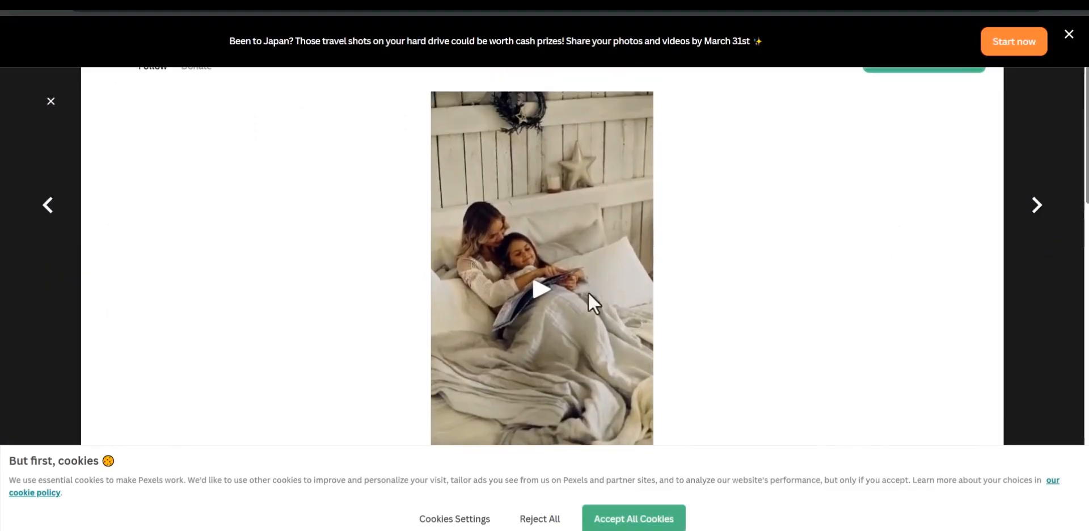
click(51, 102)
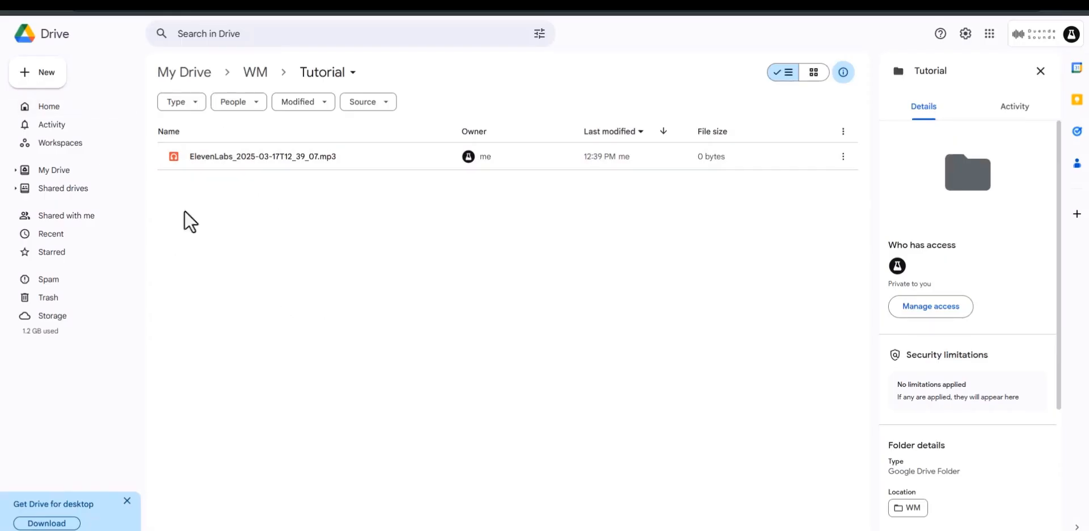
Step: Return to the Make scenario and examine the search for video module's folder, query and search options
key(alt+Tab)
click(404, 208)
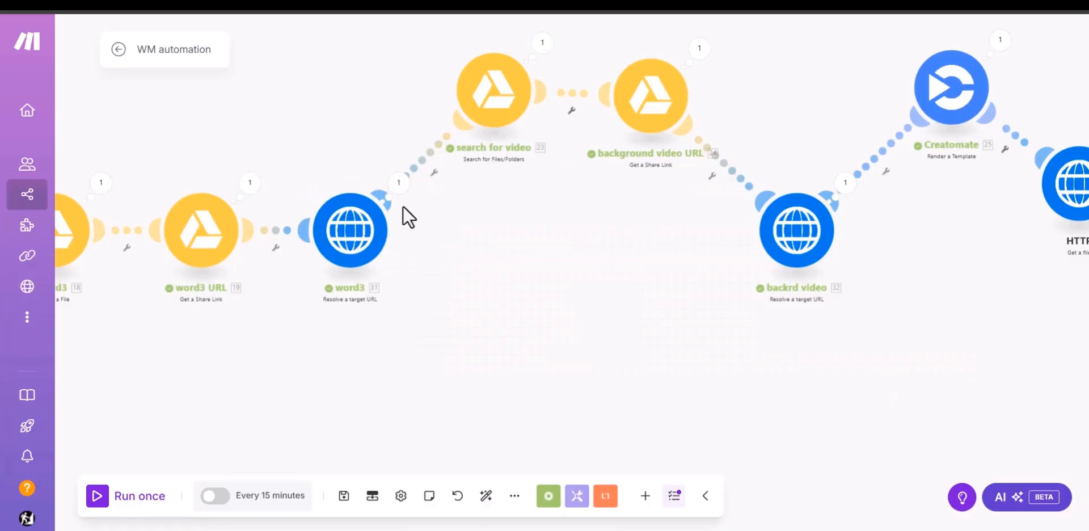
click(485, 119)
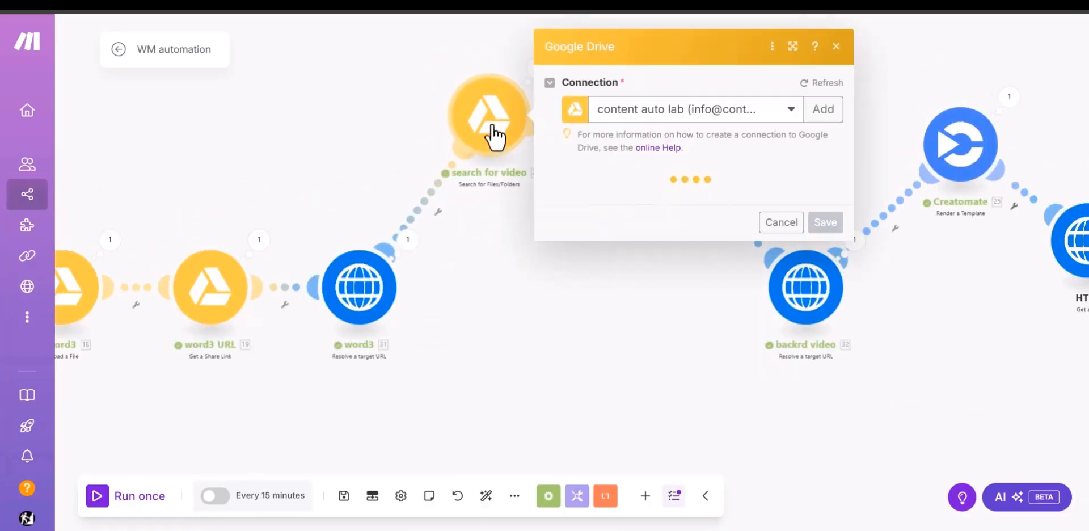
scroll(626, 336, down, 3)
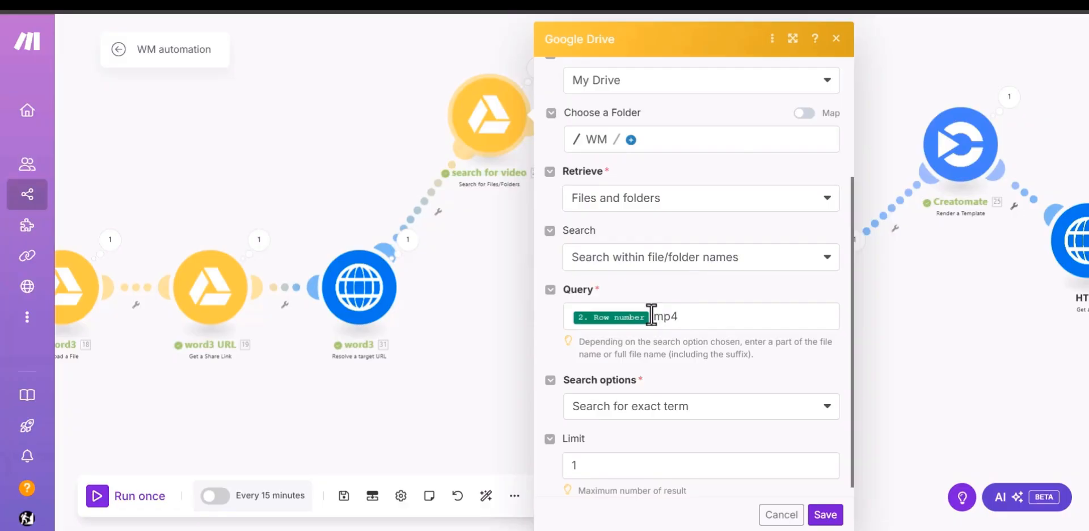
Step: Leave the module's settings, switch to the tutorial spreadsheet and examine row 25, the Generosity entry
click(510, 325)
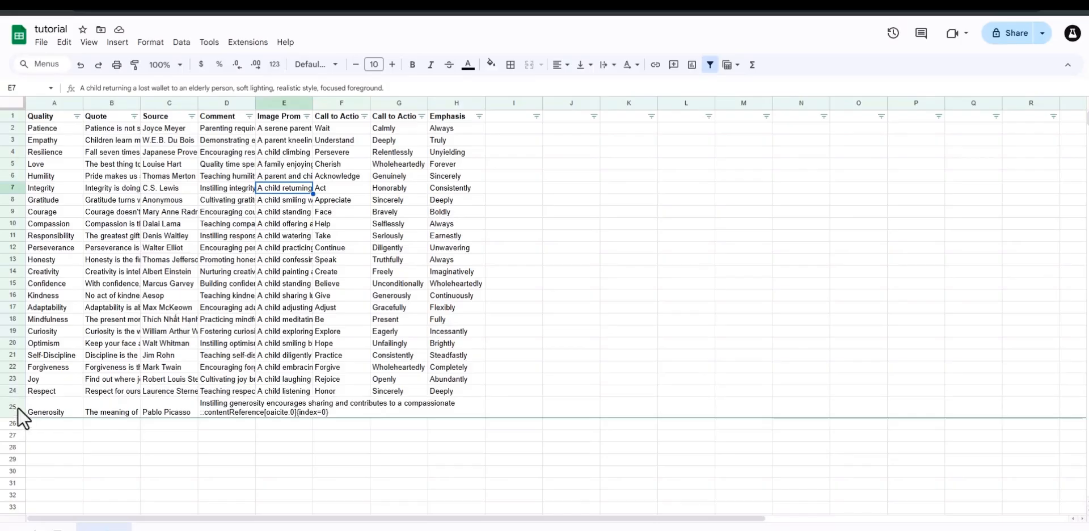
click(14, 408)
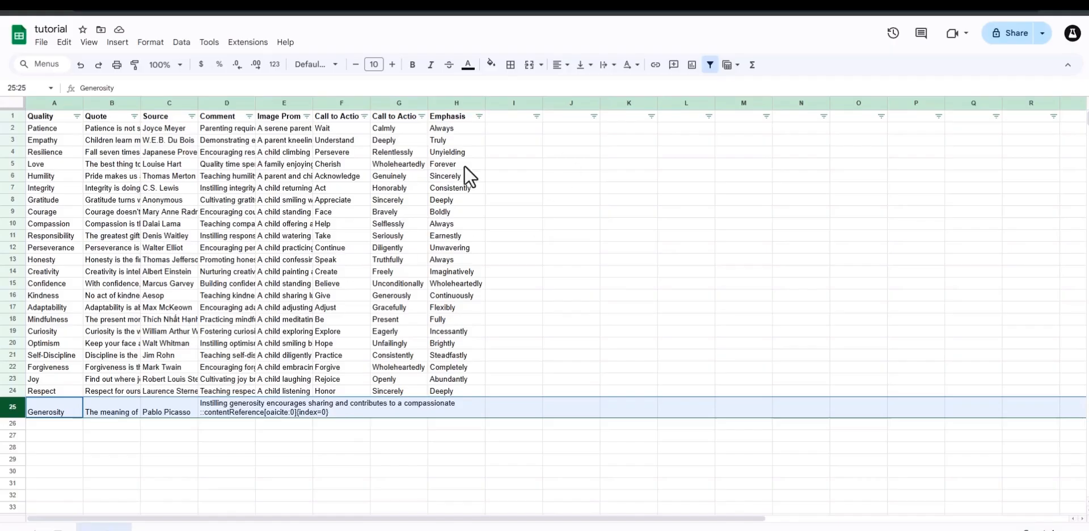
click(68, 212)
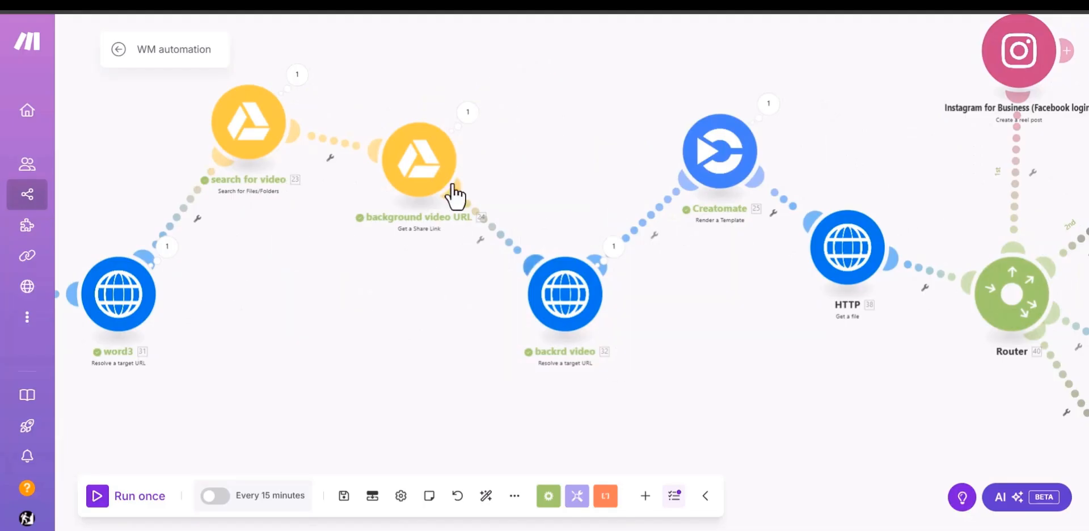
Step: Rearrange the search for video, background video URL and Creatomate modules so they sit above the HTTP modules in Make
drag(450, 194, 408, 166)
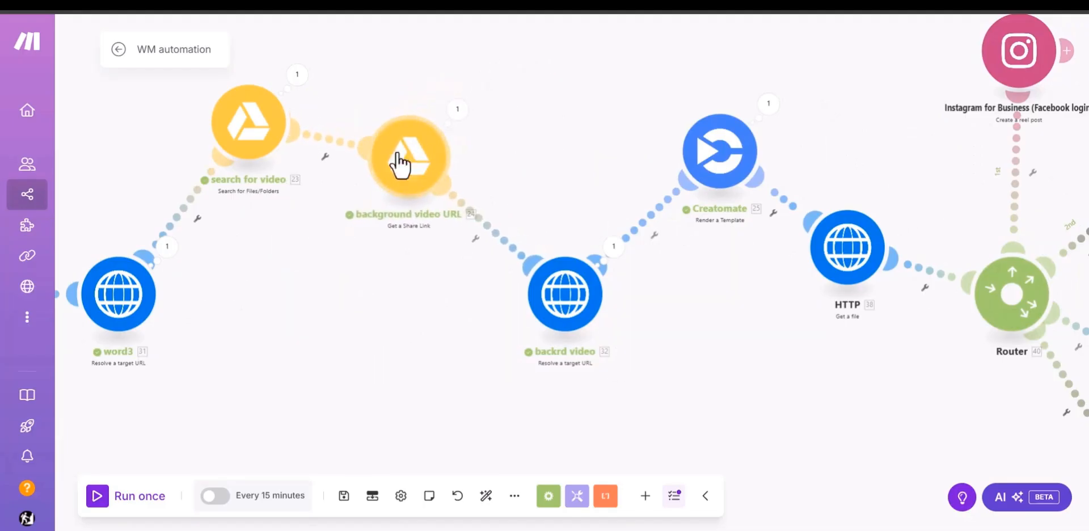
drag(237, 137, 239, 120)
drag(377, 168, 448, 156)
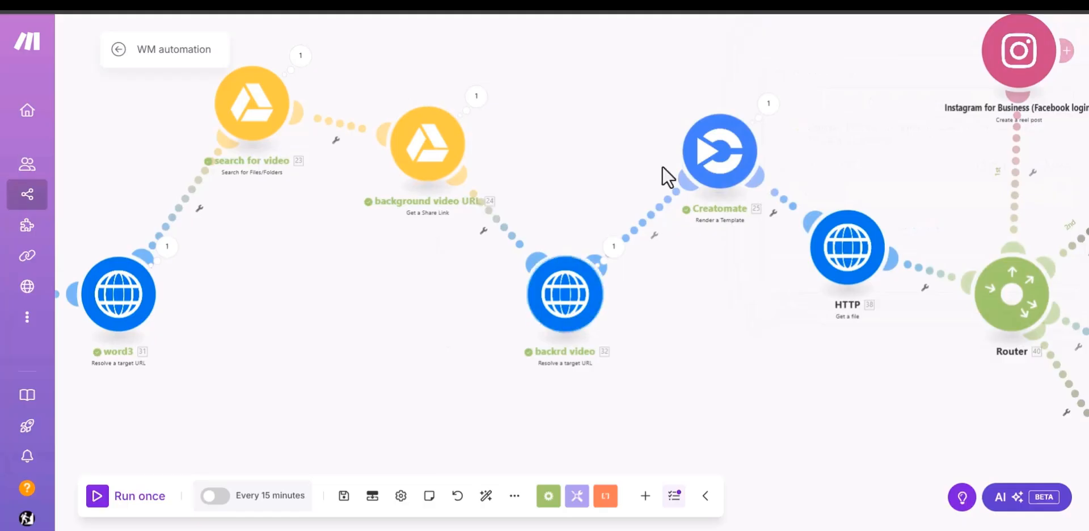
drag(735, 160, 671, 137)
Step: Move the Instagram for Business module farther up from the Router, above the X modules
drag(761, 316, 425, 340)
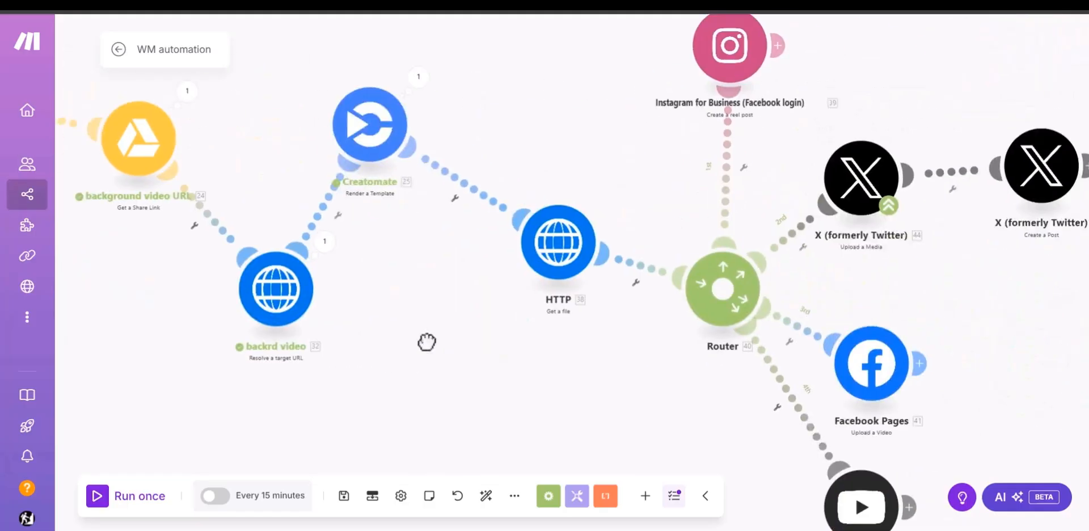
drag(539, 149, 418, 284)
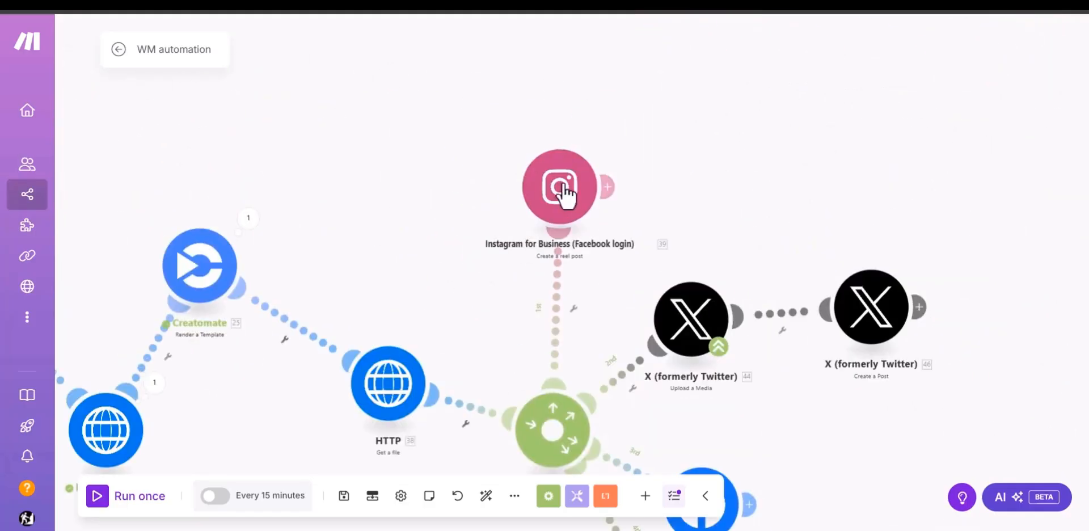
drag(561, 185, 655, 120)
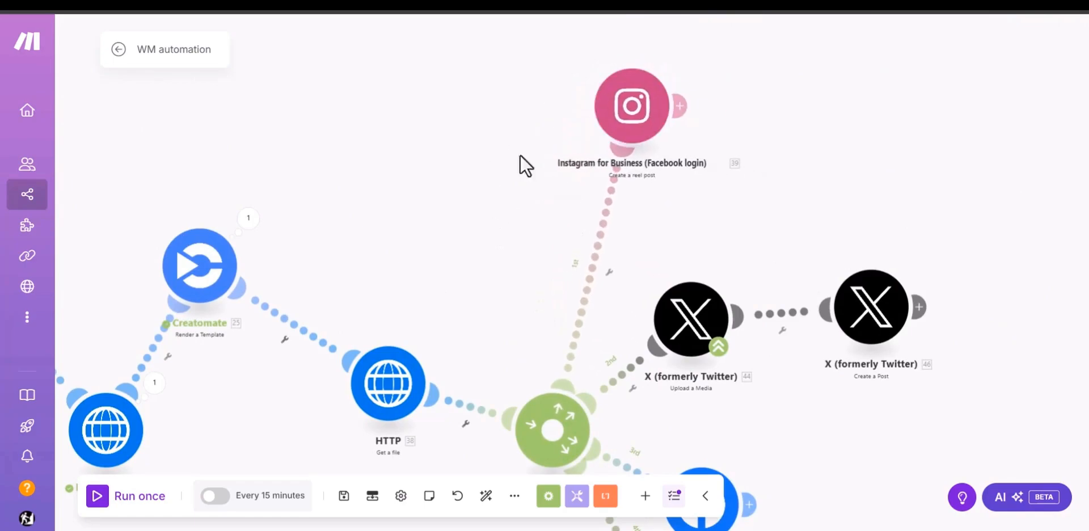
Step: Examine the connection, page and Video URL in the Instagram for Business module's settings, reopening them after nudging the module
click(644, 111)
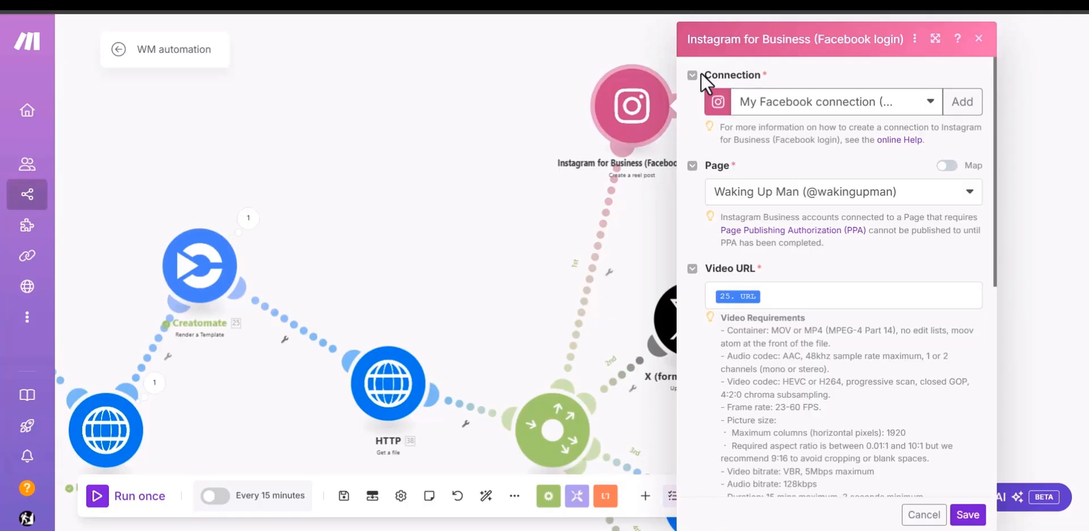
click(502, 214)
drag(643, 111, 624, 125)
click(624, 124)
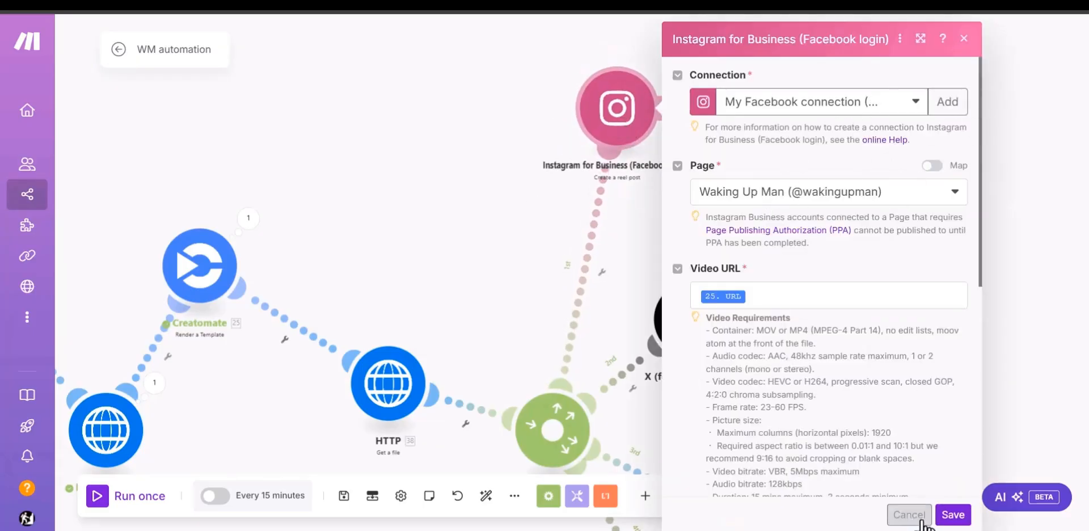
Step: Check the Instagram Caption mapping against the Google Sheets items and close the settings without saving
scroll(858, 245, down, 5)
click(806, 200)
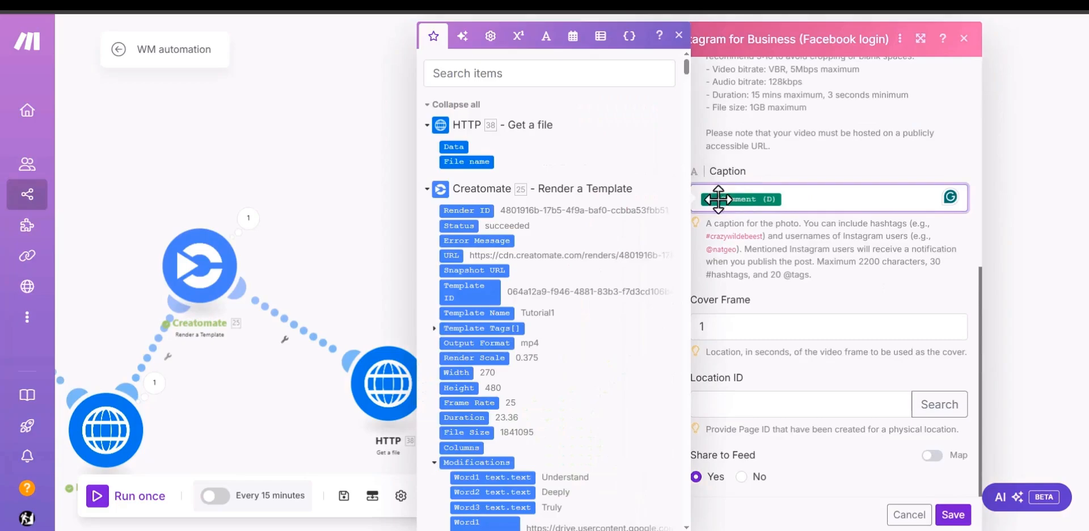
scroll(517, 371, down, 10)
scroll(505, 386, down, 6)
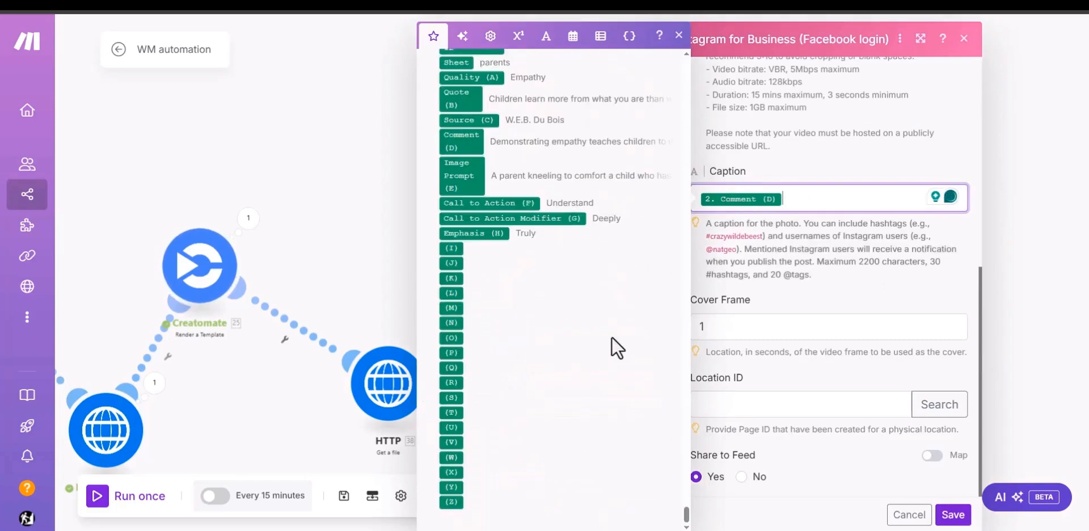
scroll(489, 311, up, 2)
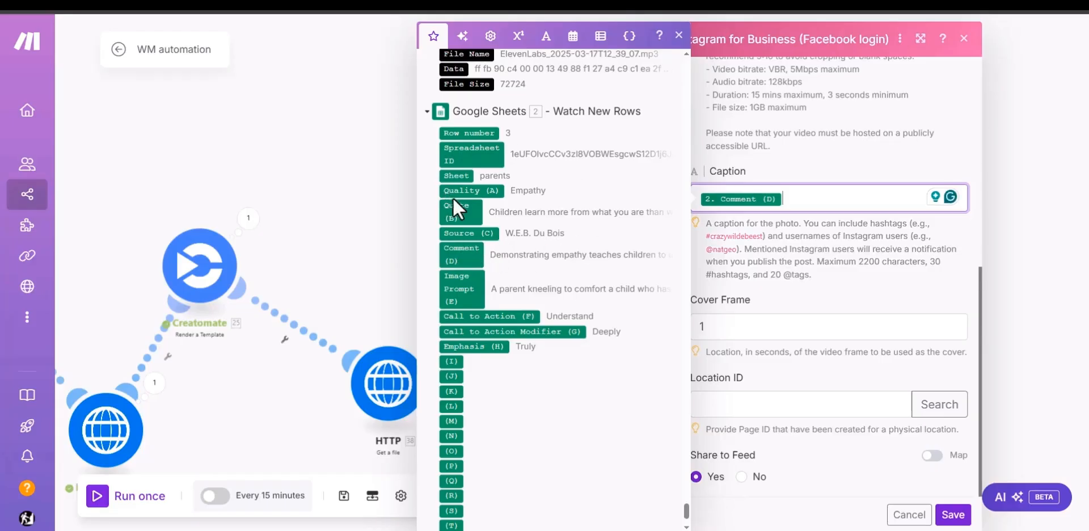
click(921, 517)
Step: Open the Facebook Pages module's settings and move the HTTP Get a file module lower, below the Router's level
drag(803, 206, 748, 27)
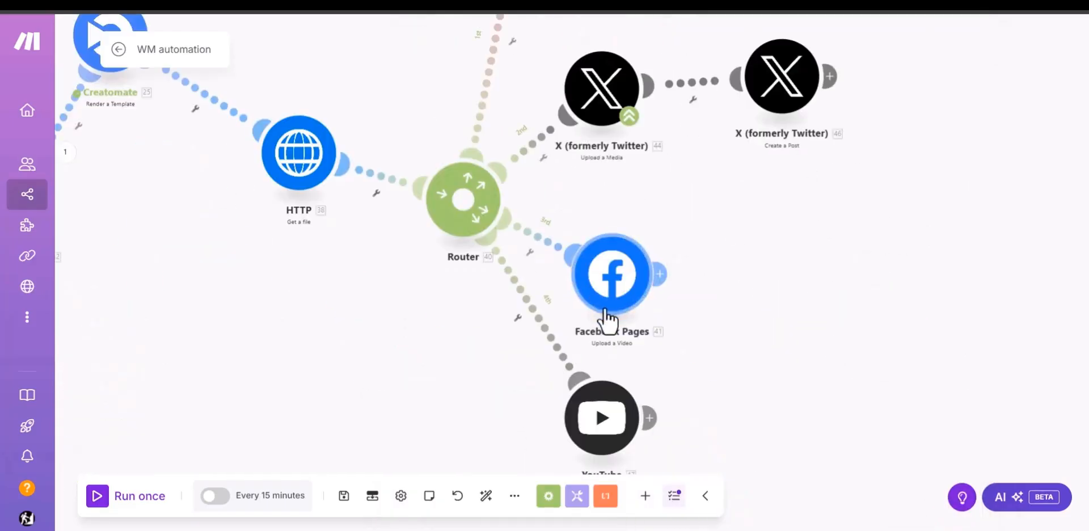
click(613, 284)
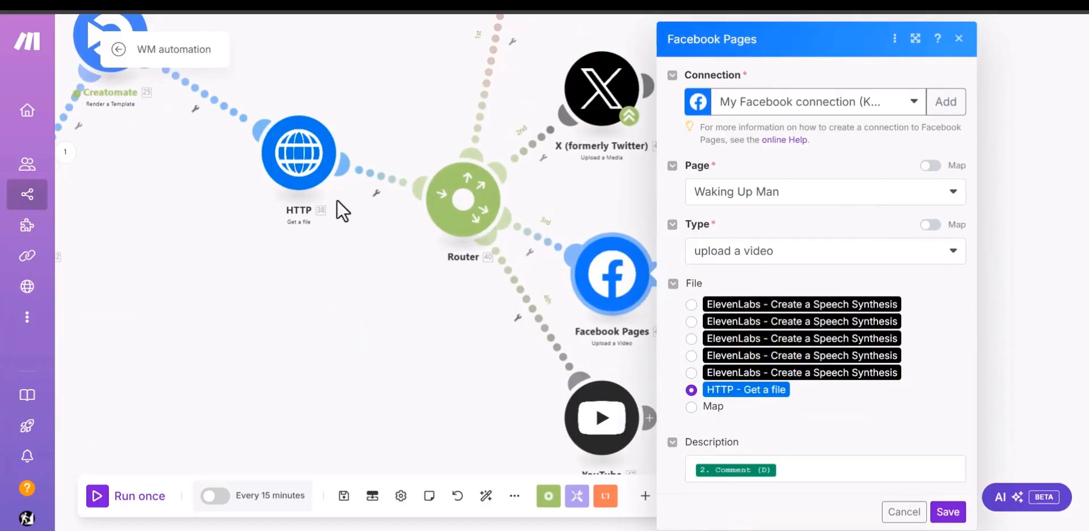
drag(299, 210, 345, 365)
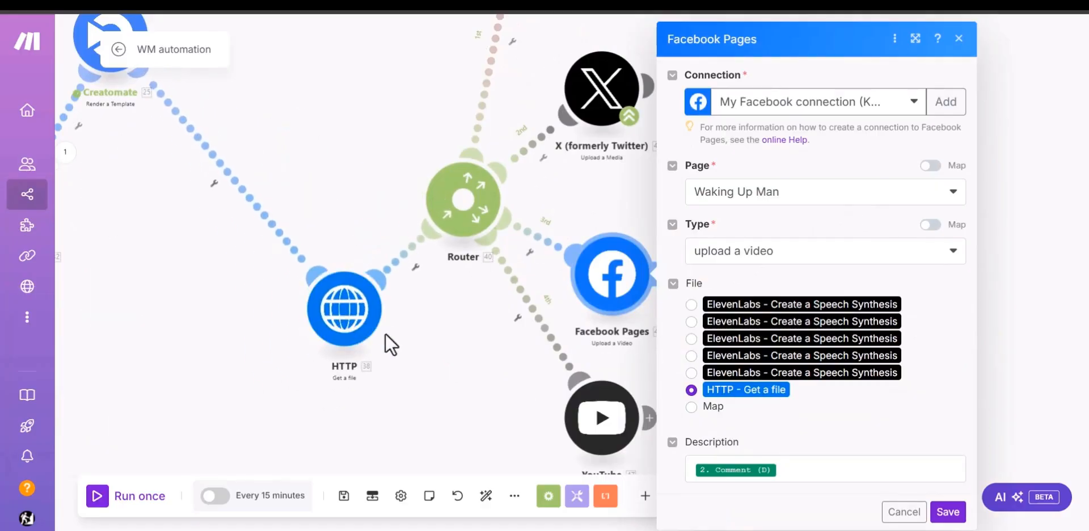
Step: Check the Facebook Pages module's Description mapping against the available items and close the settings without saving
click(789, 470)
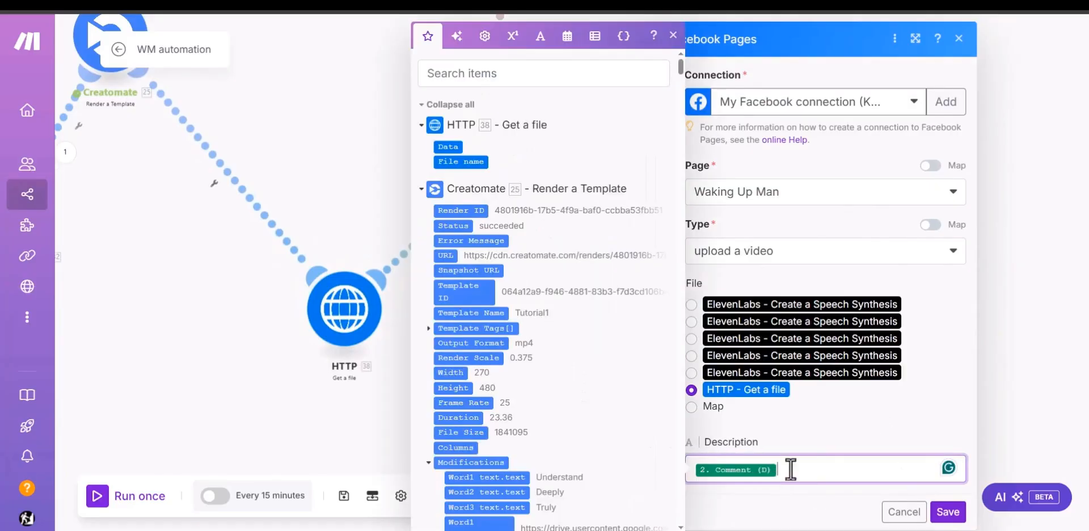
scroll(581, 403, down, 5)
scroll(584, 403, down, 5)
click(904, 511)
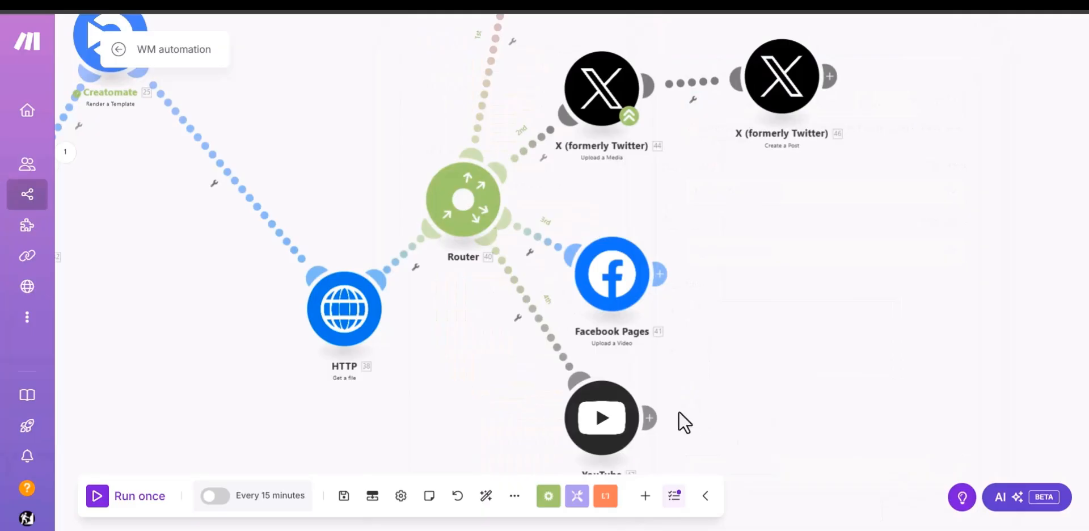
Step: Place the YouTube module to the right of Facebook Pages and check the Title mapping in its settings
click(817, 286)
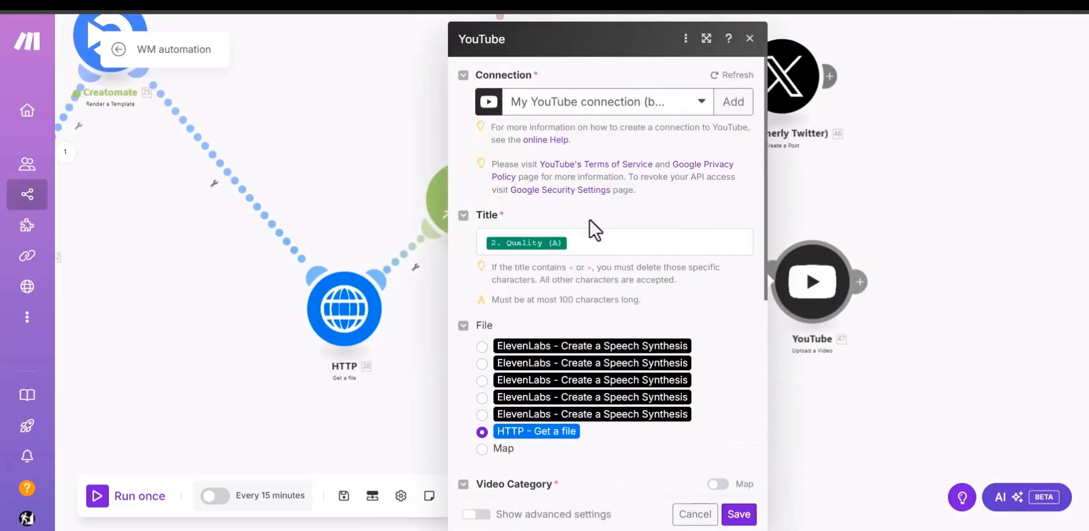
click(593, 241)
scroll(826, 292, down, 15)
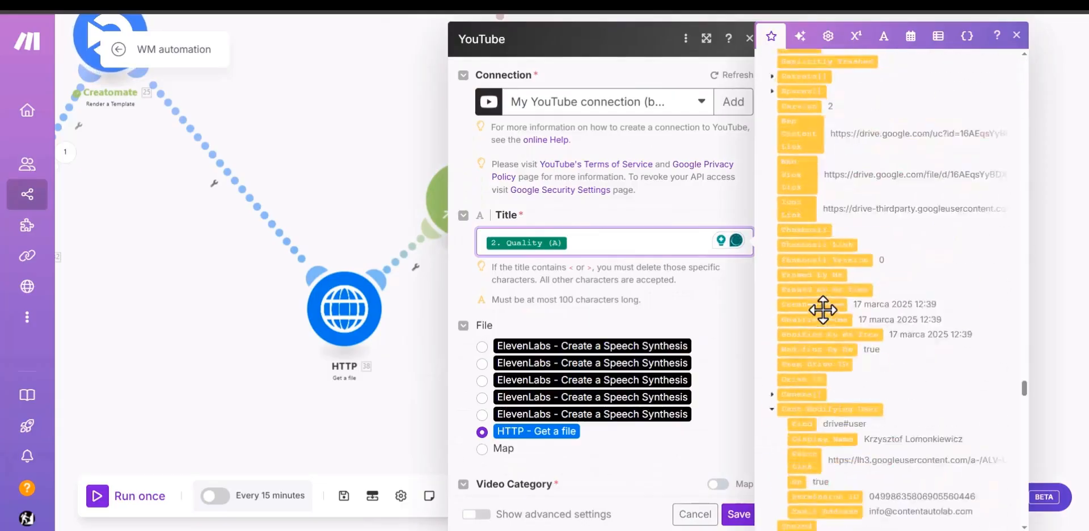
scroll(828, 266, up, 15)
click(689, 313)
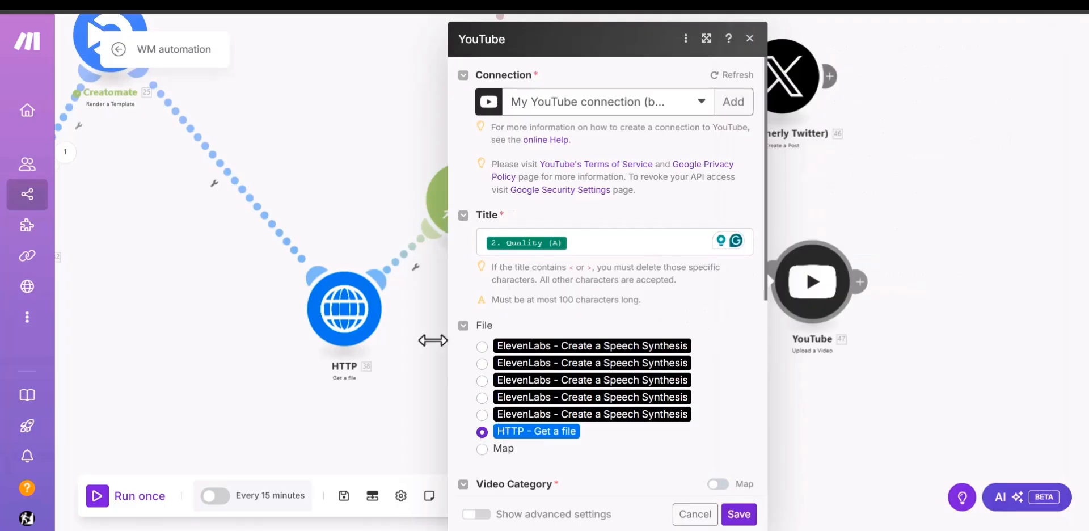
Step: Review the YouTube module's video category, privacy status options, description and made-for-kids setting, and save the module
scroll(618, 413, down, 5)
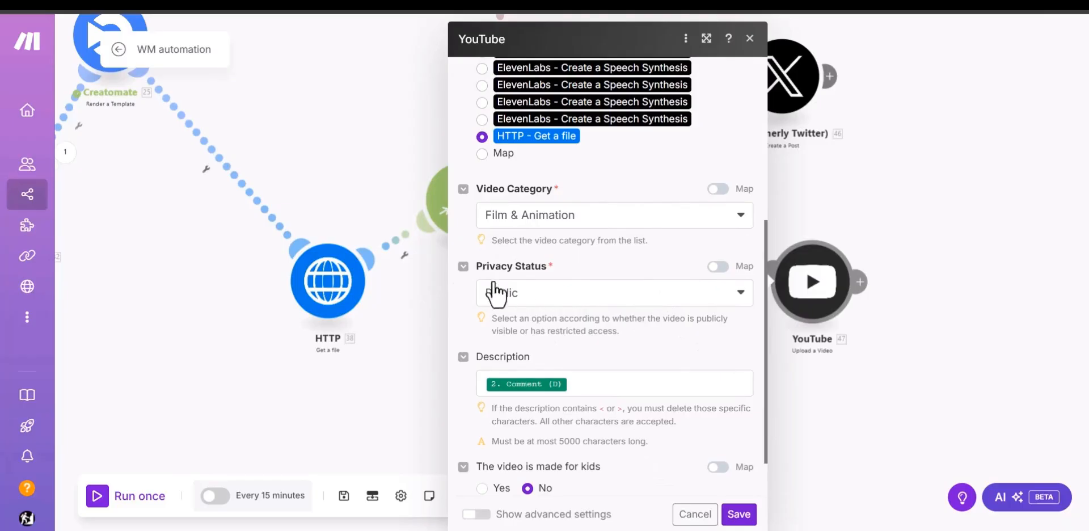
click(565, 303)
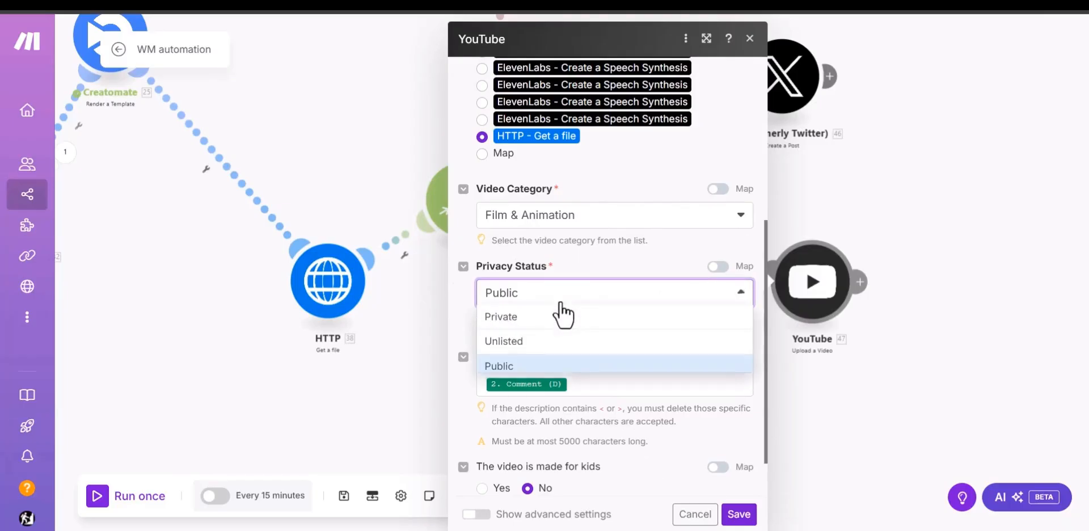
click(634, 440)
scroll(636, 440, down, 2)
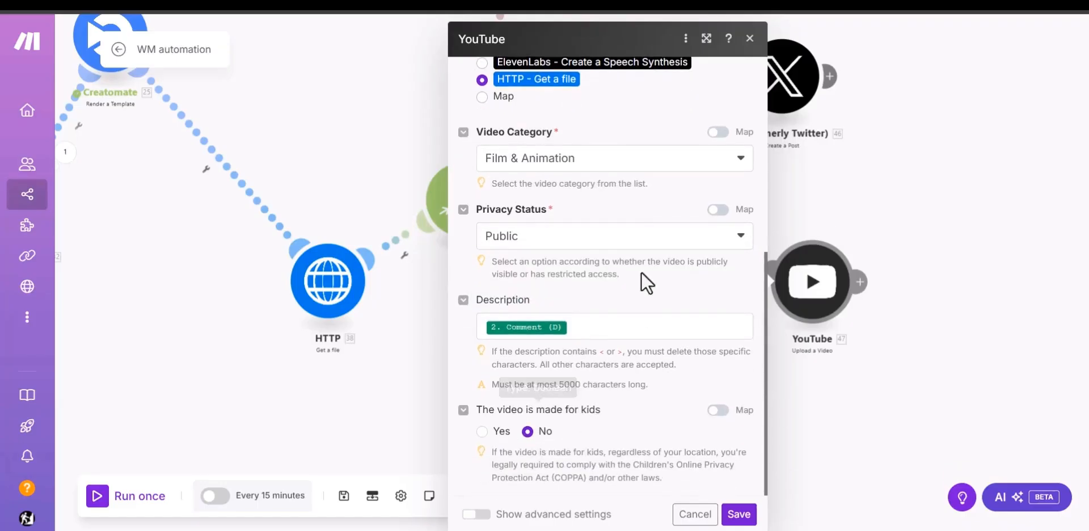
click(732, 515)
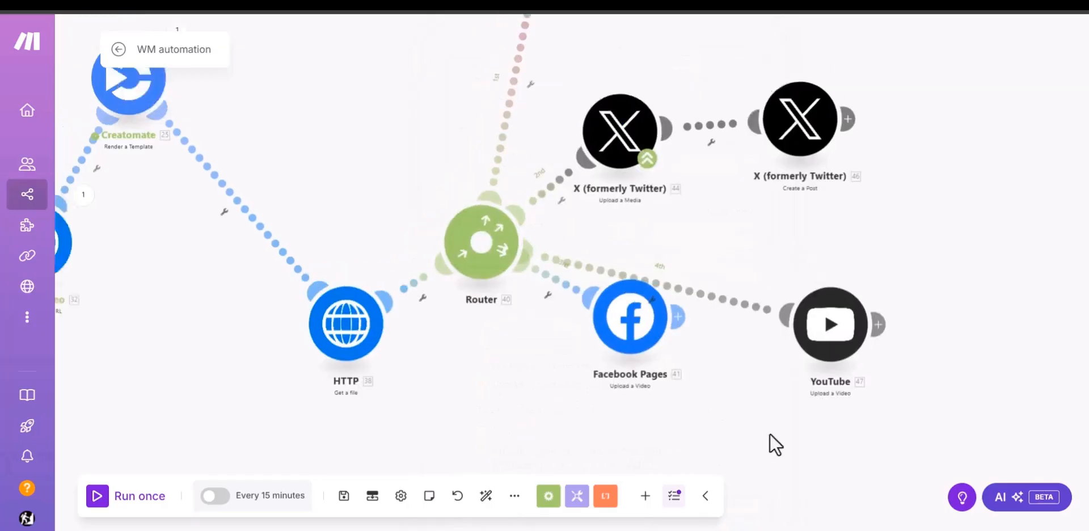
Step: Rearrange the X modules above and right of the Router, with Create a Post slightly lower than Upload a Media
drag(641, 154, 646, 91)
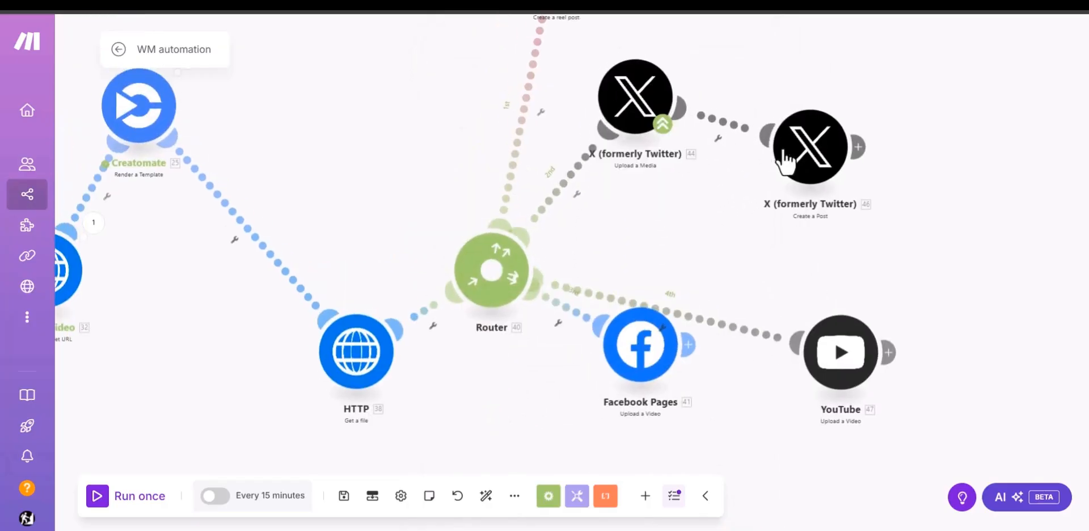
drag(821, 187, 847, 238)
drag(638, 100, 662, 139)
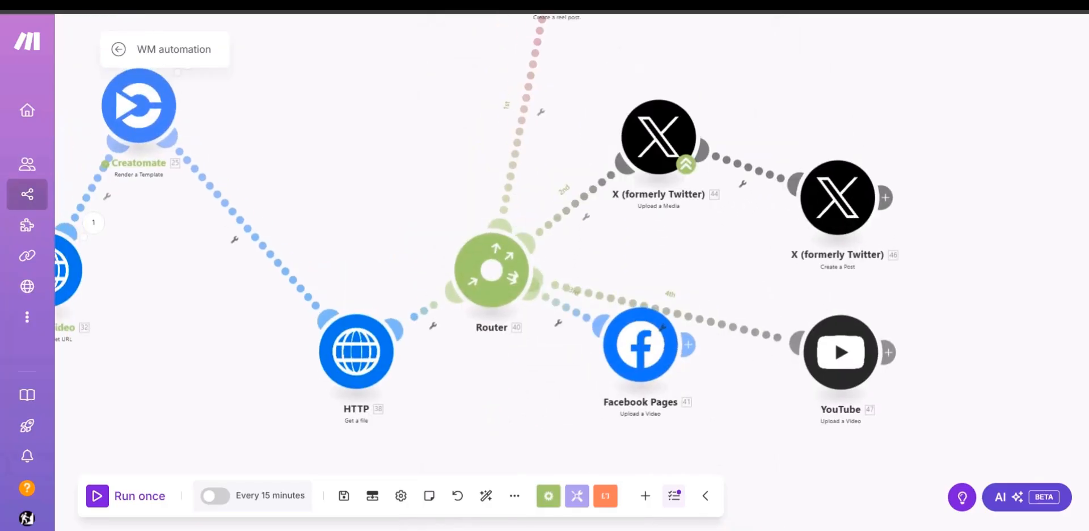
Step: Switch to the X Developer Portal in the browser and examine the Projects & Apps overview
key(ctrl+t)
text(x)
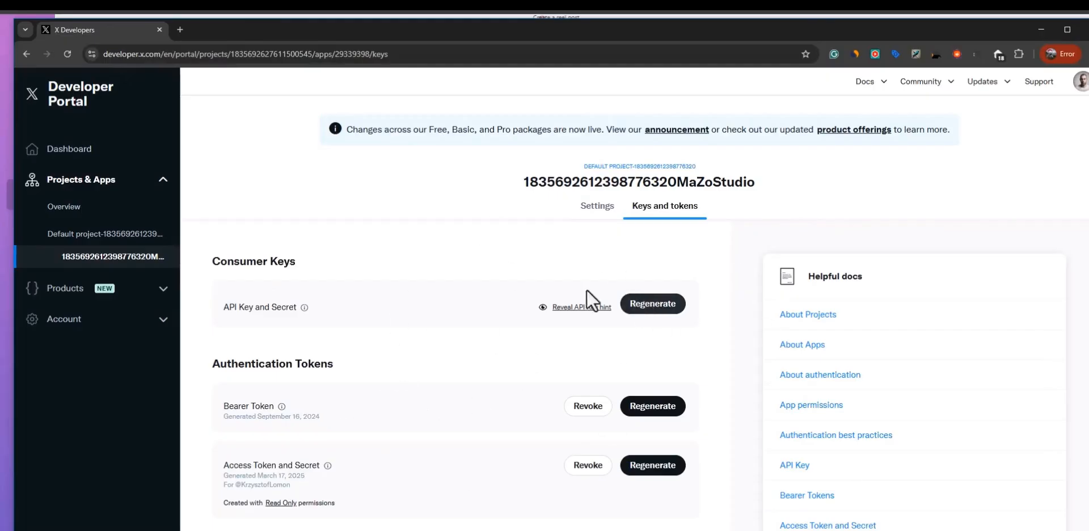
scroll(493, 317, down, 3)
scroll(483, 386, up, 3)
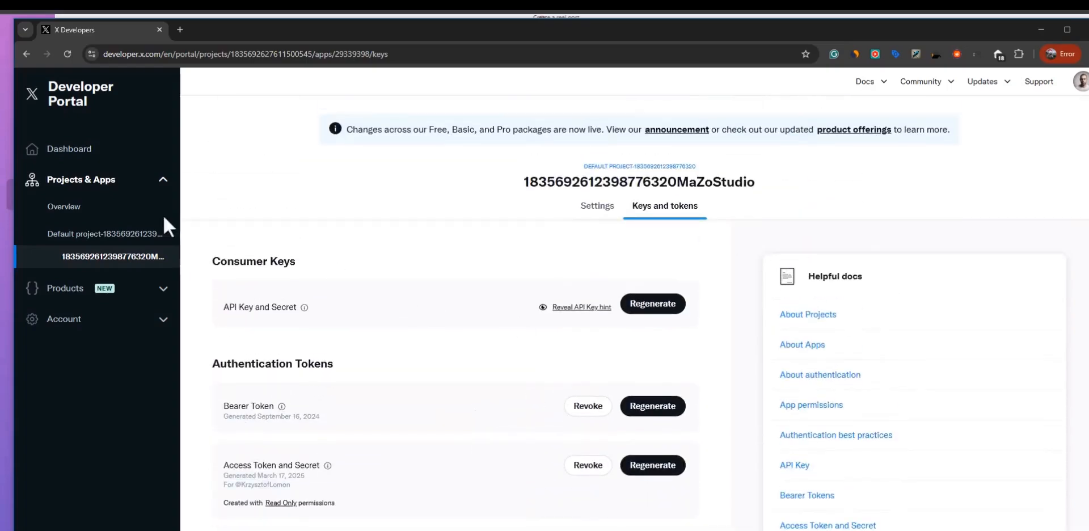
click(80, 181)
click(78, 187)
click(73, 205)
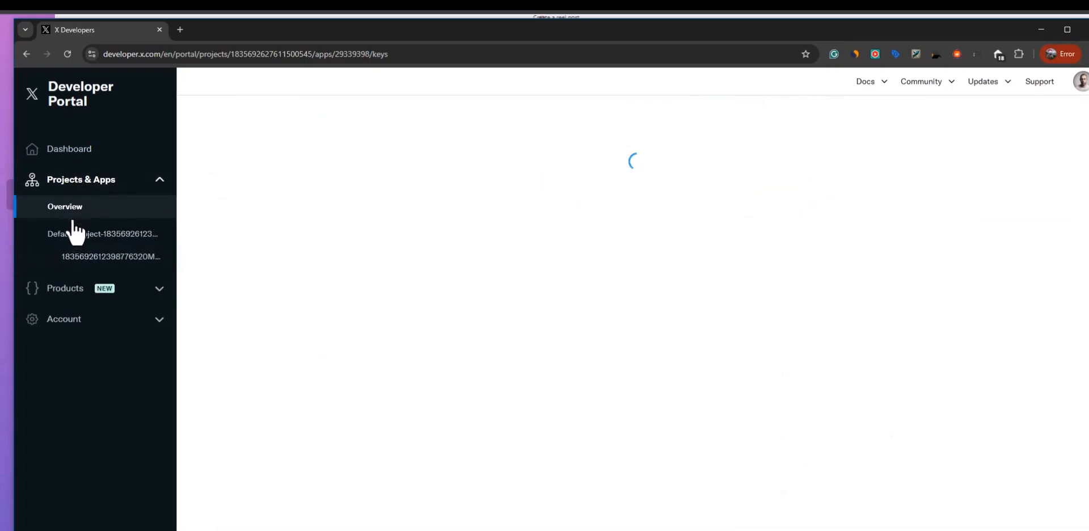
scroll(305, 396, down, 1)
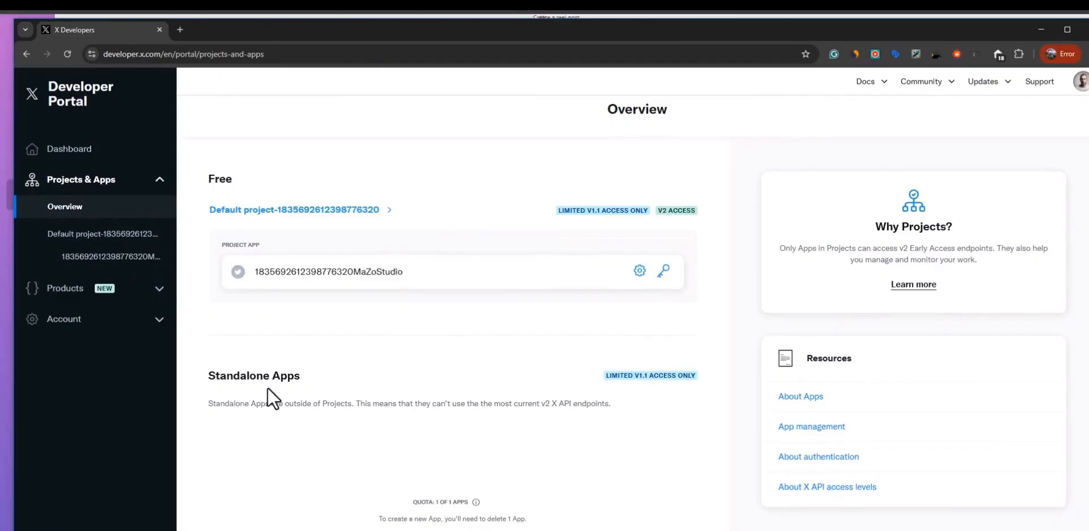
scroll(513, 389, up, 1)
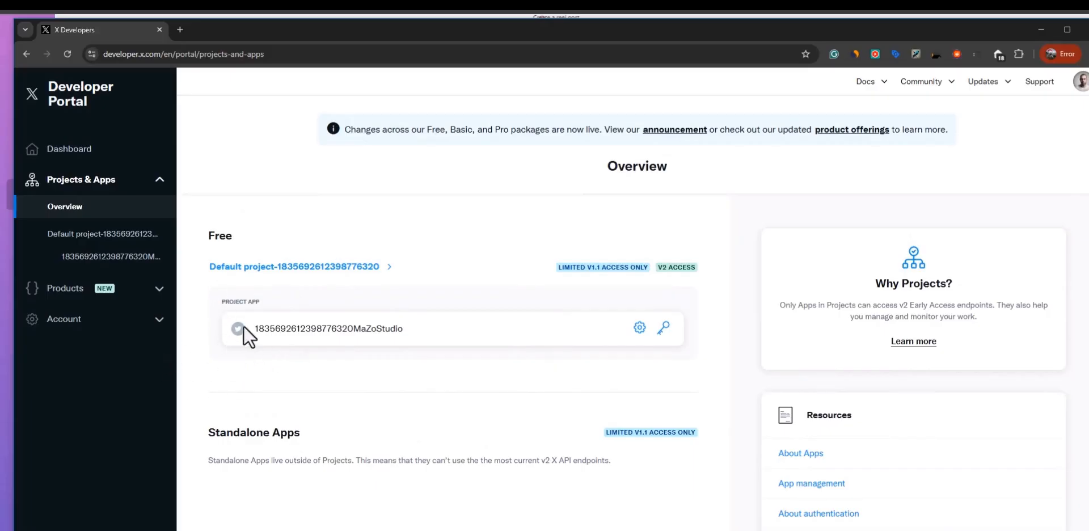
Step: Open the project app's user authentication settings and review its App permissions, Type of App and App info
click(117, 256)
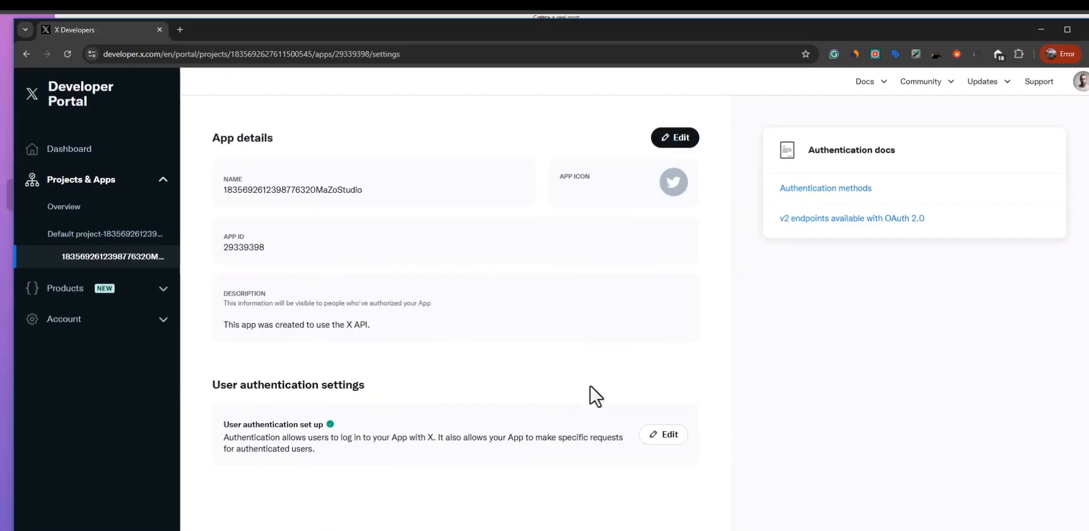
click(668, 437)
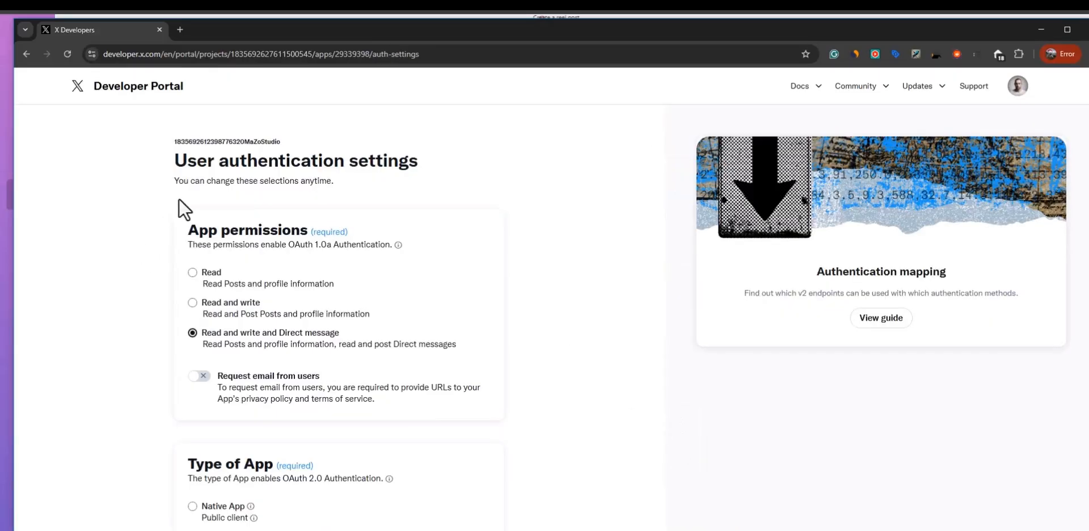
scroll(251, 223, down, 2)
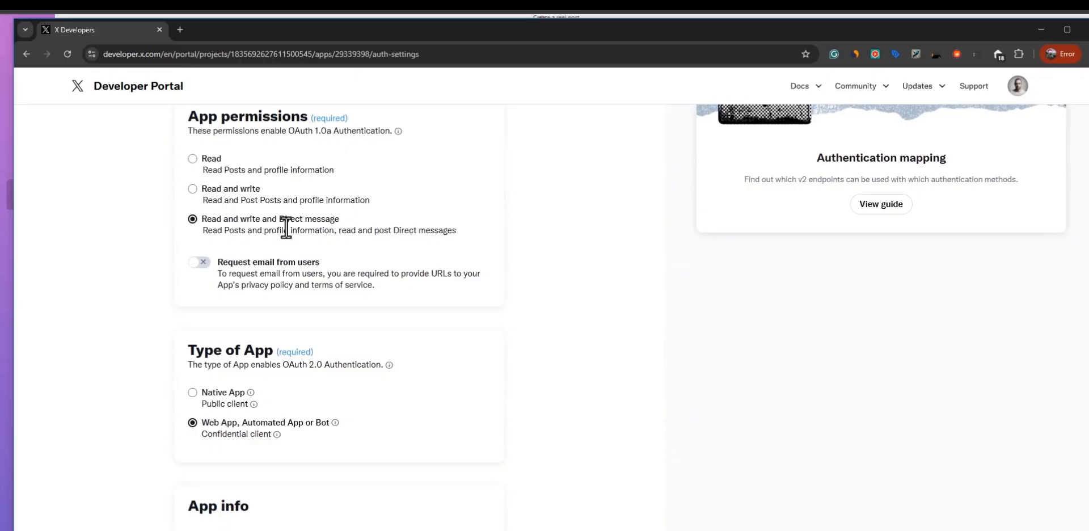
scroll(597, 244, down, 3)
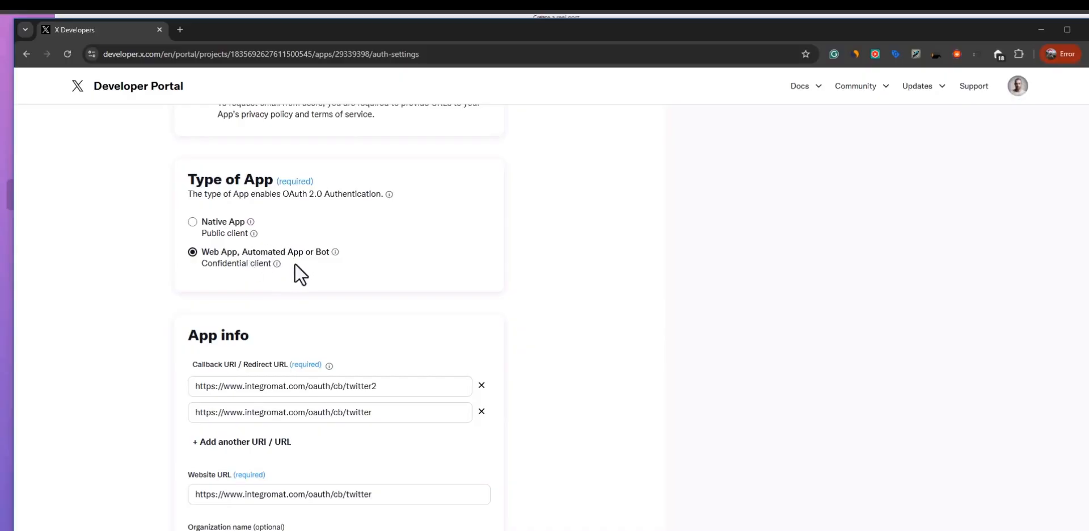
scroll(622, 324, down, 3)
scroll(357, 296, up, 1)
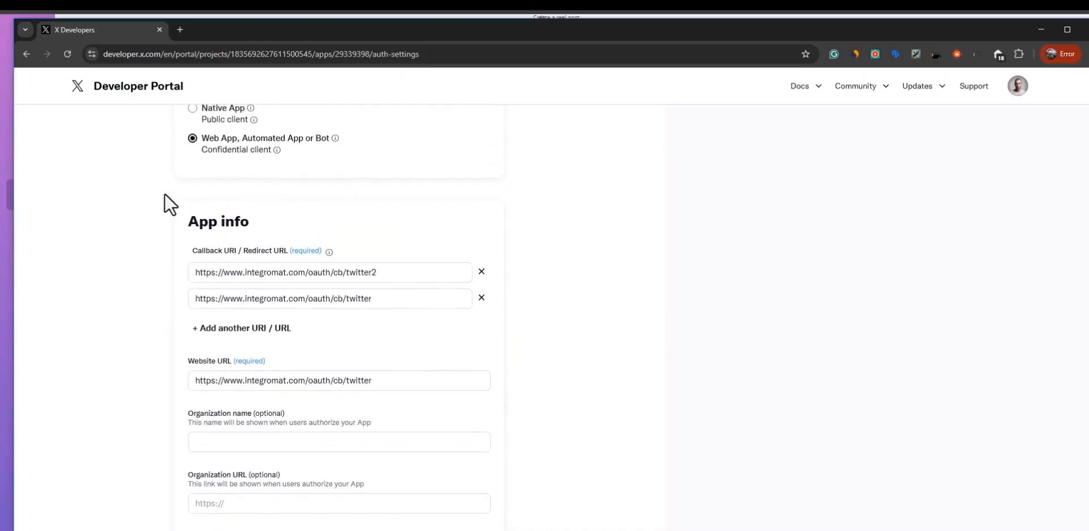
Step: Take a screenshot of the App info section and check its Callback URI and Website URL fields
key(super+shift+s)
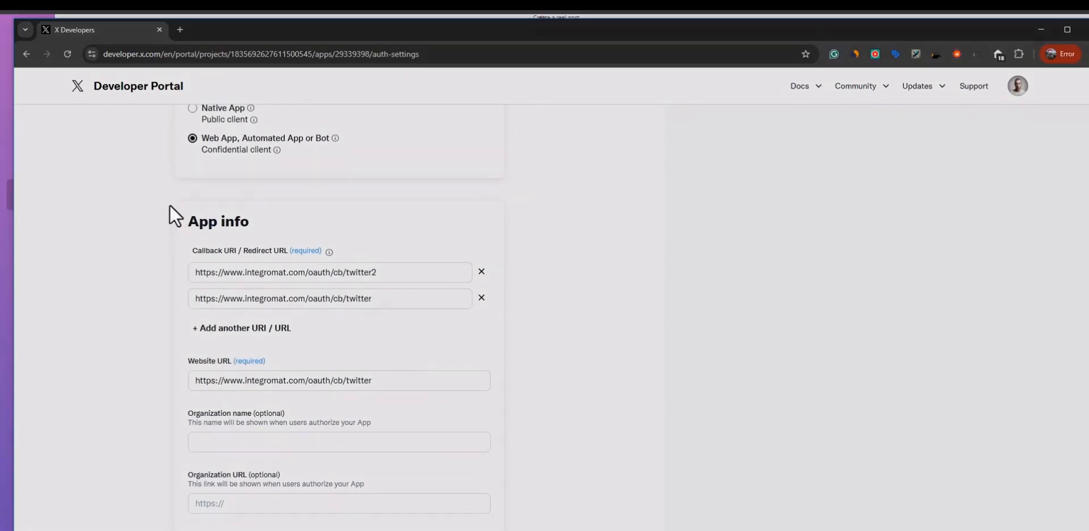
drag(164, 202, 503, 404)
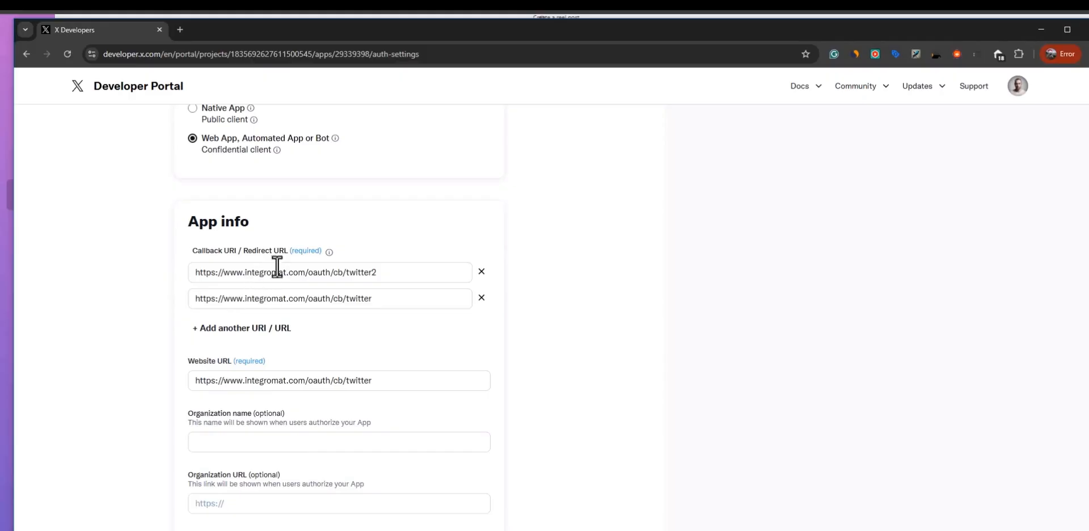
click(429, 274)
click(423, 303)
scroll(586, 295, down, 2)
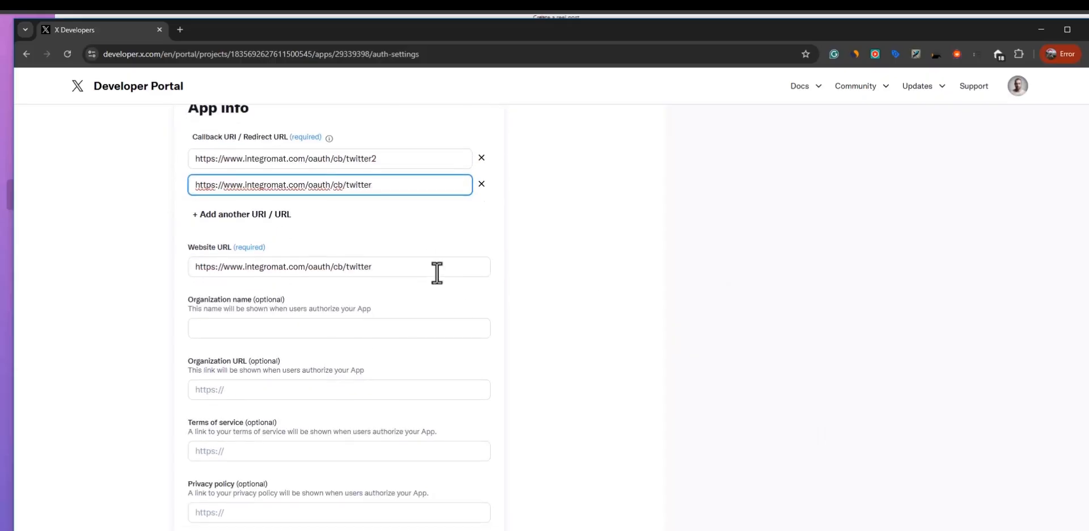
click(445, 264)
scroll(540, 275, up, 1)
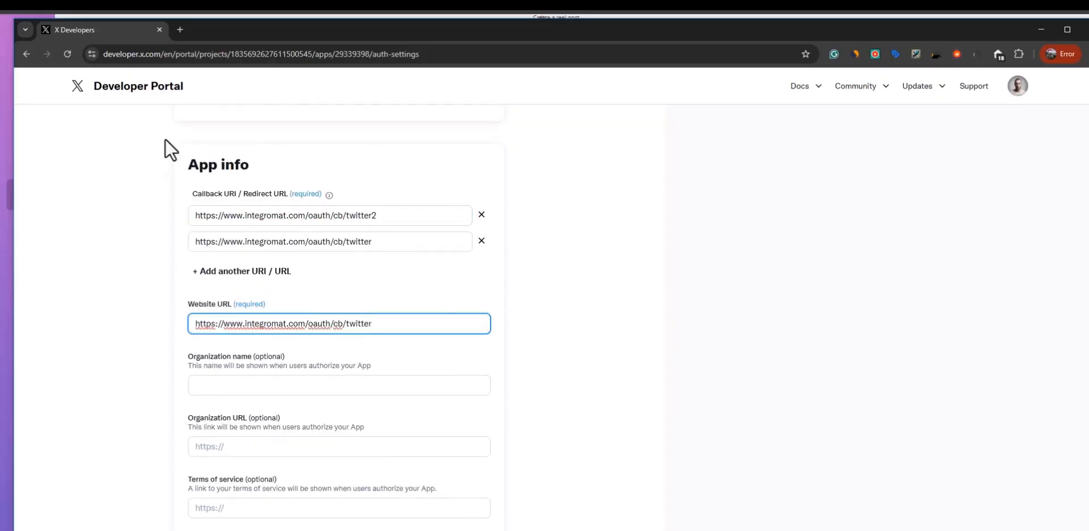
scroll(614, 378, up, 7)
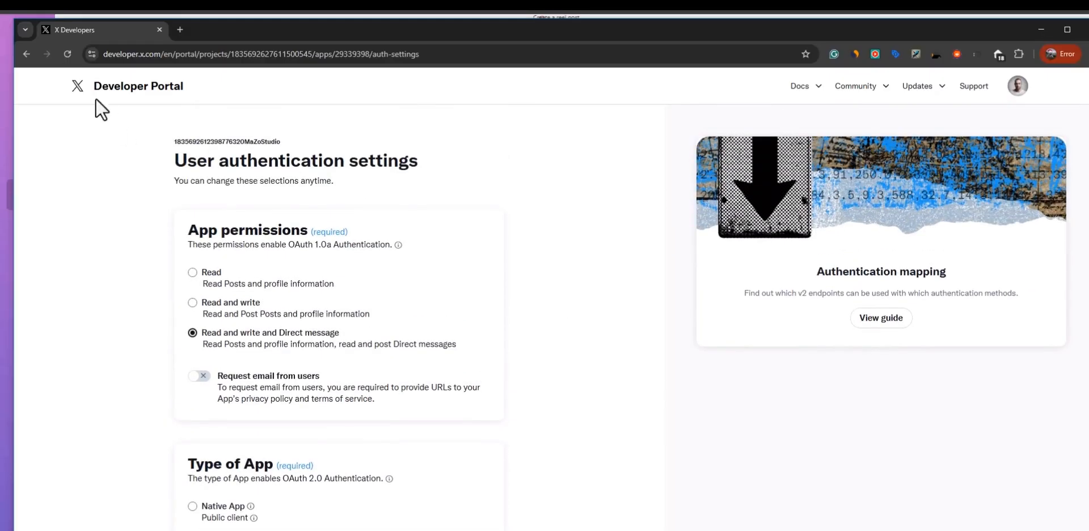
Step: Look at the API Key and Secret entry in the app's Keys and tokens, and switch back to Make
click(26, 53)
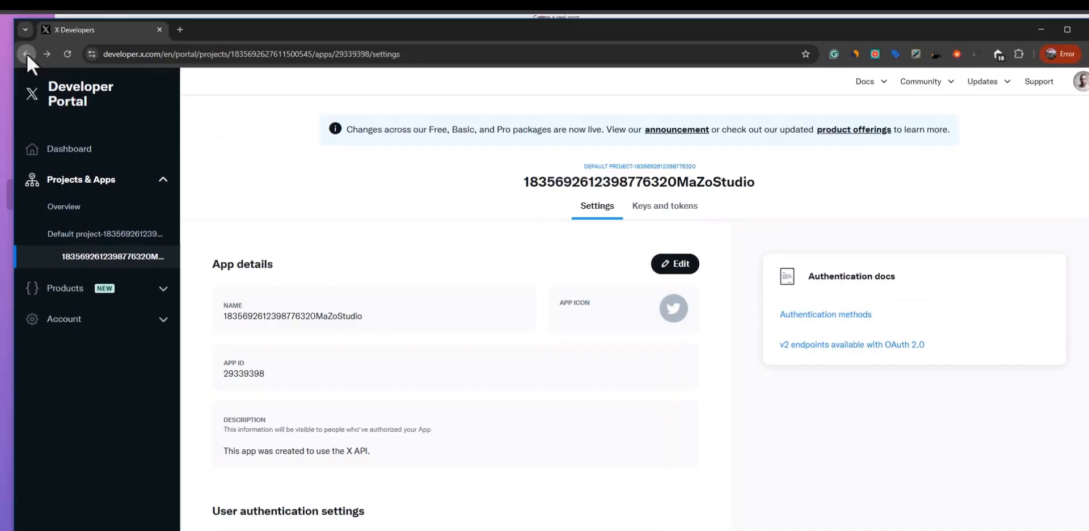
click(660, 218)
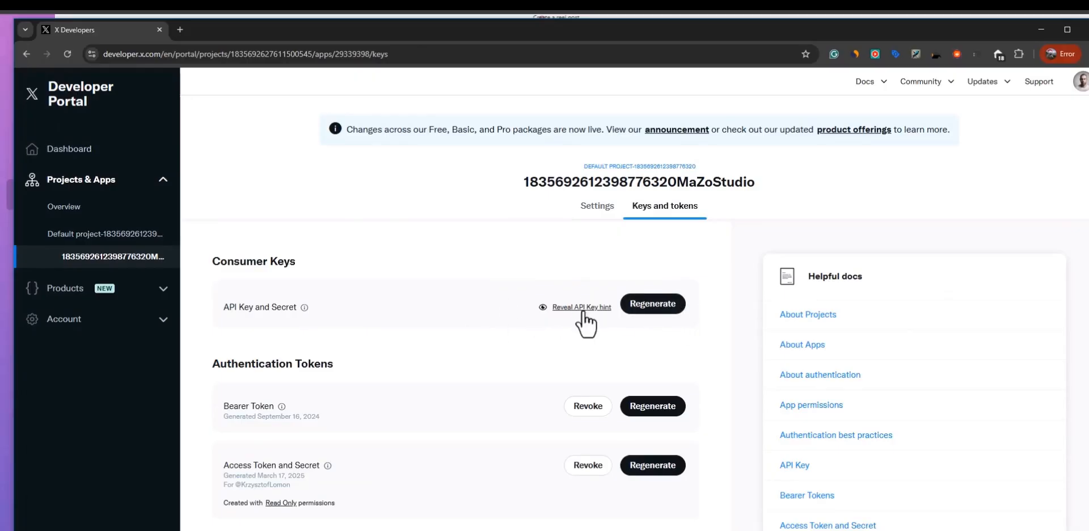
key(alt+Tab)
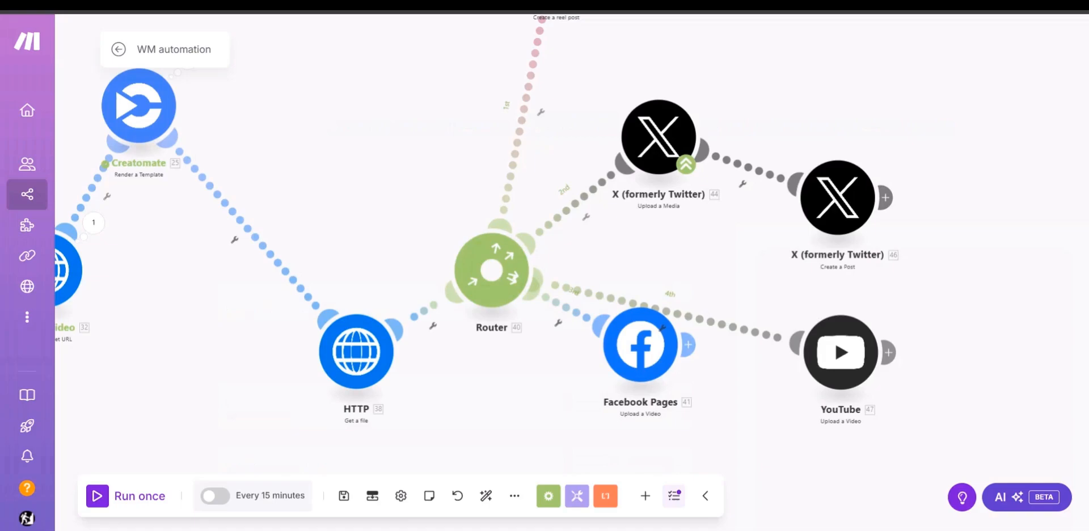
Step: Inspect the advanced API Key and API Key Secret fields of a new X connection from Upload a Media, and close it without saving
click(680, 141)
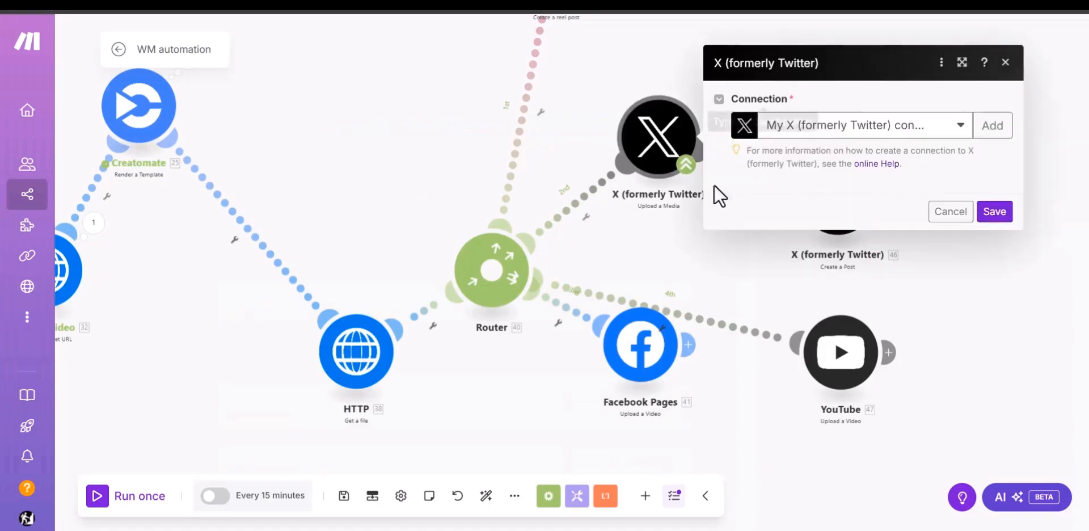
click(993, 103)
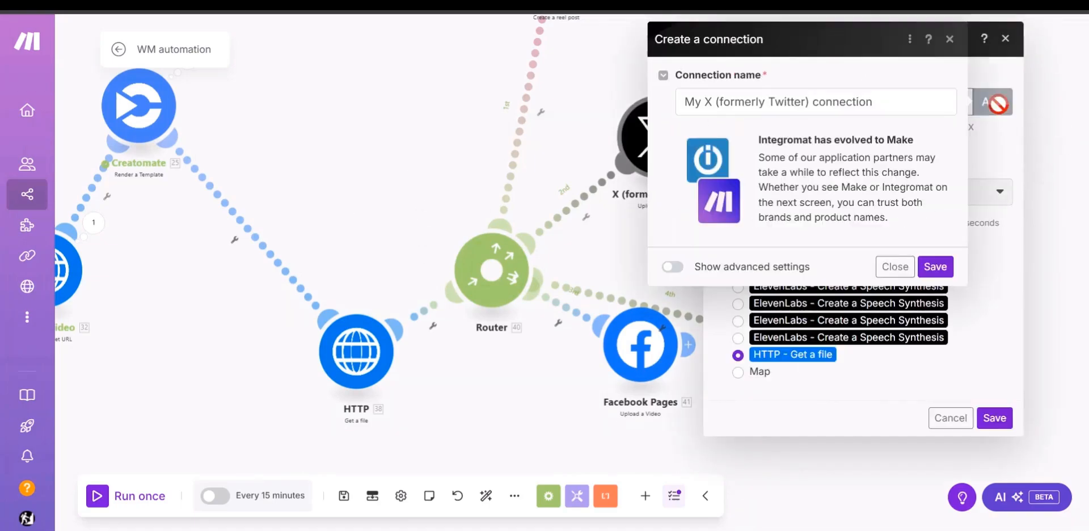
click(674, 268)
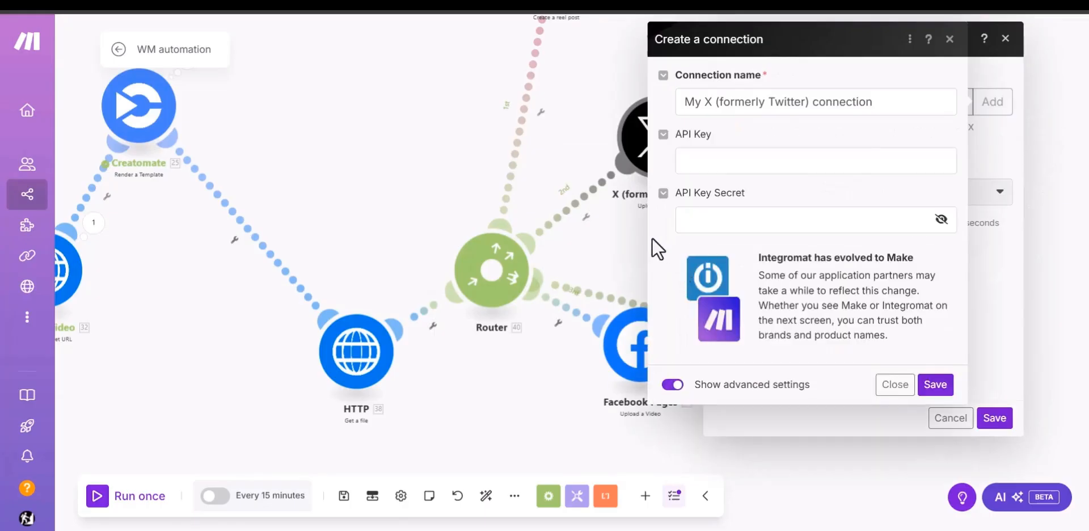
click(730, 157)
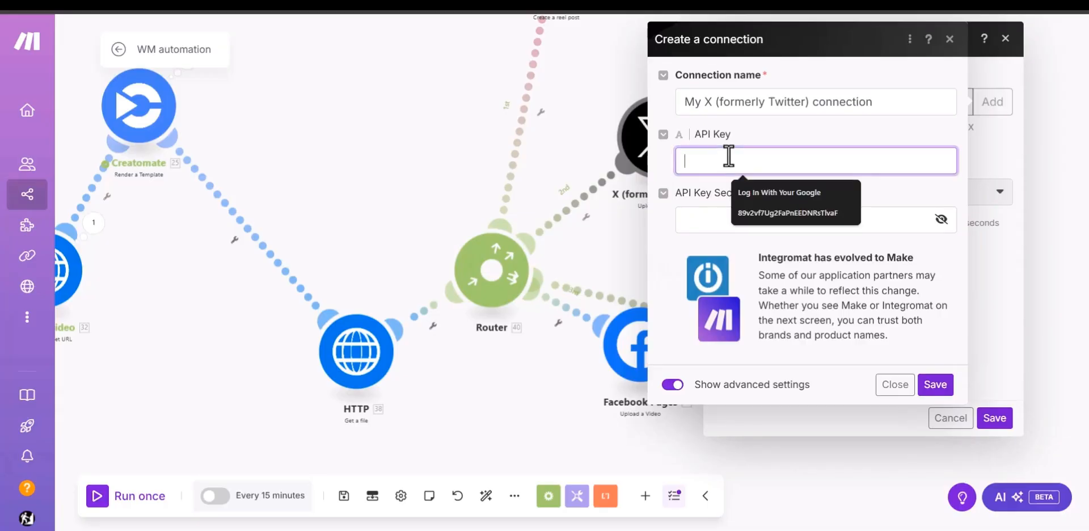
click(665, 113)
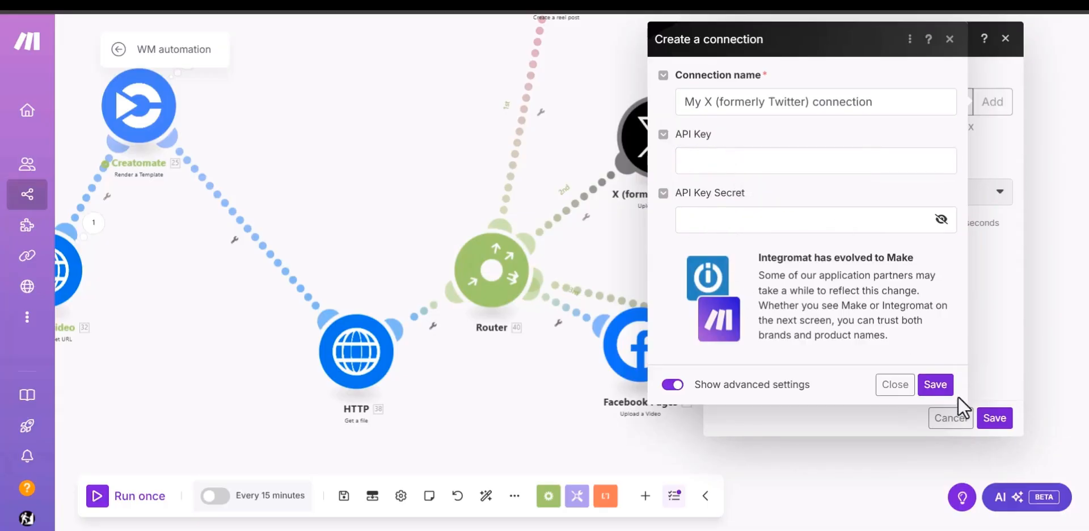
click(899, 386)
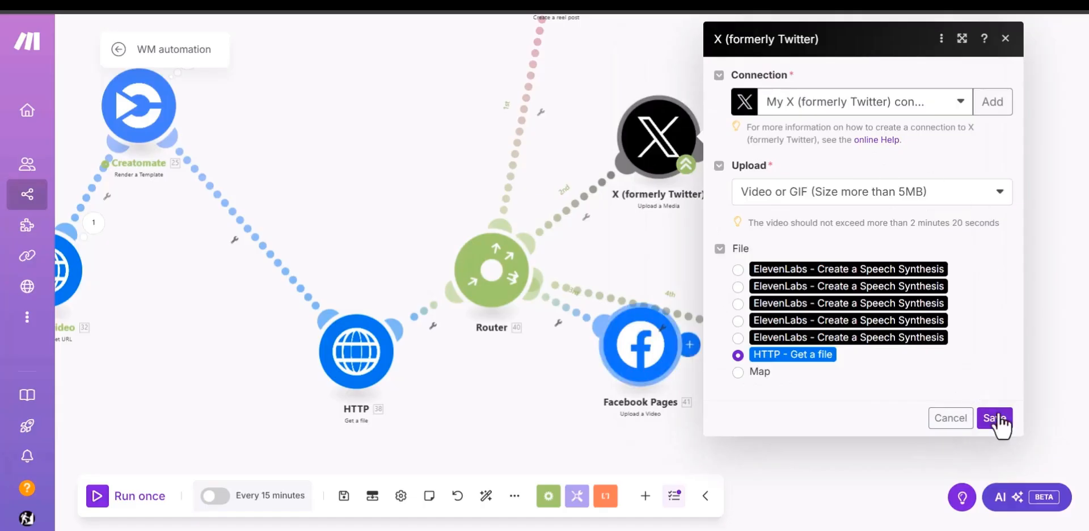
Step: Choose Video or GIF (Size more than 5MB) for Upload a Media, move the HTTP module up level with the router, and cancel the settings
click(783, 193)
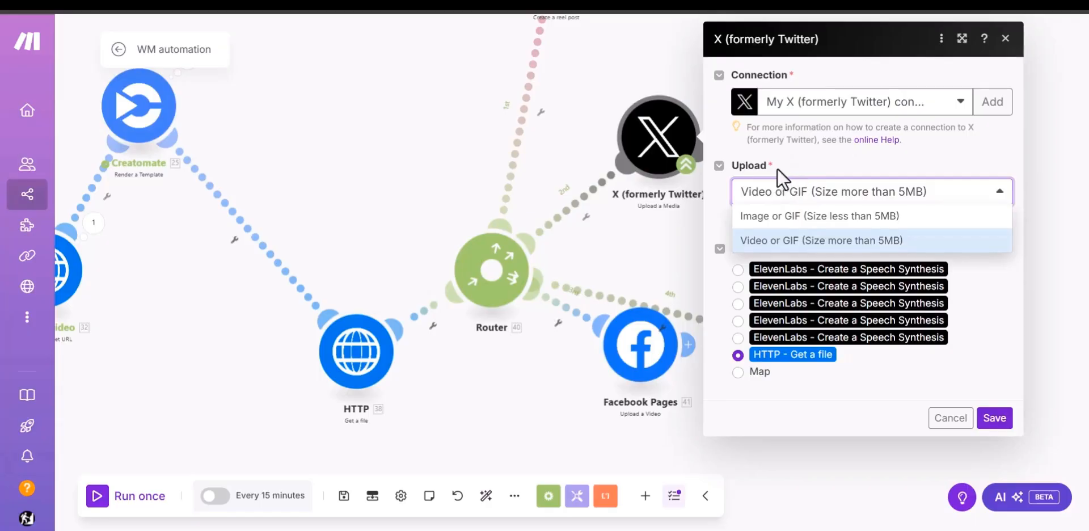
click(760, 245)
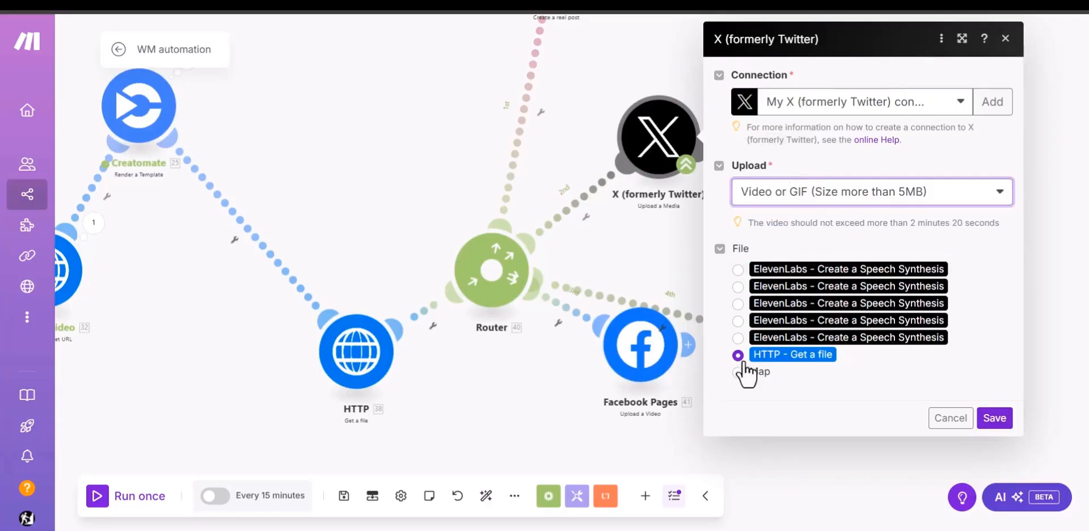
drag(390, 377, 363, 286)
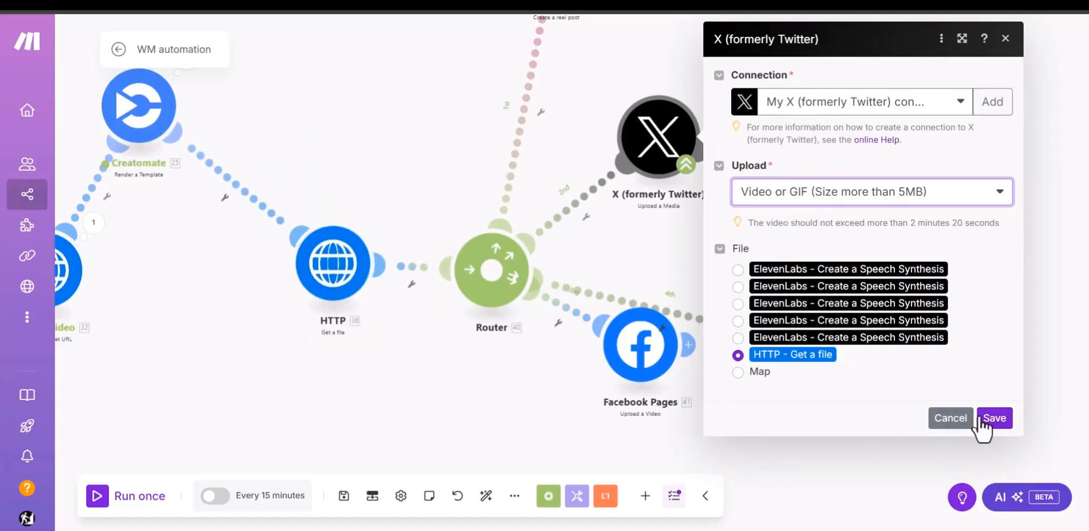
click(949, 430)
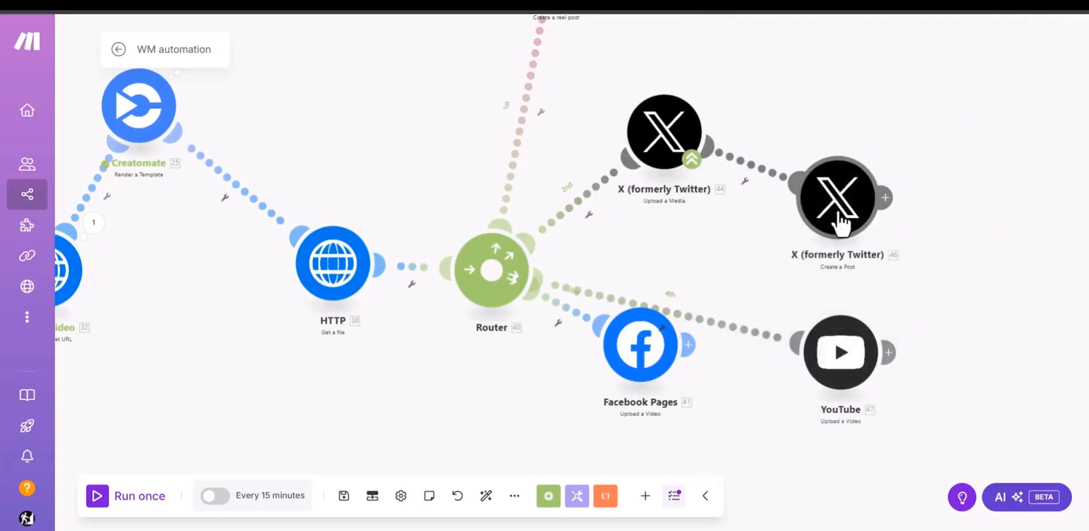
Step: Move the X Create a Post module up and further away from Upload a Media, and check its available OAuth 2.0 connections
drag(838, 219, 894, 185)
click(841, 183)
click(798, 103)
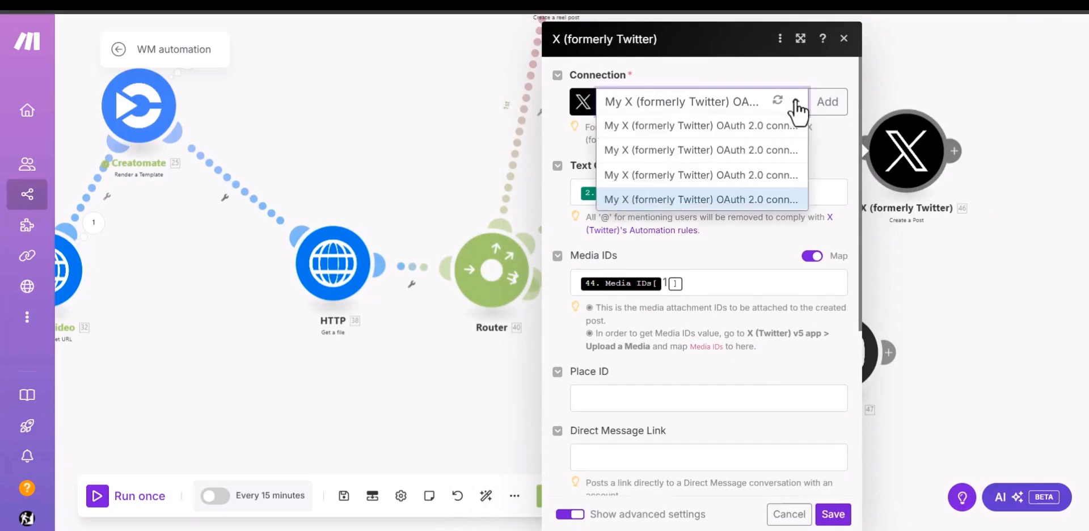
click(785, 146)
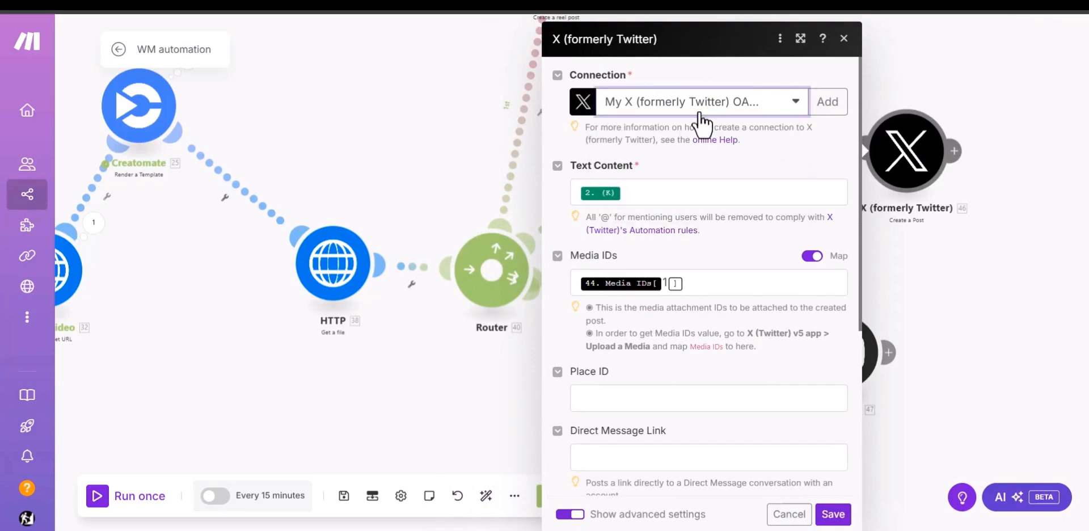
click(968, 251)
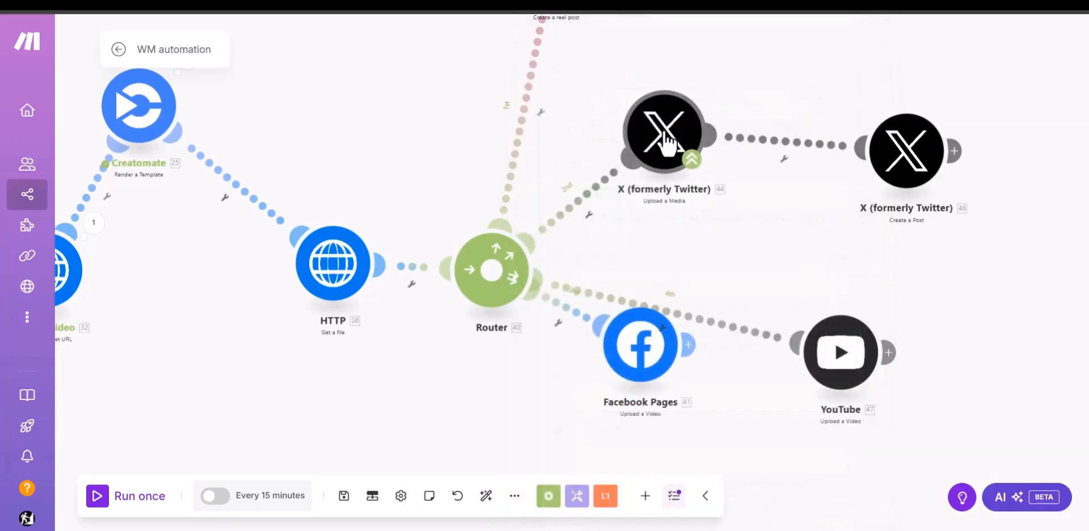
Step: Examine the Text Content and Media IDs mappings in the X Create a Post module, and close its settings without saving
click(907, 152)
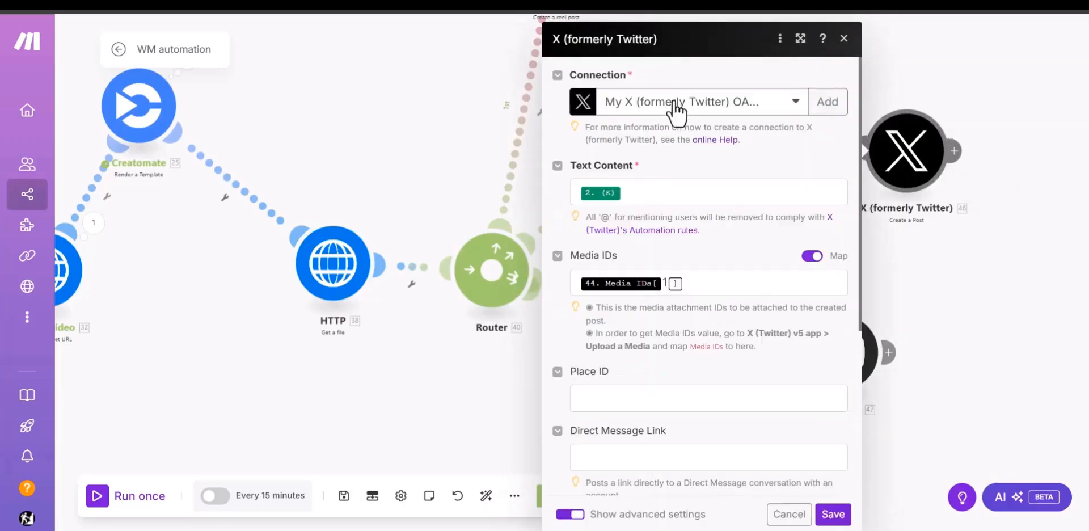
click(740, 193)
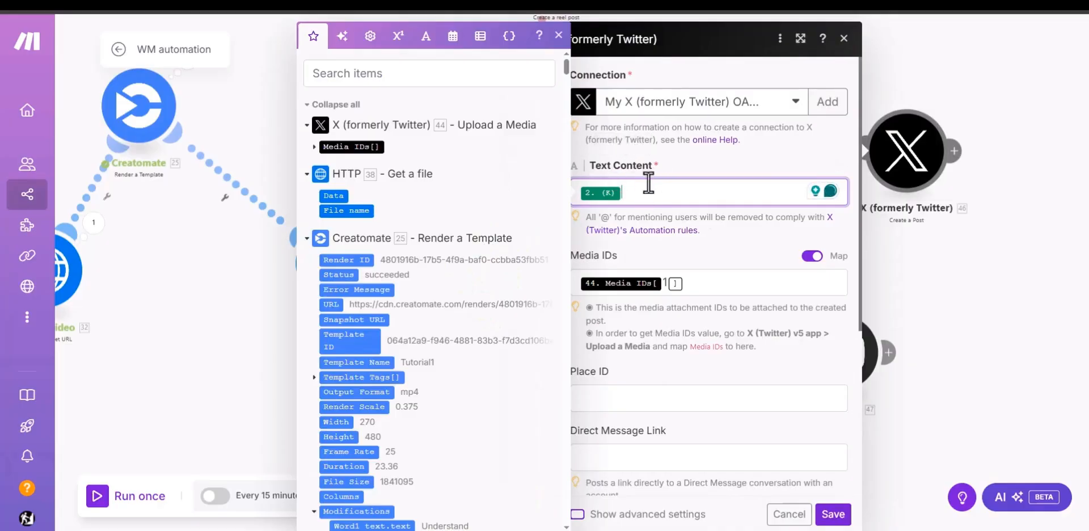
scroll(385, 363, down, 20)
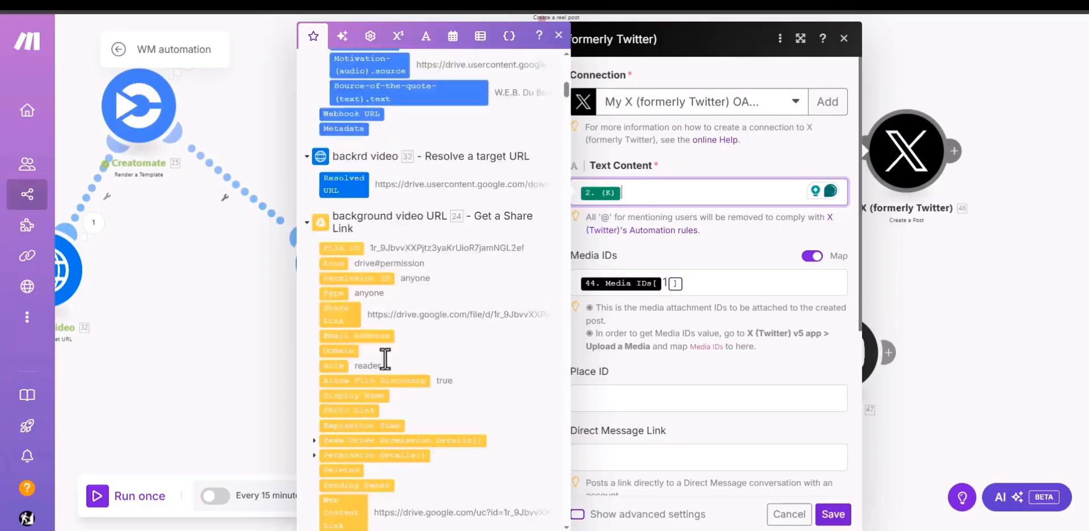
click(652, 261)
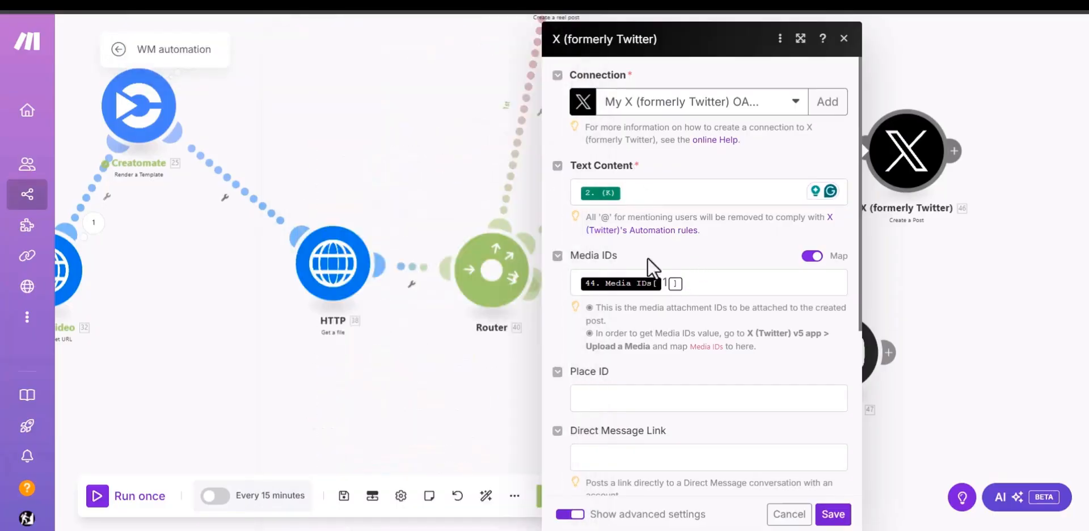
click(721, 291)
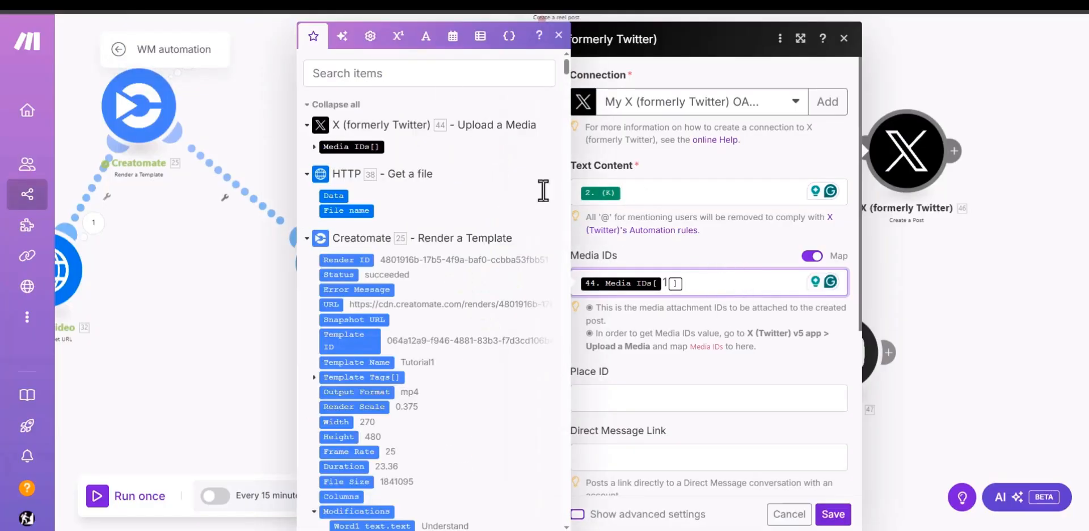
click(314, 148)
click(341, 163)
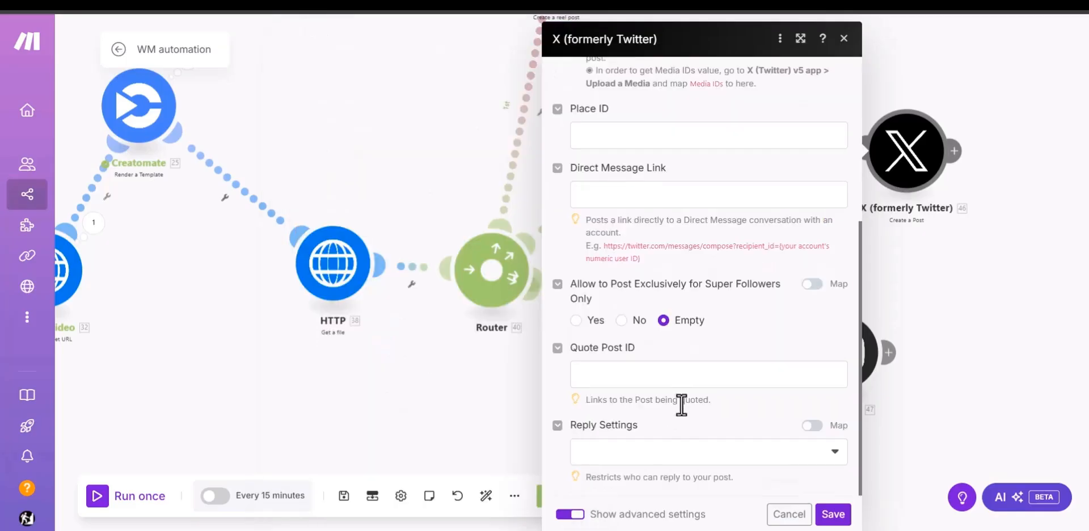
click(794, 515)
scroll(600, 331, down, 5)
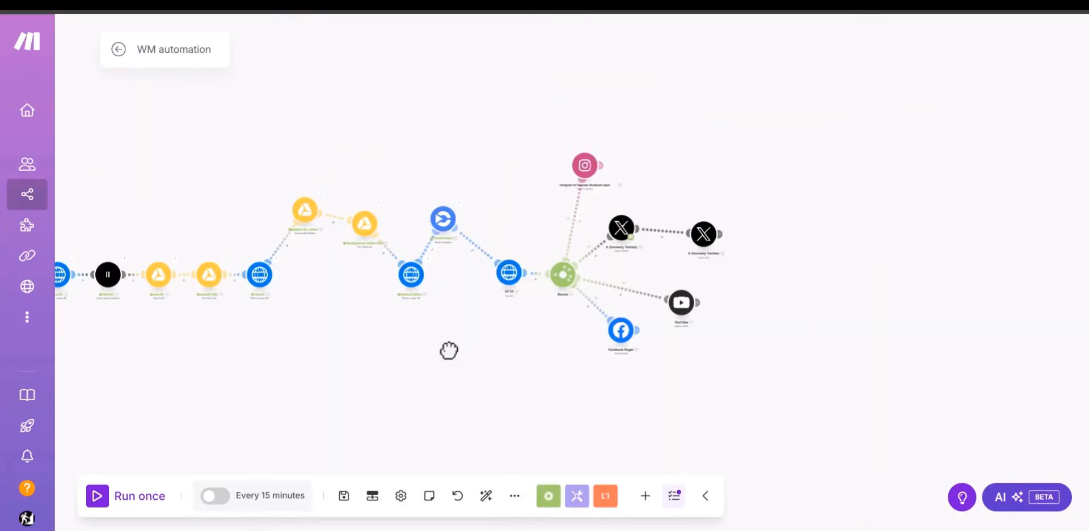
drag(449, 350, 693, 359)
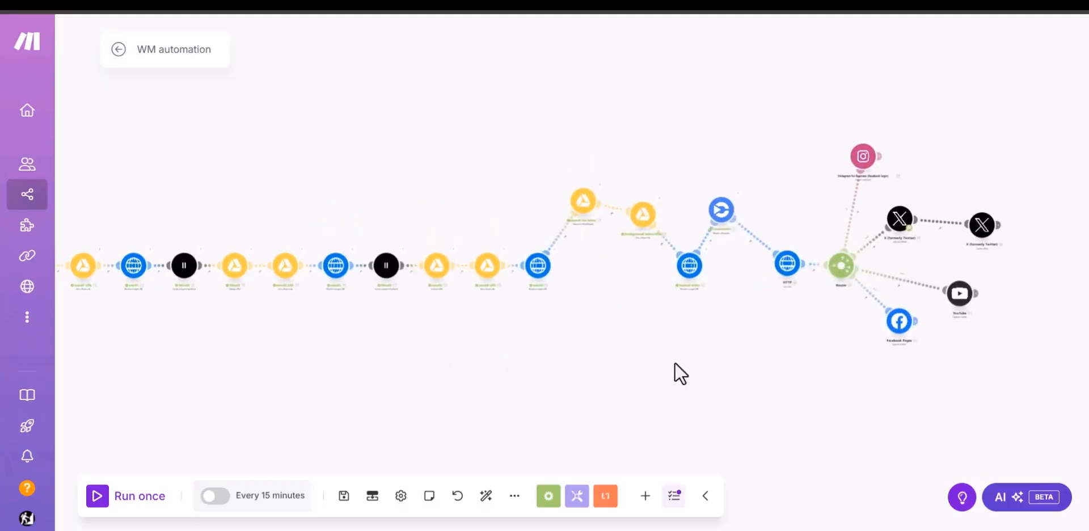
scroll(618, 355, down, 2)
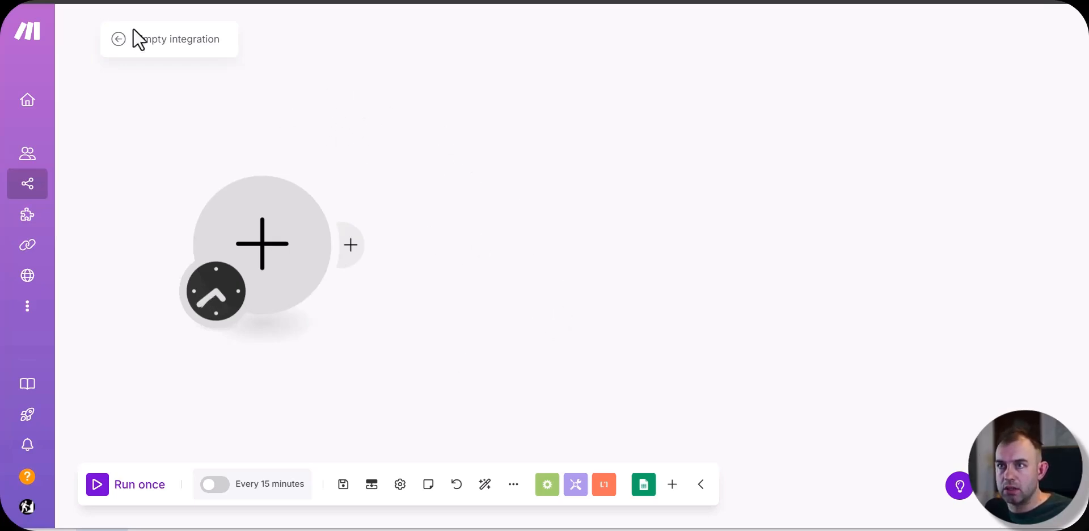
Step: Add a Google Sheets Watch New Rows trigger to the empty scenario, and check the Motivational shorts spreadsheet before returning to Make
click(267, 268)
click(410, 122)
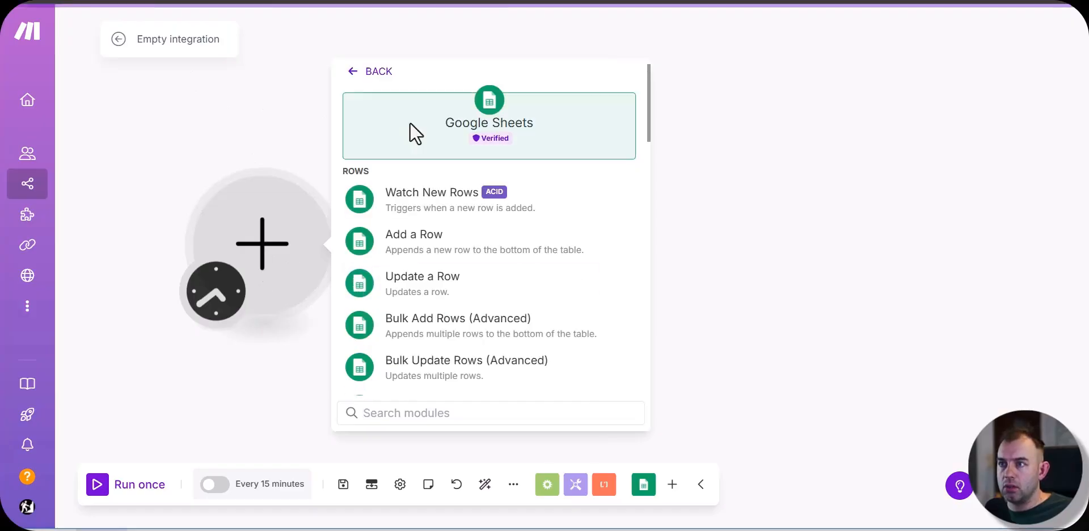
click(422, 196)
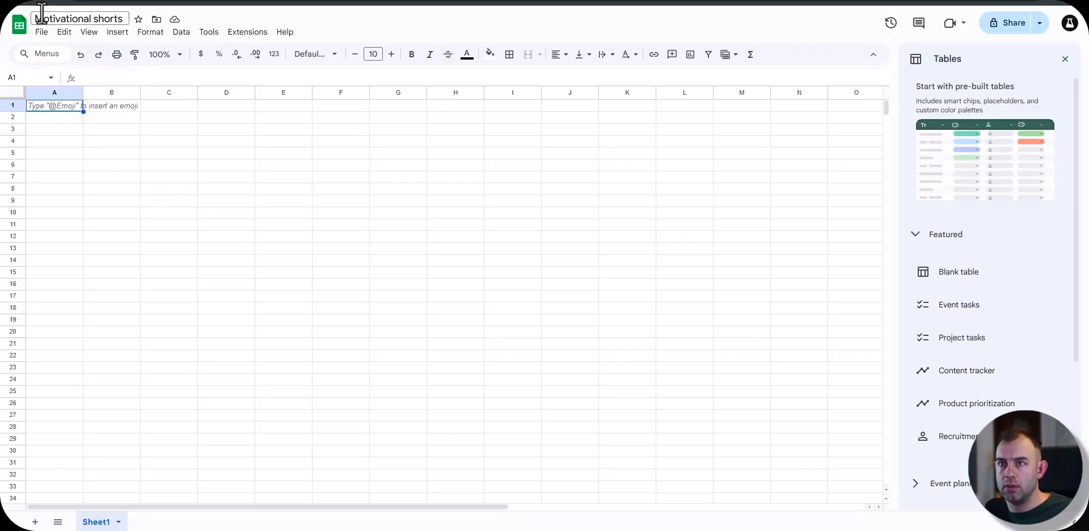
click(170, 202)
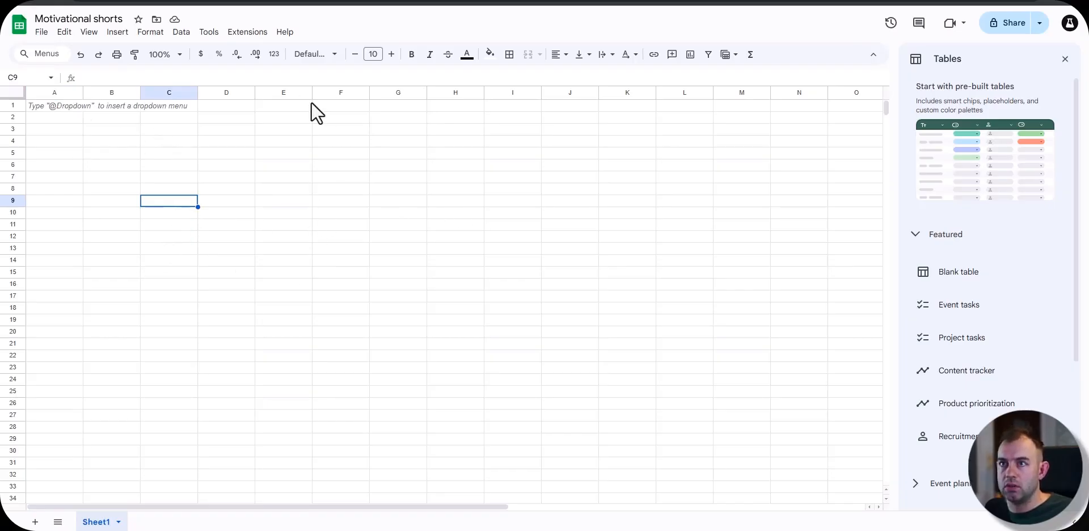
key(alt+Tab)
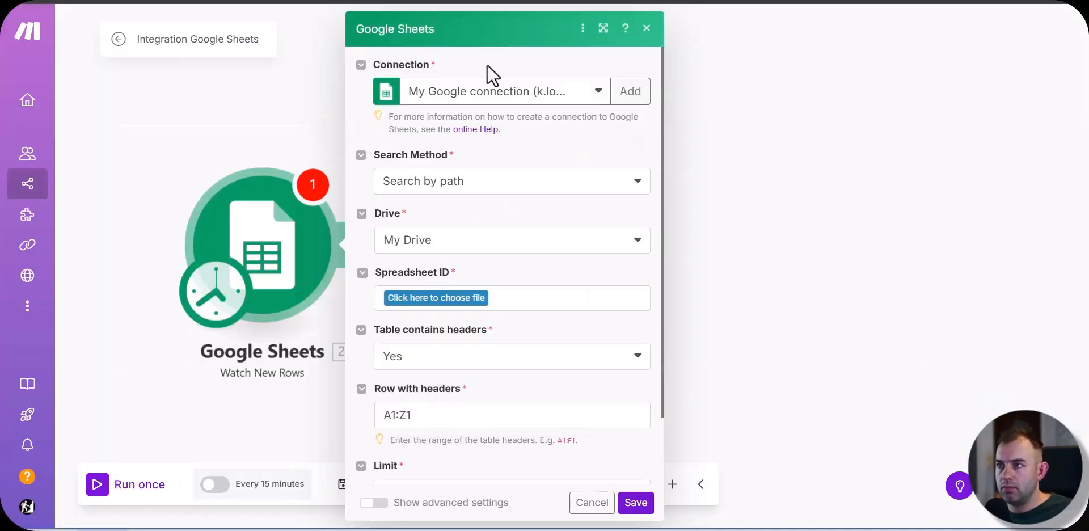
Step: Set the trigger to the third listed Google connection, the Motivational shorts spreadsheet and Sheet1, and save it with All as the starting point
click(581, 89)
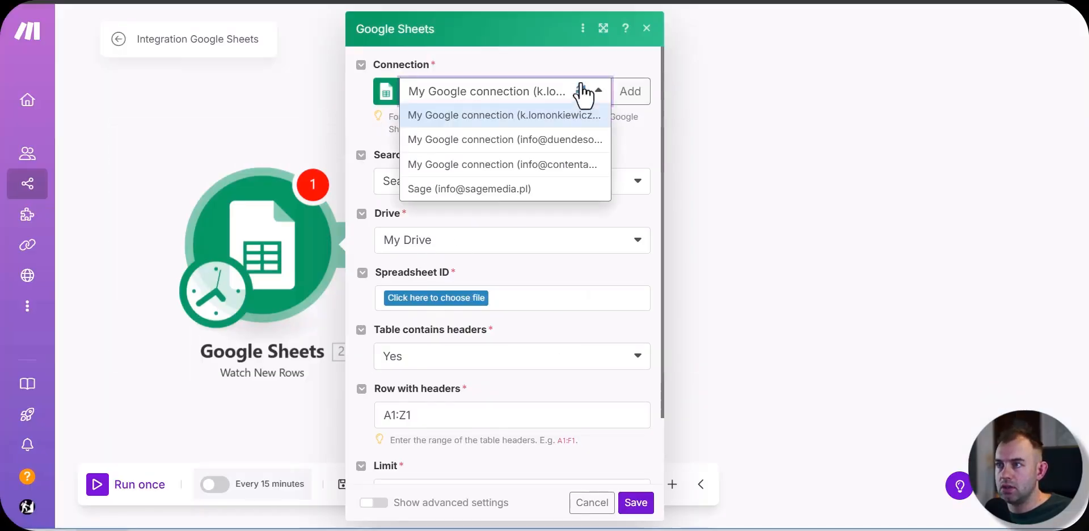
click(499, 164)
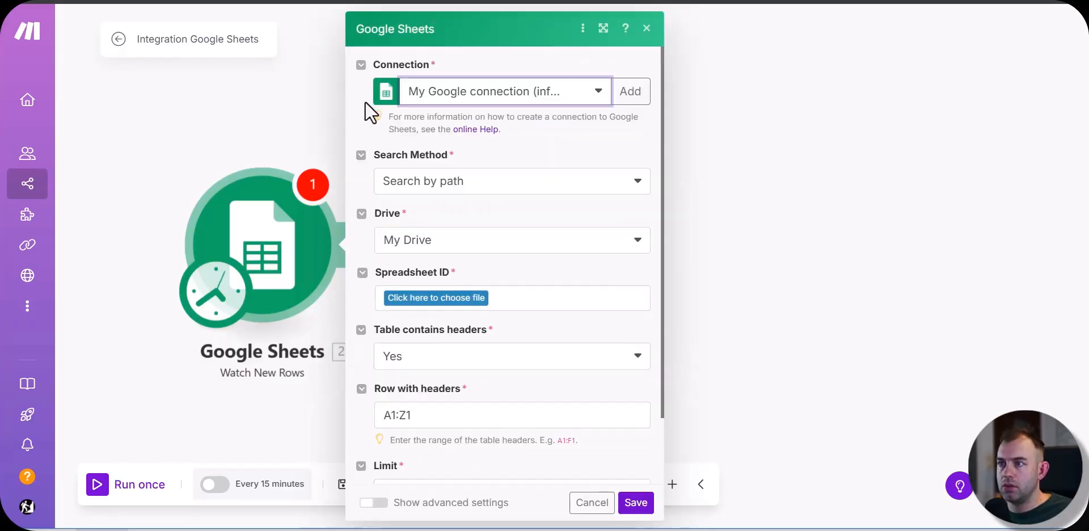
click(438, 296)
text(motiv)
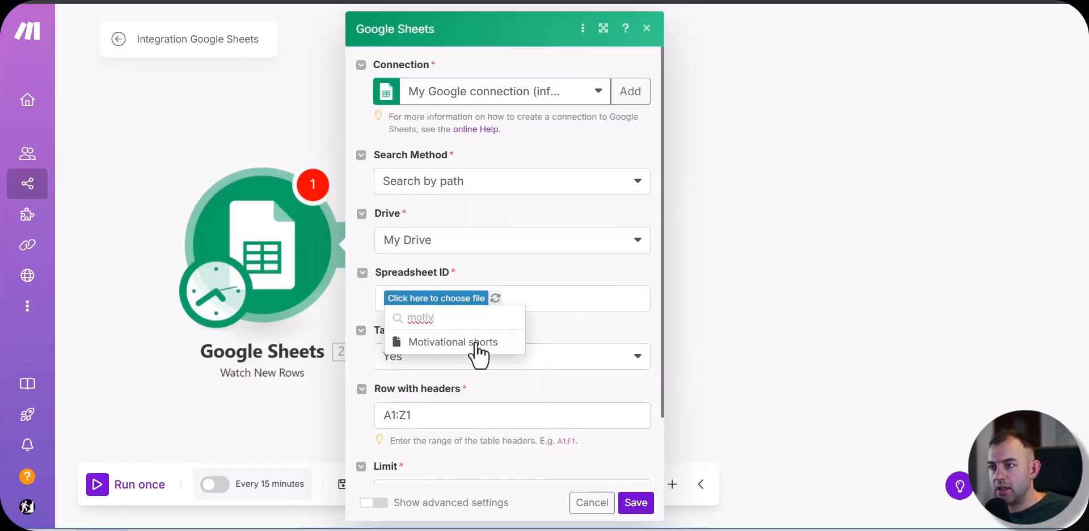
click(478, 347)
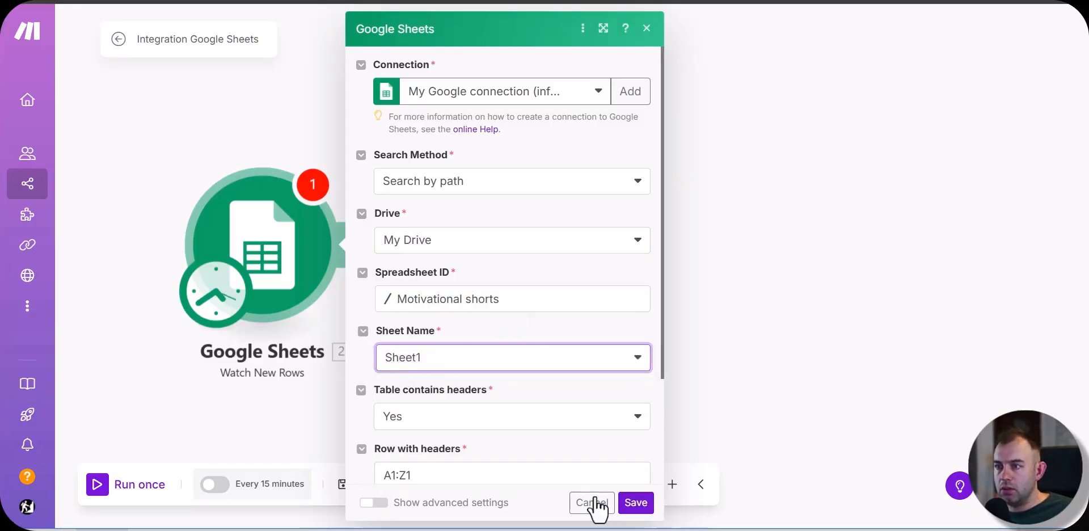
click(636, 503)
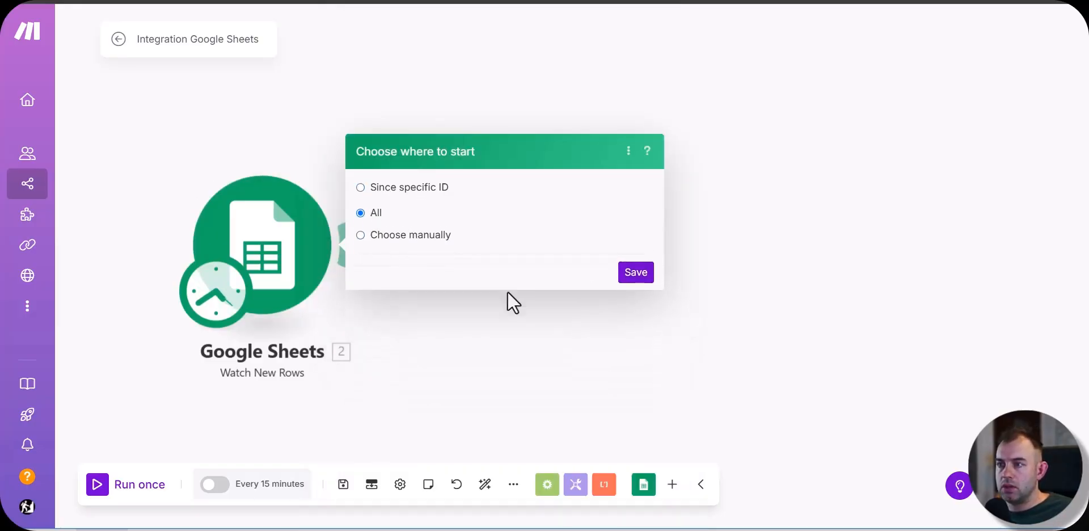
click(636, 272)
Step: Switch to the Motivational shorts spreadsheet and enter the headers Title, Quote and Comment in cells A1 to C1
key(alt+Tab)
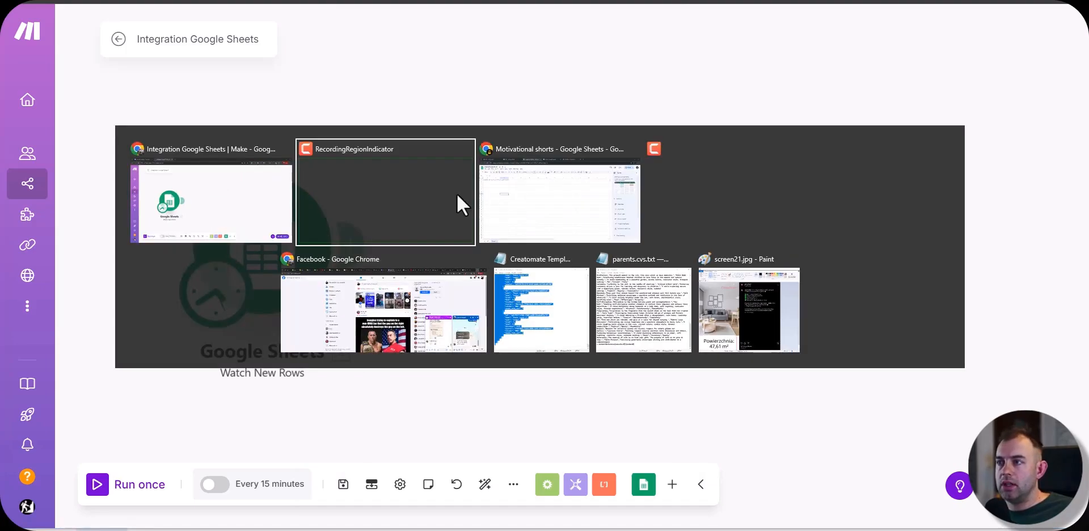
click(503, 218)
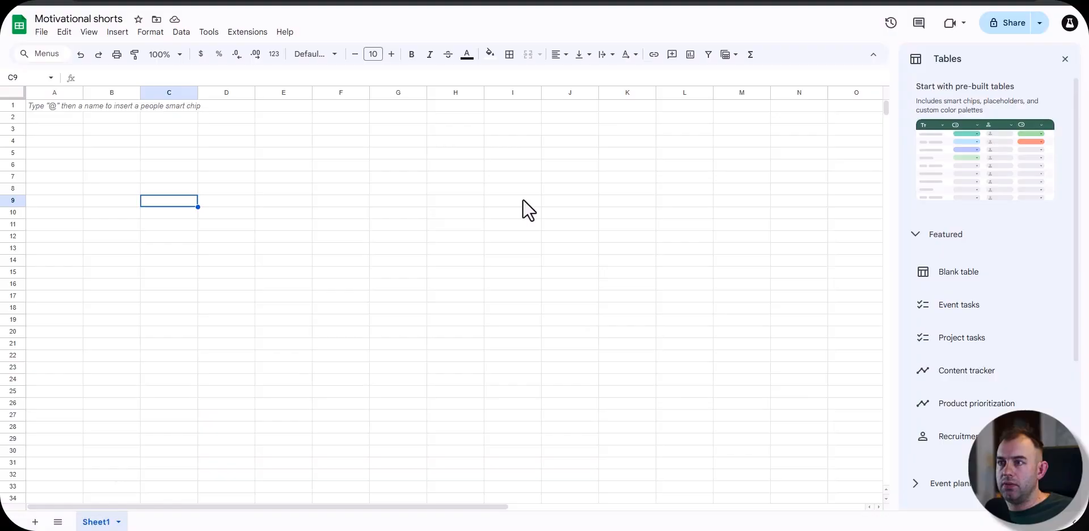
click(70, 108)
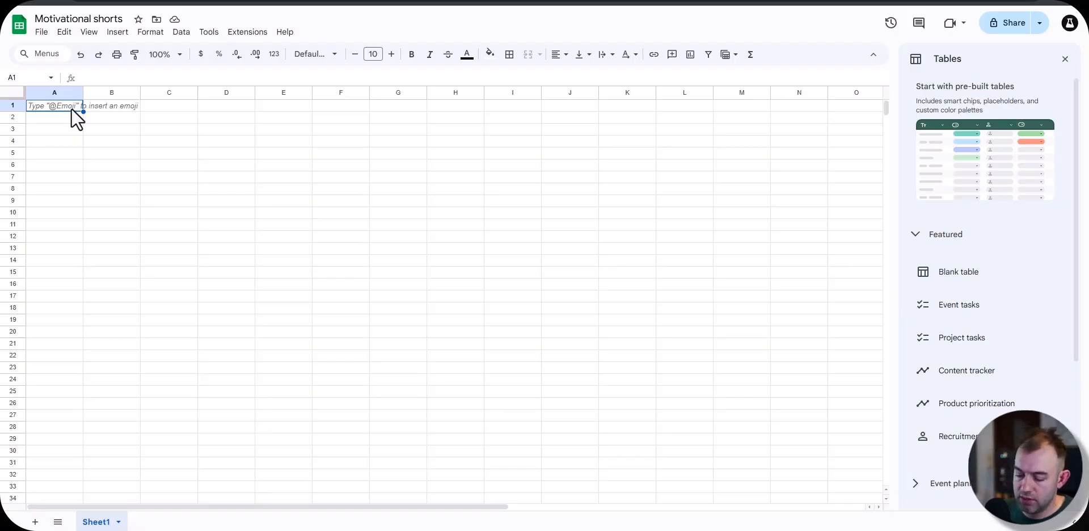
text(Title)
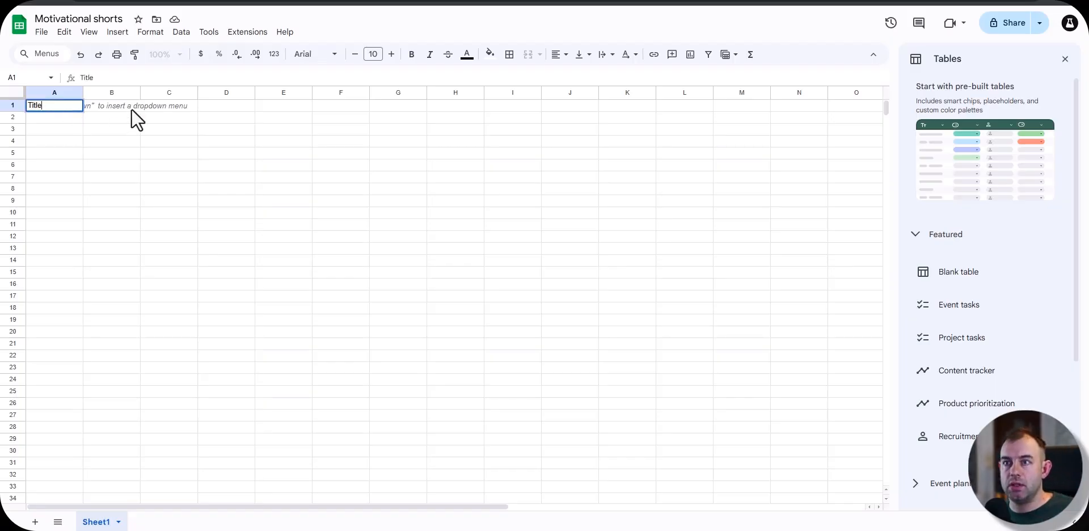
key(Tab)
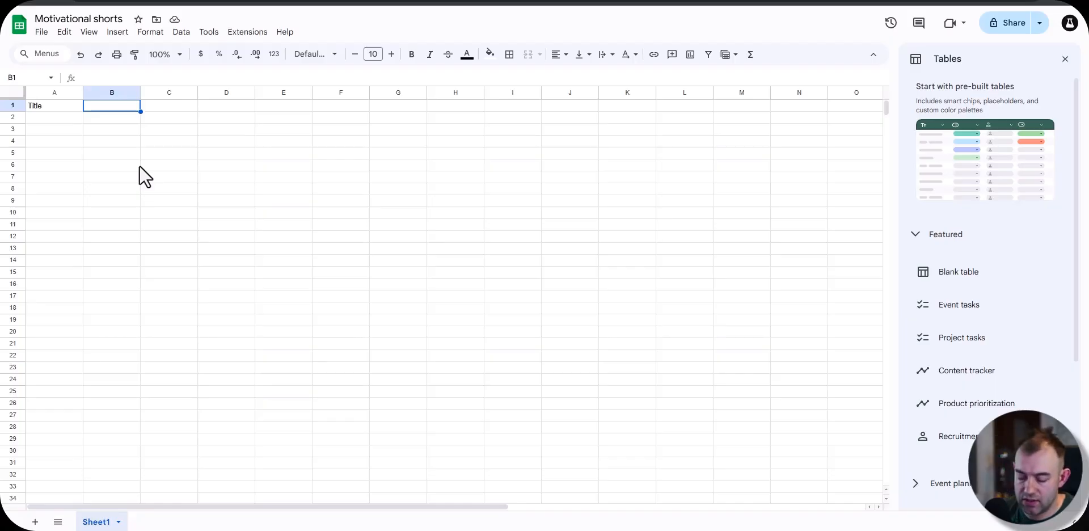
text(Quote)
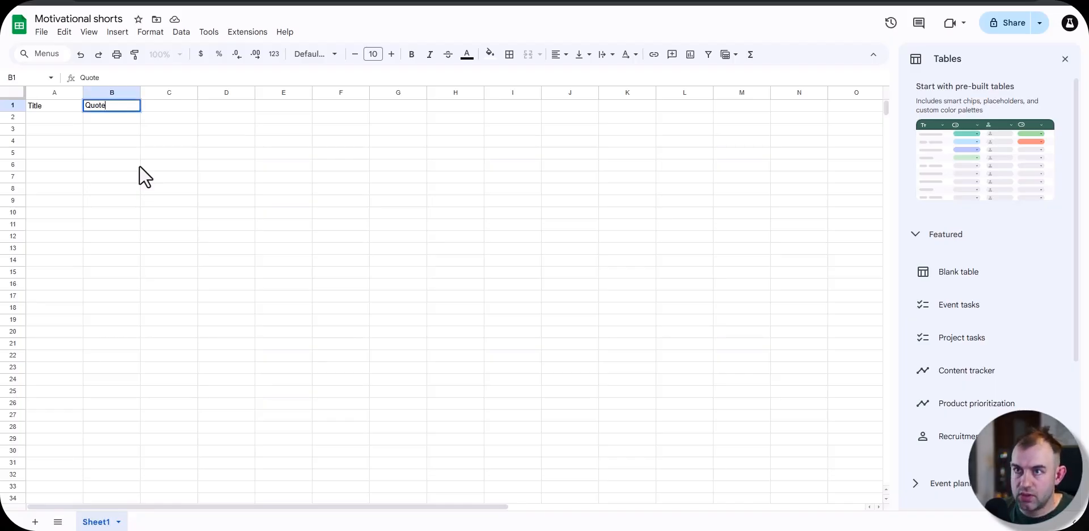
key(Tab)
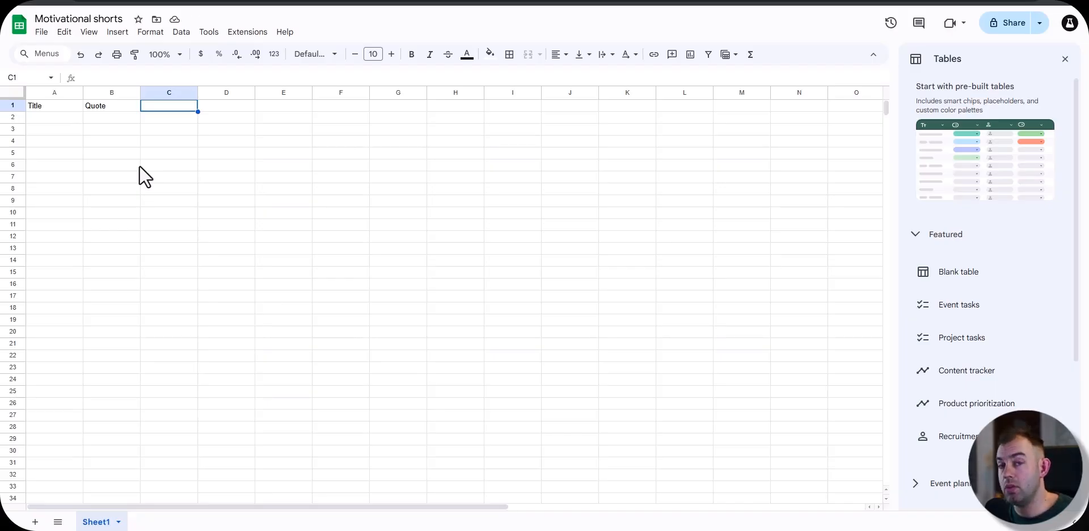
text(Comment)
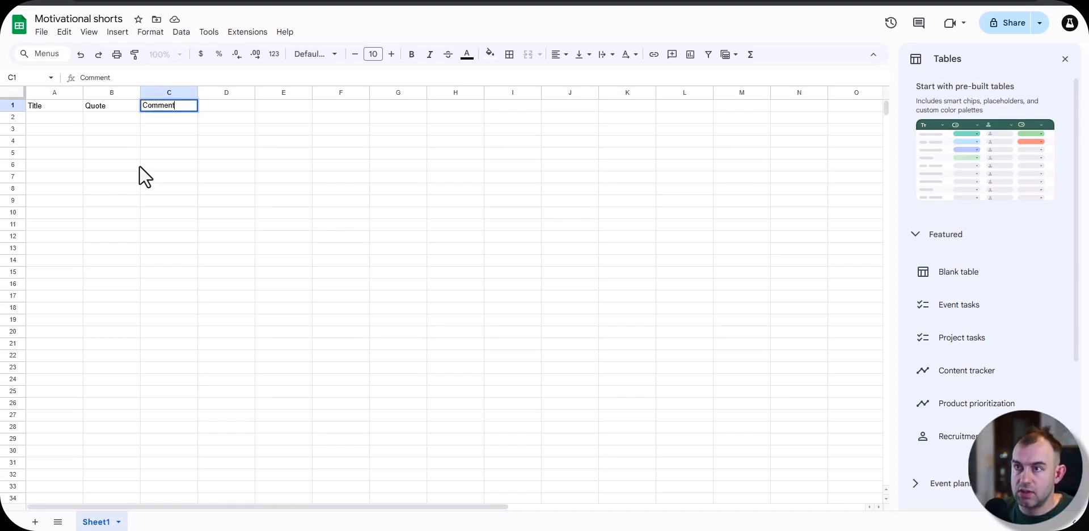
key(Return)
Step: Enter the headers Word 1, Word 2 and Word 3 in cells D1 to F1
click(206, 104)
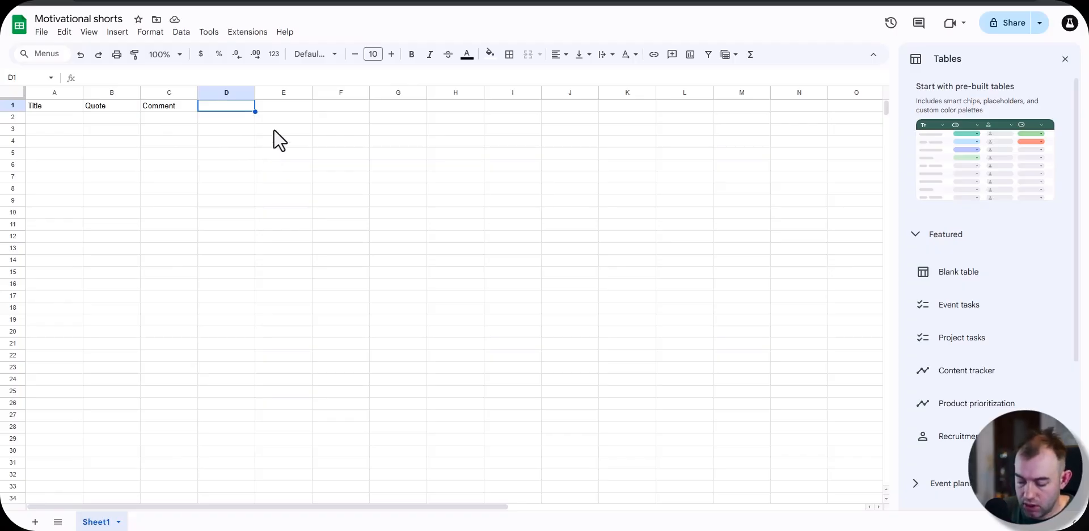
text(Word 1)
key(Tab)
text(Word 2)
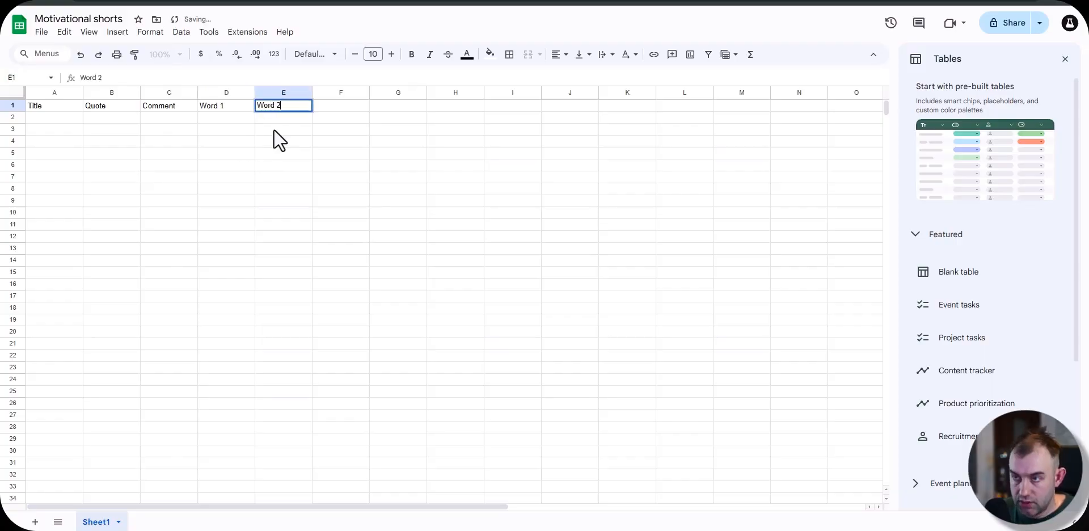
key(Tab)
text(Word3)
key(BackSpace)
text(3)
key(Return)
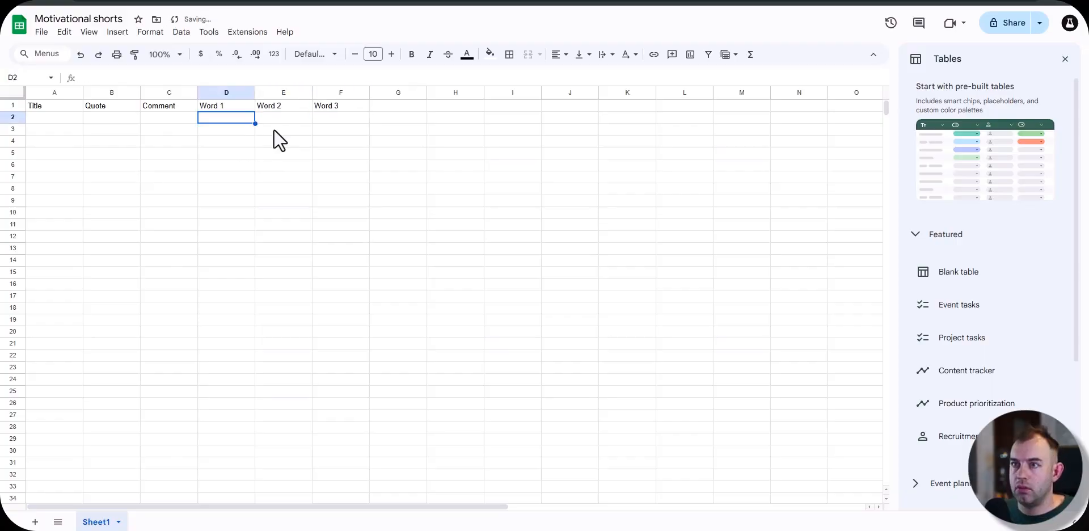
Step: Add a filter to the header row and make its text bold
click(11, 105)
click(709, 55)
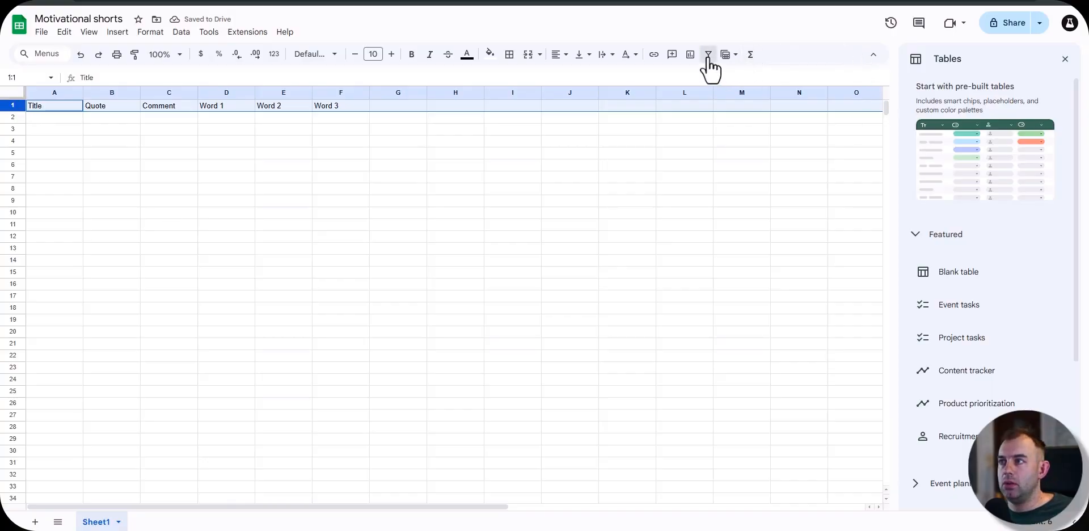
key(ctrl+b)
click(193, 177)
click(53, 117)
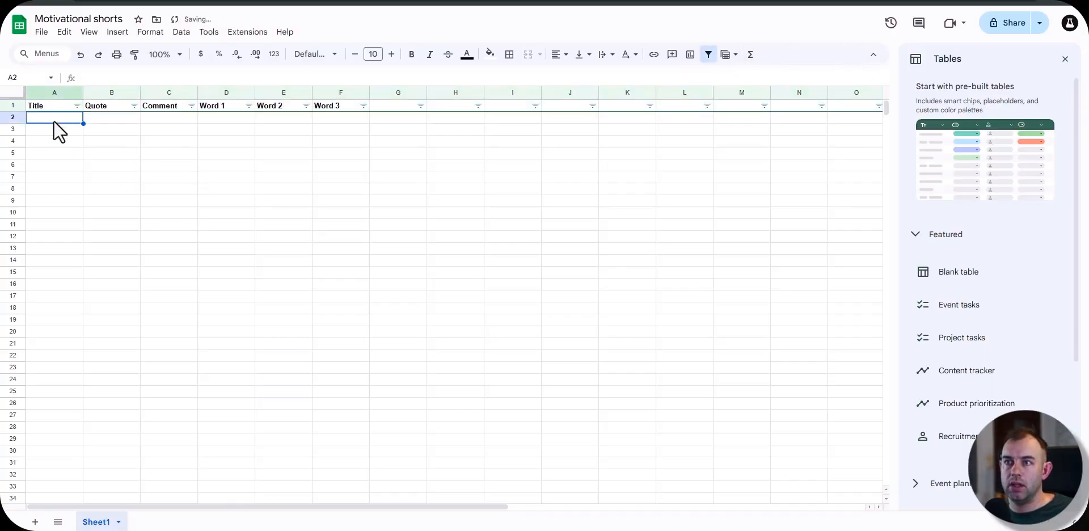
Step: Copy the header cells A1 to F1 of the Motivational shorts sheet
drag(40, 106, 250, 105)
drag(316, 102, 348, 109)
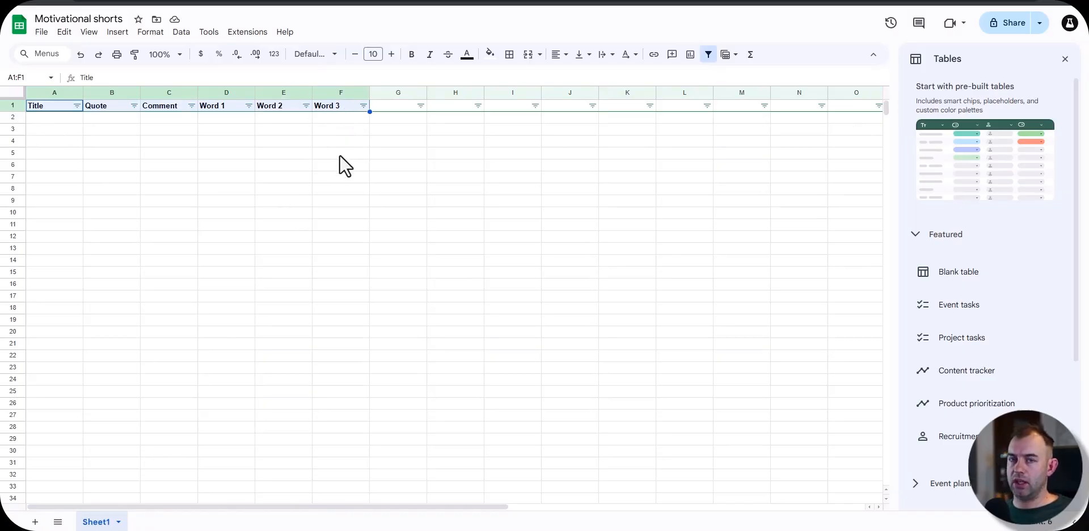
key(ctrl+c)
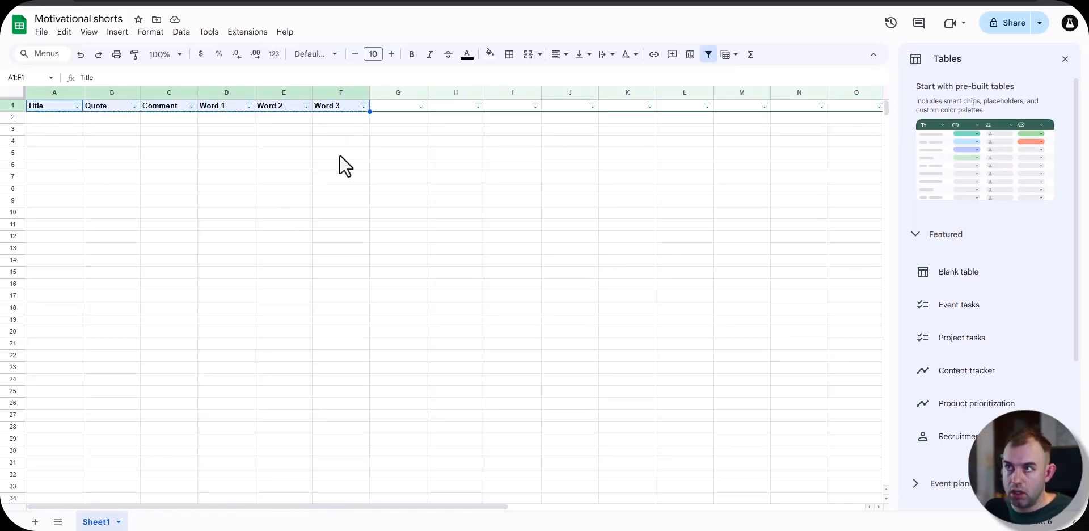
Step: Switch to Claude and ask it to create a table with the pasted header columns and help fill out the rows by a niche supplied separately
key(alt+Tab)
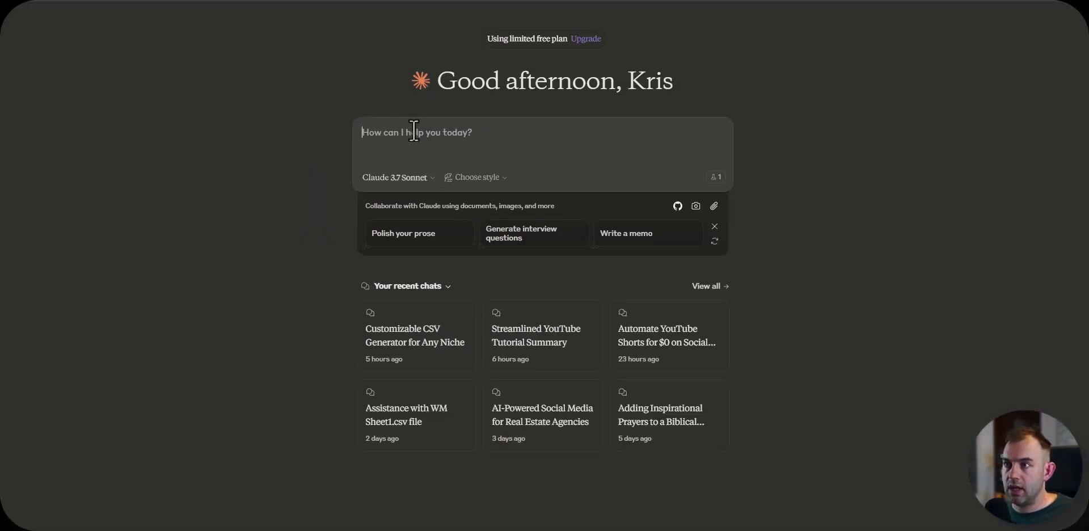
text(I want you to he)
text(reate )
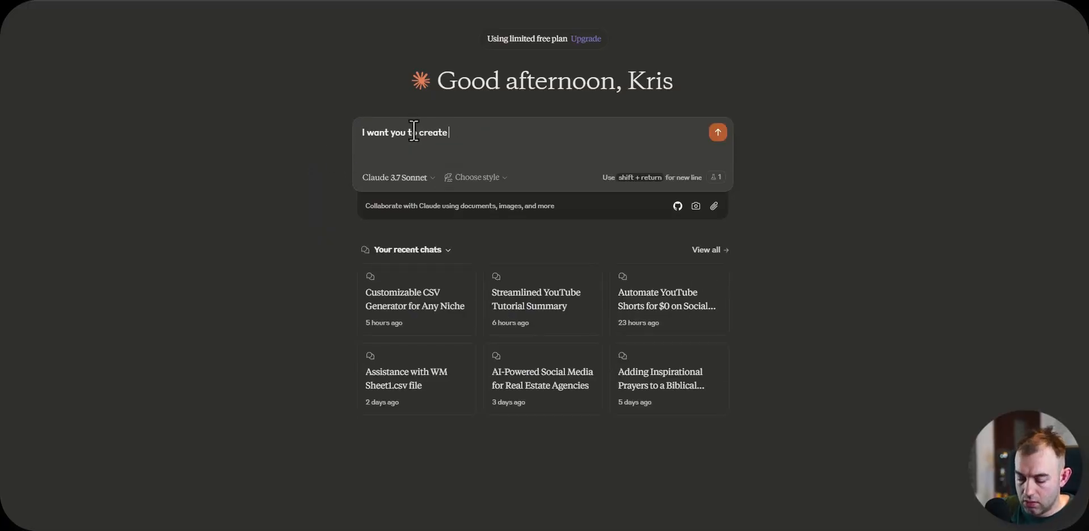
text(a table with following columns)
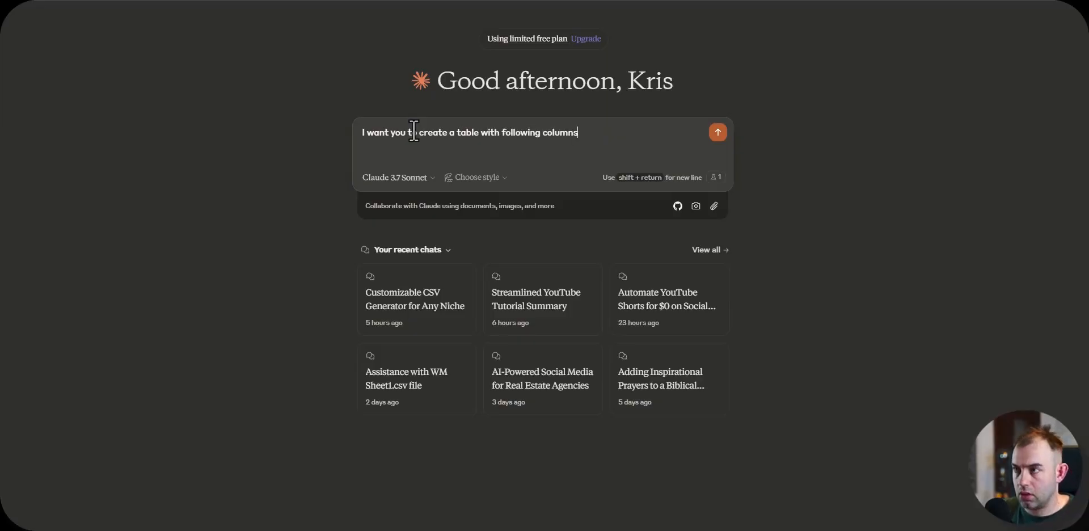
text(, you will help me to f)
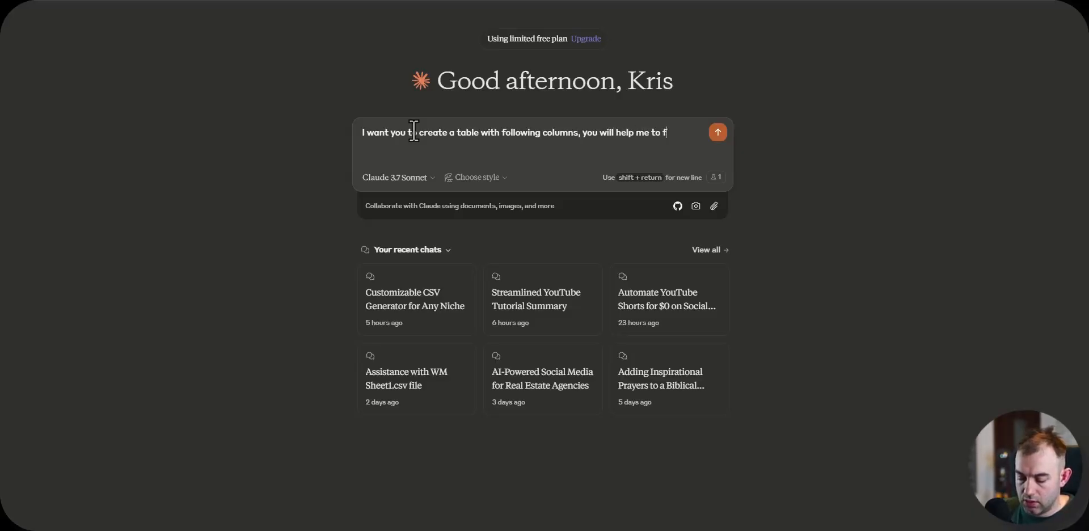
text(ill out the rows by the ni)
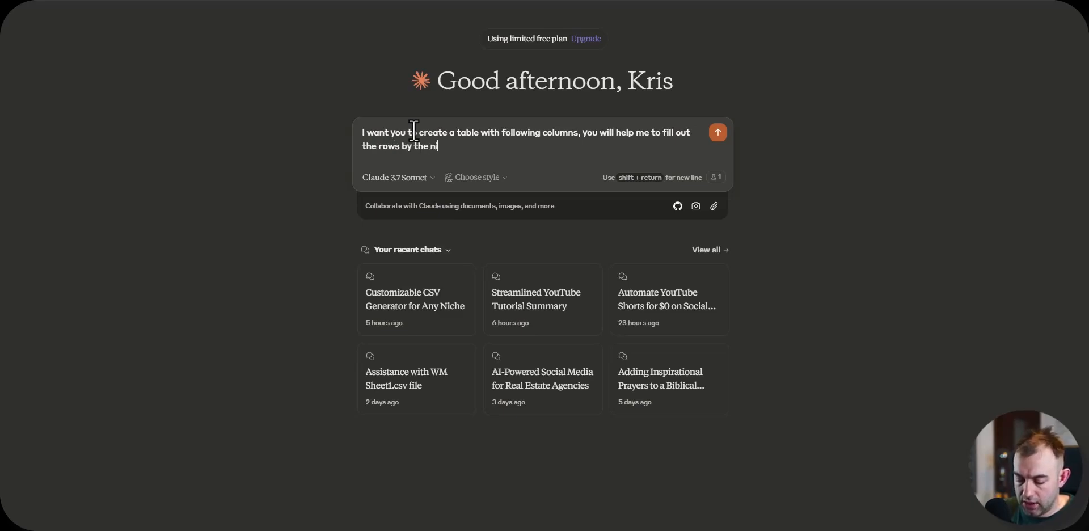
text(che I'm going to p)
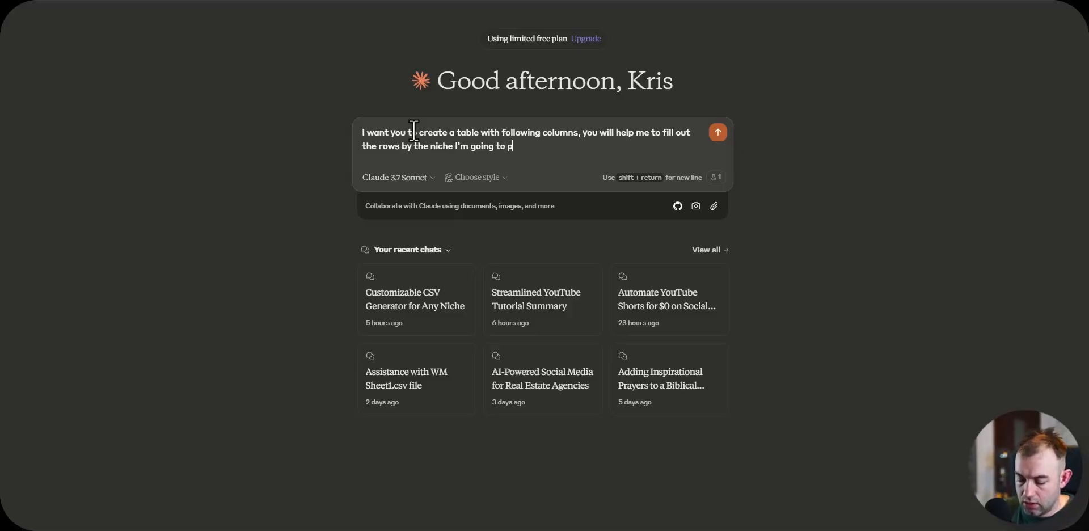
text(rovide you:)
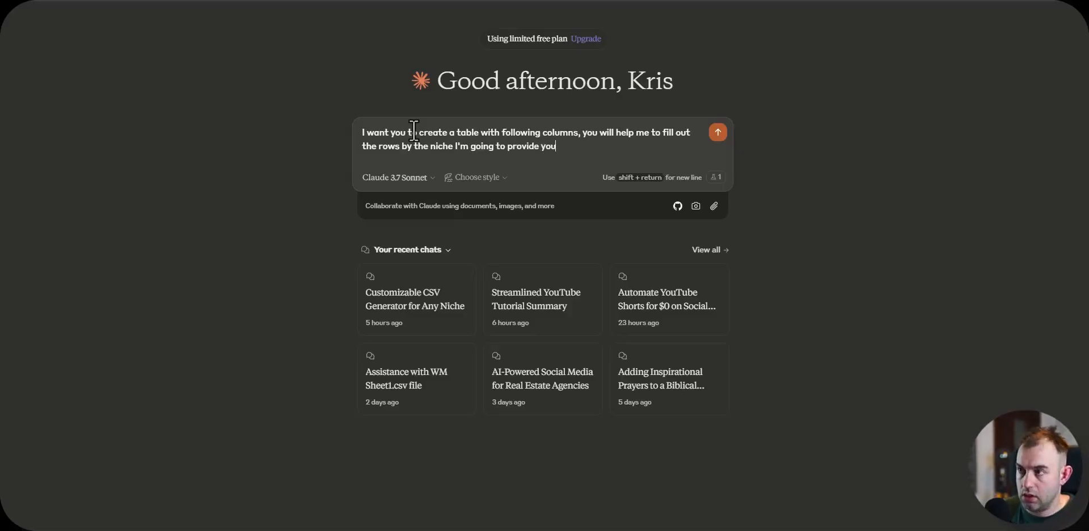
key(ctrl+v)
key(Return)
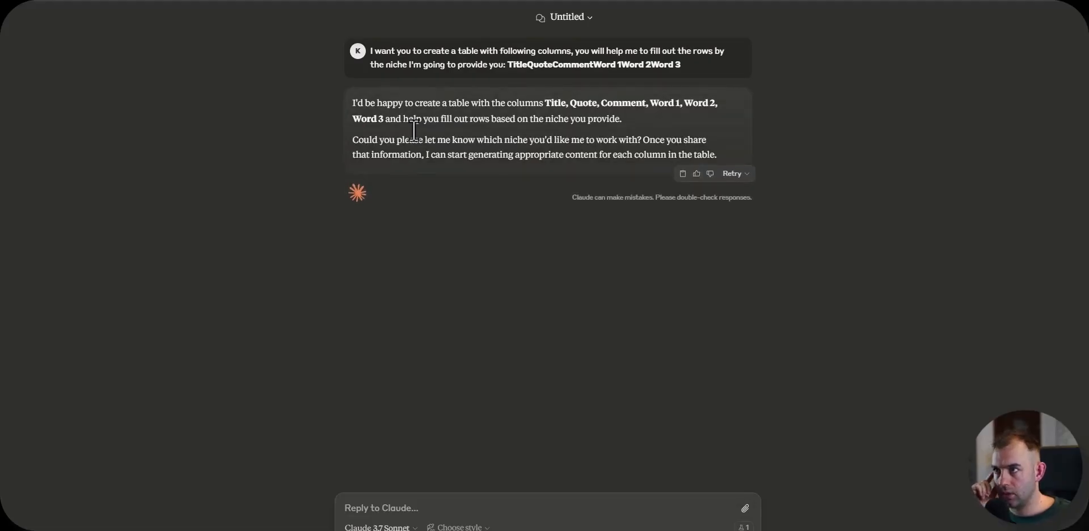
Step: Ask Claude for famous quotes on motivation and self improving, a short comment explaining each quote, and three last-column words forming a call to action
text(I need)
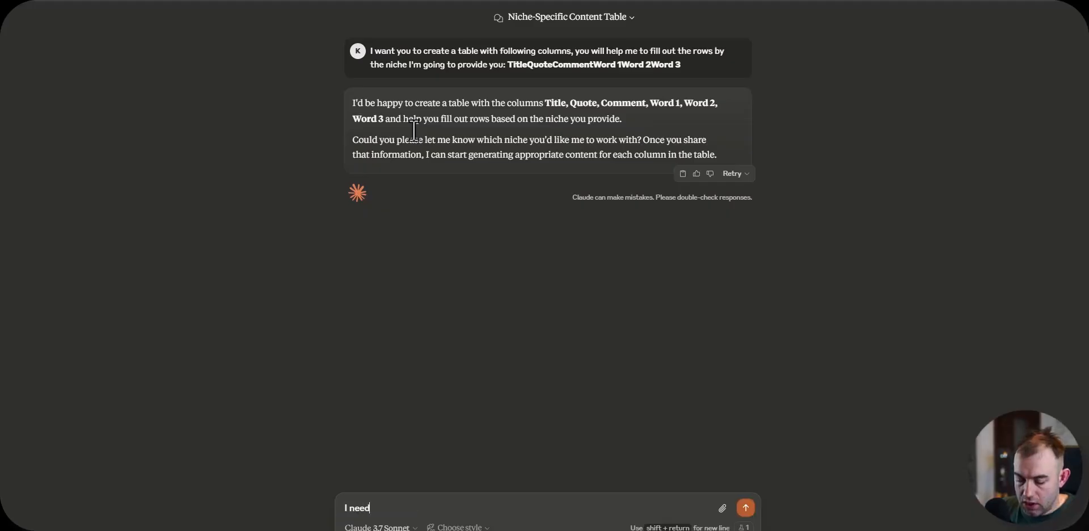
text( famous quotes for)
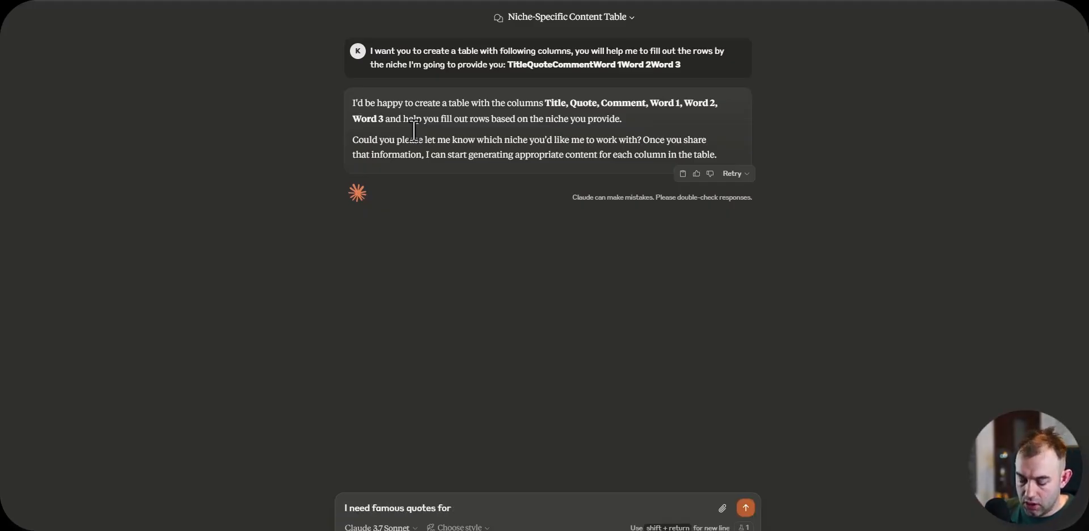
text( motivation and self im)
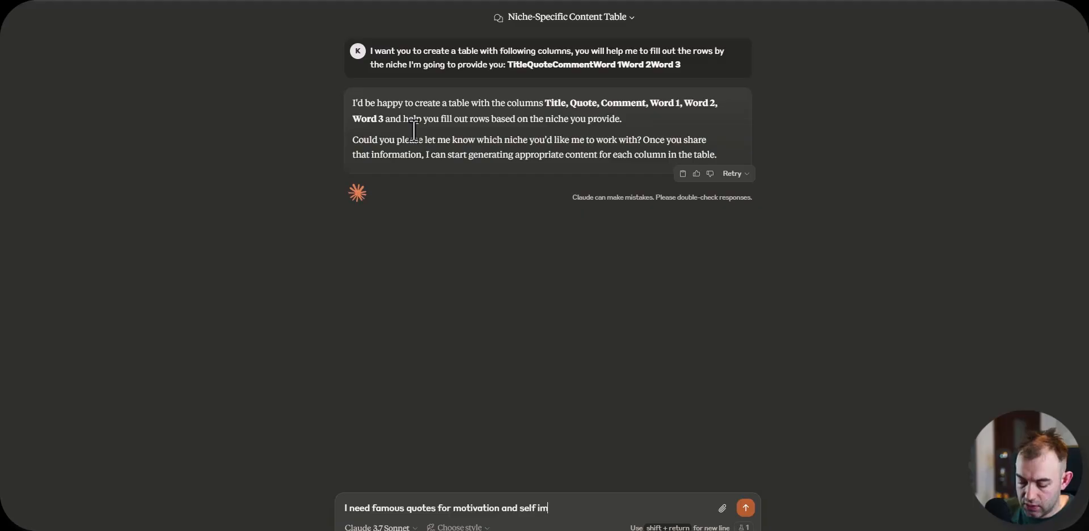
text(proving then, th)
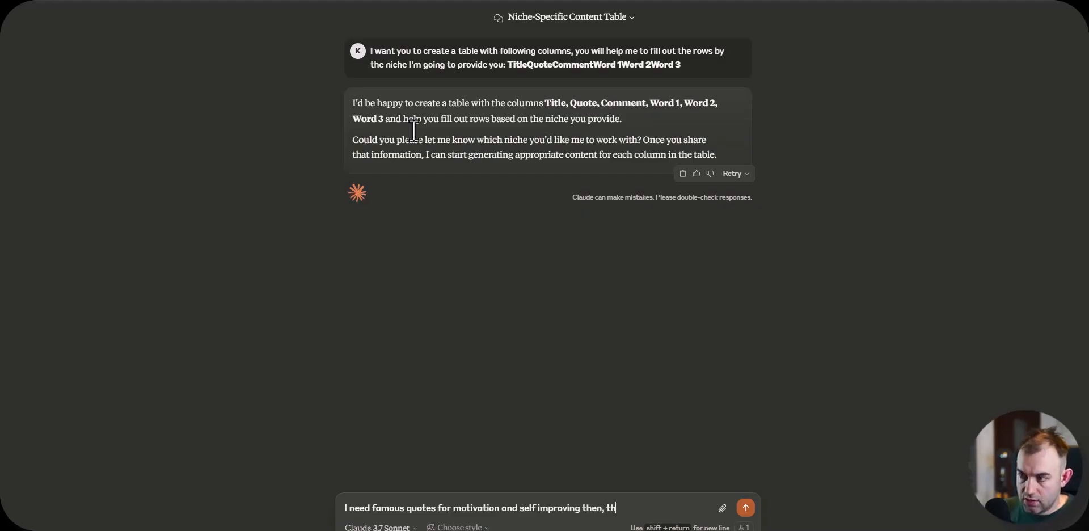
text(e comment that)
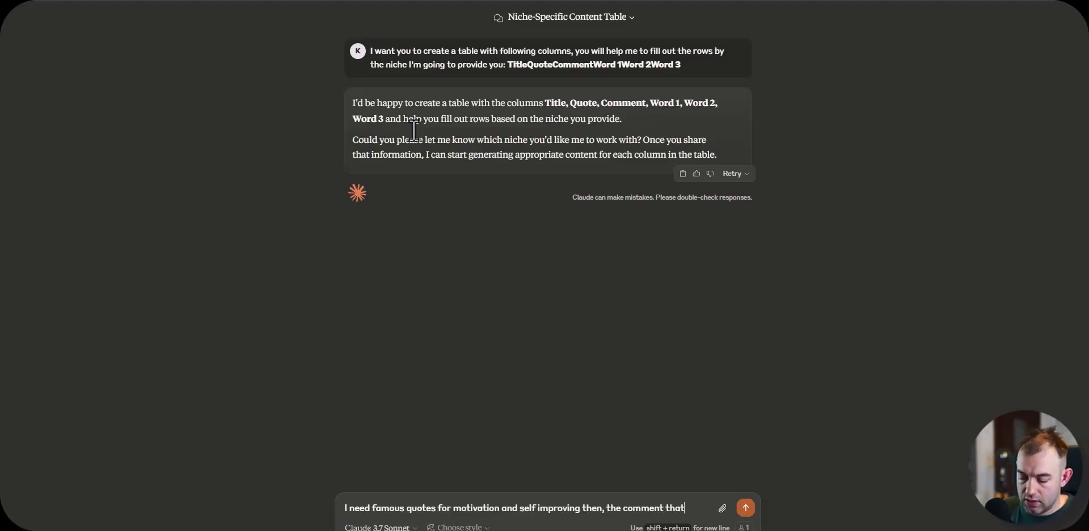
text( will also be)
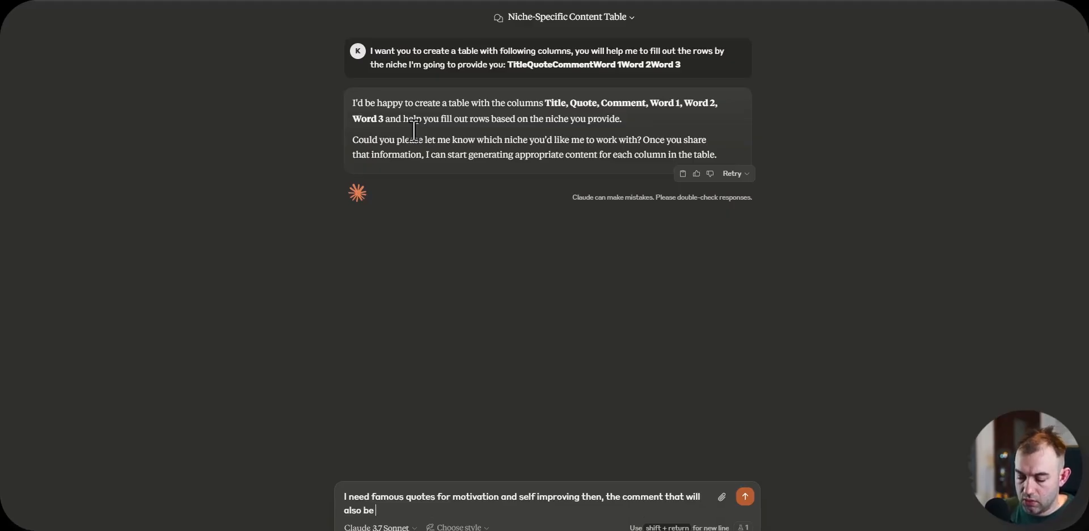
text( like an ex)
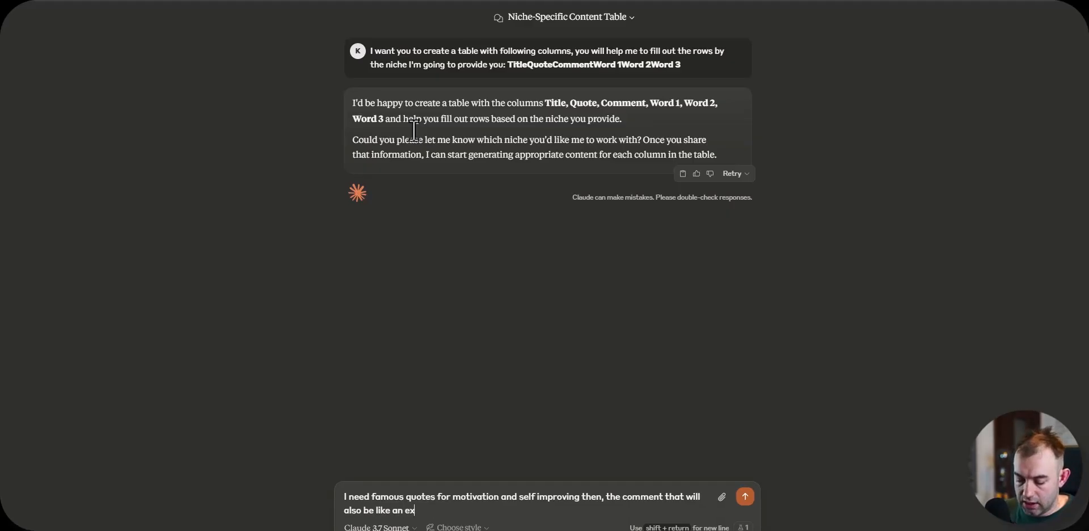
text(planation of t)
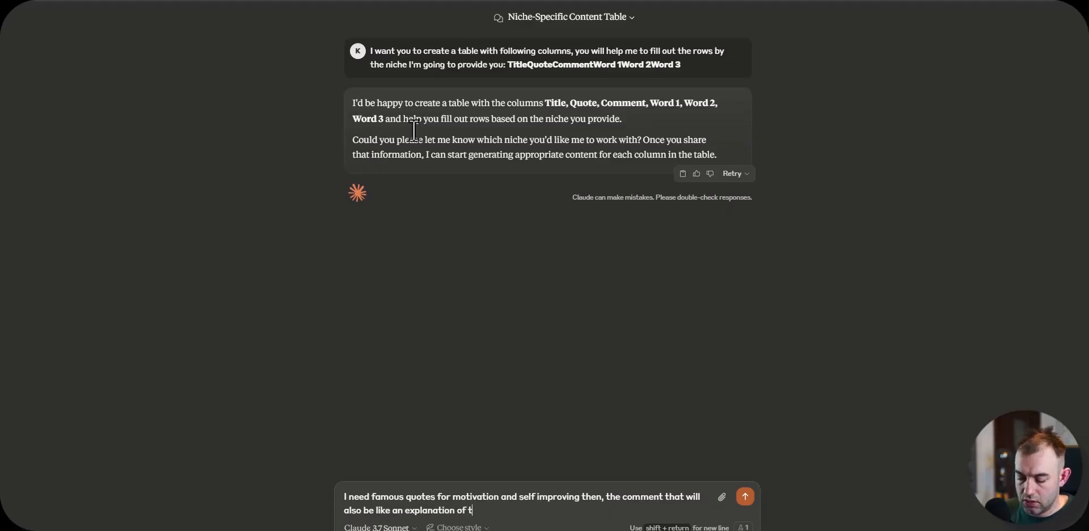
text(he qoute (must be )
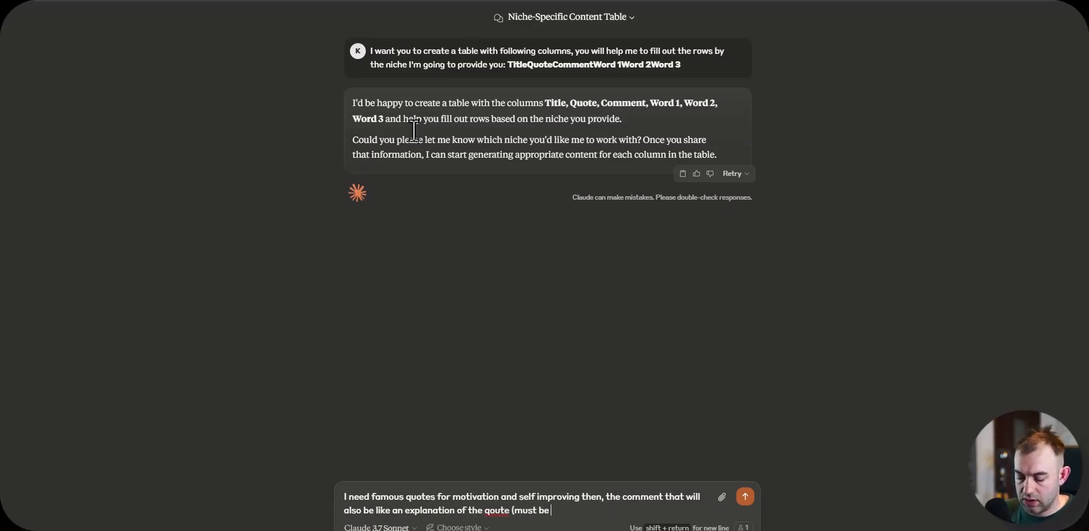
text(short), the last three columns)
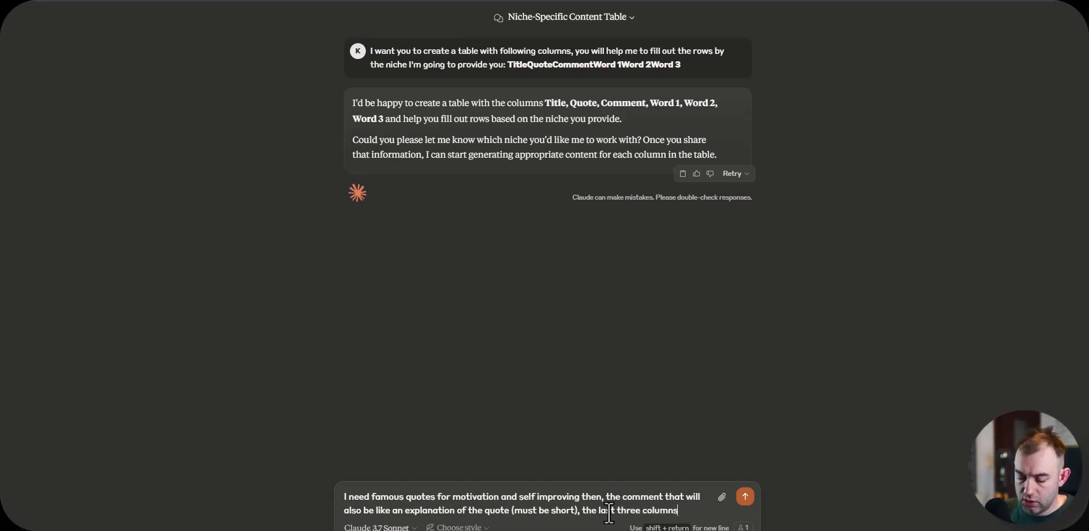
text(re three words that fall together as a call to action.)
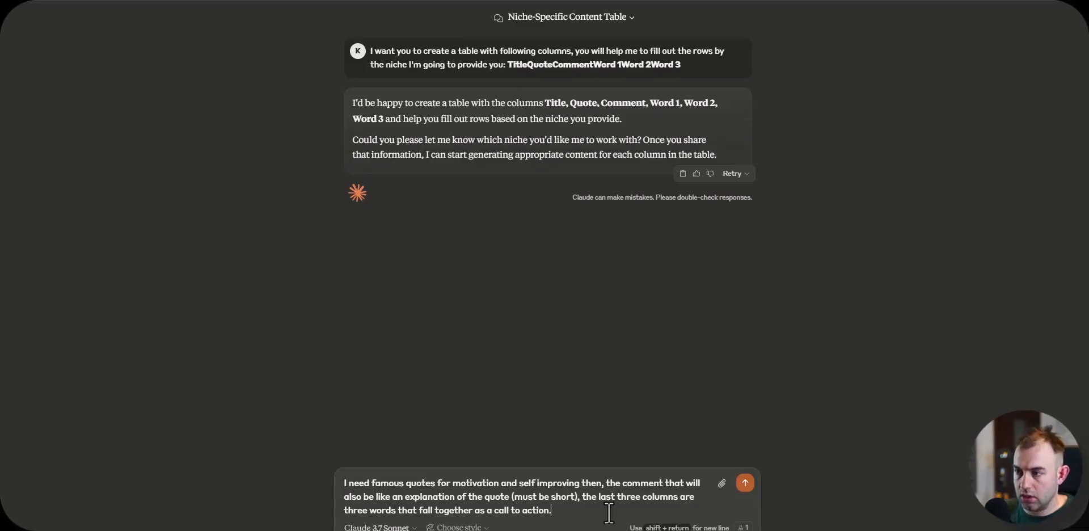
key(Return)
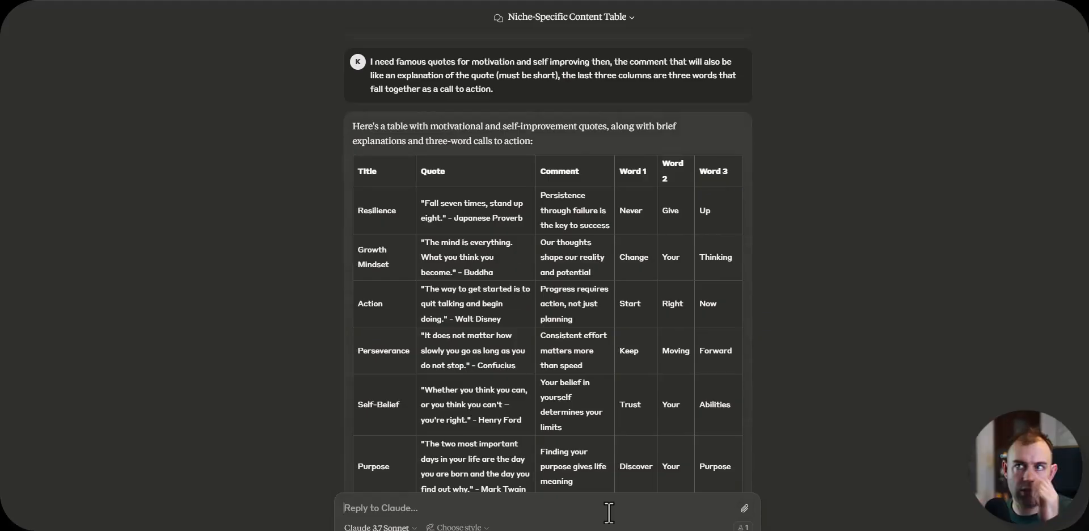
Step: Switch to the Motivational shorts spreadsheet, insert a column after Quote with the header Source, and select the whole set of headers
key(alt+Tab)
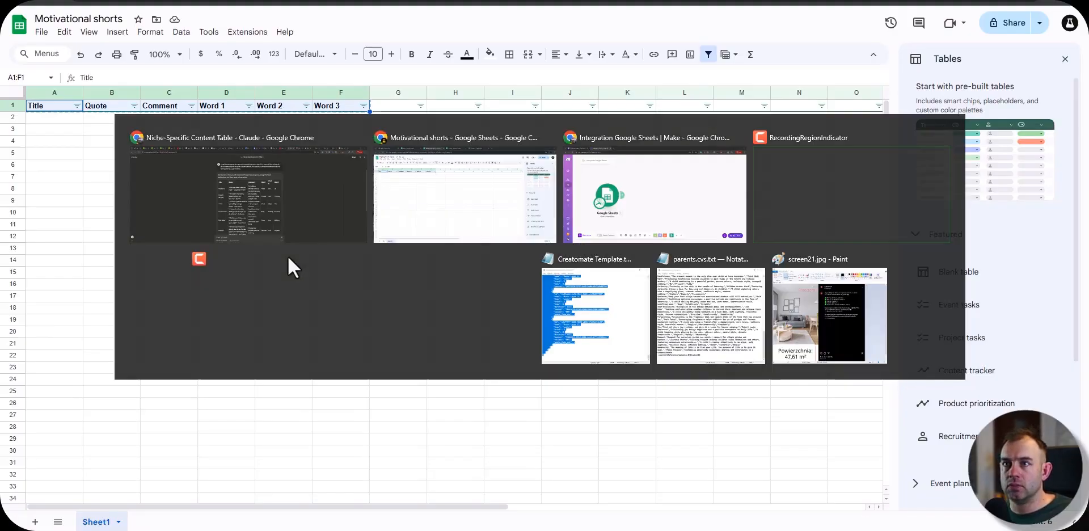
click(200, 167)
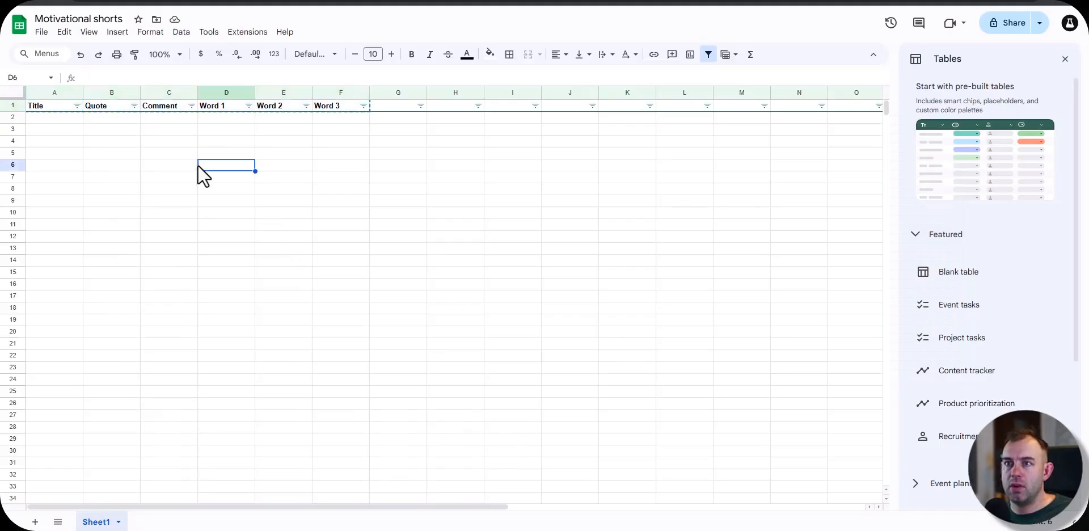
right_click(110, 91)
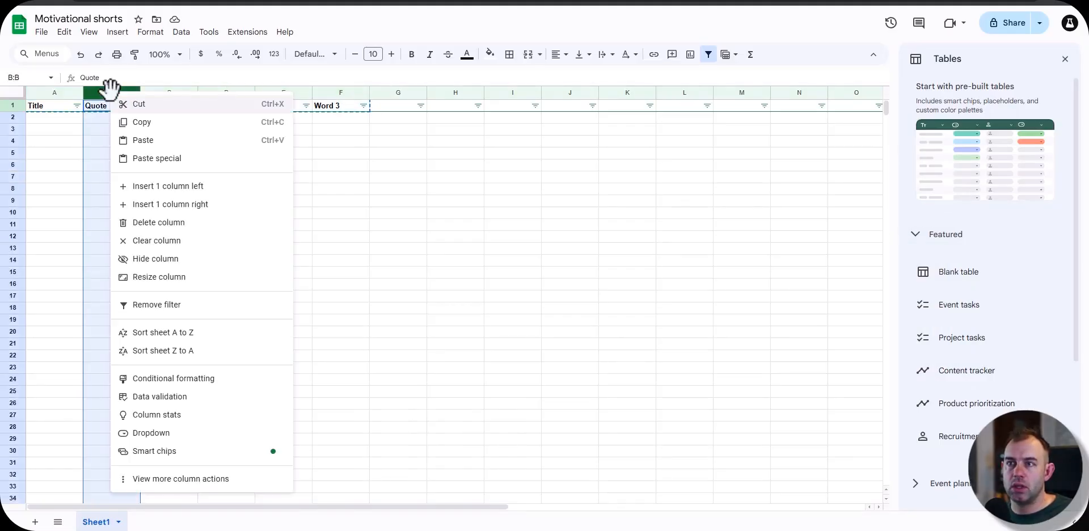
click(209, 204)
double_click(176, 108)
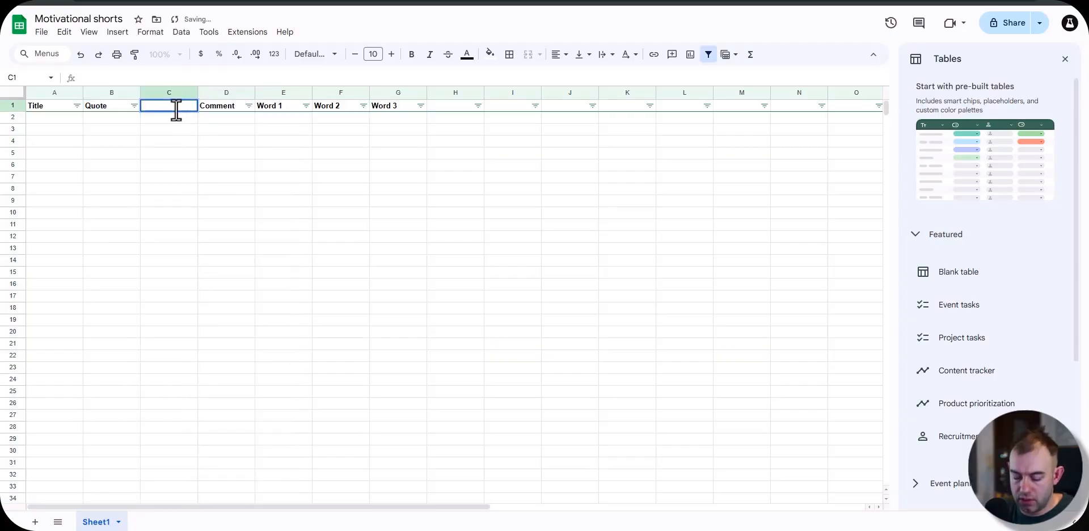
text(Source)
key(Return)
drag(33, 105, 416, 107)
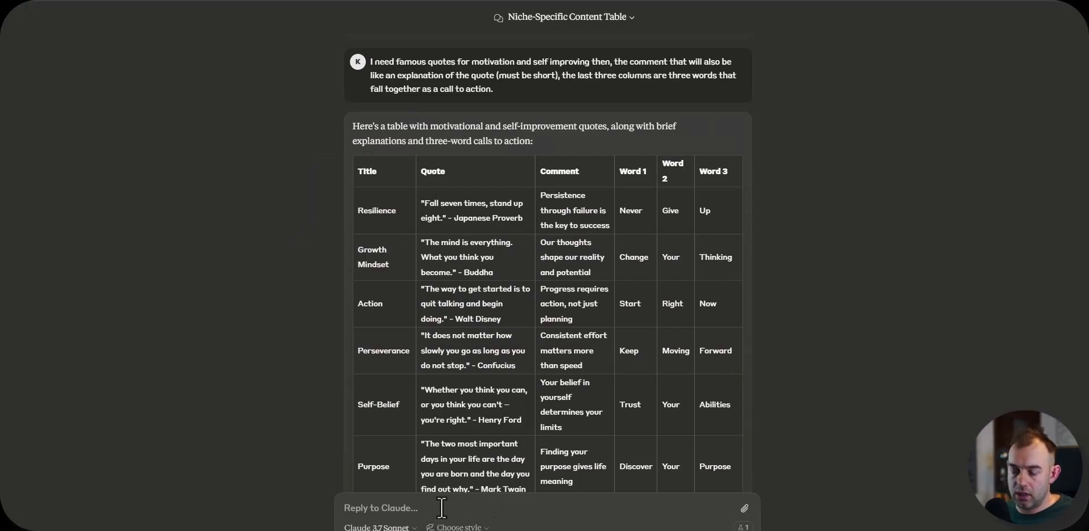
Step: Ask Claude to add one more column for the quote source after the quote, and look through the regenerated table
text(Actually one more column: the quote source (put it after the quote)
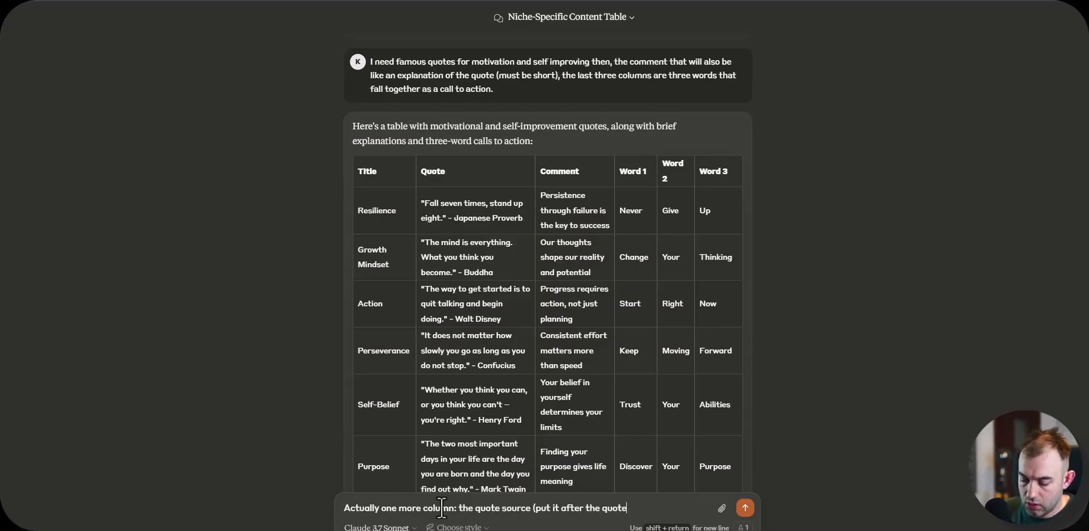
text().)
key(Return)
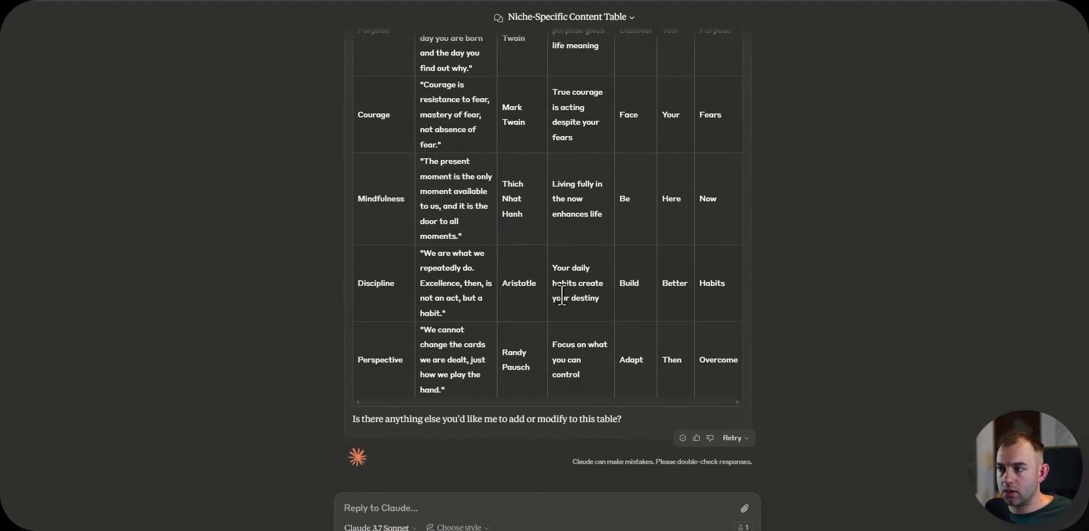
scroll(588, 318, up, 5)
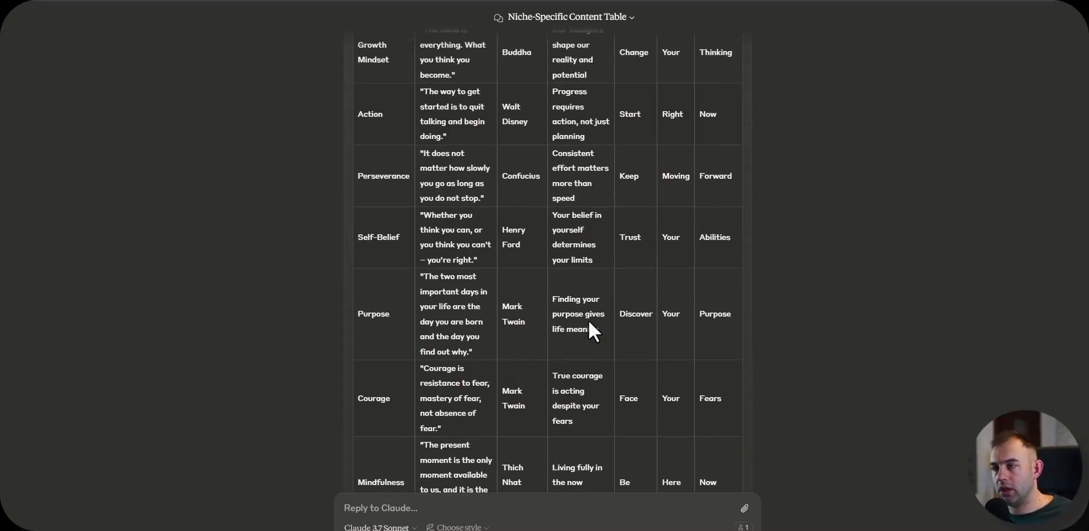
Step: Review the rest of the generated quote table and ask Claude for 10 more
scroll(556, 244, down, 5)
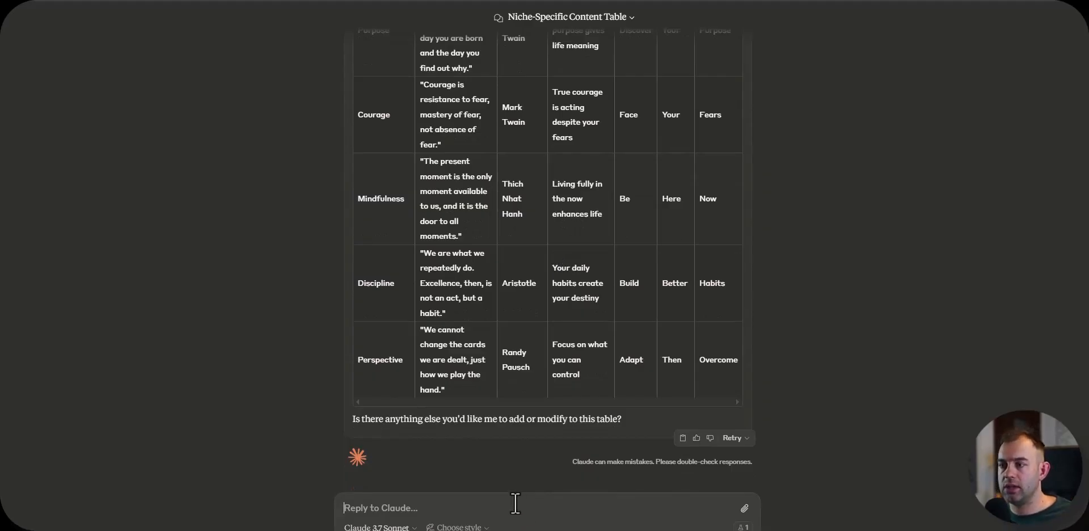
text(great)
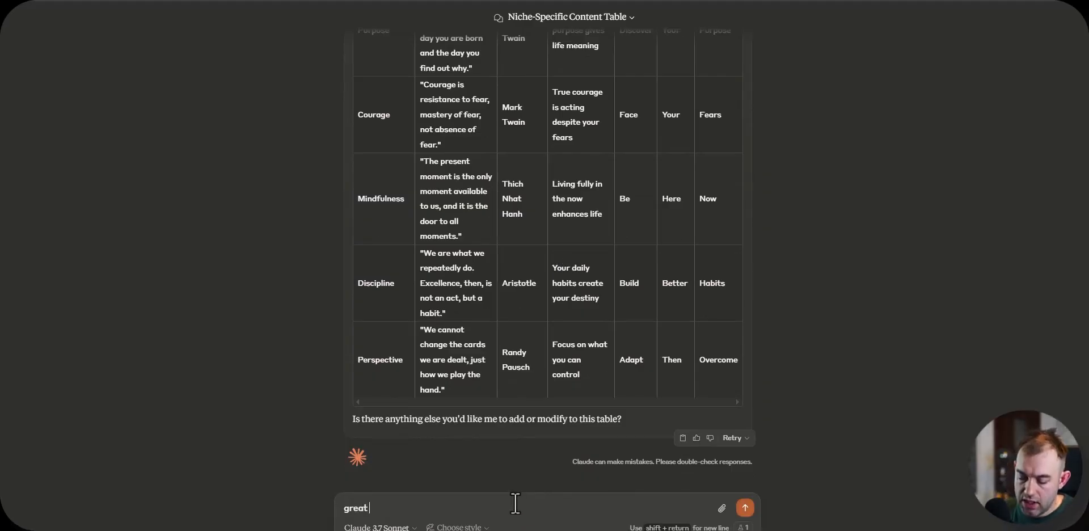
text( give me 10 more)
key(Return)
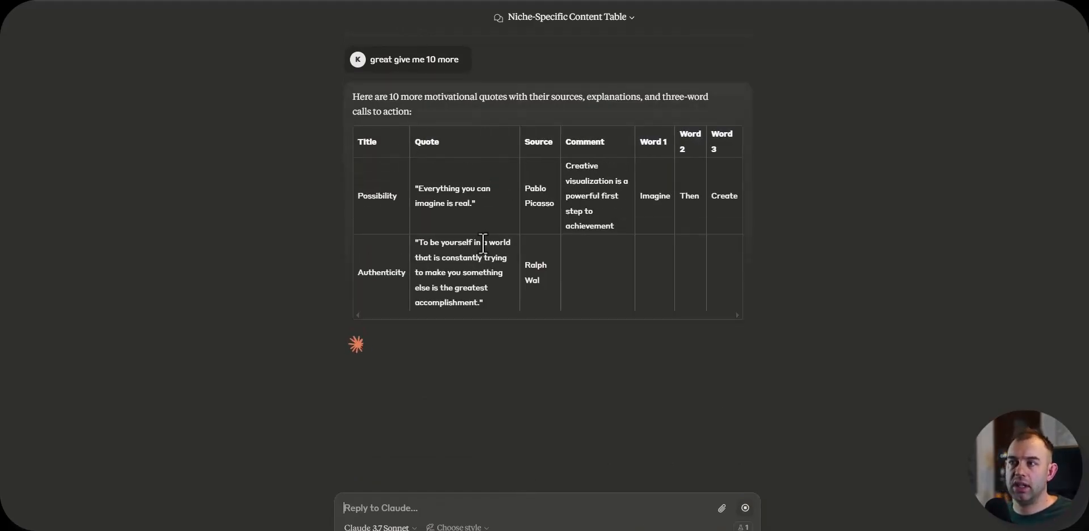
Step: Switch to the Motivational shorts spreadsheet and paste the copied Claude response starting at cell A4
key(alt+Tab)
click(658, 210)
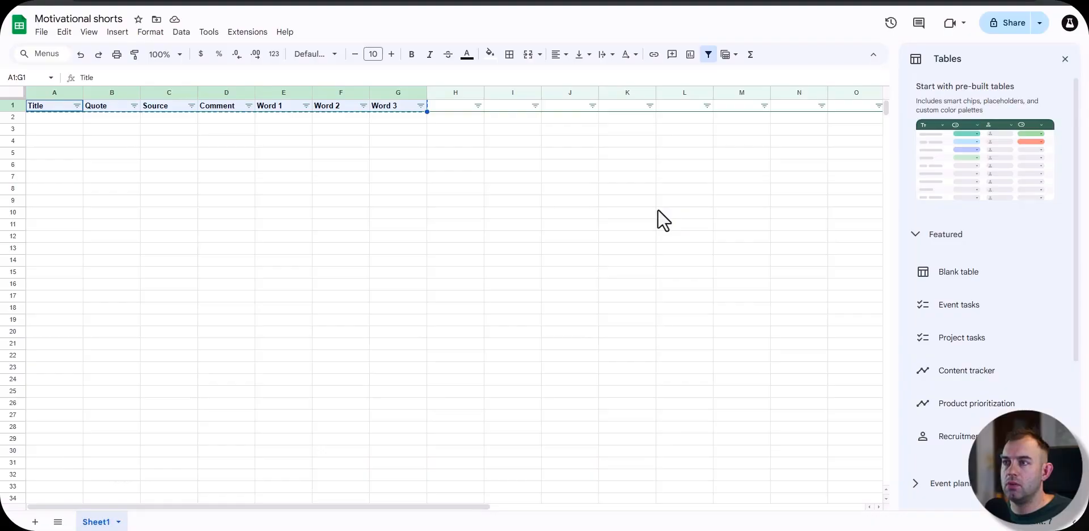
click(208, 179)
click(55, 145)
key(ctrl+v)
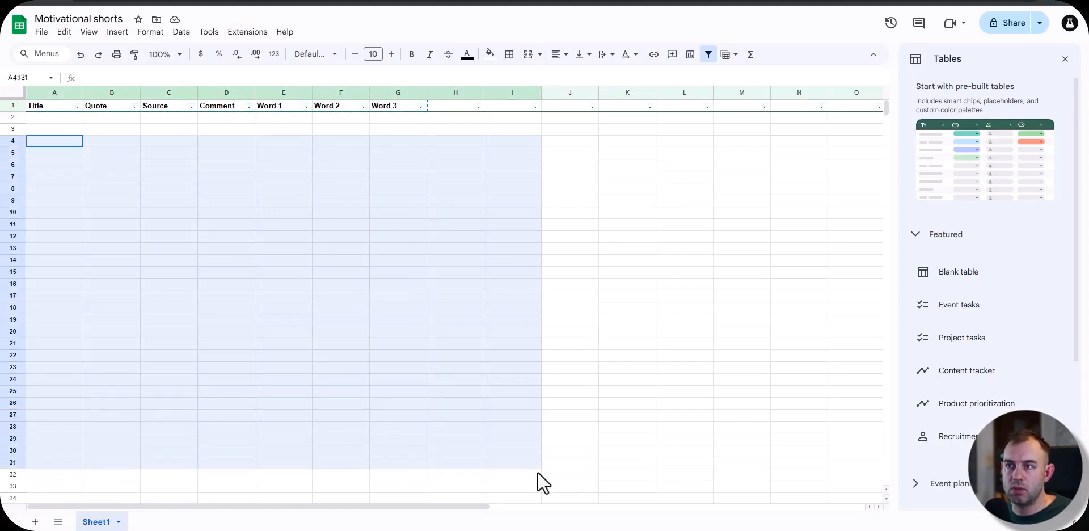
click(270, 250)
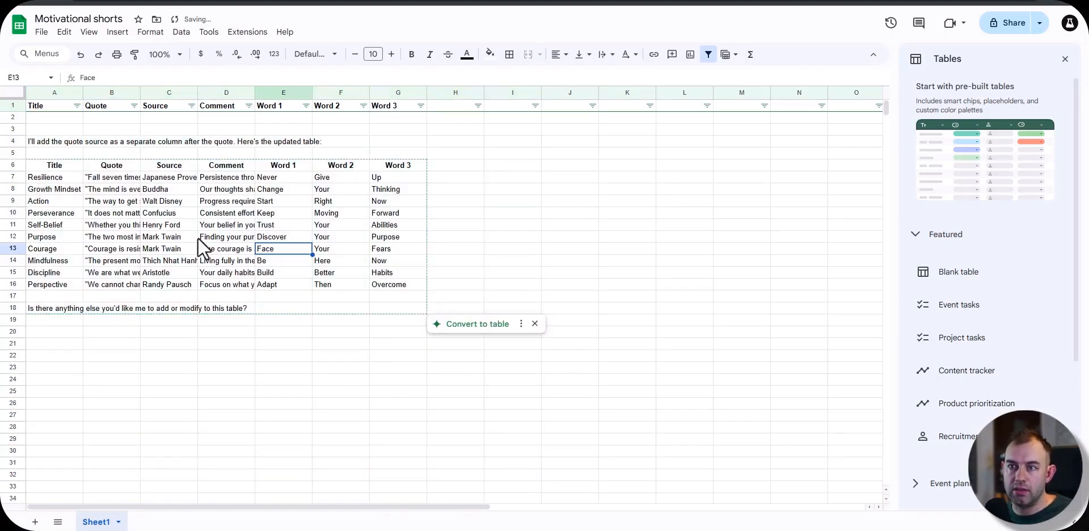
Step: Delete rows 2 to 6 above the pasted quotes and clear the leftover text in the cells below the last quote
drag(18, 163, 15, 116)
right_click(15, 117)
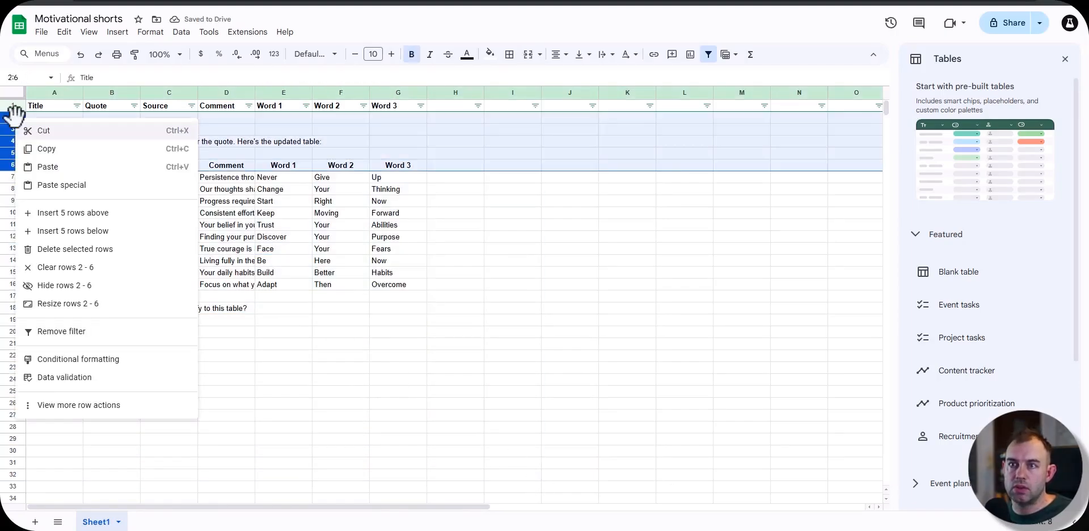
click(36, 249)
drag(36, 237, 504, 304)
key(Delete)
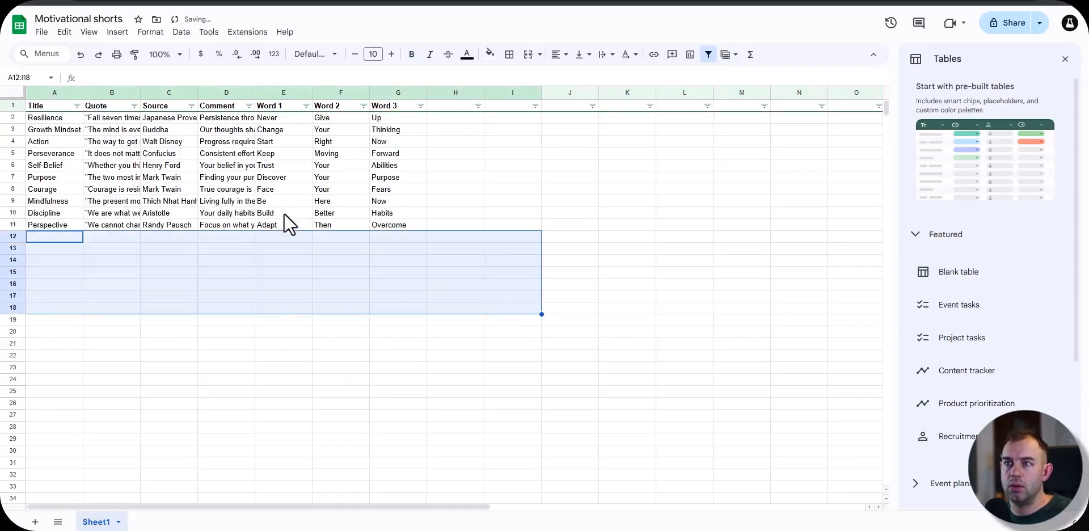
click(41, 118)
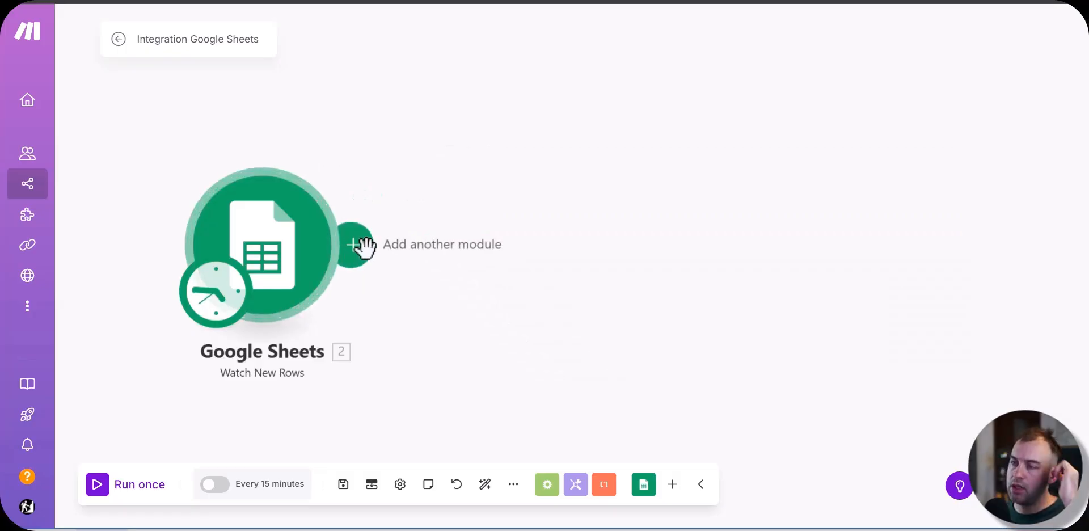
Step: Switch to the Make scenario and add an ElevenLabs Create a Speech Synthesis module after Google Sheets
click(364, 246)
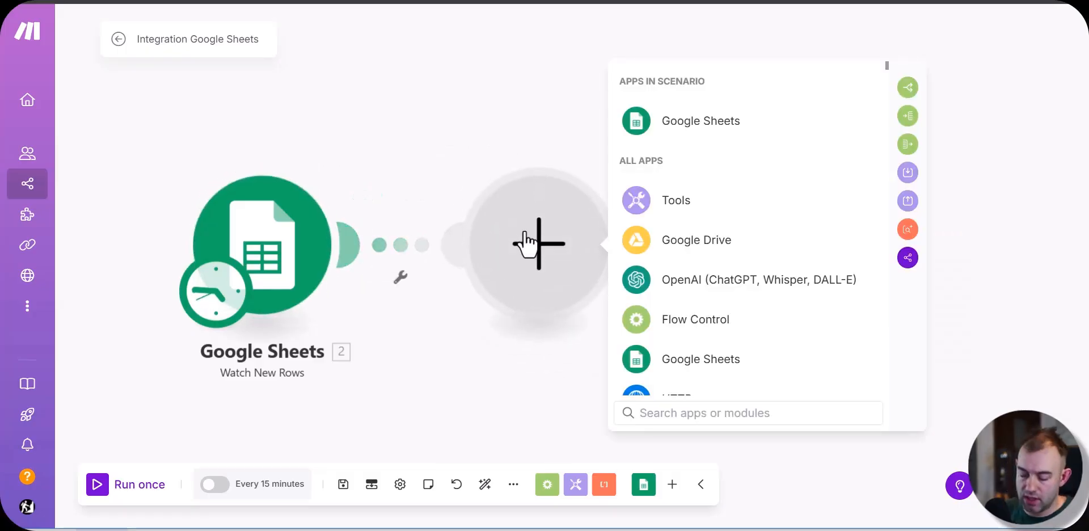
text(elev)
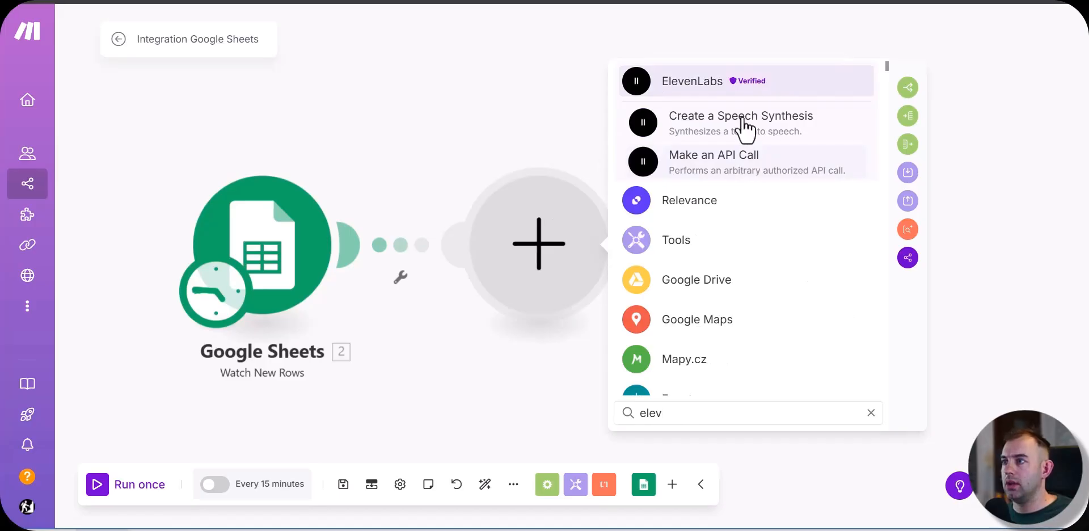
click(741, 119)
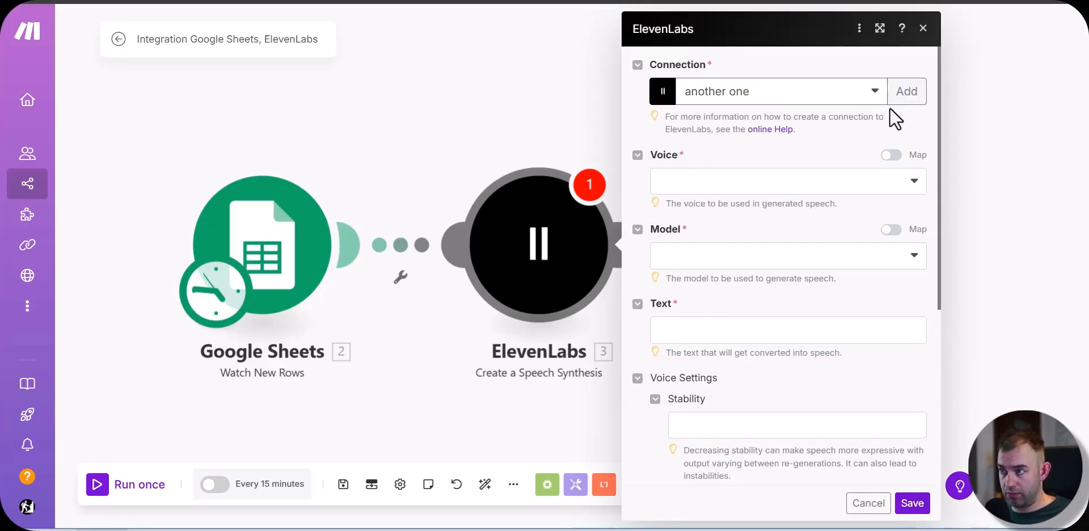
Step: Set the speech voice to professional/Motivational Coach - Leader and the model to Eleven Multilingual v2 (eleven_multilingual_v2)
click(776, 187)
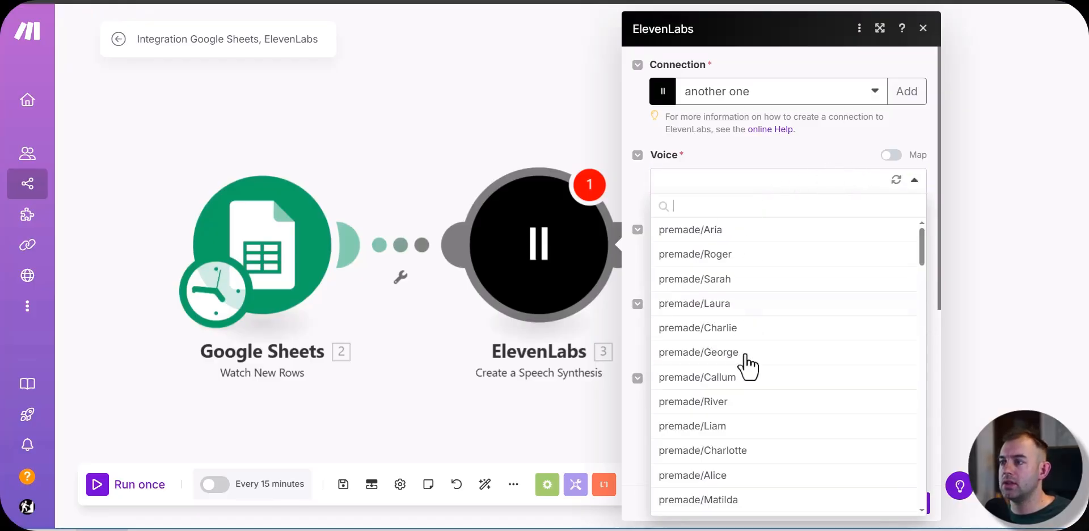
scroll(769, 317, down, 5)
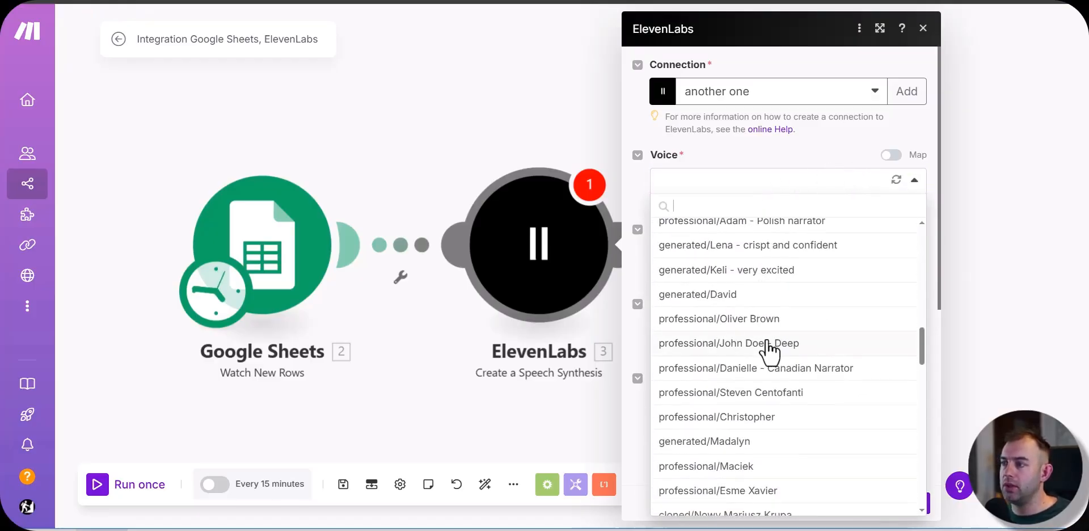
scroll(780, 329, down, 5)
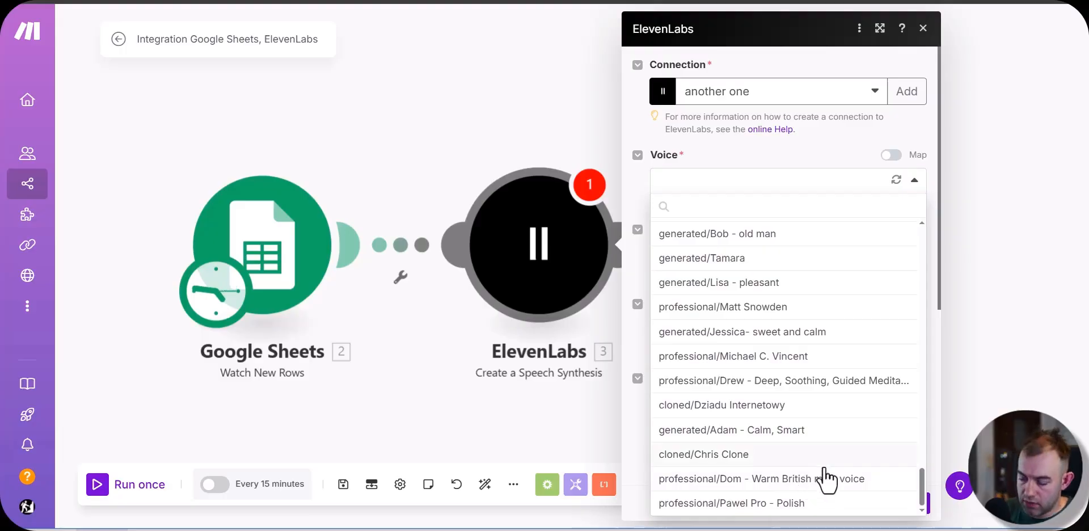
text(mot)
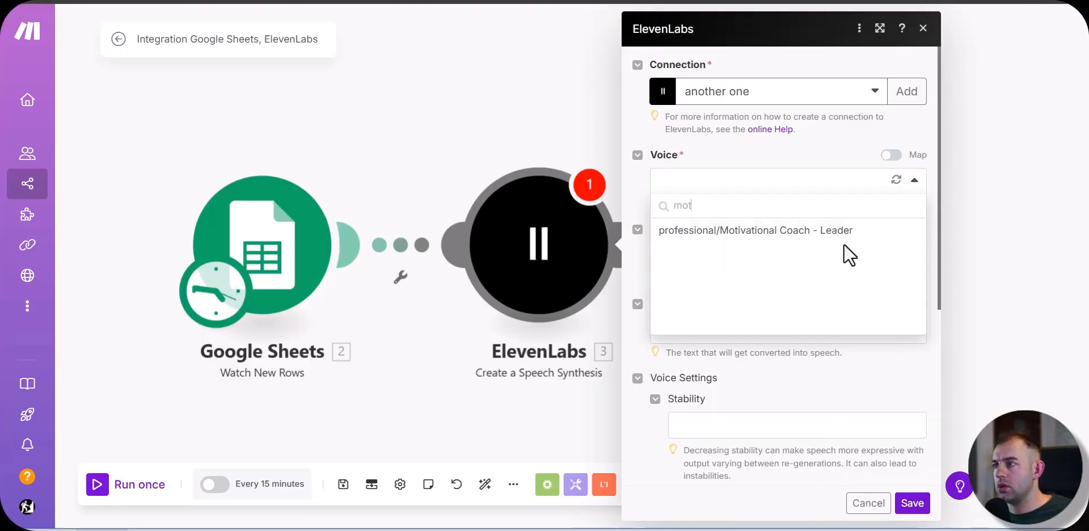
click(834, 233)
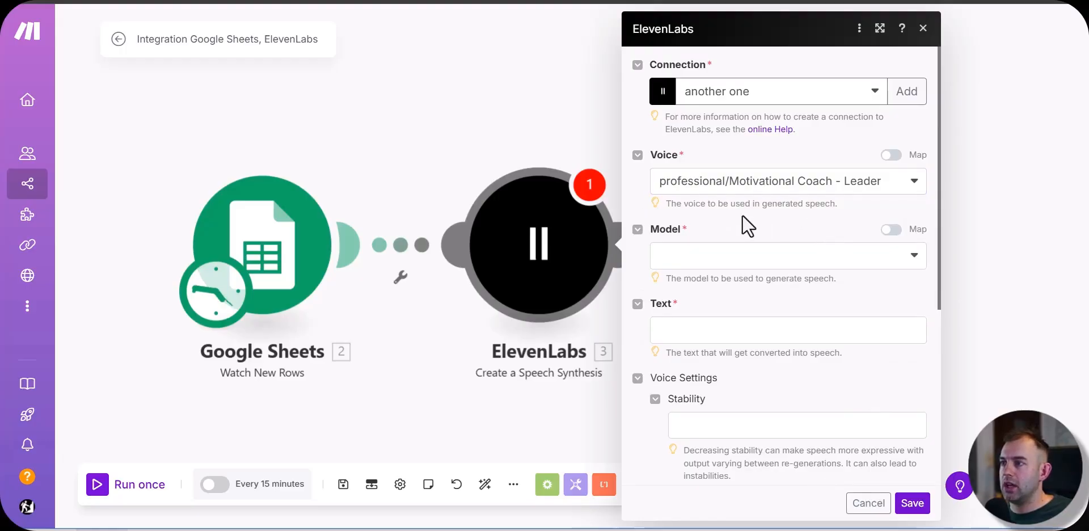
click(735, 264)
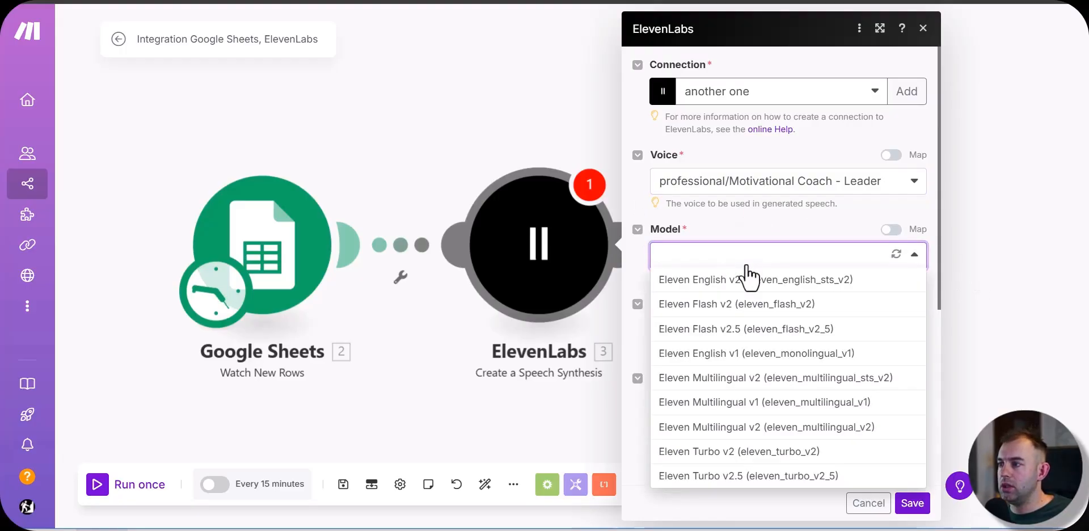
click(710, 428)
Step: Run only the Google Sheets Watch New Rows module to fetch sample rows, and close its output
click(738, 329)
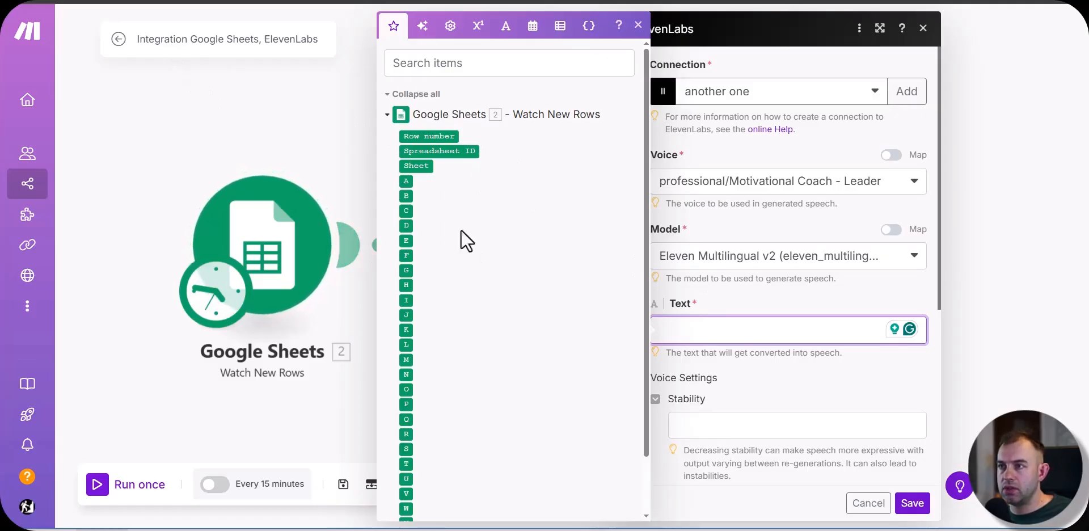
click(219, 133)
right_click(265, 232)
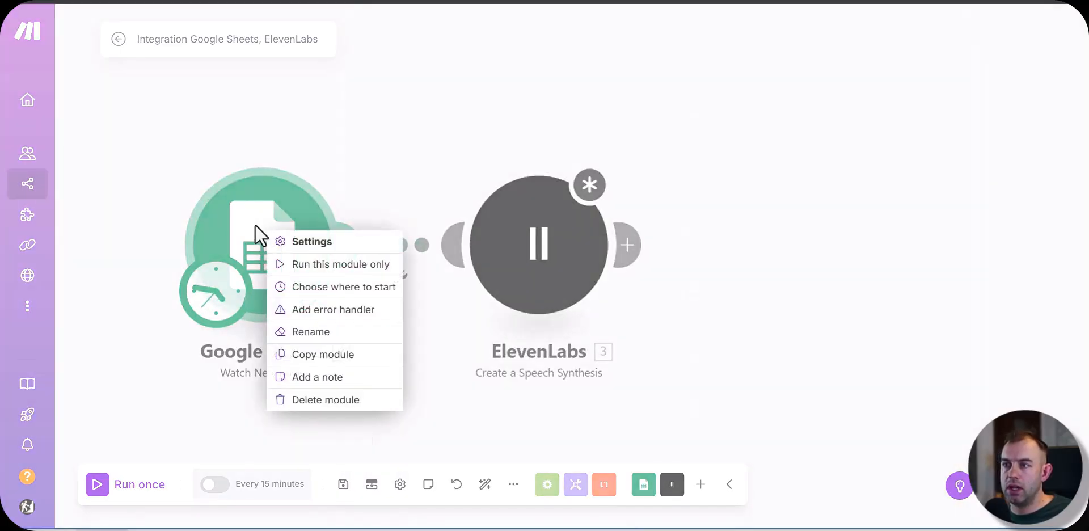
click(329, 265)
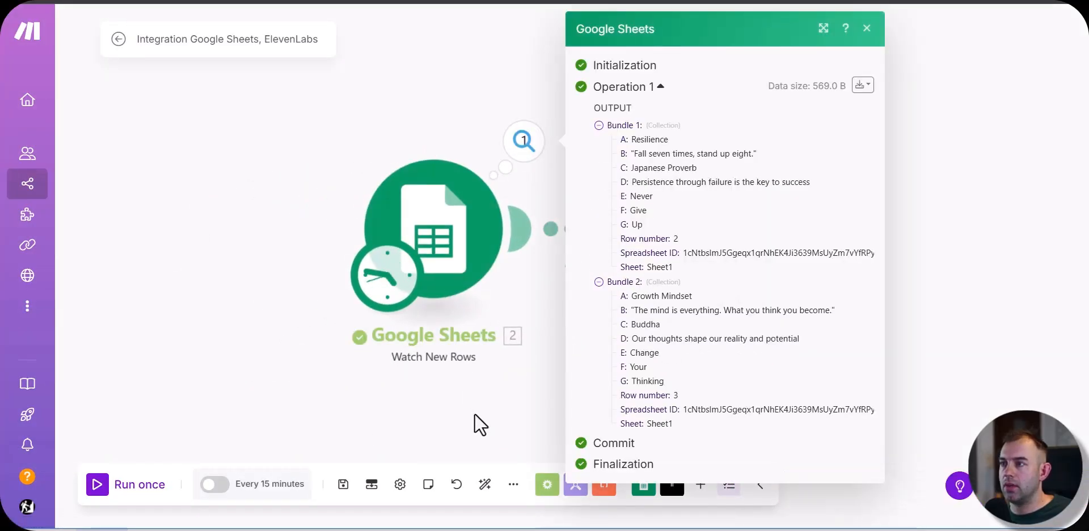
click(474, 413)
Step: Map the quote from Google Sheets column B as the ElevenLabs speech text and save the module
click(740, 224)
click(832, 328)
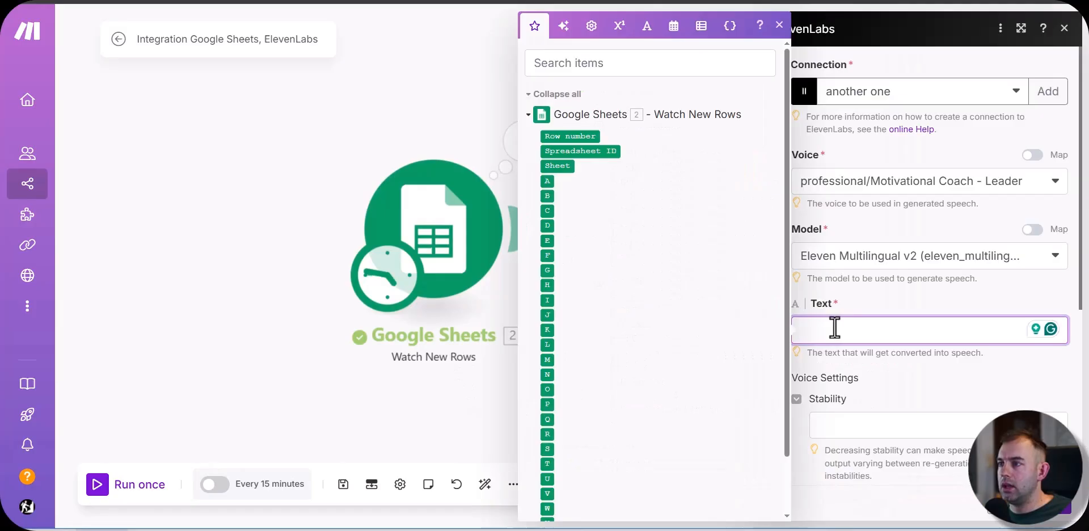
key(Escape)
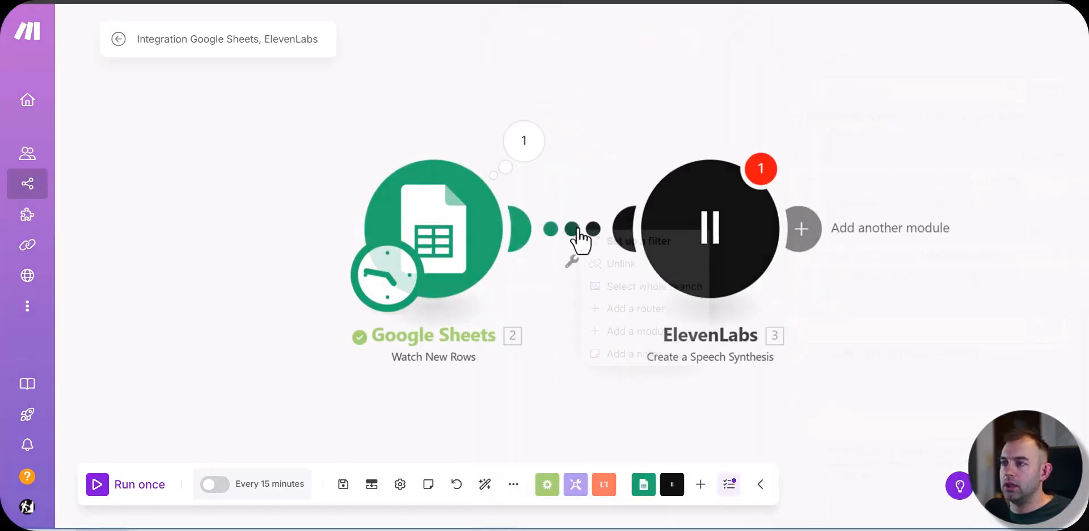
drag(617, 226, 709, 227)
click(710, 227)
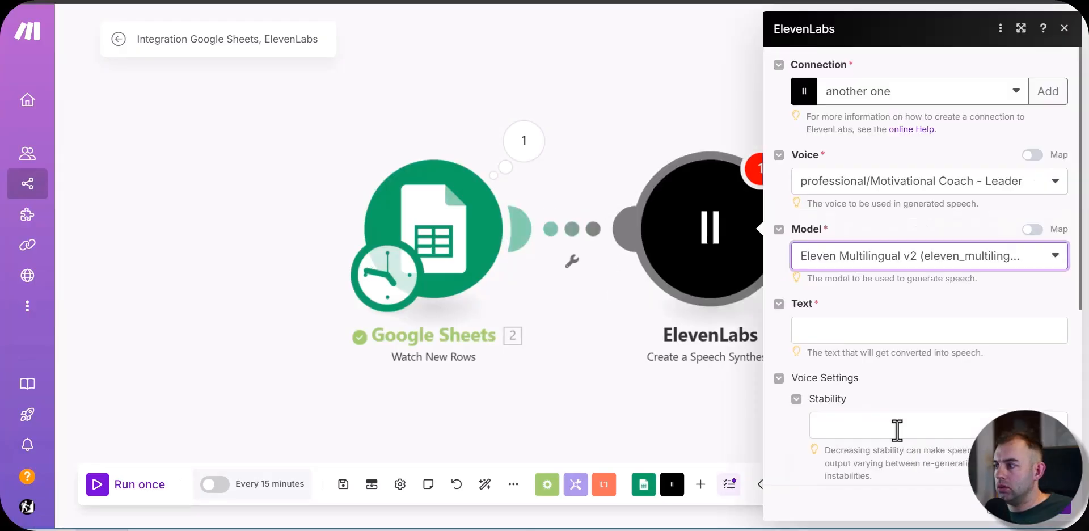
click(853, 332)
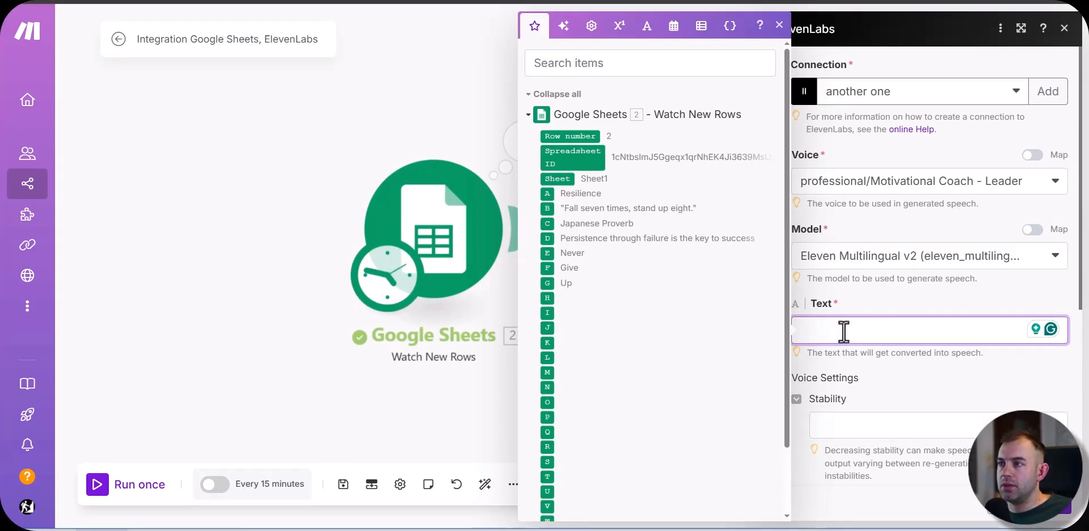
click(553, 209)
scroll(1024, 370, down, 5)
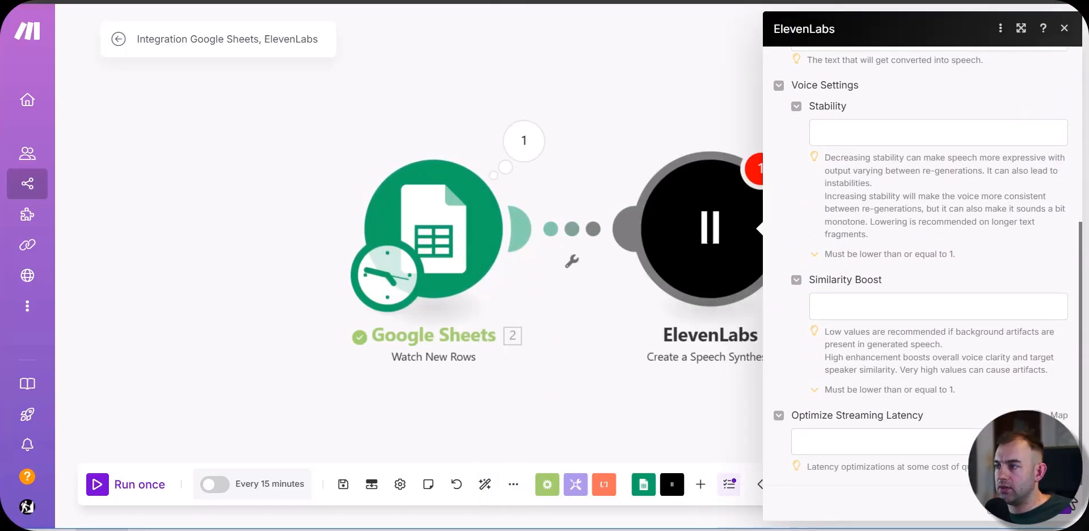
click(1063, 515)
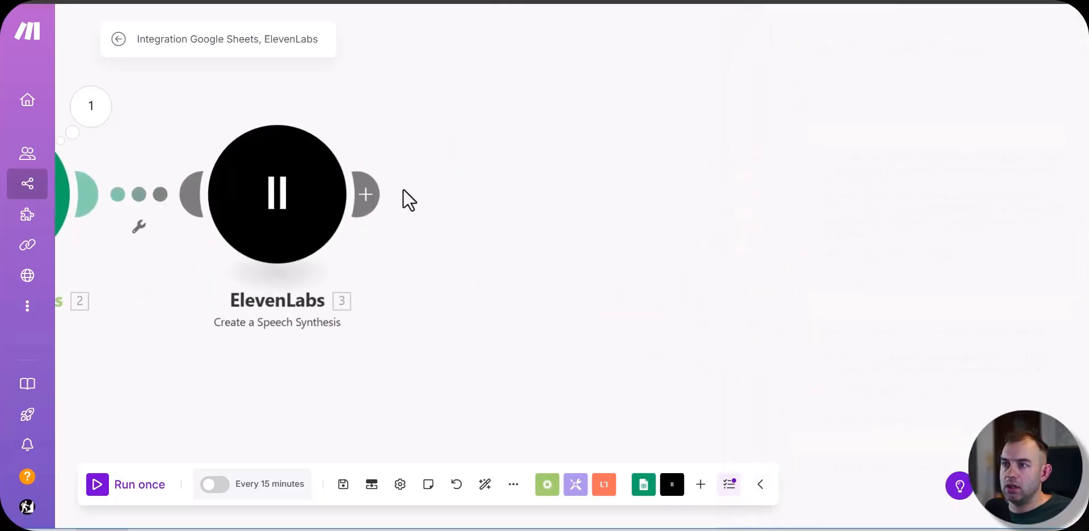
Step: Add a Google Drive Upload a File module after ElevenLabs
click(373, 204)
click(653, 233)
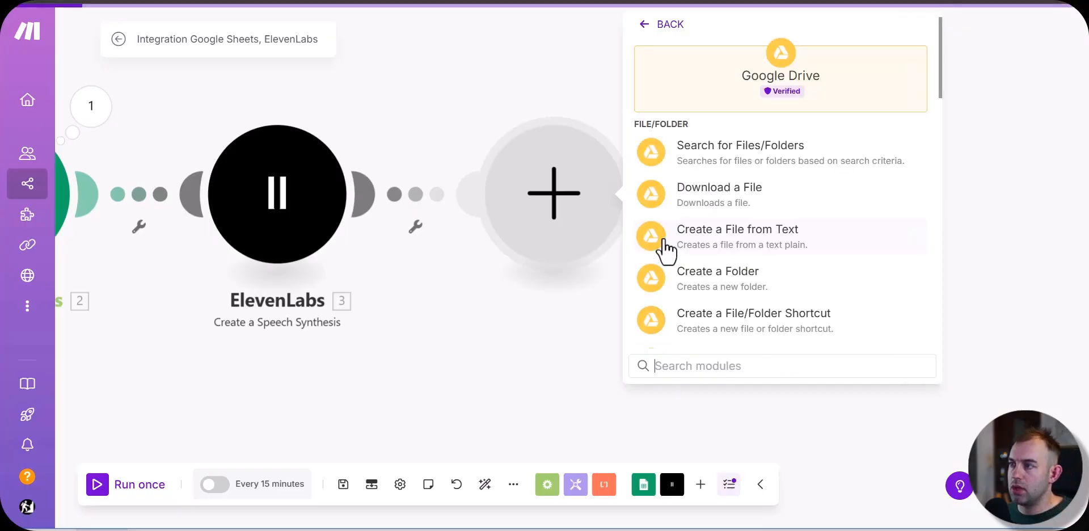
scroll(798, 272, down, 4)
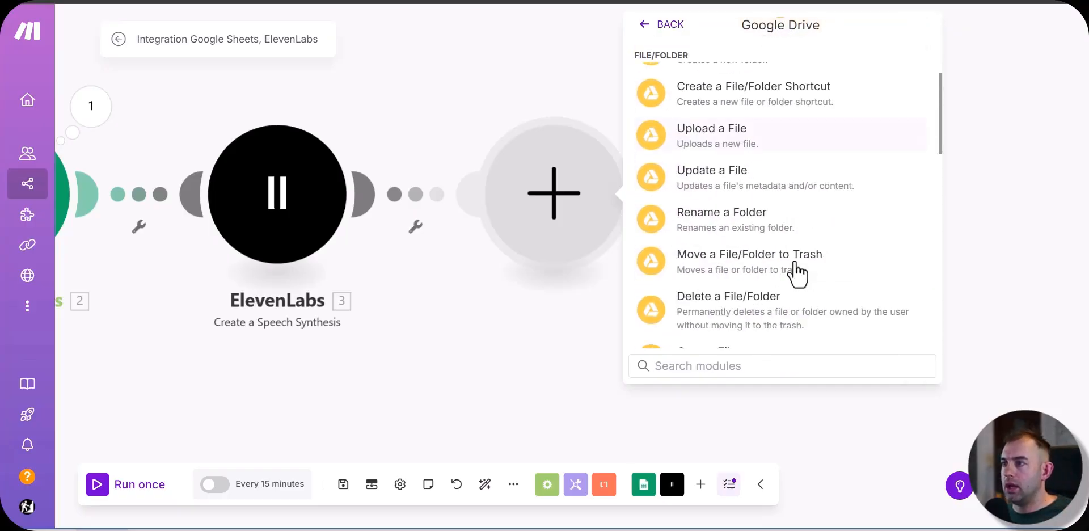
click(728, 144)
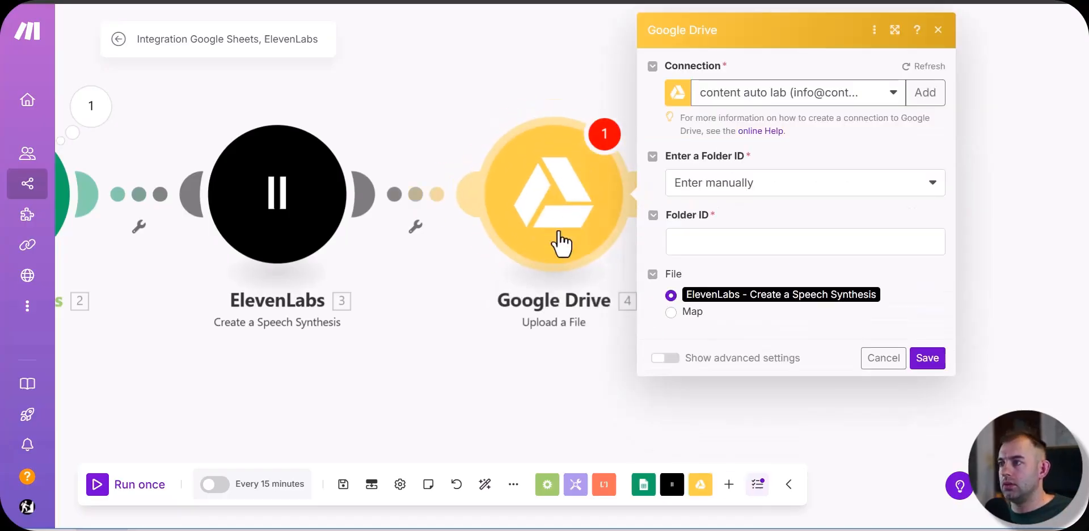
Step: Set the upload destination to the WM folder in My Drive, selected from the list, and save the module
click(724, 186)
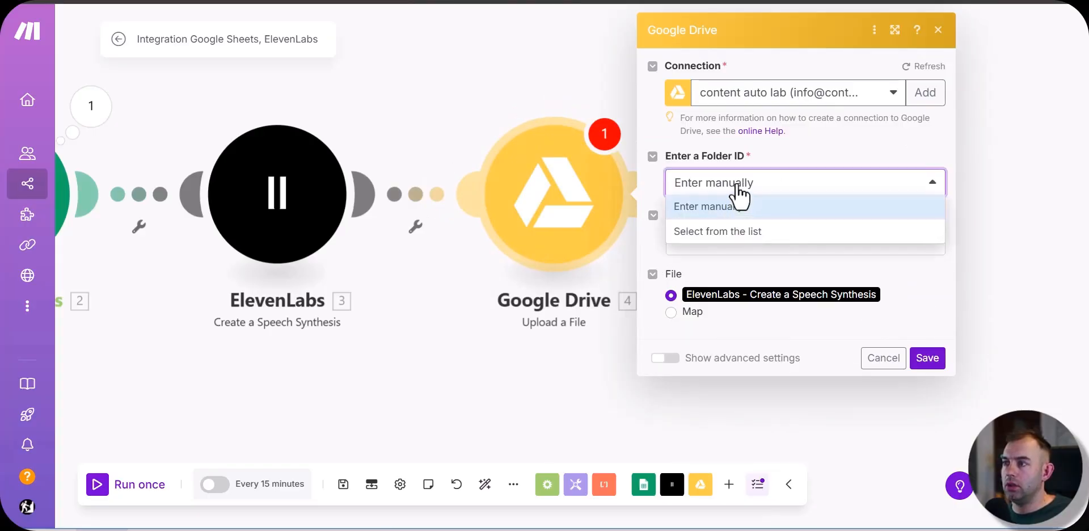
click(717, 231)
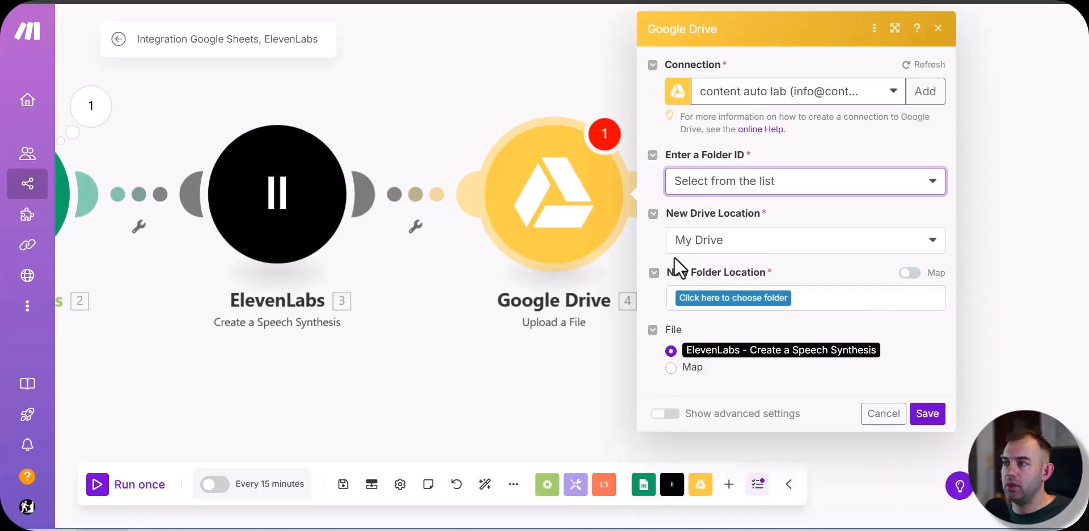
click(718, 297)
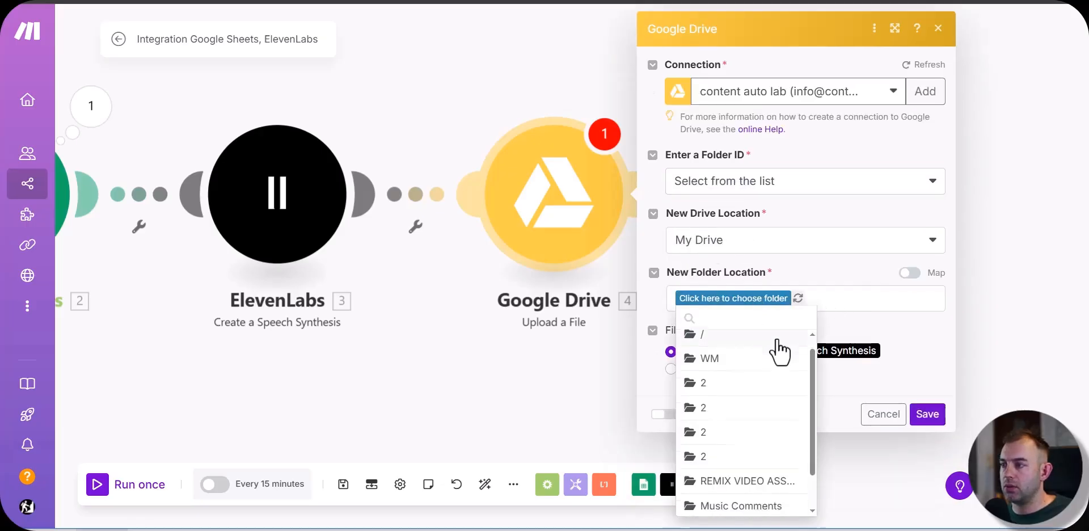
click(721, 364)
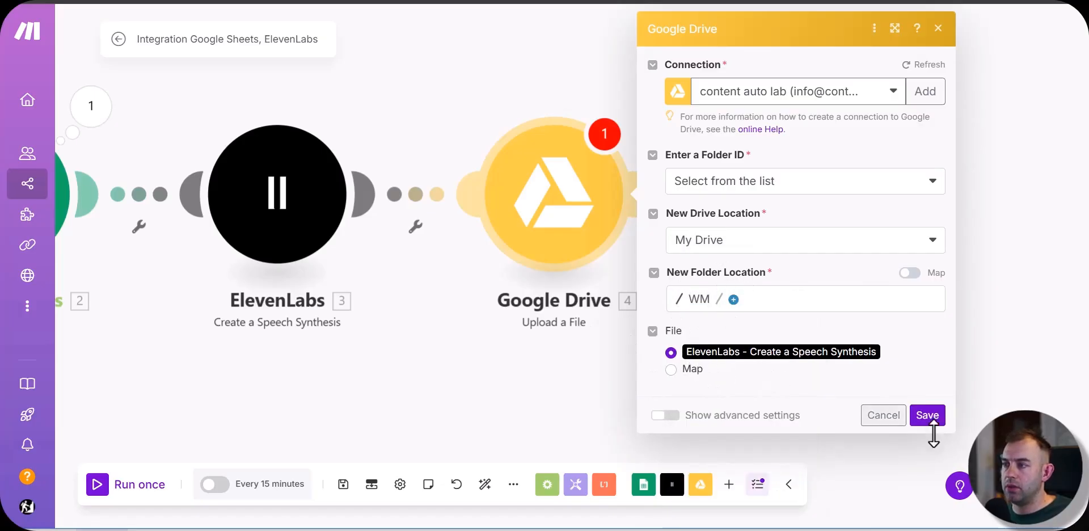
click(926, 415)
Step: Add a Google Drive Get a Share Link module after Upload a File and map the uploaded file's File ID into it
click(644, 193)
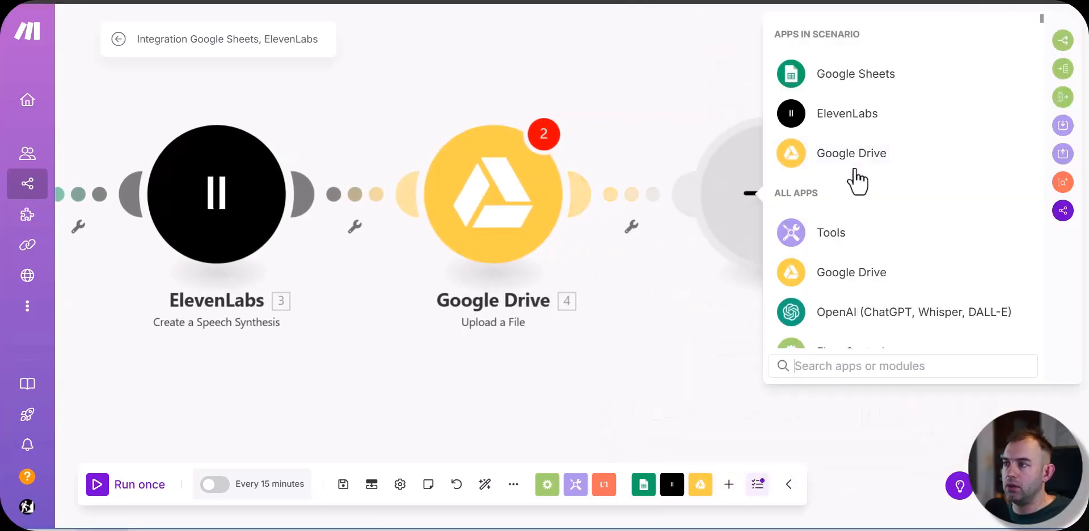
click(850, 162)
text(sh)
click(851, 307)
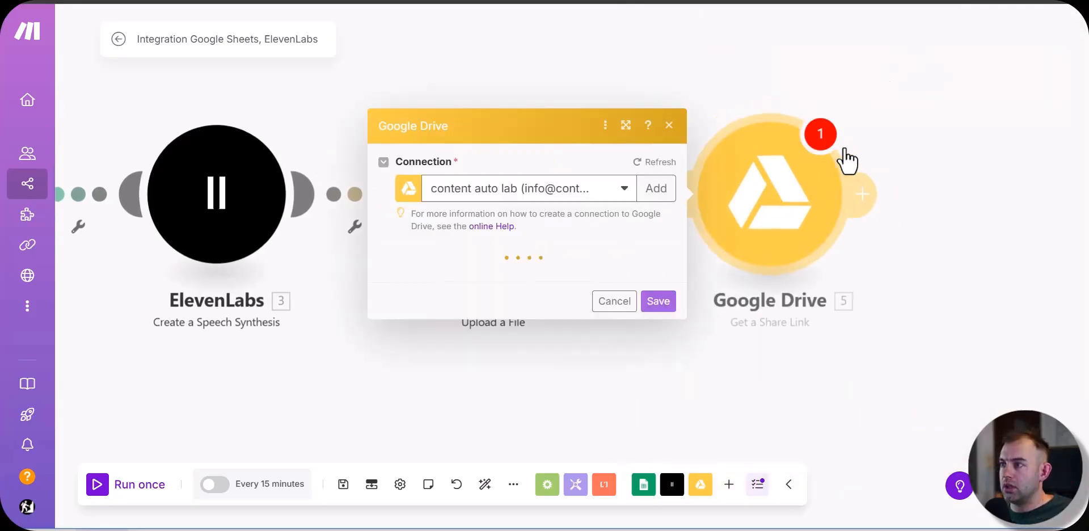
click(423, 296)
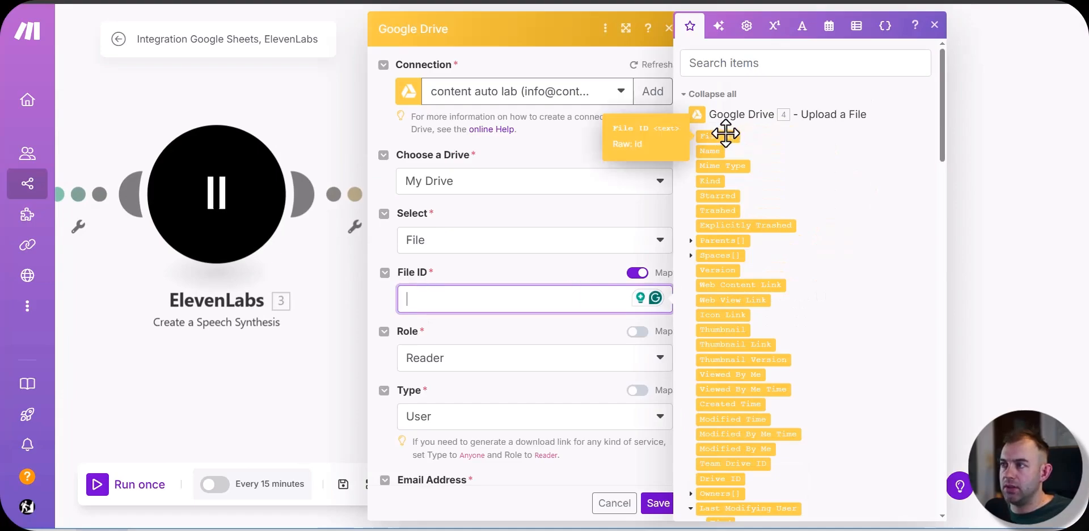
drag(726, 134, 484, 312)
click(477, 336)
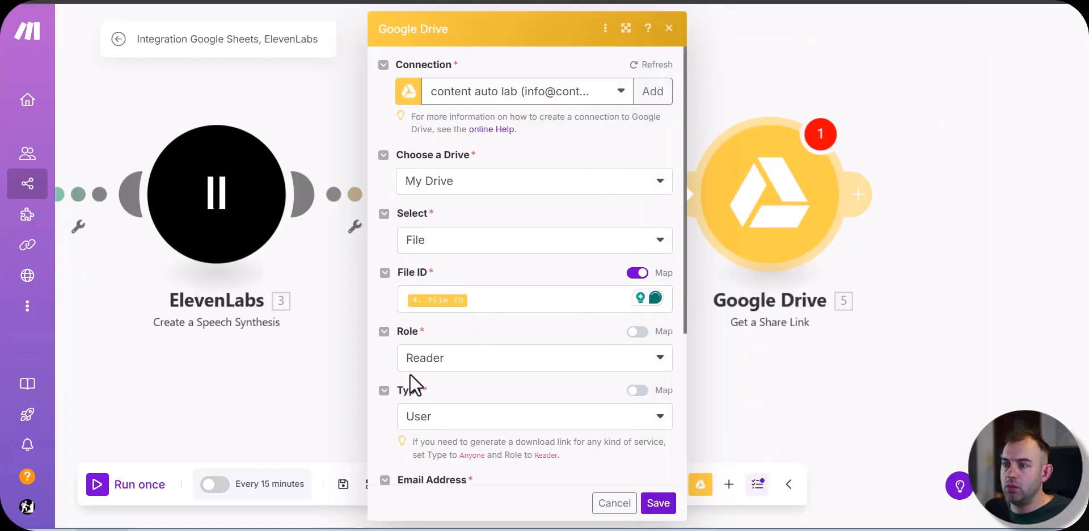
Step: Set the share link's role to Owner and type to Anyone, allow file discovery, and save the module
scroll(403, 383, down, 1)
scroll(403, 383, down, 3)
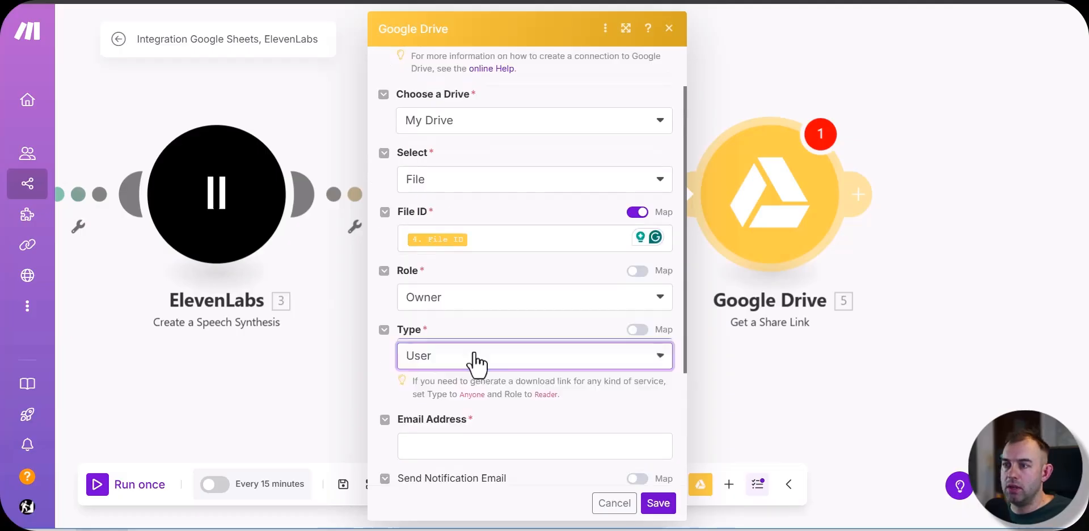
click(479, 354)
click(450, 419)
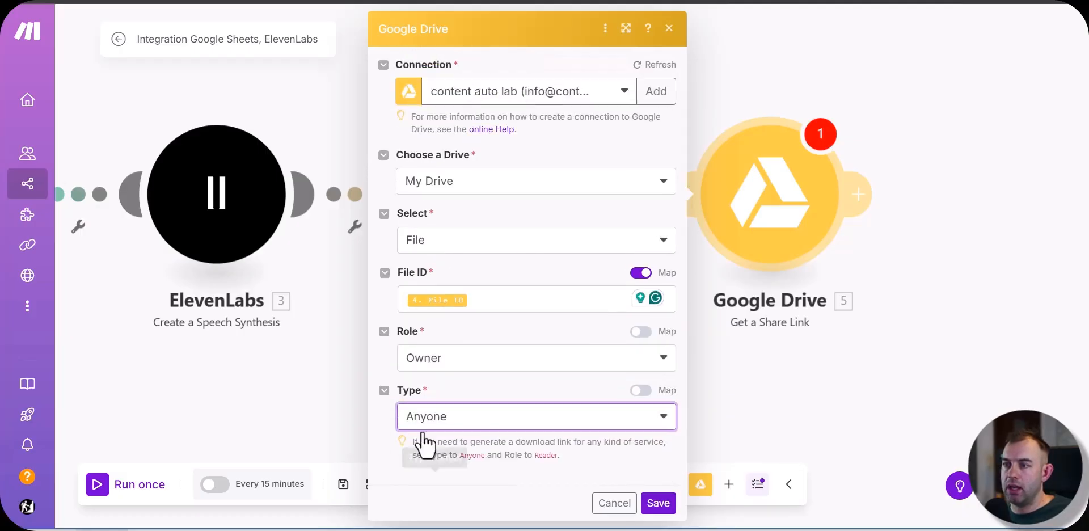
scroll(405, 485, down, 1)
click(405, 475)
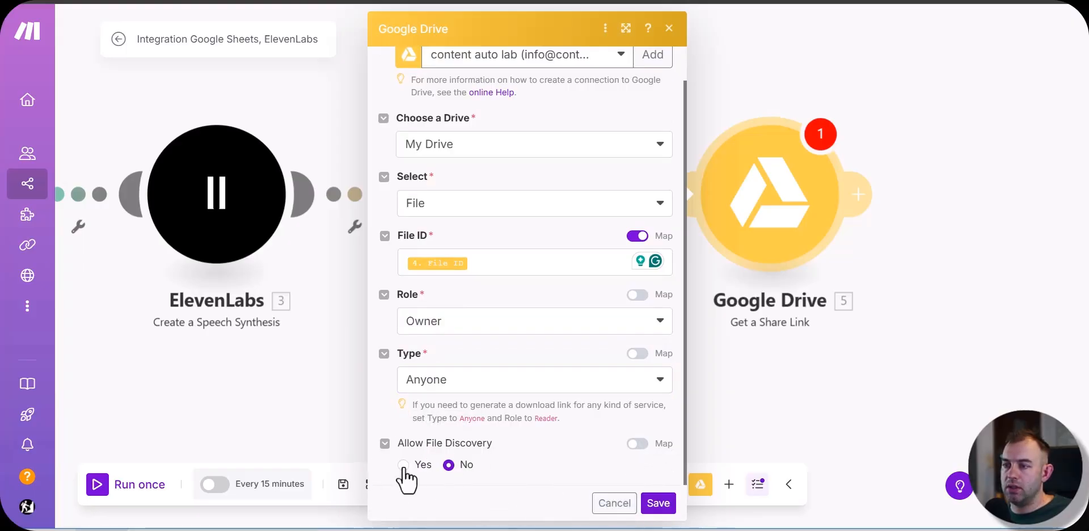
click(403, 465)
click(658, 503)
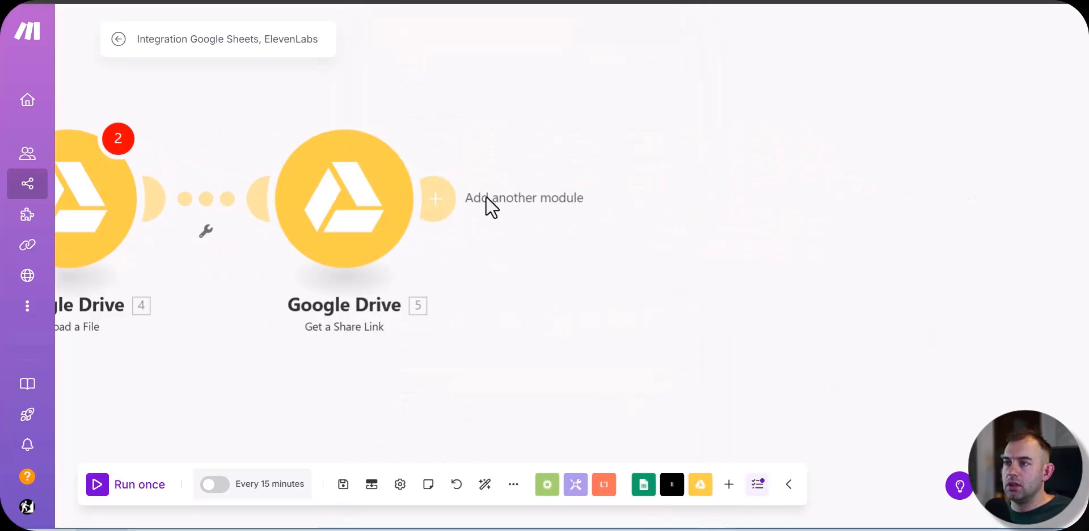
Step: Add an HTTP Resolve a target URL module after Get a Share Link, and reposition both modules on the canvas
click(458, 214)
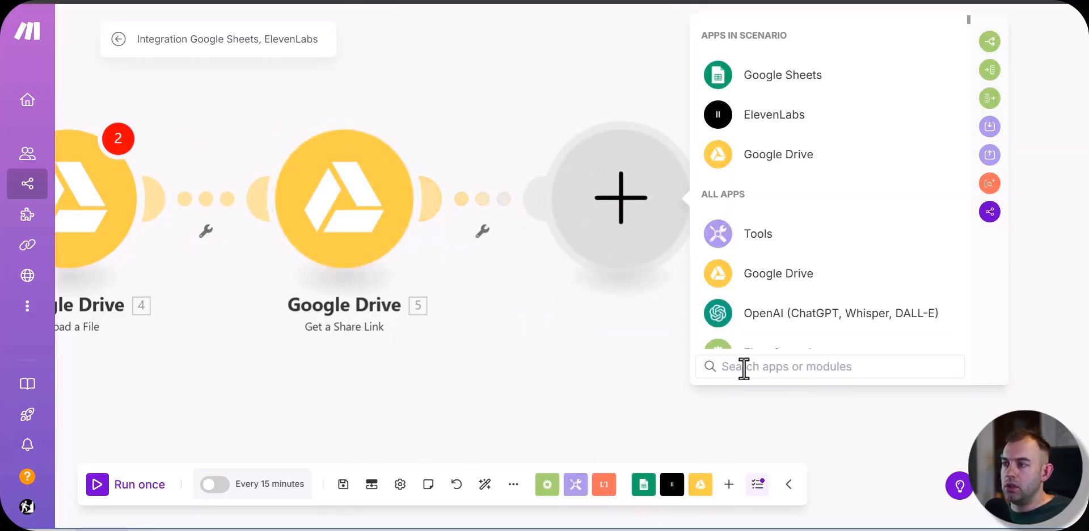
text(resolve)
click(803, 85)
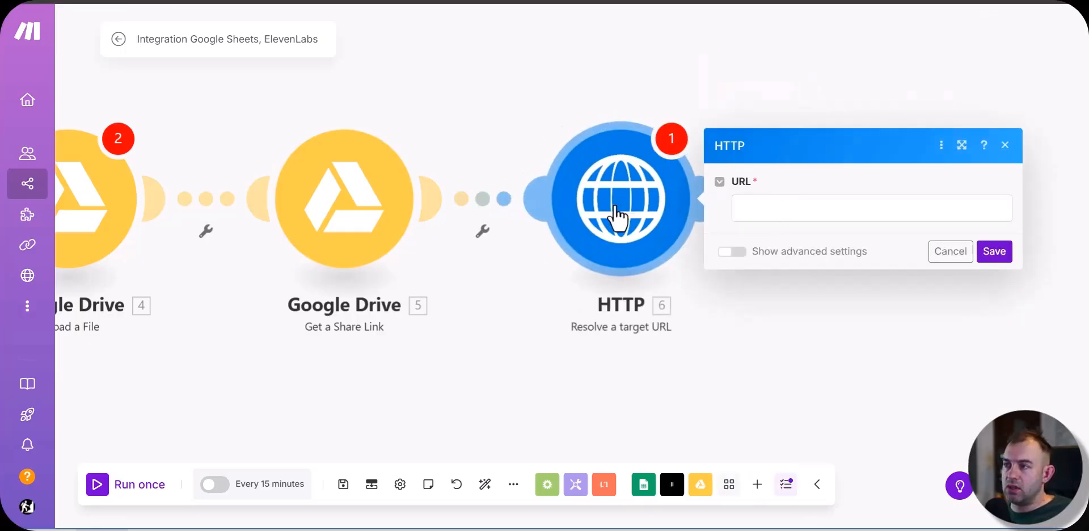
drag(624, 204, 586, 214)
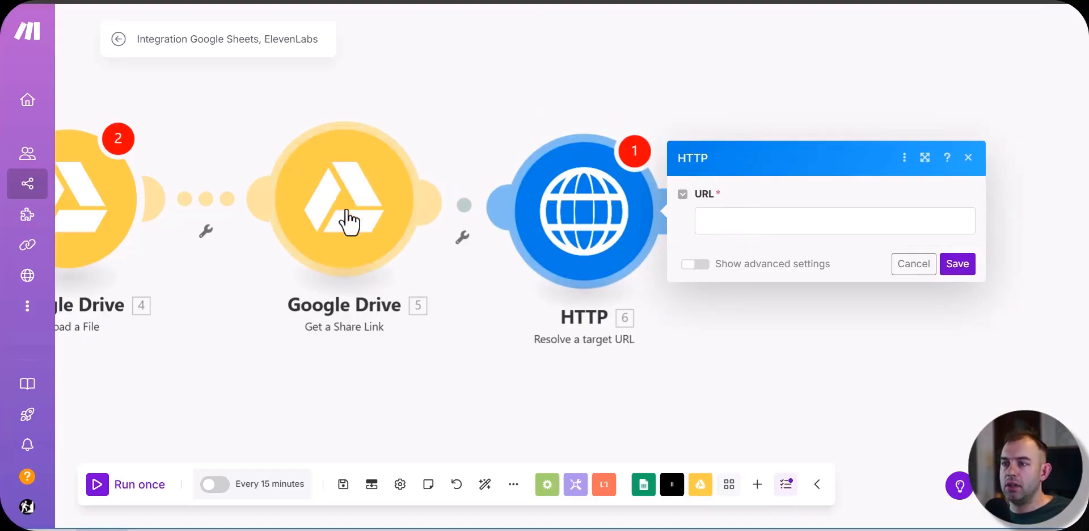
drag(341, 195, 335, 278)
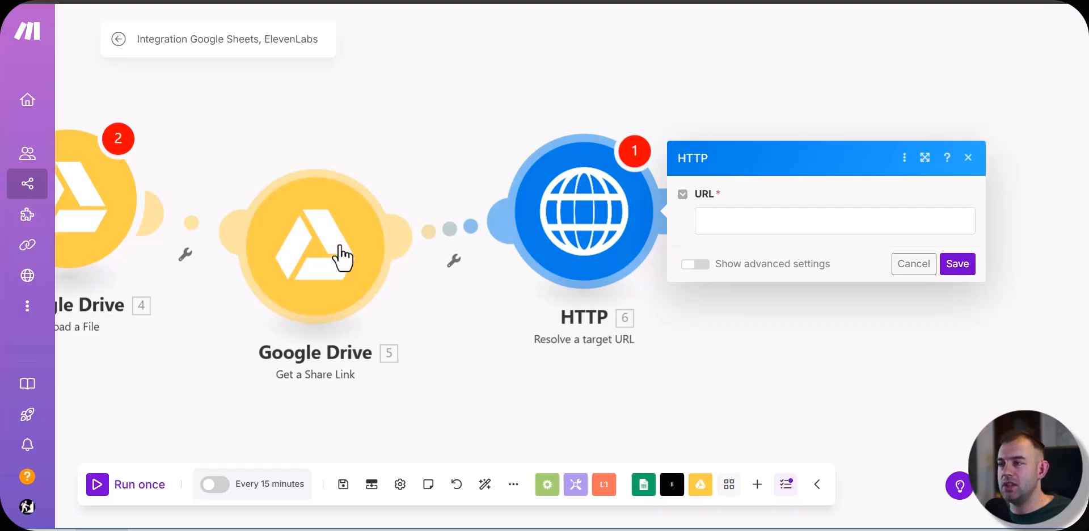
Step: Map the Pending Owner field from Get a Share Link as a placeholder HTTP URL and save the module
click(742, 221)
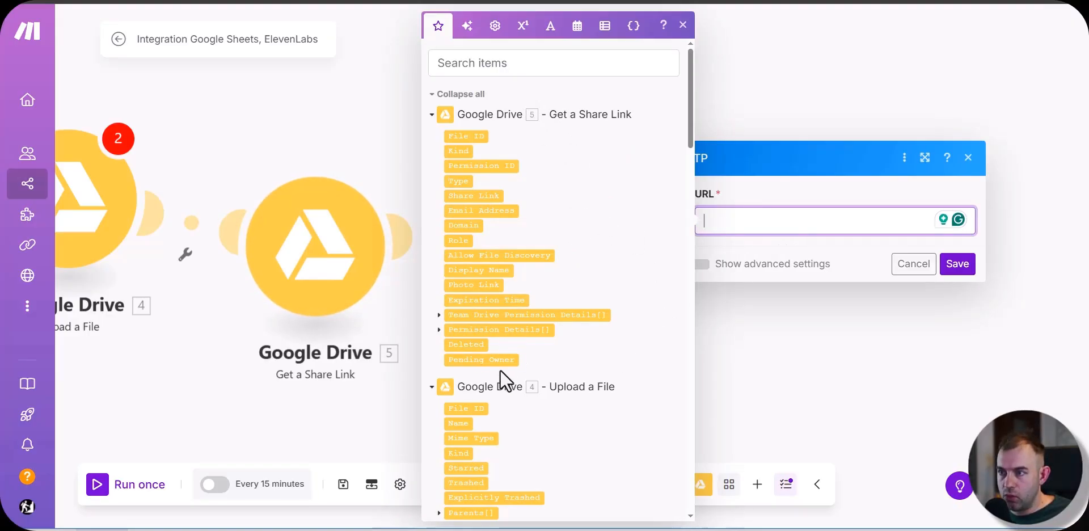
click(439, 329)
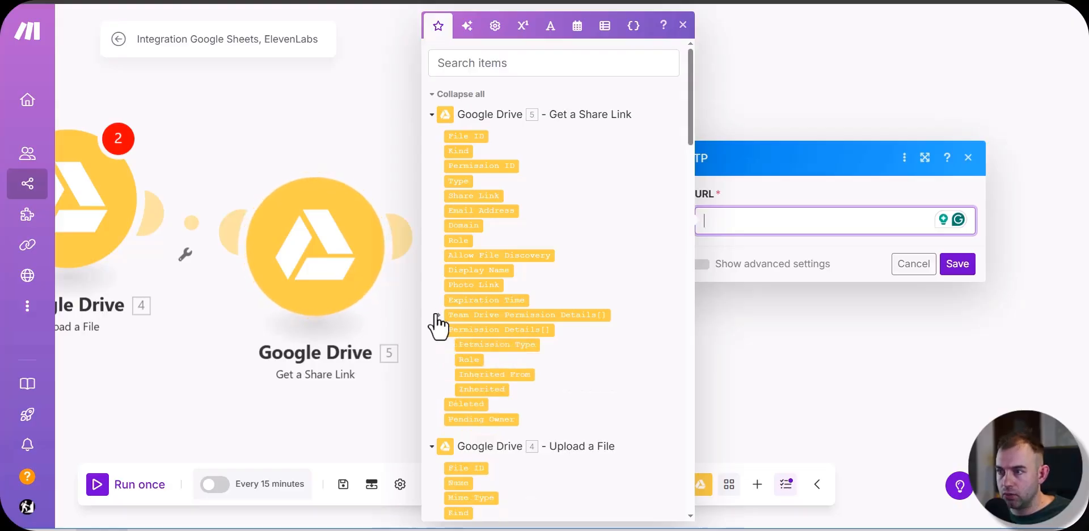
click(439, 315)
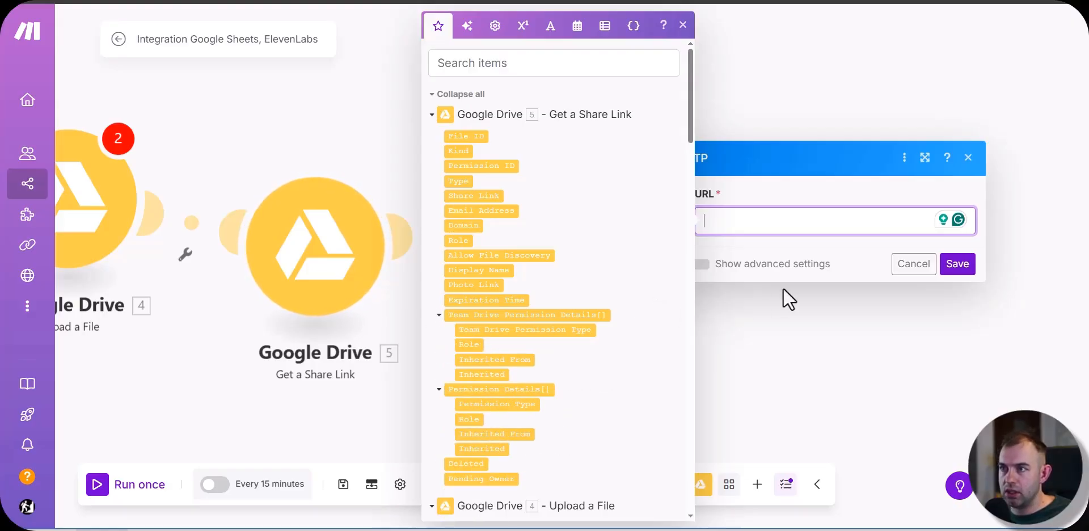
click(896, 264)
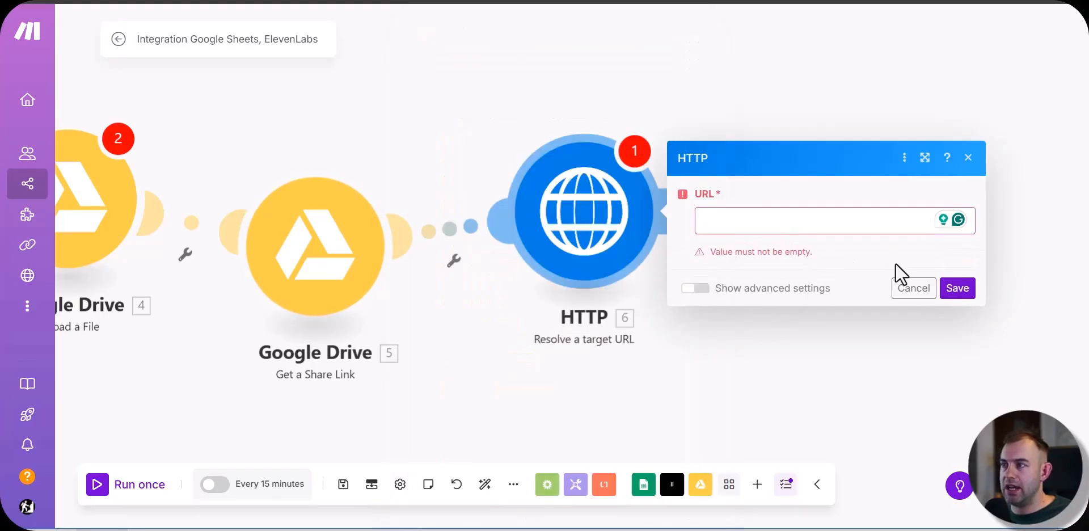
click(957, 291)
Step: Run the full scenario once to generate sample output for the new modules
drag(784, 318, 910, 251)
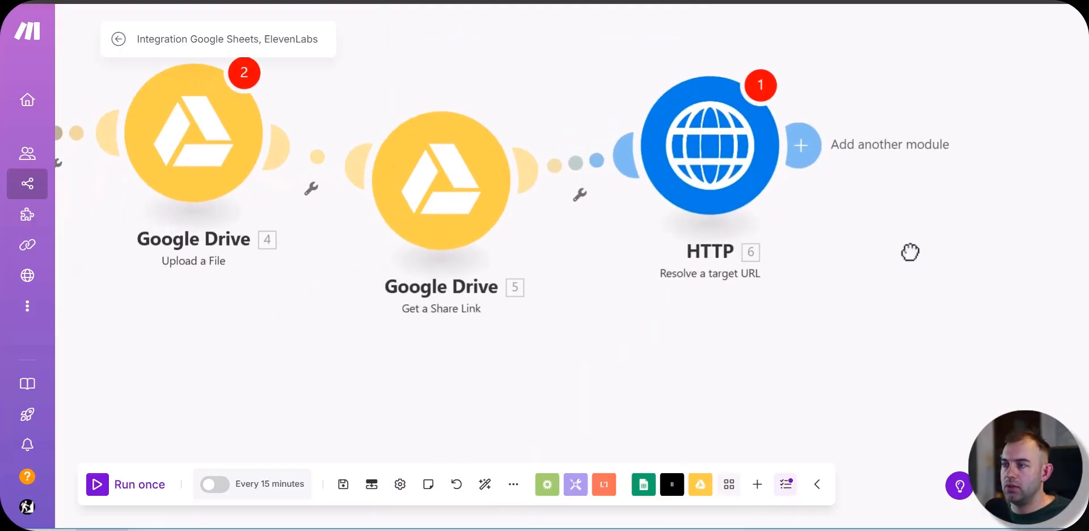
click(106, 489)
click(652, 349)
click(712, 141)
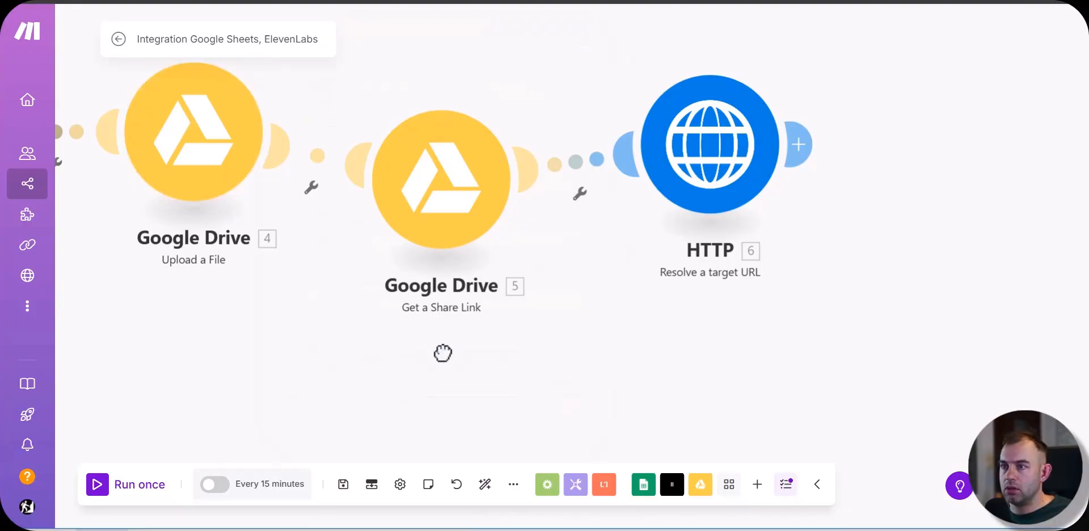
drag(212, 334, 358, 409)
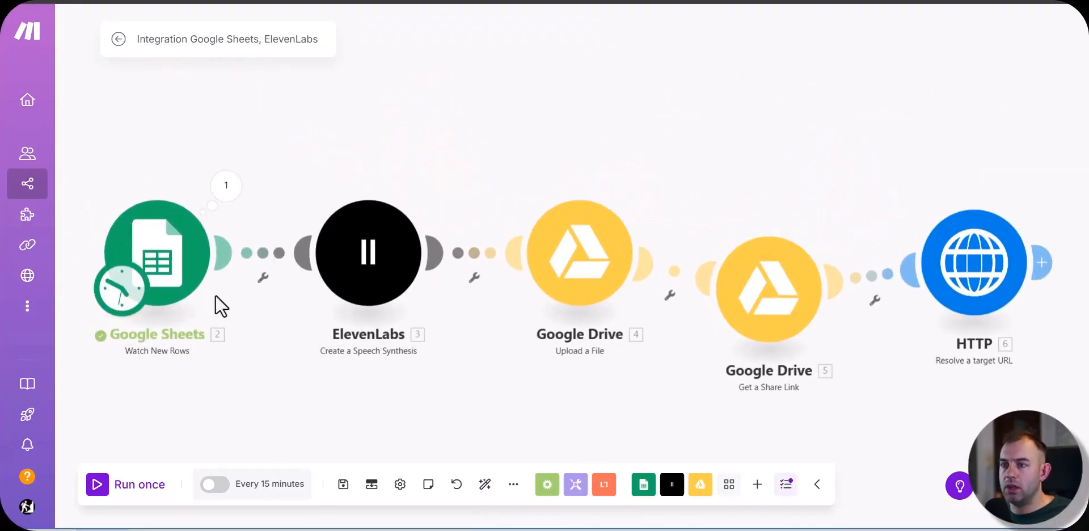
Step: Open the Google Sheets Watch New Rows settings, set the limit to 1, and save the module
right_click(165, 224)
click(150, 234)
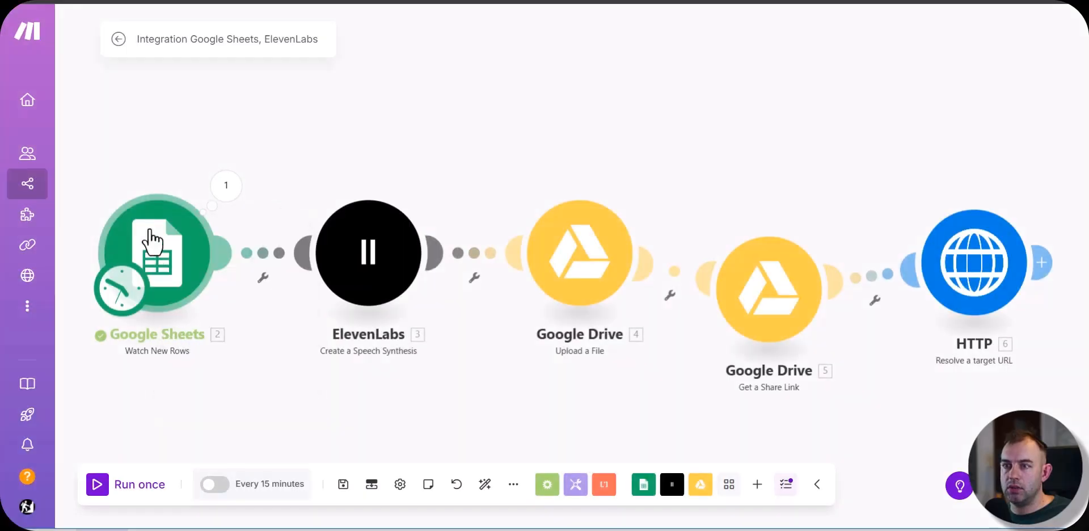
click(173, 252)
scroll(297, 418, down, 3)
click(297, 416)
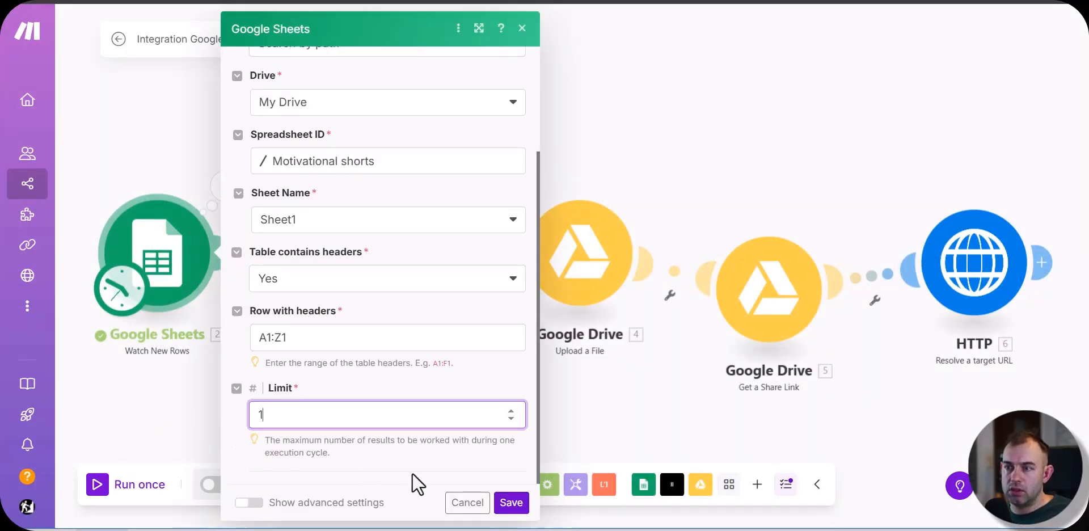
click(511, 502)
Step: Run the scenario again and move the Get a Share Link module slightly above the row of modules
click(104, 489)
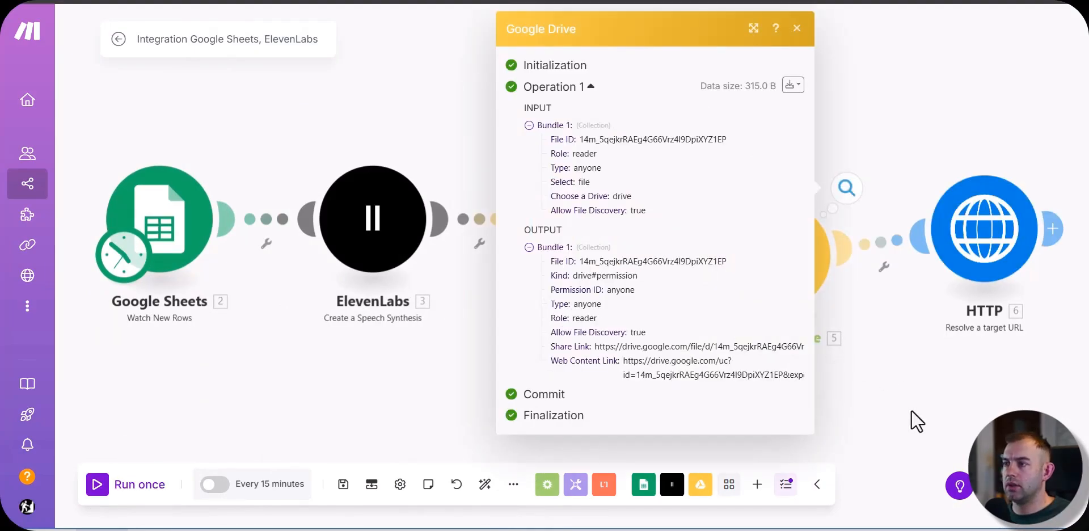
click(911, 409)
drag(905, 381, 652, 365)
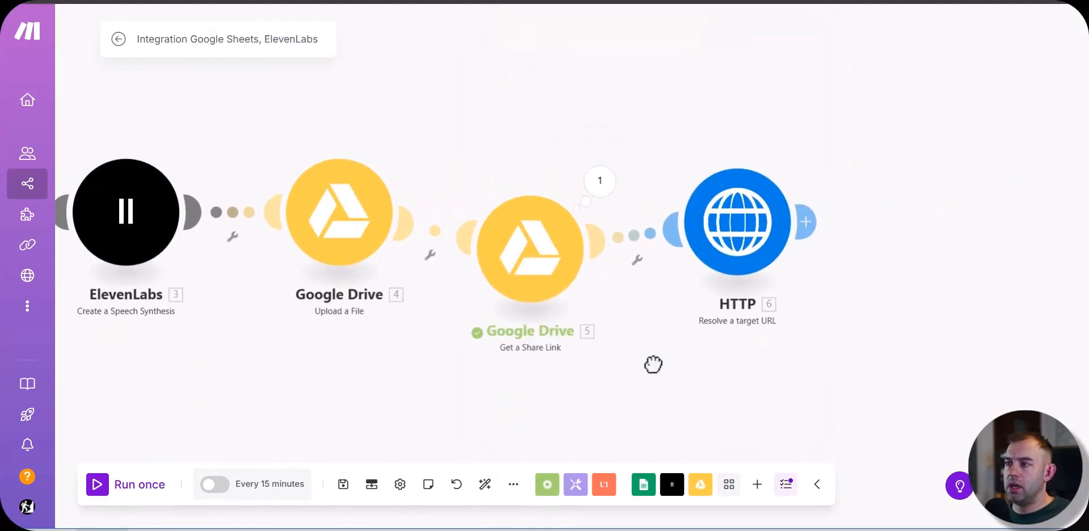
drag(523, 256, 490, 194)
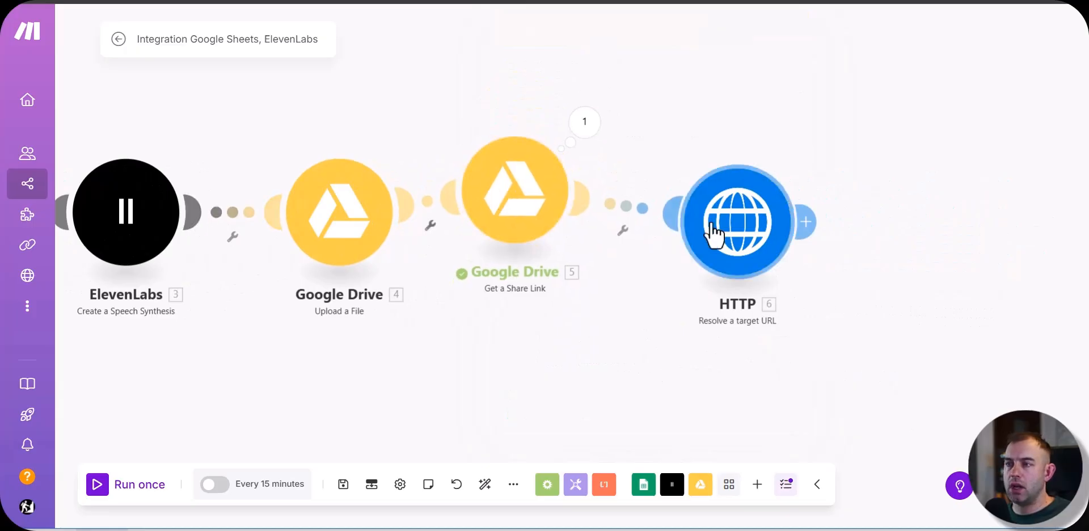
Step: Replace the HTTP module's URL with the Web Content Link from Get a Share Link and save the module
click(759, 218)
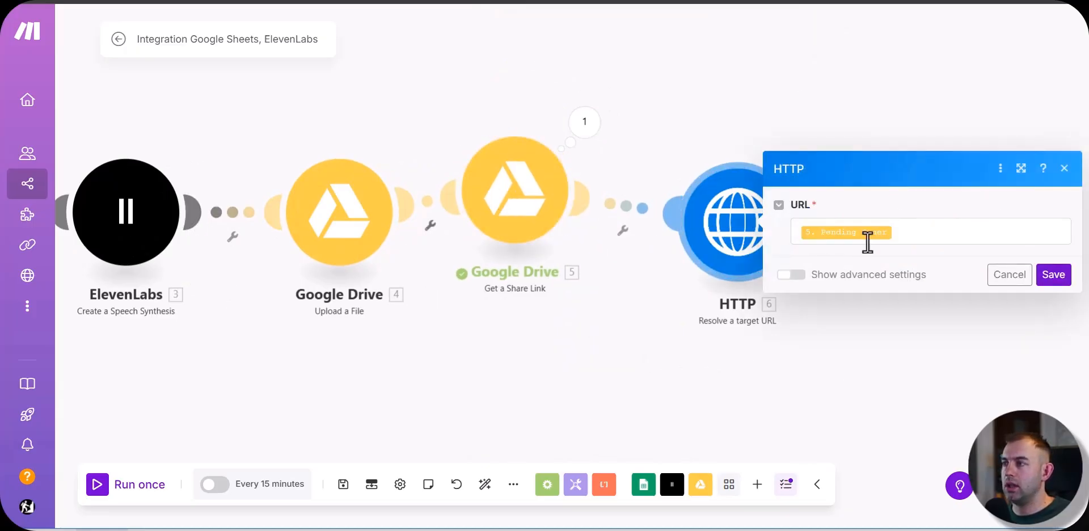
click(969, 230)
key(BackSpace)
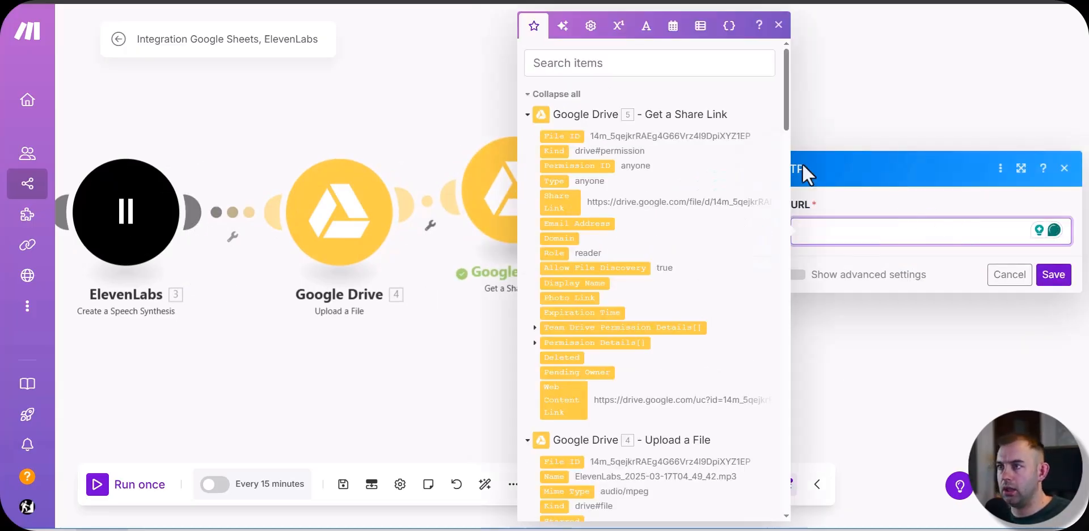
click(563, 397)
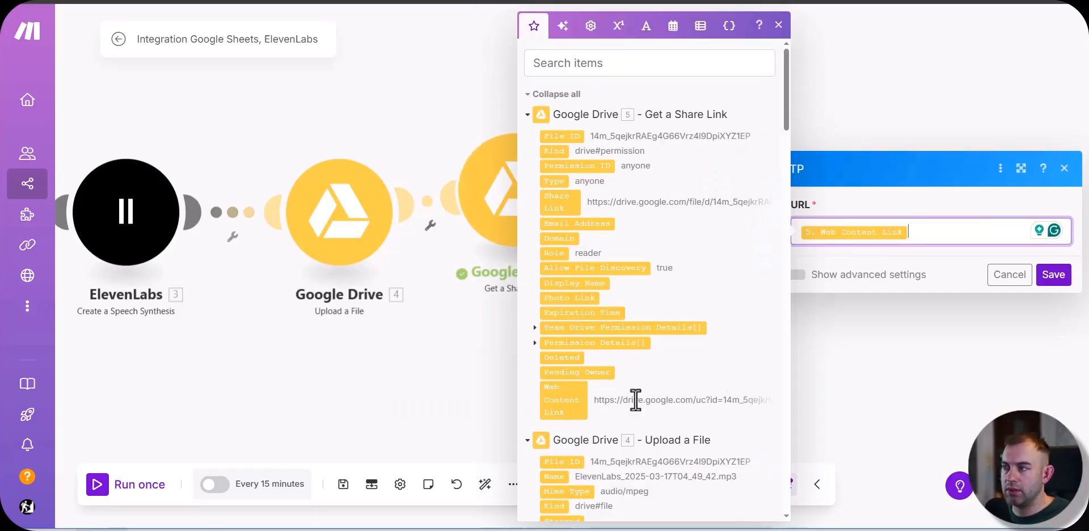
click(1054, 275)
Step: Duplicate the ElevenLabs, Upload a File, Get a Share Link and HTTP modules together, and chain the copies after the existing HTTP module
scroll(552, 354, down, 3)
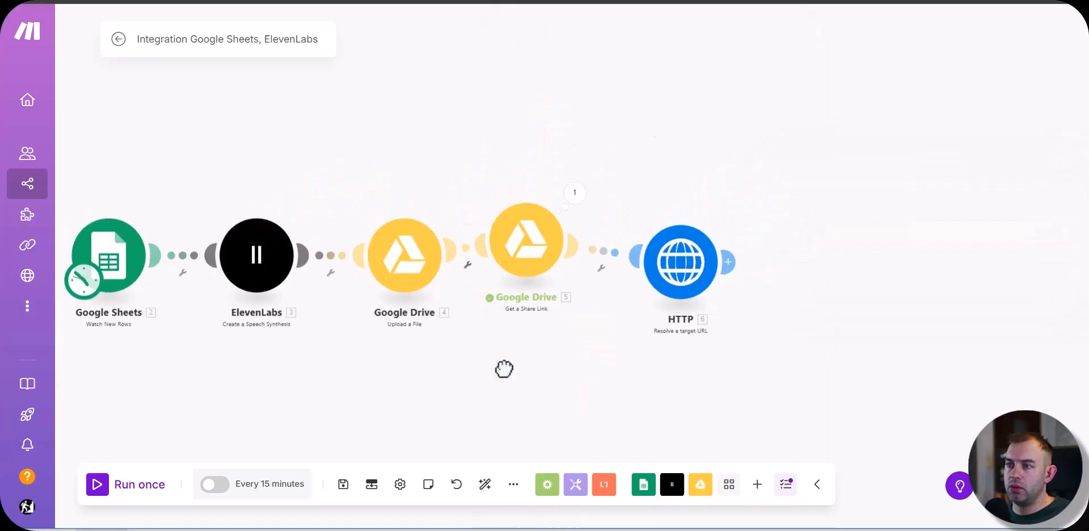
drag(312, 113, 812, 328)
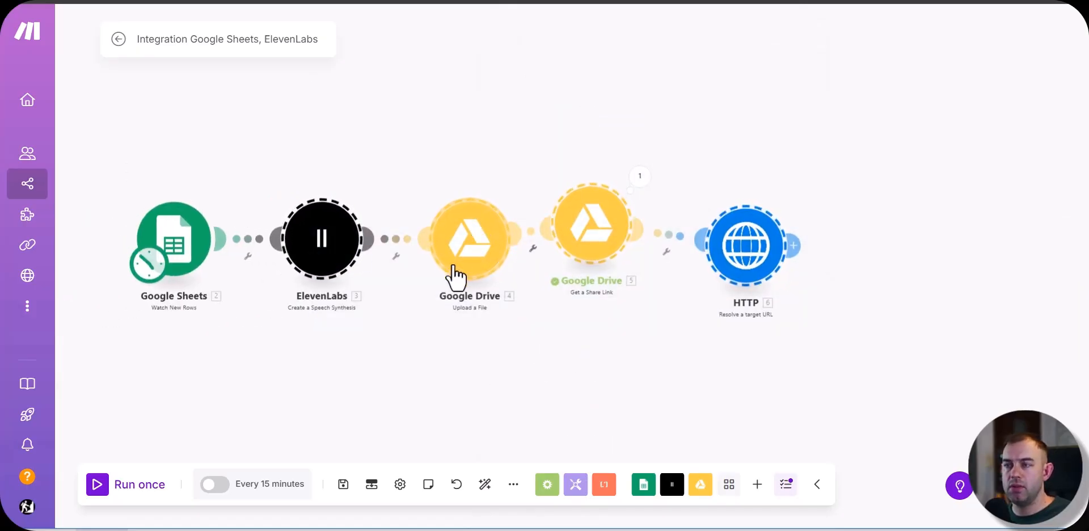
click(417, 347)
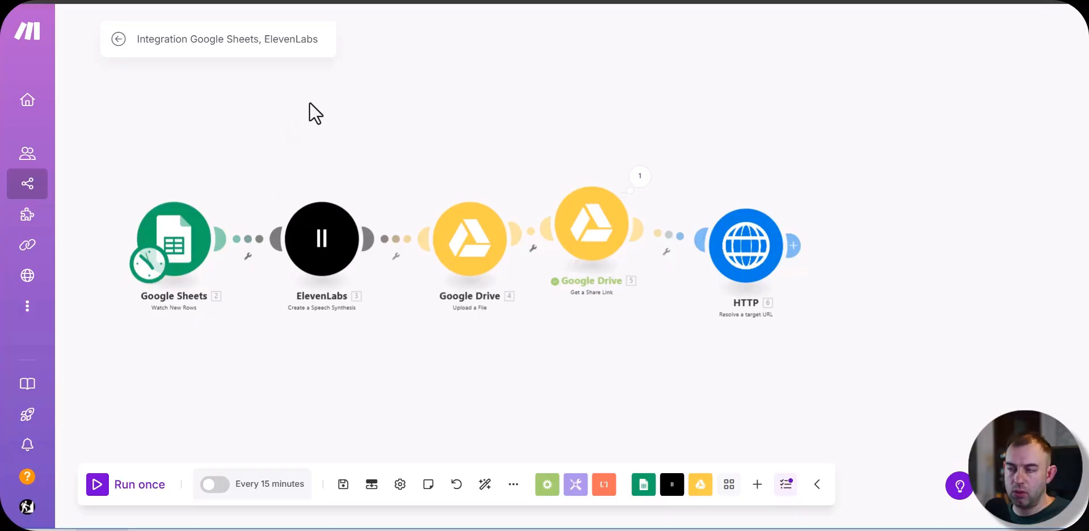
drag(304, 98, 805, 326)
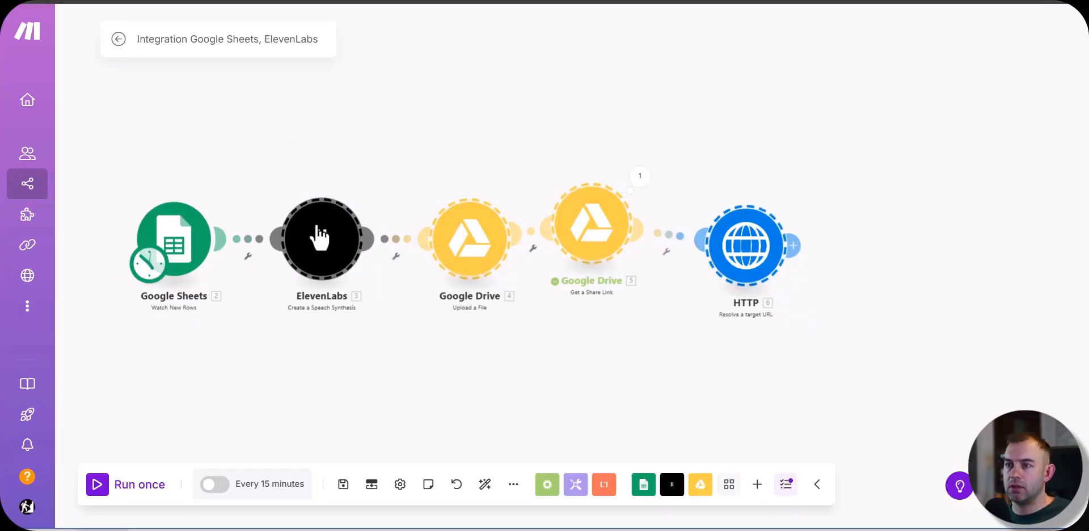
right_click(319, 238)
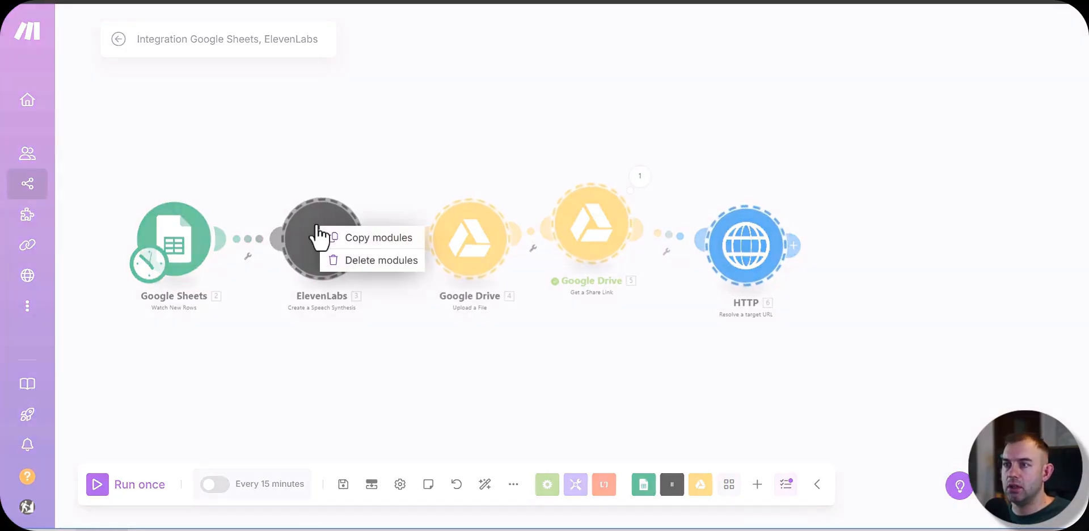
click(354, 237)
right_click(964, 202)
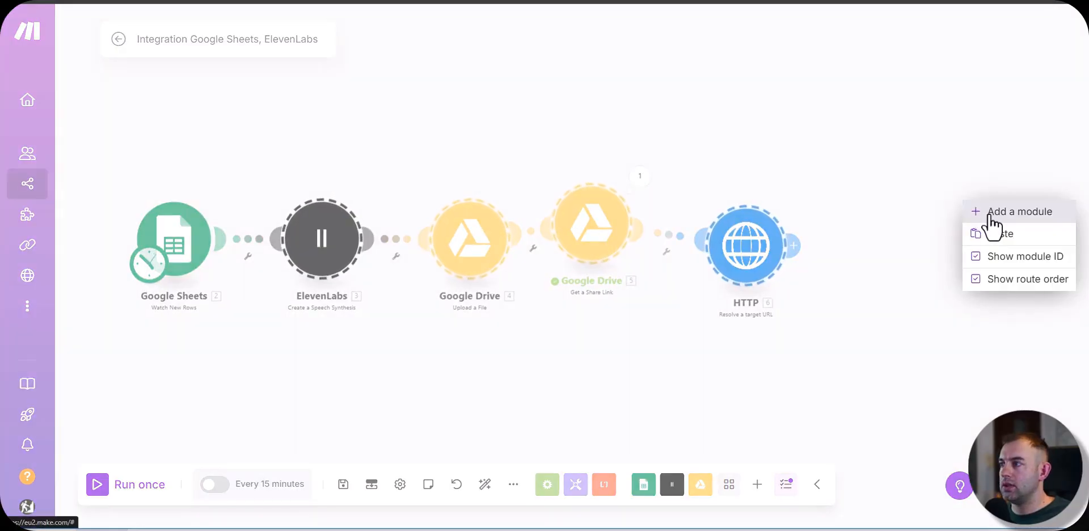
click(996, 237)
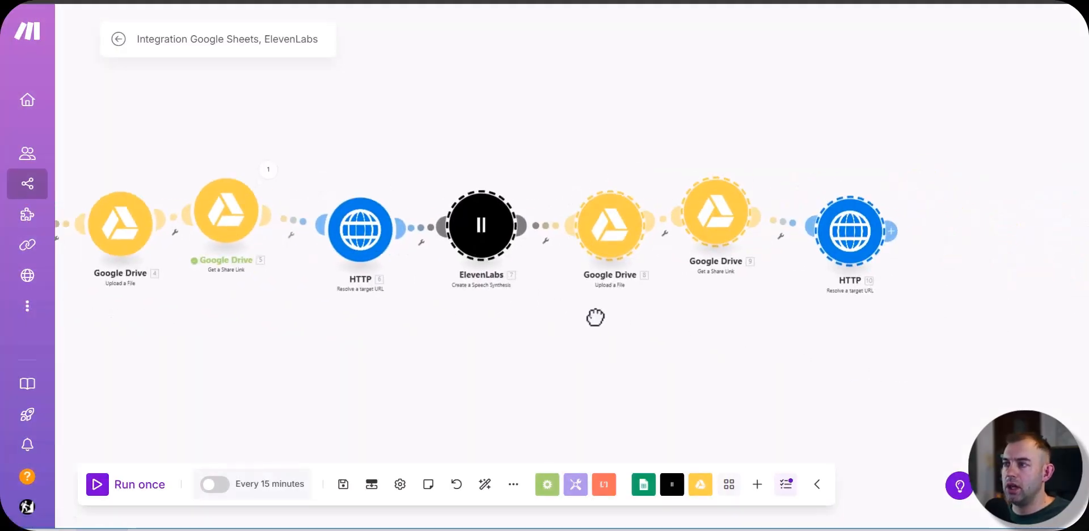
scroll(594, 313, down, 5)
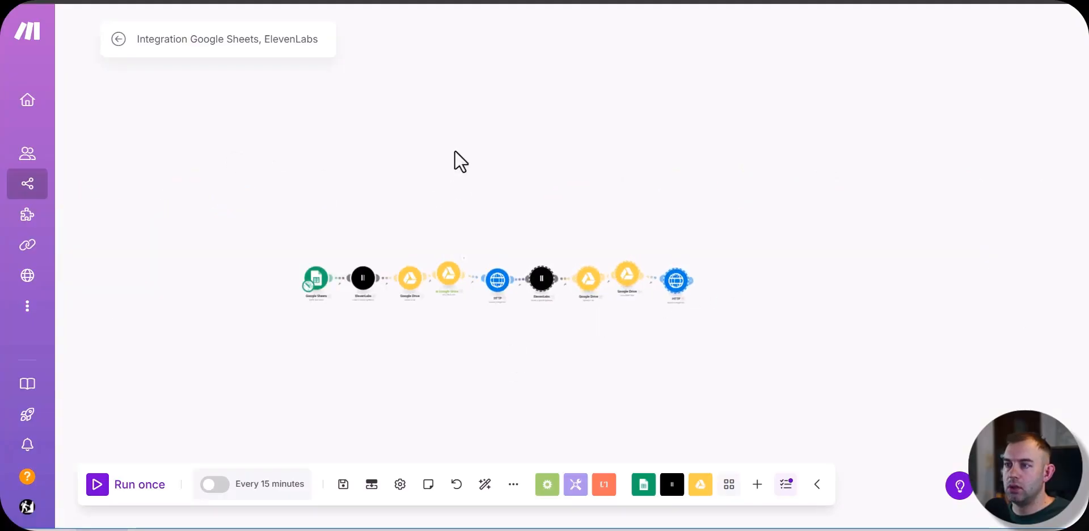
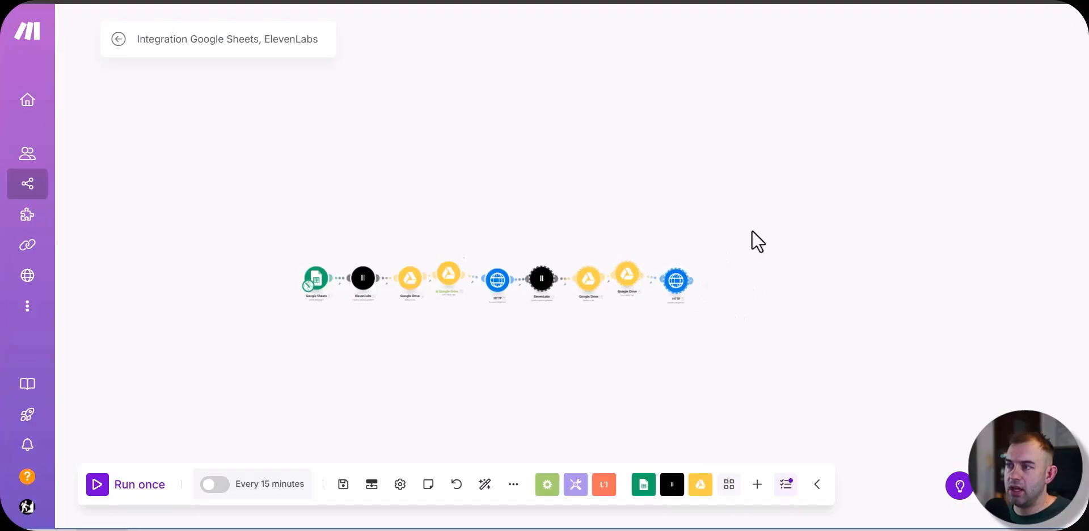
Step: Add three more copies of the ElevenLabs, Upload a File, Get a Share Link and HTTP group, chained at the scenario's end
drag(749, 244, 567, 223)
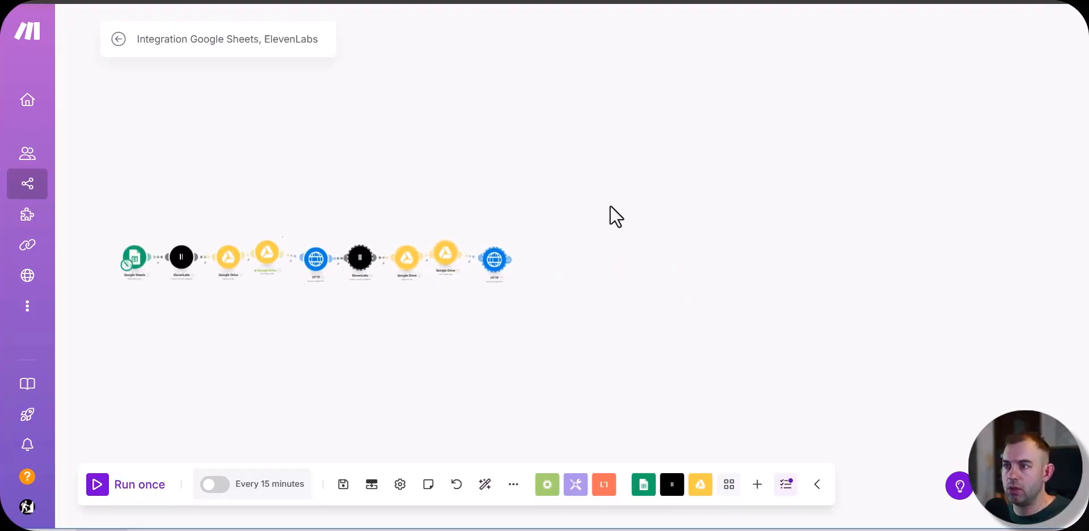
drag(776, 285, 827, 235)
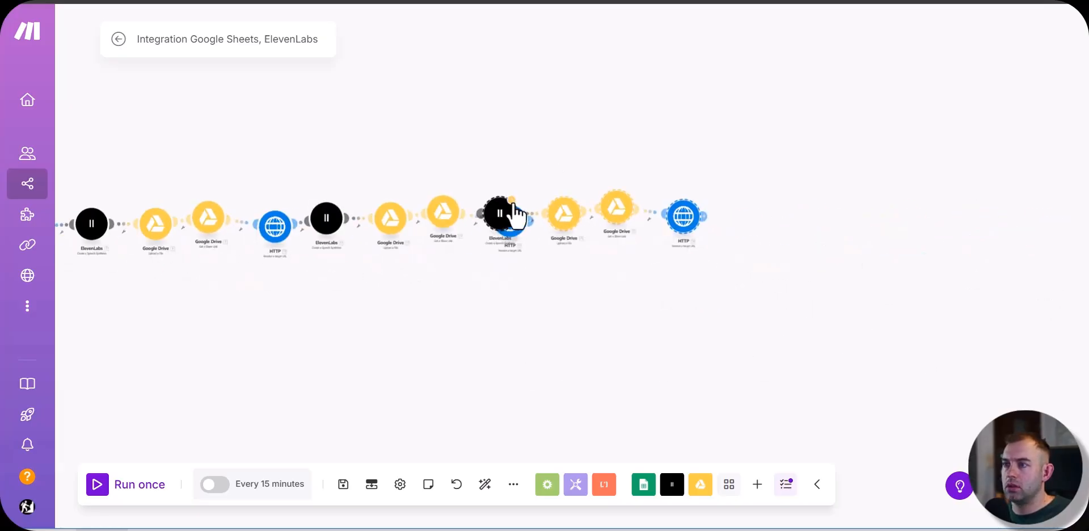
drag(514, 214, 572, 244)
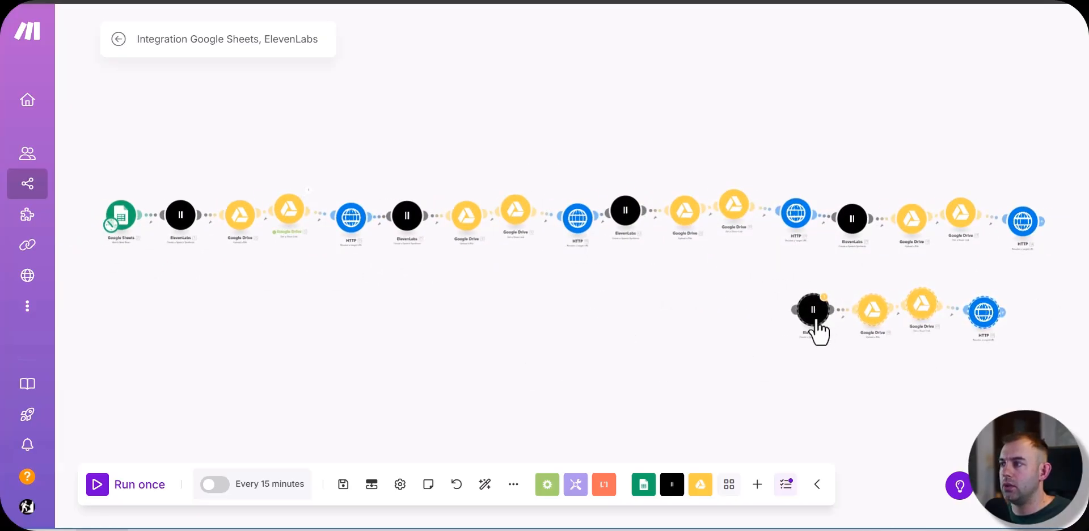
drag(817, 325, 1072, 221)
Step: Replace the second ElevenLabs module's text with the Comment (D) column and save the module
scroll(401, 176, up, 4)
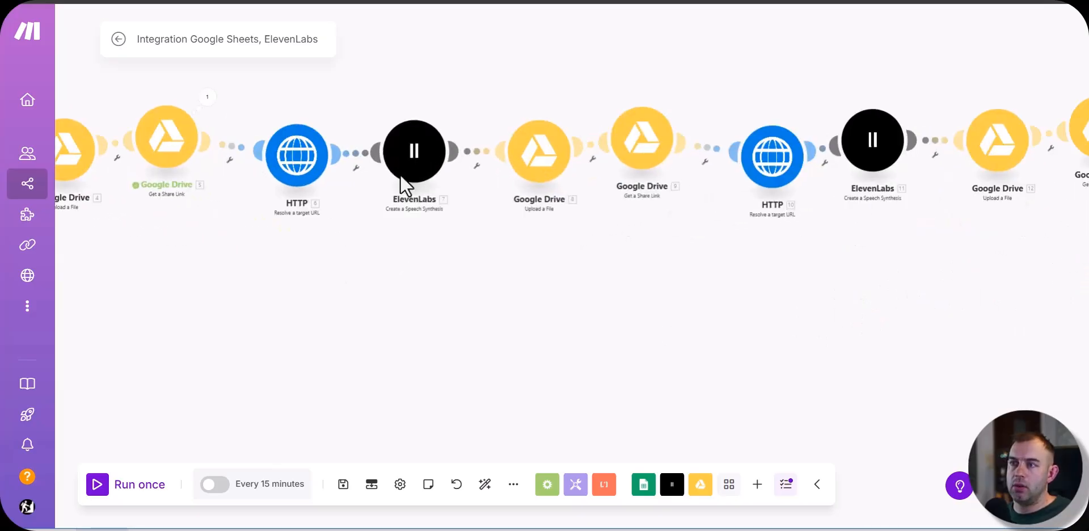
drag(351, 258, 593, 332)
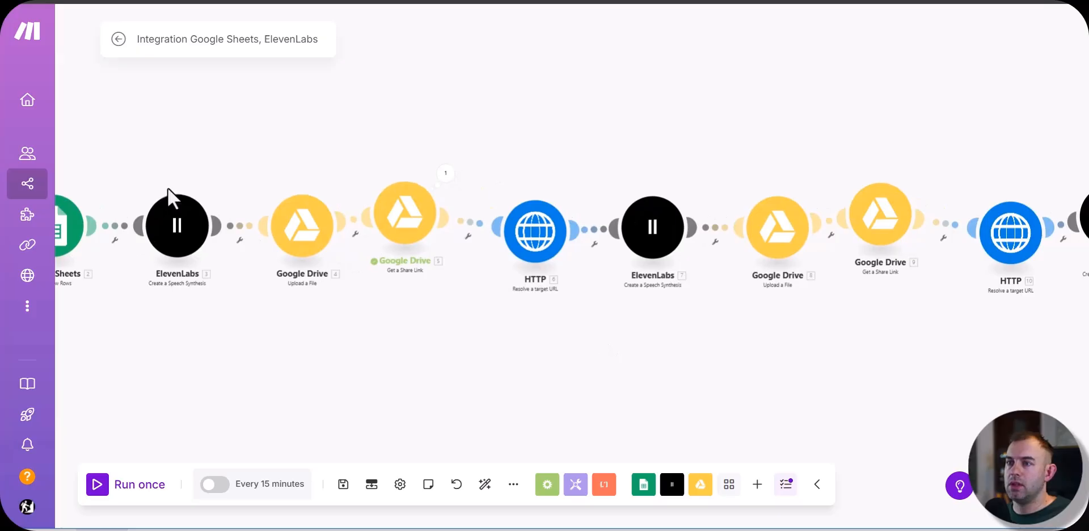
click(651, 247)
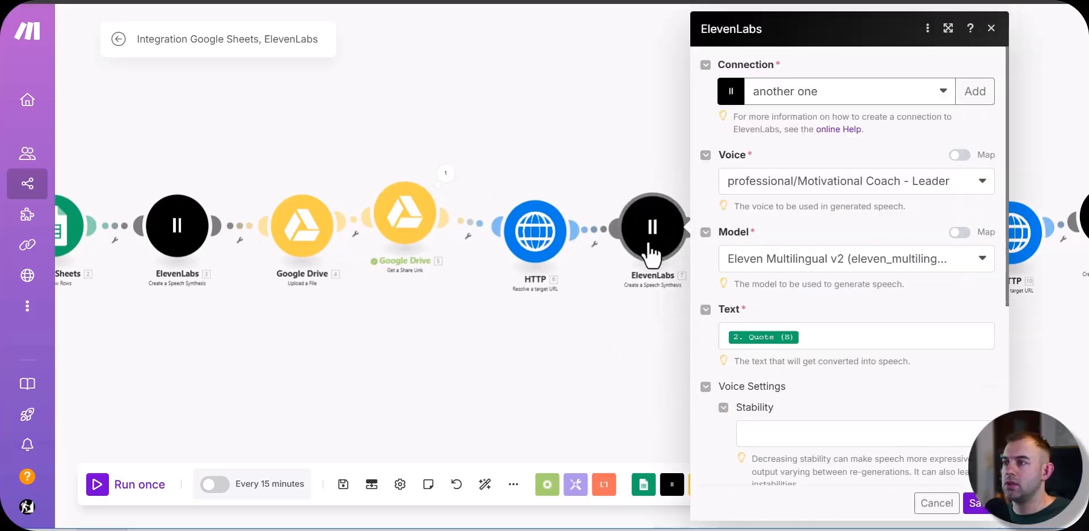
click(828, 340)
scroll(543, 269, down, 10)
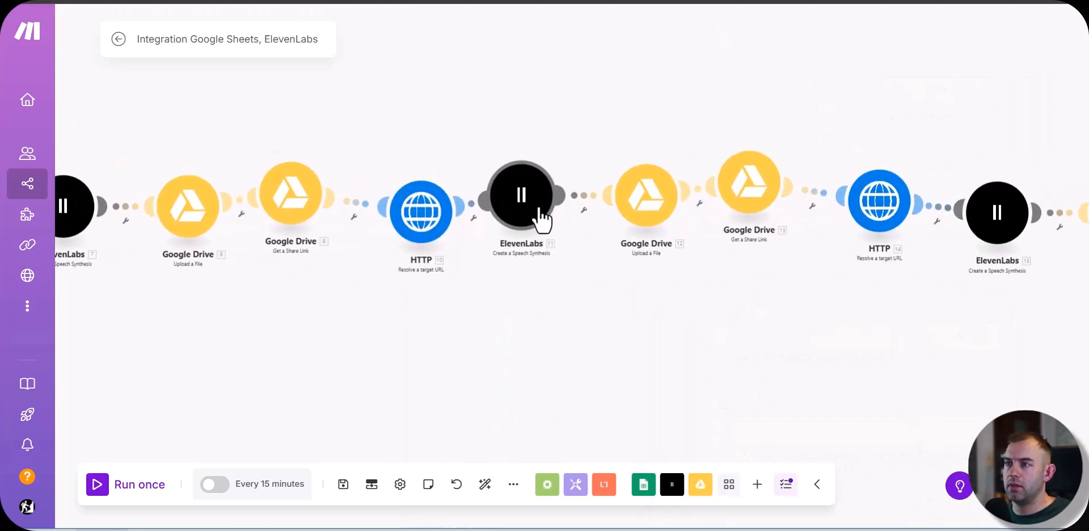
Step: Replace the third ElevenLabs module's text with the Word 1 (E) column and save the module
click(536, 213)
click(749, 336)
key(BackSpace)
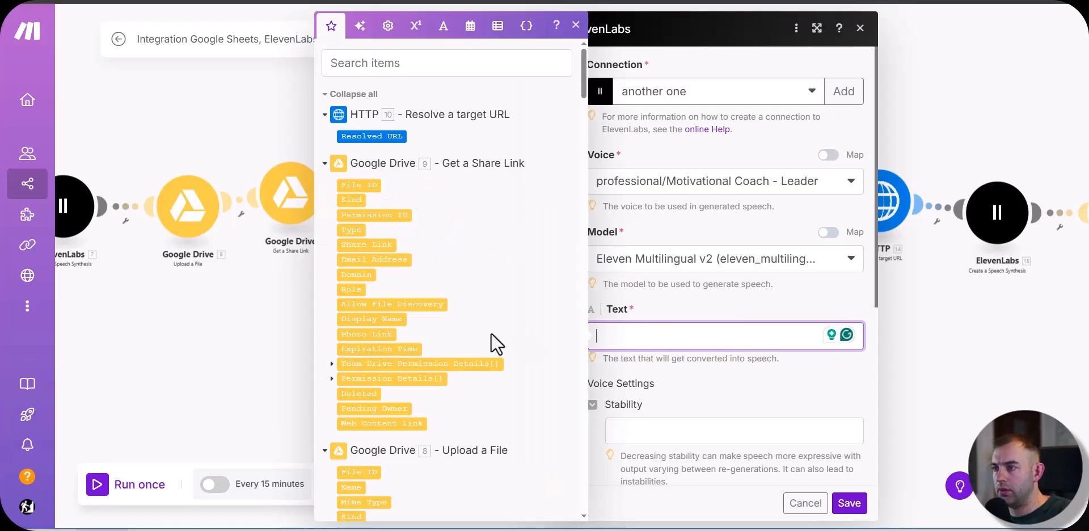
scroll(454, 400, down, 10)
scroll(451, 408, up, 2)
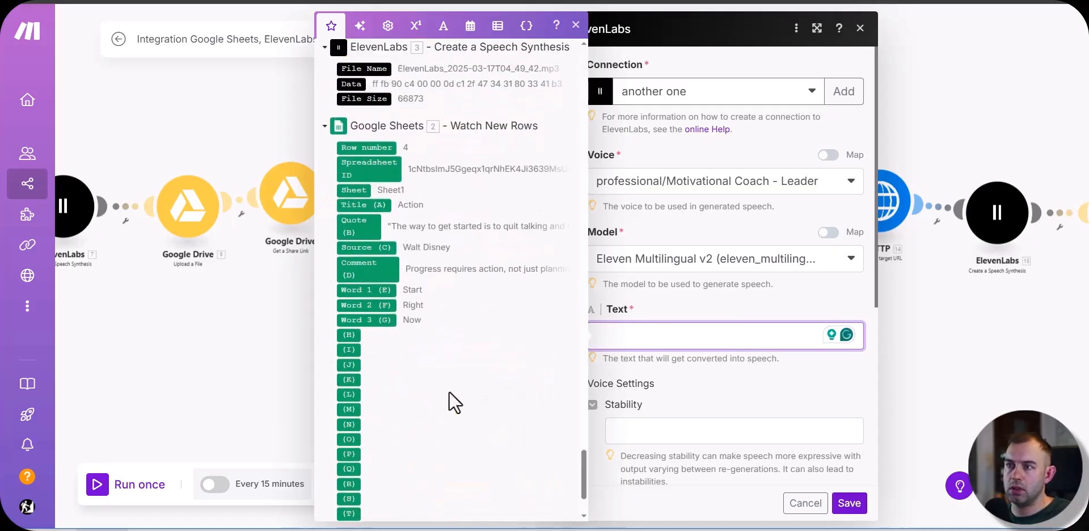
click(366, 290)
click(850, 502)
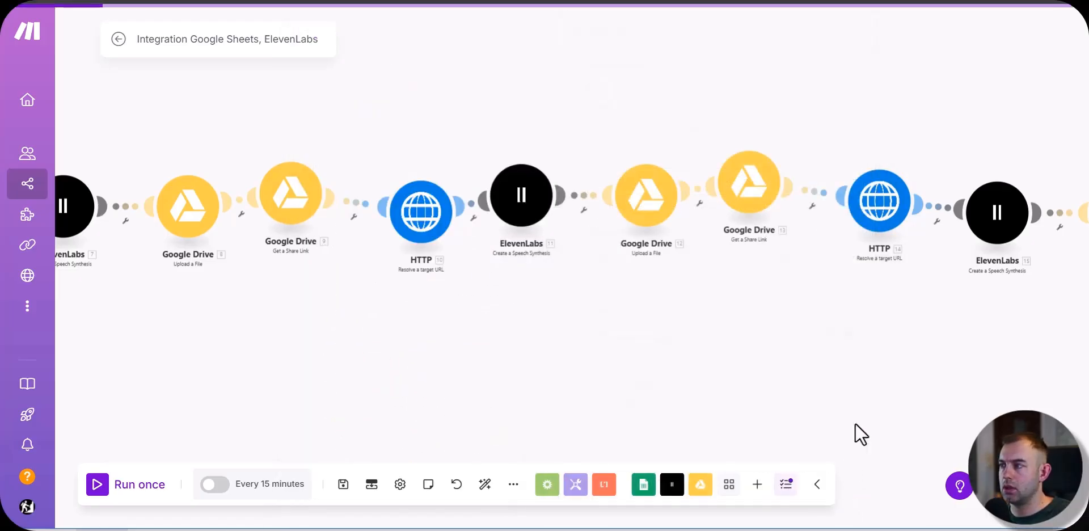
Step: Replace the fourth ElevenLabs module's text with the Word 2 (F) column and save the module
click(999, 213)
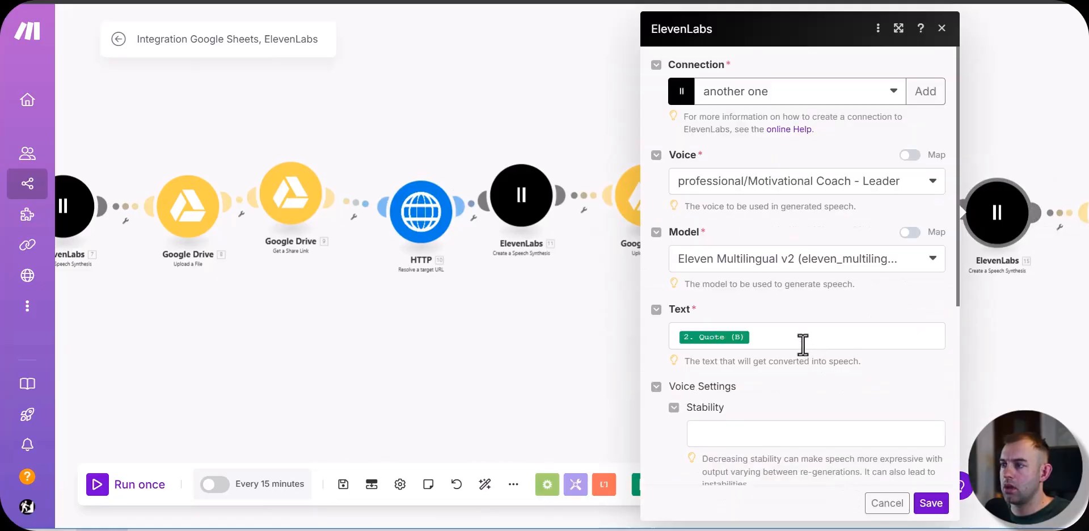
scroll(806, 346, down, 2)
scroll(815, 357, up, 2)
click(804, 347)
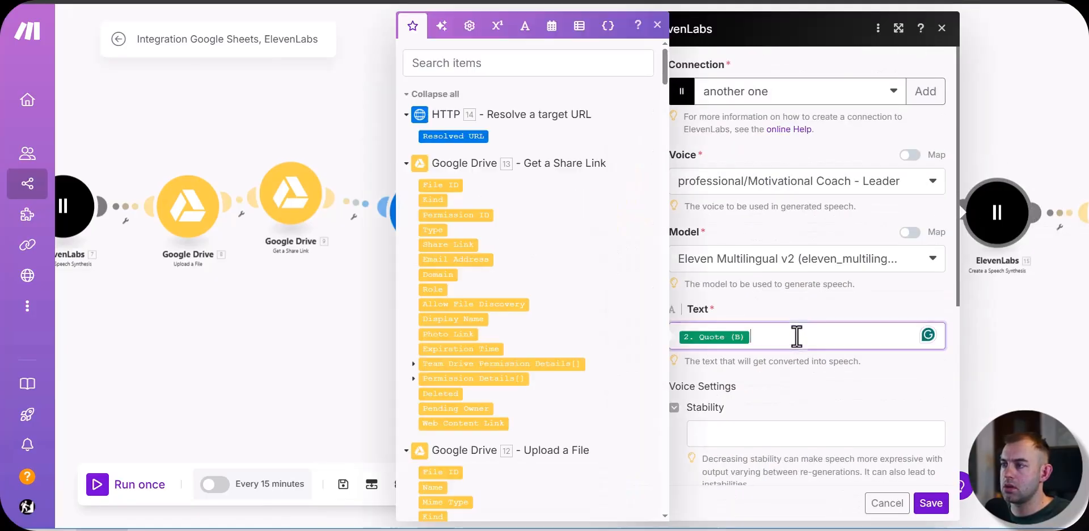
key(BackSpace)
scroll(568, 397, down, 5)
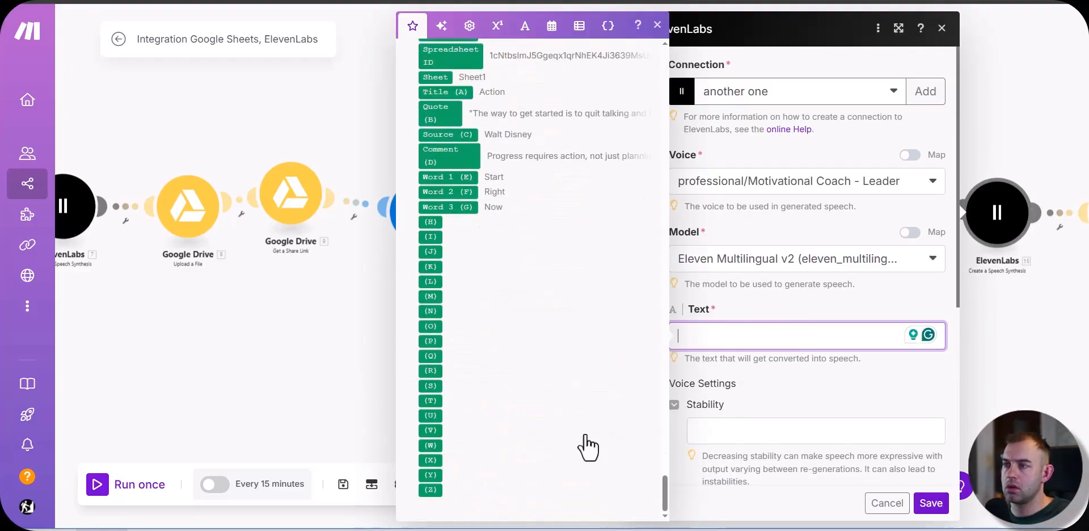
click(454, 192)
click(931, 503)
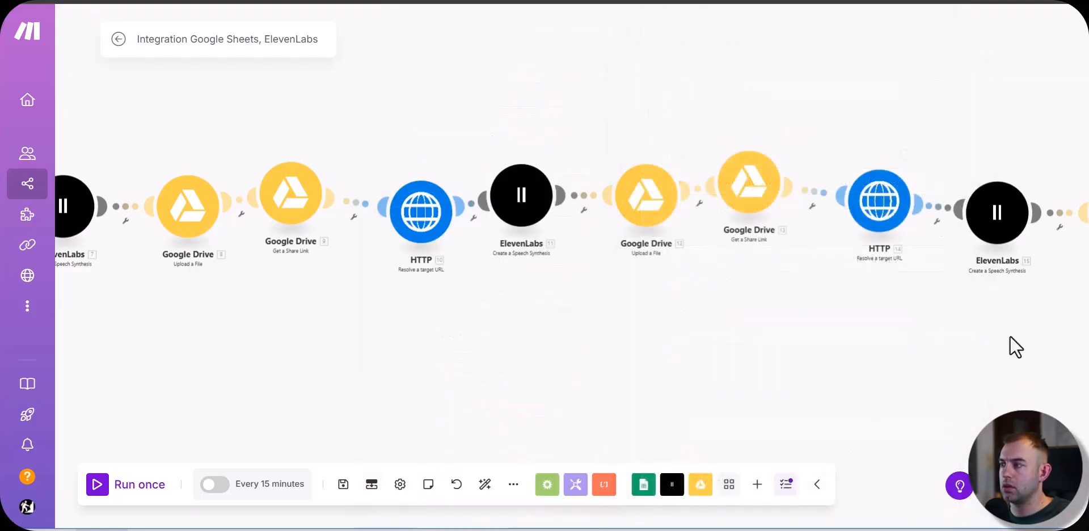
Step: Replace the fifth ElevenLabs module's text with the Word 3 (G) column and save the module
click(910, 196)
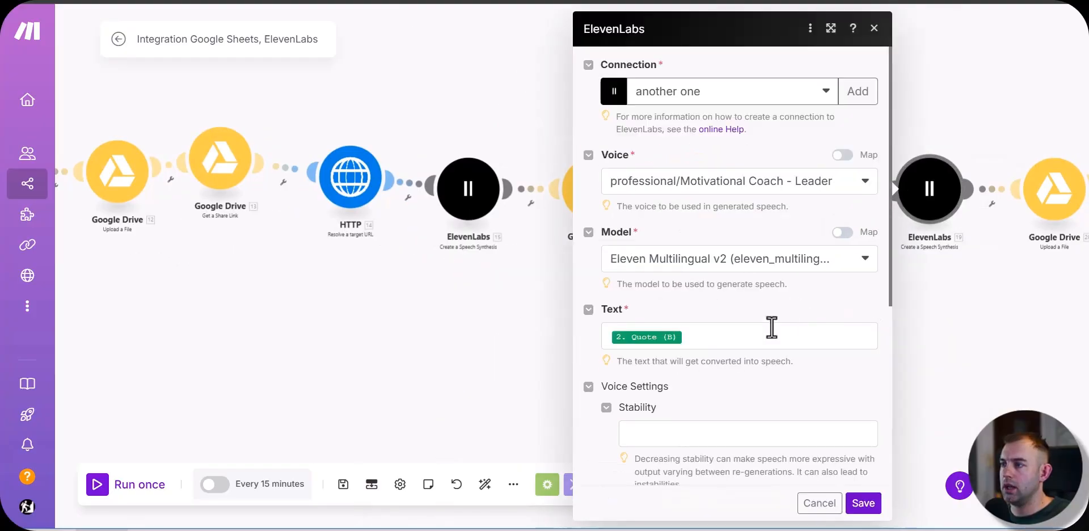
click(725, 338)
key(BackSpace)
scroll(479, 393, down, 15)
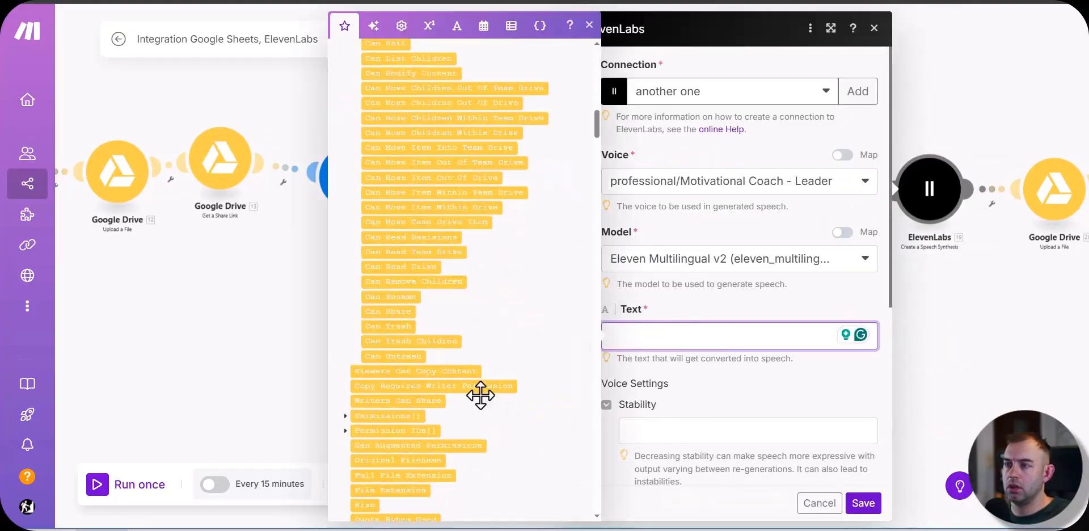
click(378, 262)
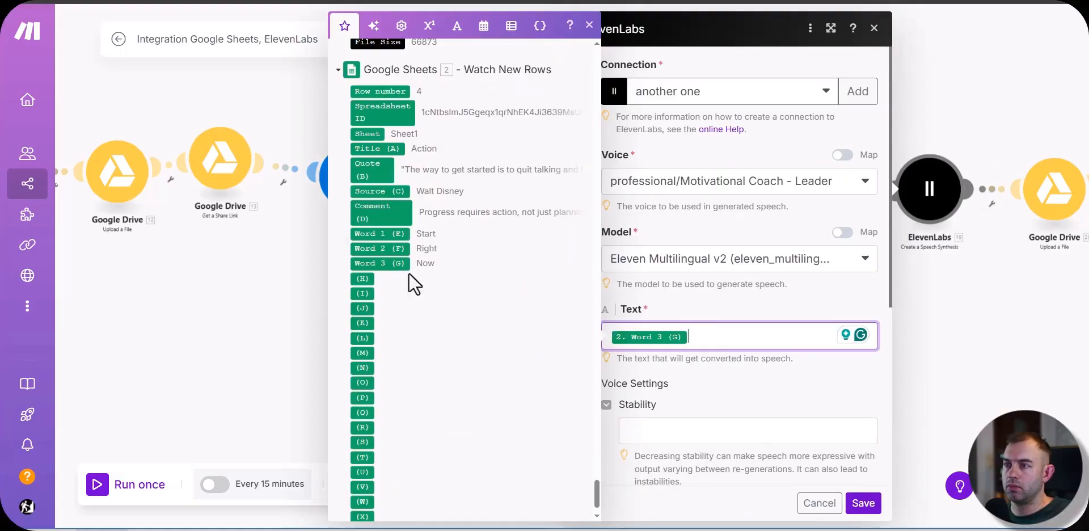
click(866, 506)
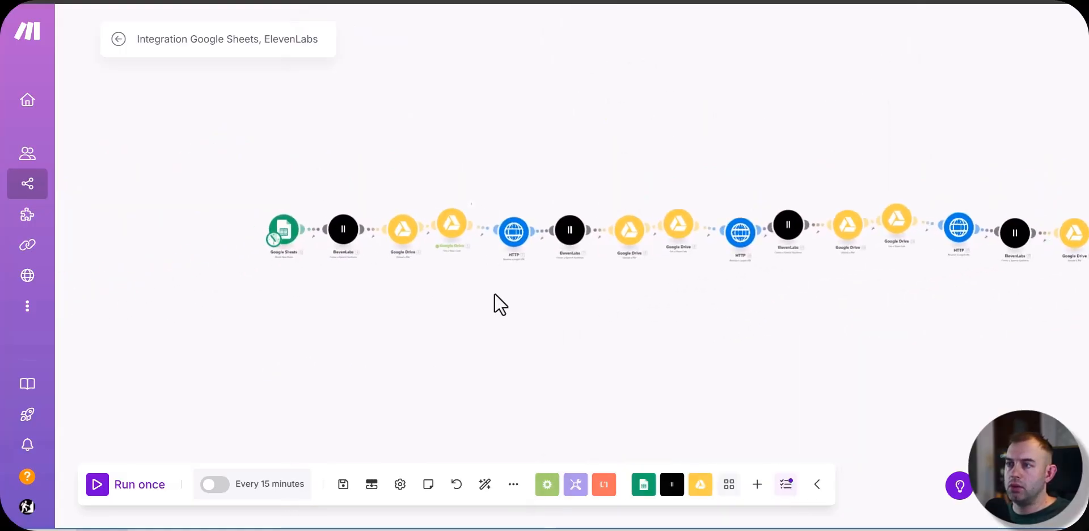
Step: Rename the ElevenLabs modules from the start of the scenario, naming the second one "comment" and the third one "1"
scroll(494, 302, up, 3)
scroll(333, 334, down, 2)
scroll(476, 317, up, 1)
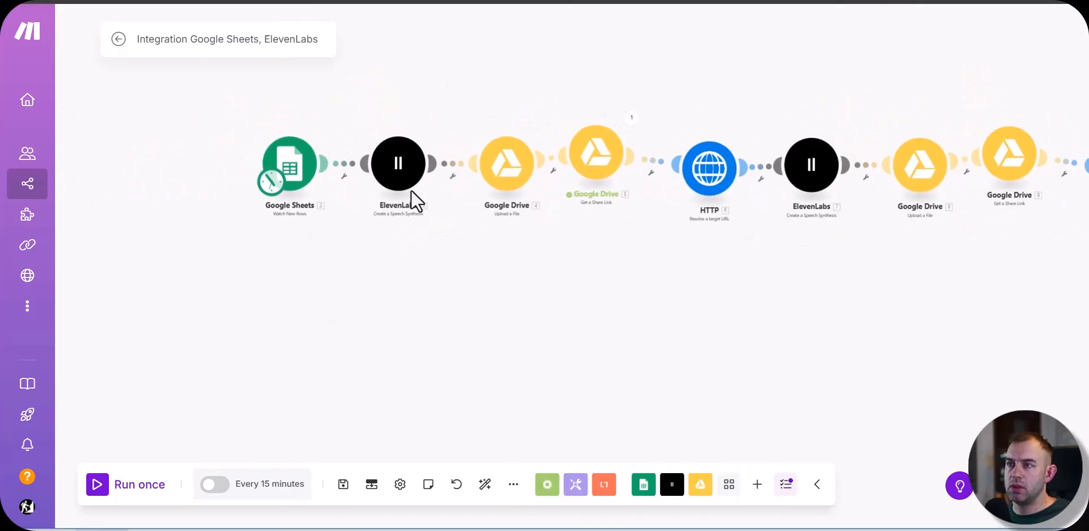
right_click(411, 196)
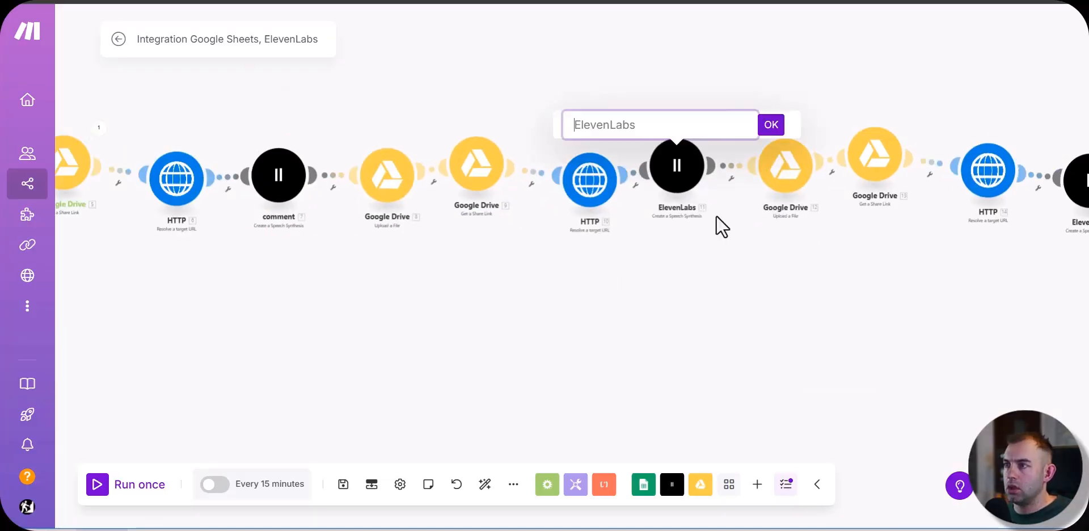
text(1)
click(772, 125)
Step: Rename the fourth ElevenLabs module as "2" and the fifth as "3"
scroll(479, 338, right, 8)
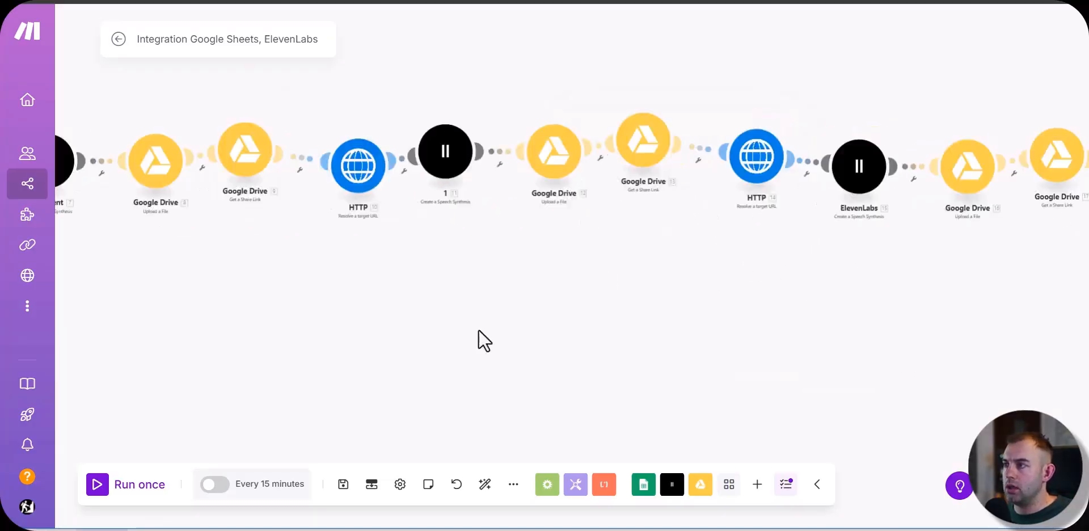
right_click(645, 177)
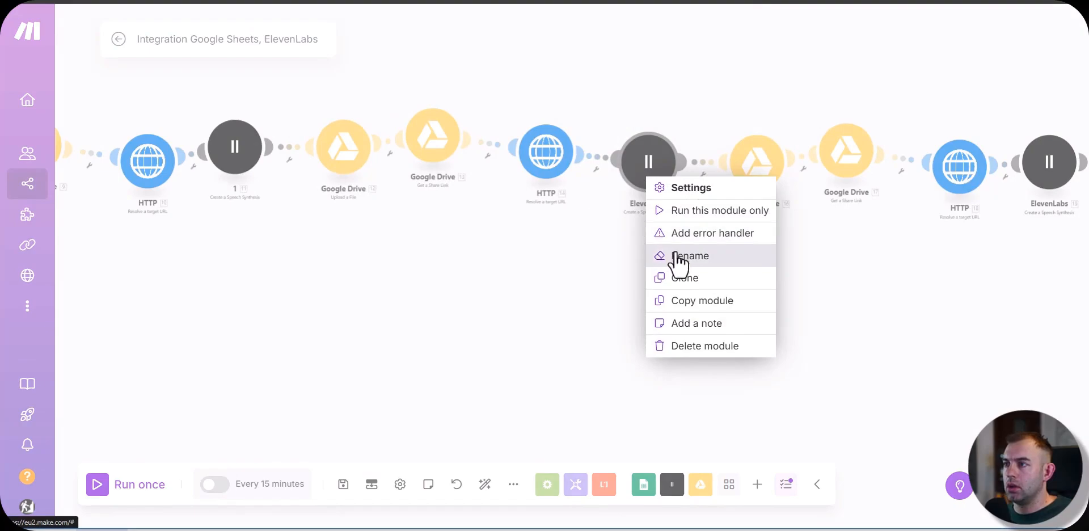
click(681, 256)
text(2)
click(748, 126)
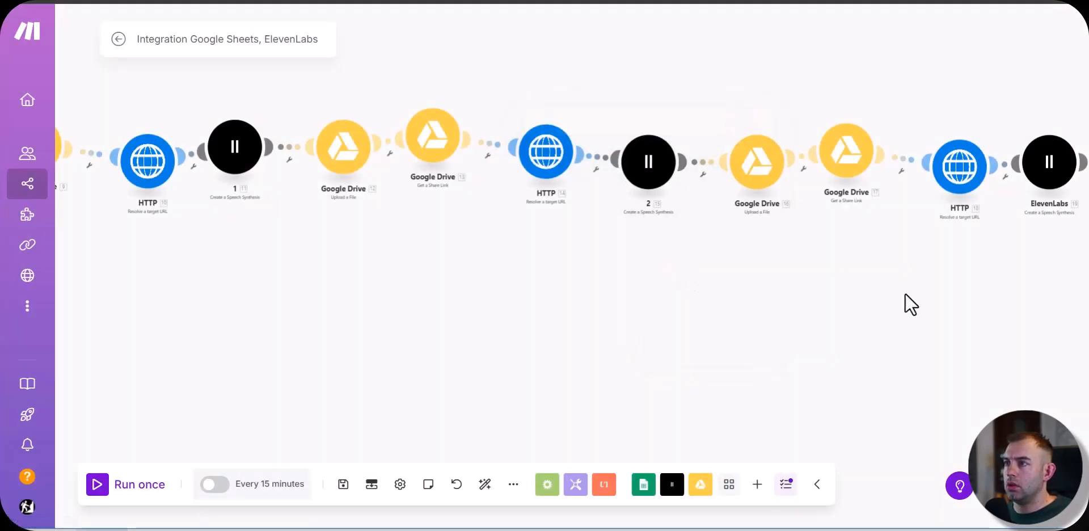
scroll(601, 230, right, 7)
right_click(666, 195)
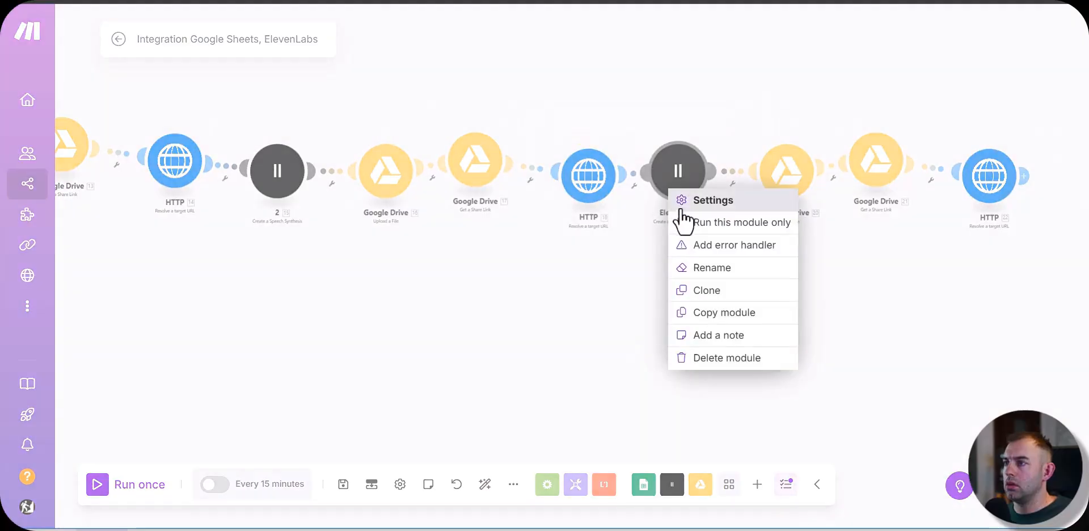
click(703, 265)
text(3)
click(773, 130)
Step: Rename the HTTP module just before speech module 3 as "word1 url"
scroll(377, 263, left, 4)
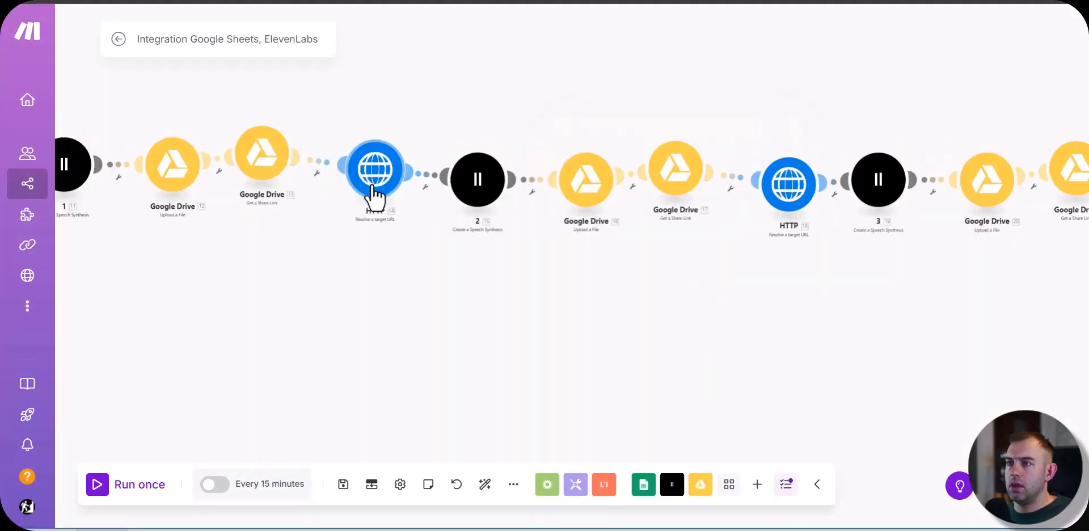
scroll(454, 284, right, 5)
right_click(521, 168)
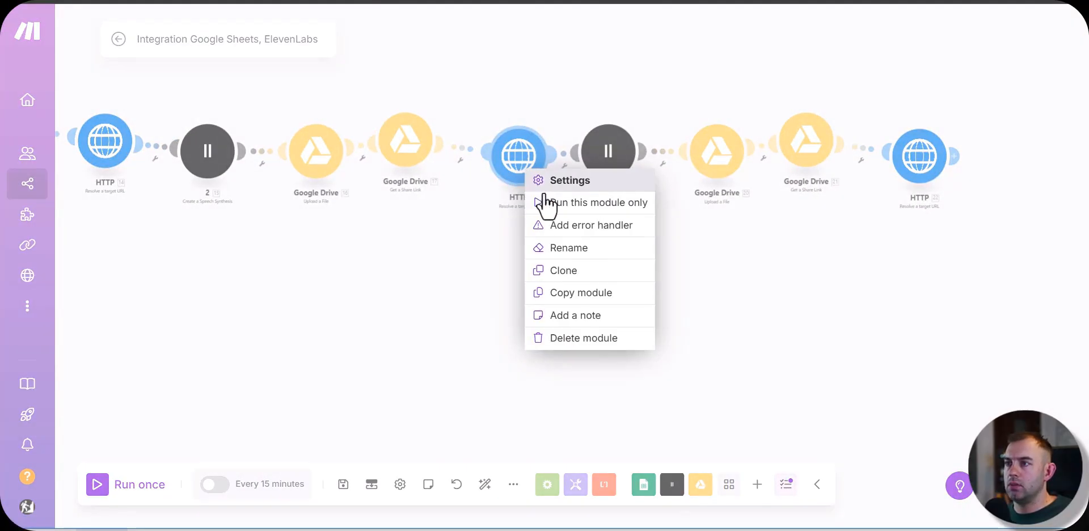
click(584, 249)
text(word1)
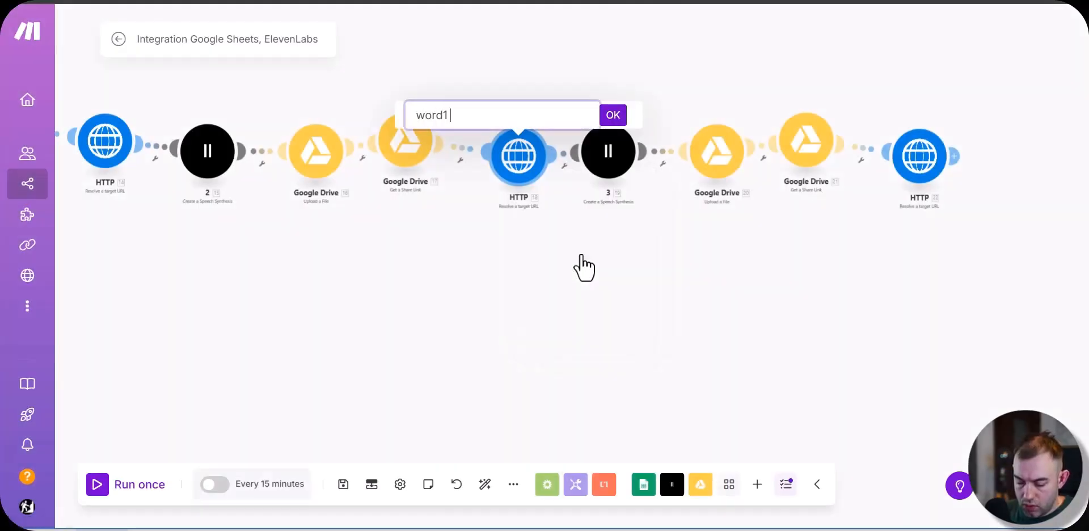
text( url)
key(Return)
Step: Rename the HTTP module in speech module 1's group as "word 1 url" and the one in module 2's group as "word 2 url"
scroll(481, 216, down, 3)
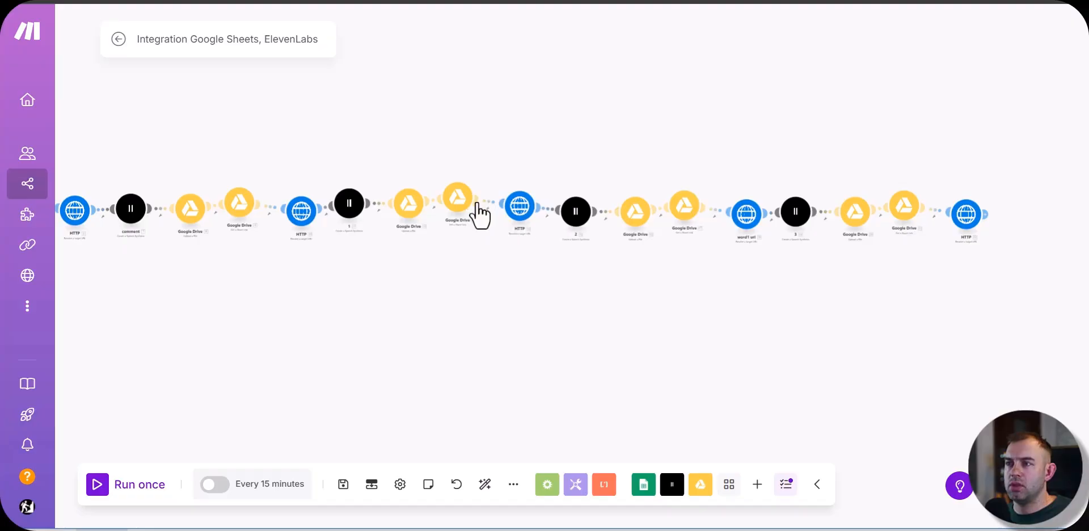
right_click(517, 220)
click(537, 289)
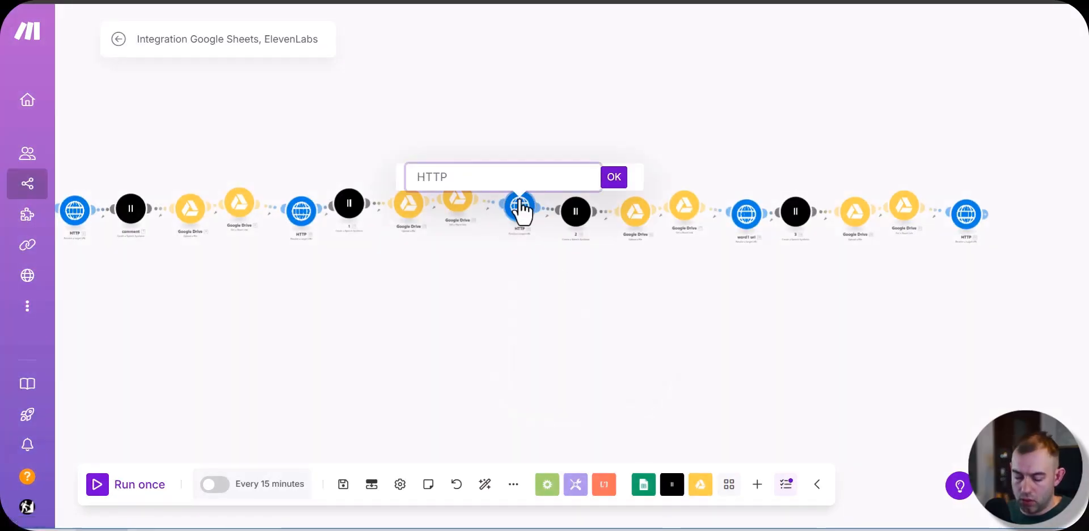
text(word 1 url)
key(Return)
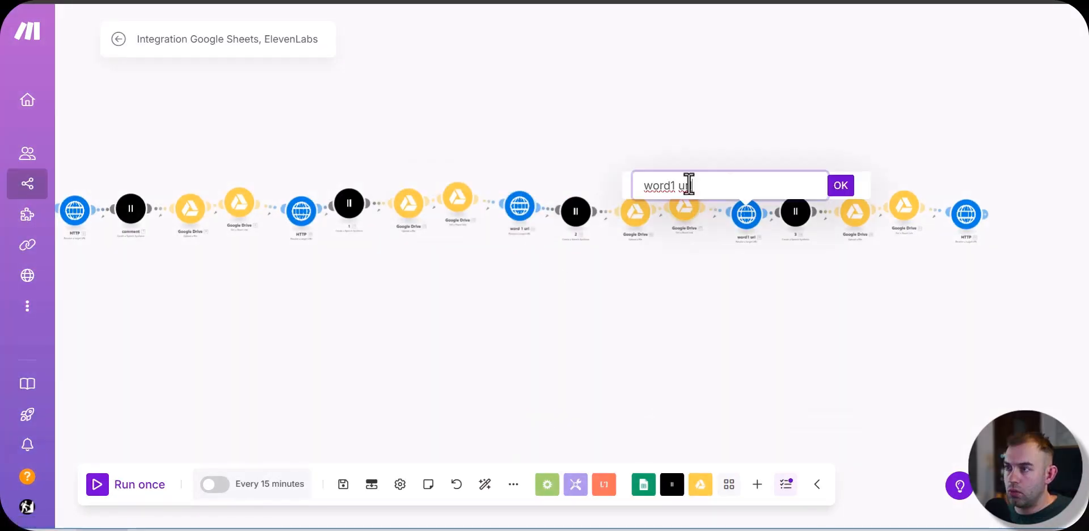
text(2)
key(Return)
Step: Rename the last HTTP module as "word 3 url" and save the scenario
scroll(666, 185, right, 5)
right_click(764, 200)
click(802, 284)
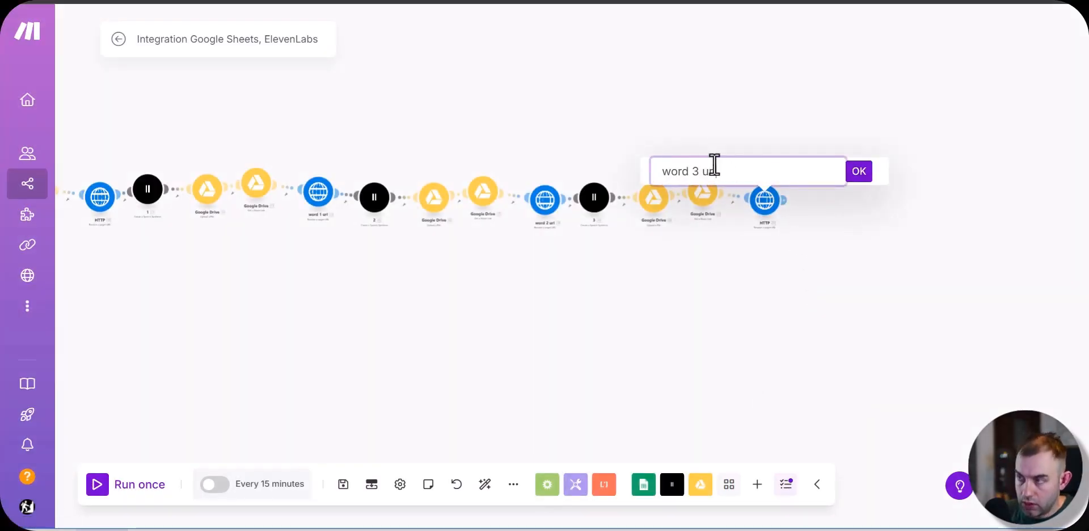
text(word 3 url)
key(Return)
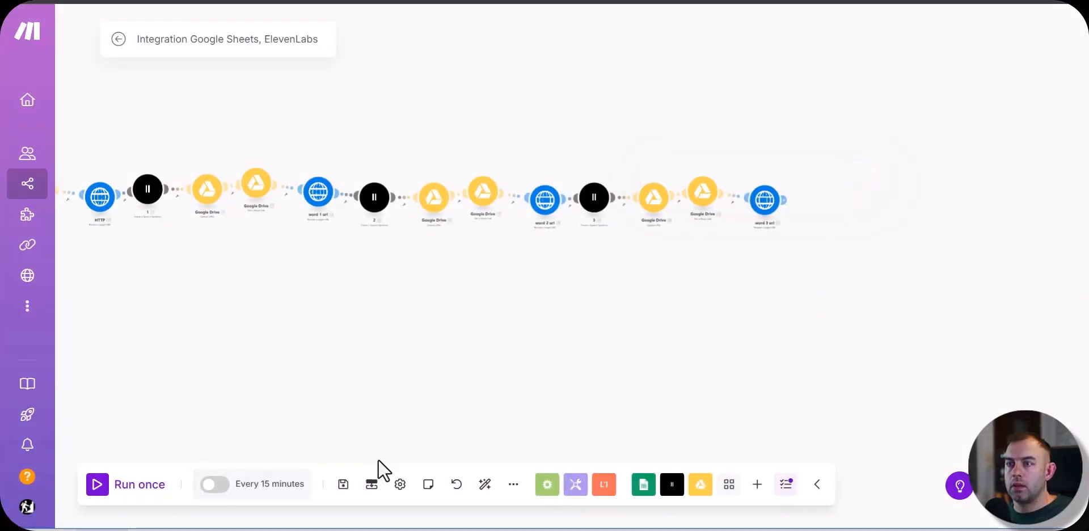
click(343, 485)
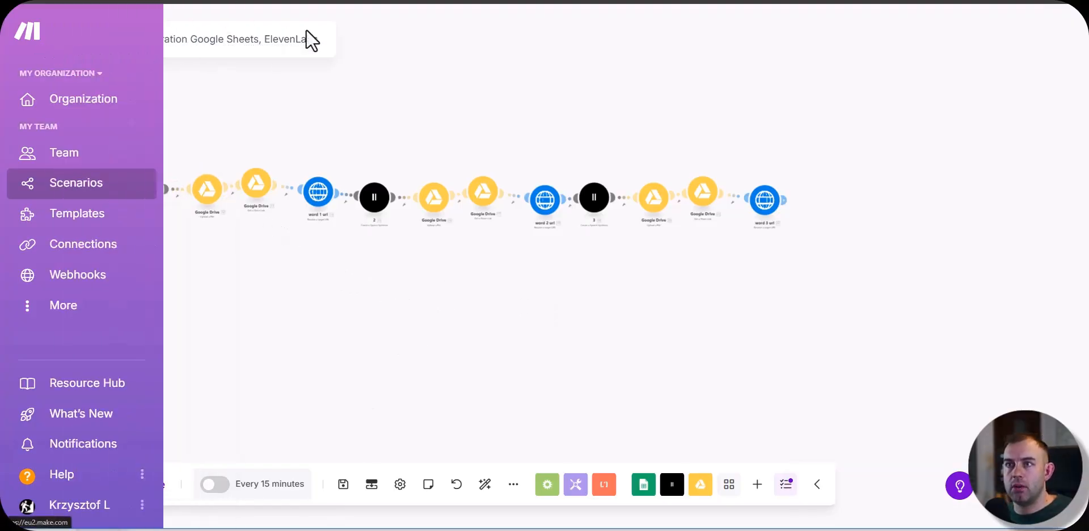
Step: Rename the scenario as "tutorial 1"
double_click(279, 39)
key(ctrl+a)
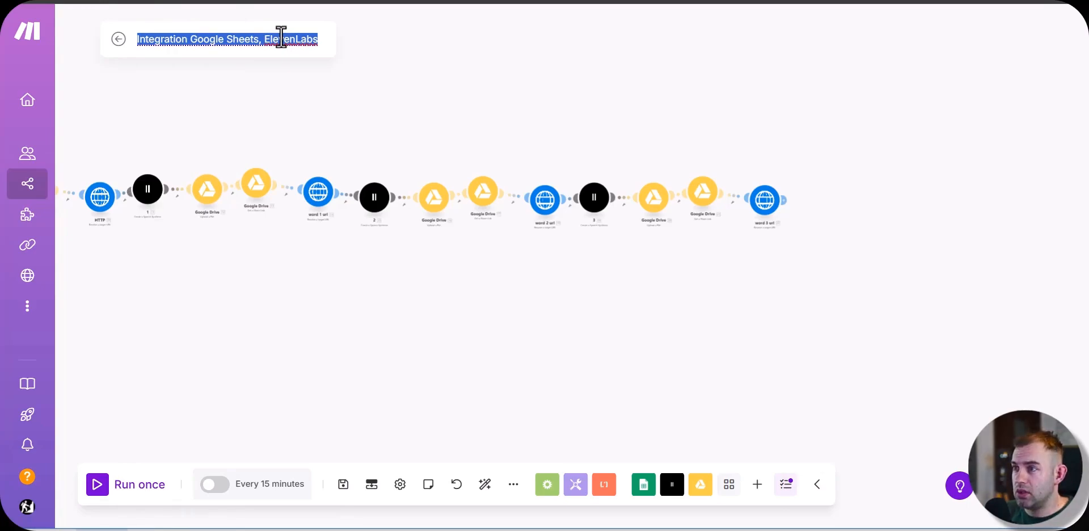
text(tutorial 1)
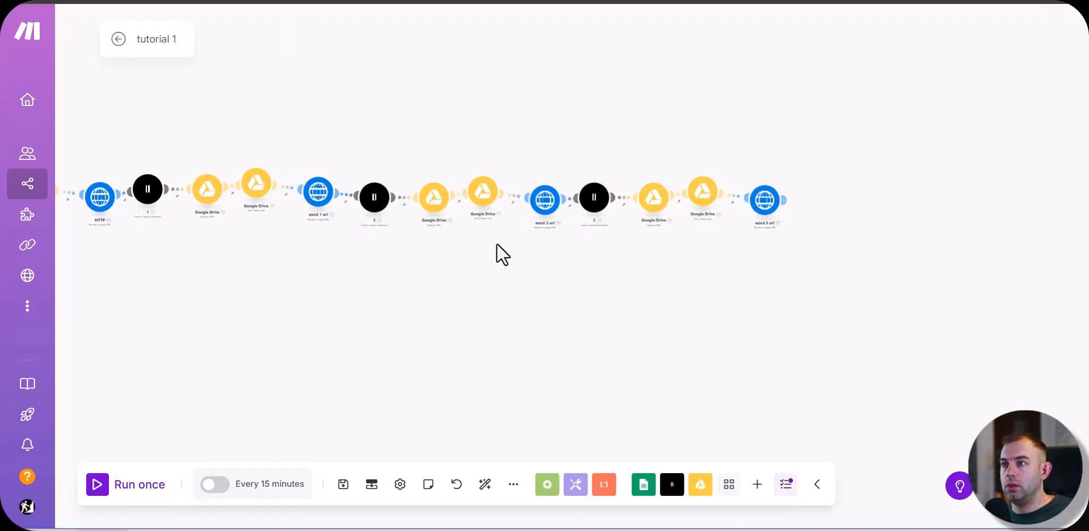
drag(496, 243, 307, 253)
scroll(573, 260, up, 3)
scroll(476, 271, down, 3)
scroll(495, 284, up, 2)
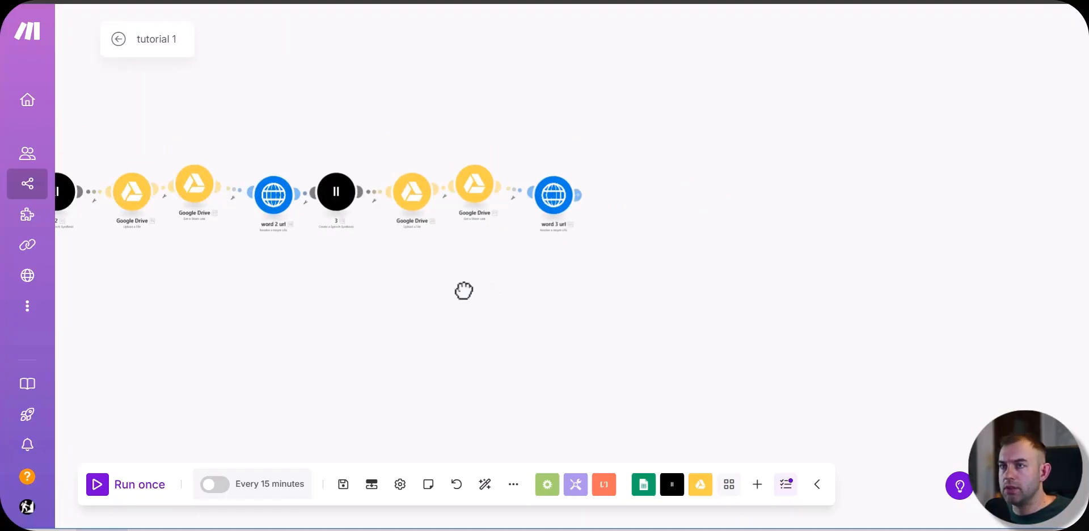
Step: In Google Drive, create a folder named "Tutorial Folder" inside the WM folder and open it
drag(462, 290, 447, 302)
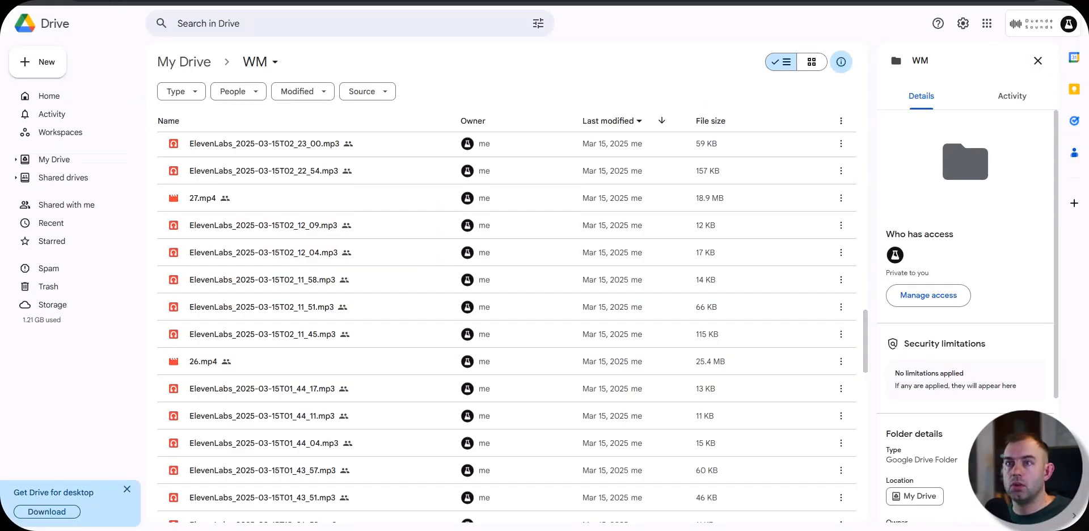
click(32, 68)
click(55, 66)
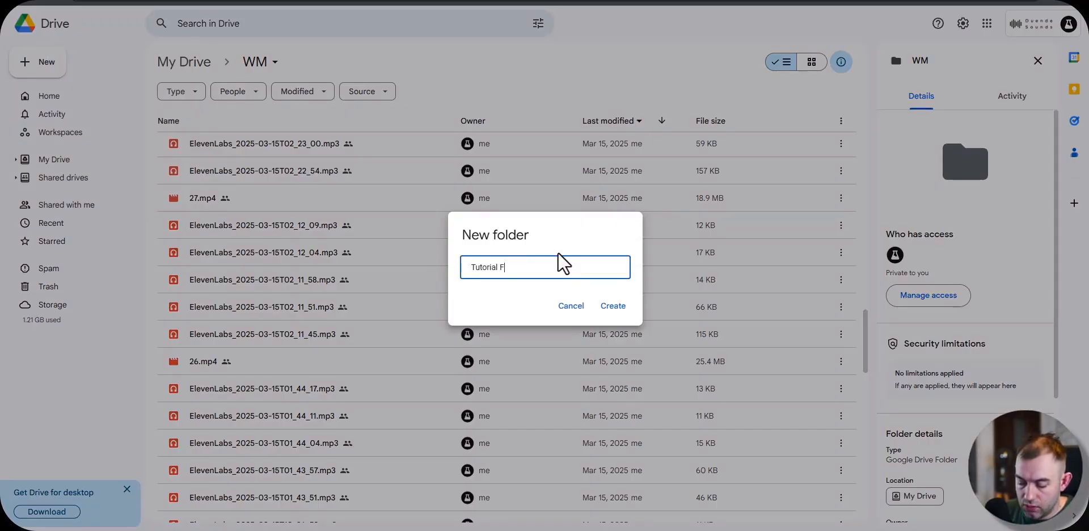
text(Tutorial Folder)
key(Return)
double_click(222, 147)
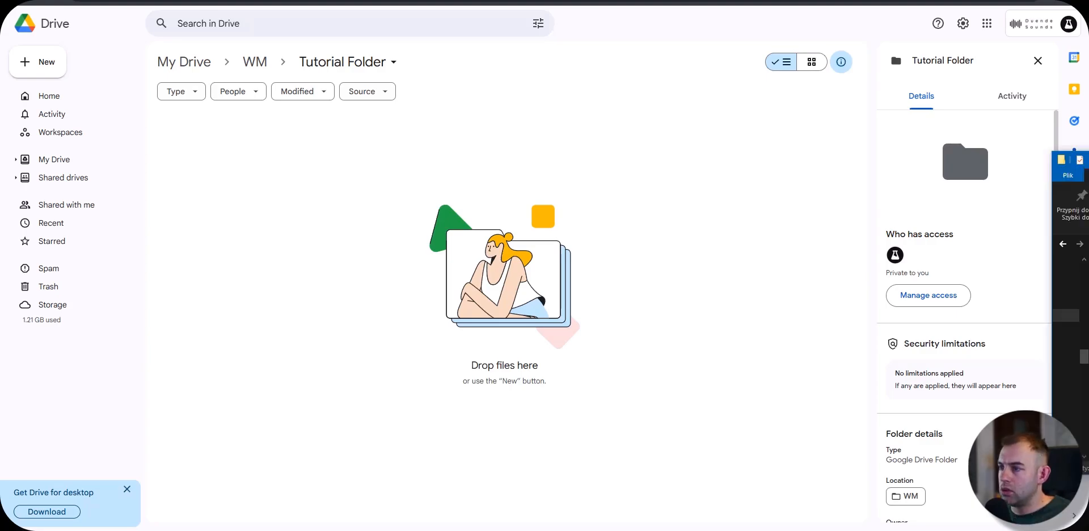
Step: Upload the numbered MP4 videos from the local file window into Tutorial Folder and return to Make
drag(1086, 261, 374, 271)
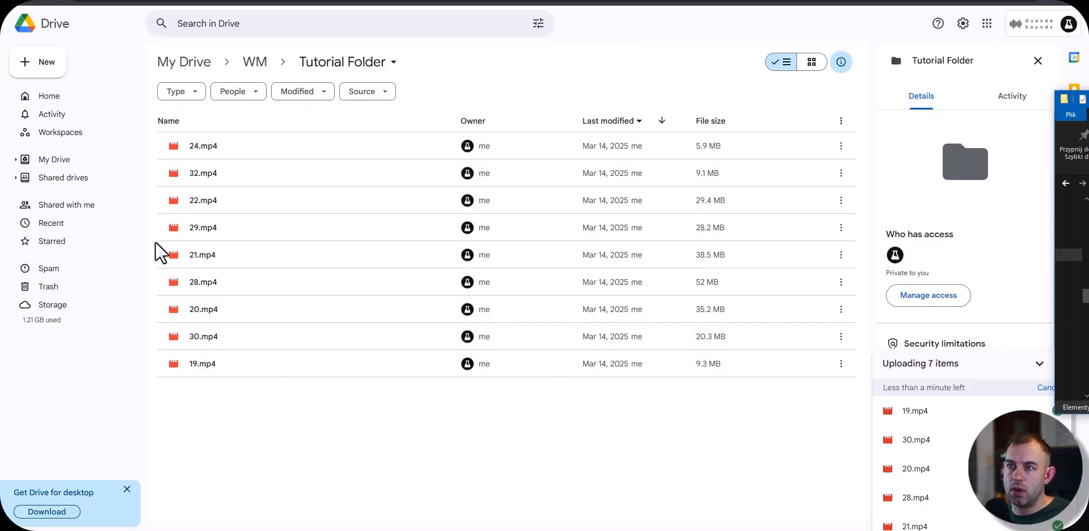
mouse_move(178, 234)
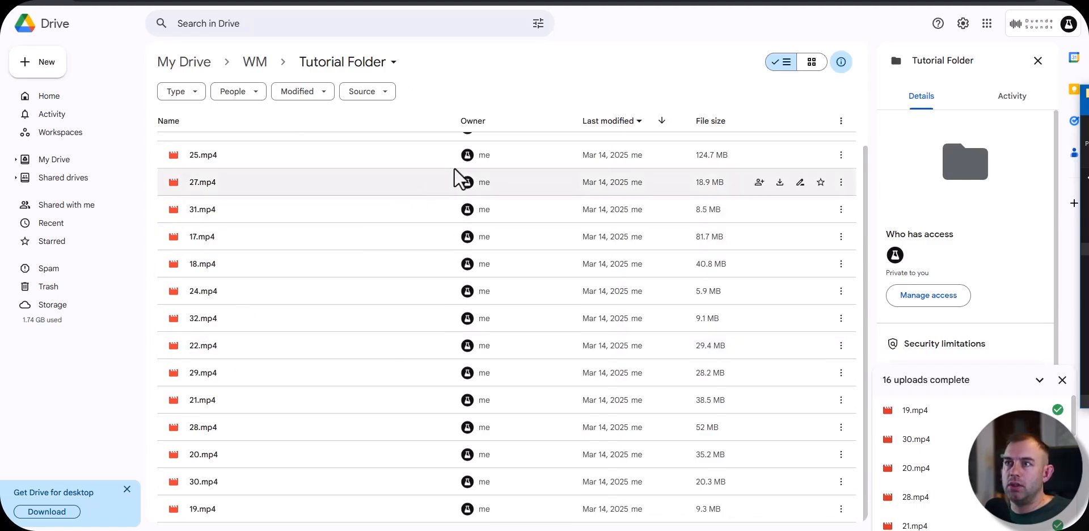
key(alt+Tab)
key(alt+Tab)
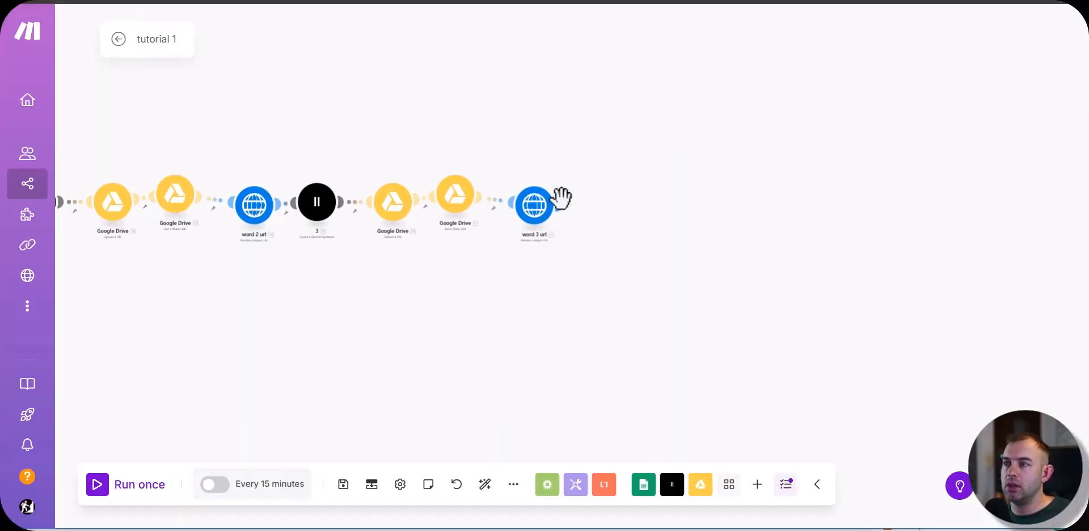
Step: Add a Google Drive Search for Files/Folders module after the "word 3 url" module
mouse_move(560, 199)
click(610, 205)
click(704, 320)
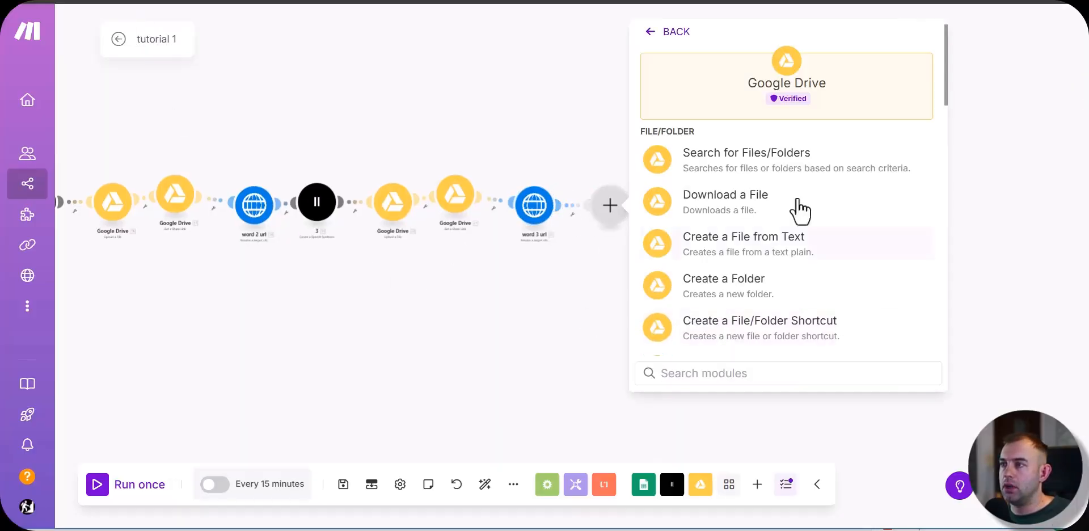
click(730, 163)
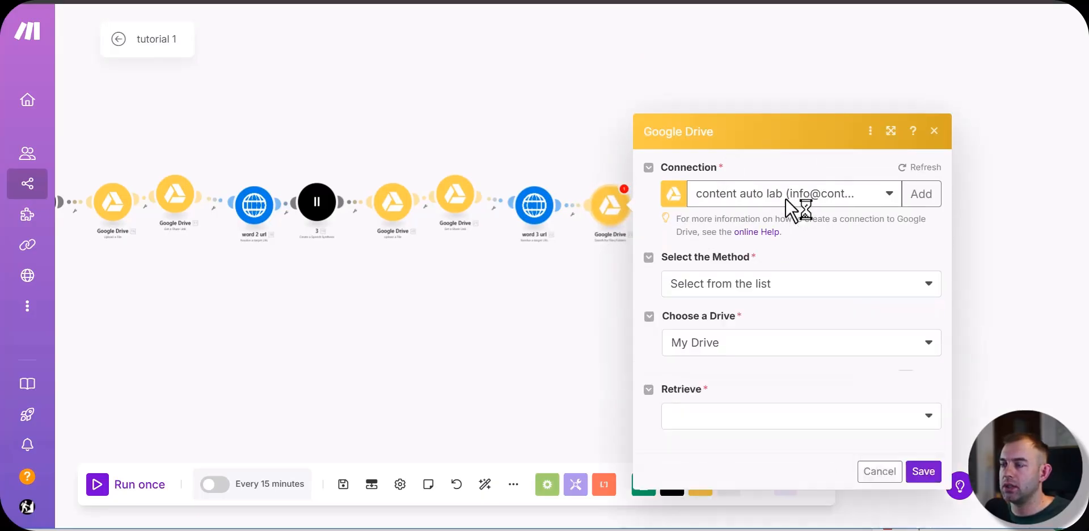
Step: Set the search folder to /WM/Tutorial Folder and have it retrieve files and folders
click(747, 305)
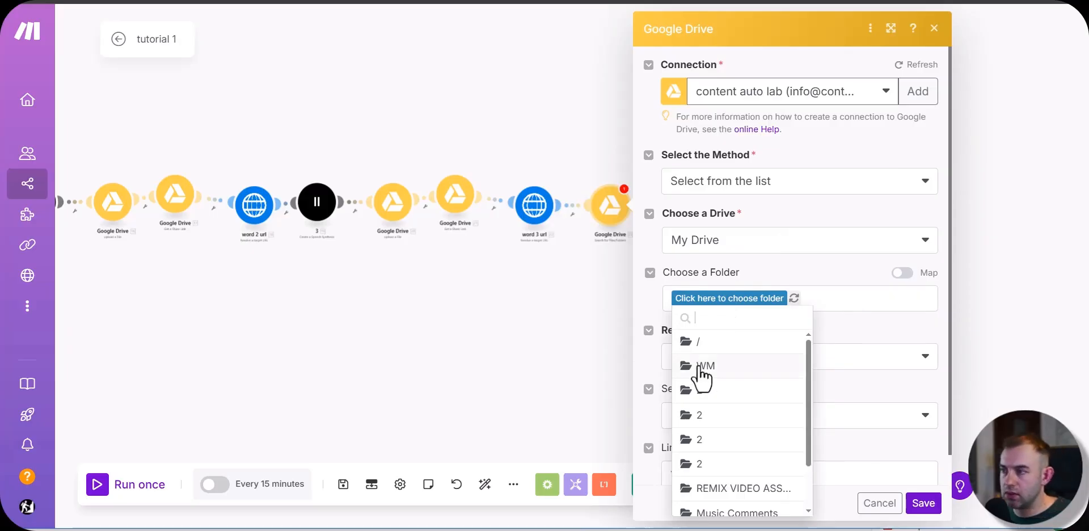
click(696, 366)
click(740, 310)
click(788, 368)
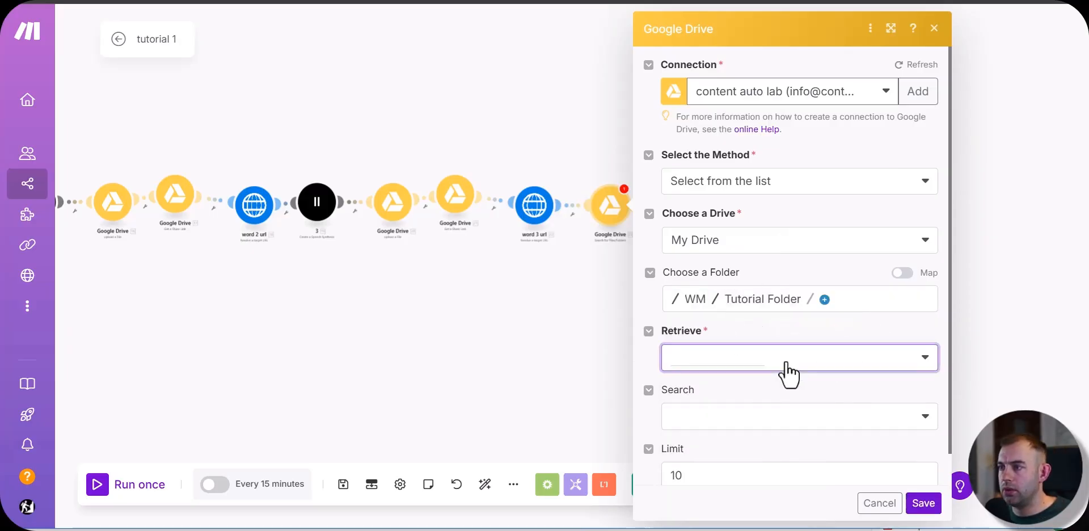
click(716, 403)
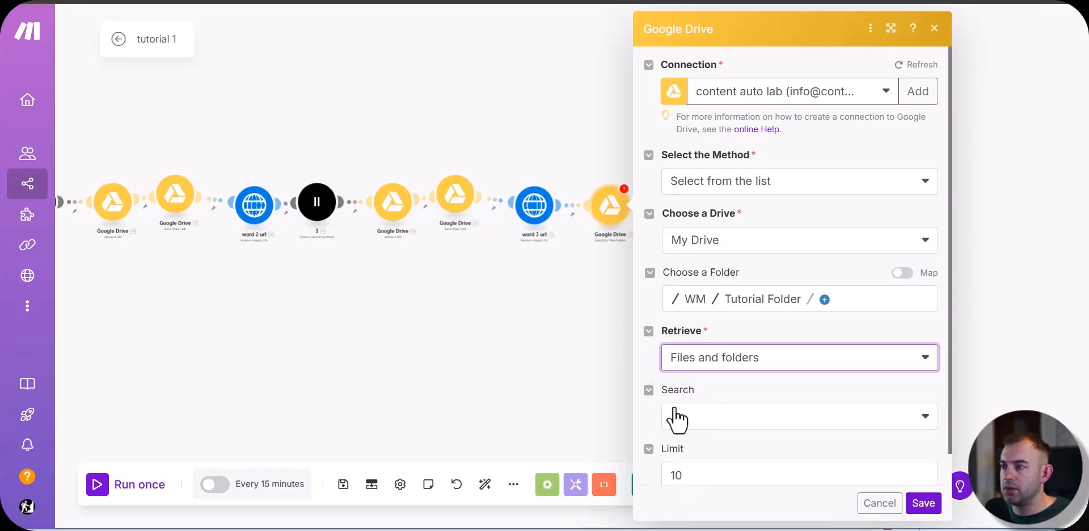
Step: Search within file/folder names, using the Google Sheets Row number followed by ".mp4" as the query
click(721, 422)
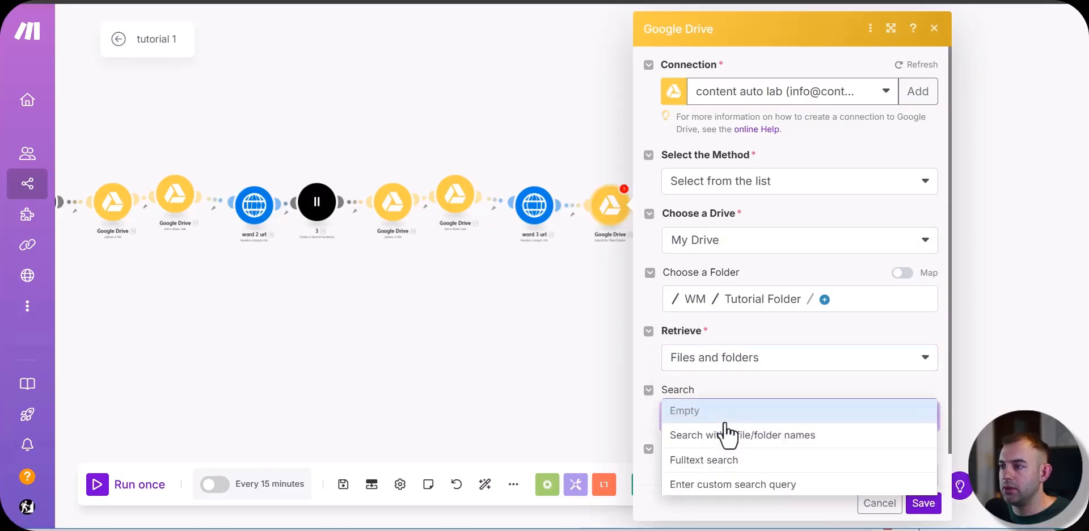
click(800, 435)
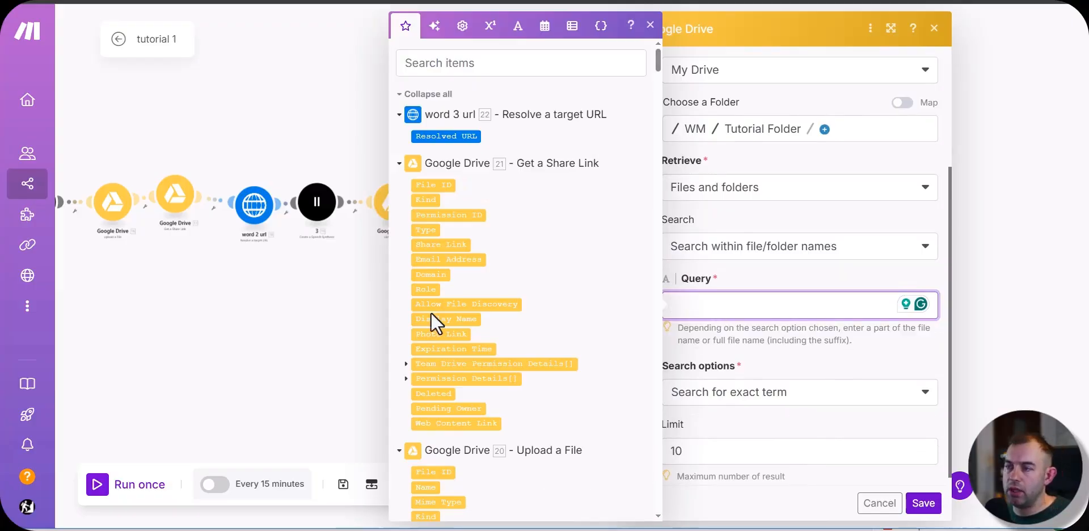
scroll(448, 322, down, 20)
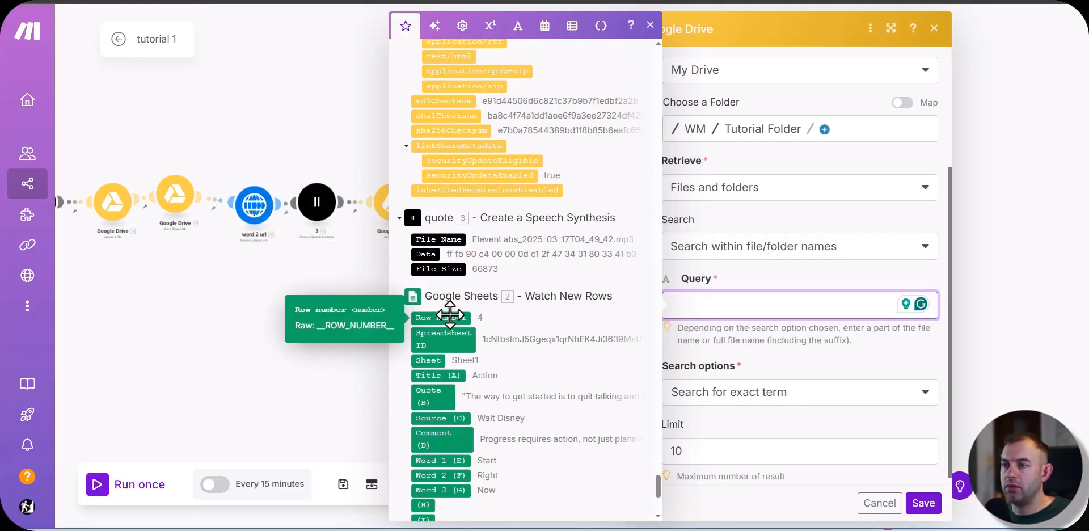
click(450, 317)
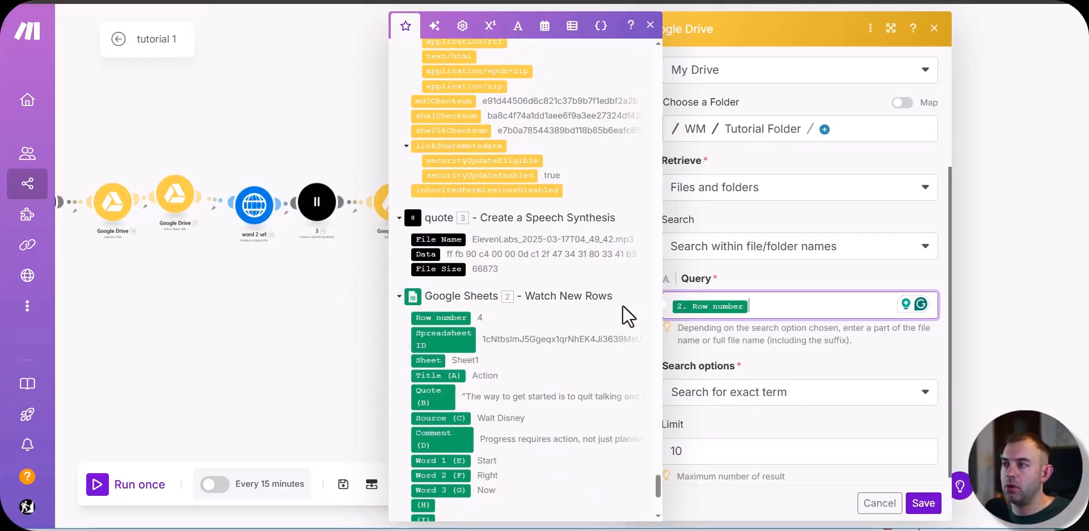
text(.mp4)
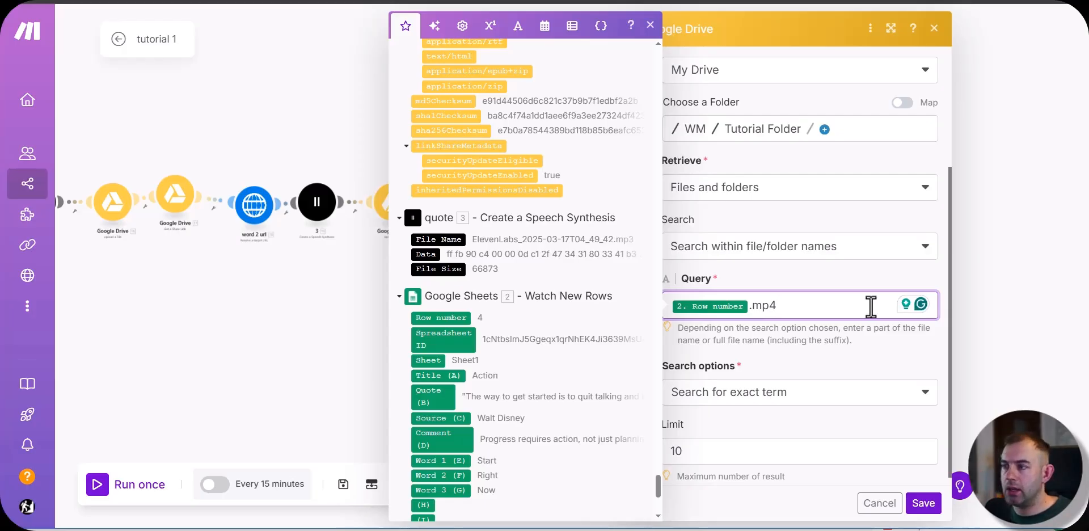
click(850, 345)
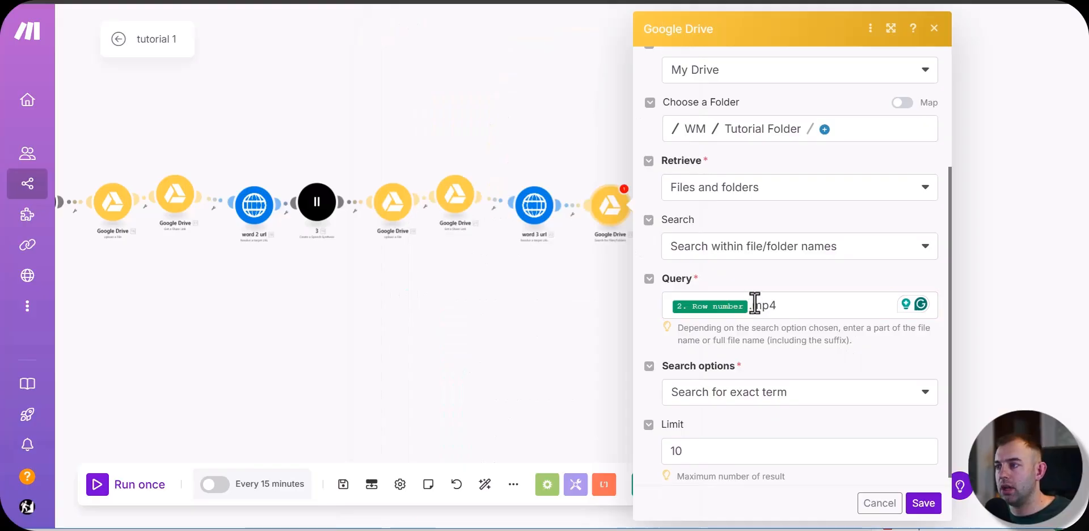
Step: Limit the file search to 1 result and save the module
click(812, 442)
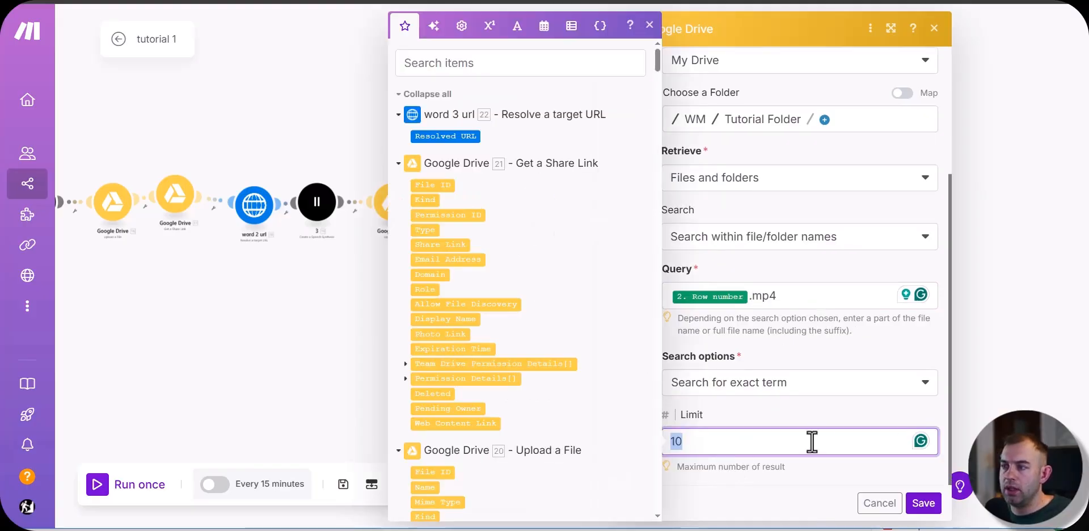
text(1)
click(817, 410)
click(924, 503)
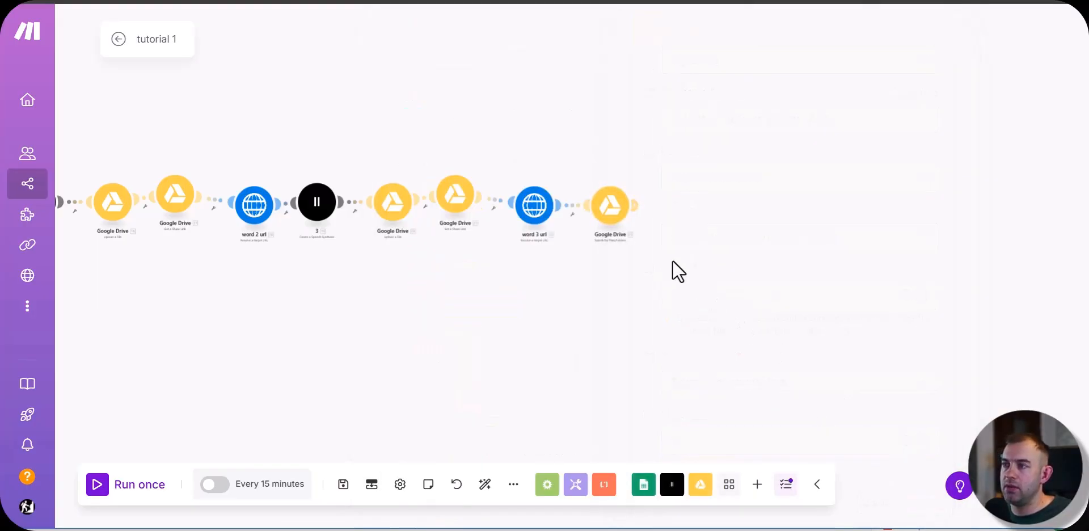
Step: Add a Google Drive Get a Share Link module after the Search for Files/Folders module
scroll(586, 227, up, 3)
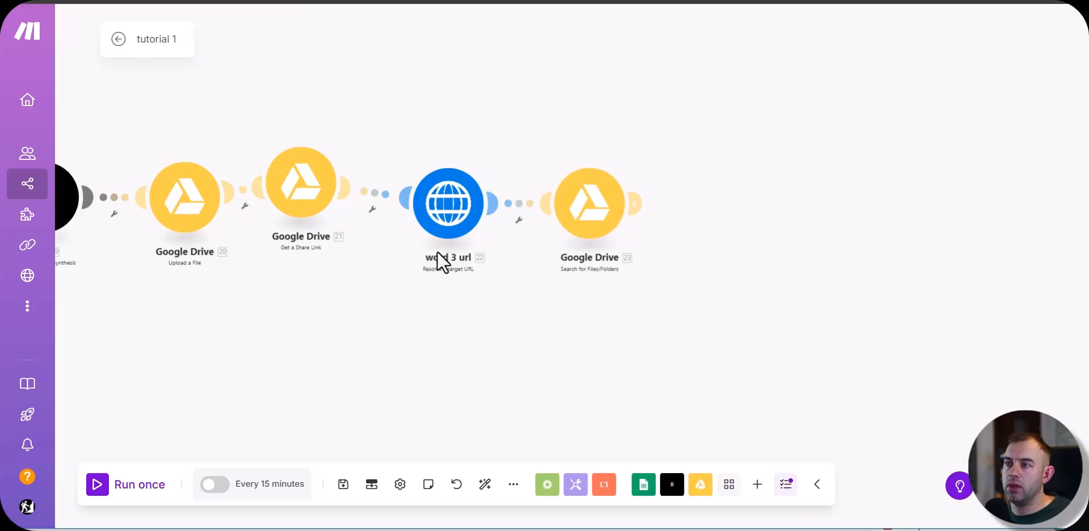
click(637, 202)
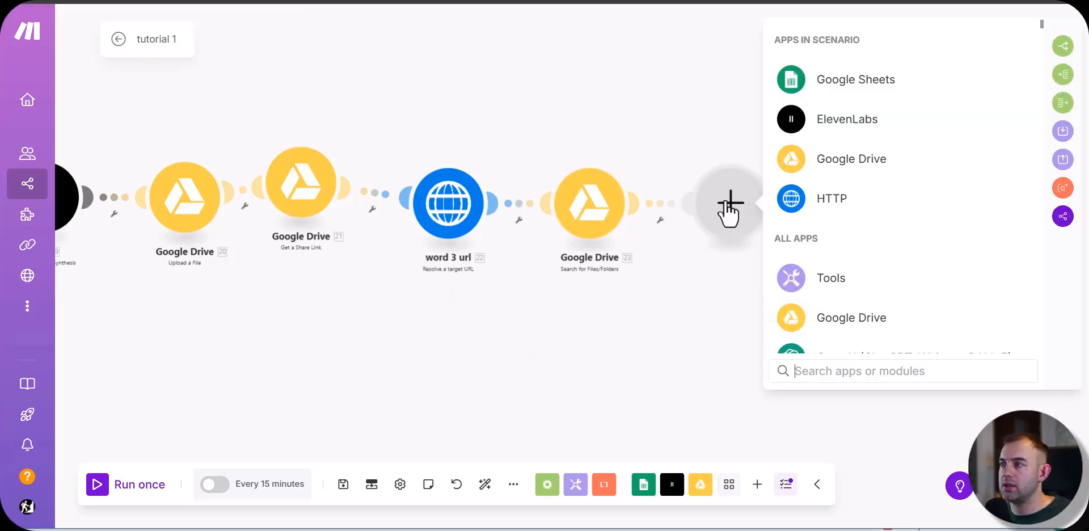
click(837, 164)
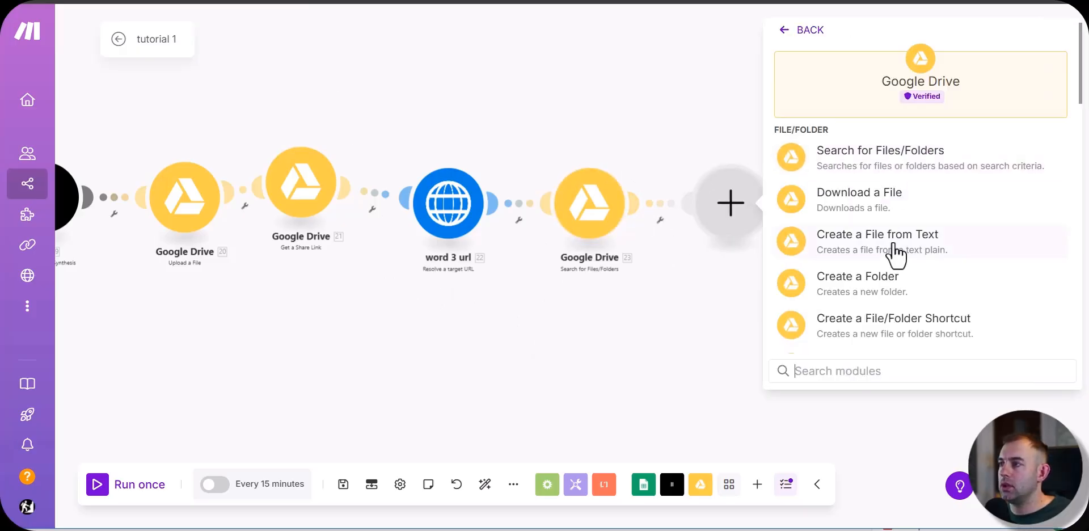
click(883, 367)
text(shar)
click(891, 162)
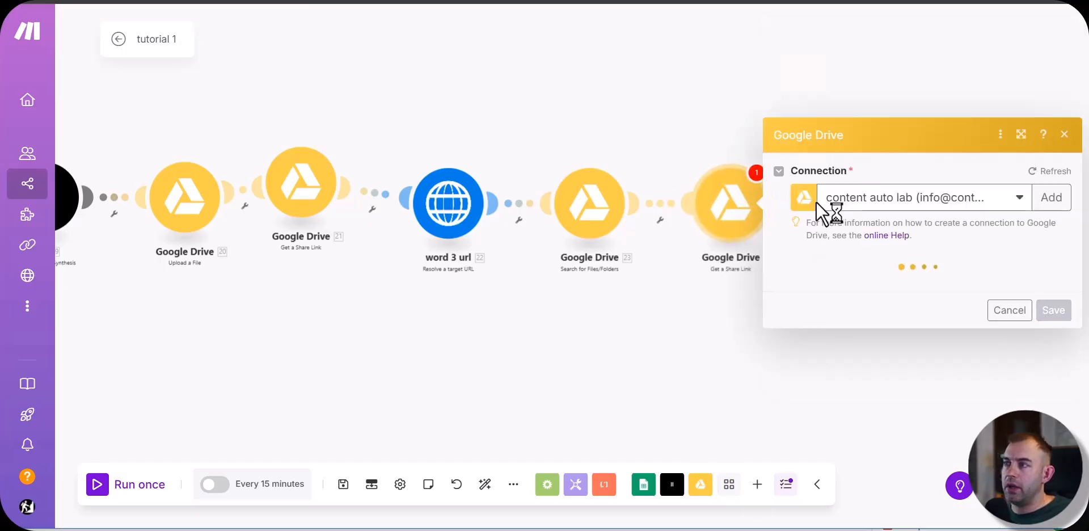
Step: Map the share link's File ID to the search module's File ID, set Type to Anyone, and save the module
click(846, 297)
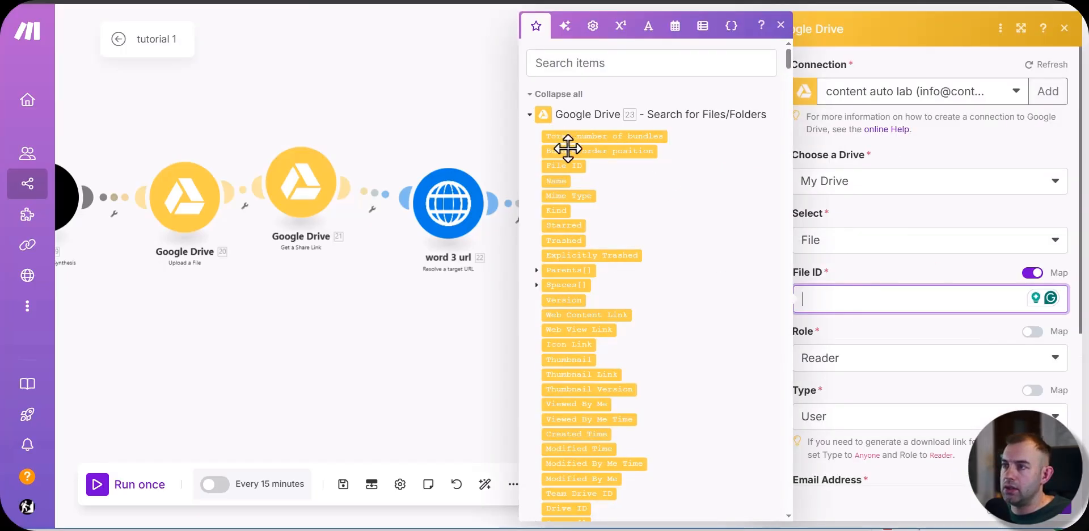
click(566, 165)
key(Escape)
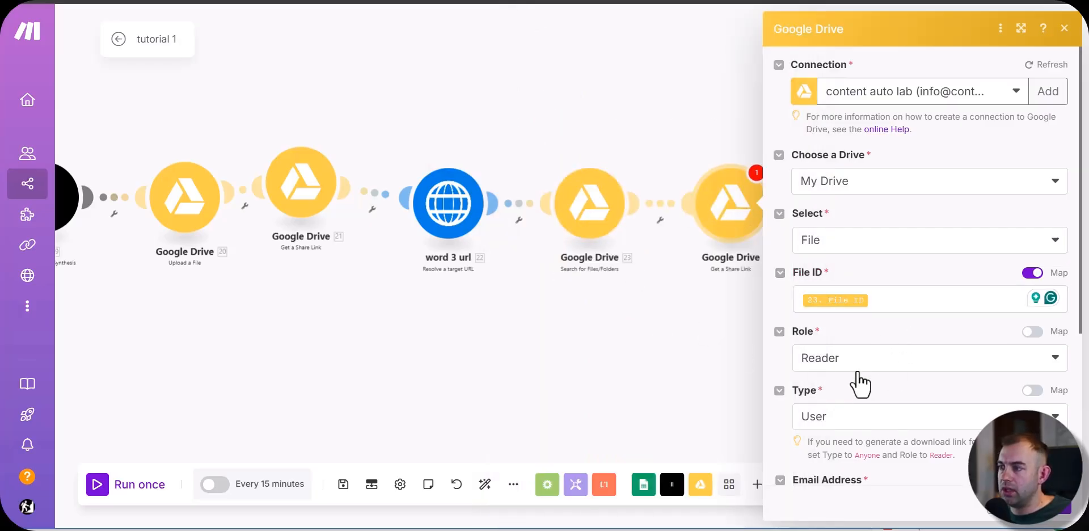
click(842, 424)
click(828, 486)
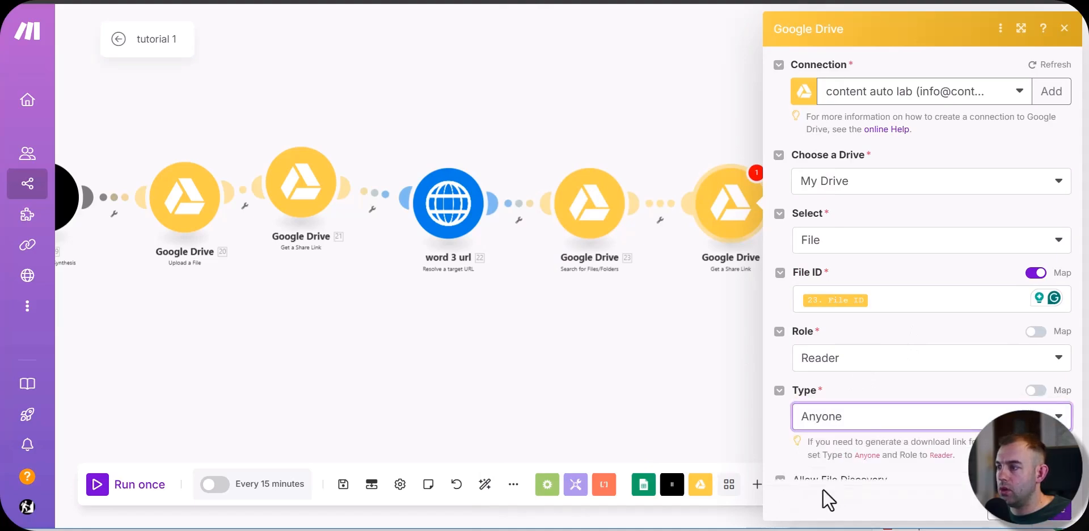
click(1059, 514)
Step: Add an HTTP Resolve a target URL module after the last Get a Share Link module
drag(856, 319, 577, 336)
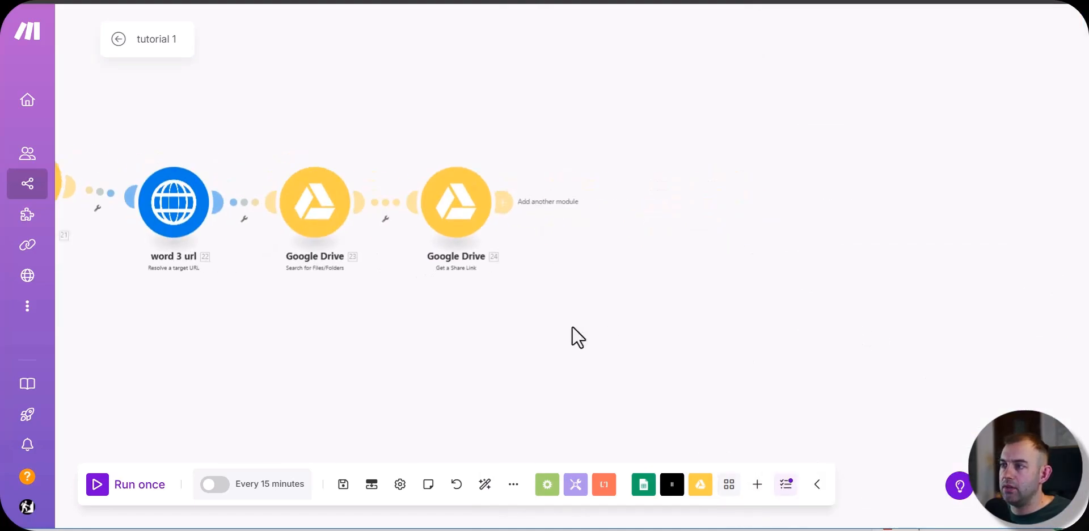
click(596, 196)
click(689, 197)
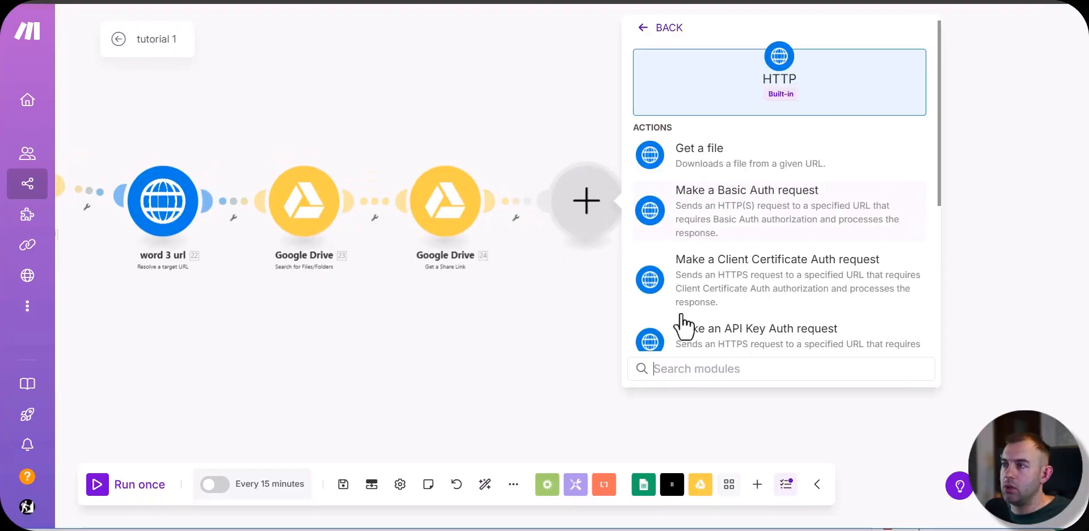
click(701, 368)
text(resol)
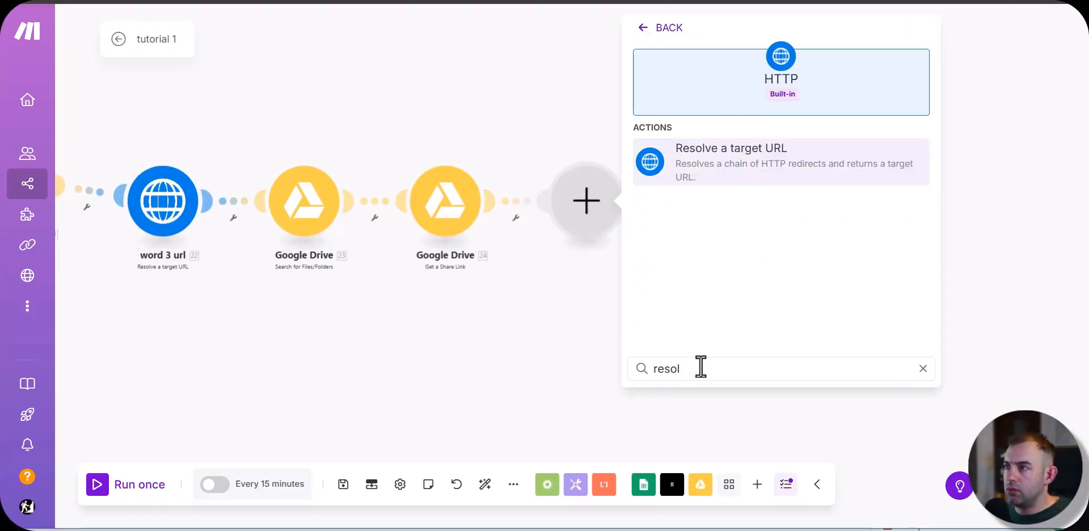
click(730, 165)
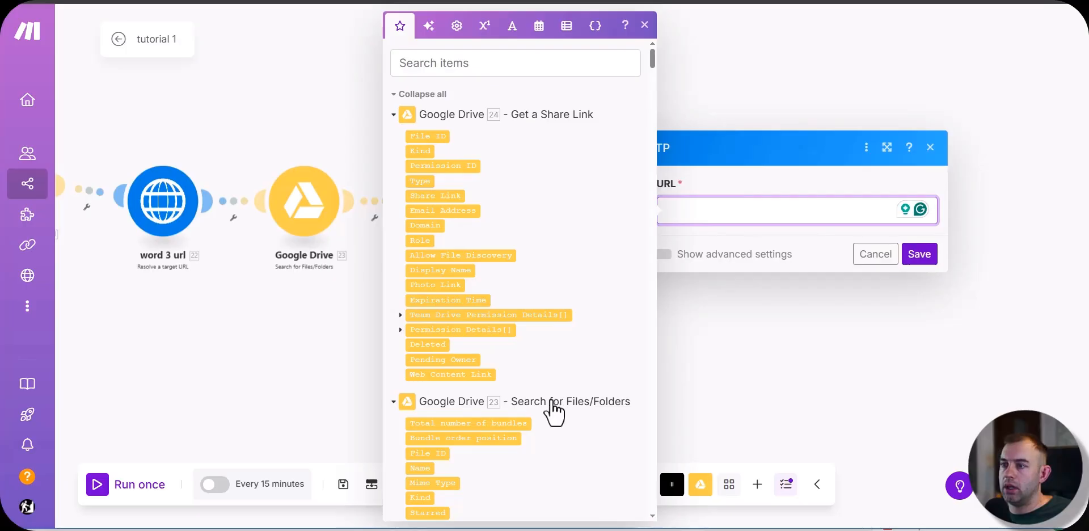
Step: Map the HTTP module's URL to the Web Content Link of the preceding share link module, and save the module and scenario
click(452, 374)
click(922, 257)
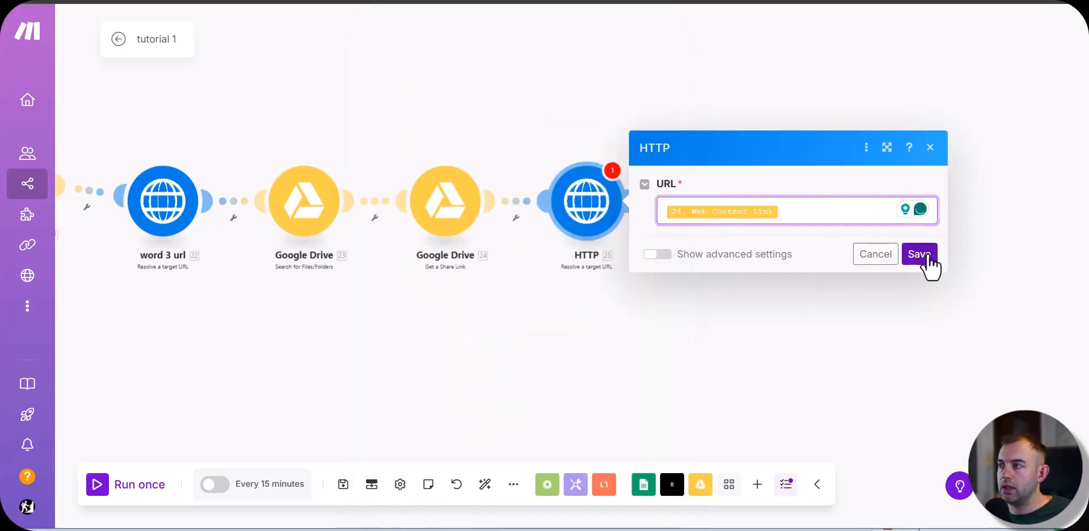
click(343, 484)
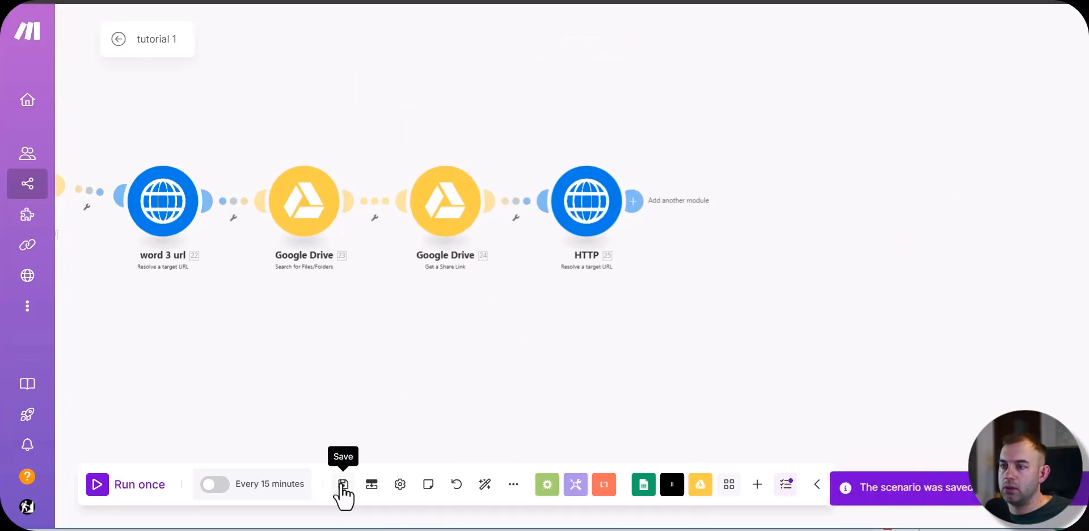
Step: Add a Creatomate Render a Template module after the last HTTP module
drag(644, 205, 452, 224)
click(441, 219)
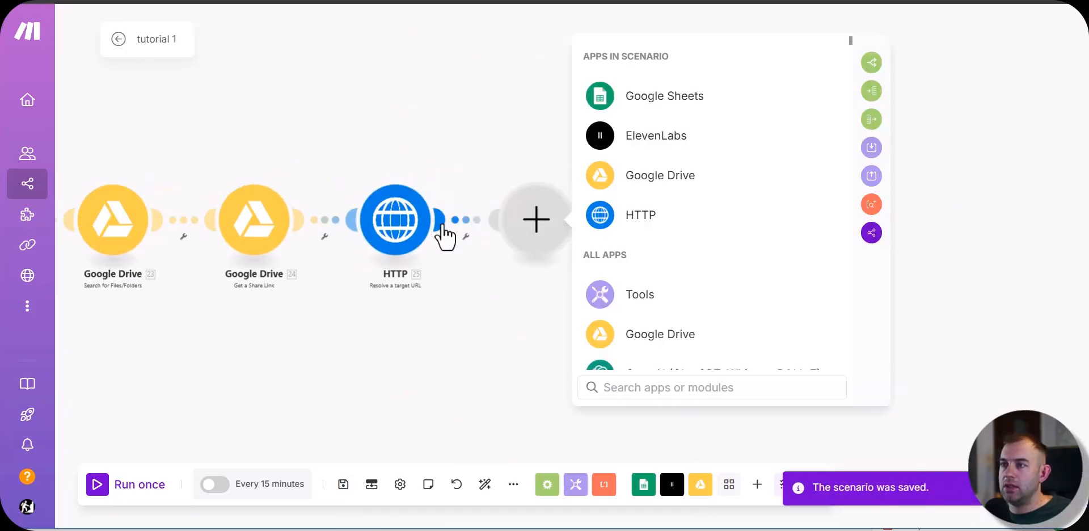
click(754, 348)
click(654, 220)
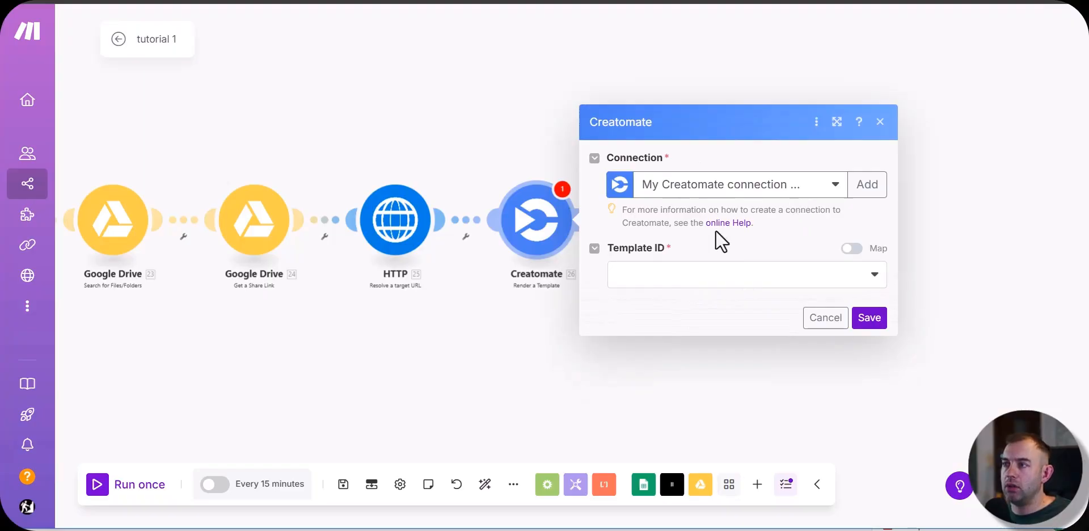
click(867, 193)
click(585, 209)
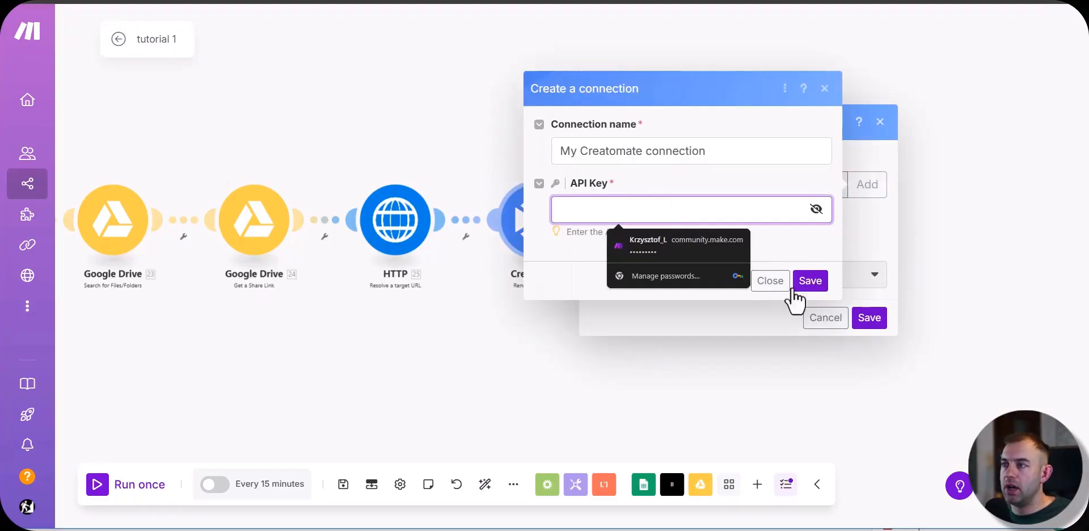
click(776, 286)
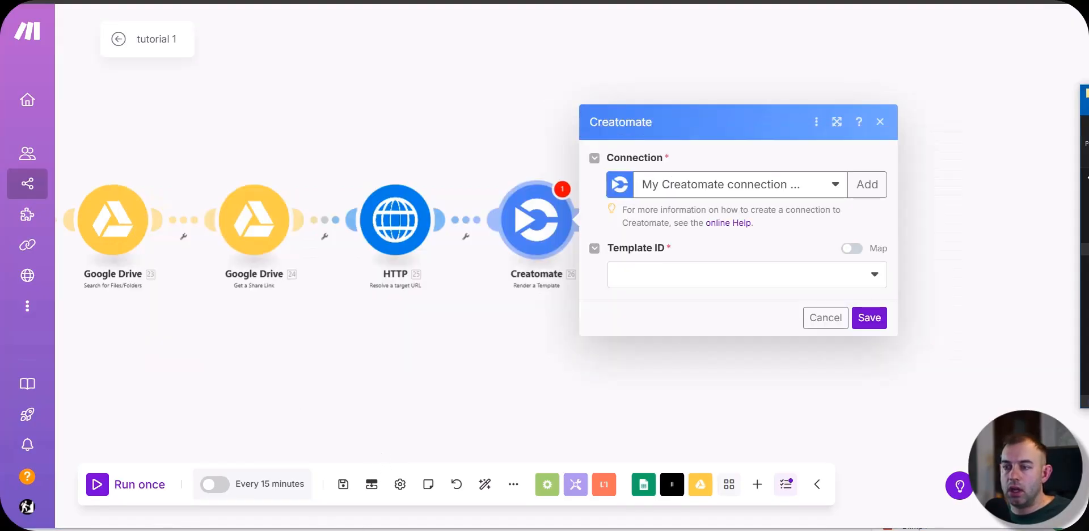
Step: Switch to Creatomate and examine where the API key is found in the Default Project's settings
key(alt+Tab)
click(519, 1)
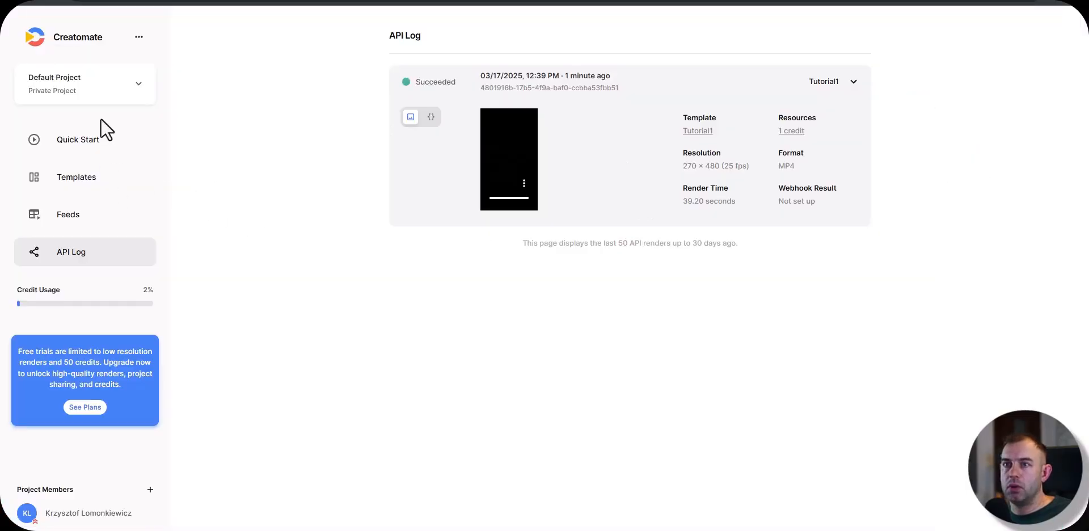
click(138, 38)
click(147, 83)
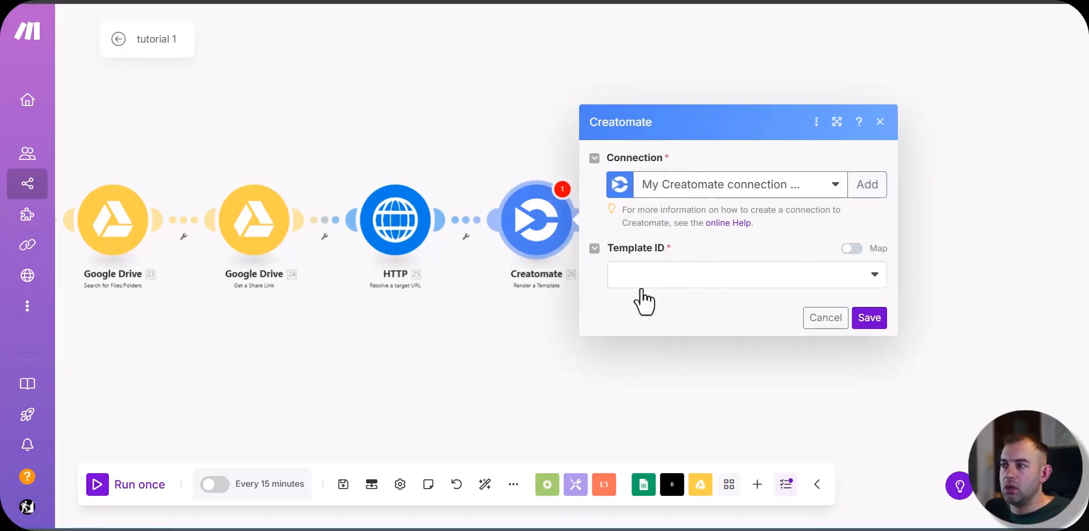
key(alt+Tab)
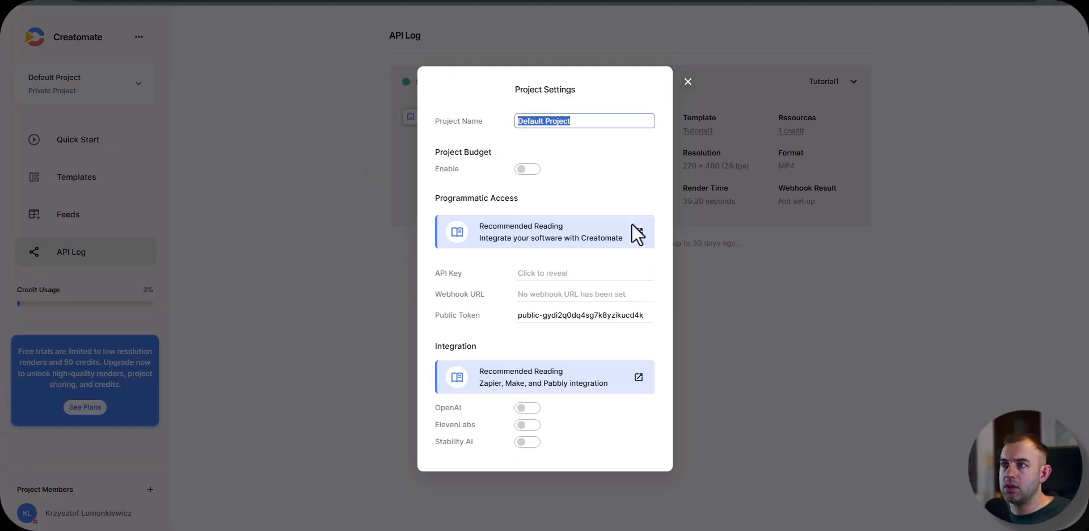
click(688, 82)
Step: Create a blank template from scratch in 9:16 Vertical format
click(91, 181)
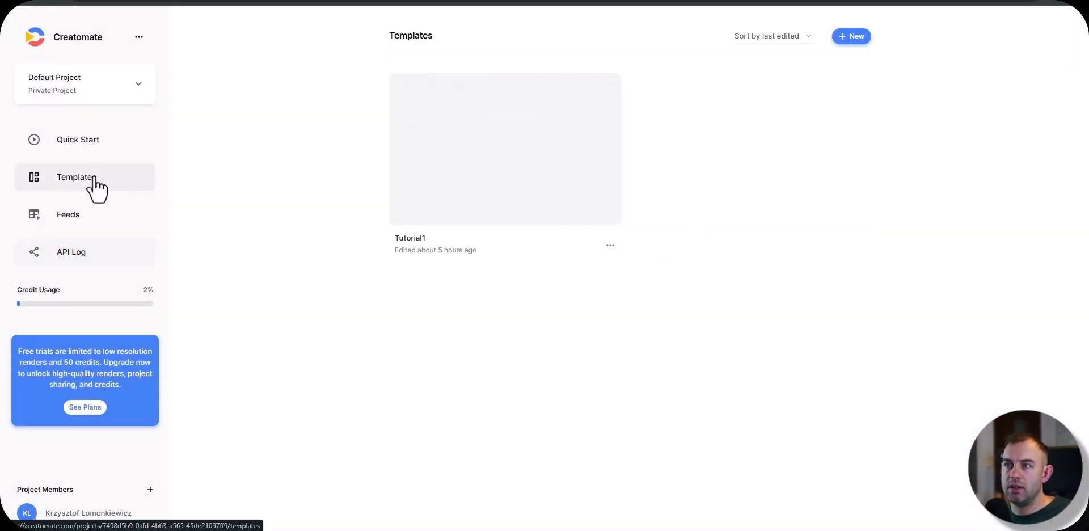
click(852, 39)
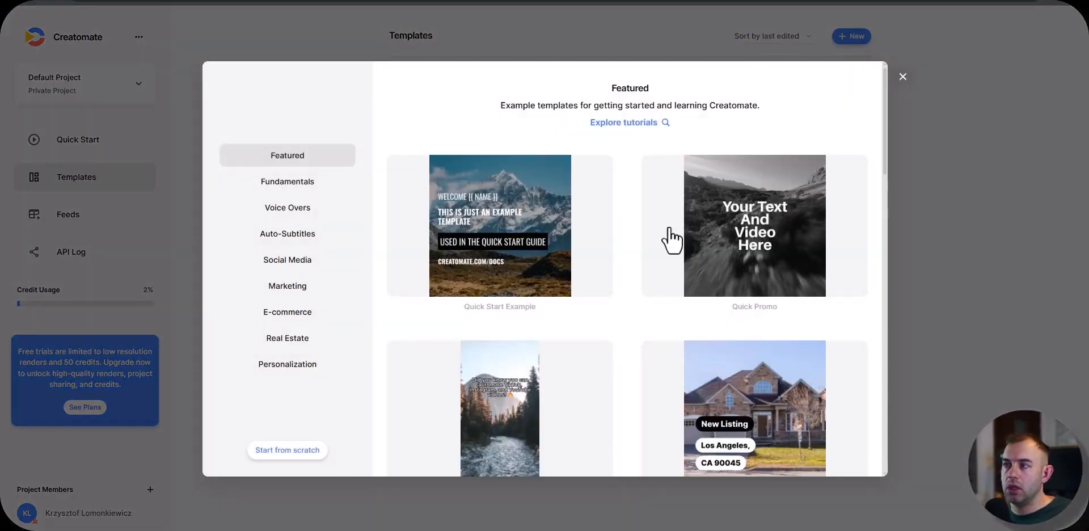
scroll(673, 233, down, 10)
scroll(673, 238, up, 10)
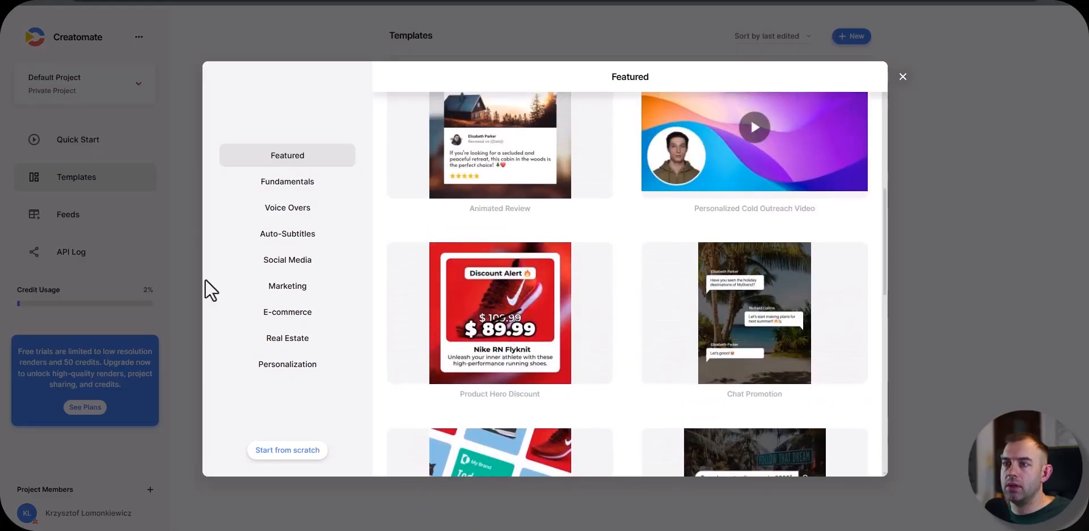
scroll(618, 171, up, 7)
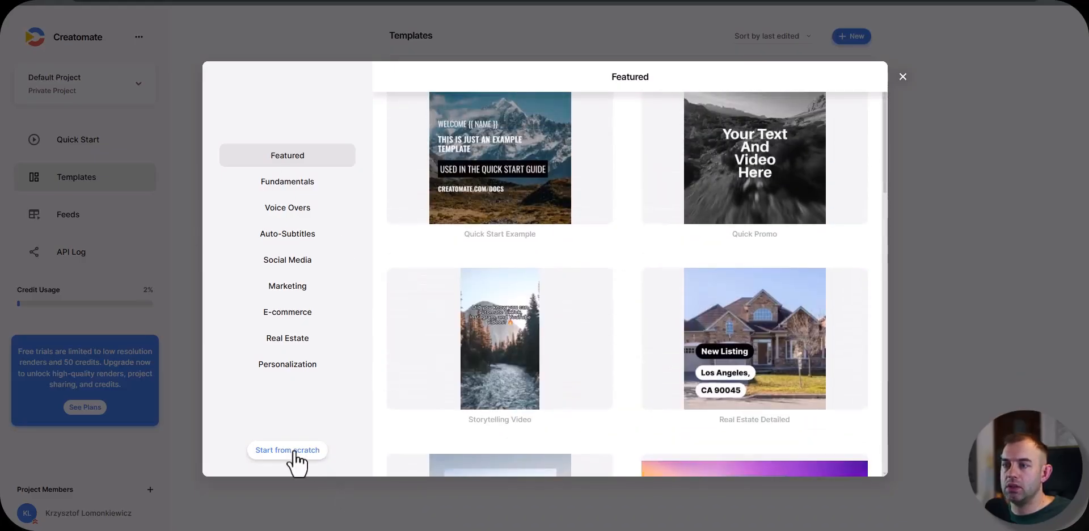
click(293, 451)
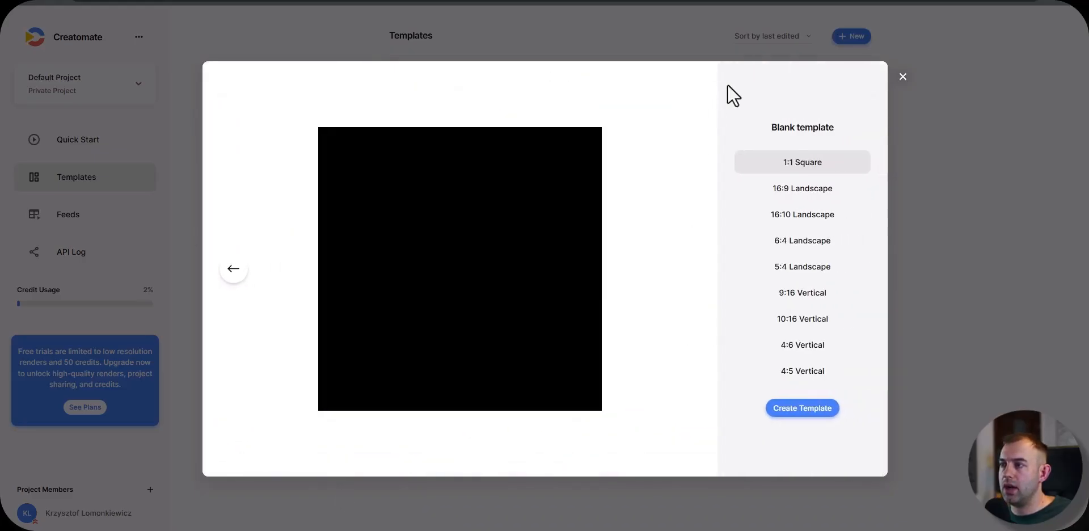
click(807, 296)
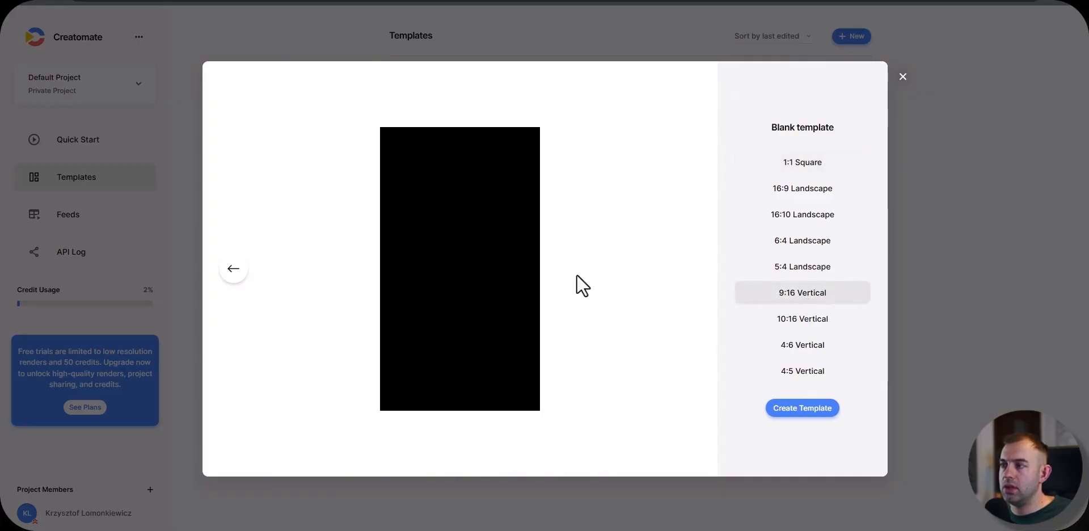
click(800, 411)
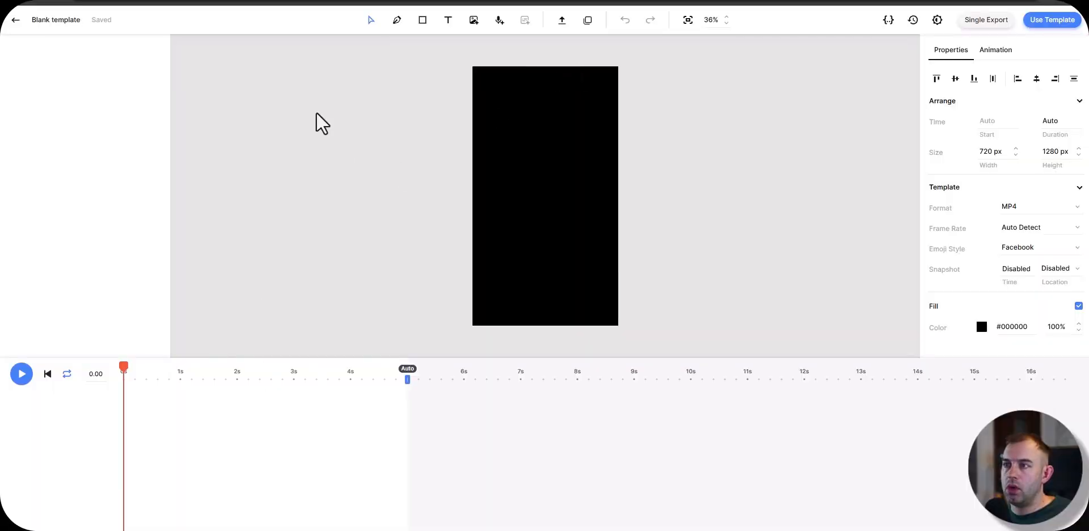
Step: Rename the blank template as "tutorial video"
click(65, 20)
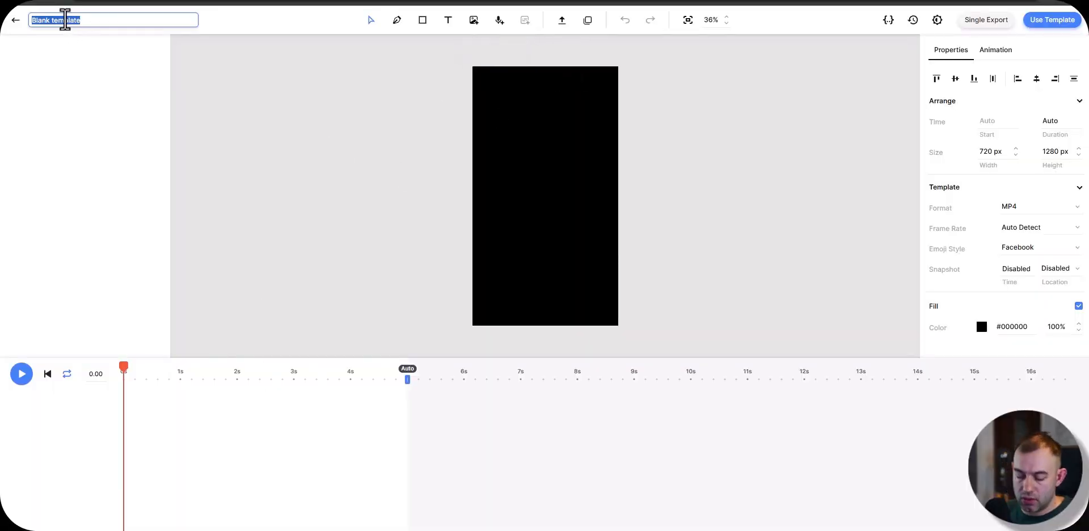
text(tutorial video)
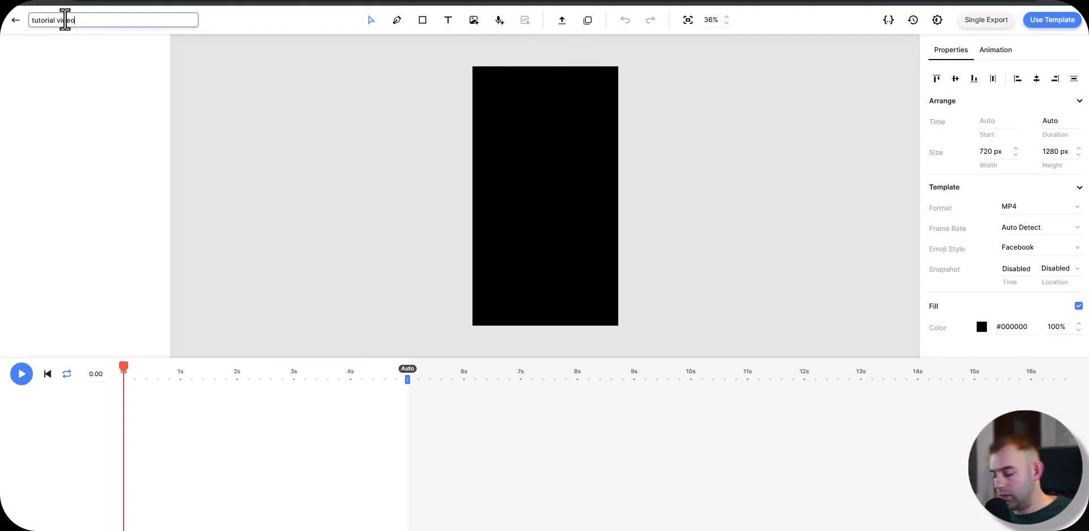
key(Return)
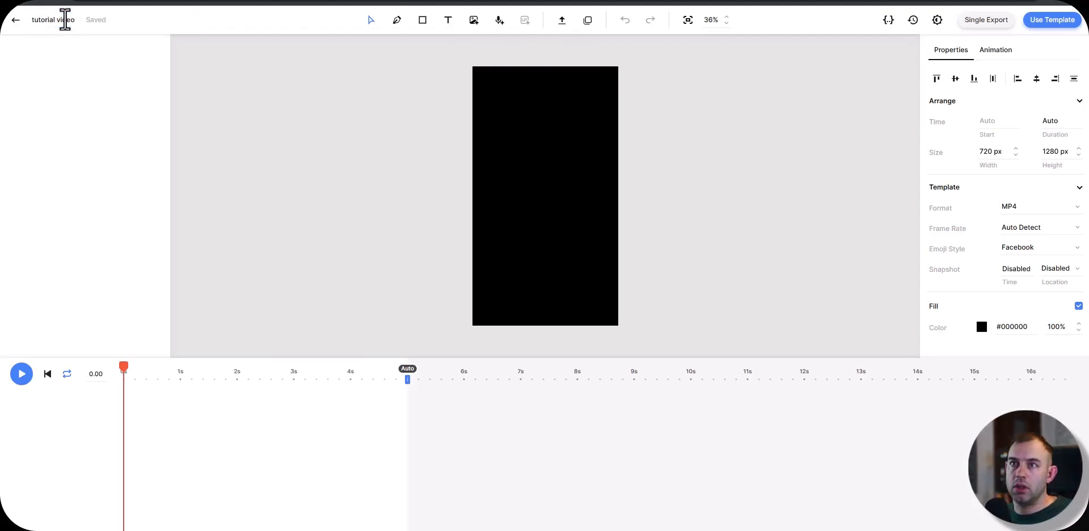
Step: Switch back to Make and set the Creatomate module's connection to tutorial (free account)
key(alt+Tab)
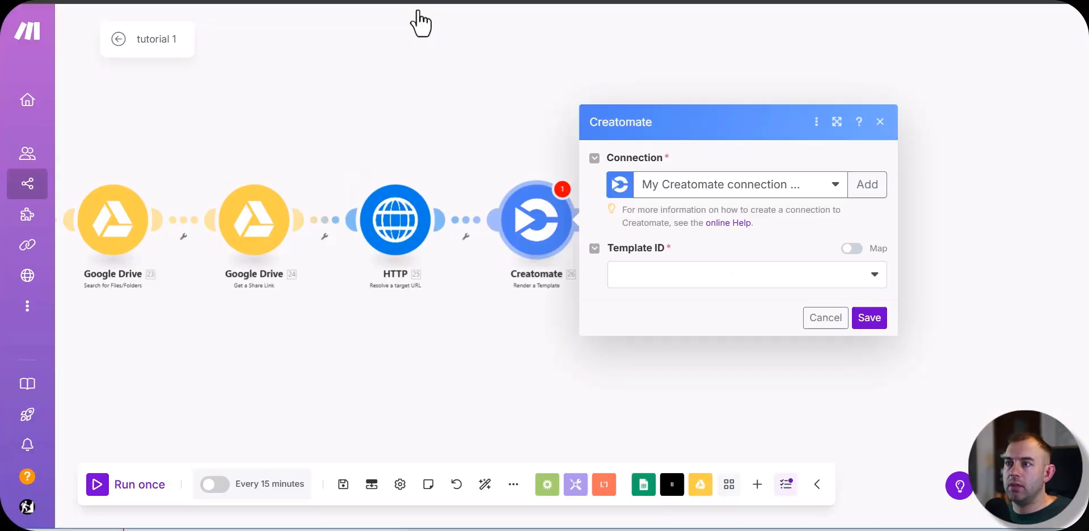
click(830, 269)
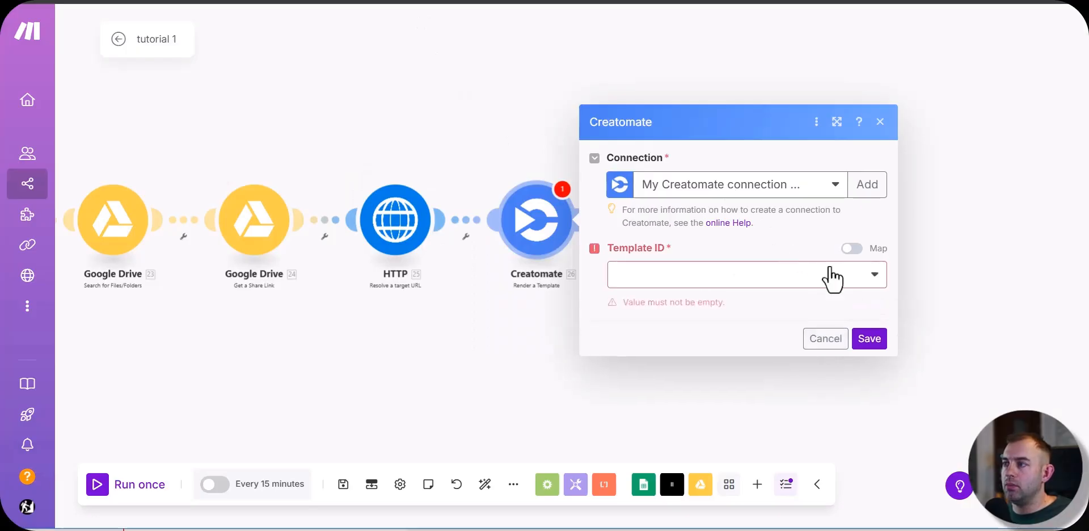
click(856, 274)
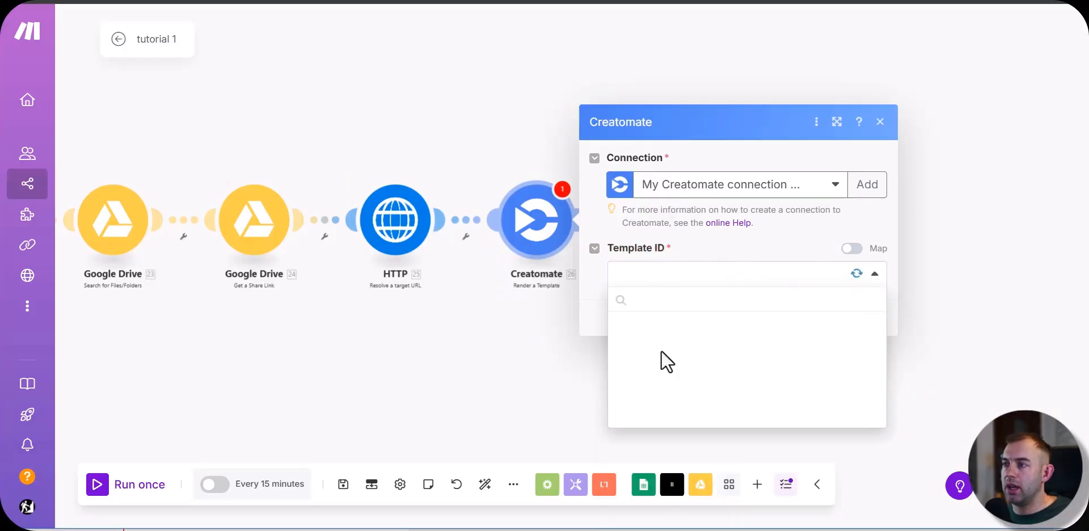
click(774, 189)
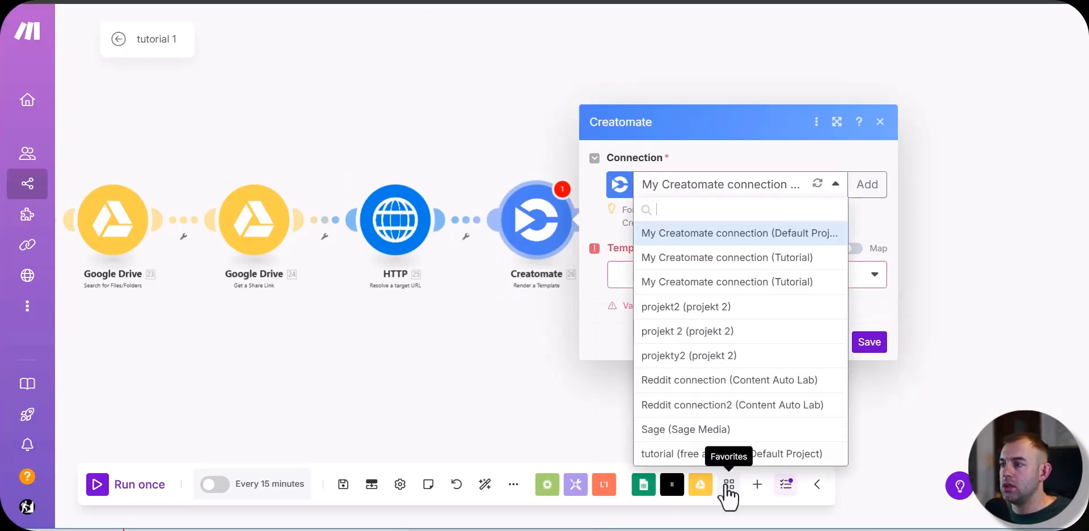
click(731, 455)
Step: Set the Template ID to tutorial video, and save the module and the scenario
click(664, 275)
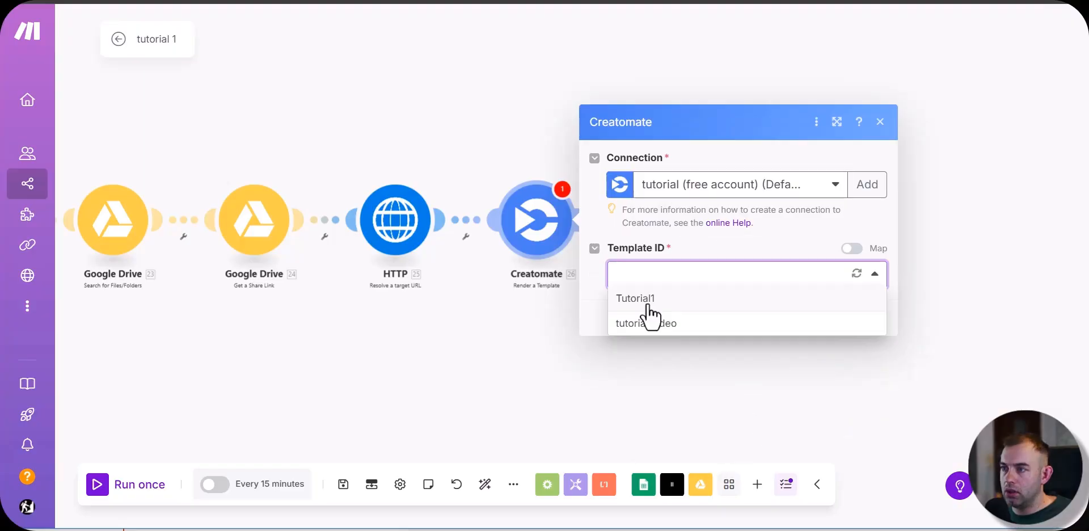
click(665, 320)
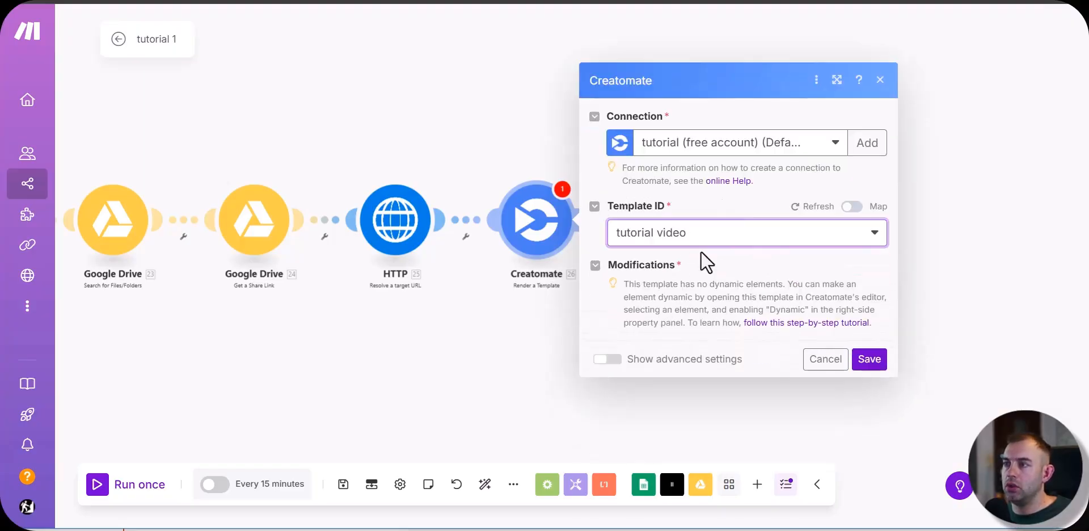
click(874, 361)
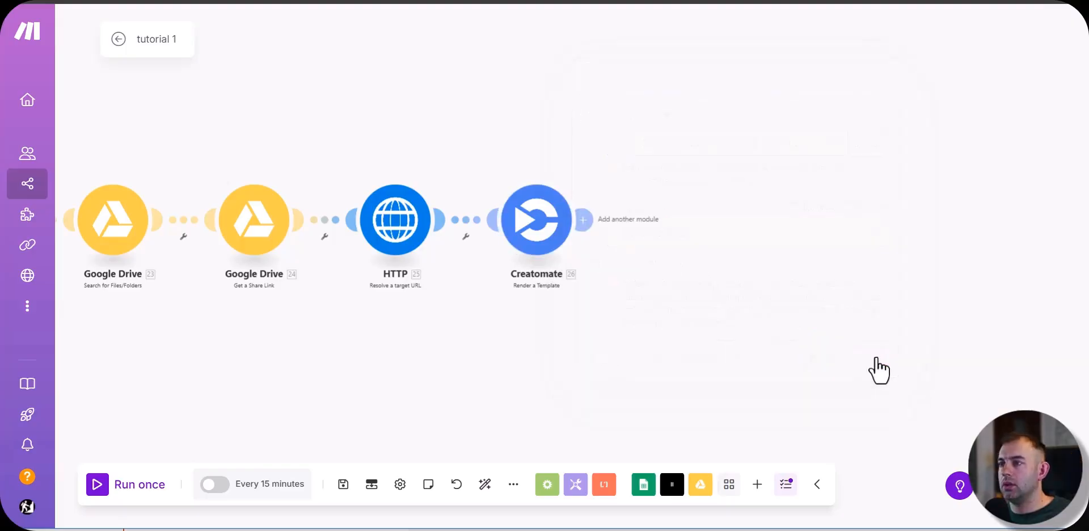
click(343, 484)
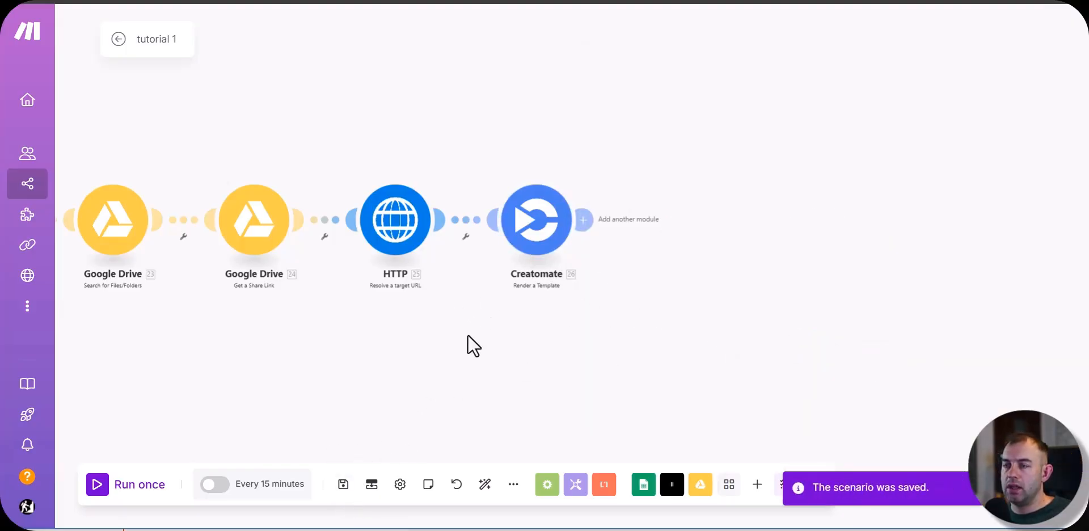
Step: Switch to the Creatomate template, upload the background image, and stretch it to fill the canvas at 100% width and height
key(alt+Tab)
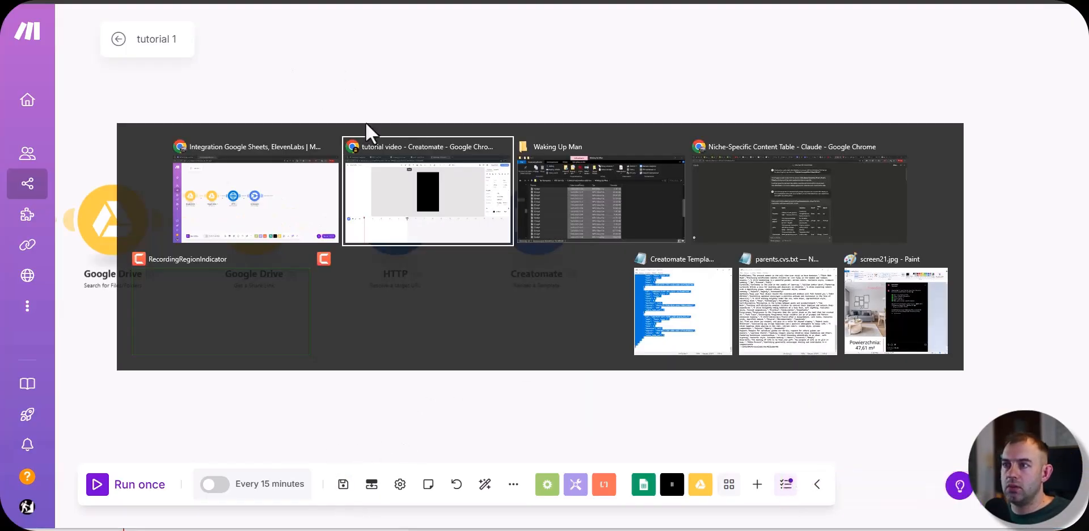
click(437, 182)
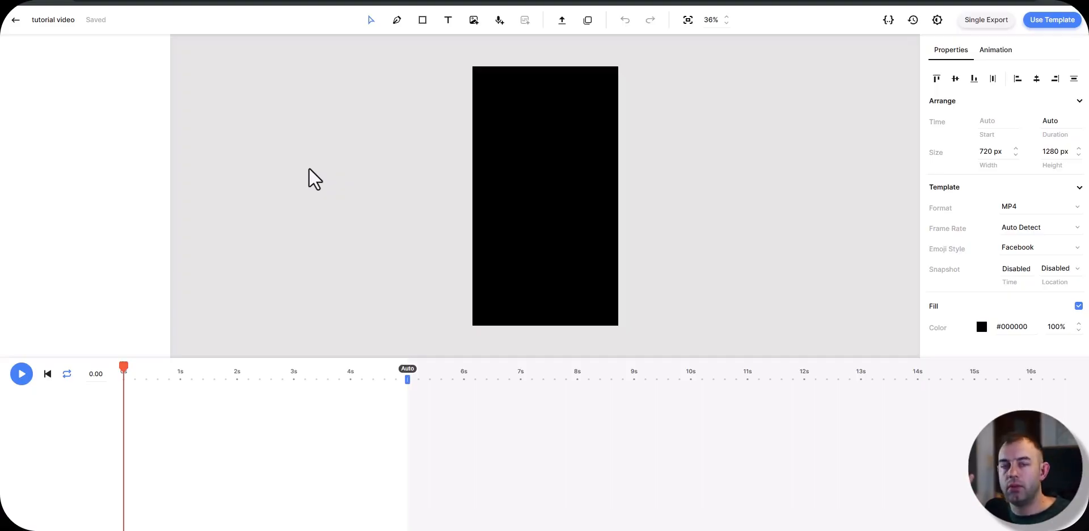
click(562, 21)
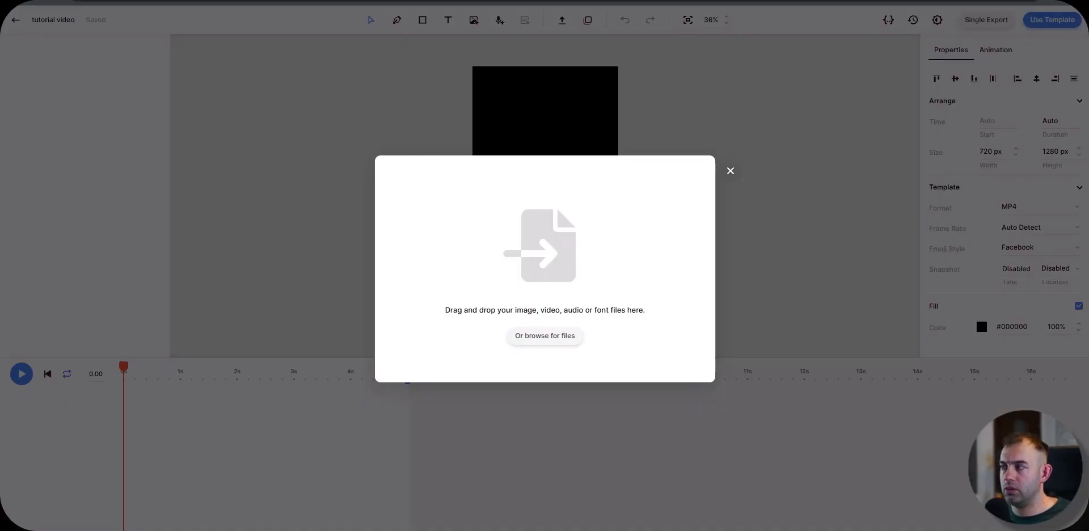
drag(753, 223, 538, 332)
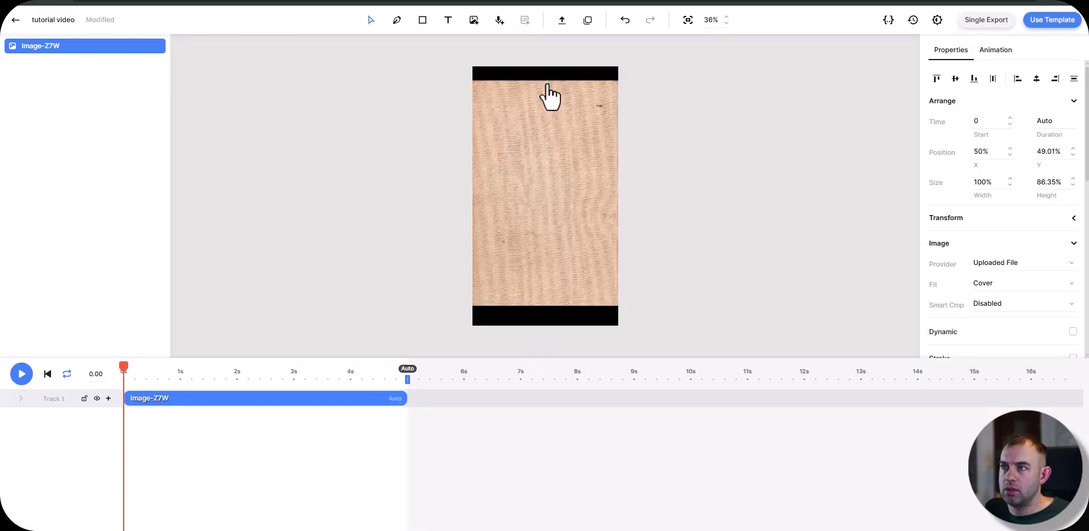
drag(545, 305, 546, 326)
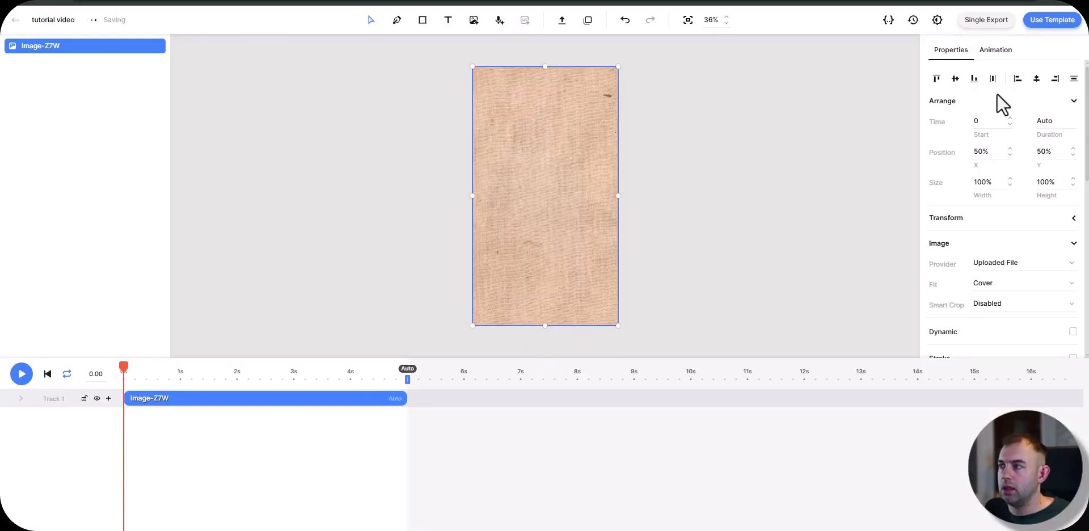
Step: Add a text element at about 21% X and 24% Y, and set its fill color to #000000
click(448, 20)
click(502, 127)
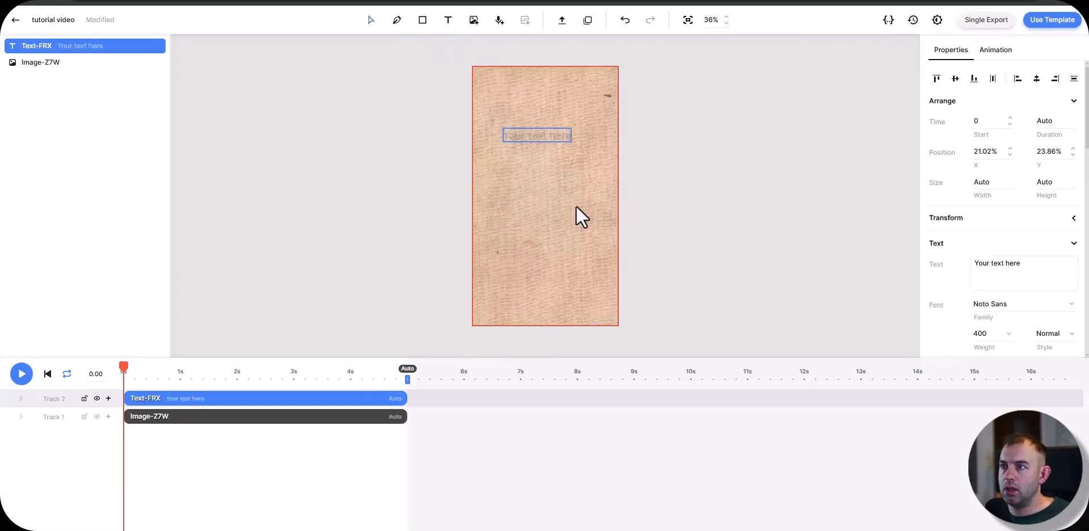
scroll(950, 244, down, 5)
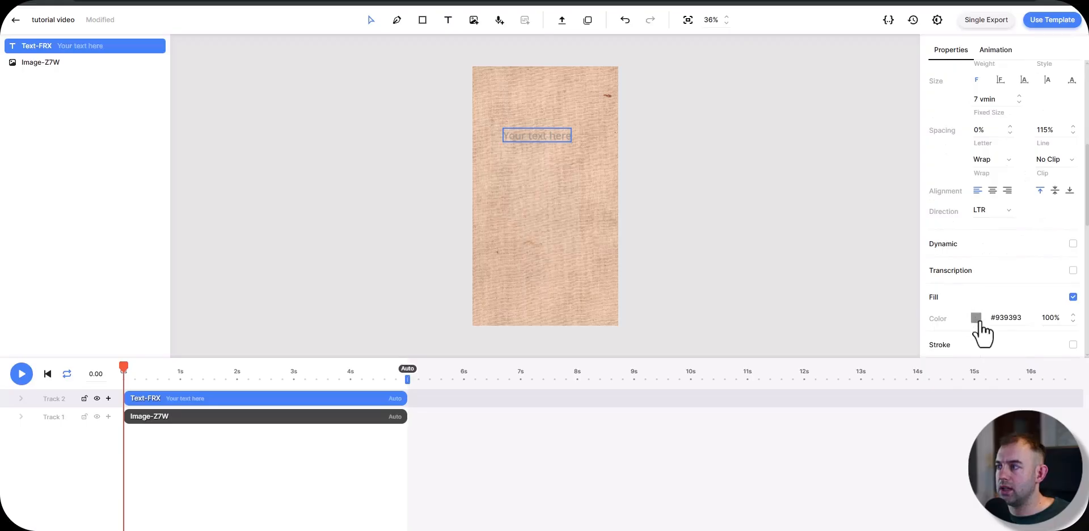
click(976, 317)
drag(890, 408, 827, 478)
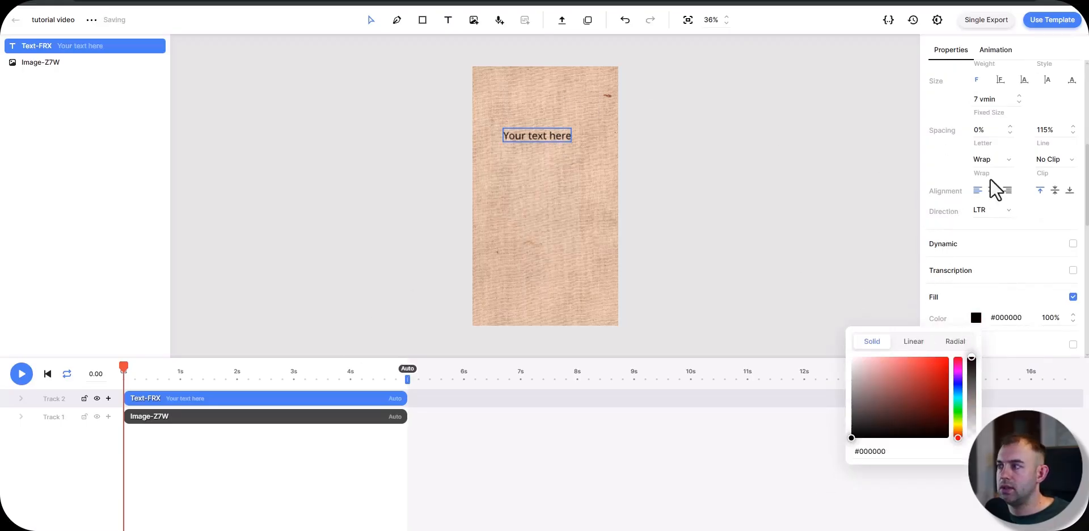
Step: Lengthen the text element's content by pasting "Your text here" three more times after the original text
scroll(949, 182, down, 4)
scroll(968, 139, up, 5)
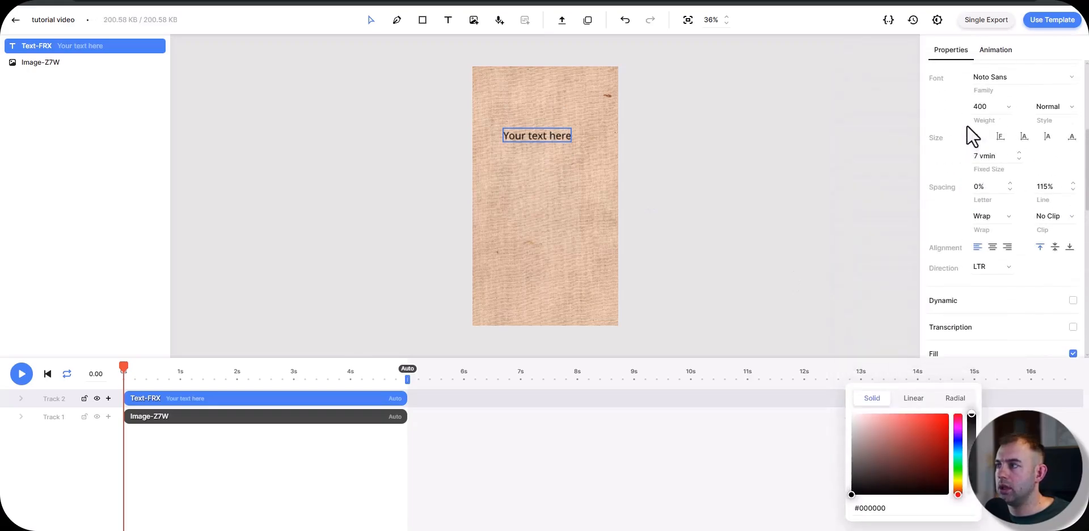
scroll(959, 167, up, 3)
click(1011, 211)
drag(1029, 209, 954, 209)
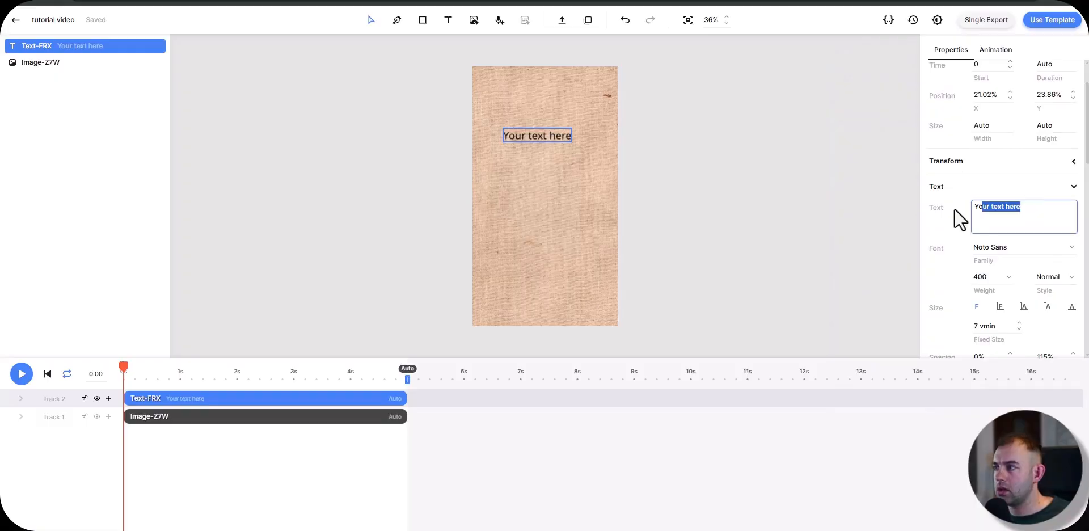
click(1031, 206)
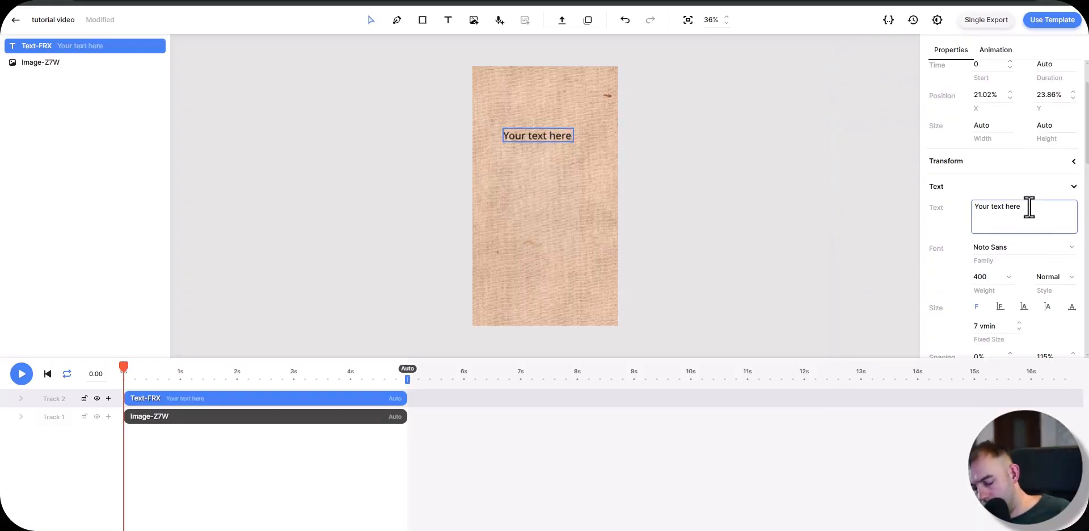
key(ctrl+v)
key(ctrl+v)
key(ctrl+v)
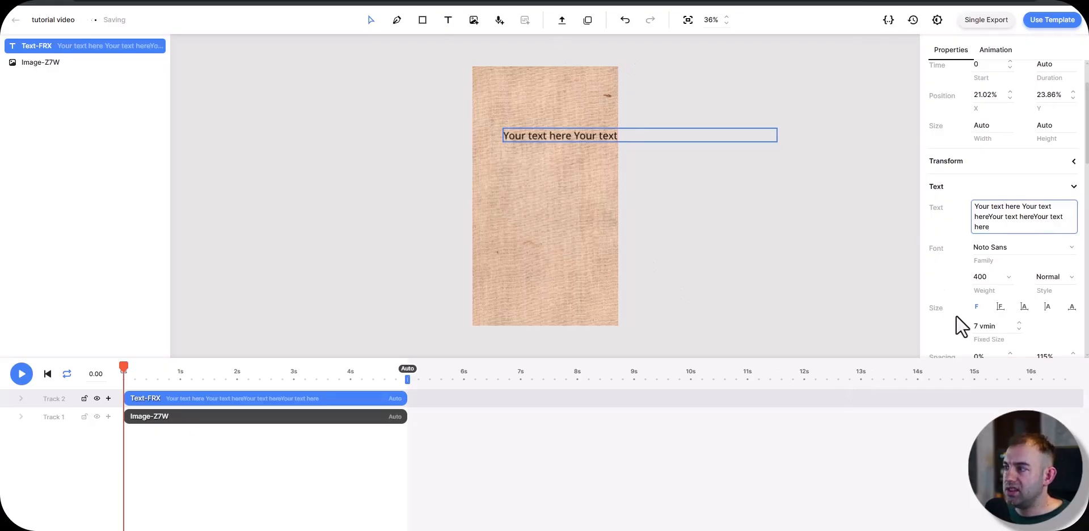
Step: Auto-size the text between 1 and 100 vmin, and arrange its box at about 59% by 33%, at 20% X and 16% Y
click(1024, 307)
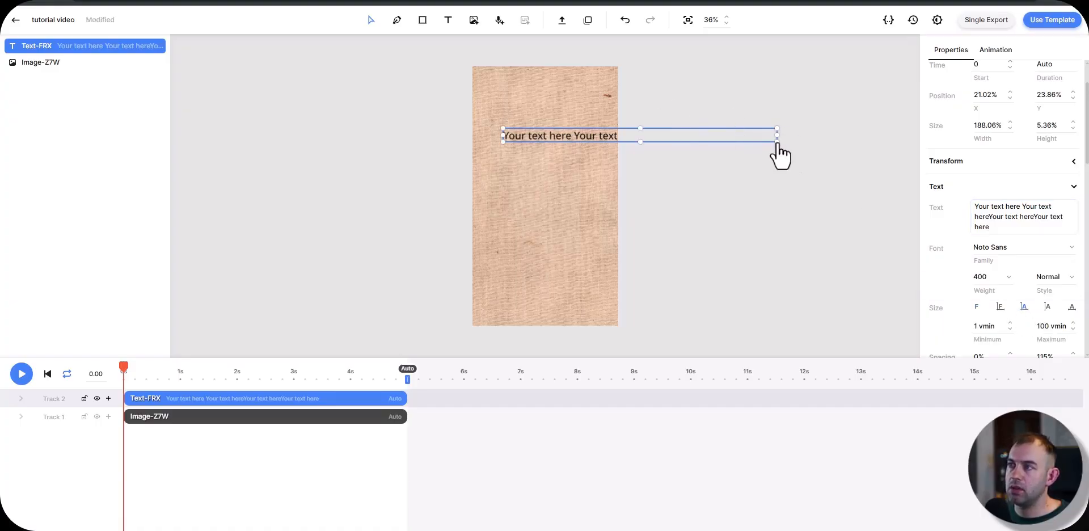
drag(778, 136, 586, 227)
drag(521, 168, 540, 141)
scroll(987, 260, up, 2)
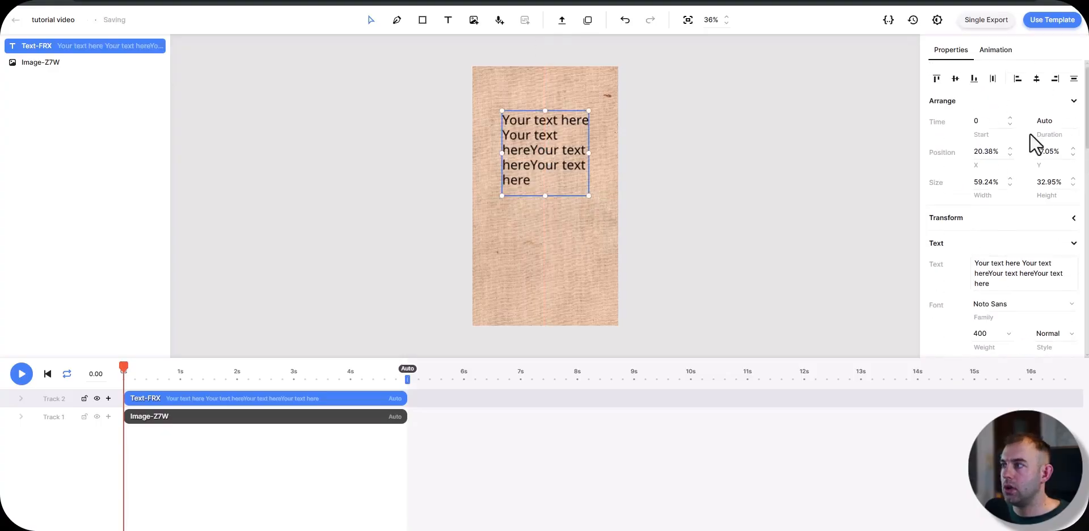
click(955, 79)
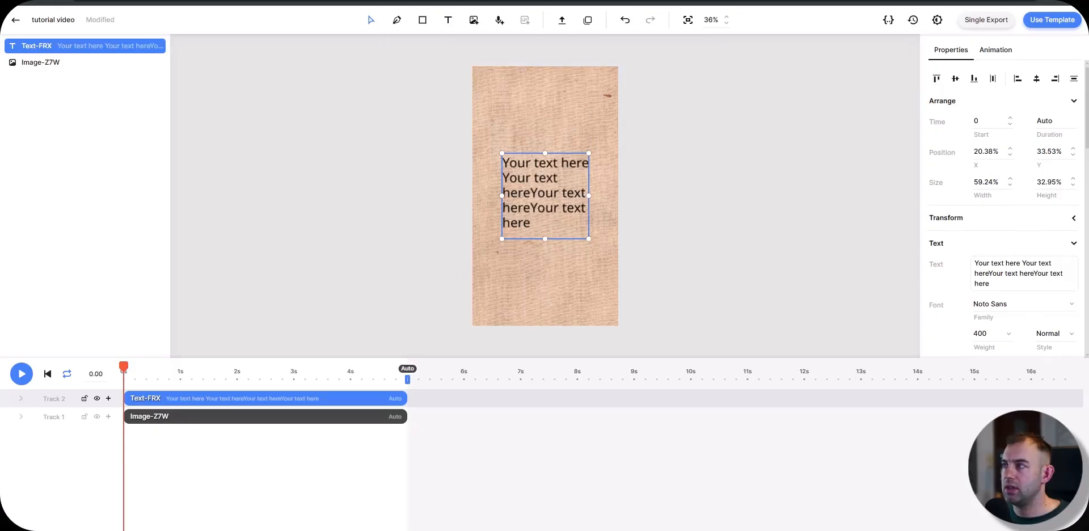
drag(544, 190, 542, 143)
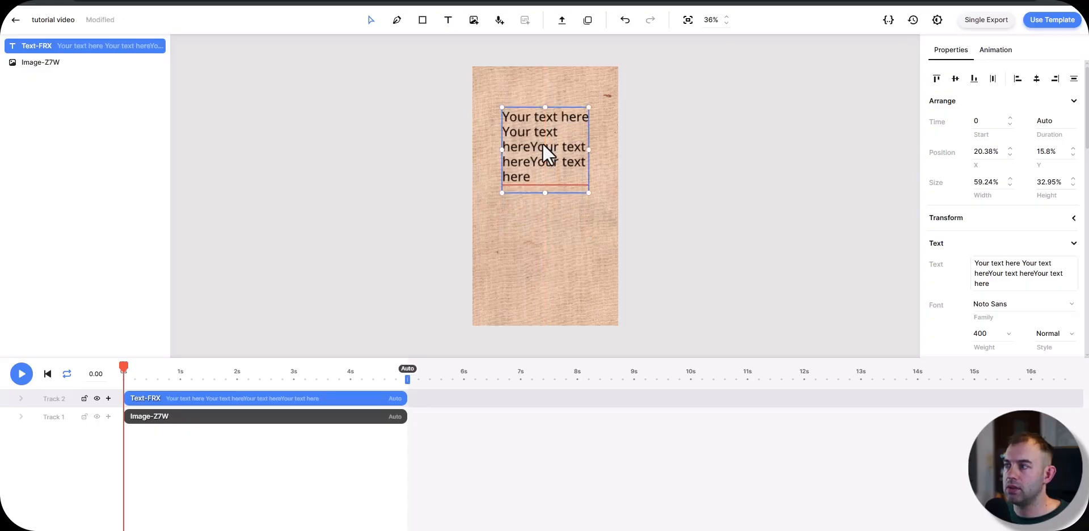
Step: Center-align the text horizontally and enable its shadow
scroll(972, 263, down, 4)
click(992, 250)
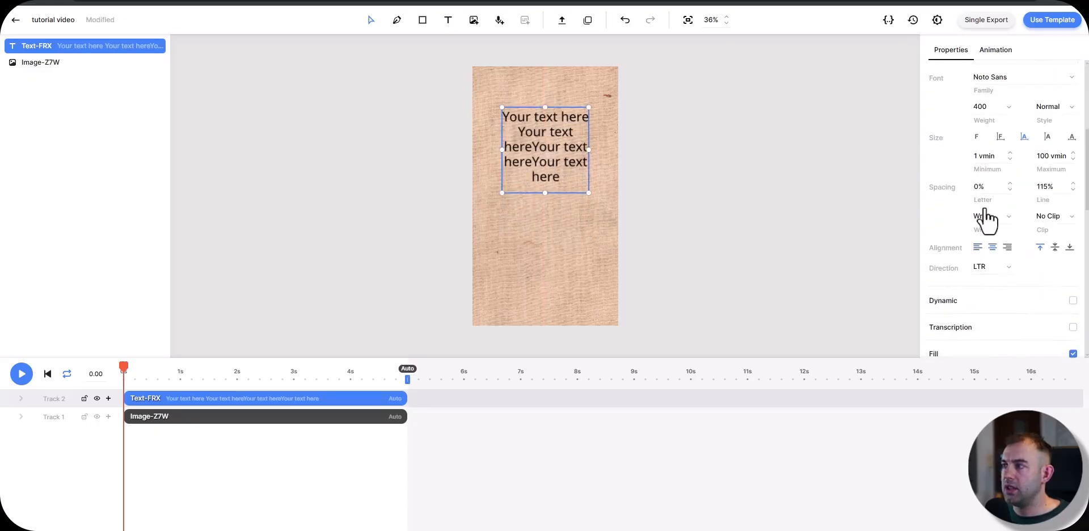
scroll(962, 185, down, 1)
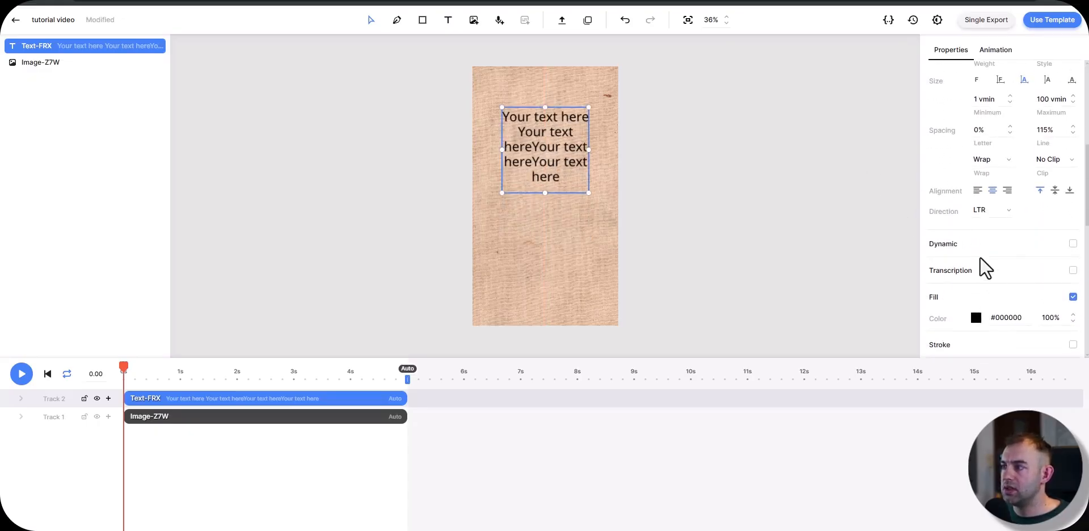
scroll(993, 261, down, 2)
click(1073, 258)
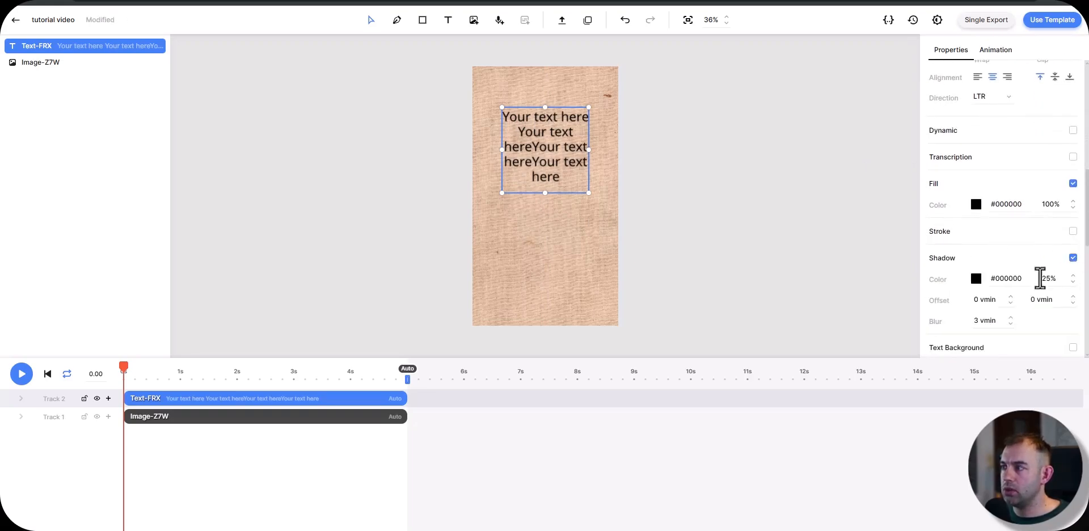
Step: Enable the text transform on the text element and set it to Capitalize
scroll(1001, 267, down, 2)
click(1073, 261)
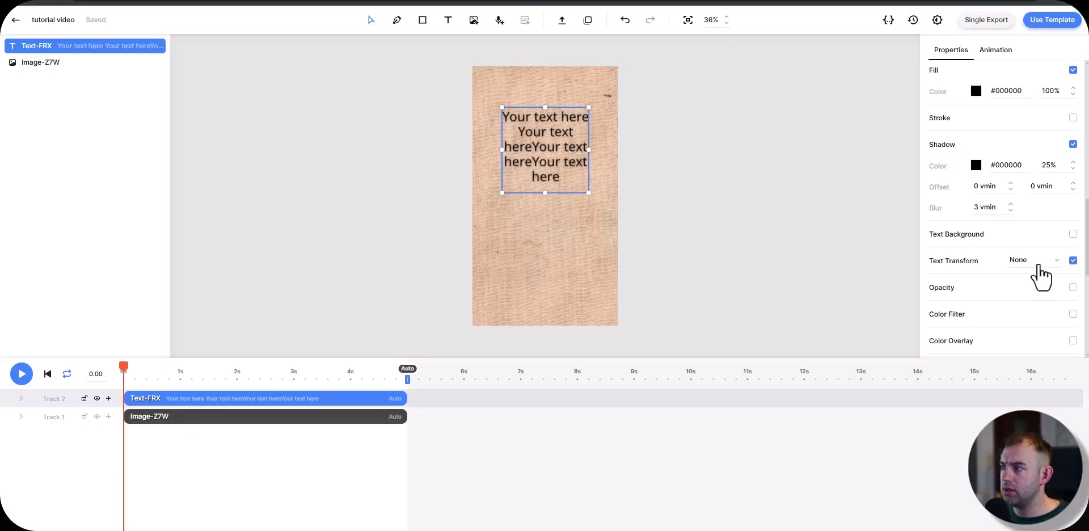
click(1036, 262)
click(1050, 296)
click(1039, 260)
click(1044, 317)
click(1041, 261)
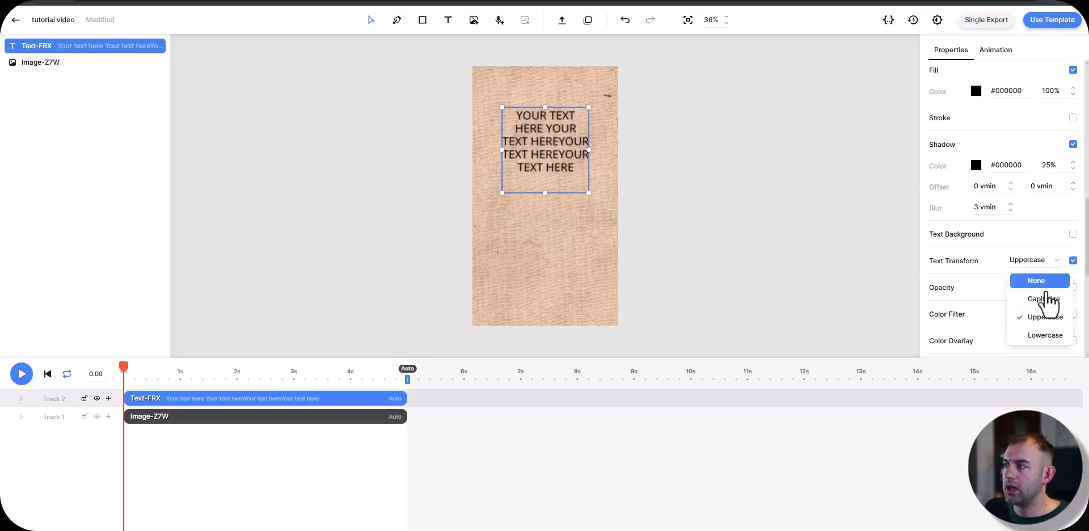
click(1047, 300)
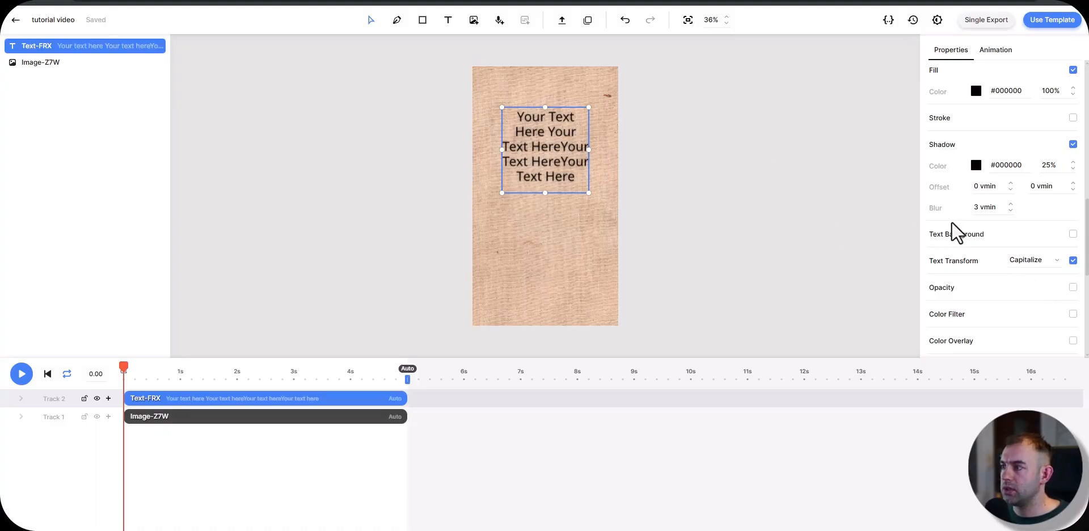
Step: Change the text's font family to Oregano and increase the text box height to about 45%
scroll(950, 240, up, 3)
scroll(950, 240, down, 1)
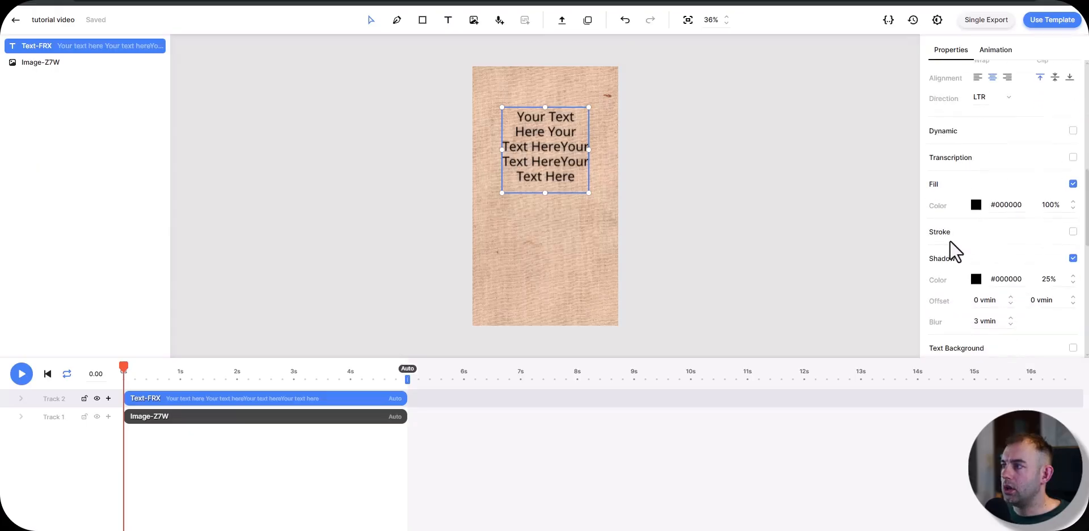
scroll(951, 244, up, 5)
scroll(971, 258, down, 1)
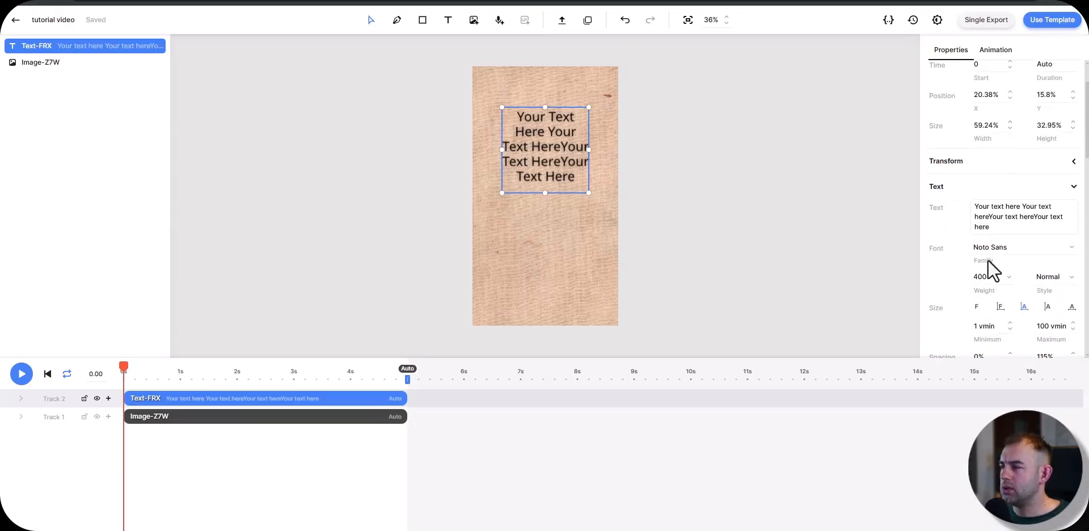
click(1063, 249)
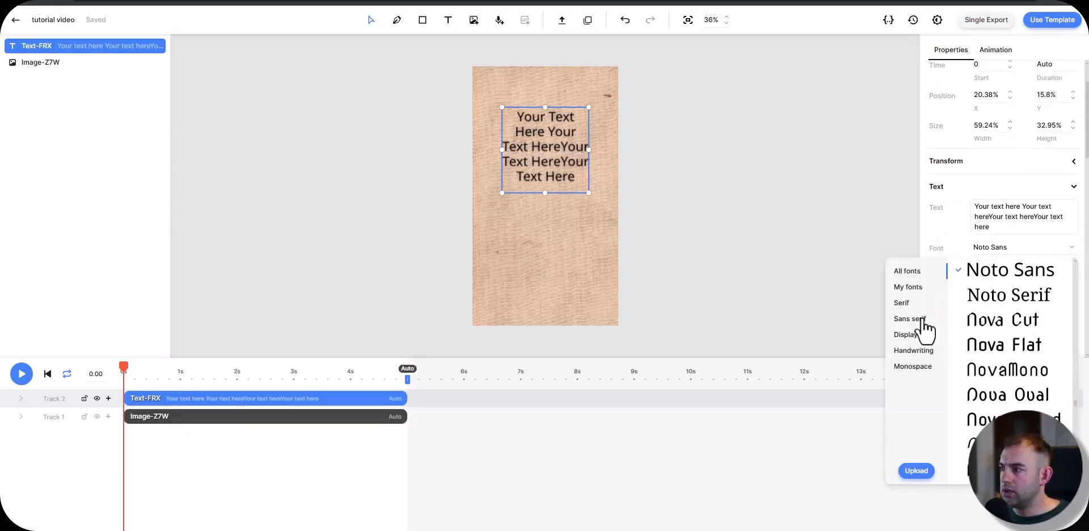
click(1012, 420)
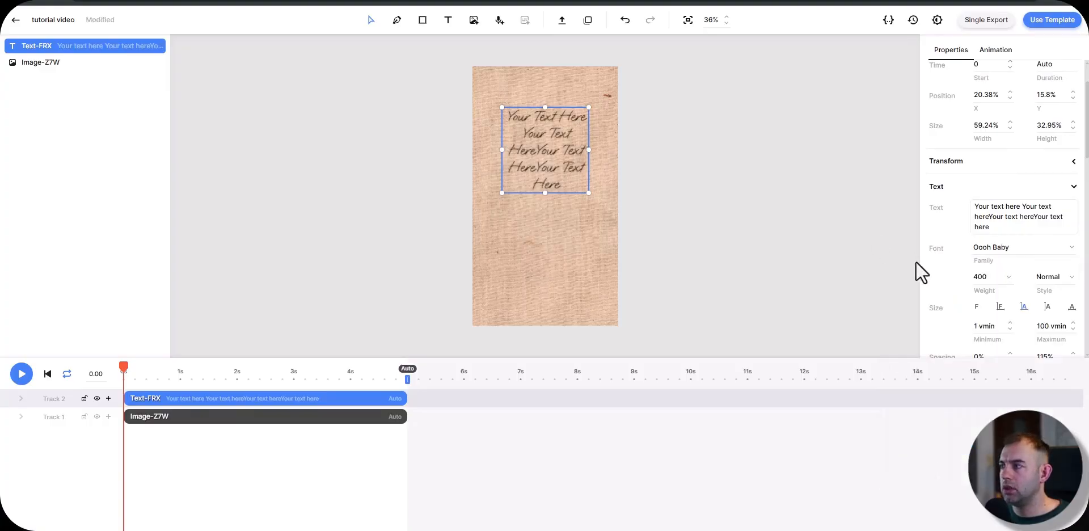
scroll(976, 272, down, 2)
click(1055, 134)
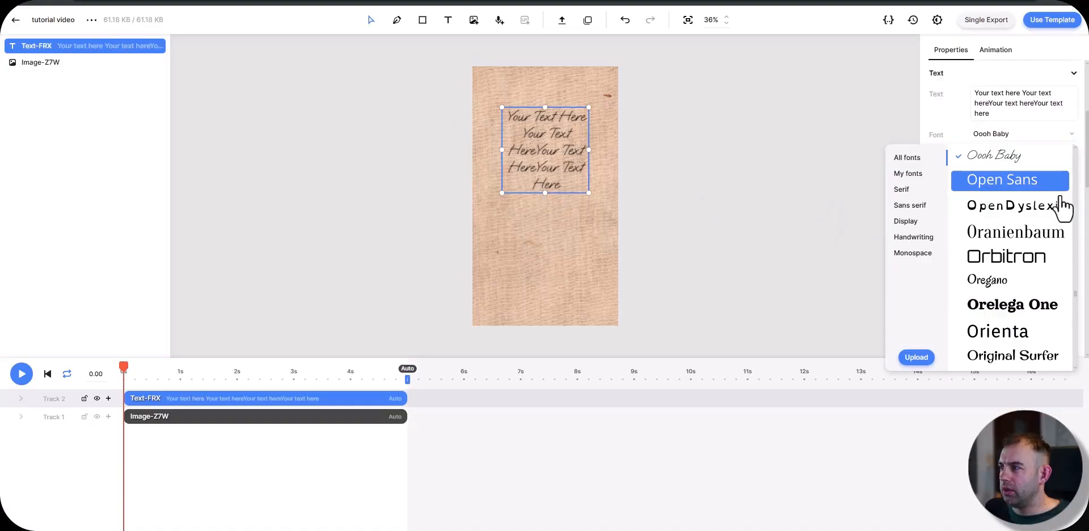
click(1033, 287)
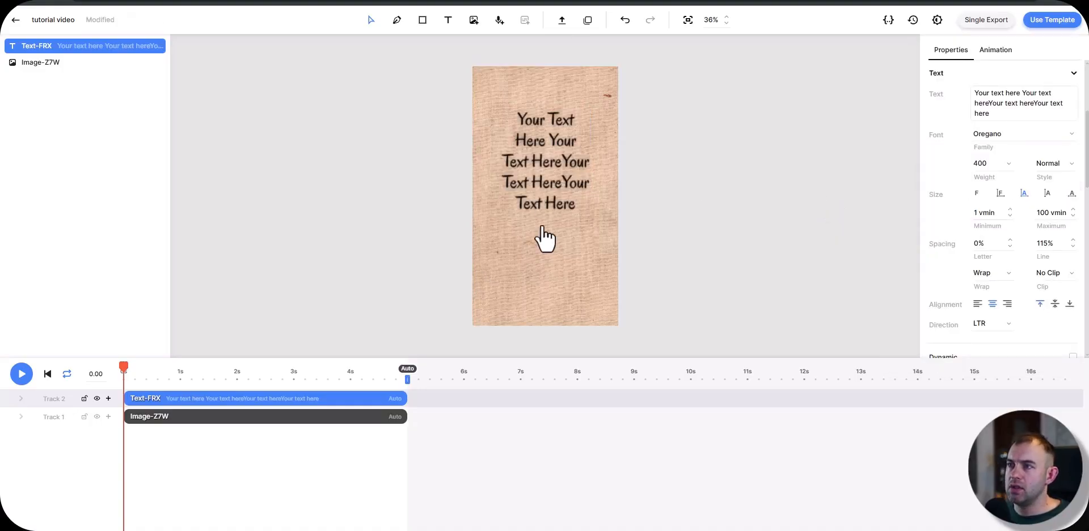
Step: Rename the text element to Quote-Text and the image element to background
right_click(91, 48)
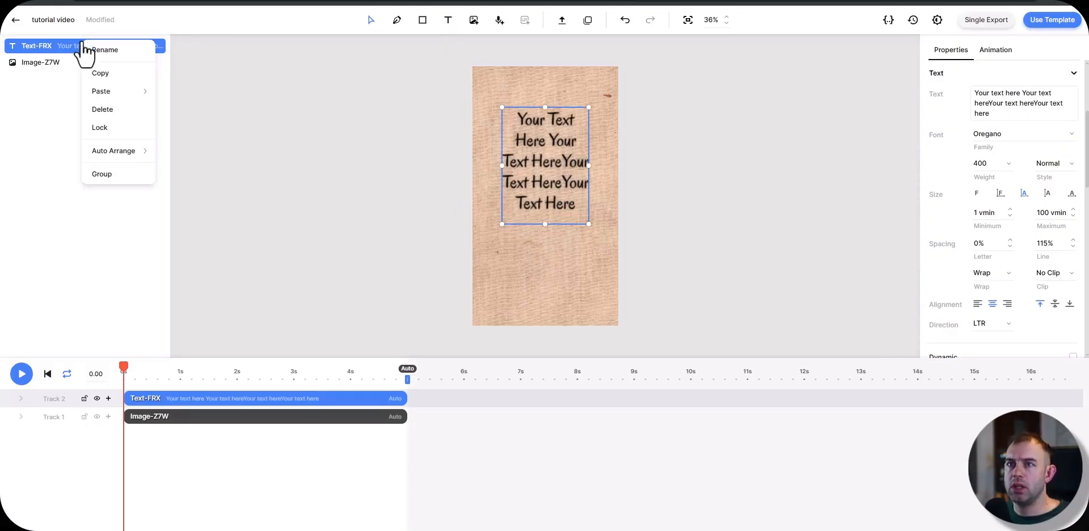
click(89, 47)
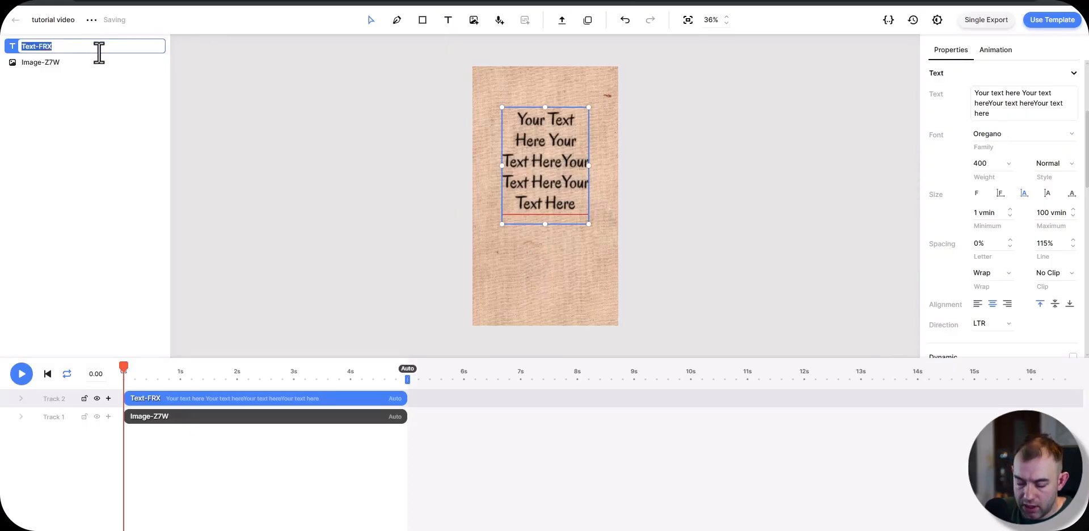
text(Quote-Text)
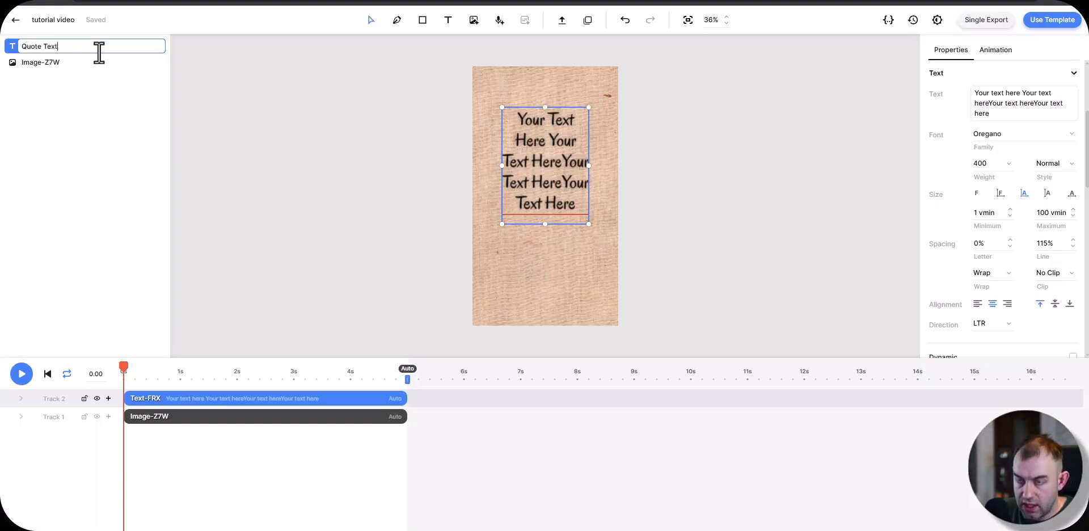
key(Return)
right_click(64, 64)
click(69, 73)
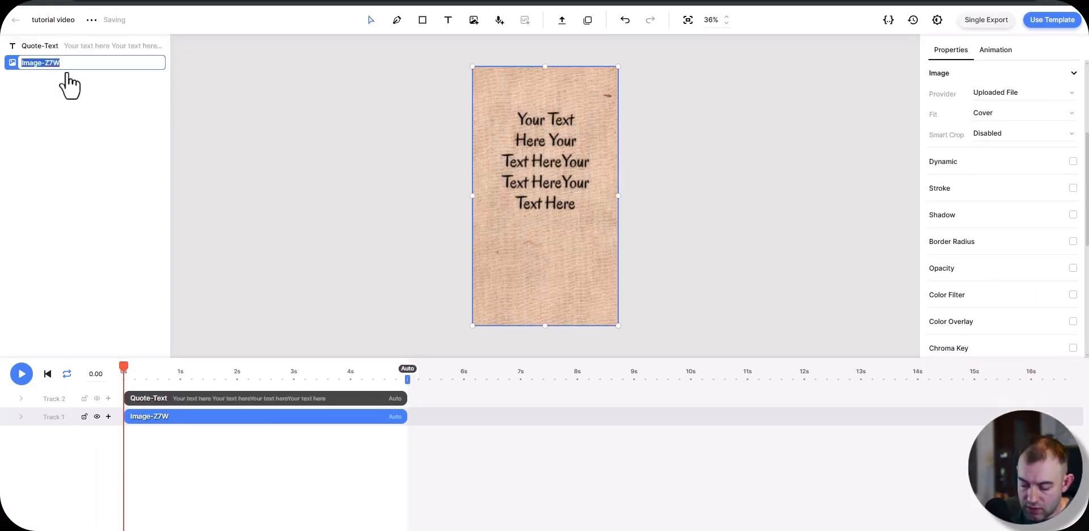
key(Return)
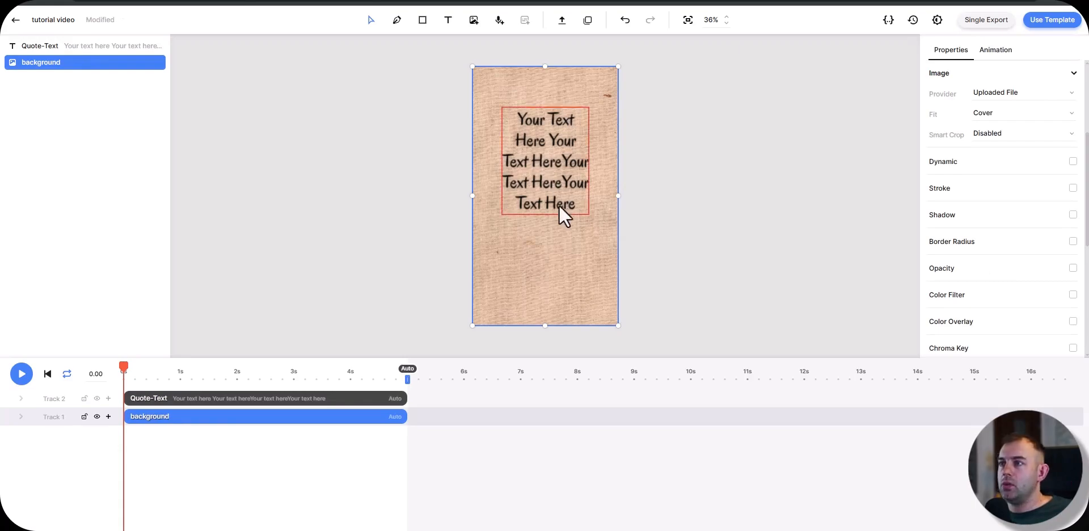
Step: Duplicate the Quote-Text element and place the copy below it at about 64% Y with a height of about 24%
click(195, 398)
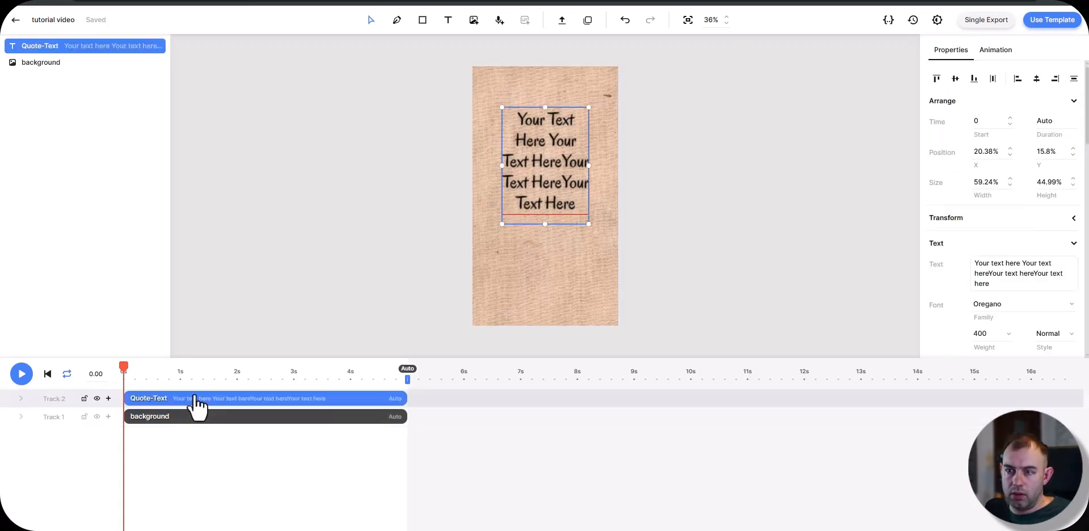
key(ctrl+d)
drag(546, 218, 547, 262)
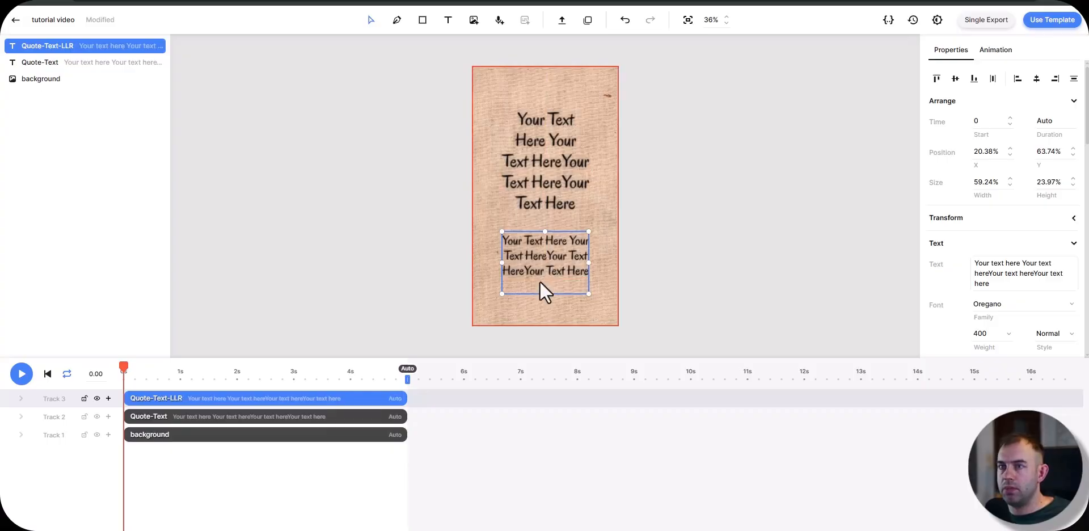
Step: Replace the duplicated element's text with "Source of the quote" and rename the element to Source
triple_click(1015, 287)
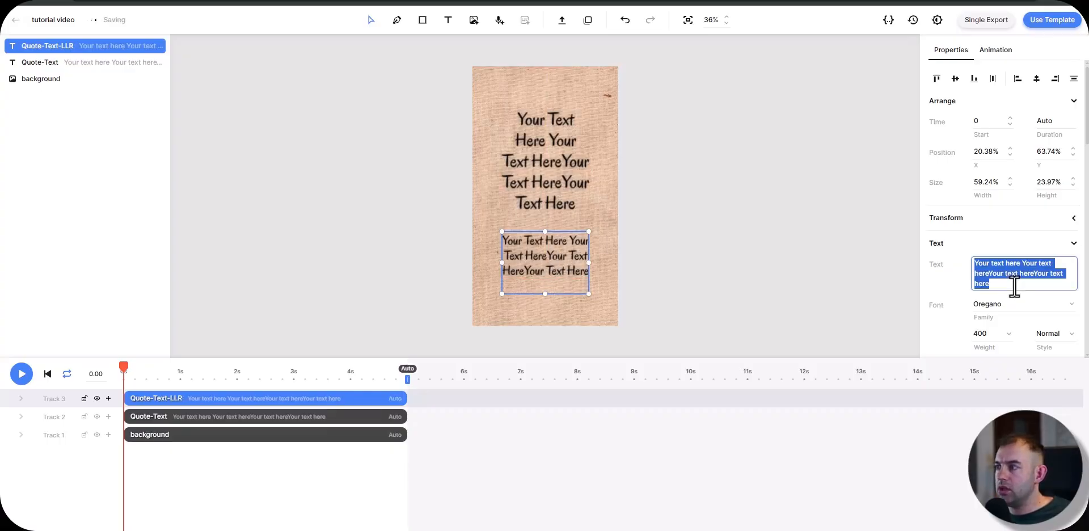
text(Source of the quote)
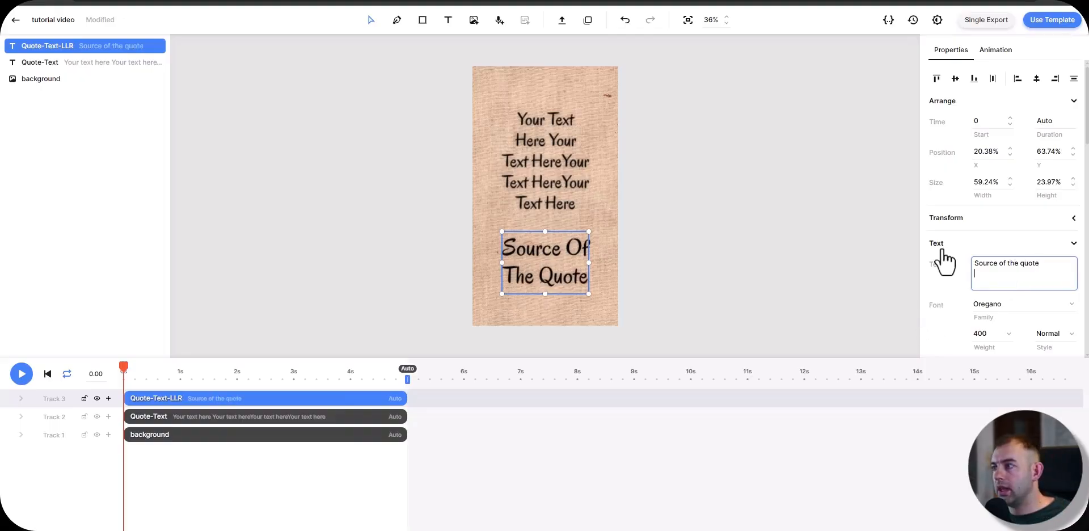
double_click(59, 48)
text(Source)
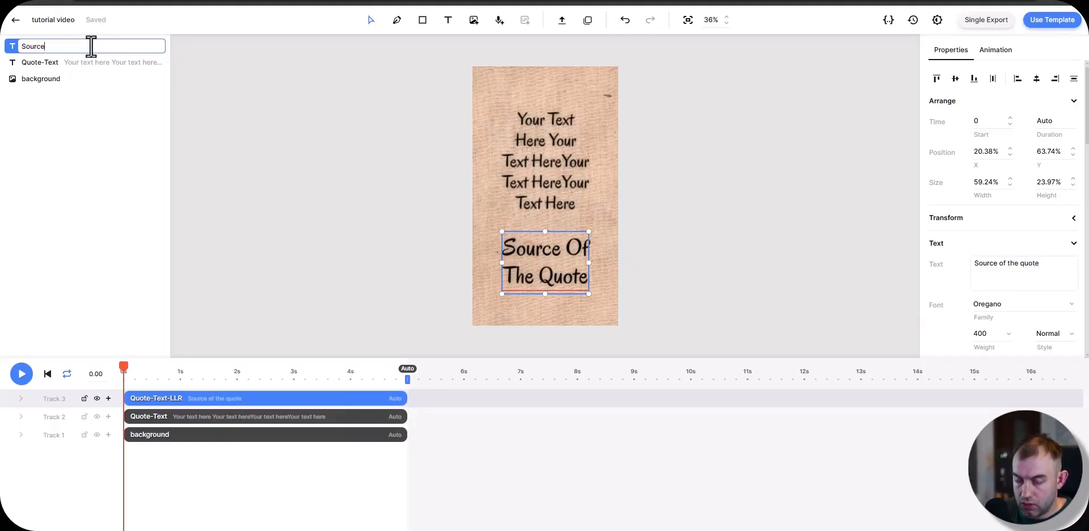
key(Return)
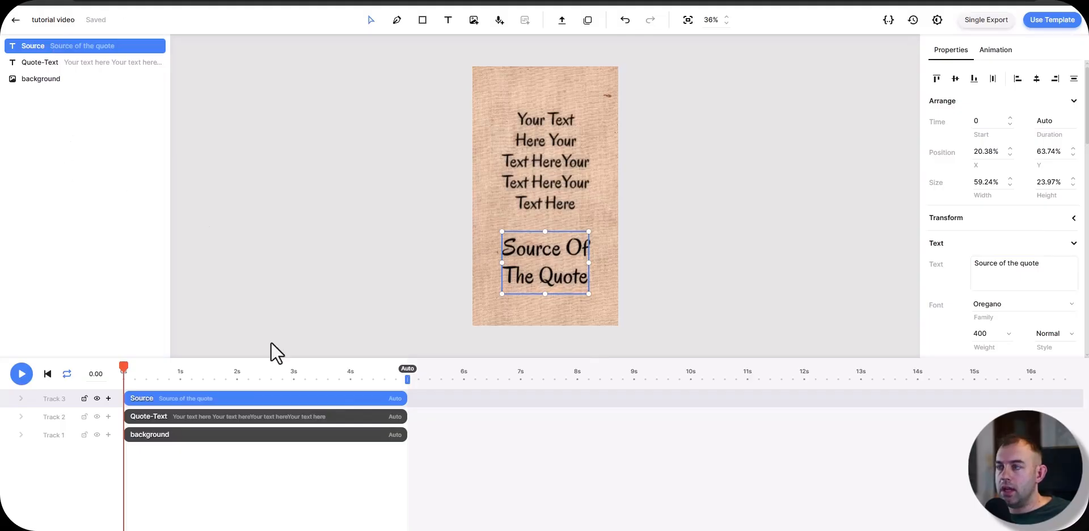
Step: Apply the "Appear letter by letter" enter animation to Quote-Text and extend it to just before the end of the element
click(536, 147)
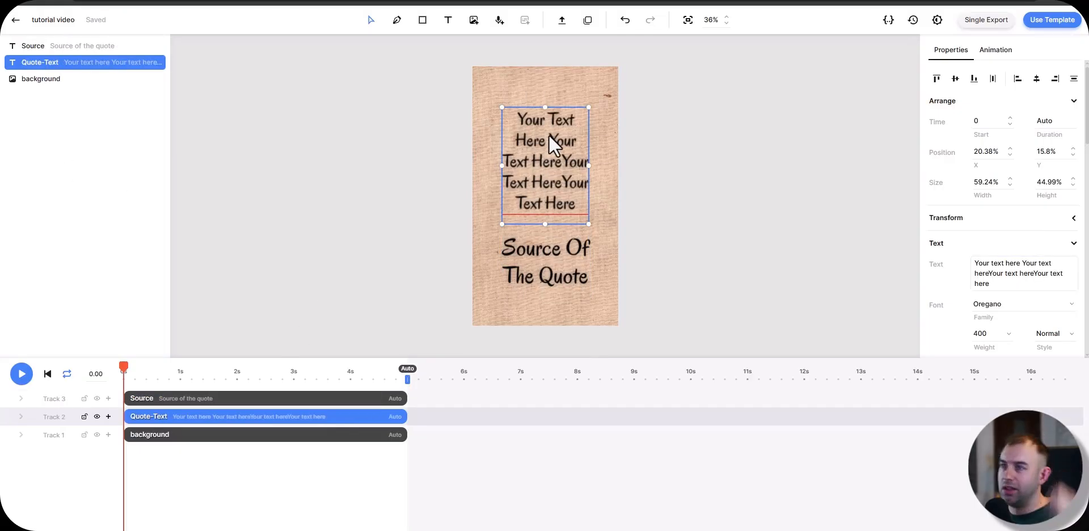
click(1004, 52)
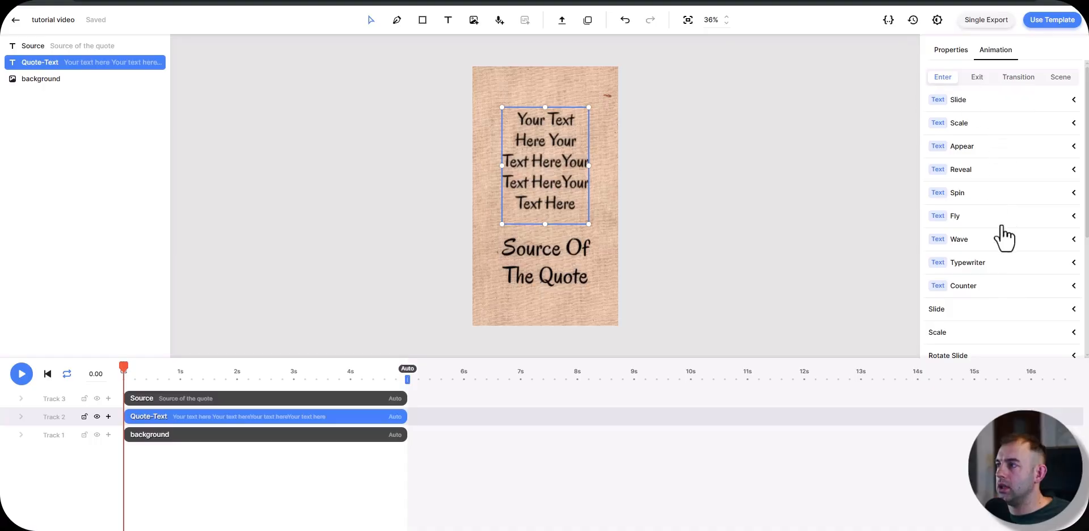
scroll(998, 236, down, 3)
scroll(995, 262, up, 2)
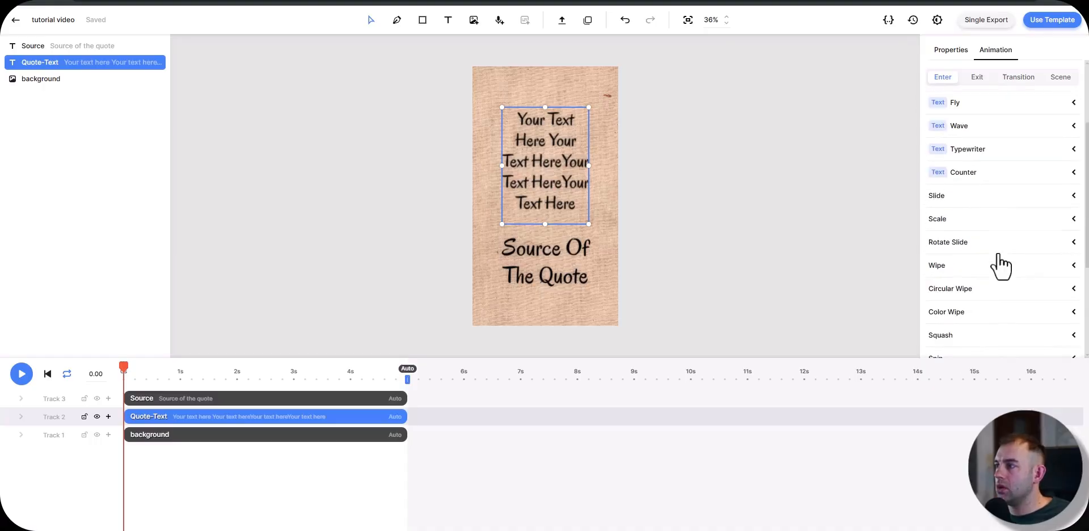
scroll(1013, 273, up, 2)
click(1072, 146)
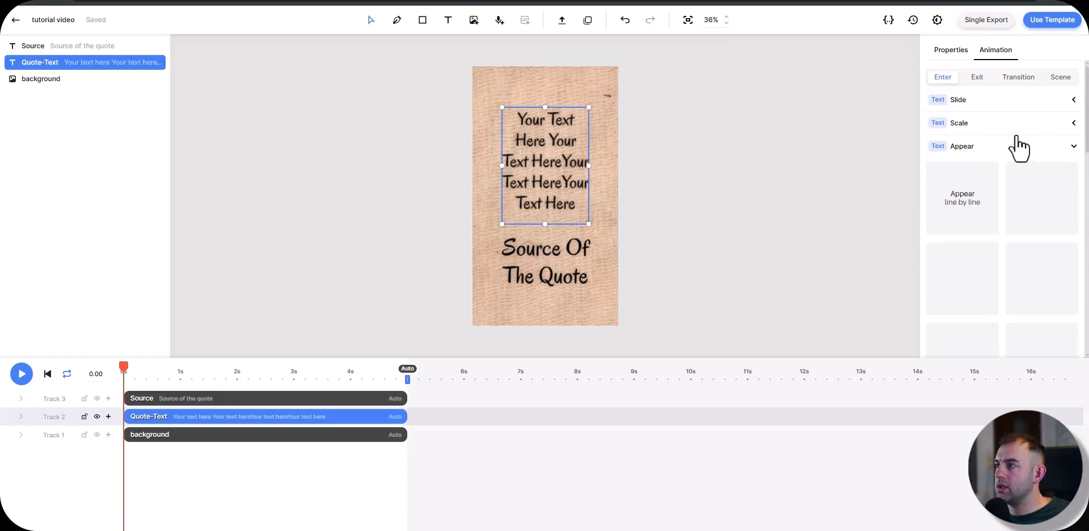
scroll(976, 150, down, 2)
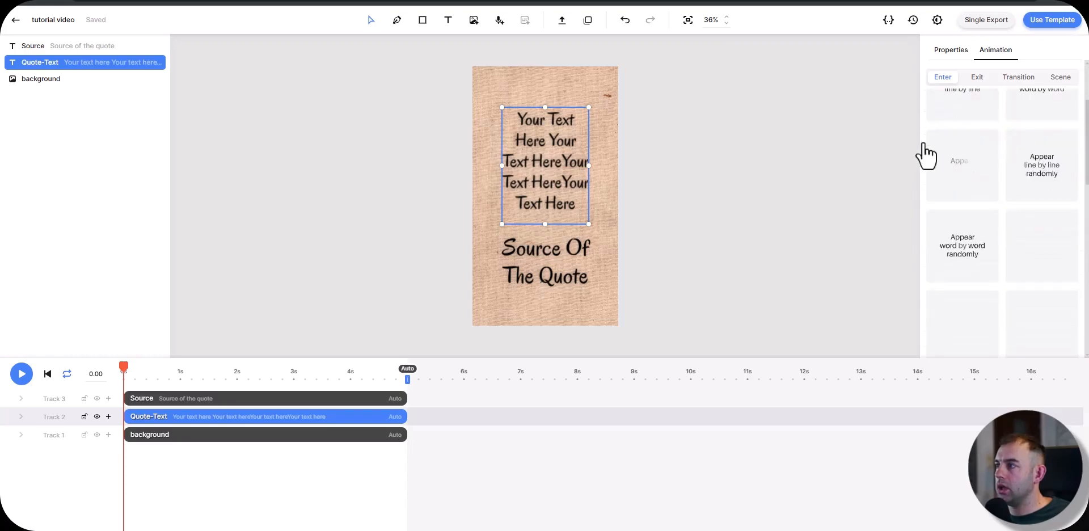
click(955, 173)
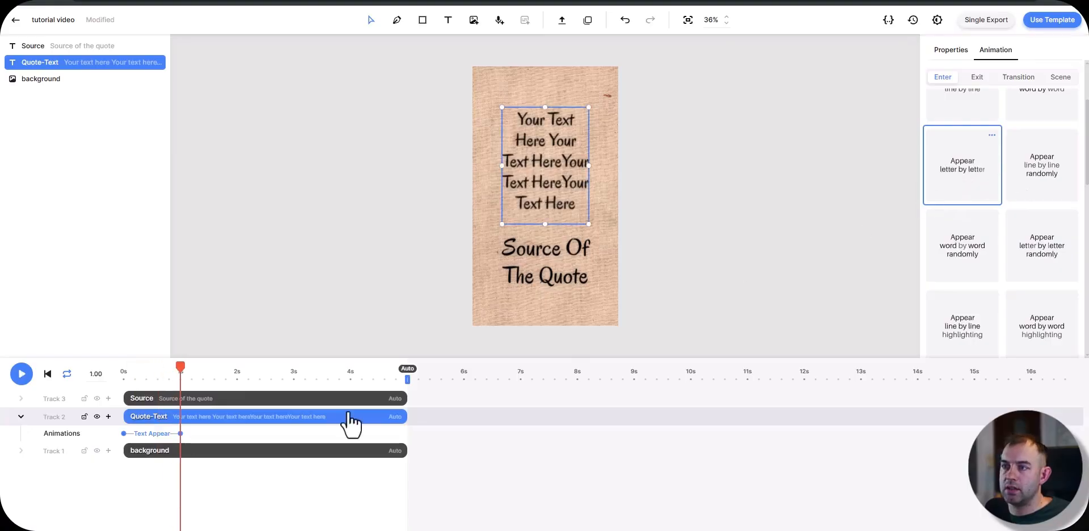
drag(180, 433, 389, 434)
key(space)
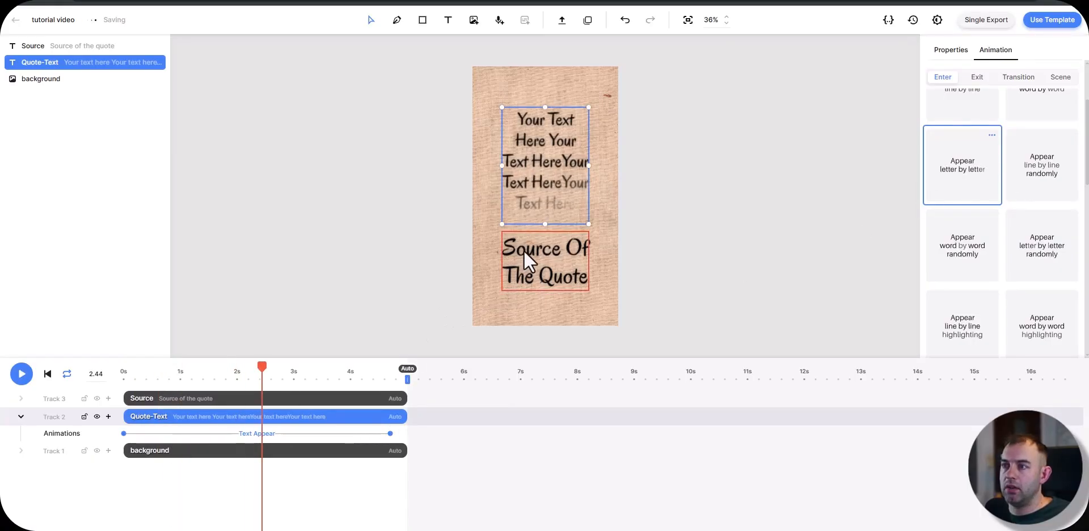
Step: Reduce the height of the Source text box and trim its clip to start at about 2.44 s on the timeline
click(524, 251)
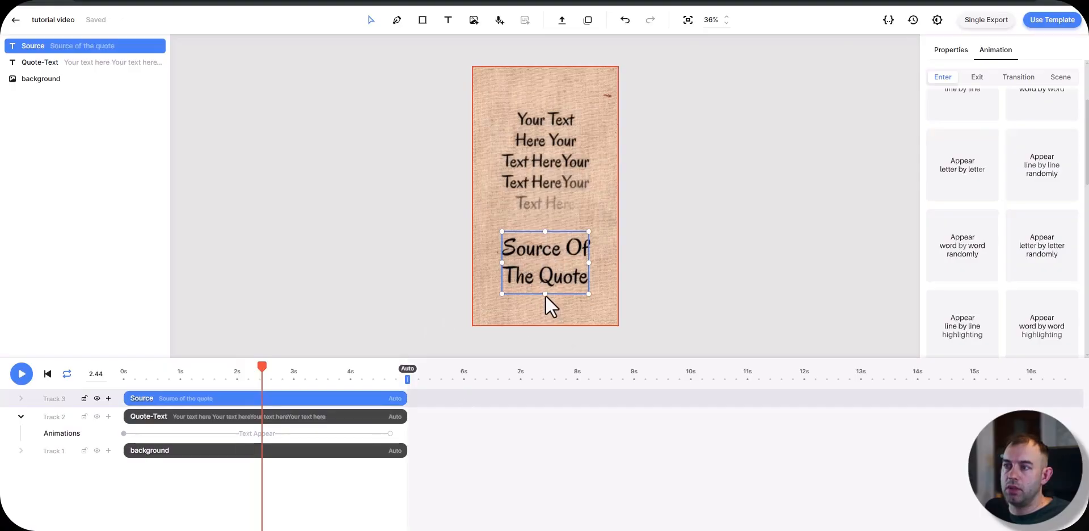
drag(546, 295, 545, 268)
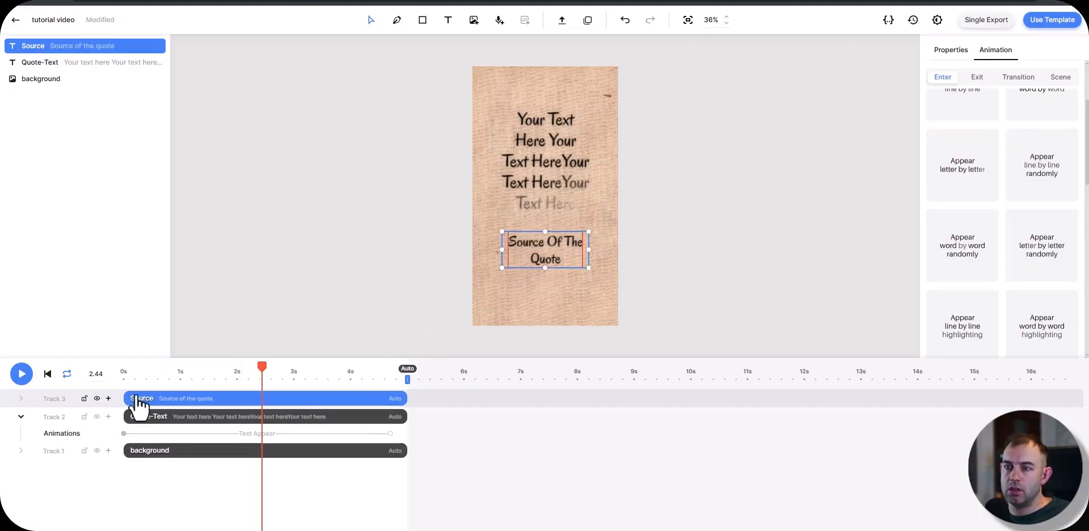
drag(114, 396, 263, 393)
key(space)
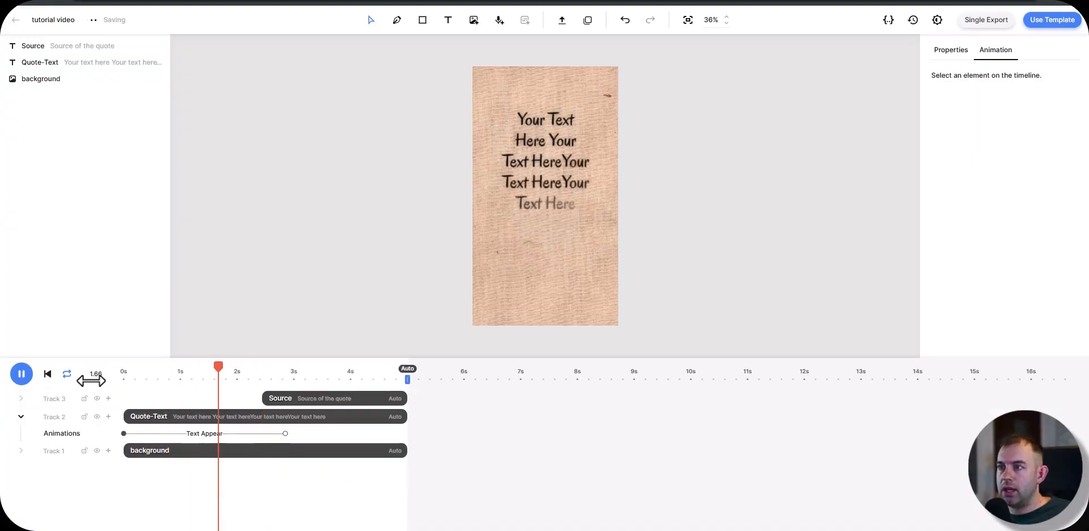
key(space)
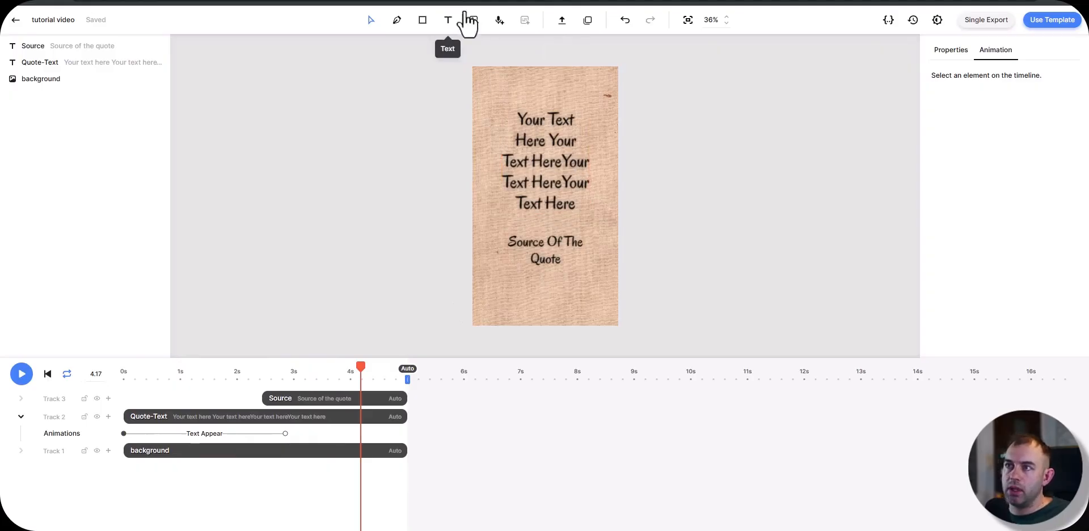
Step: Add an AI voiceover element to the template and rename it Quote-Audio
click(500, 20)
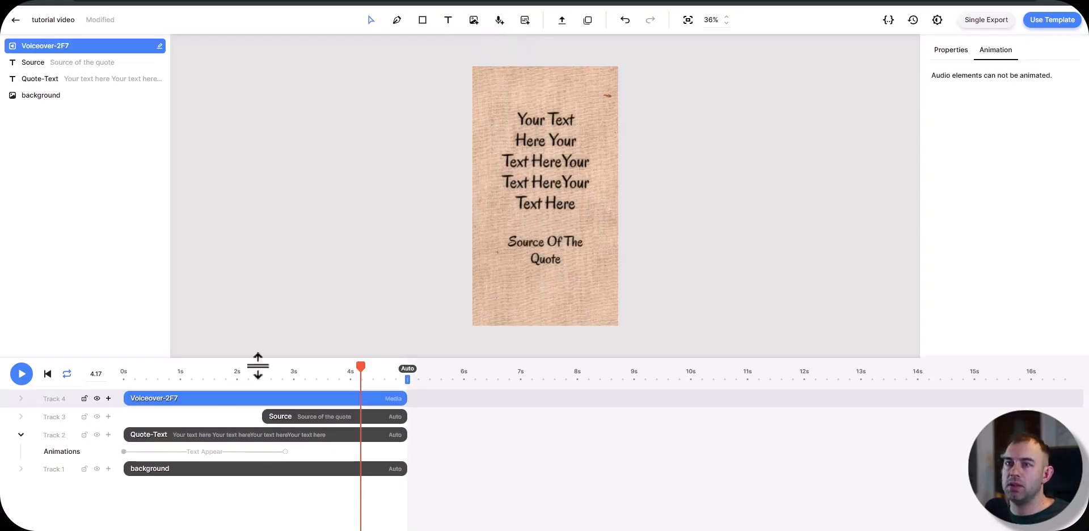
right_click(178, 408)
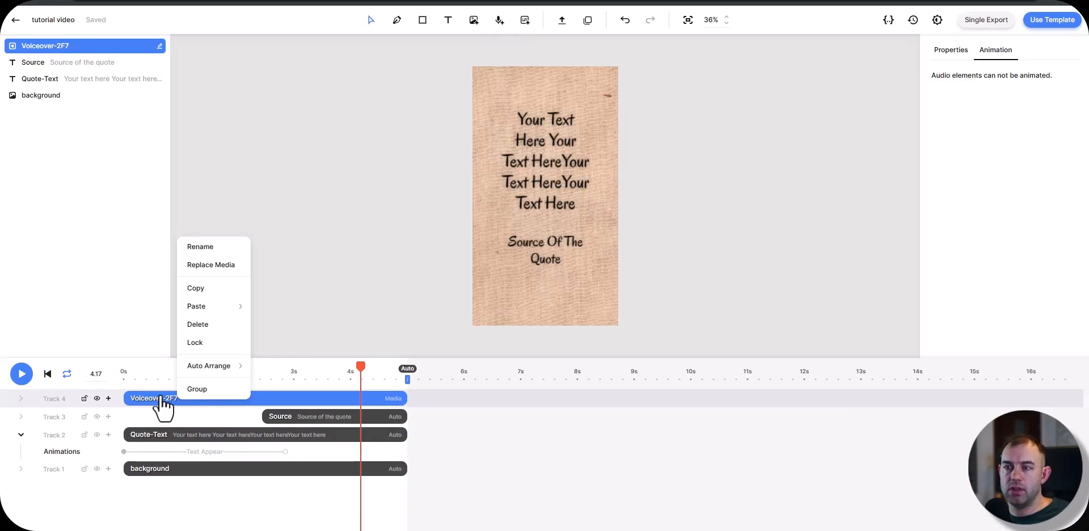
click(205, 247)
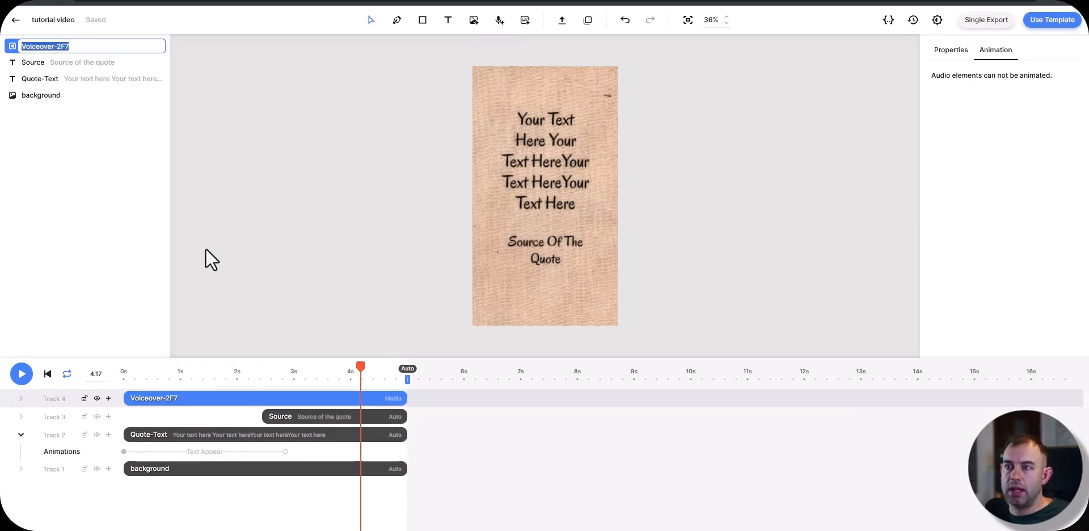
text(Quote-Audio)
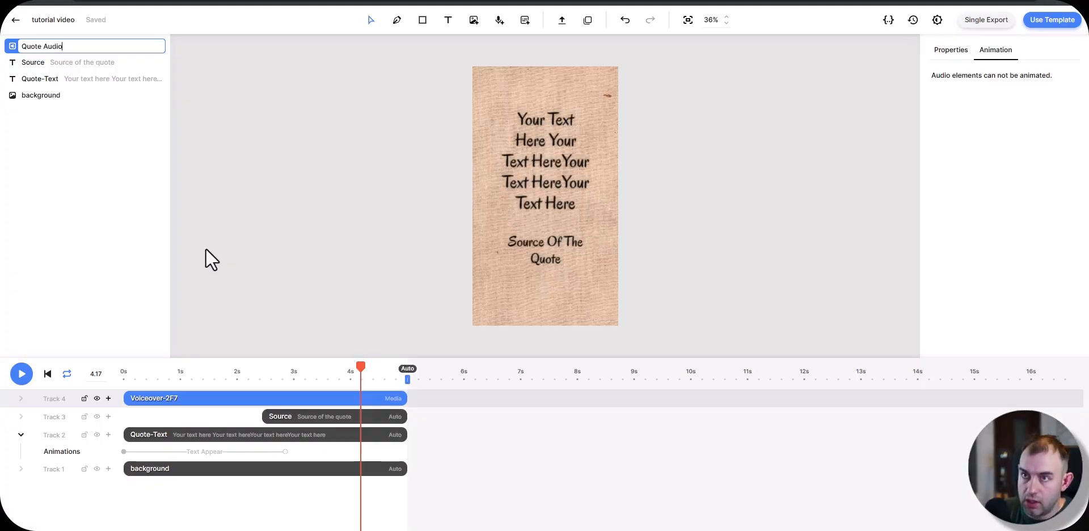
key(Return)
Step: Change the Quote-Audio provider from ElevenLabs to URL with a blank address, keeping its source dynamic
click(952, 50)
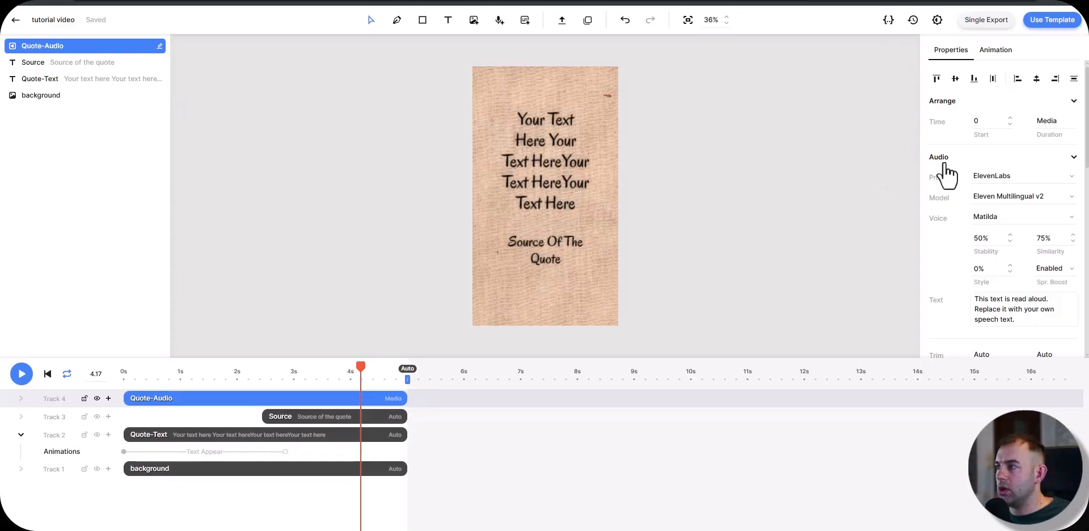
click(1010, 177)
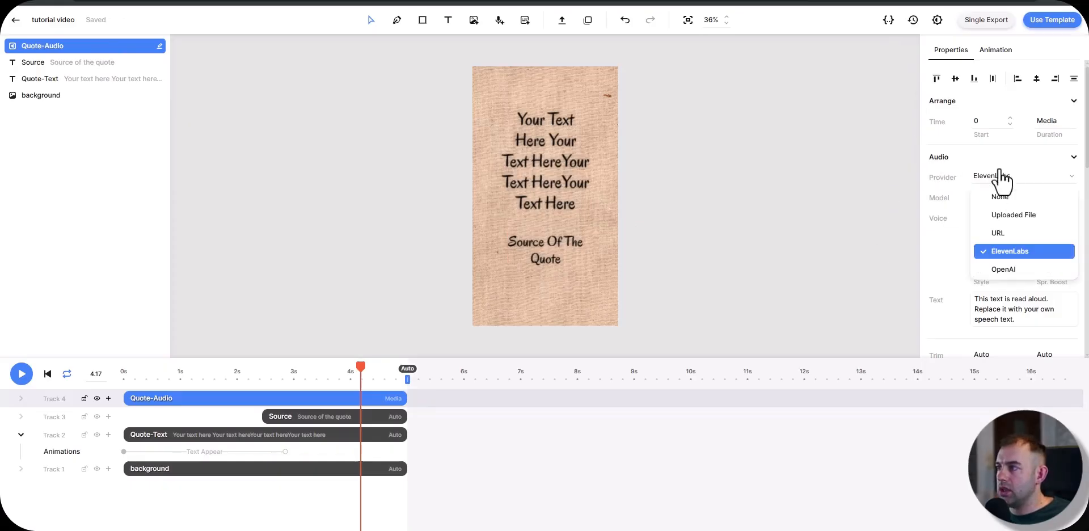
click(1003, 234)
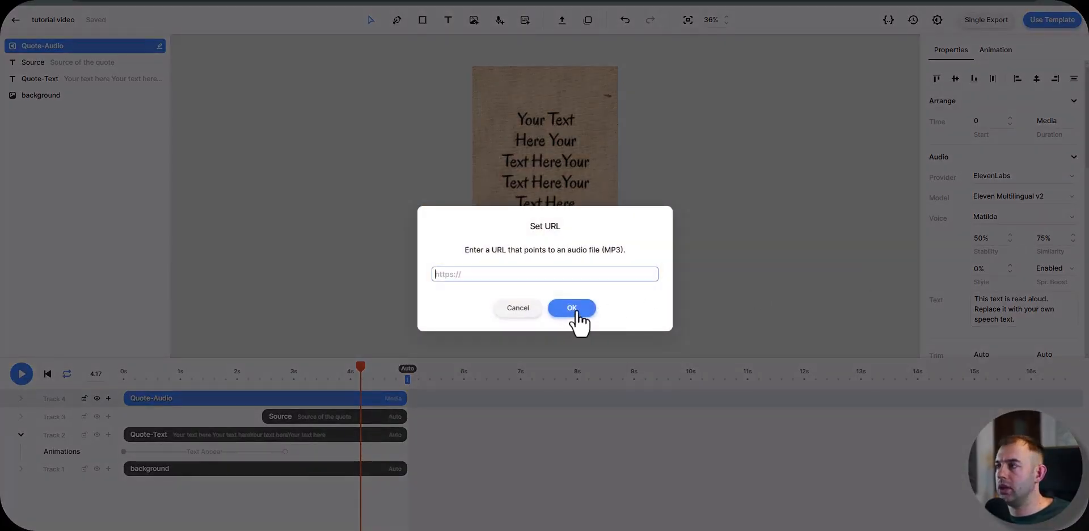
click(575, 311)
scroll(964, 226, down, 1)
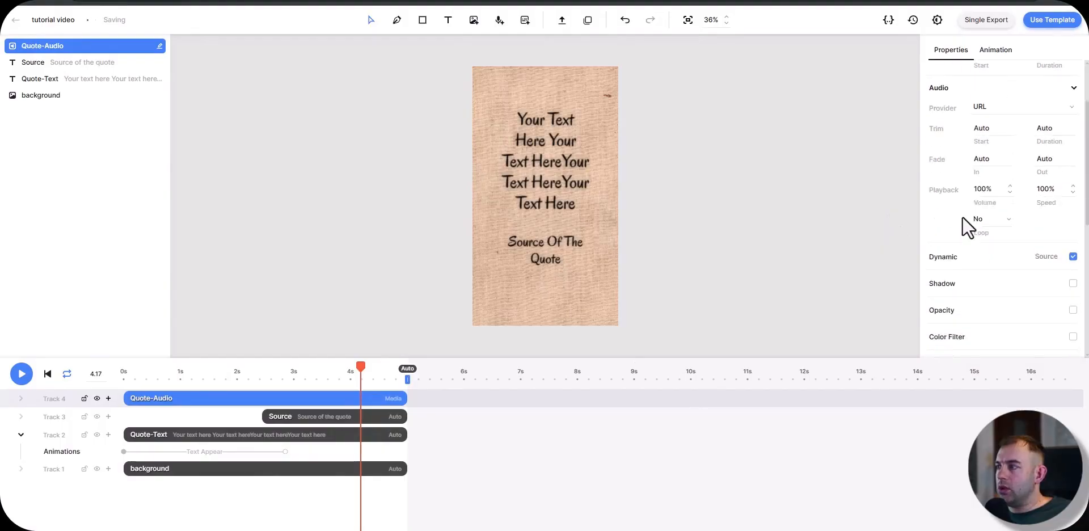
scroll(976, 226, down, 1)
click(1073, 212)
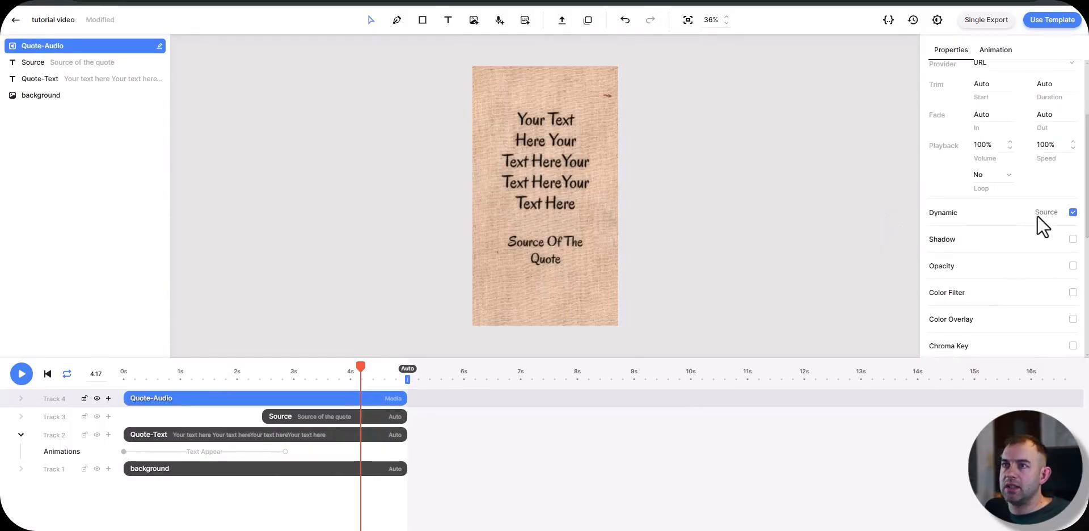
Step: Switch to the Make scenario and examine the Modifications fields of the Creatomate module without saving changes
key(alt+Tab)
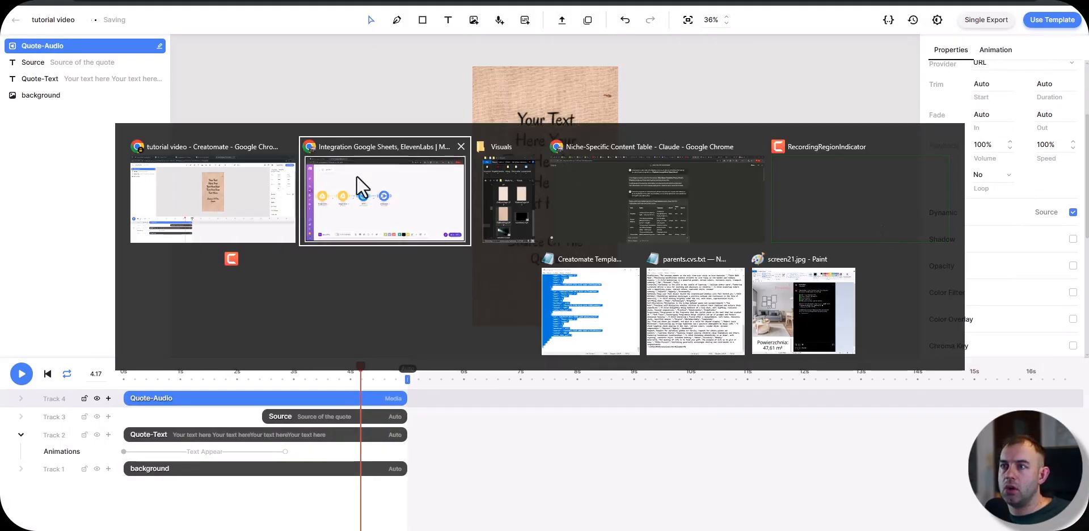
click(357, 180)
drag(499, 233, 591, 227)
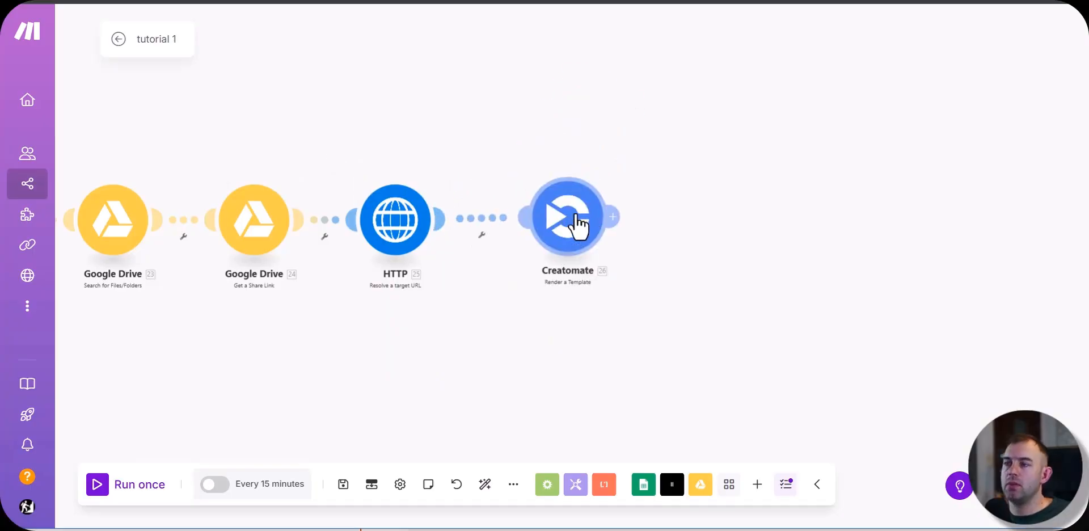
click(578, 224)
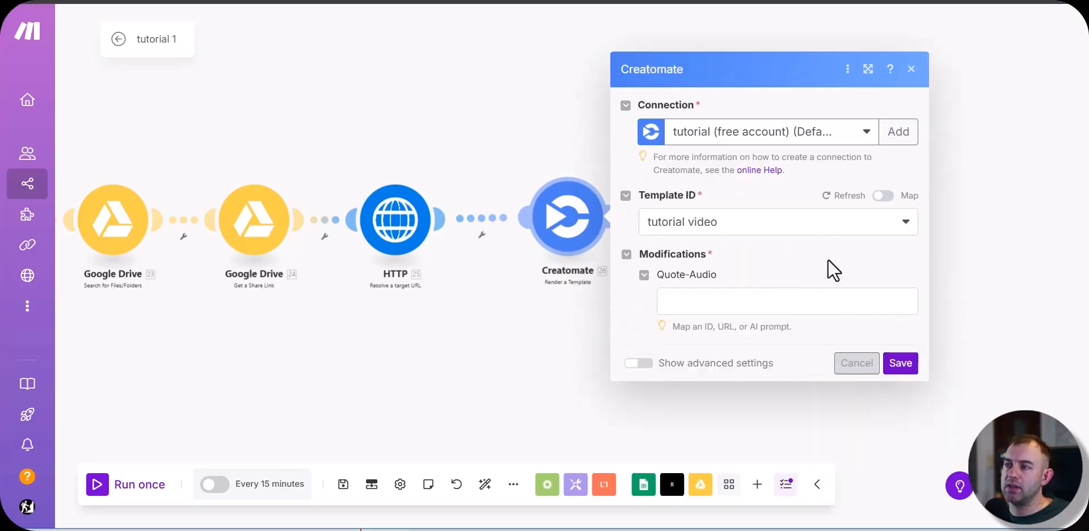
click(725, 292)
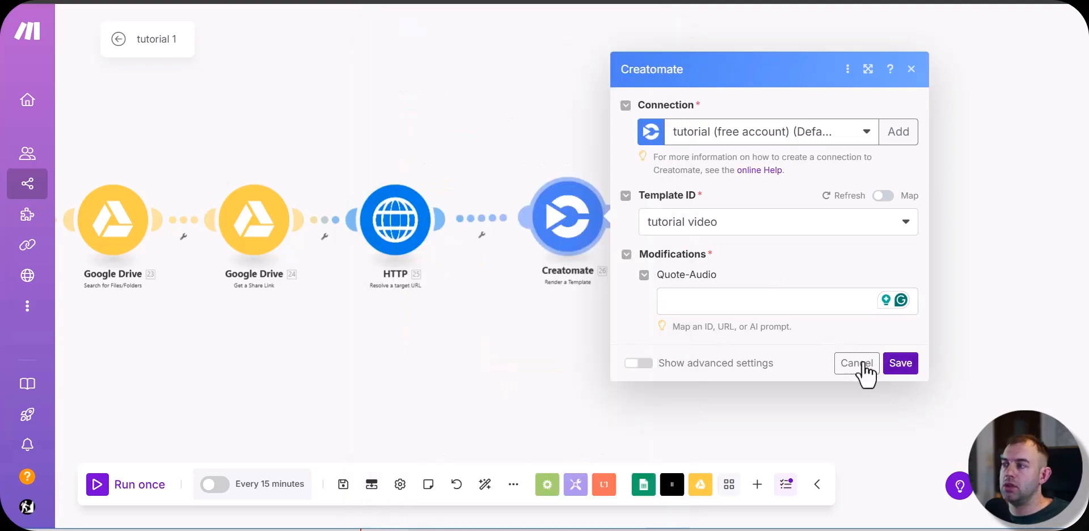
click(857, 363)
Step: Switch back to the Creatomate editor and make the text of the Source and Quote-Text elements dynamic
key(alt+Tab)
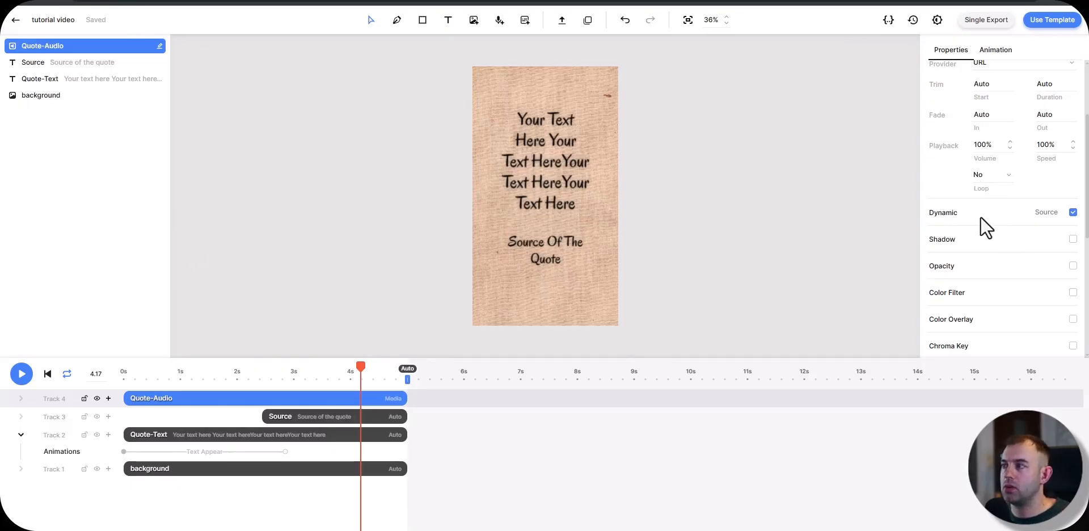
click(41, 63)
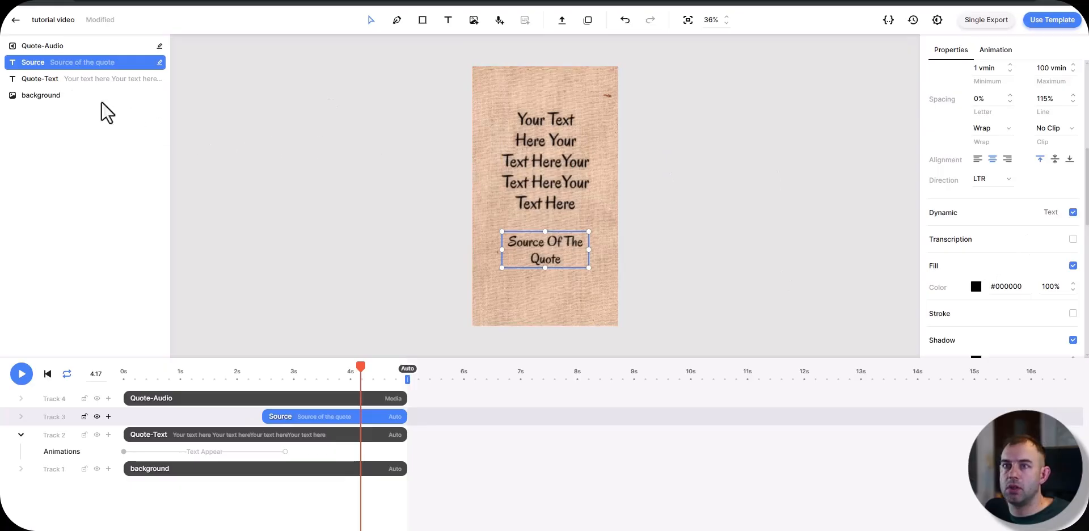
click(74, 79)
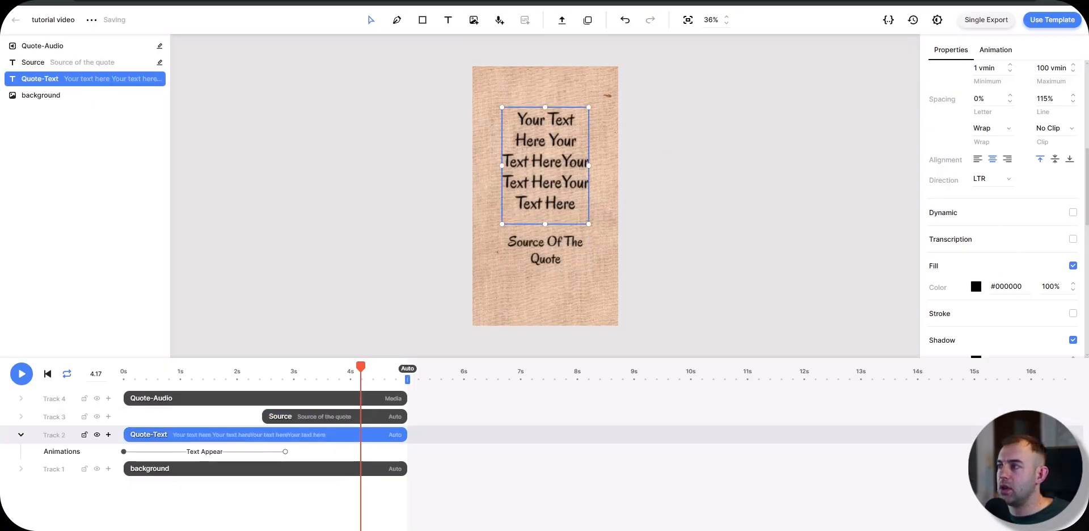
click(1073, 213)
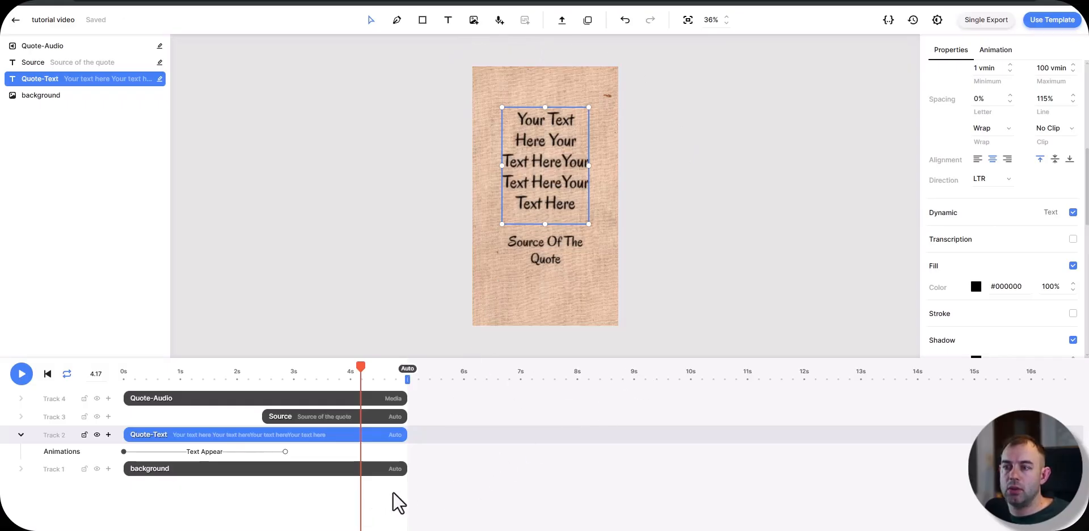
Step: Group the background, Quote-Text, Source and Quote-Audio elements into one composition and rename it Intro
drag(393, 490, 176, 388)
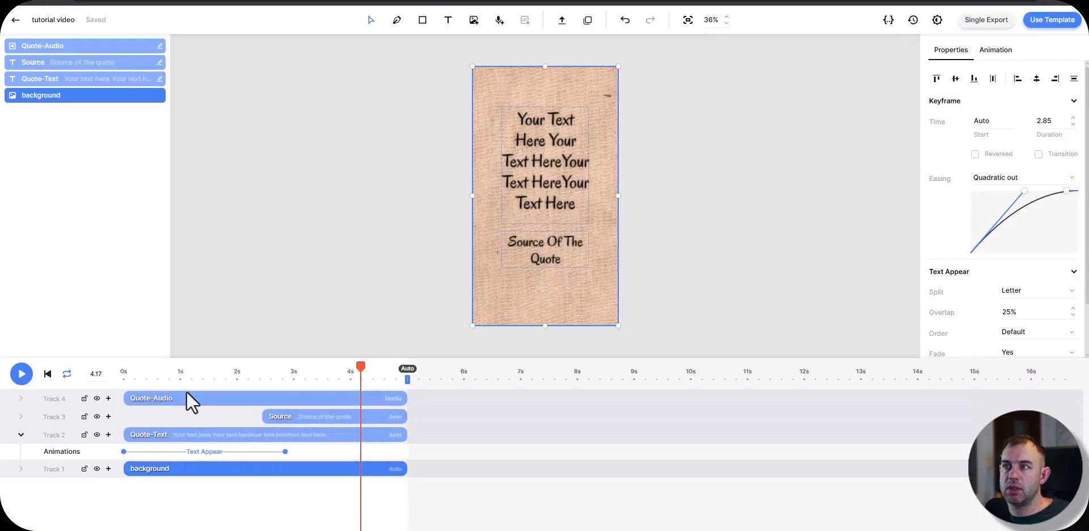
right_click(198, 398)
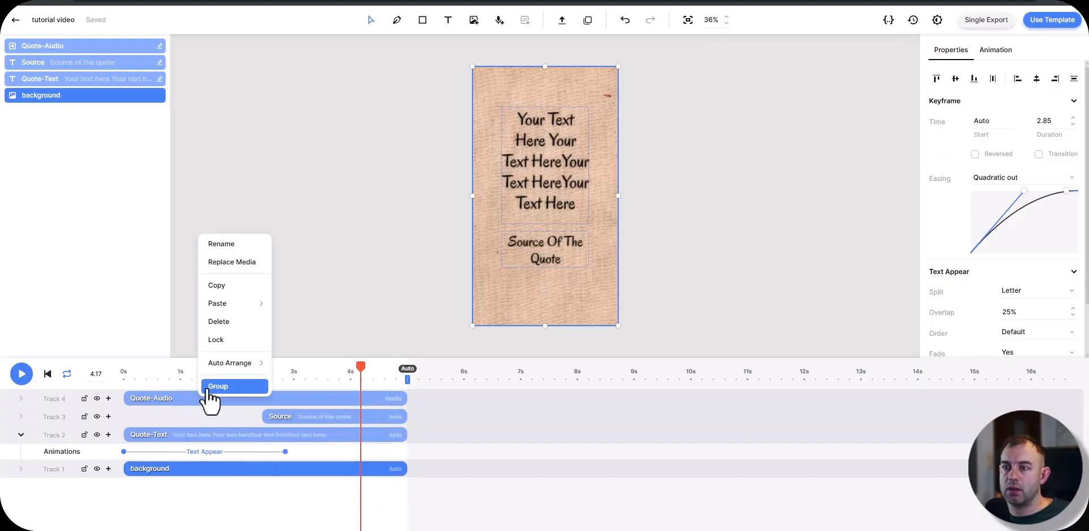
click(218, 386)
right_click(181, 414)
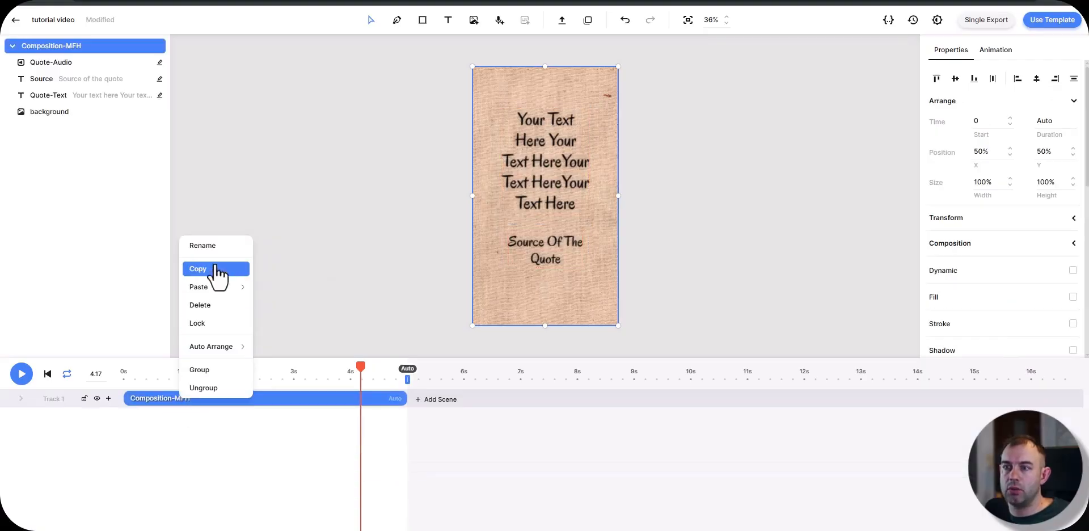
click(213, 245)
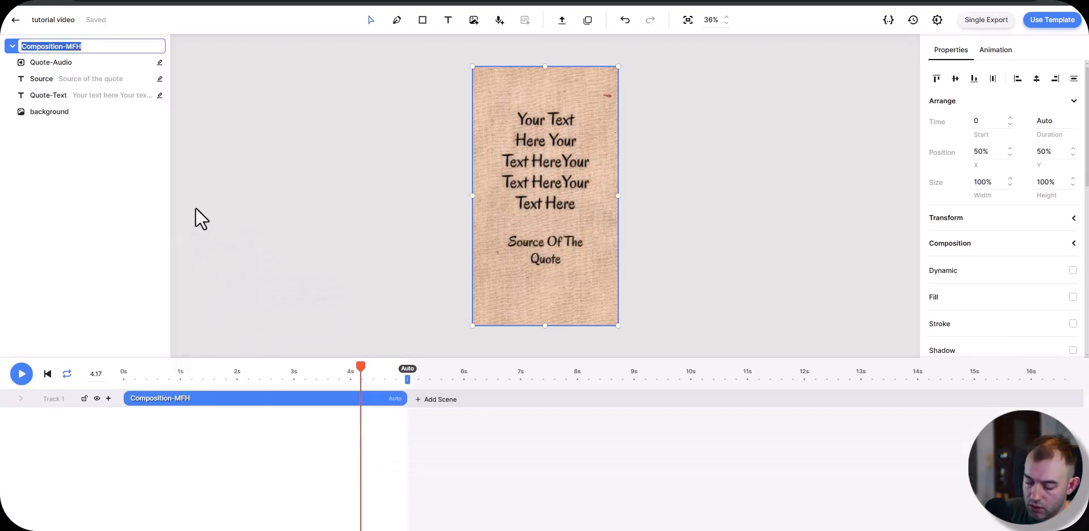
text(Intro)
click(274, 414)
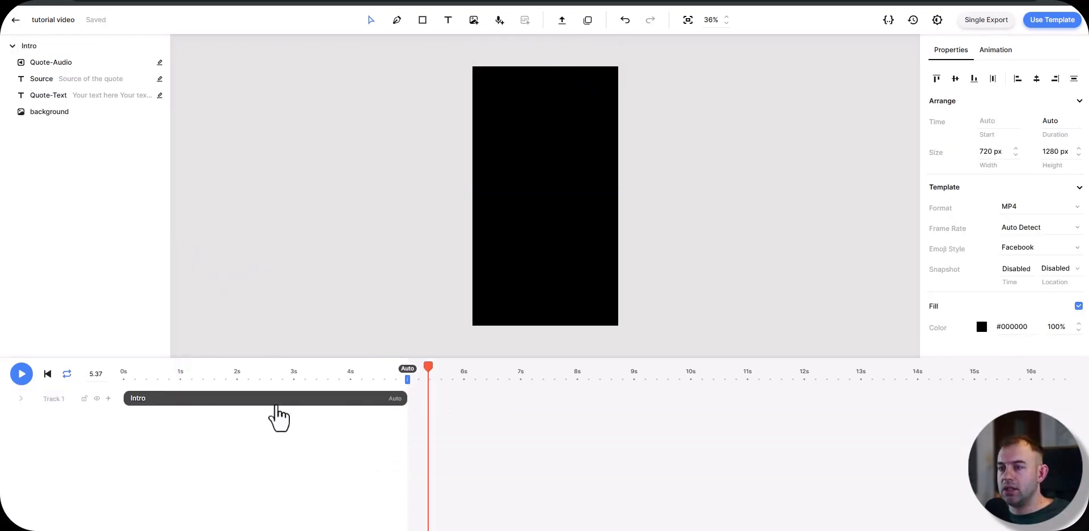
Step: Upload the video of a man walking under trees and place it directly after Intro on Track 1
click(562, 23)
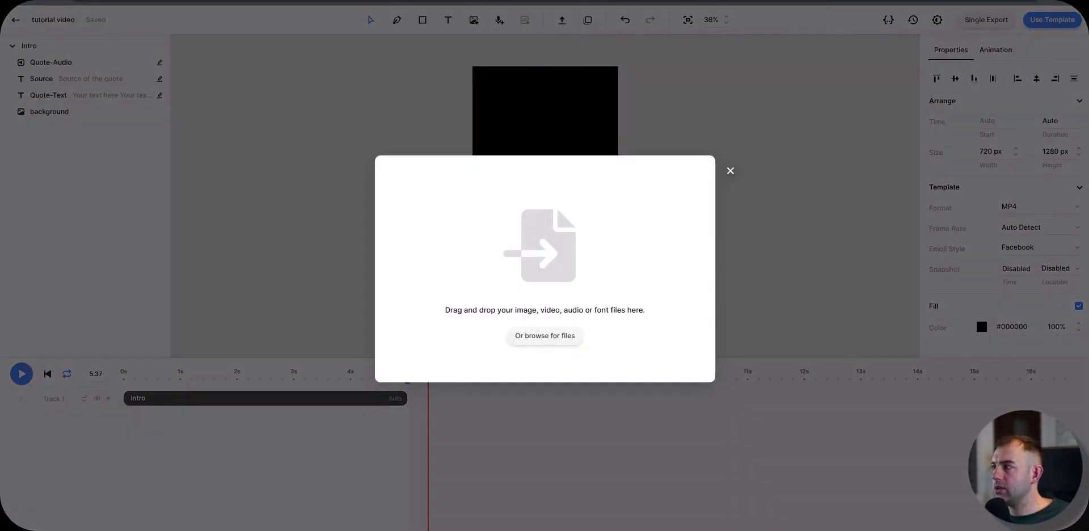
drag(1088, 105, 1088, 54)
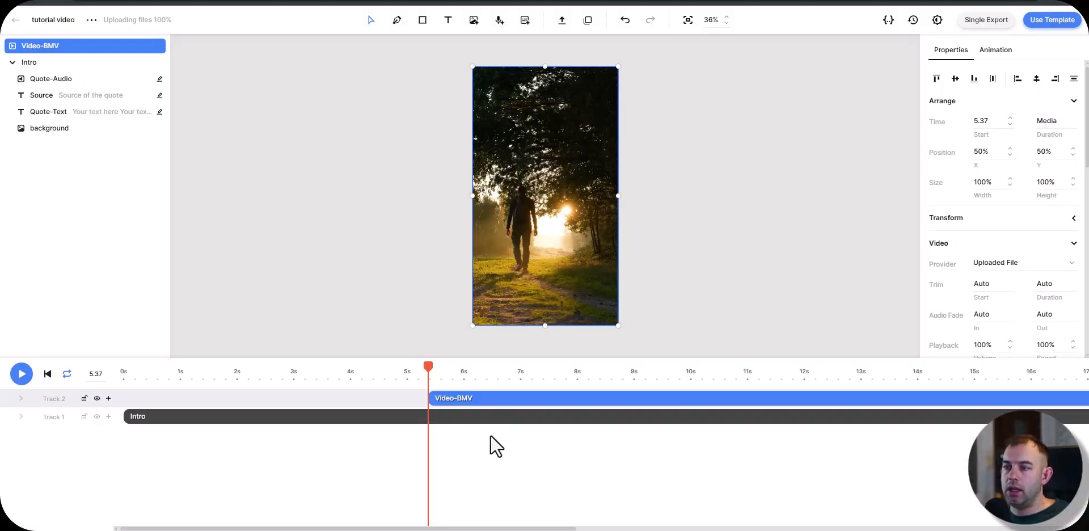
scroll(489, 435, down, 5)
scroll(489, 434, down, 1)
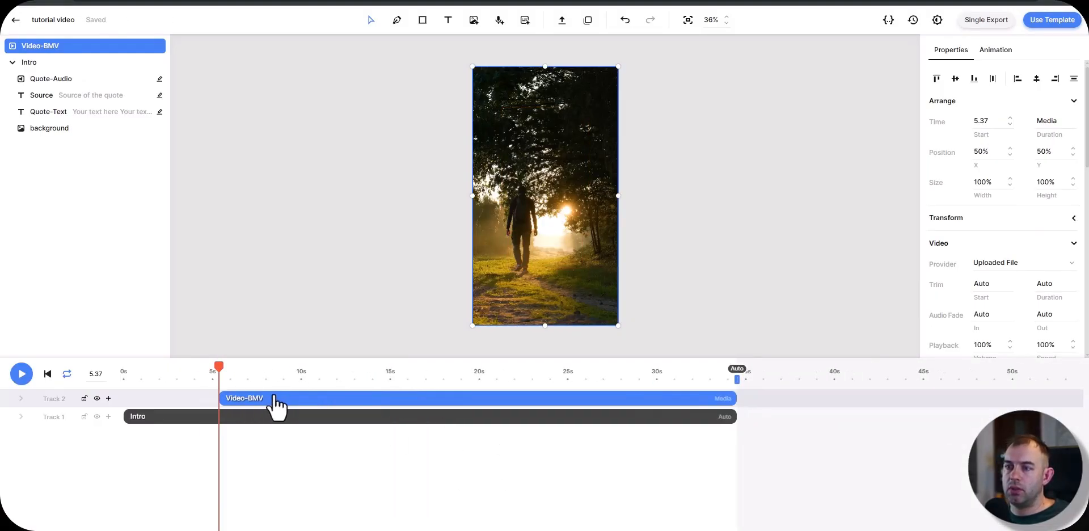
drag(280, 400, 794, 416)
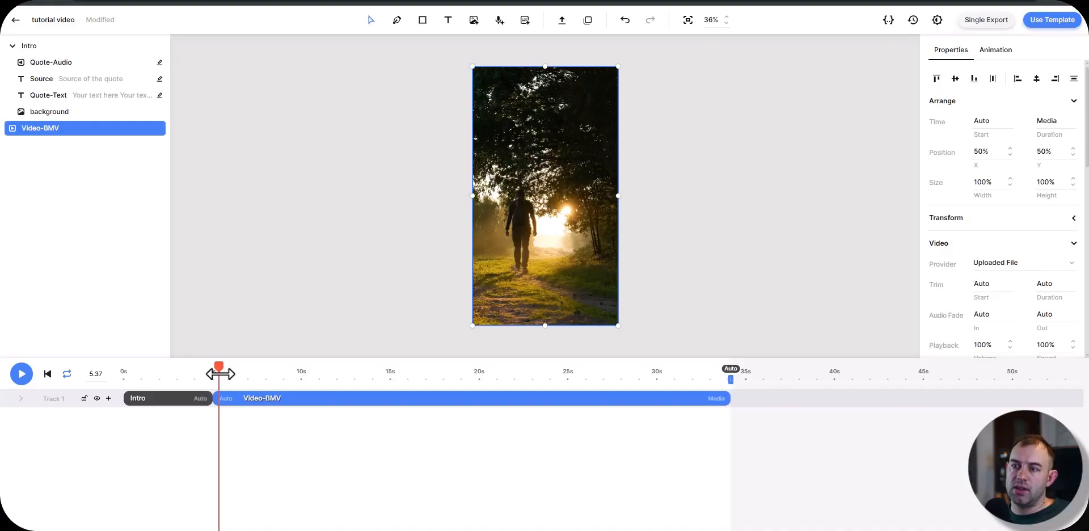
Step: Add a black (#000000) color overlay at 50% to the uploaded walking video
drag(221, 374, 260, 339)
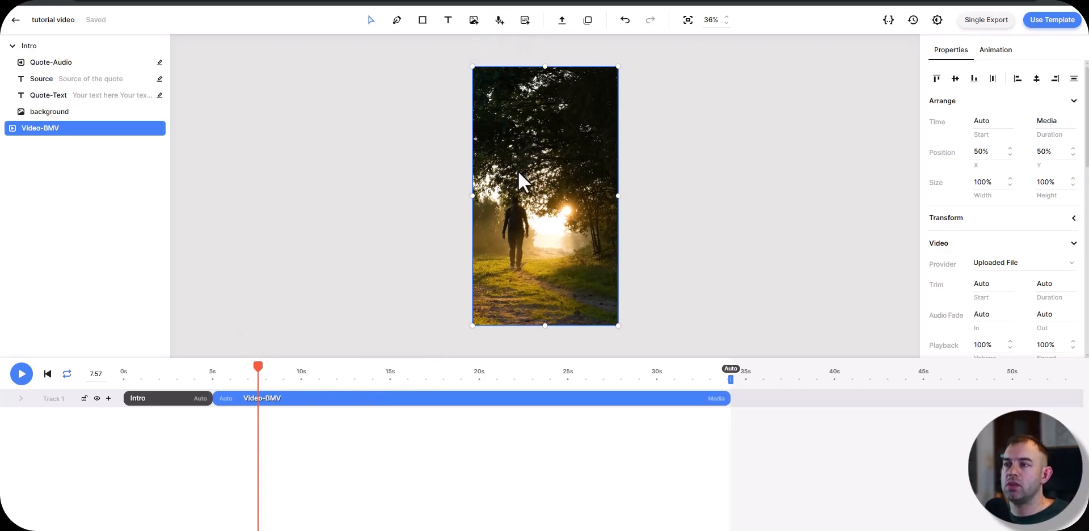
scroll(962, 192, down, 10)
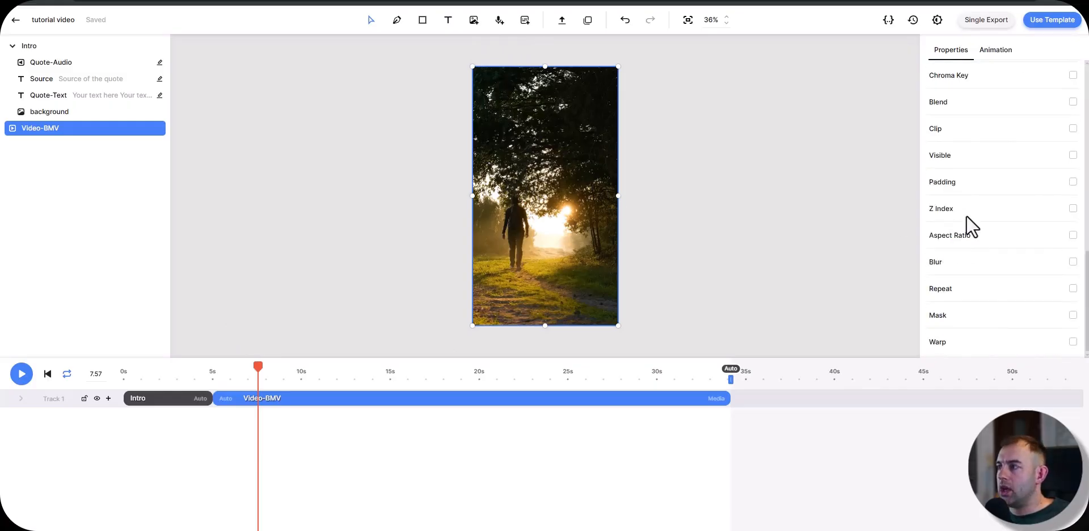
scroll(1012, 292, up, 2)
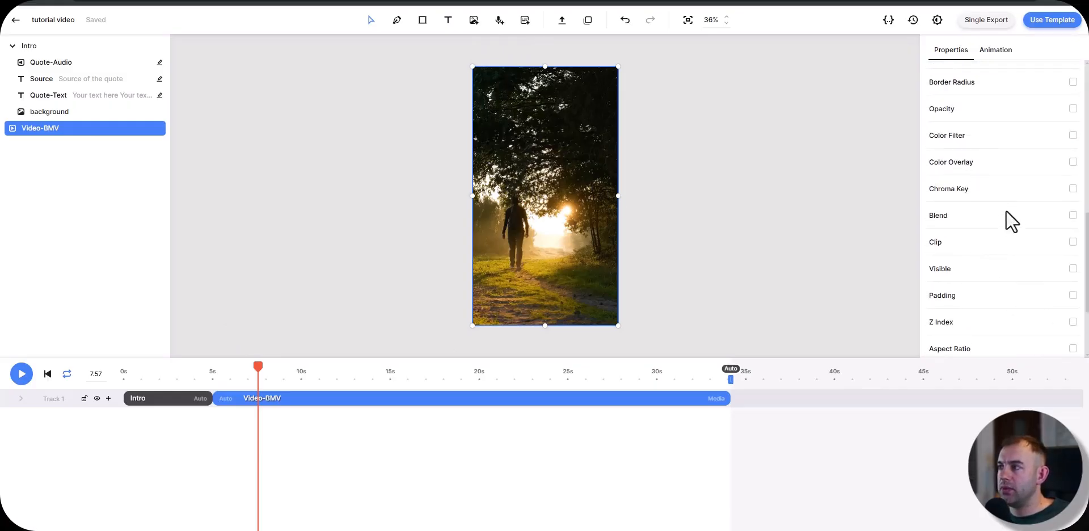
click(1073, 162)
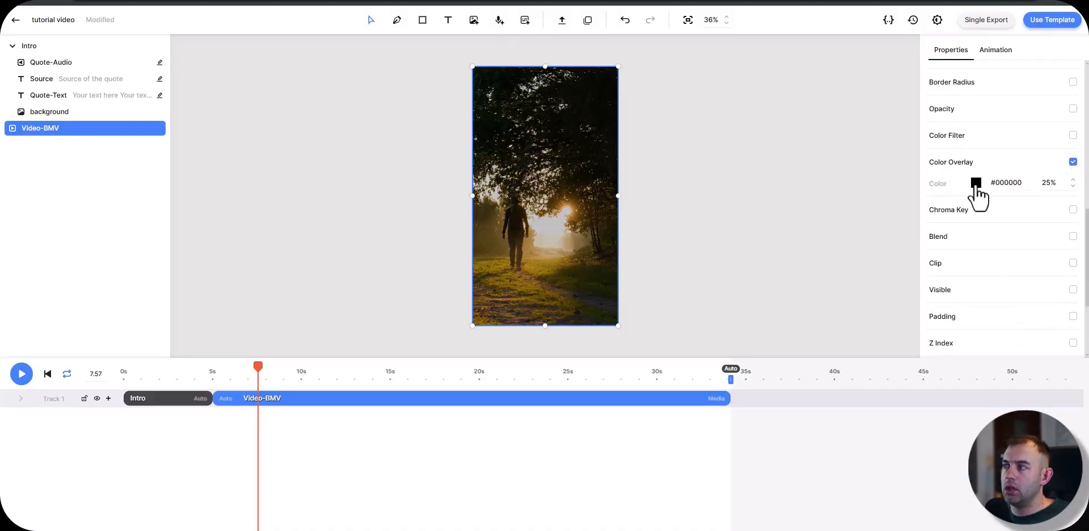
click(1051, 183)
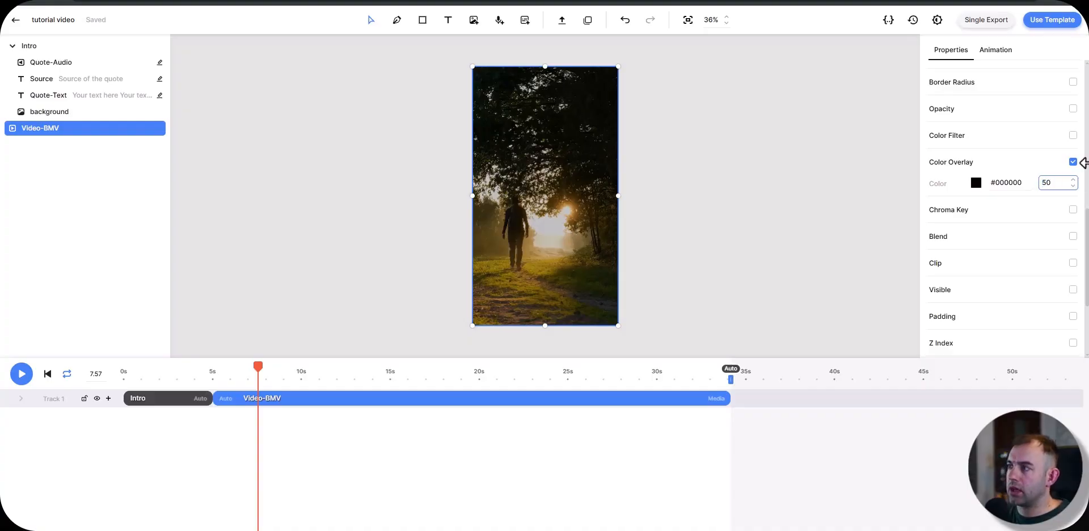
Step: Finish the walking video's color overlay by setting its opacity to 50%
text(50)
key(Return)
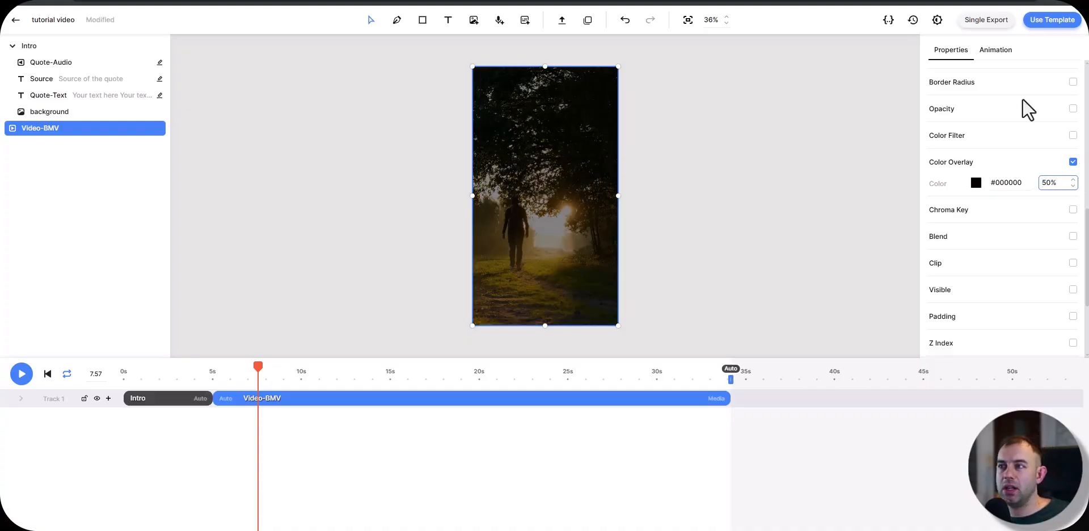
click(491, 416)
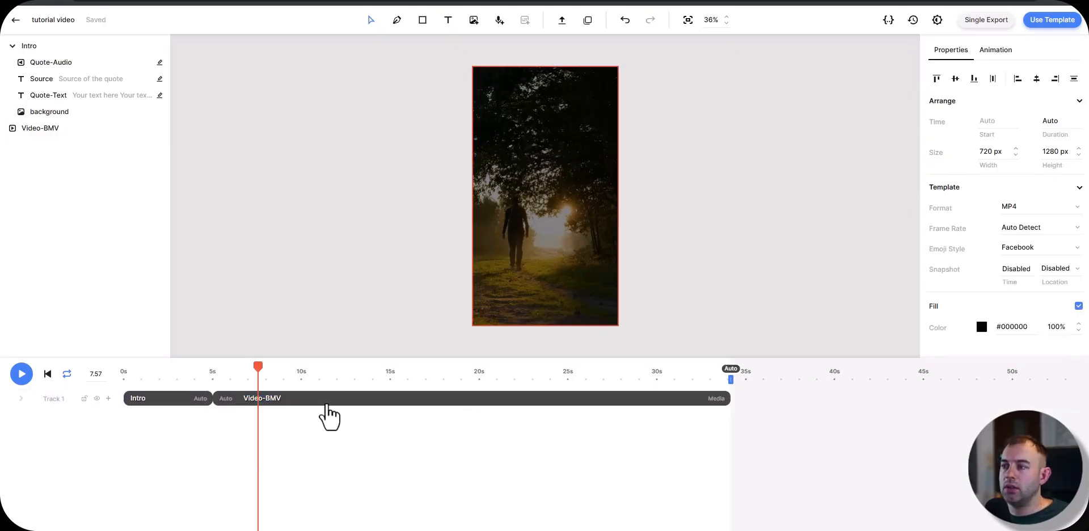
Step: Set the walking video's duration to Auto
click(342, 401)
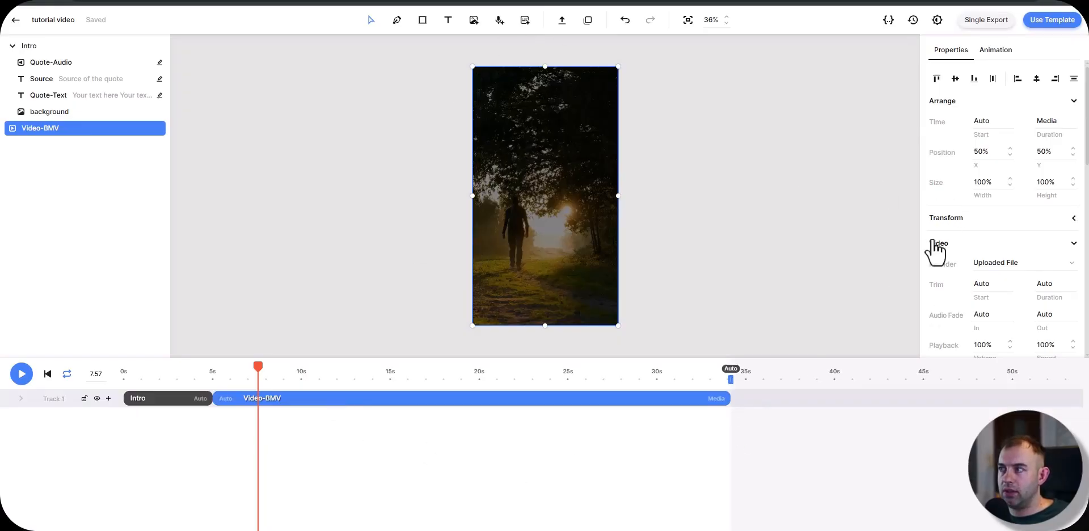
click(1060, 120)
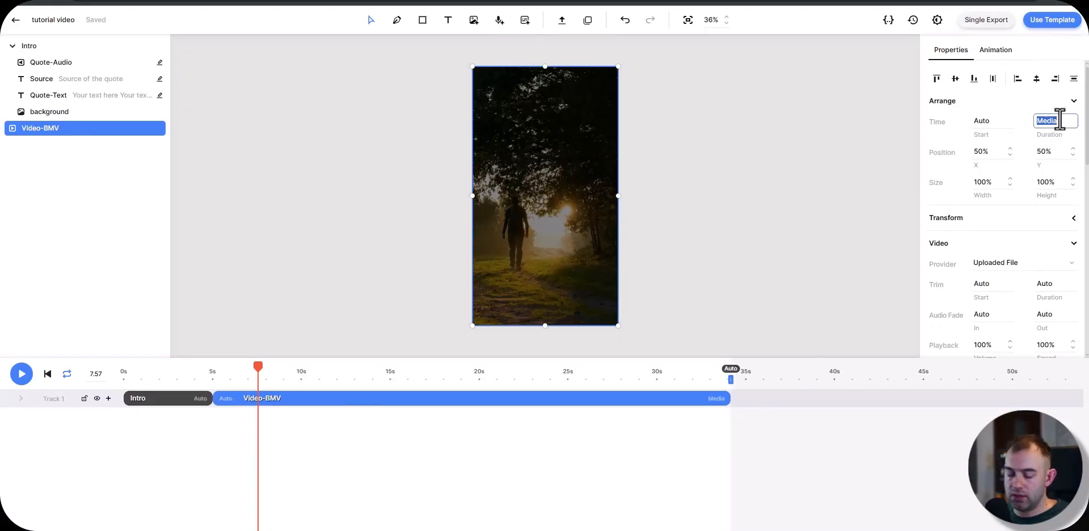
key(Return)
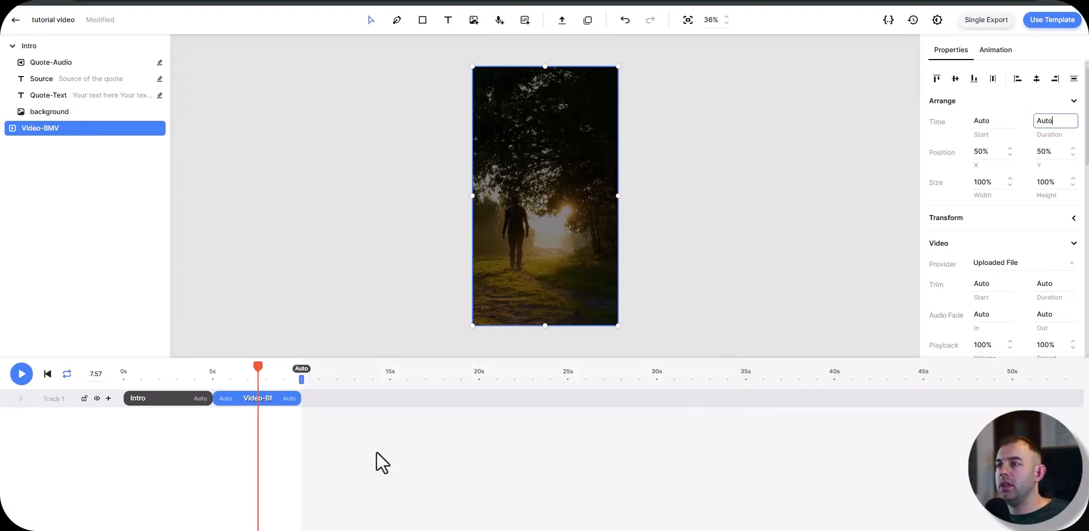
click(389, 432)
click(240, 398)
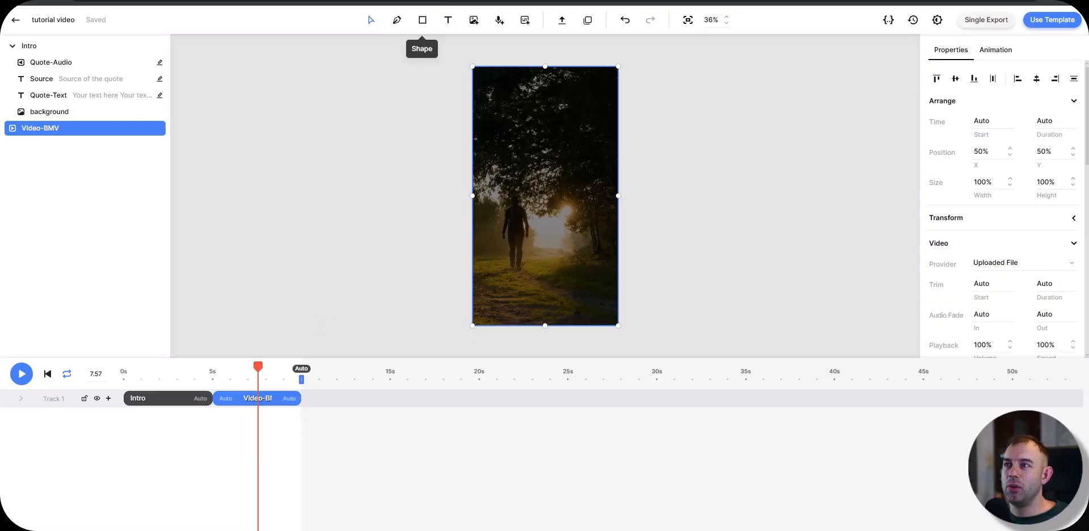
Step: Add a text element over the walking video containing "A wise comment example text here" twice in a row
click(448, 20)
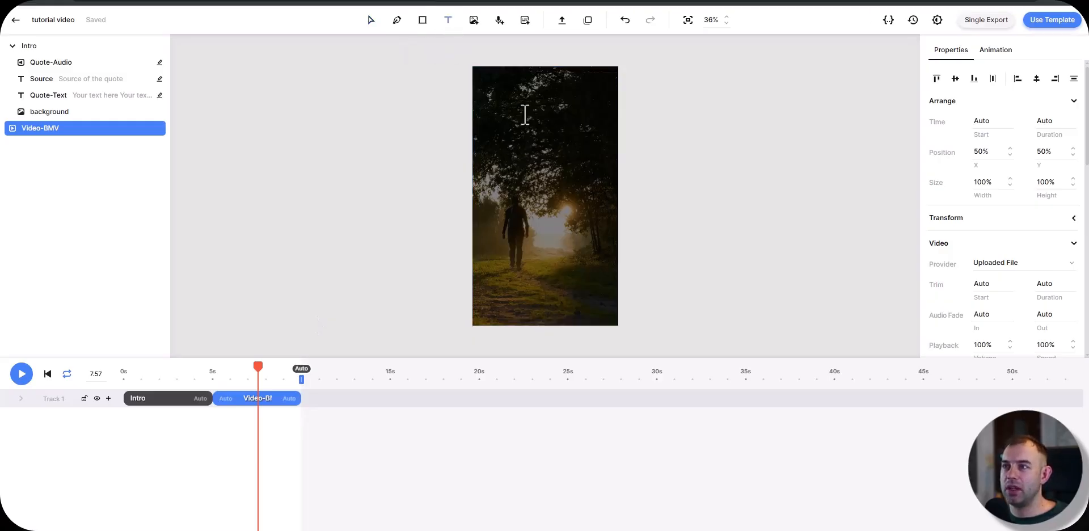
click(507, 123)
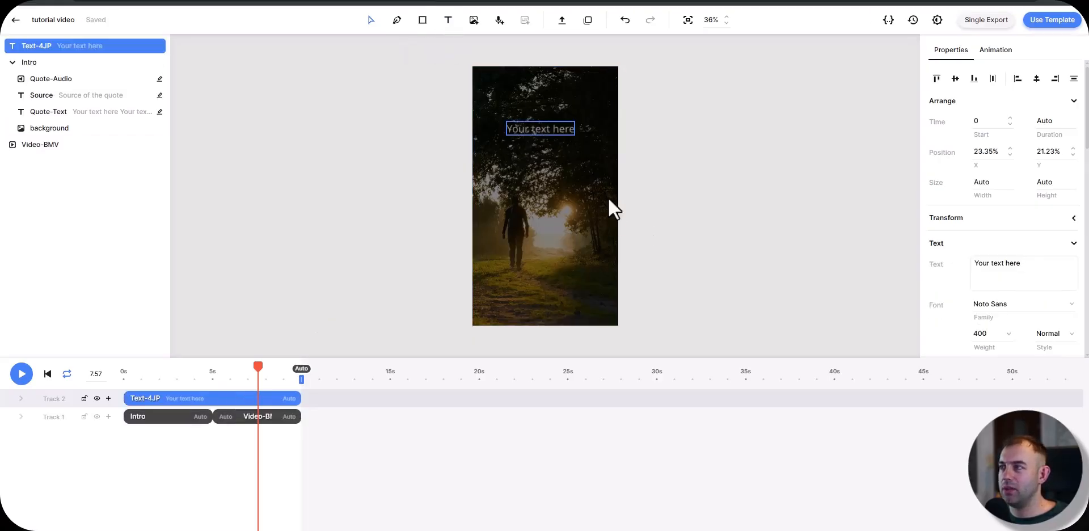
triple_click(1011, 263)
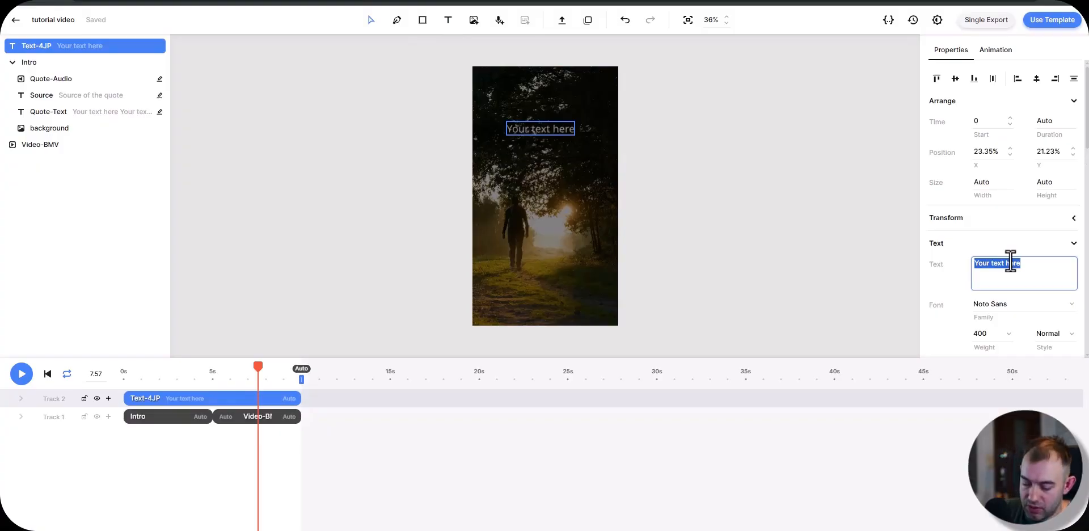
text(A wise co)
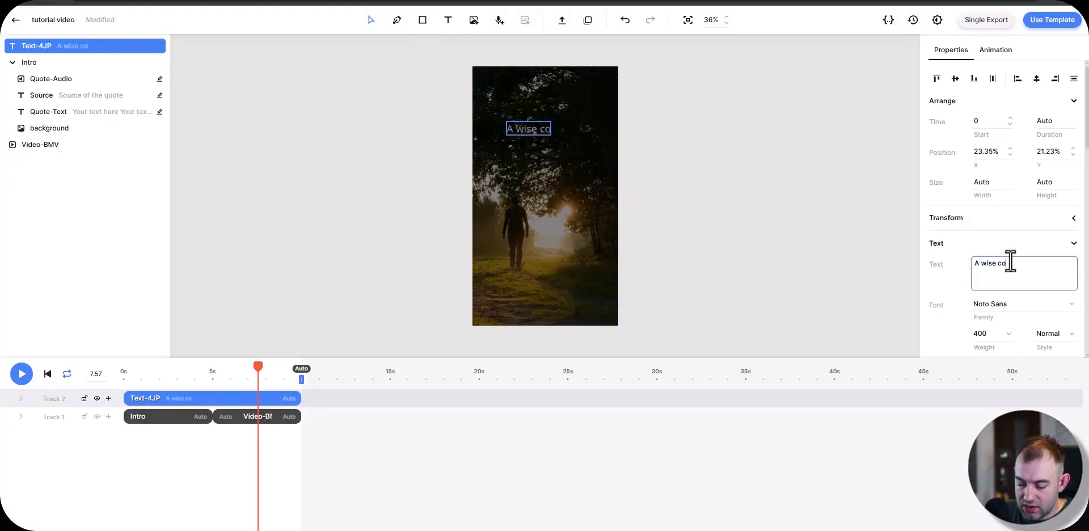
text(mment example)
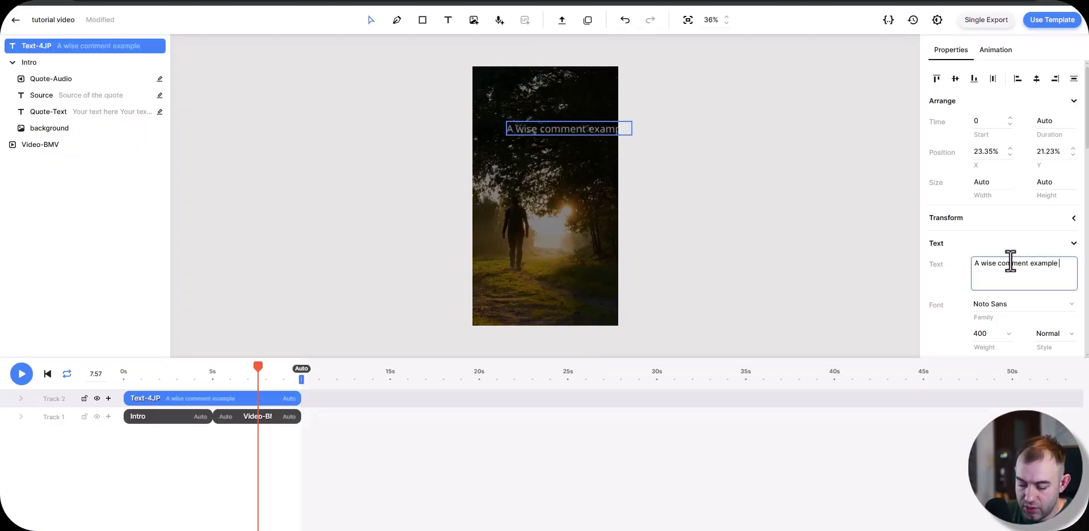
text( text here)
key(Return)
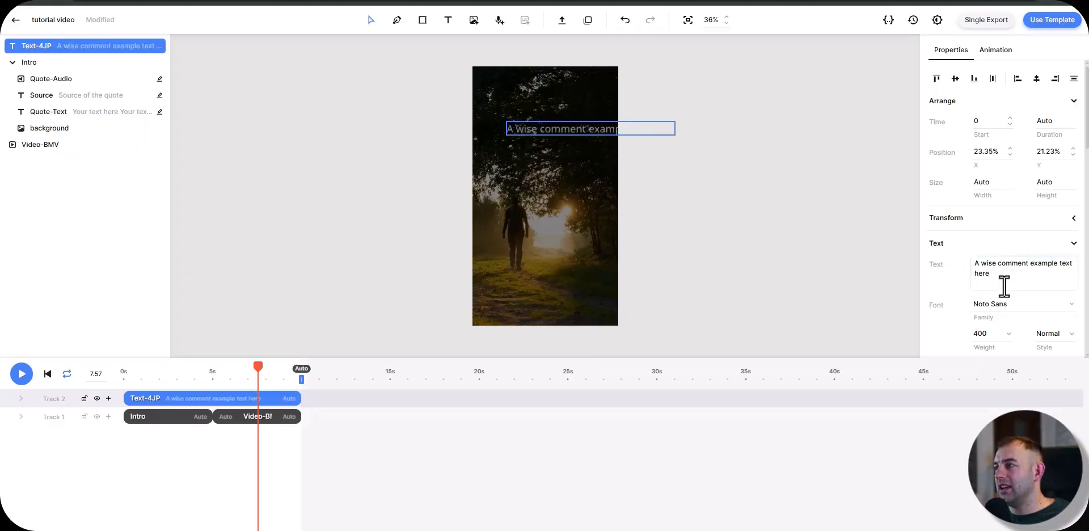
mouse_move(1005, 282)
mouse_down()
mouse_move(949, 259)
mouse_move(1000, 273)
mouse_up()
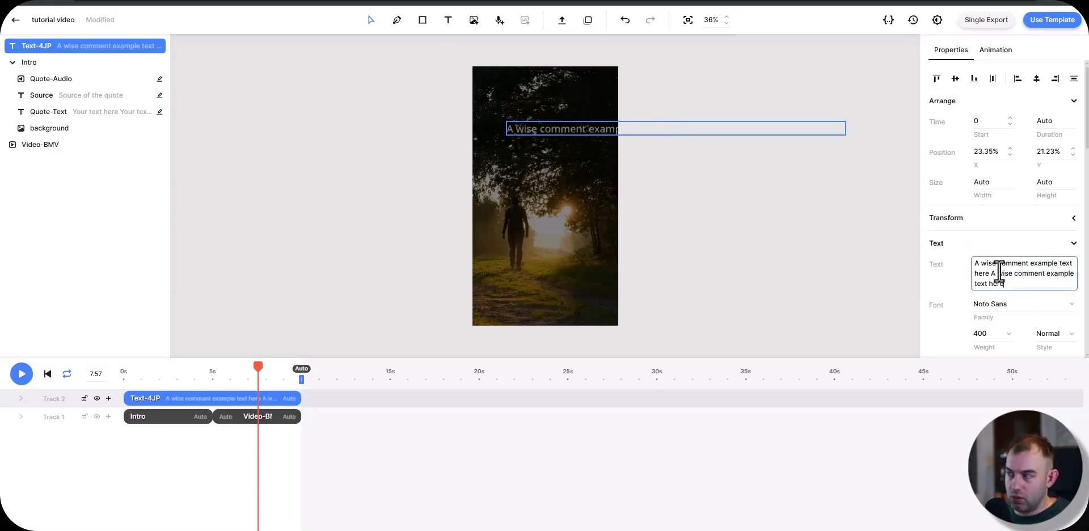
Step: Set the new text's fill to white (#ffffff) and center its alignment horizontally and vertically
scroll(955, 278, down, 5)
click(976, 318)
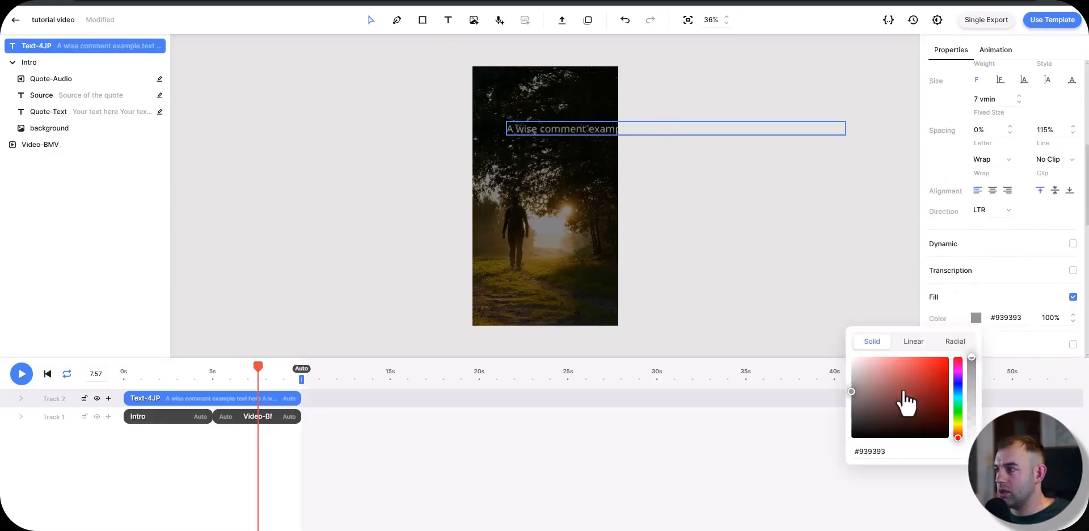
drag(904, 393, 818, 338)
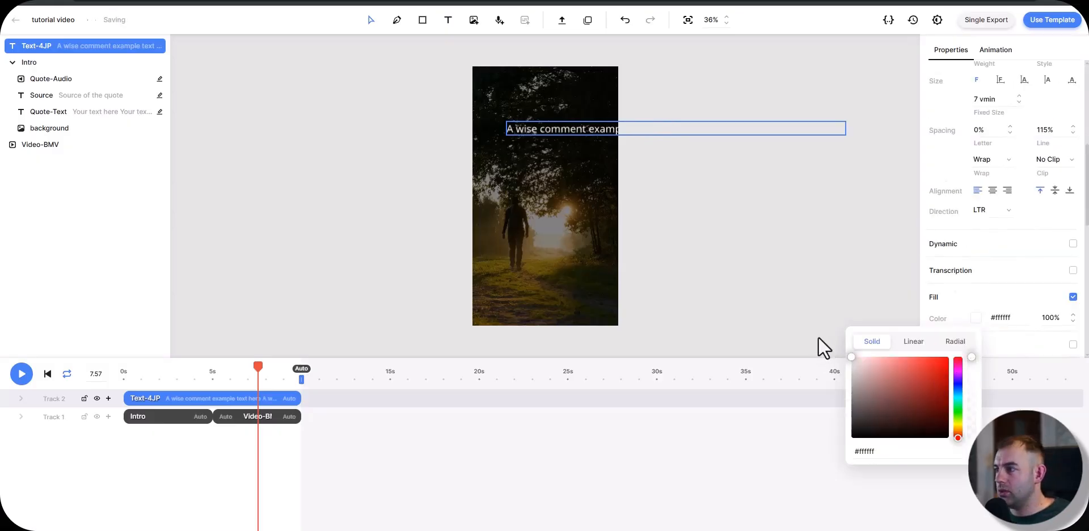
click(930, 234)
click(993, 191)
scroll(1049, 233, up, 1)
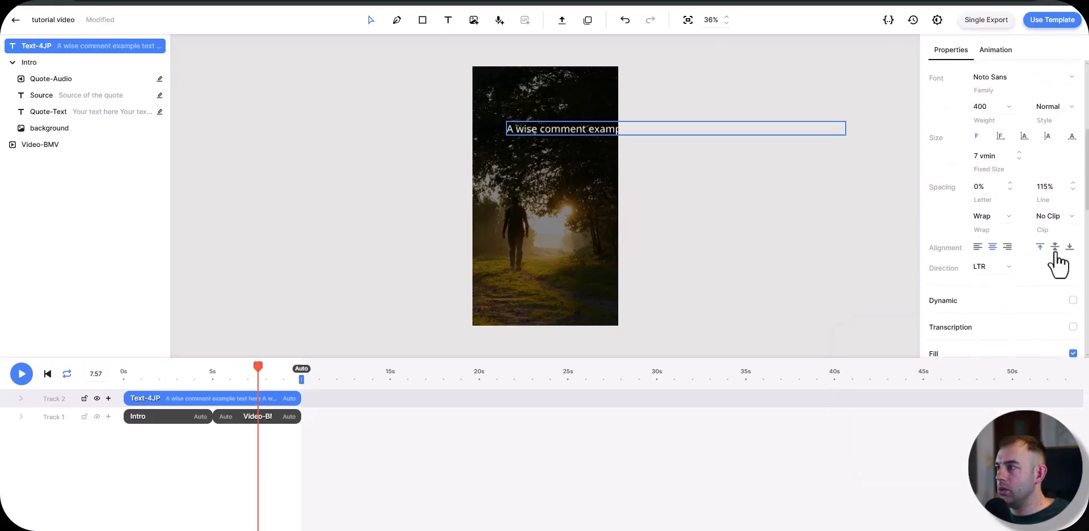
click(1055, 250)
Step: Fit the text automatically into a centered box about 58% wide and 45% high, using the Odor Mean Chey font
scroll(965, 204, up, 1)
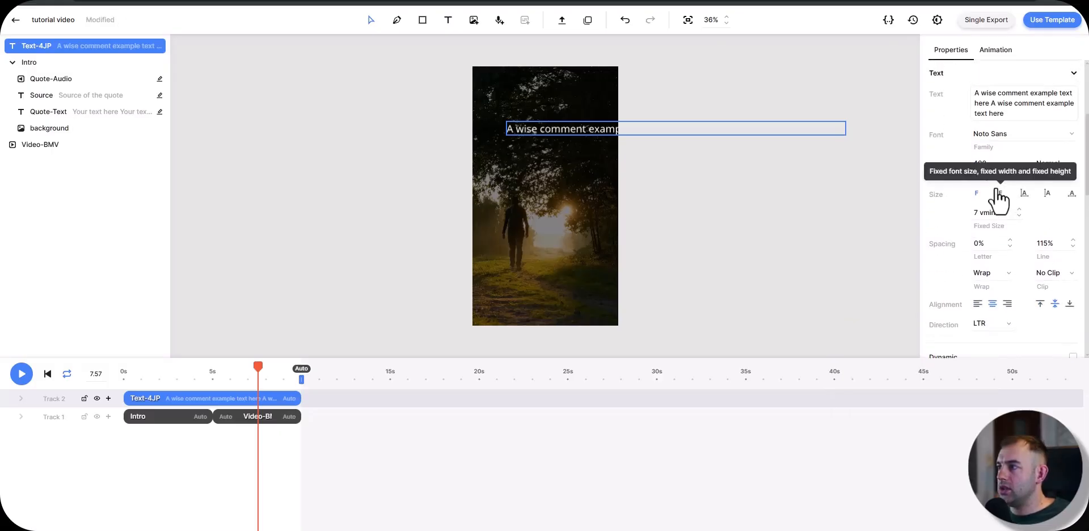
click(1025, 194)
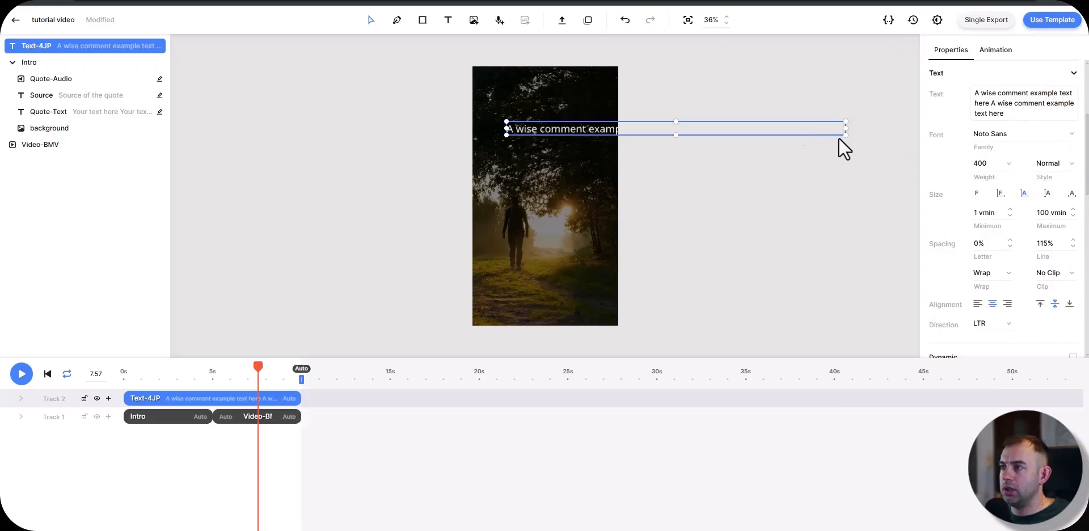
drag(845, 136, 554, 176)
scroll(959, 227, down, 6)
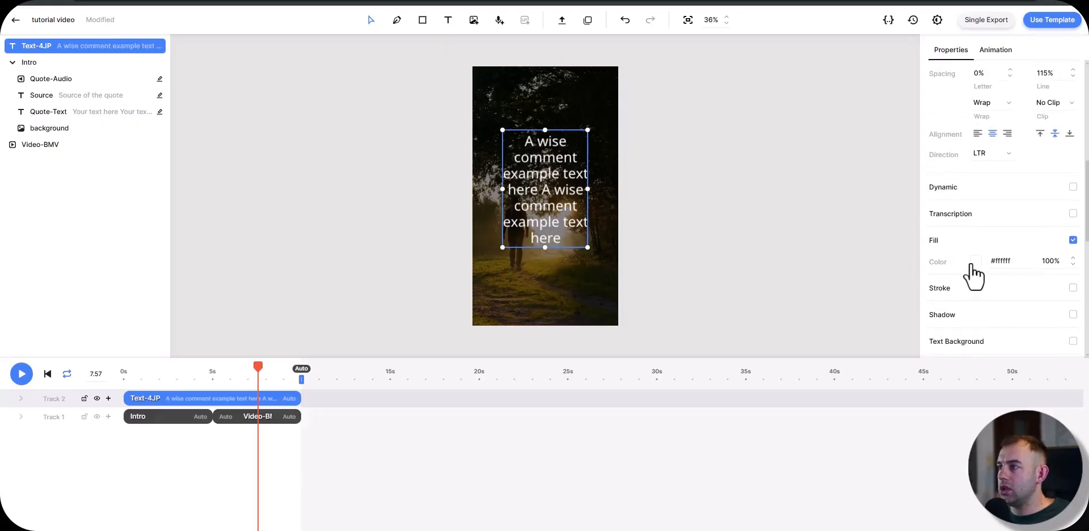
scroll(1031, 294, up, 7)
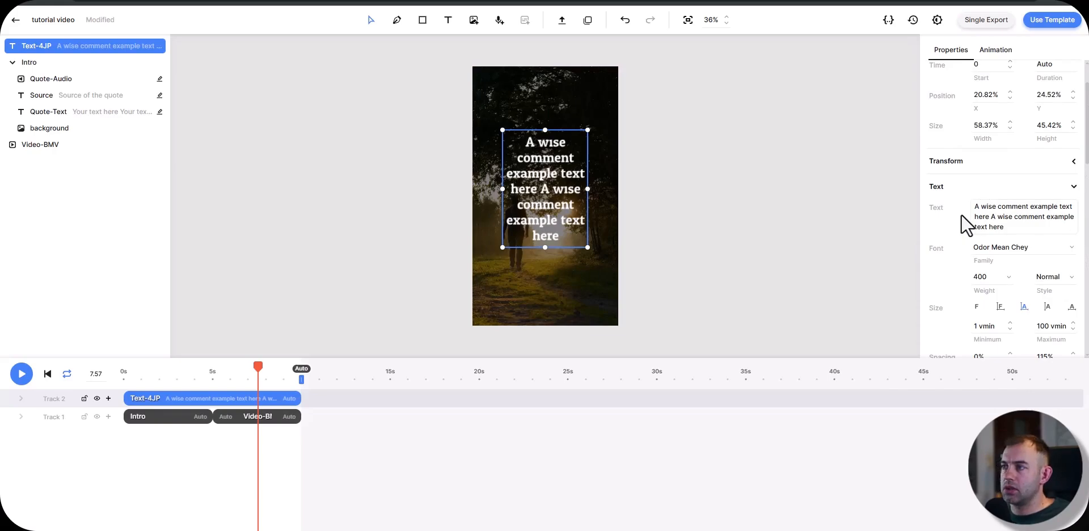
scroll(953, 233, up, 1)
Step: Make the wise comment text dynamic and give it the "Appear line by line" enter animation
scroll(951, 258, down, 5)
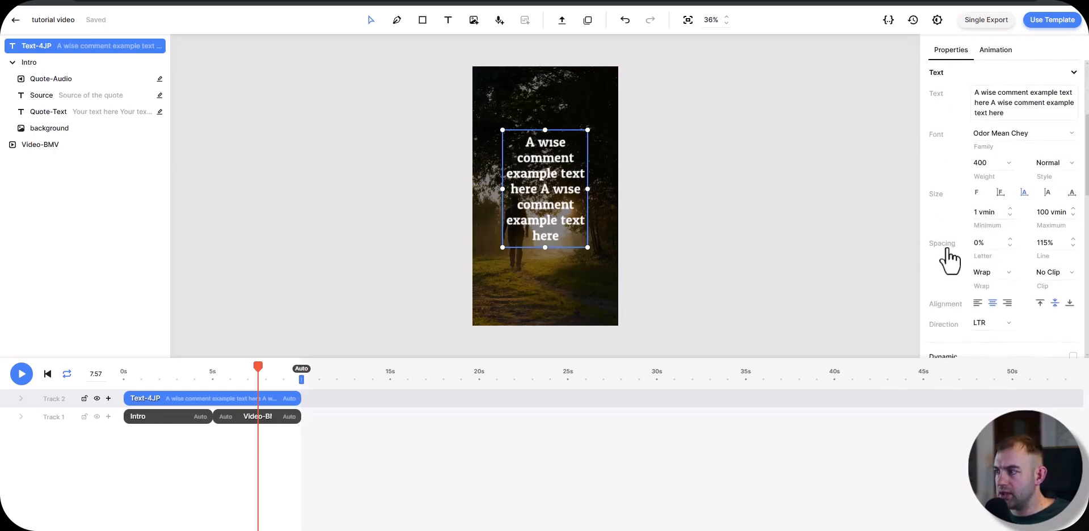
scroll(948, 202, up, 5)
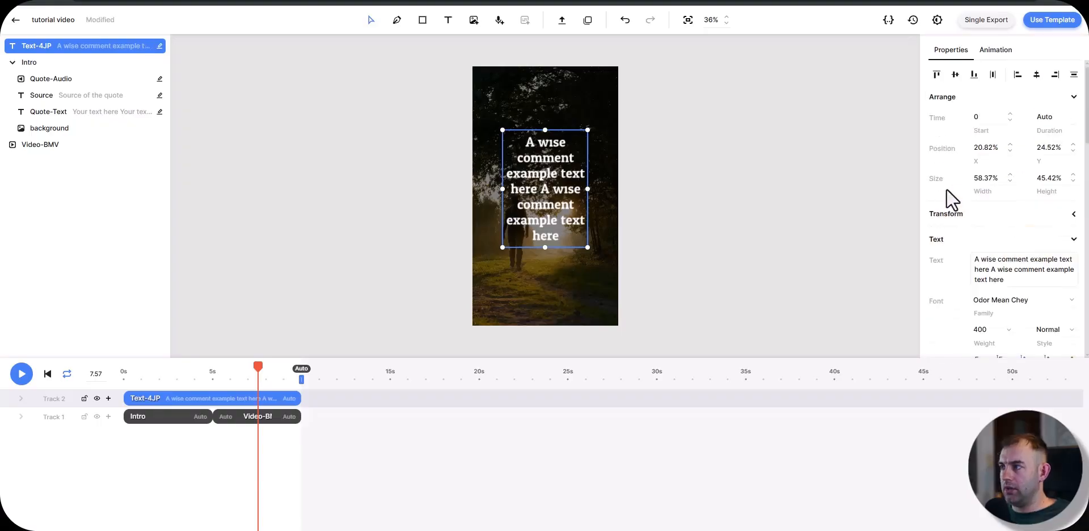
click(994, 50)
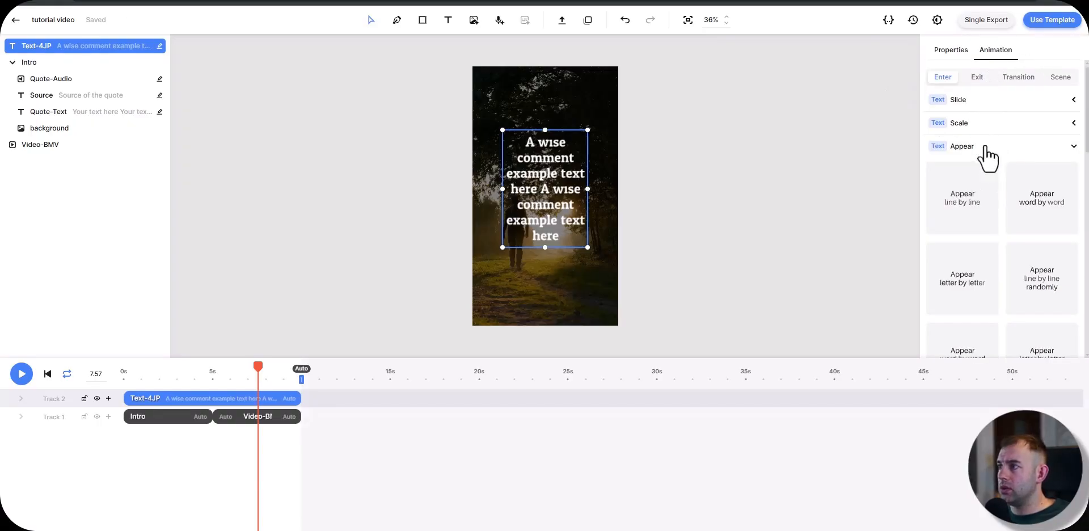
click(972, 205)
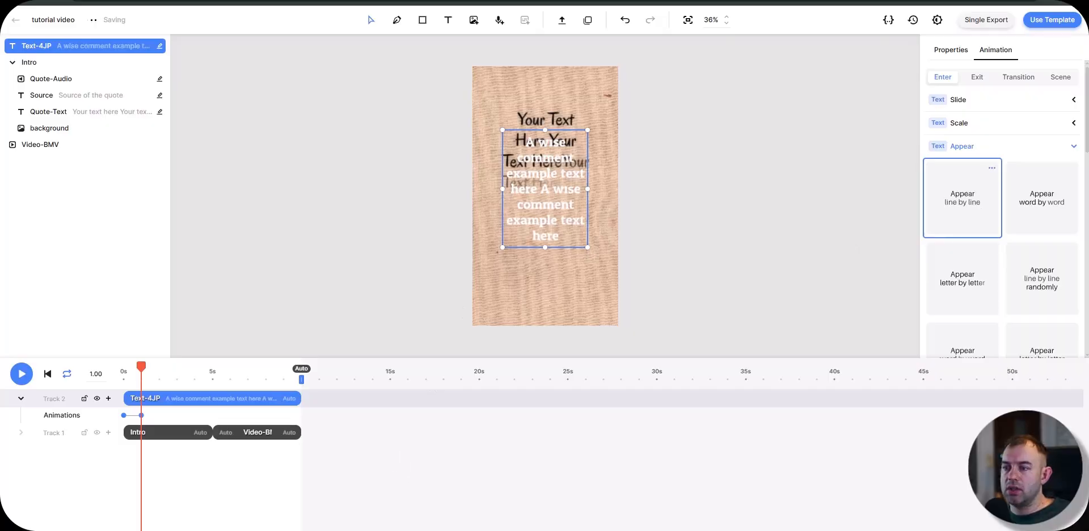
Step: Group the comment text and the walking video into one composition and place it directly after Intro on Track 1
click(258, 437)
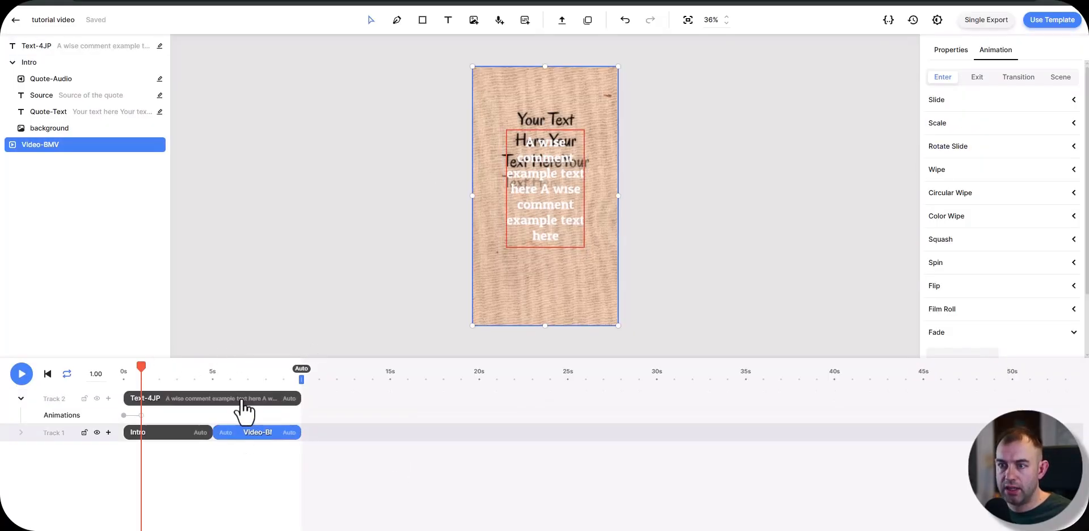
right_click(209, 401)
click(224, 387)
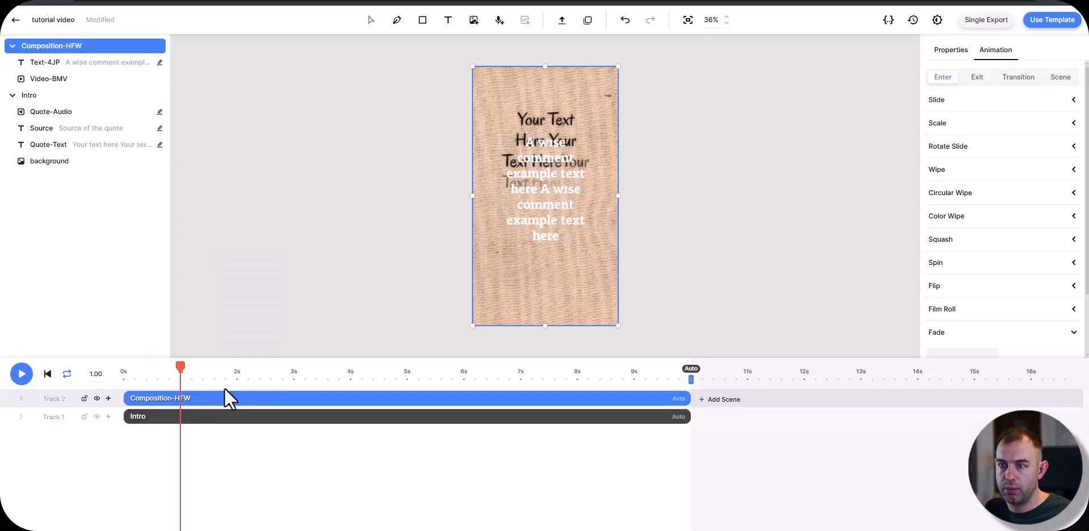
drag(178, 397, 715, 419)
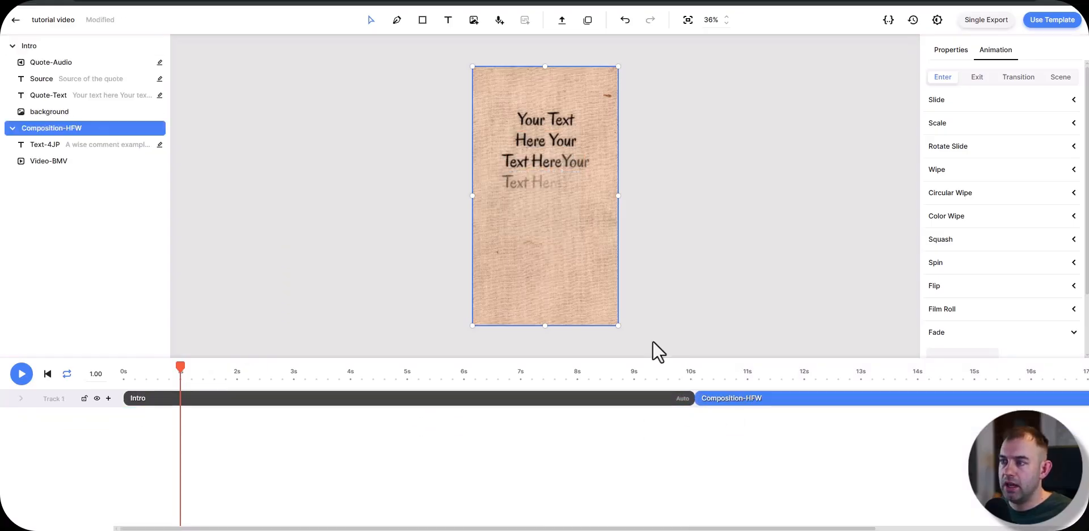
Step: Rename the new composition Middle
right_click(57, 128)
click(67, 136)
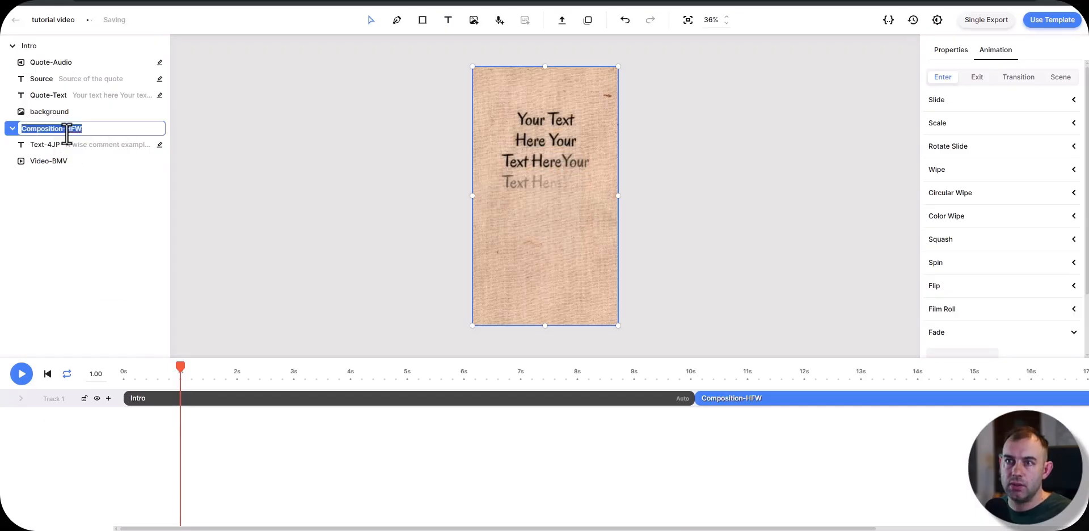
text(Middle)
key(Return)
Step: Rename the text element inside Middle as Comment and the walking video as Background-Video
click(55, 145)
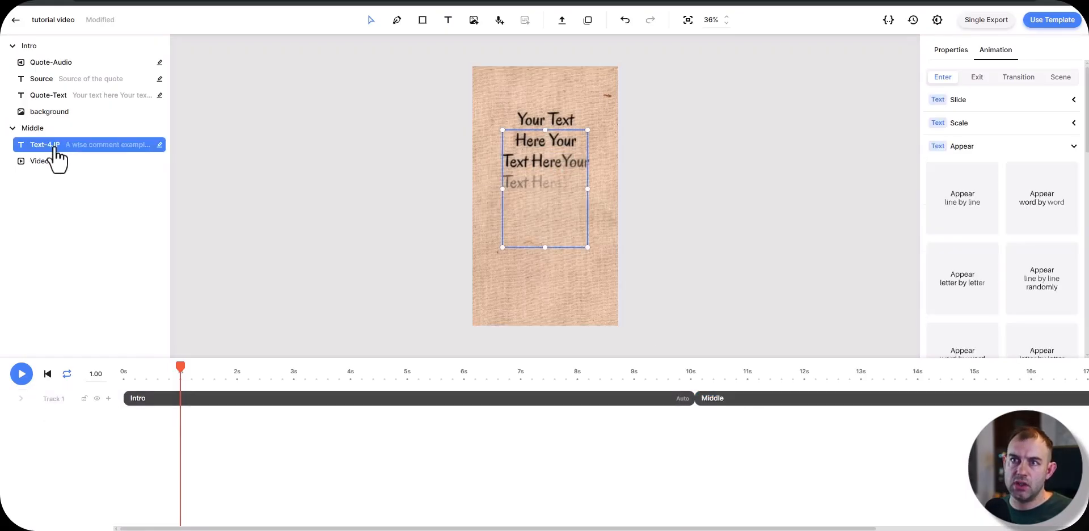
right_click(56, 145)
click(68, 155)
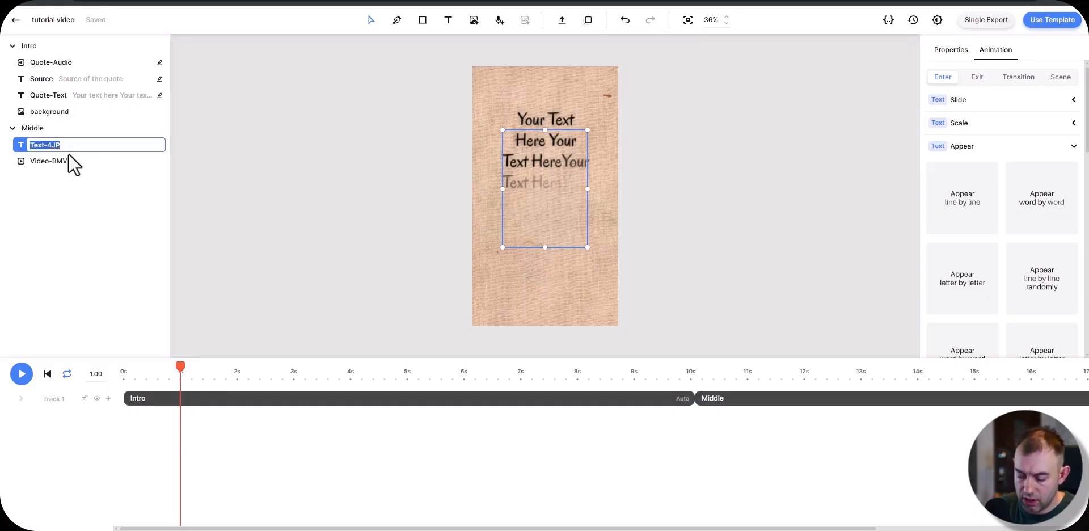
text(Comment)
key(Return)
click(48, 162)
right_click(48, 162)
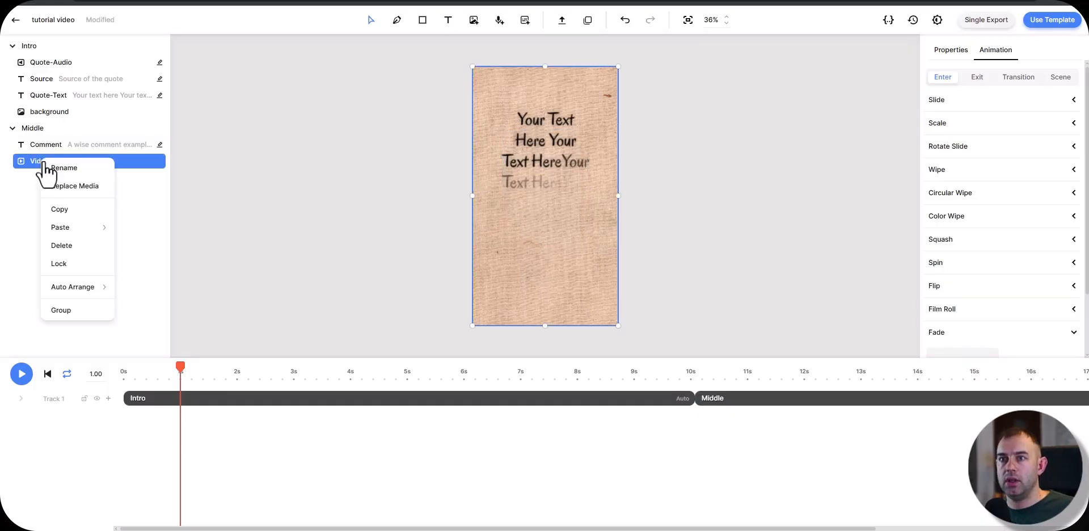
click(49, 168)
text(Background-Video)
key(Return)
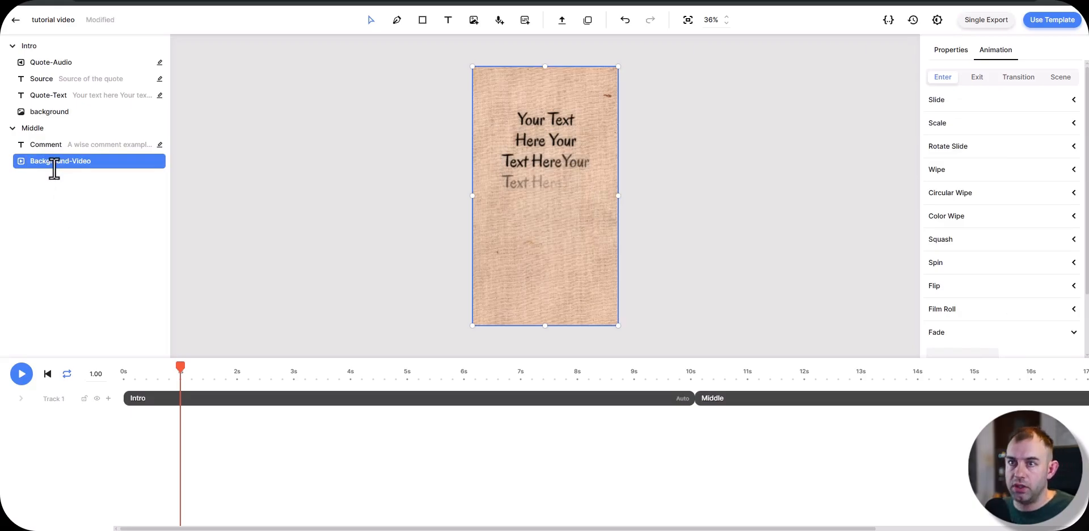
Step: Extend the Comment element's name to Comment---Text
right_click(79, 146)
click(80, 153)
click(79, 147)
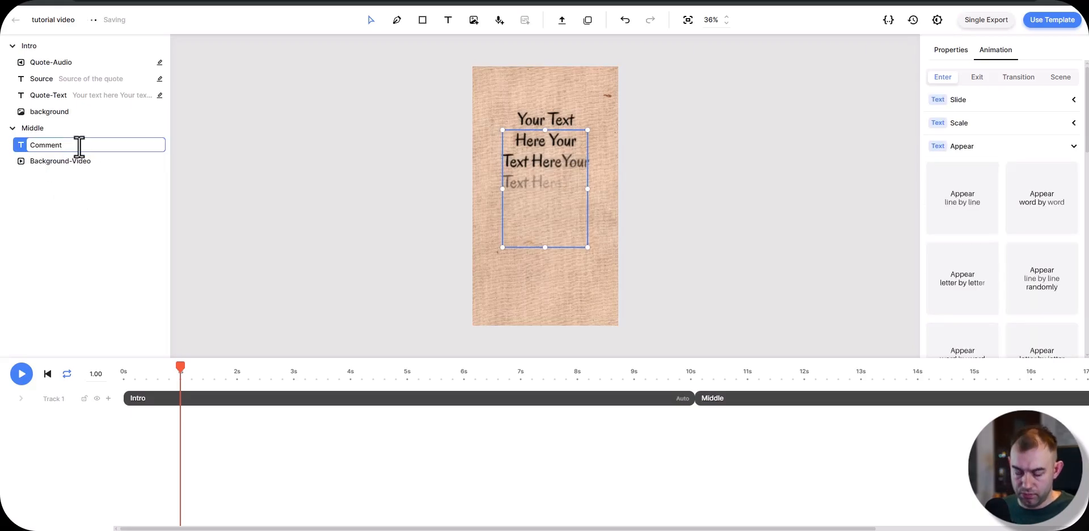
text(- Text)
key(Return)
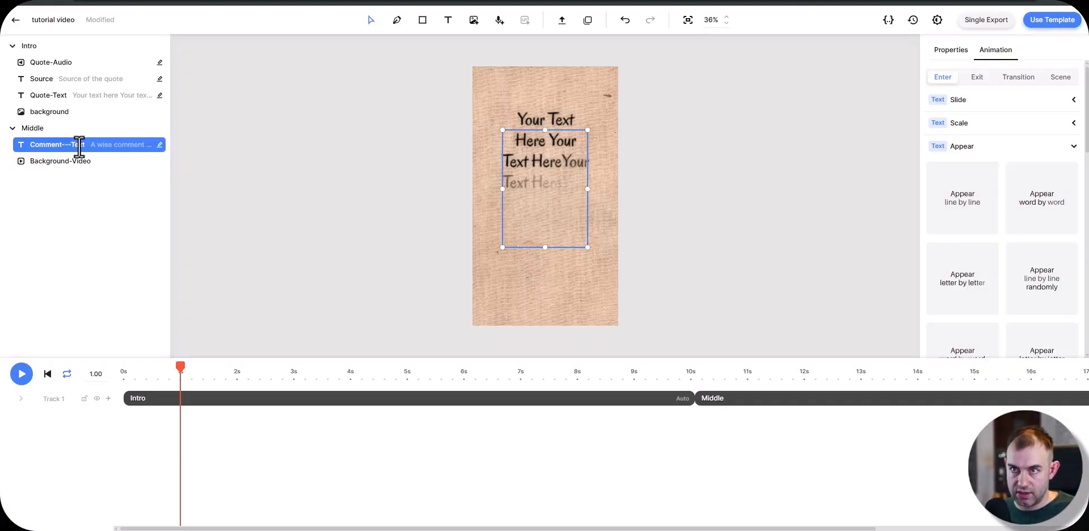
Step: Open the Middle composition and set the Background-Video's start time to 0
click(763, 371)
click(776, 403)
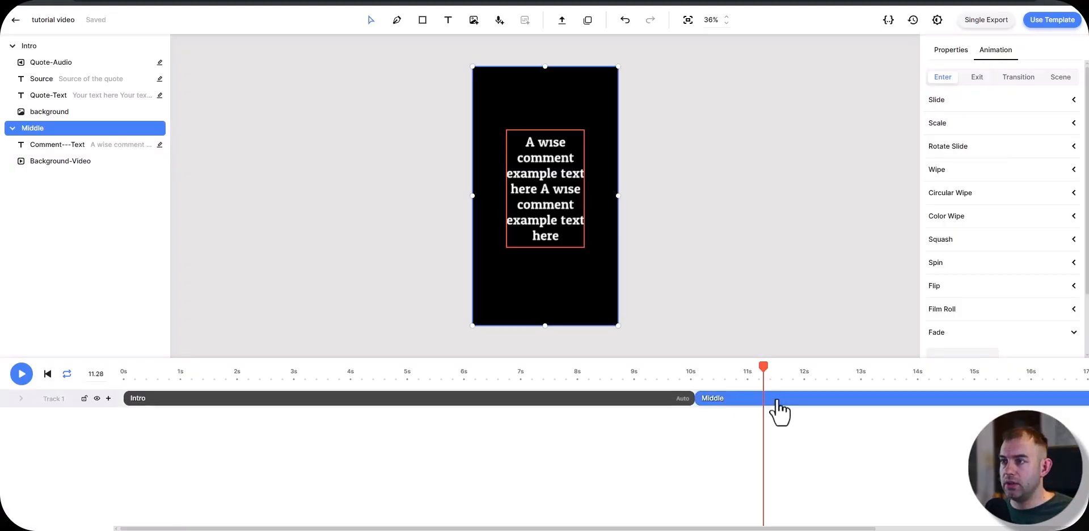
double_click(775, 401)
click(478, 436)
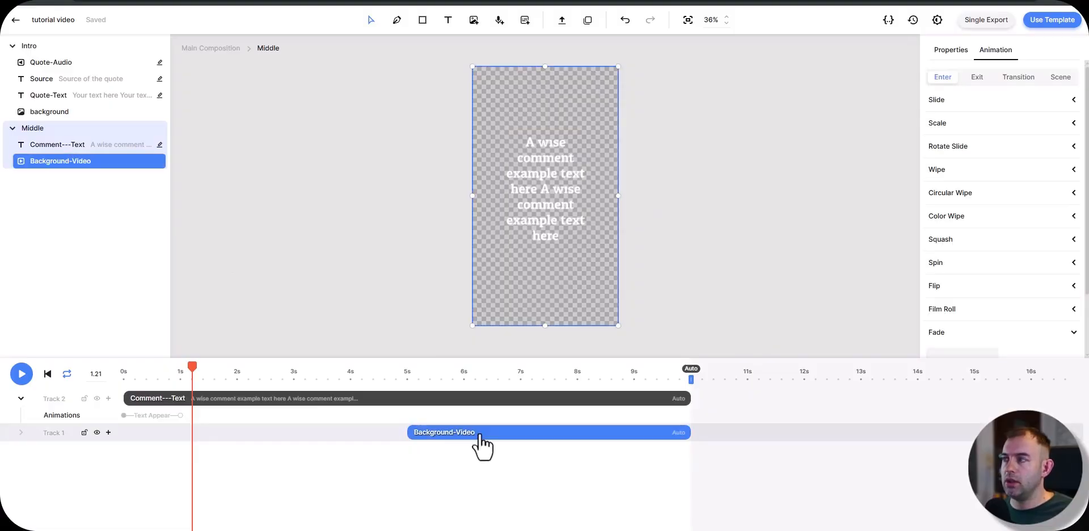
click(951, 50)
click(986, 118)
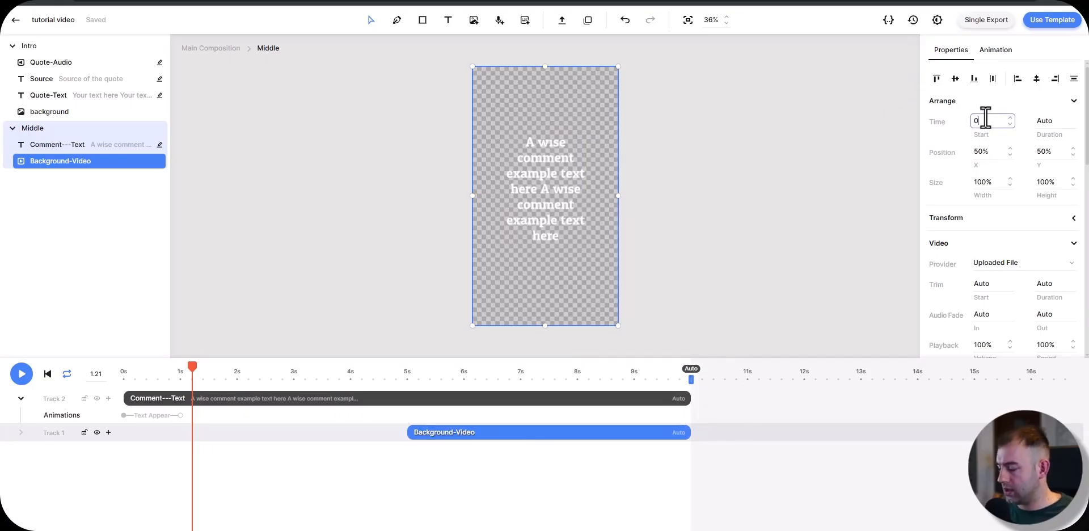
text(0)
key(Return)
click(295, 445)
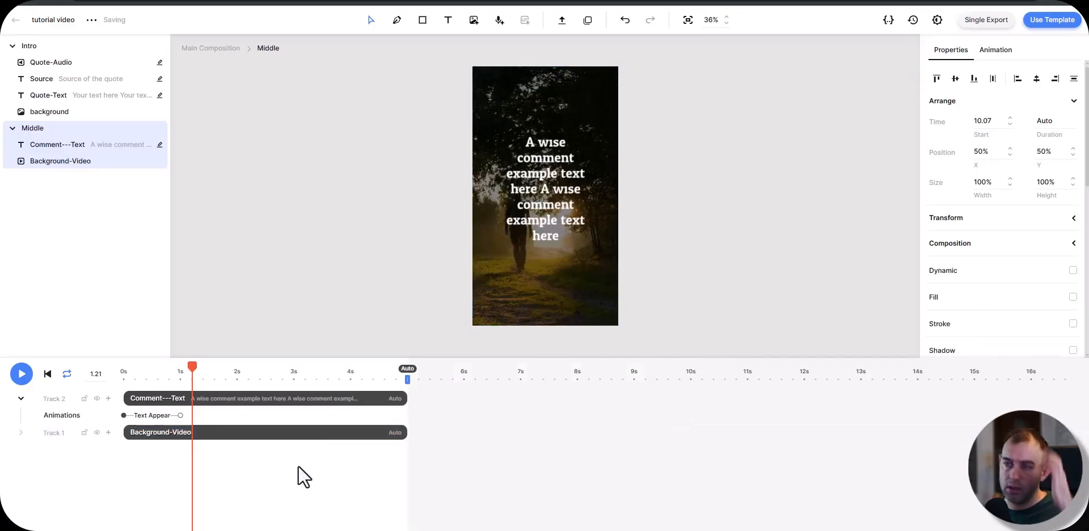
Step: Add an AI voiceover element to Middle and change its audio provider to URL, leaving the address empty
click(499, 23)
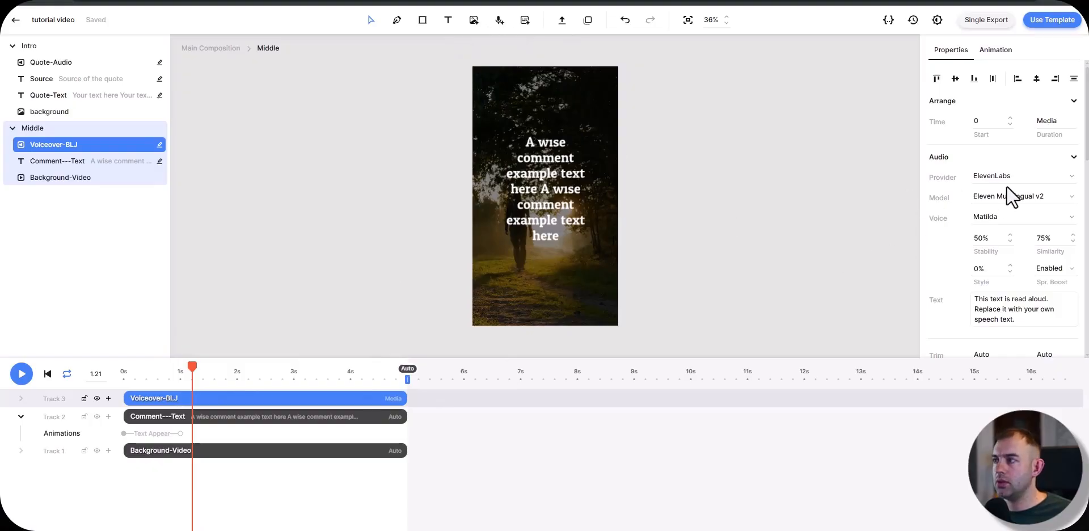
click(1021, 177)
click(1016, 241)
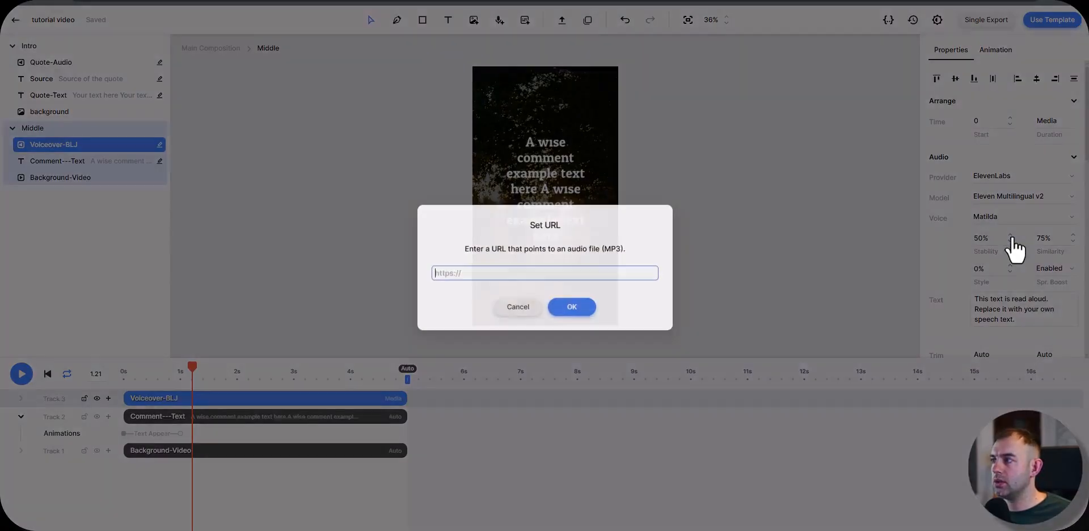
click(572, 307)
scroll(965, 221, down, 3)
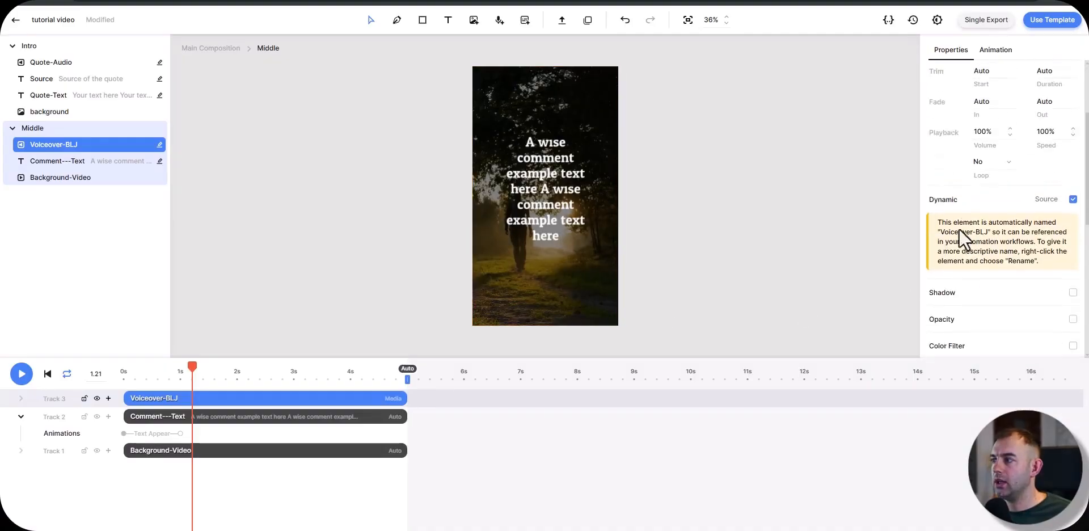
scroll(993, 227, up, 1)
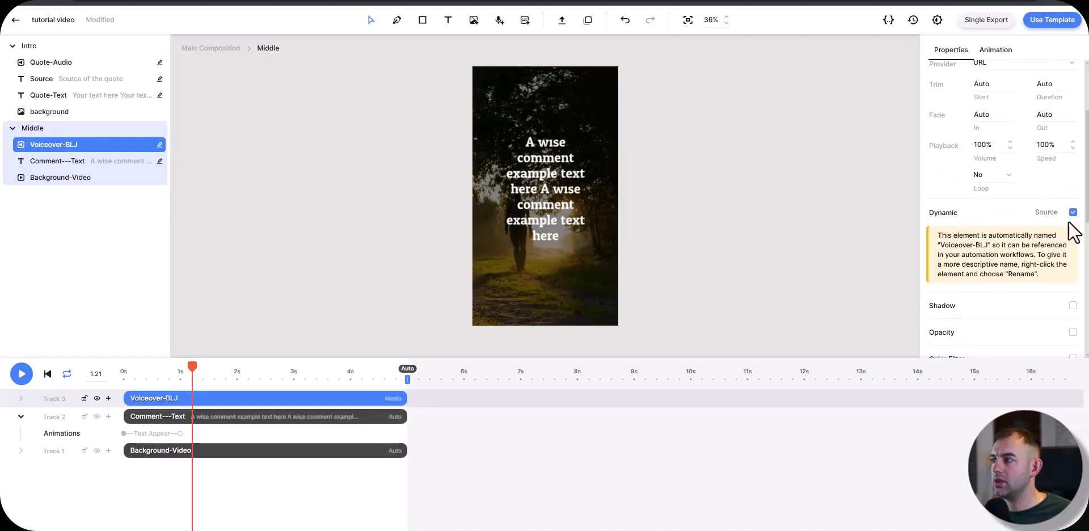
Step: Rename the voiceover element in Middle as Comment-Audio
right_click(43, 146)
click(65, 161)
text(Commen)
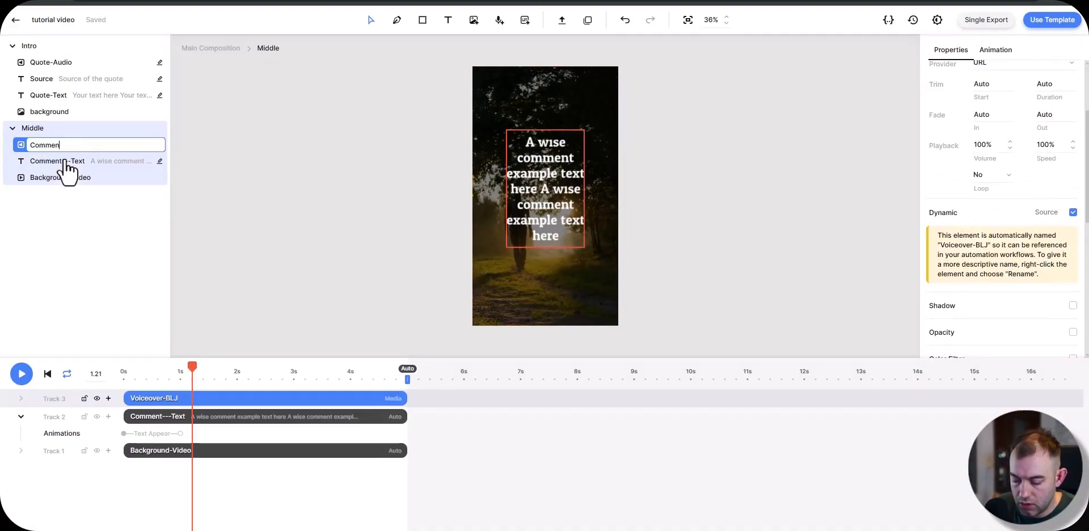
text(t Audio)
key(Return)
Step: Preview the Middle scene and examine the durations of its comment text, background video and audio through to the scene's end
key(space)
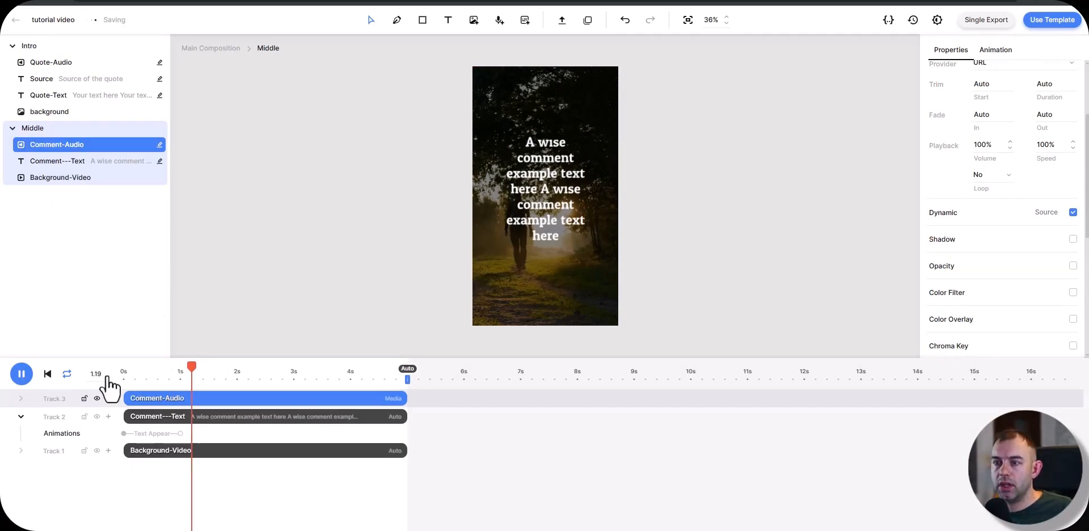
key(space)
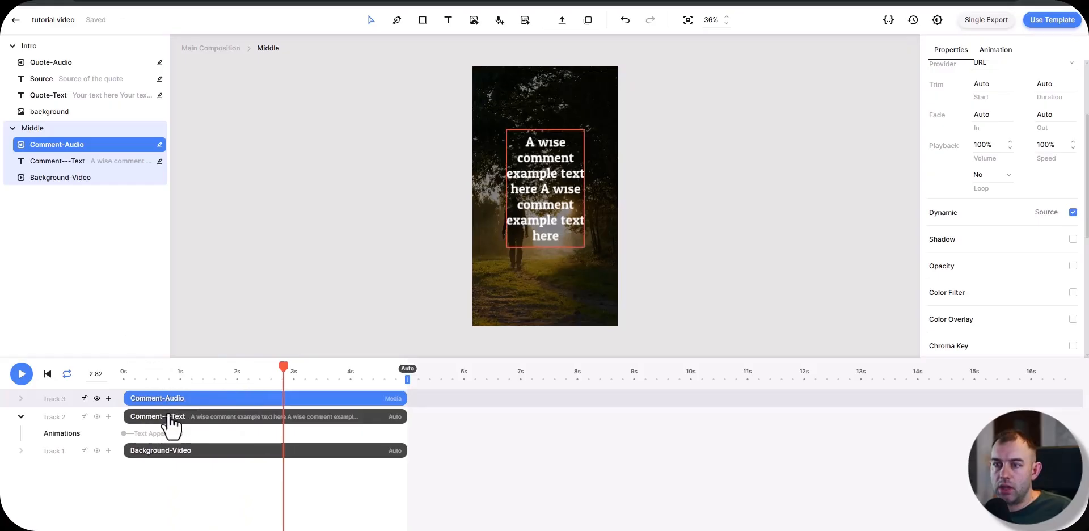
click(178, 418)
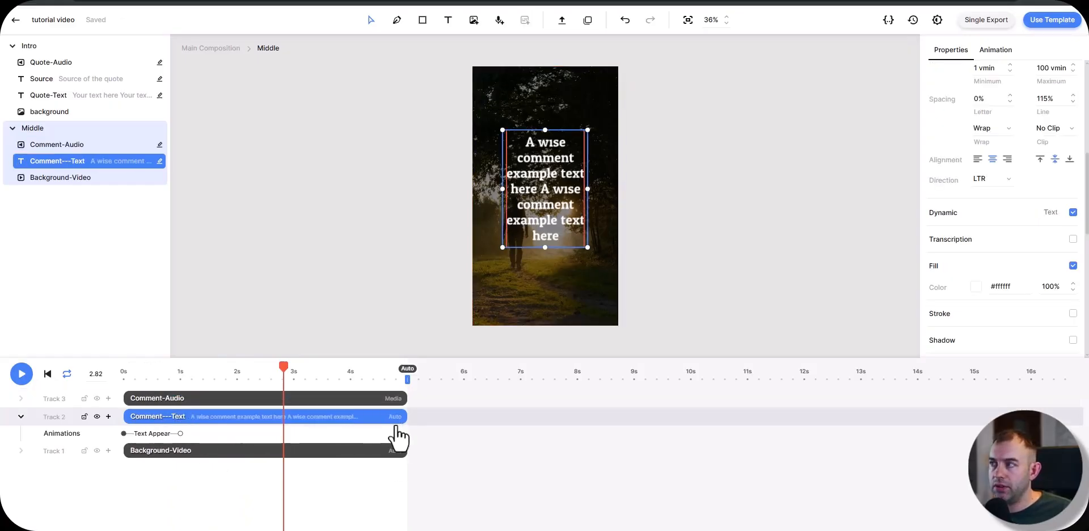
scroll(999, 238, up, 5)
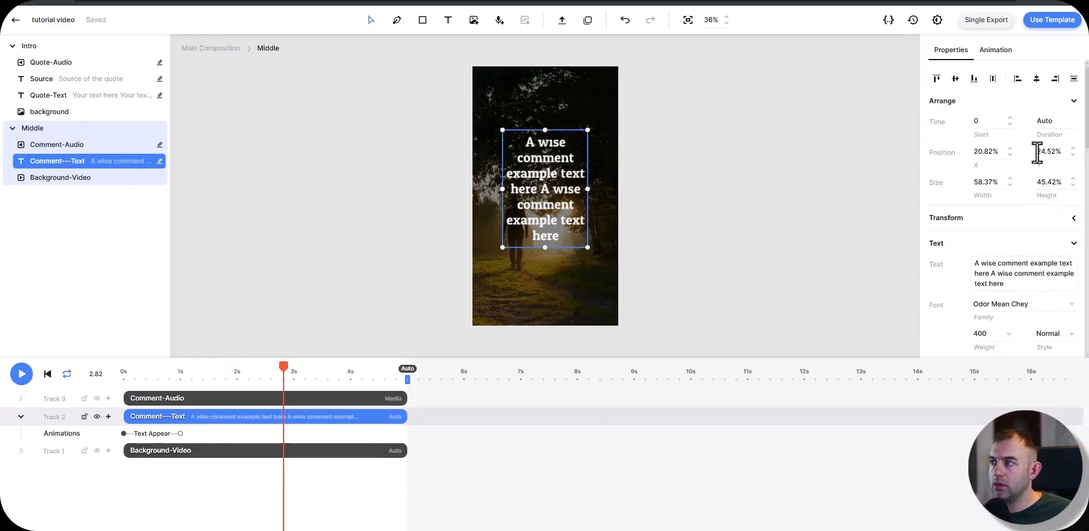
click(213, 451)
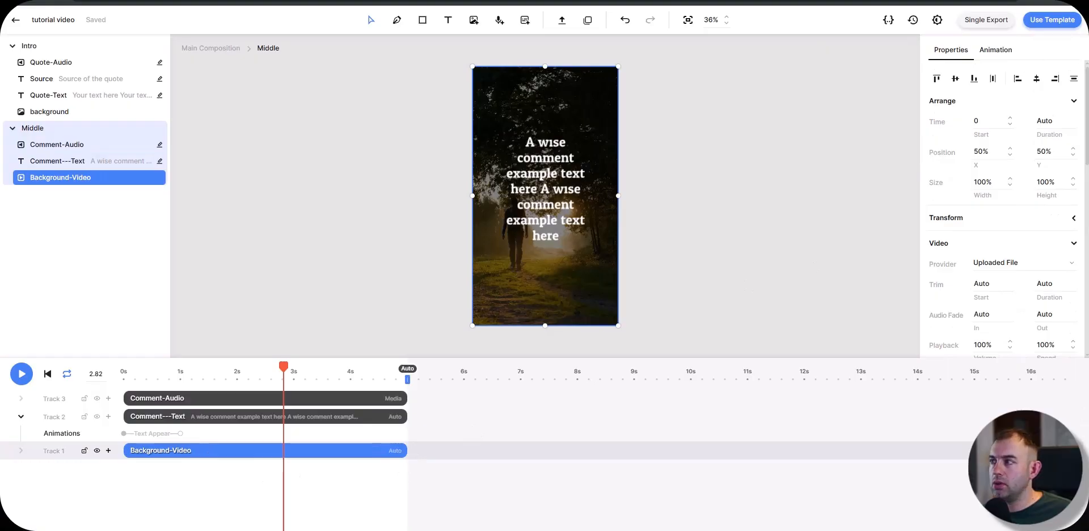
drag(367, 499, 322, 410)
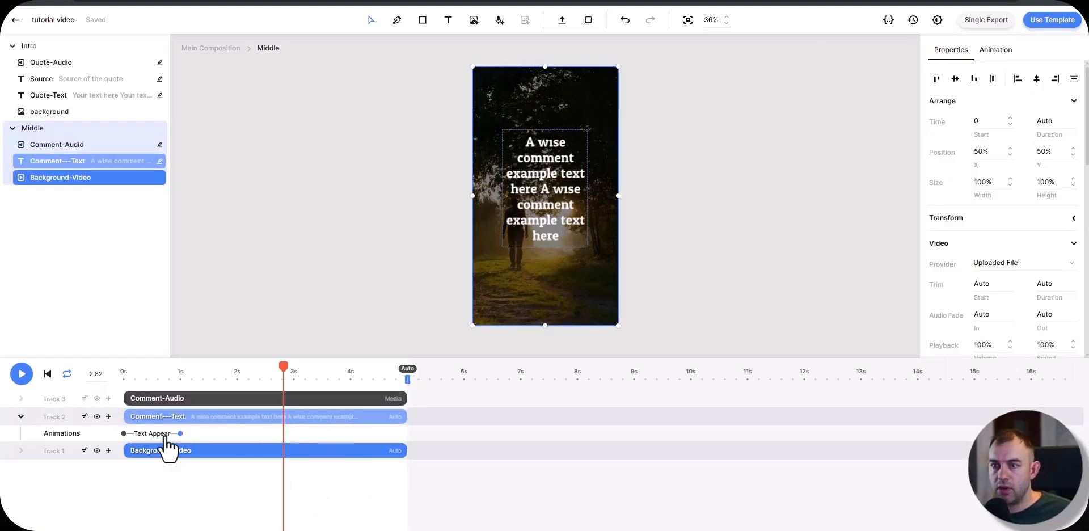
click(165, 398)
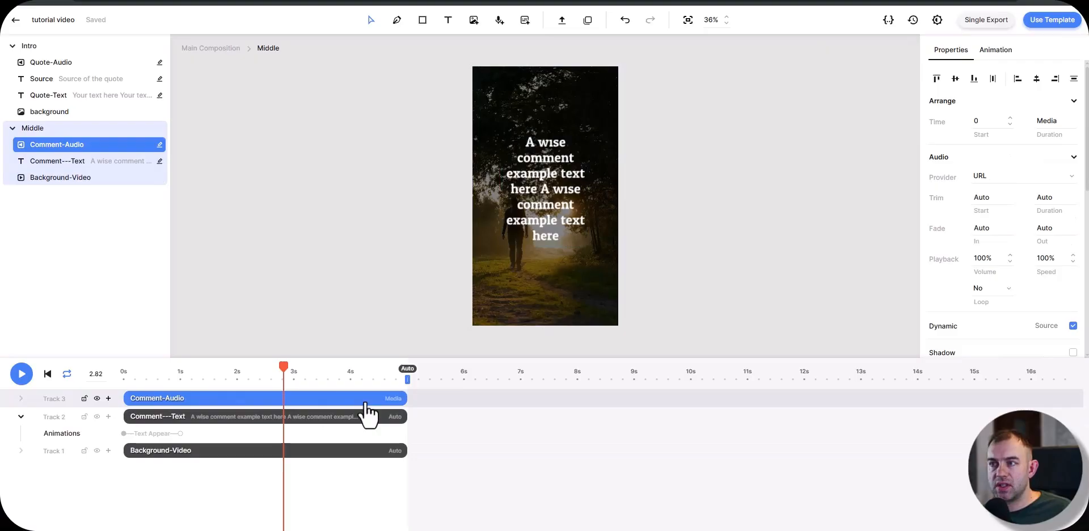
drag(131, 375, 349, 369)
click(411, 372)
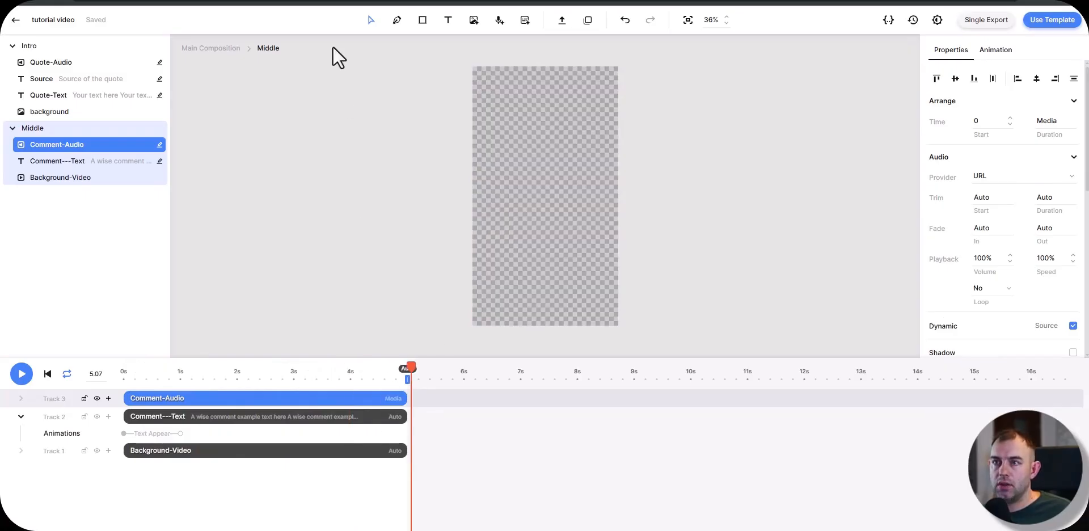
Step: Return to the main composition, scrub across both scenes, and inspect the durations of the Intro's text, background and audio elements
click(207, 49)
drag(940, 374, 1030, 371)
drag(800, 366, 561, 366)
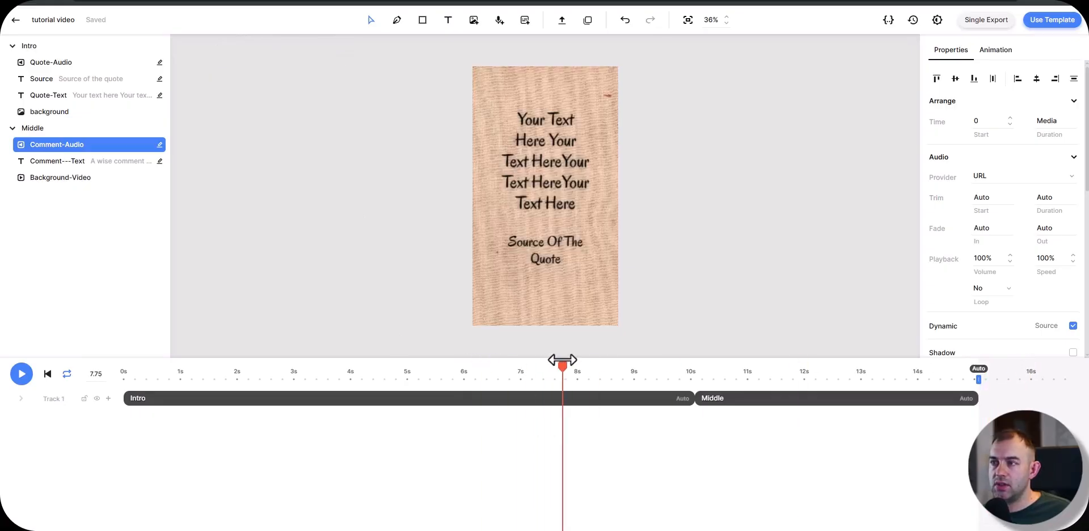
double_click(596, 406)
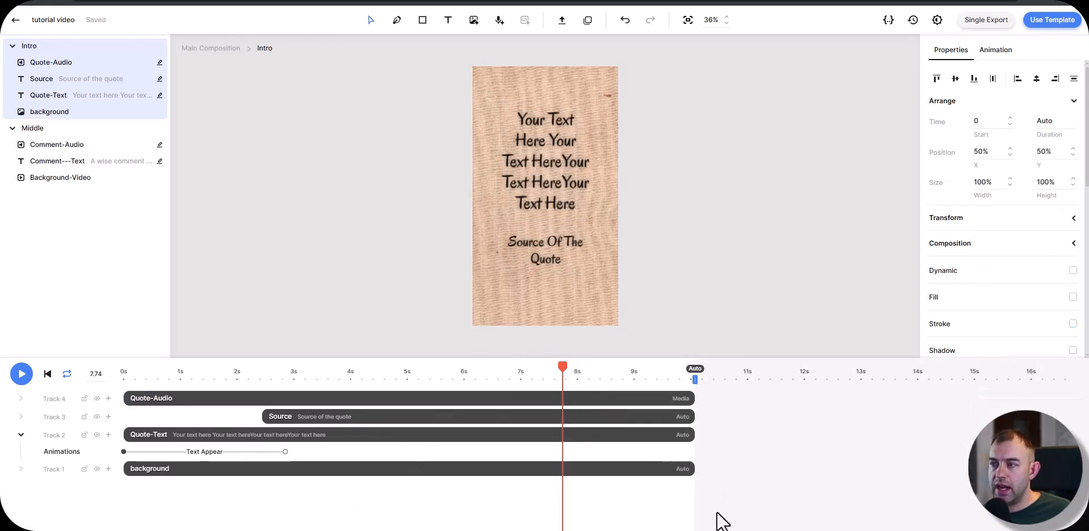
drag(709, 506, 649, 414)
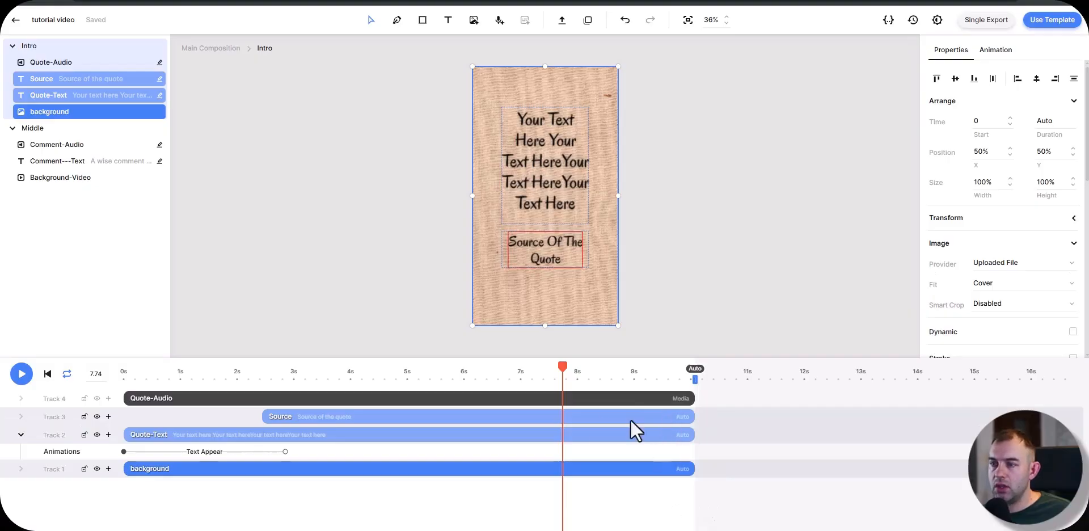
click(614, 400)
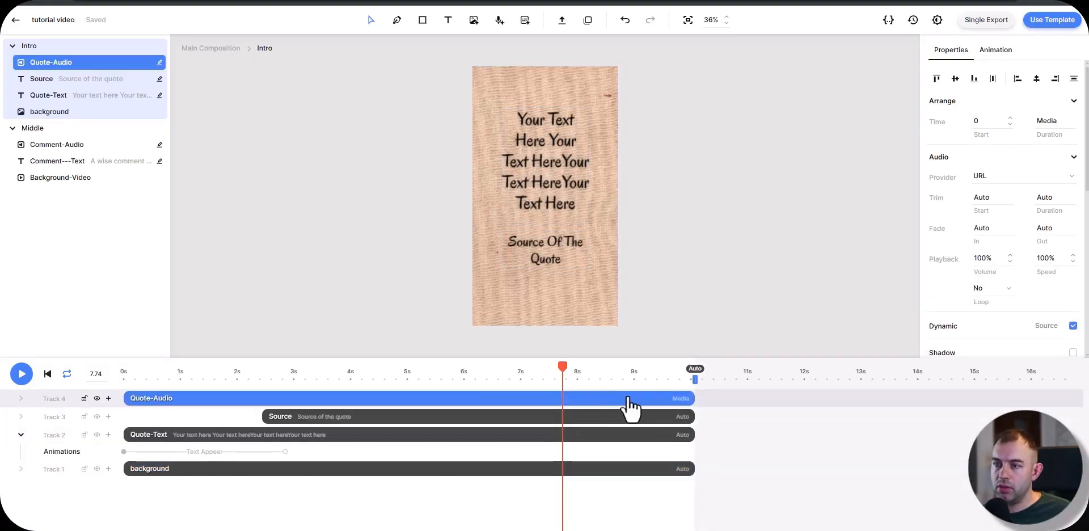
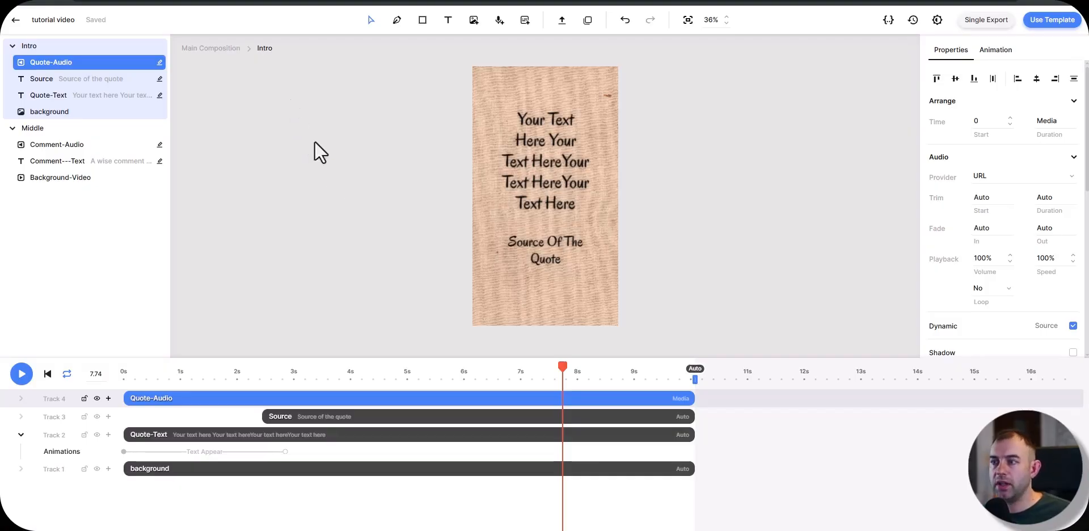
Step: Leave the Intro scene and return to the main composition
drag(177, 375, 117, 371)
click(211, 49)
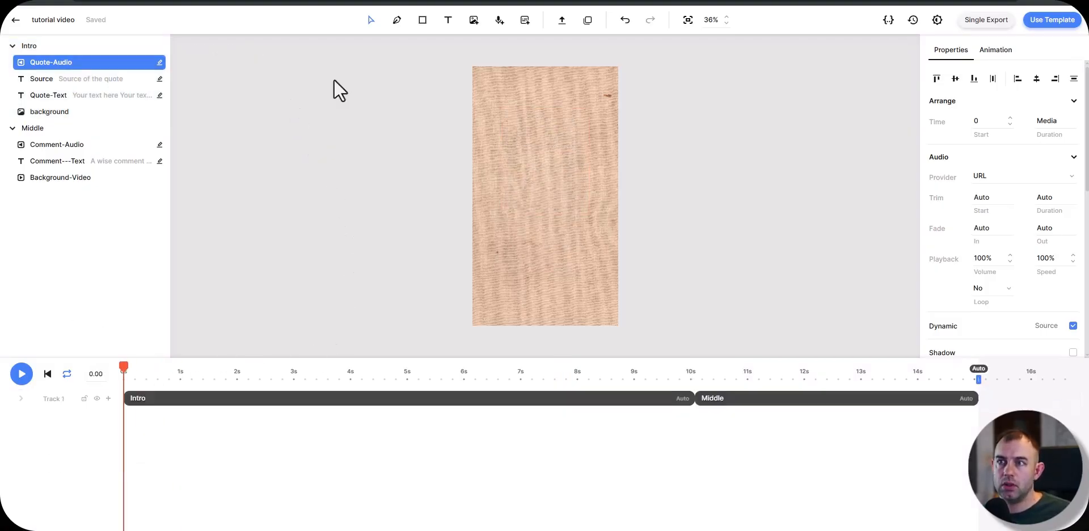
click(646, 439)
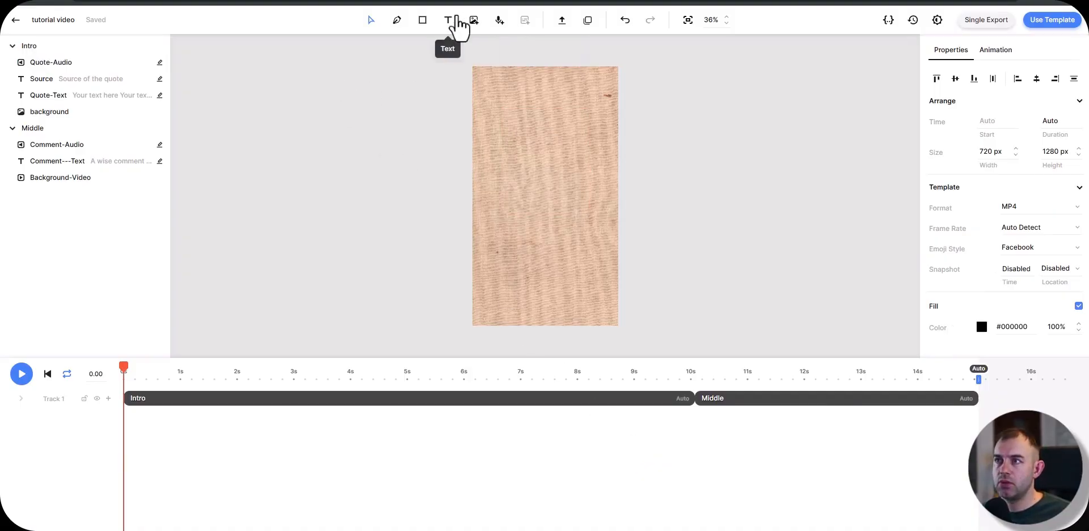
click(561, 20)
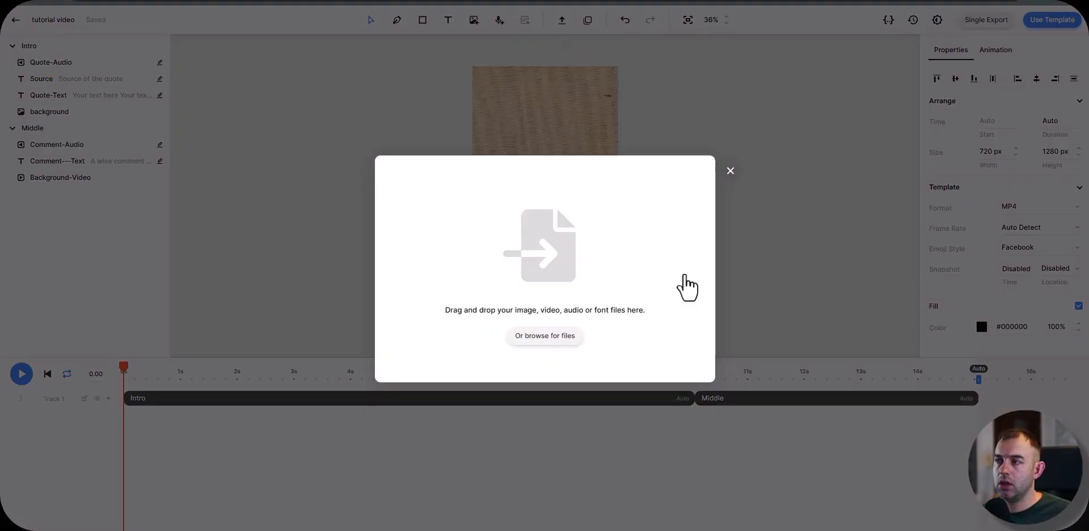
click(731, 170)
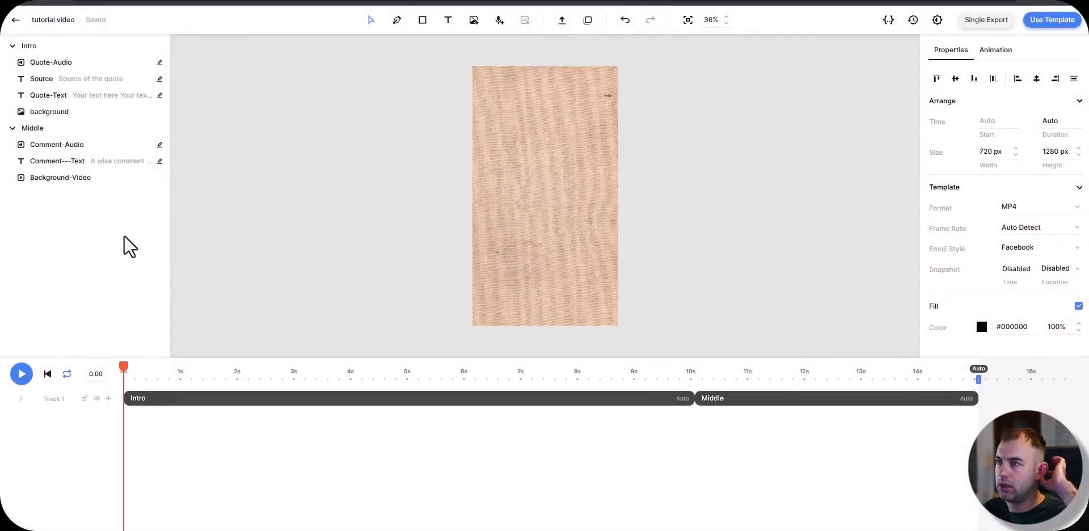
click(447, 20)
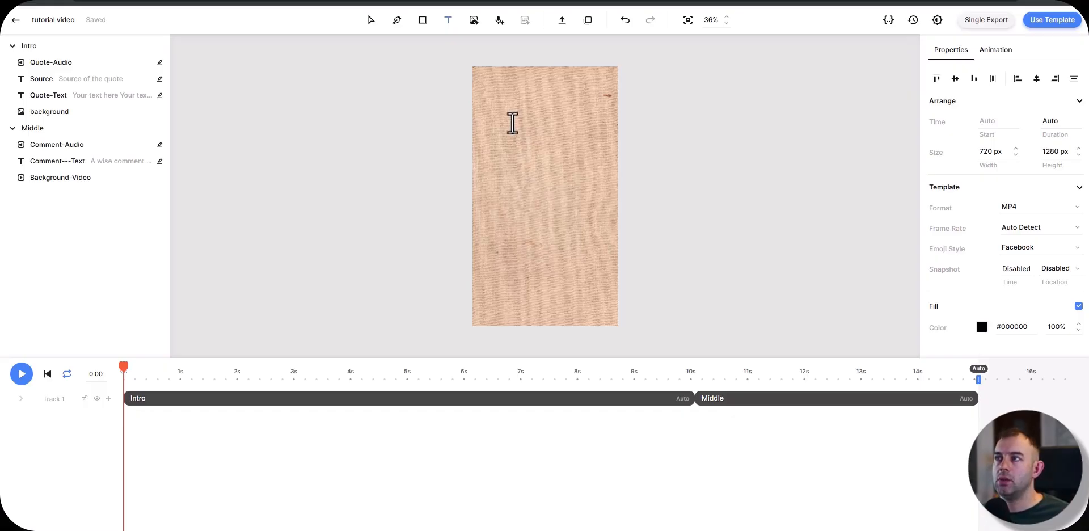
click(513, 123)
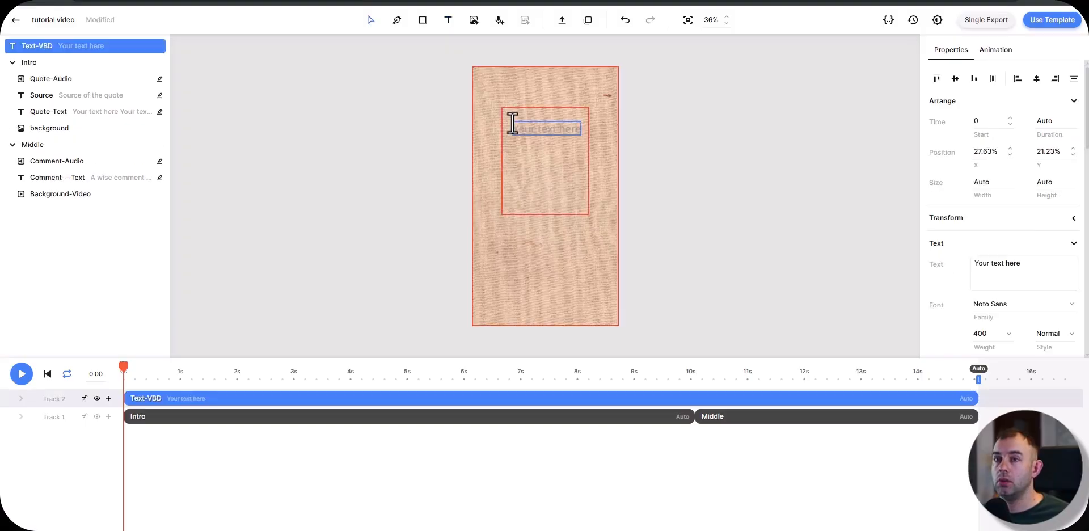
click(346, 408)
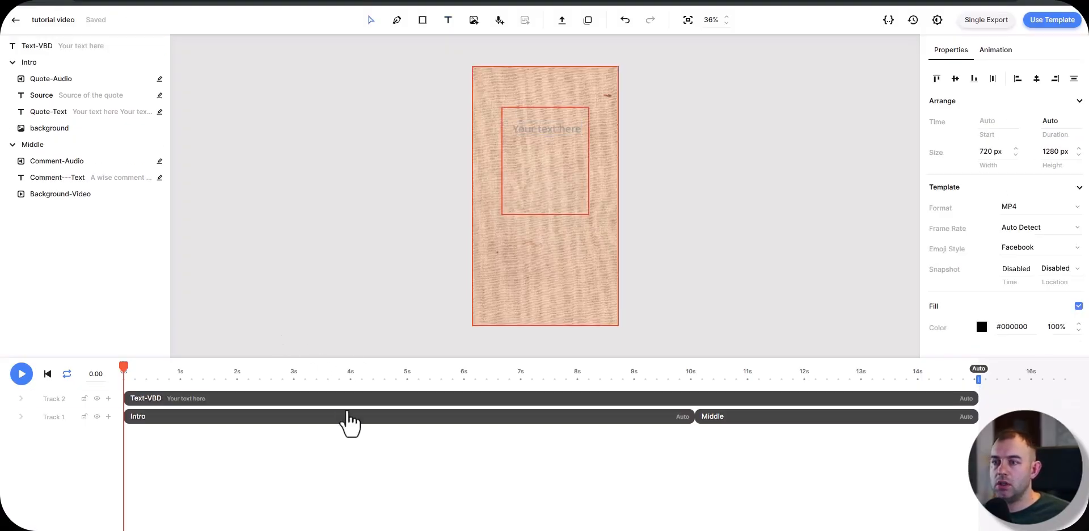
click(346, 404)
key(Delete)
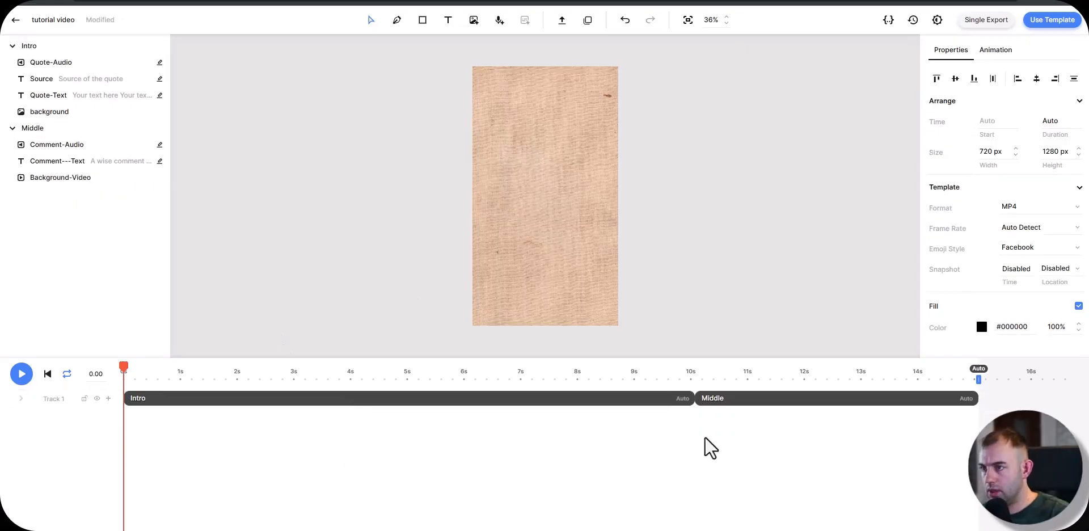
Step: Duplicate the Middle scene onto the end of the timeline and rename the copy as Outro
click(738, 403)
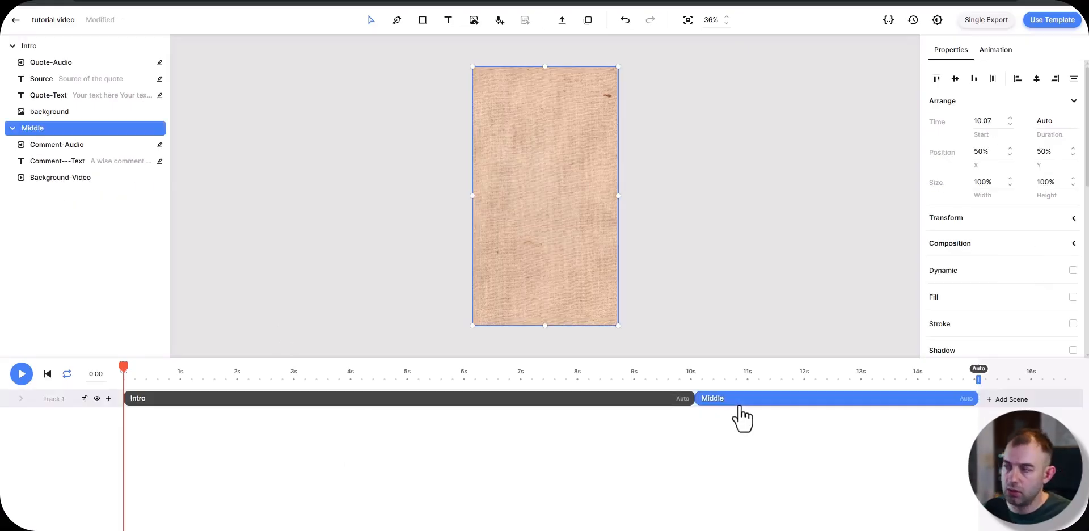
click(1005, 378)
key(ctrl+v)
drag(722, 401, 1005, 419)
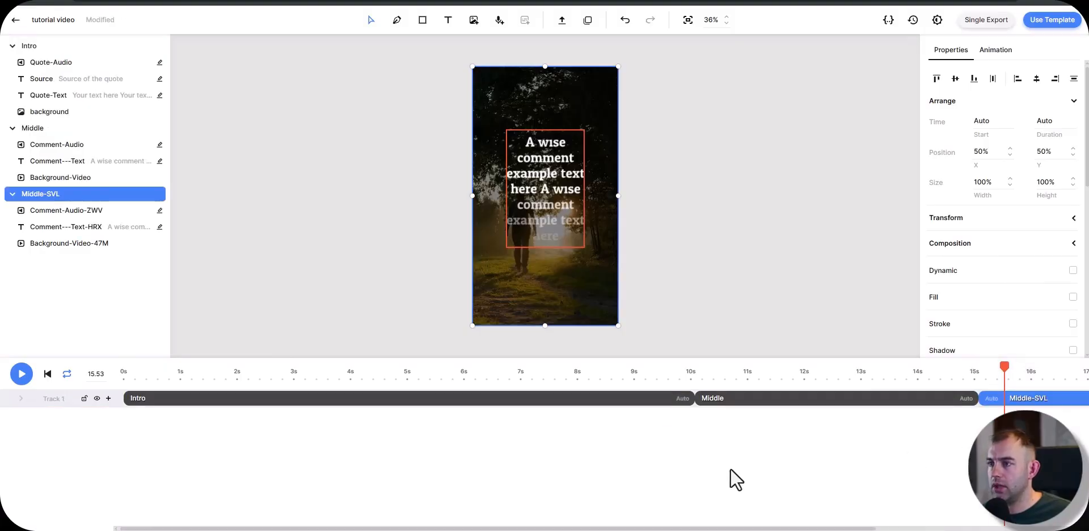
right_click(1023, 398)
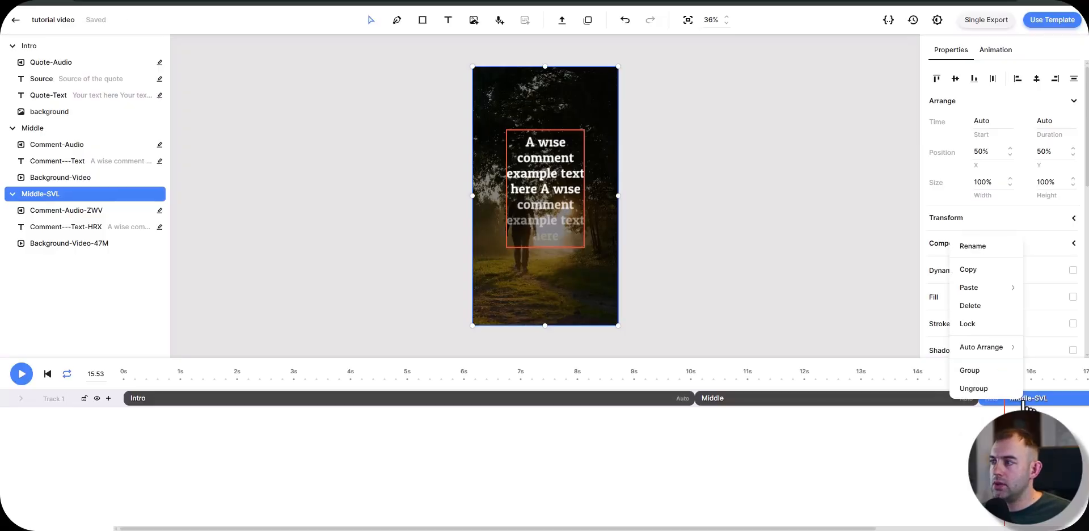
click(972, 246)
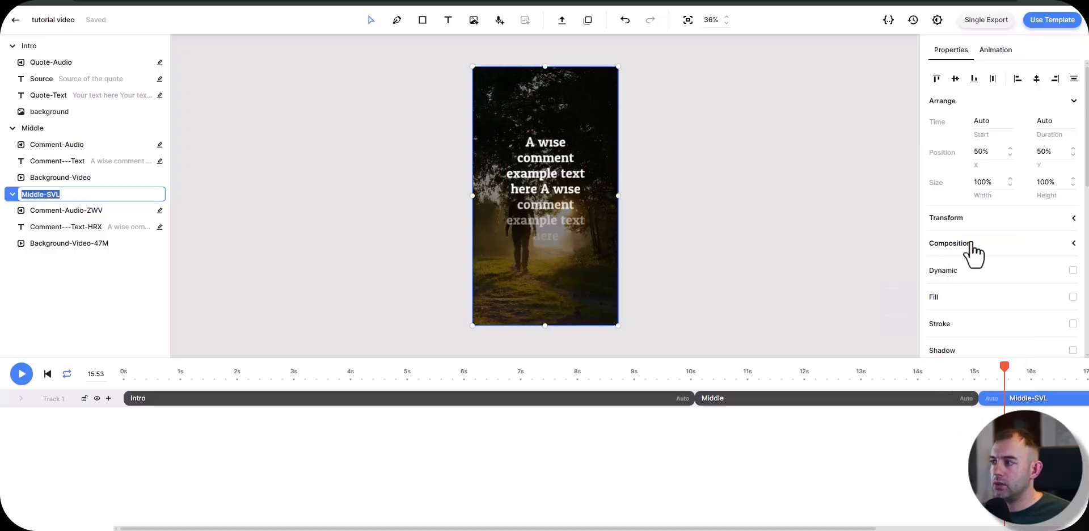
text(Outro)
key(Return)
Step: Open the Outro scene and rename its comment audio element as Word 1 Audio
double_click(1030, 399)
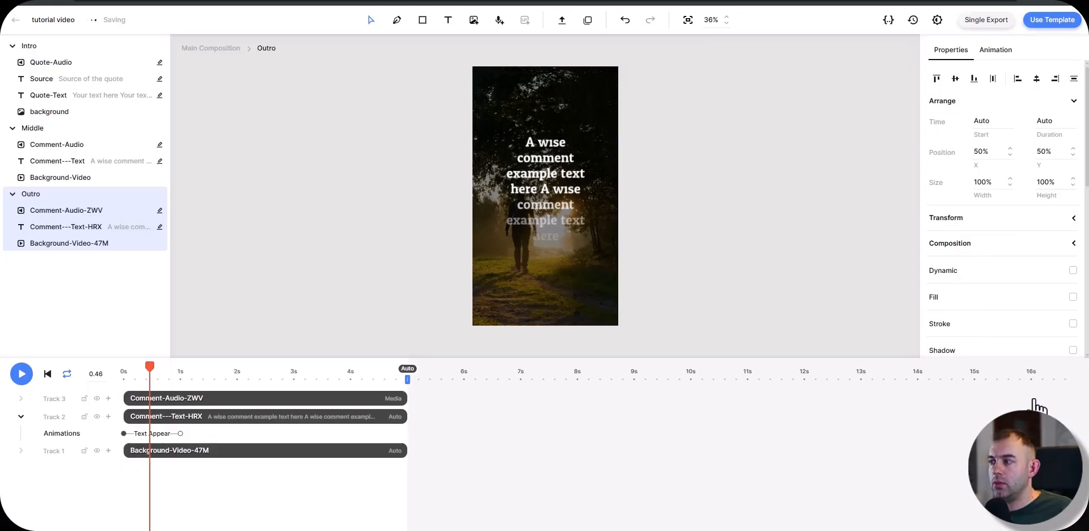
click(71, 211)
right_click(72, 218)
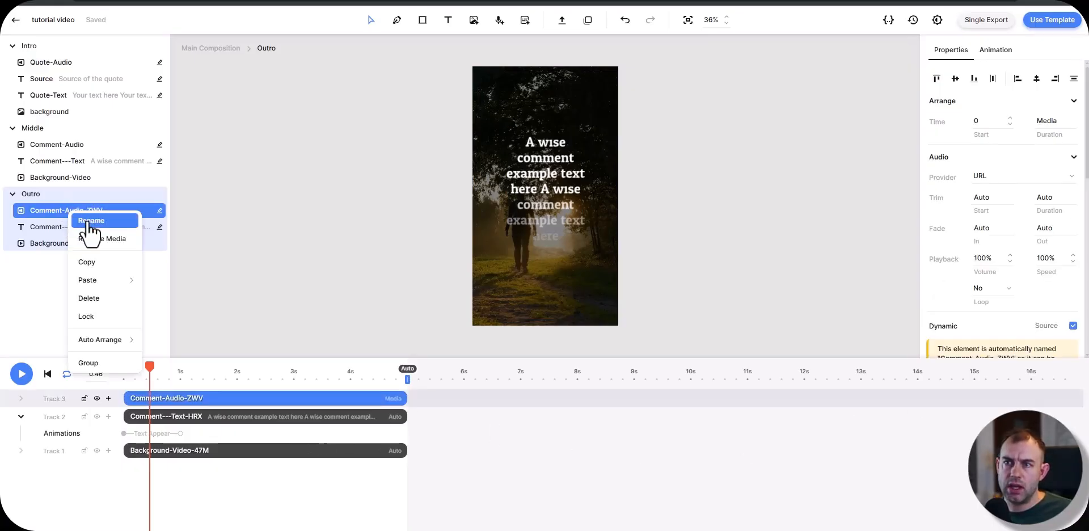
click(80, 220)
text(Word 1 Audio)
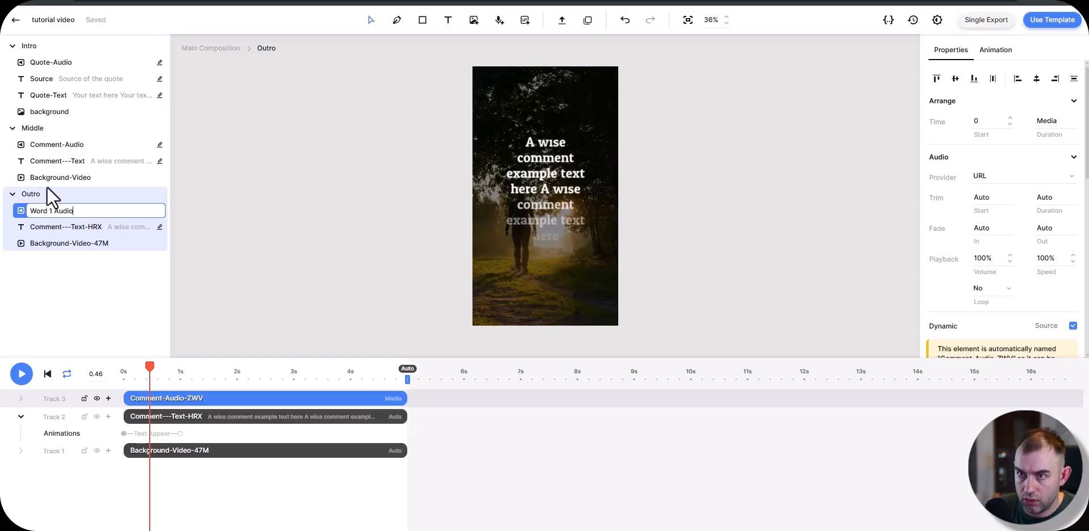
Step: Rename the comment text element in Outro as Word 1 Text
key(Tab)
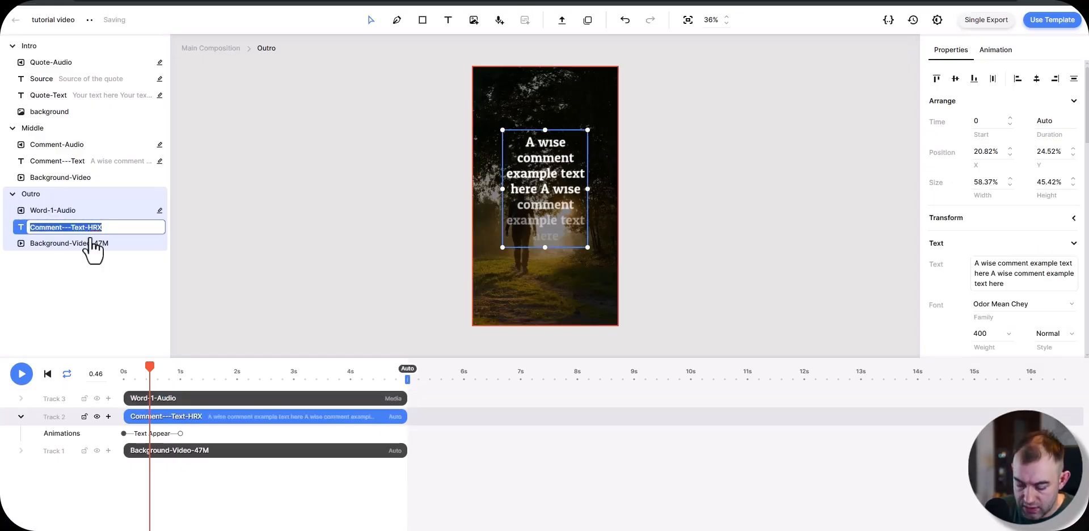
text(Word 1 T)
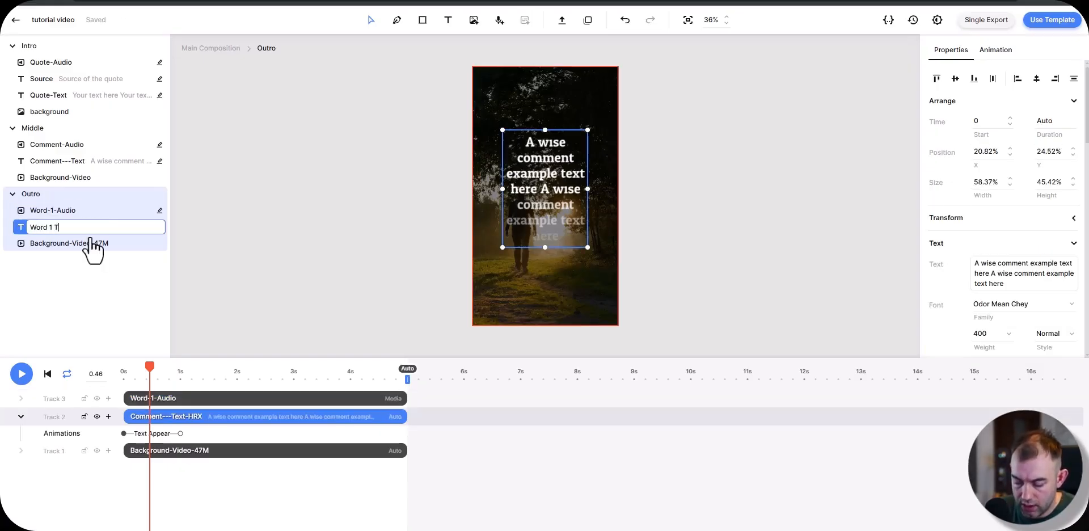
text(ext)
key(Return)
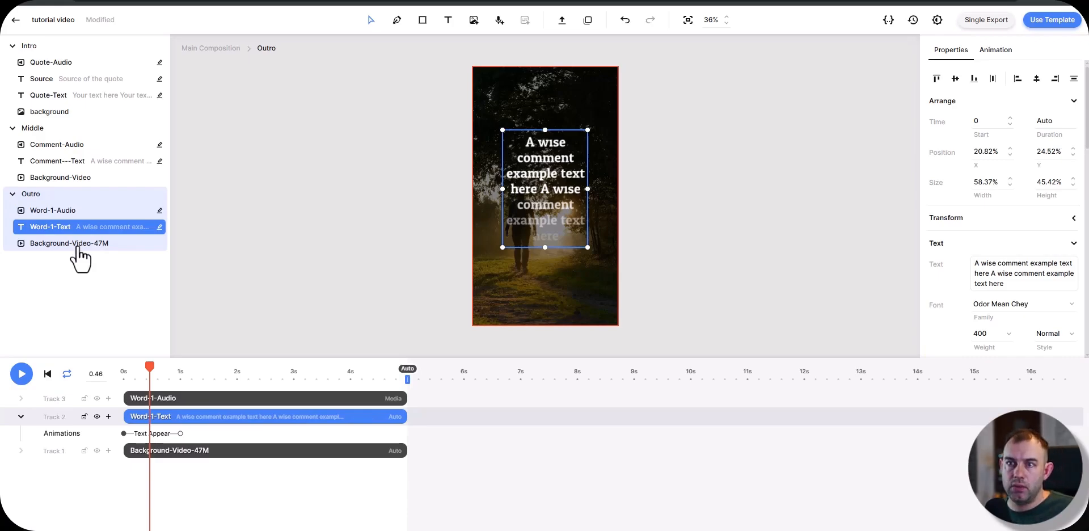
Step: Rename the background video in Outro as Background-Video, matching the one in Middle
click(74, 246)
click(72, 178)
right_click(72, 179)
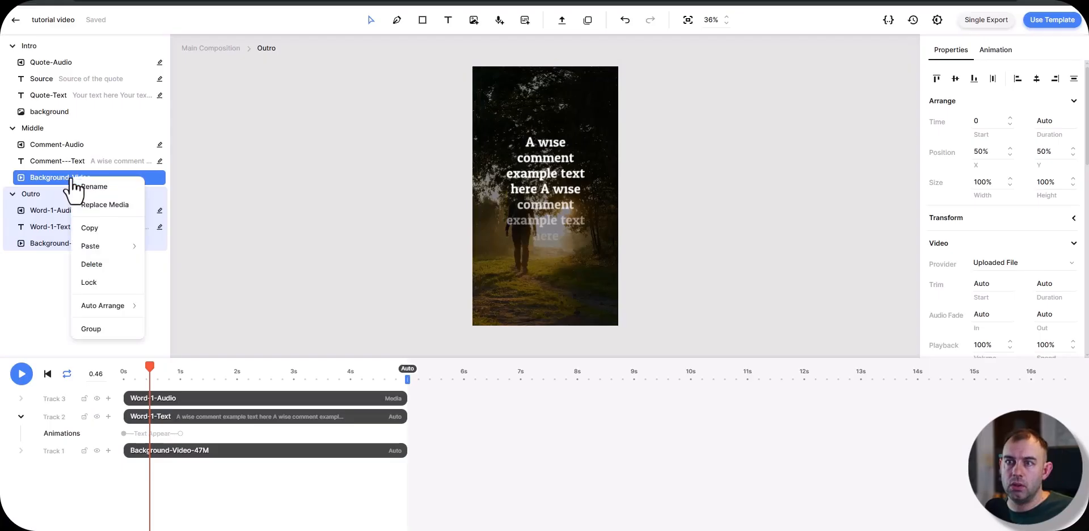
right_click(75, 244)
click(89, 254)
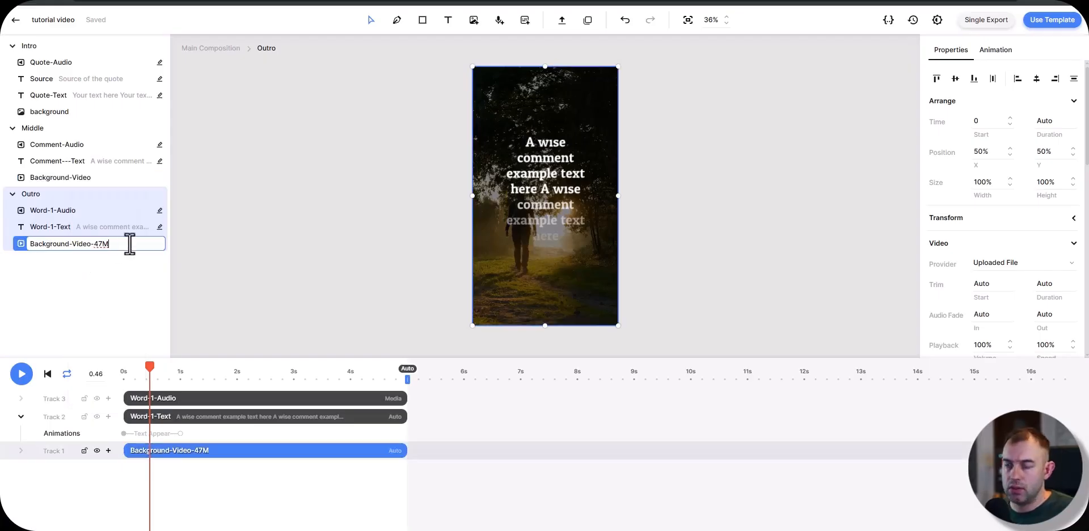
click(107, 267)
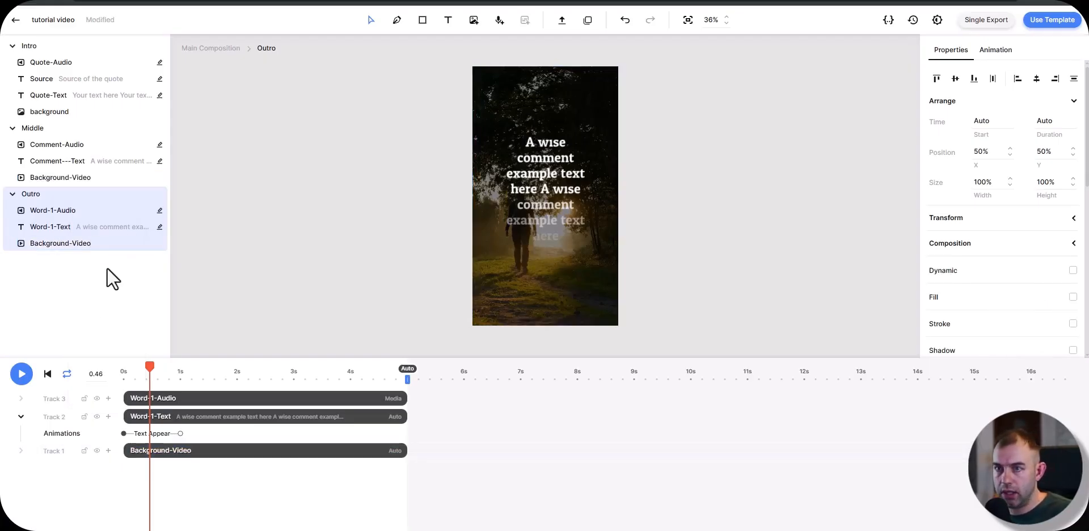
click(72, 178)
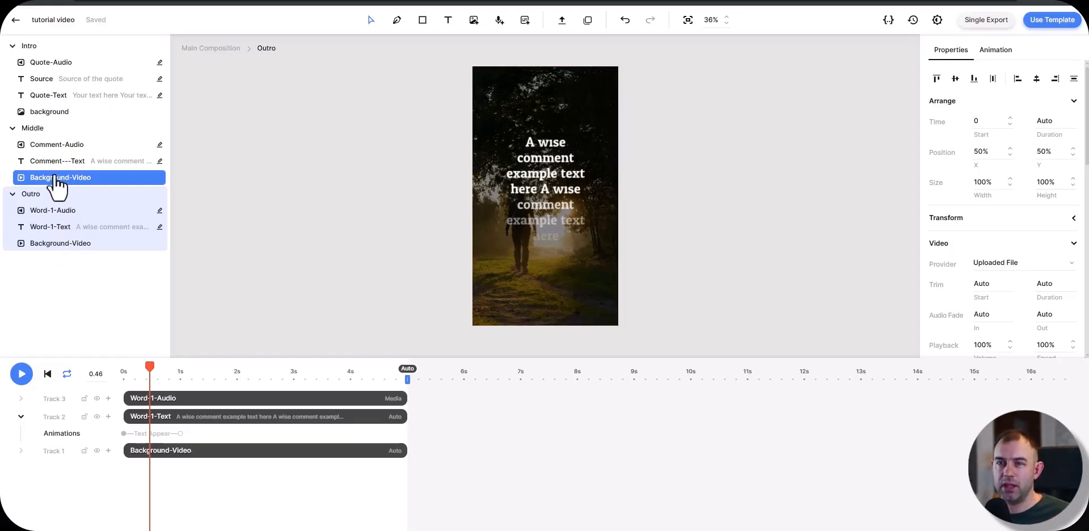
click(62, 260)
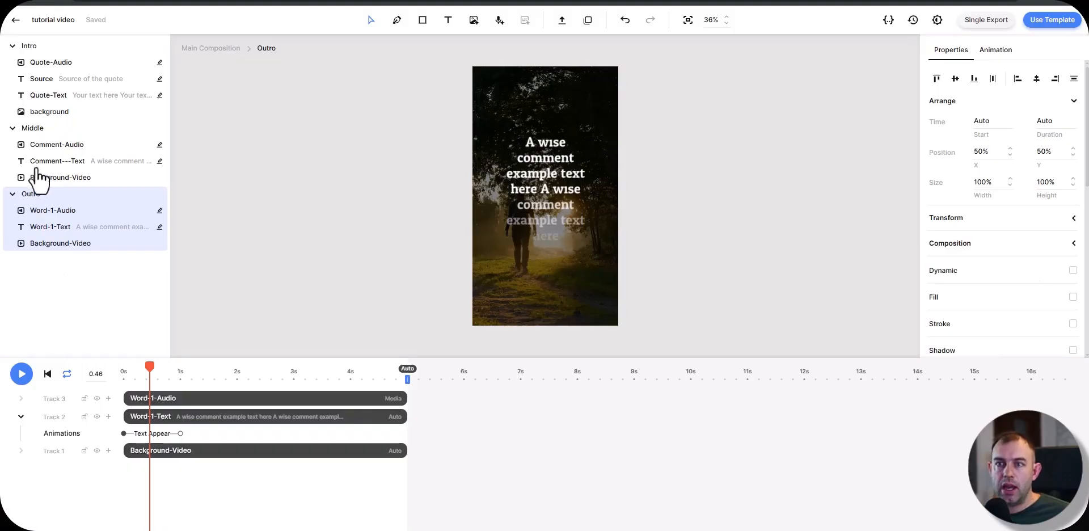
click(47, 243)
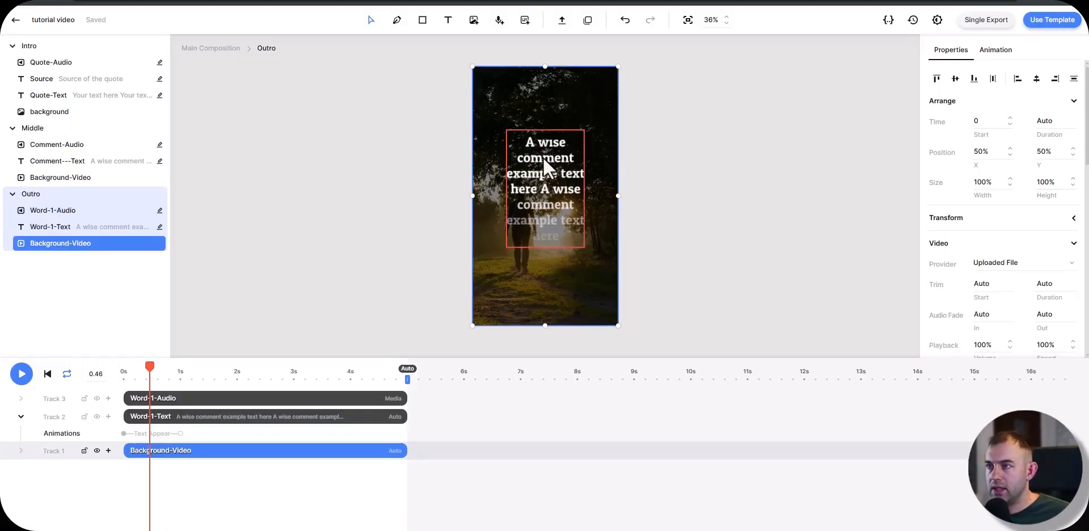
Step: Resize the Word-1-Text box to about 68% wide by 33% high and move it to about X 16%, Y 12%
click(546, 174)
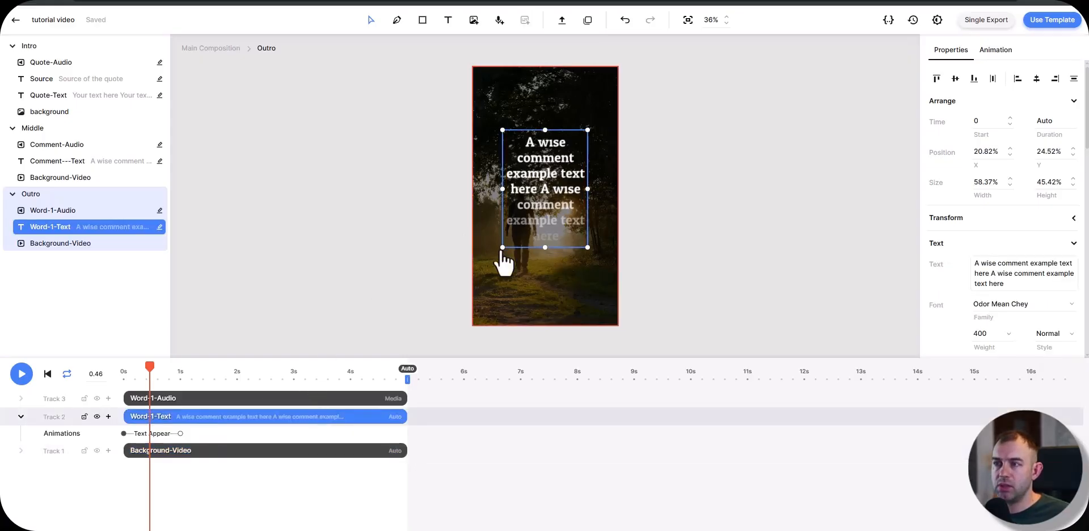
drag(502, 247, 491, 230)
drag(525, 175, 534, 154)
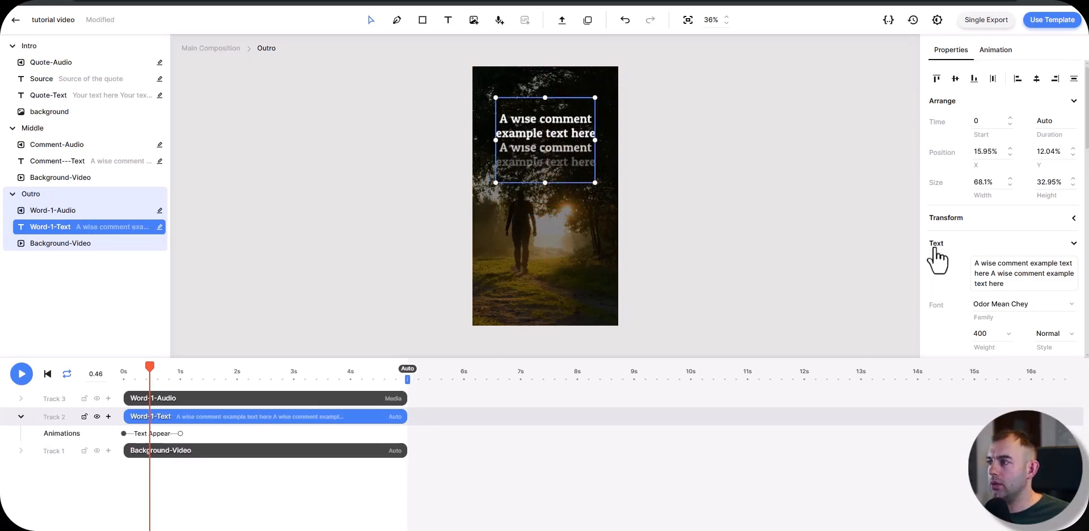
Step: Remove the Text Appear animation from Word-1-Text and move the playhead to about 1 second
click(996, 50)
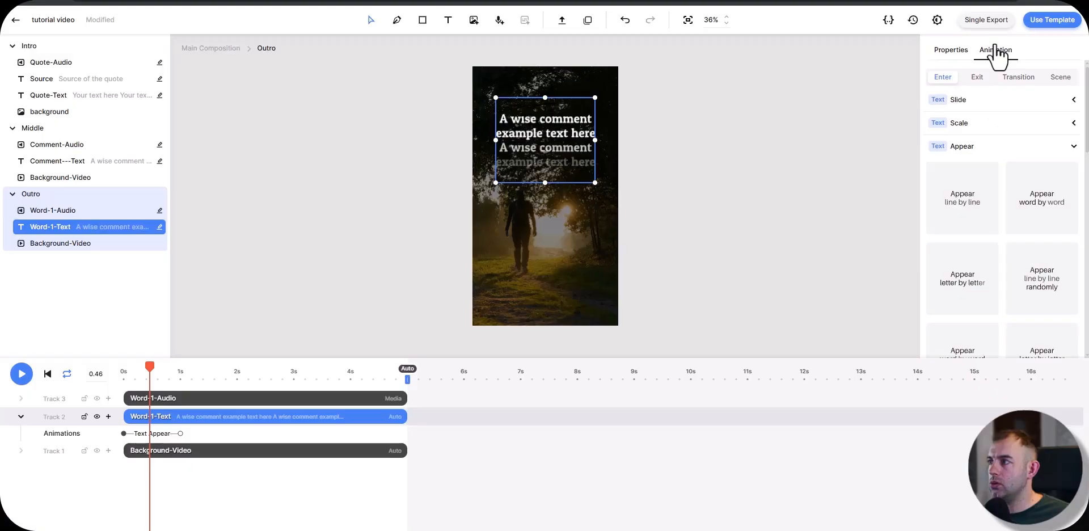
click(159, 448)
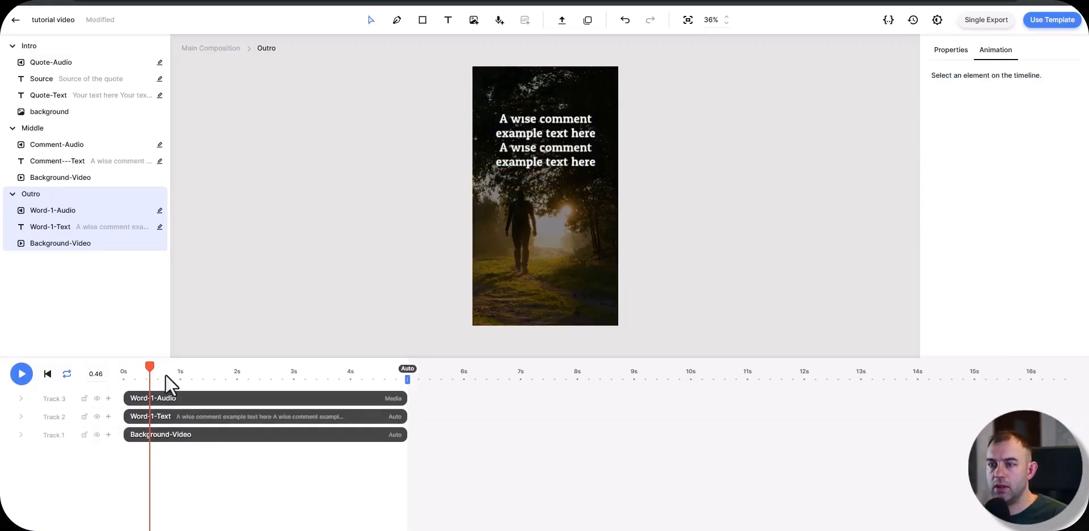
drag(148, 365, 180, 365)
Step: Set the font family of Word-1-Text in the Outro scene to Oswald
click(548, 128)
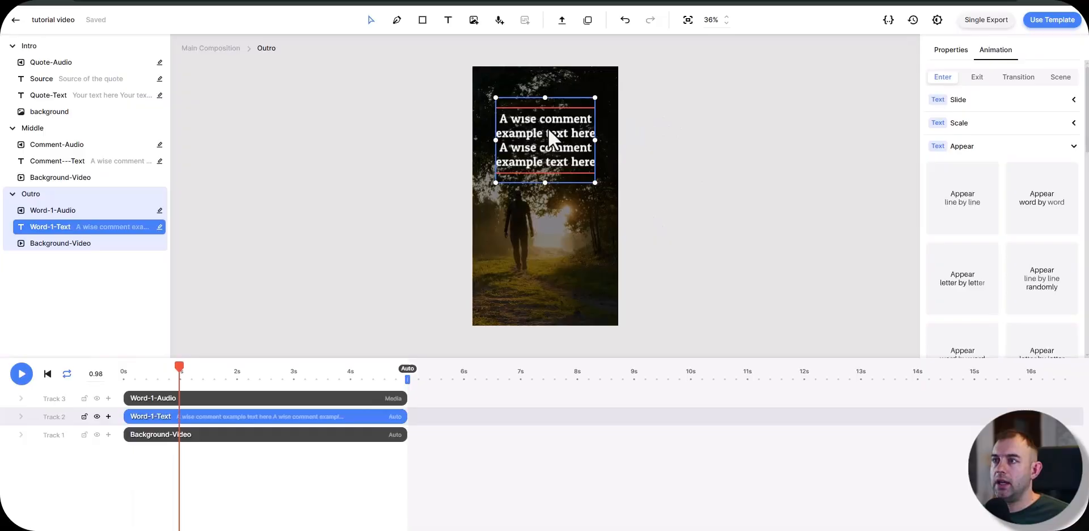
click(951, 50)
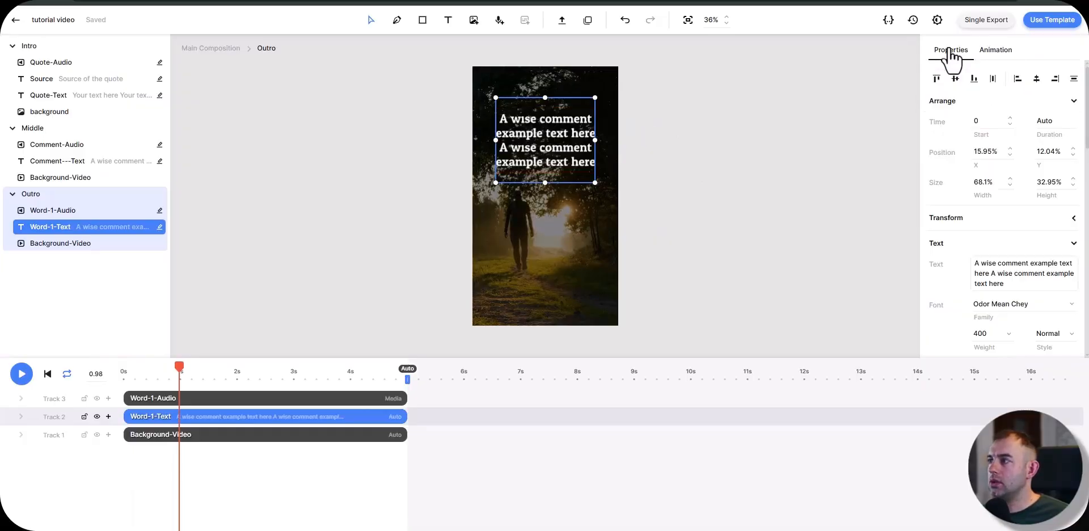
scroll(947, 278, down, 2)
click(1072, 192)
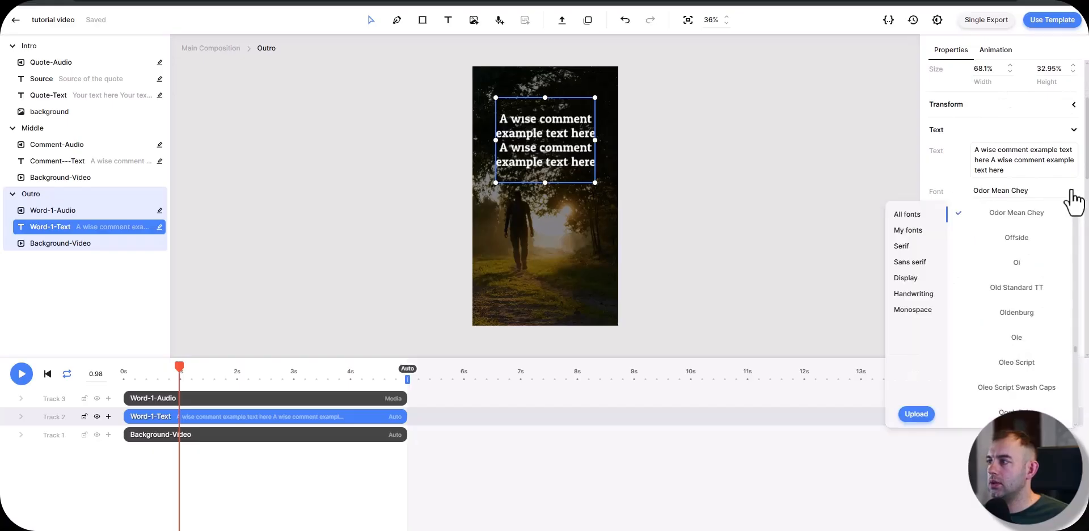
scroll(1015, 318, down, 5)
click(1018, 358)
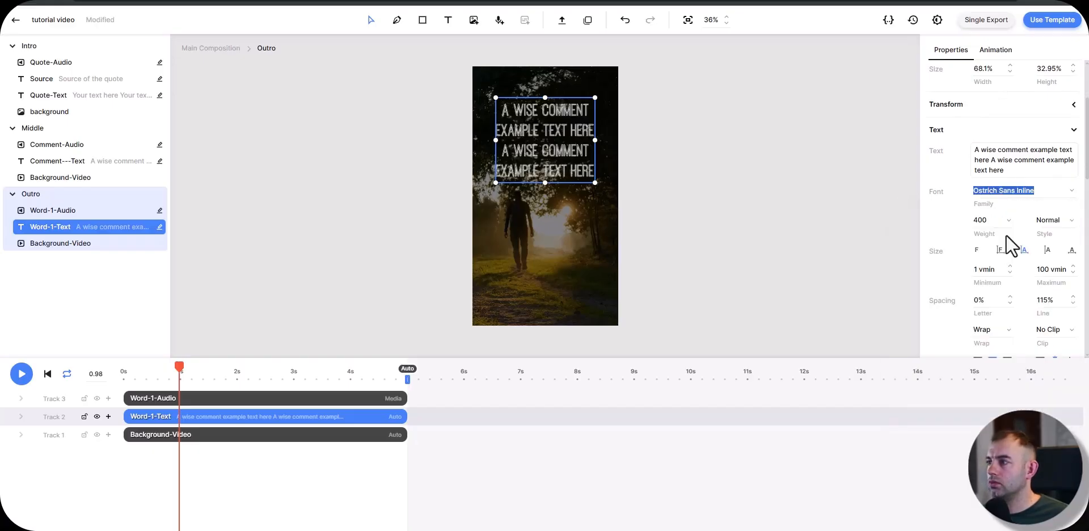
click(1072, 192)
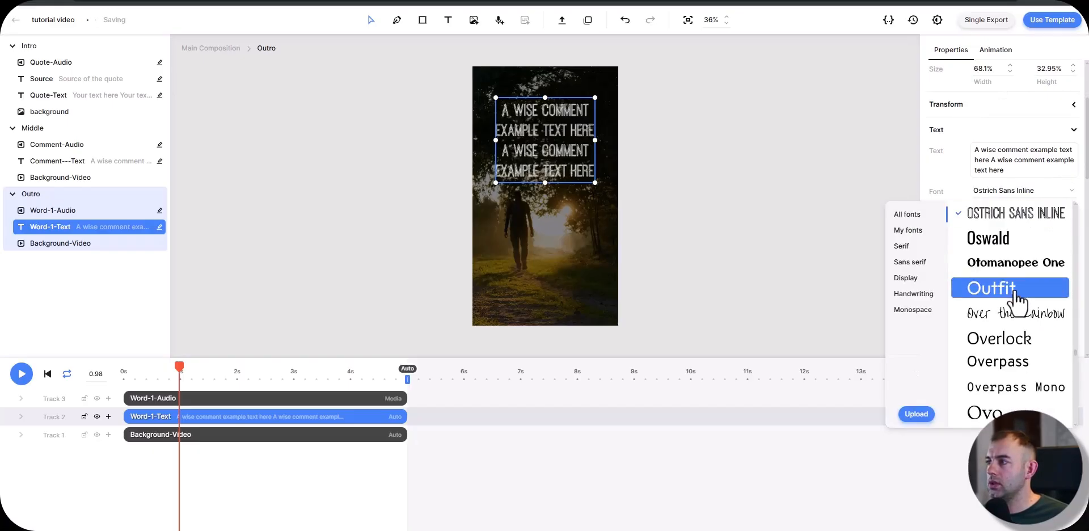
click(985, 237)
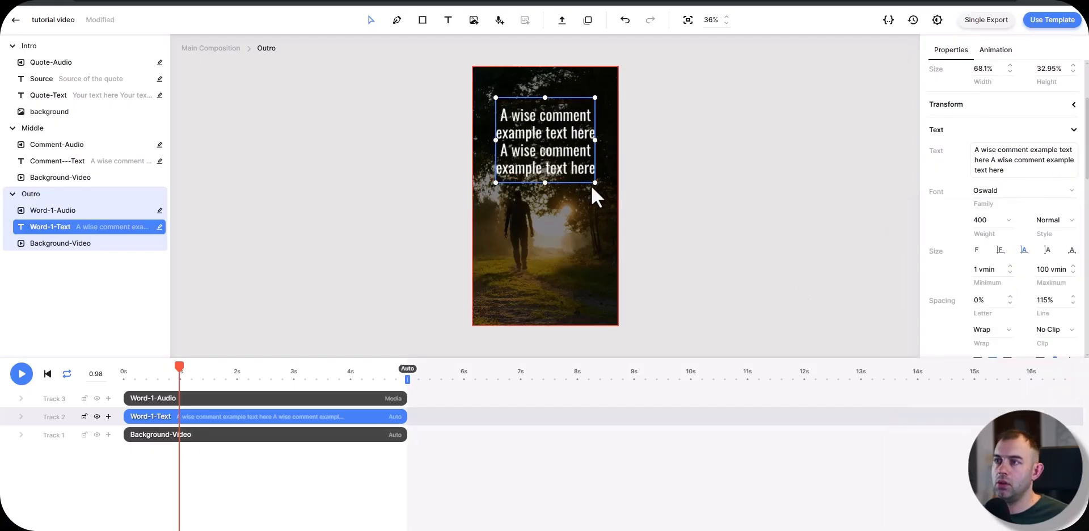
Step: Replace the Word-1-Text content with BIGWORD, widen its box to about 94% and move it to about X 3%, Y 0%
scroll(1016, 216, up, 1)
triple_click(1018, 218)
mouse_move(1017, 219)
mouse_down()
mouse_move(984, 227)
mouse_move(1015, 230)
mouse_up()
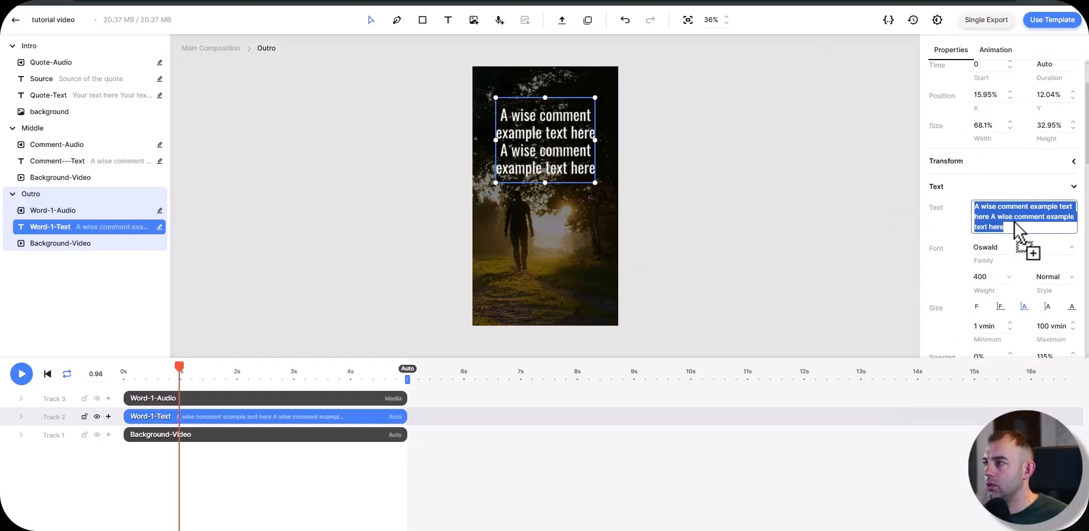
text(BIGWORD)
click(613, 152)
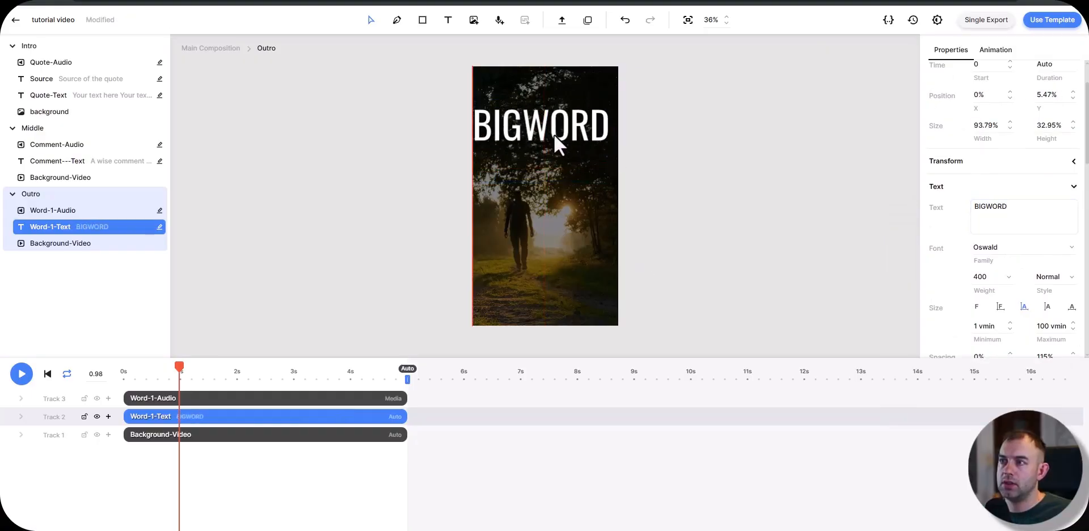
click(54, 210)
right_click(53, 212)
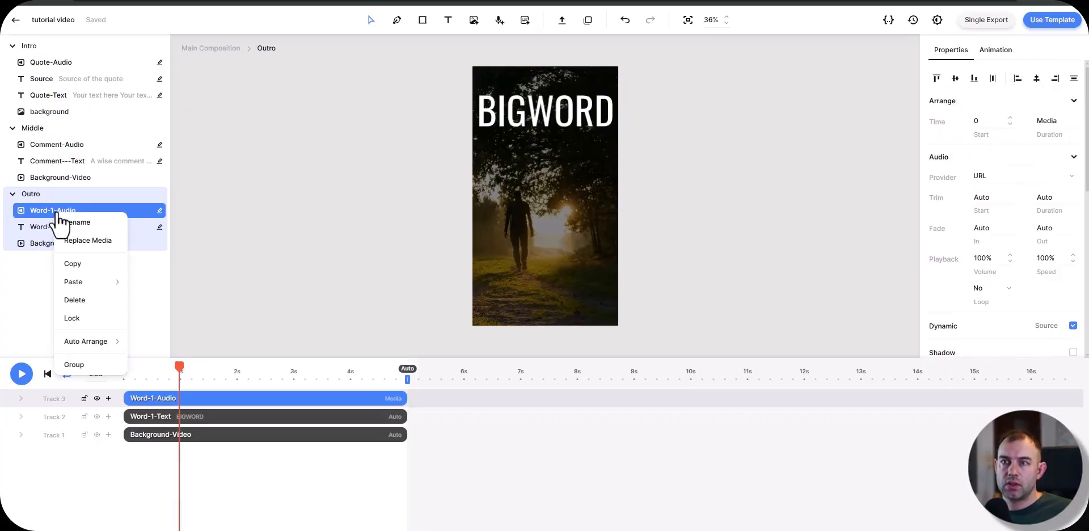
click(33, 272)
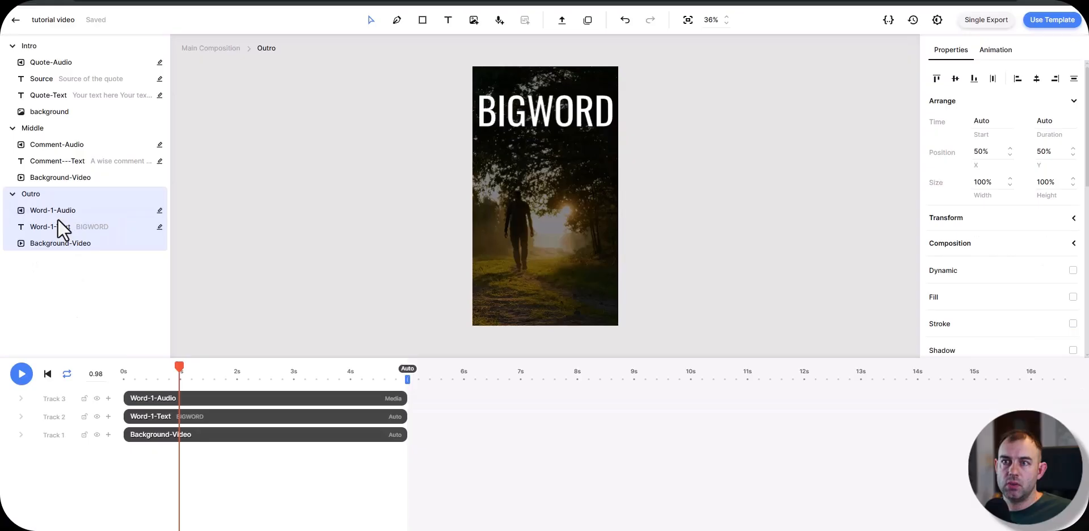
click(61, 230)
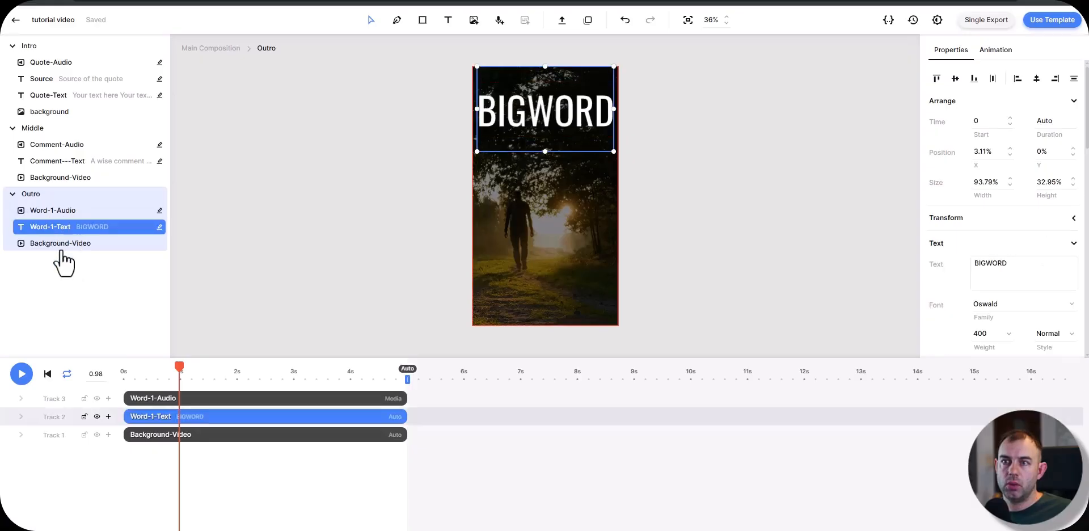
click(68, 249)
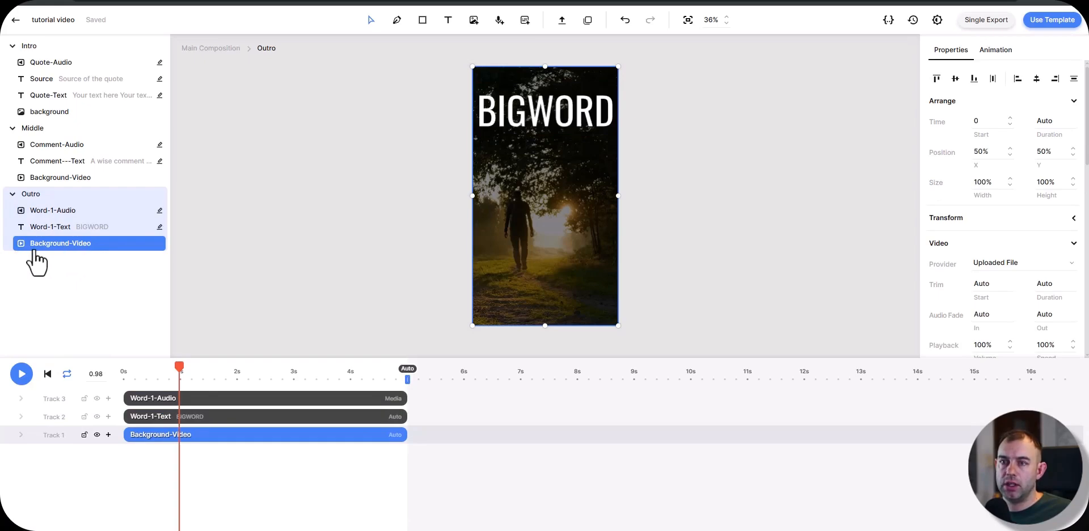
click(62, 226)
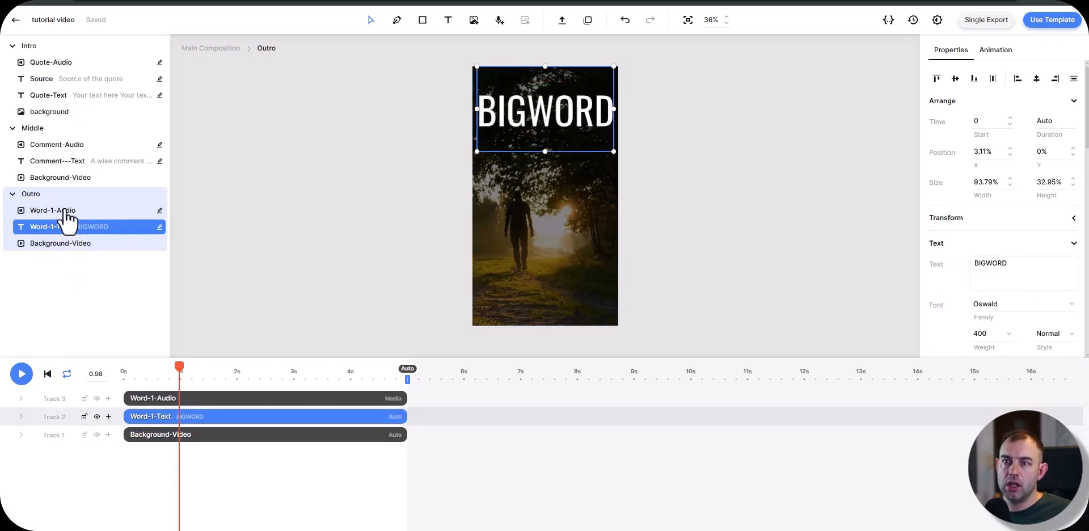
shift+click(58, 211)
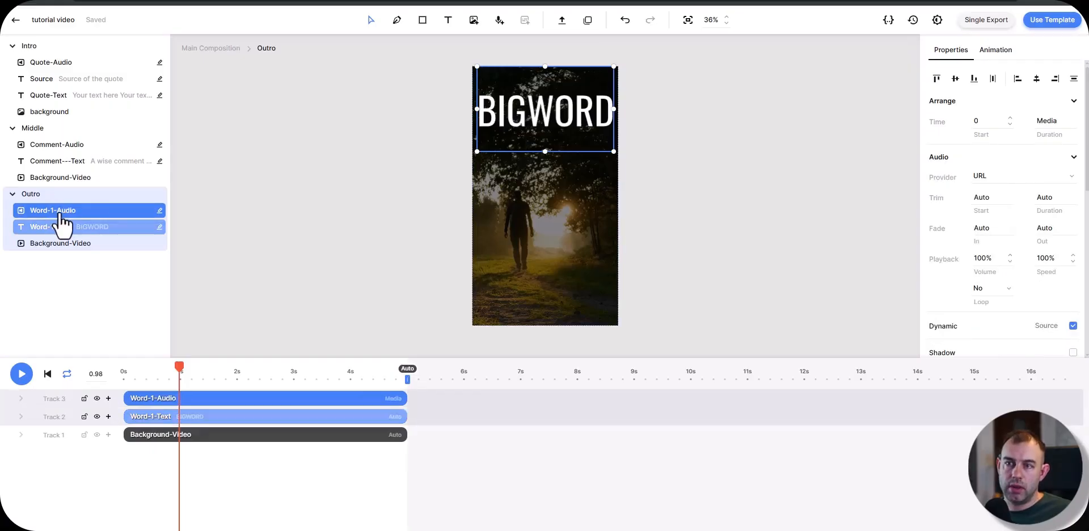
click(479, 412)
Step: Group Word-1-Audio with Word-1-Text in the Outro scene and rename the group Word1-Group
click(212, 405)
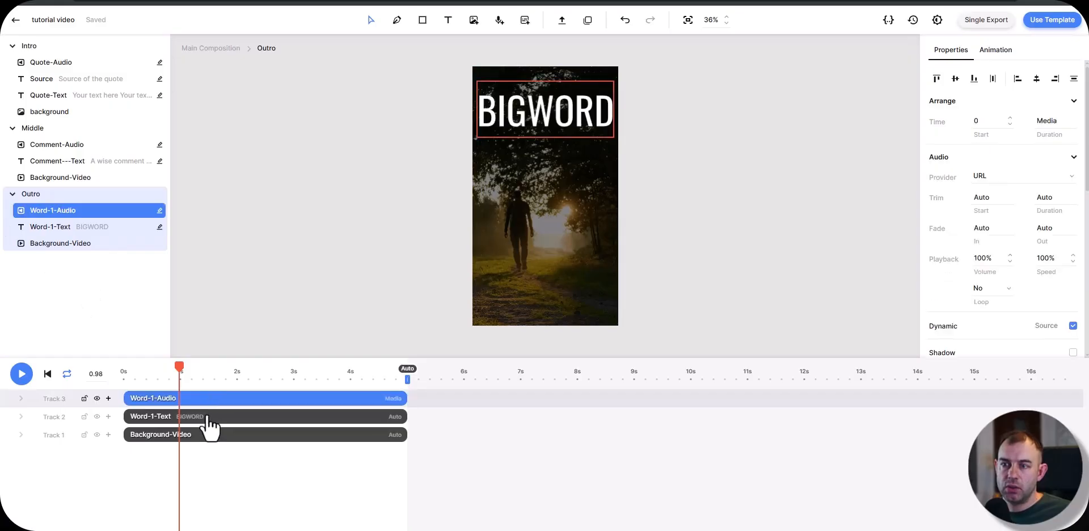
shift+click(209, 421)
right_click(218, 413)
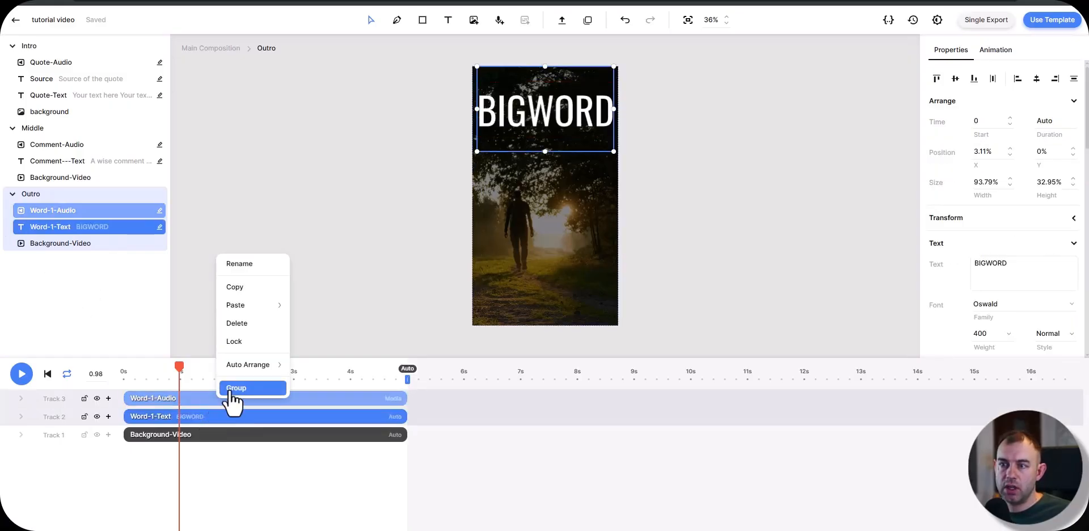
click(231, 388)
right_click(69, 212)
click(71, 215)
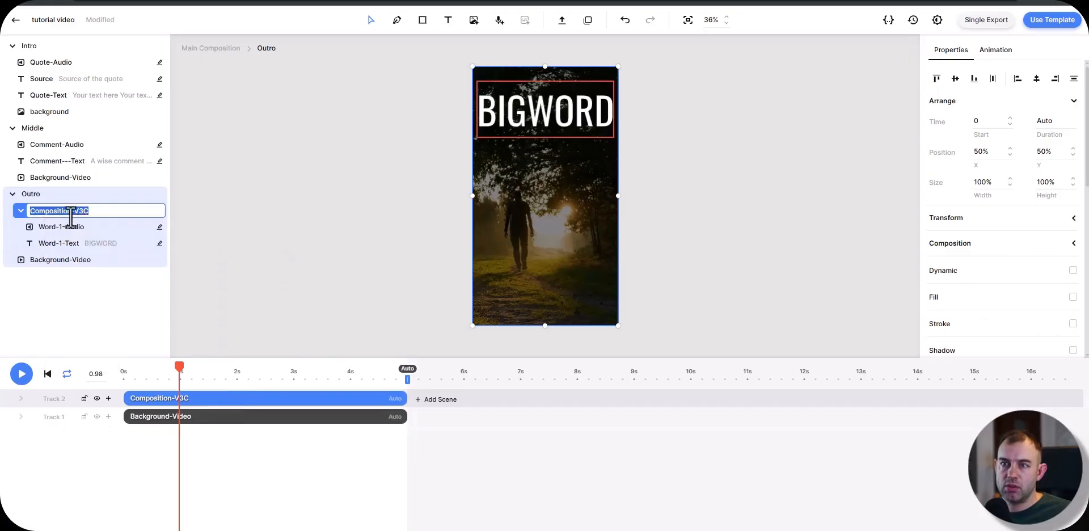
text(Word1-Group)
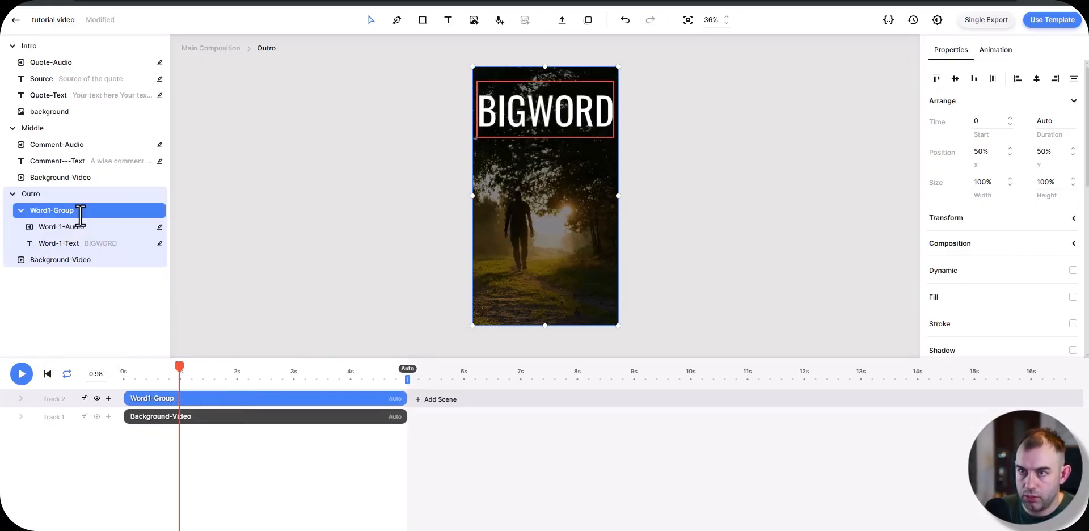
click(74, 291)
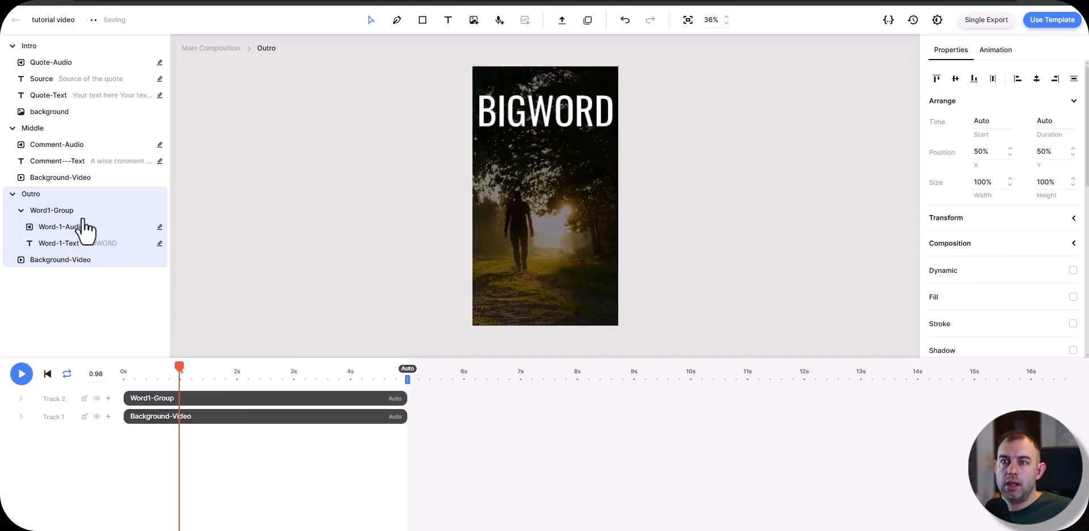
Step: Copy Word1-Group and paste the duplicate directly after it on the same track in the Outro scene
click(177, 420)
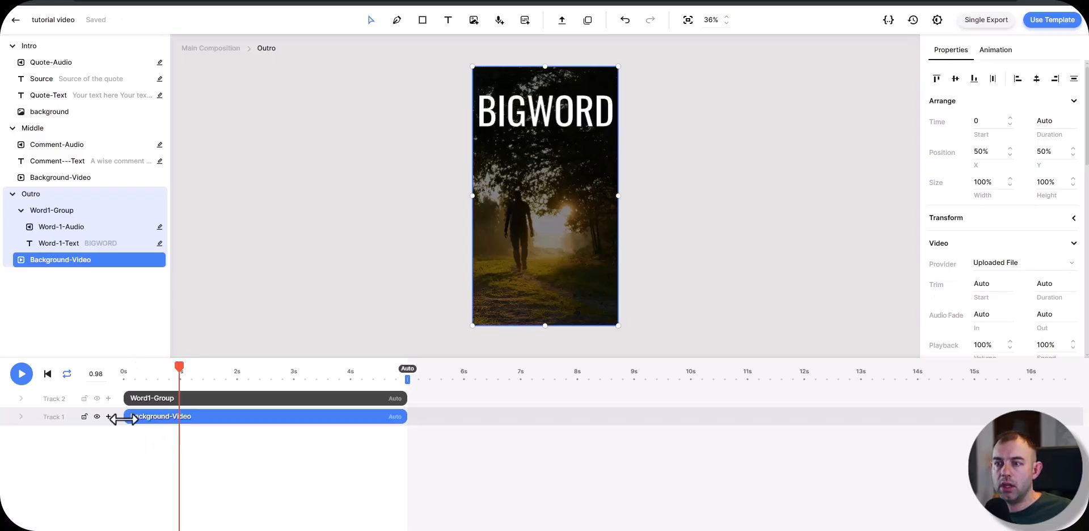
click(54, 211)
right_click(55, 213)
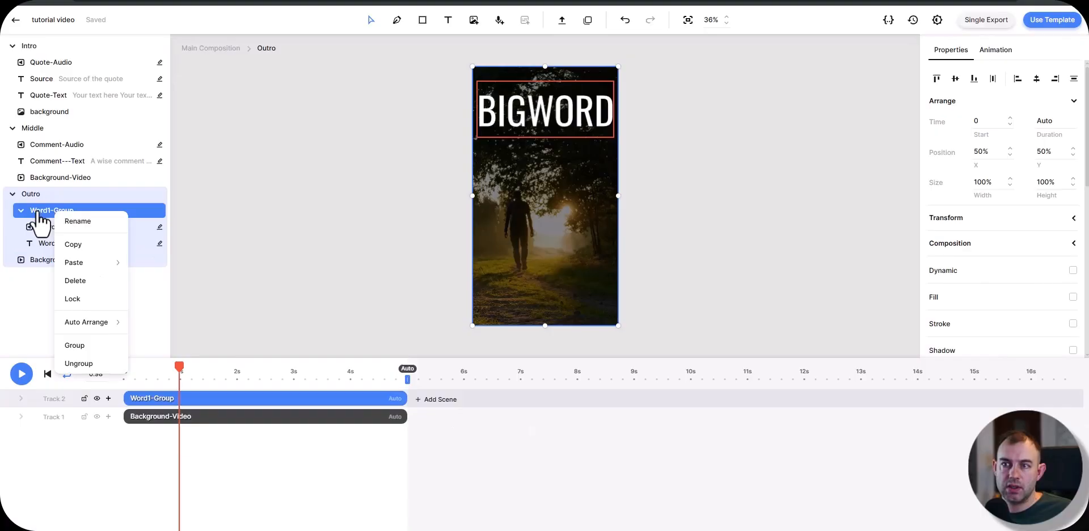
click(72, 247)
click(453, 376)
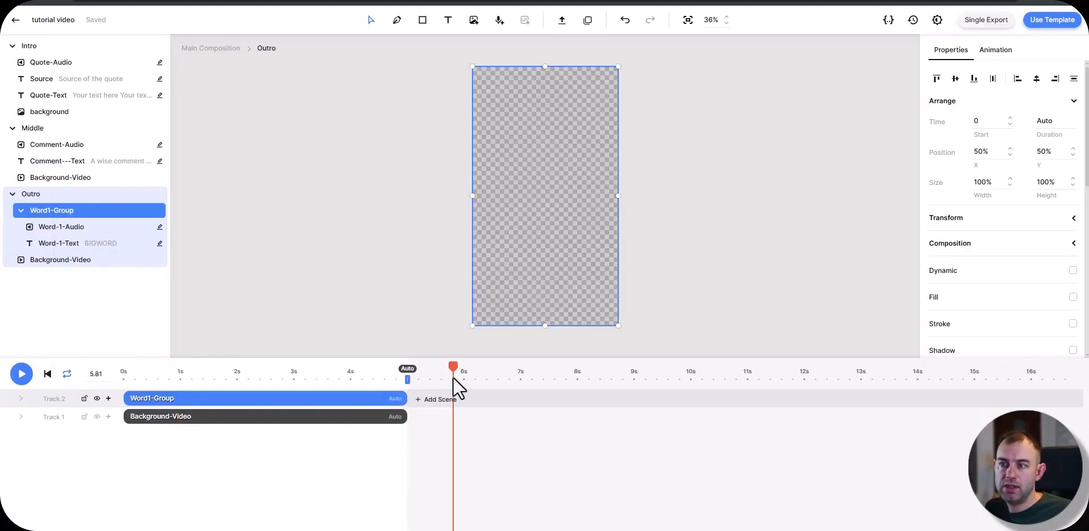
key(ctrl+v)
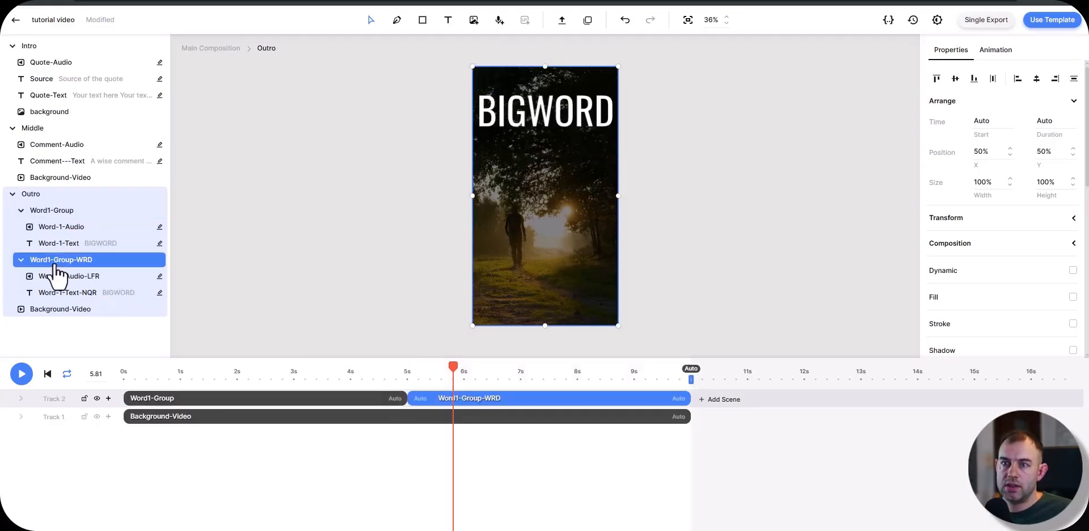
Step: Rename the duplicated group in the Outro scene as Word2-Group
right_click(54, 262)
click(68, 270)
click(50, 261)
key(BackSpace)
text(2)
drag(93, 261, 74, 263)
key(BackSpace)
double_click(65, 276)
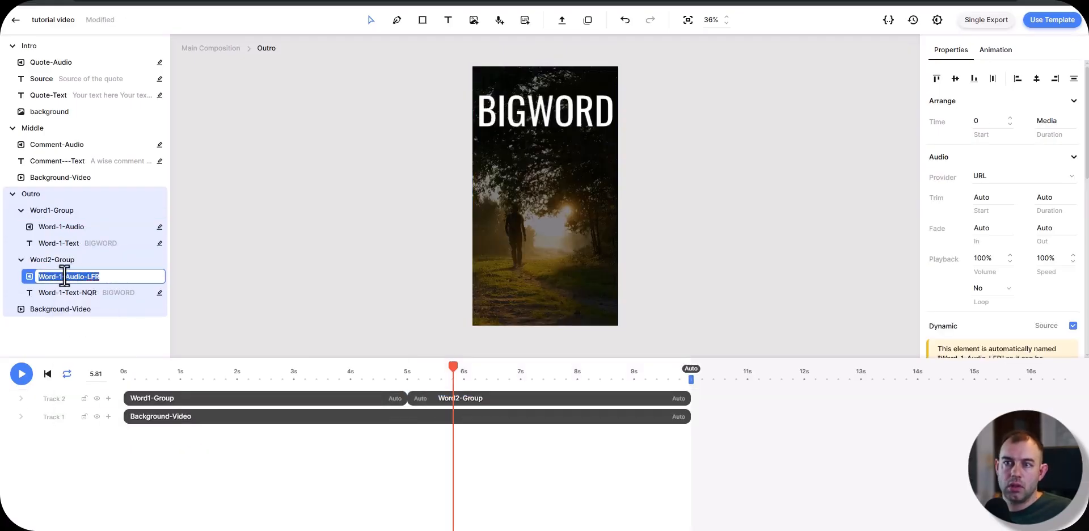
click(65, 277)
click(74, 292)
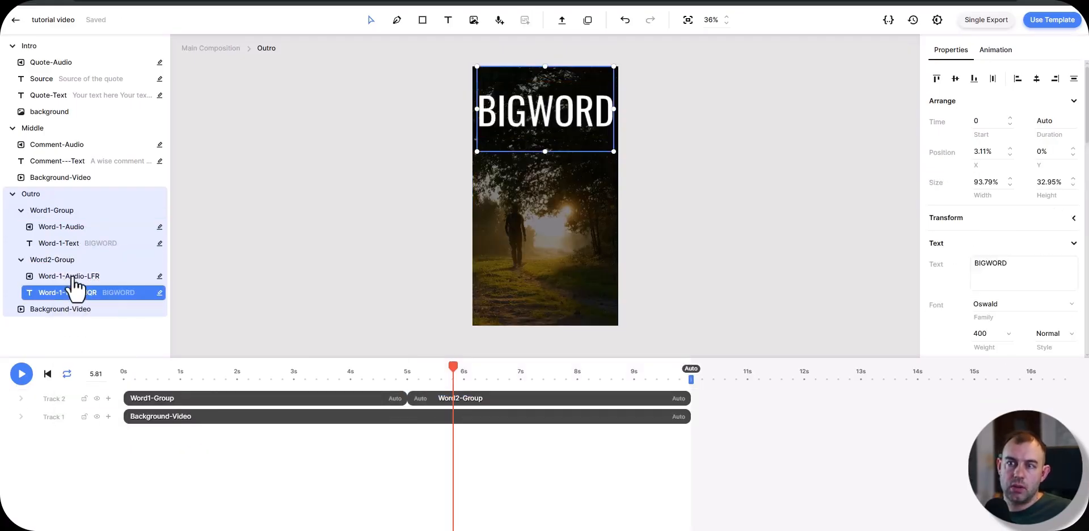
click(67, 278)
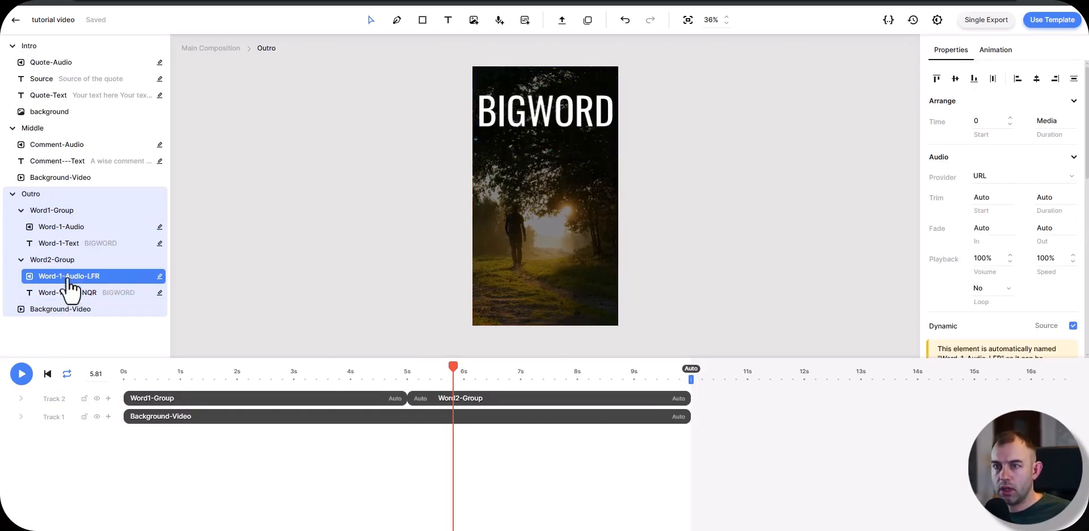
click(56, 291)
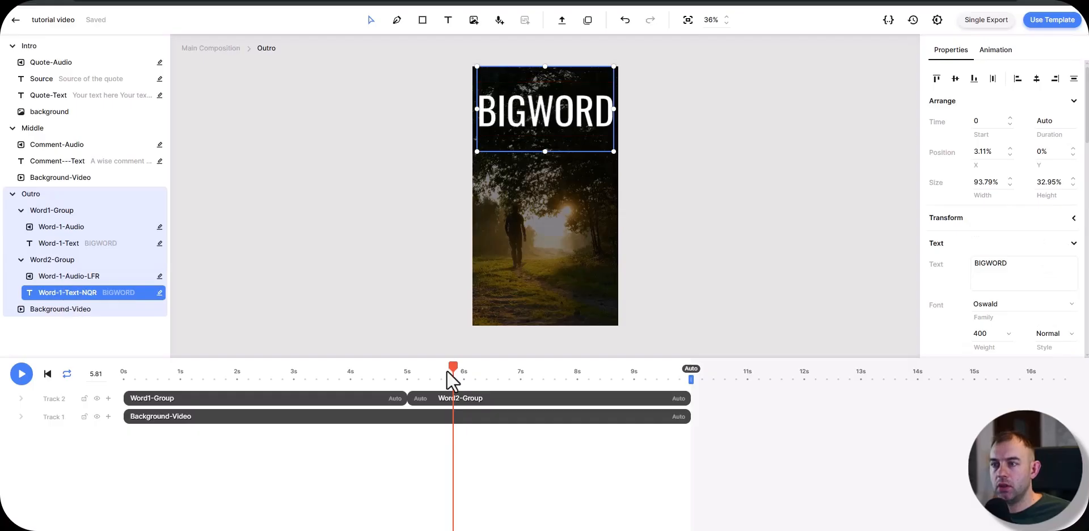
Step: Open Word2-Group and move its BIGWORD text down to about Y 30%, keeping X at about 3%
drag(447, 370, 440, 351)
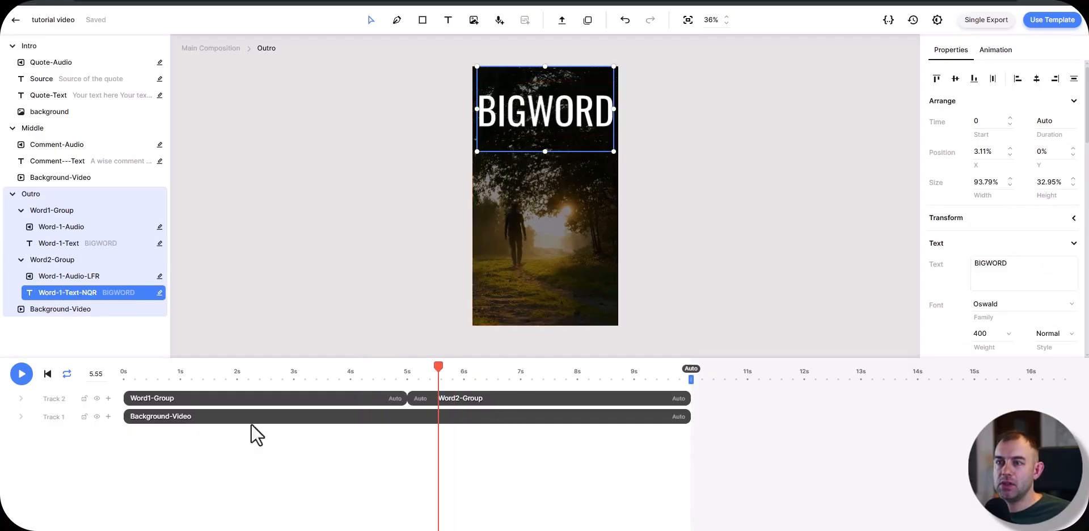
double_click(460, 397)
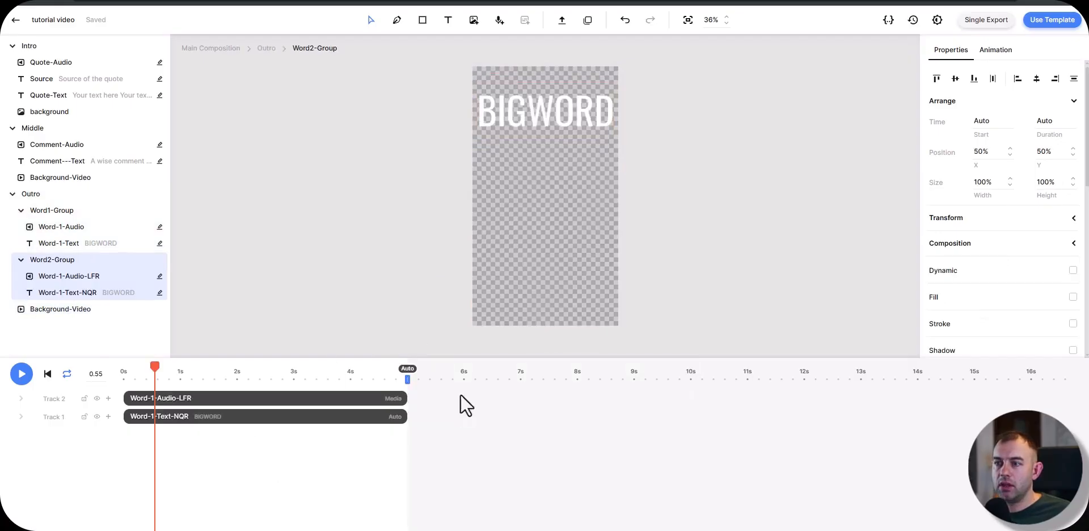
click(214, 404)
click(555, 123)
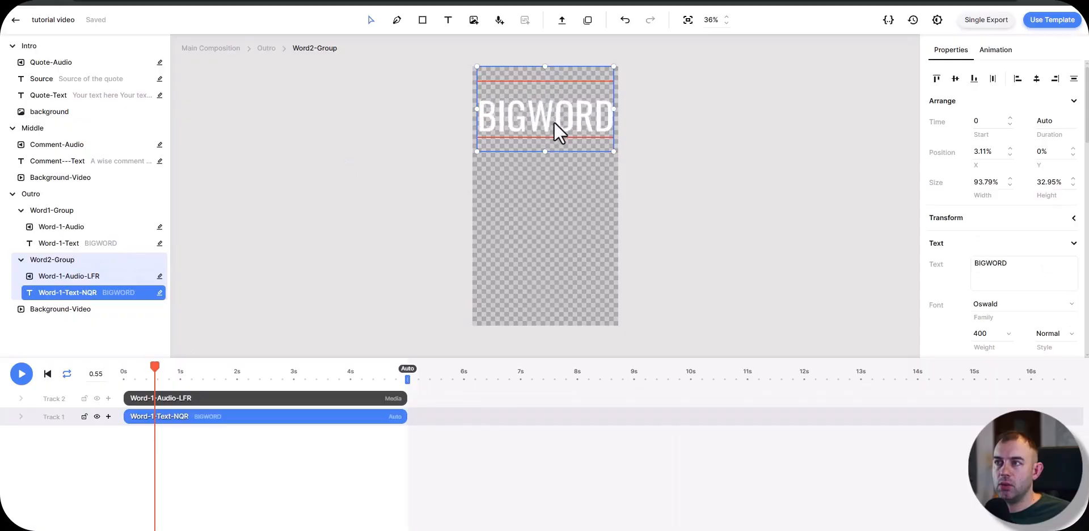
drag(554, 122, 553, 184)
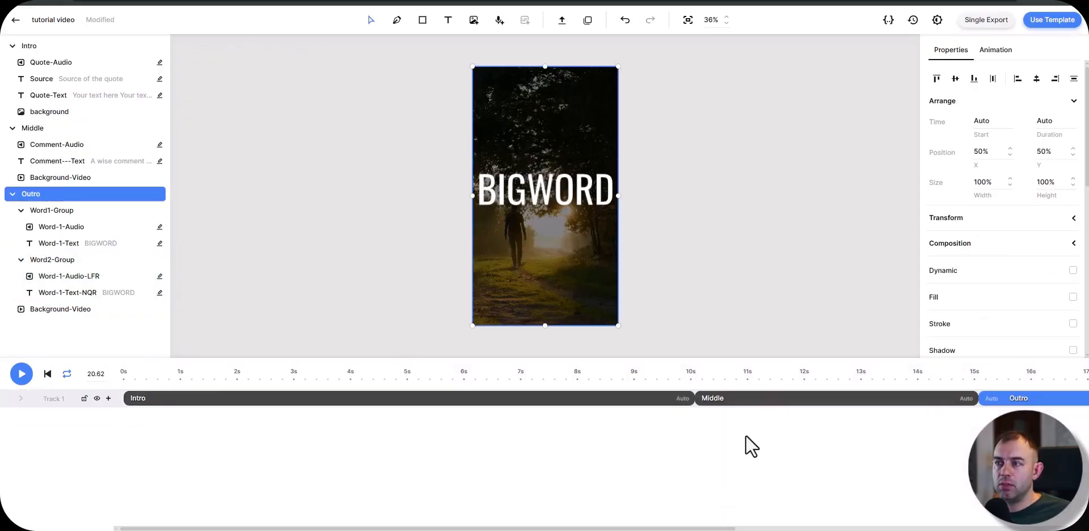
Step: Scrub the main composition through the Middle and Outro scenes to check how the word texts appear
drag(761, 373, 1088, 366)
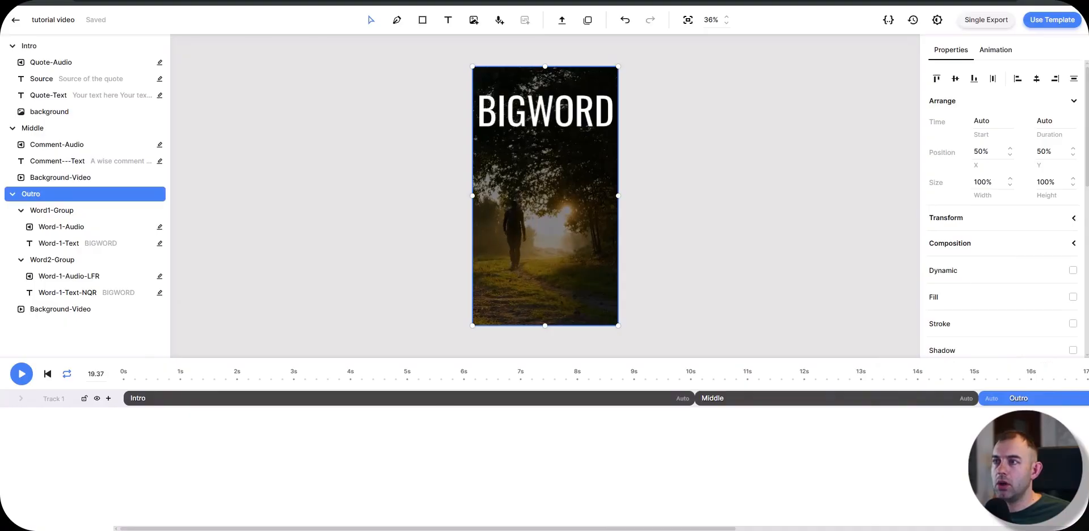
click(922, 384)
scroll(511, 380, right, 5)
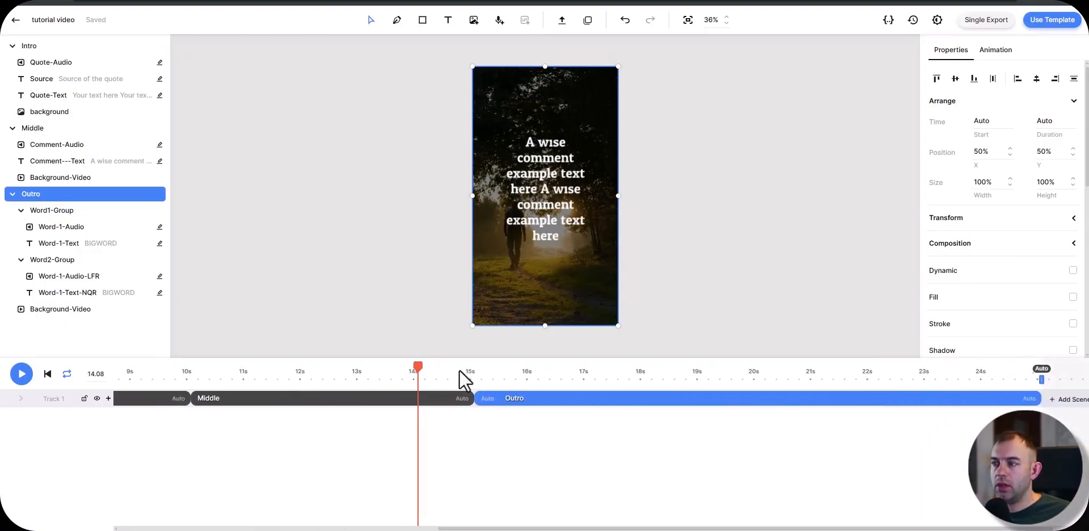
drag(536, 379, 674, 394)
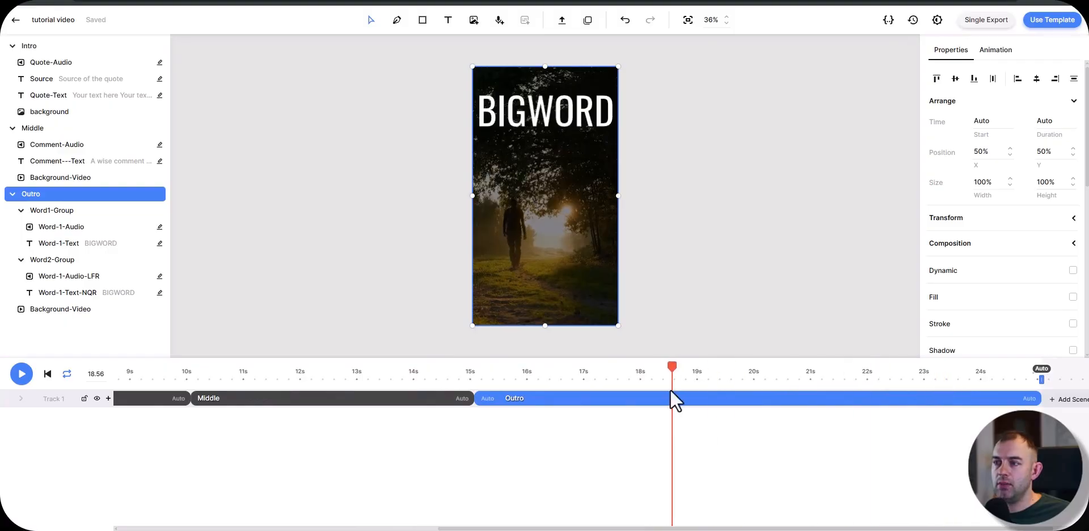
Step: Copy Word-1-Text from Word1-Group and paste it into Word2-Group
double_click(652, 399)
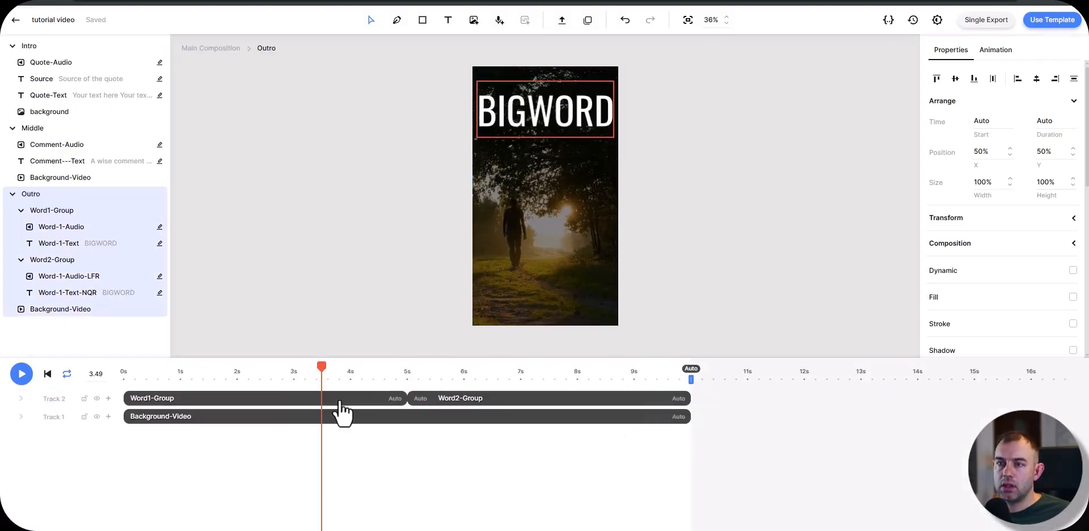
click(320, 400)
click(68, 226)
click(68, 244)
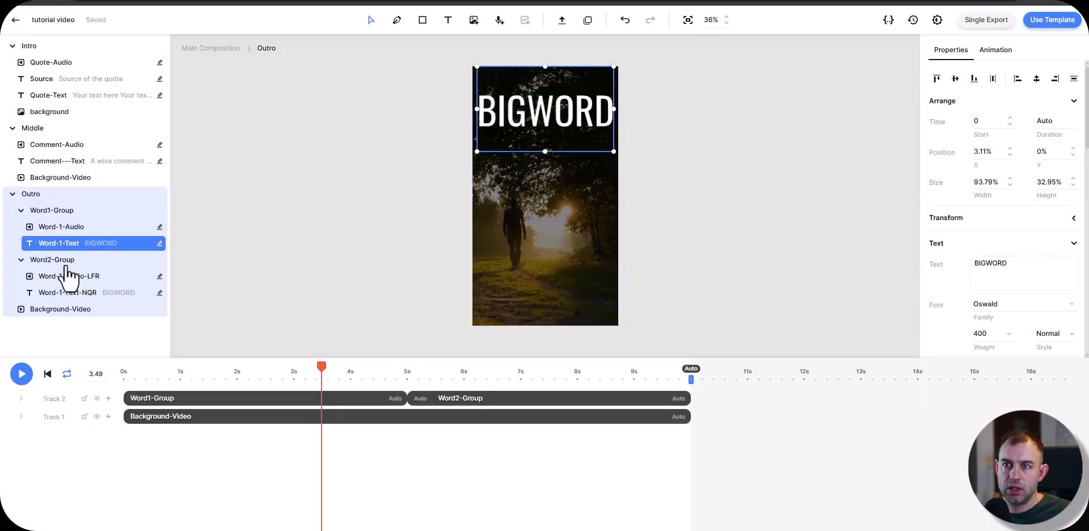
double_click(70, 278)
key(ctrl+v)
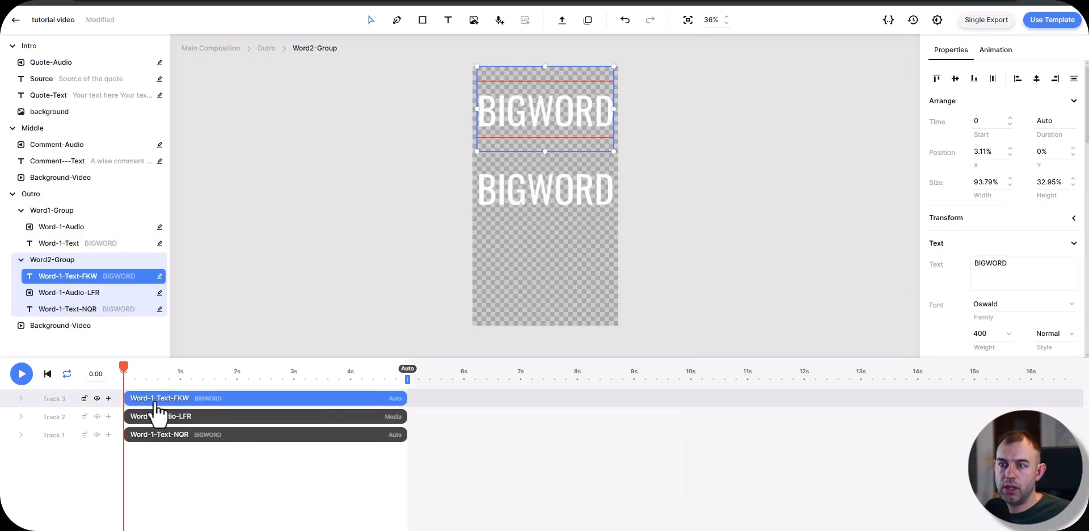
Step: Rename the pasted upper BIGWORD text in Word2-Group as Word-1-Text
right_click(72, 278)
click(92, 286)
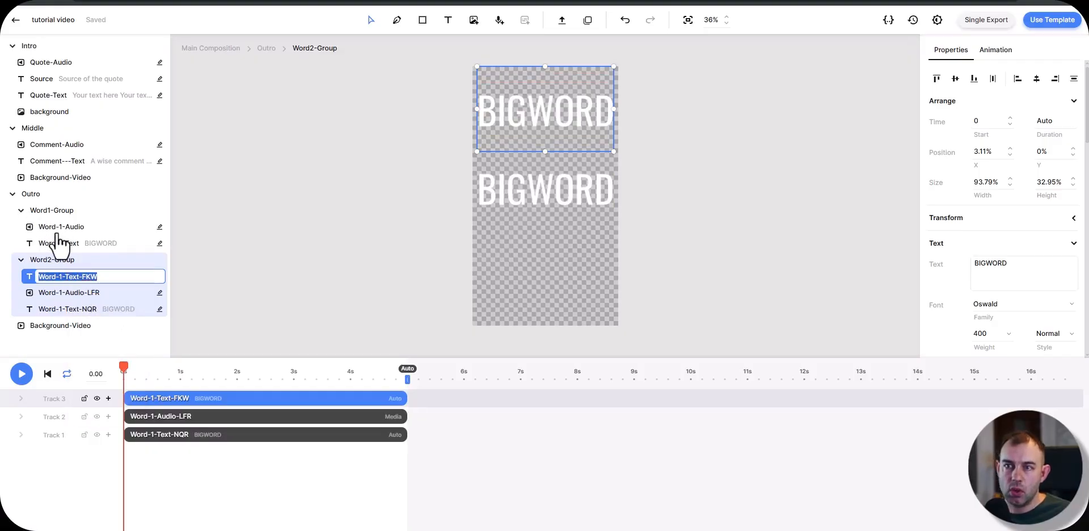
click(80, 272)
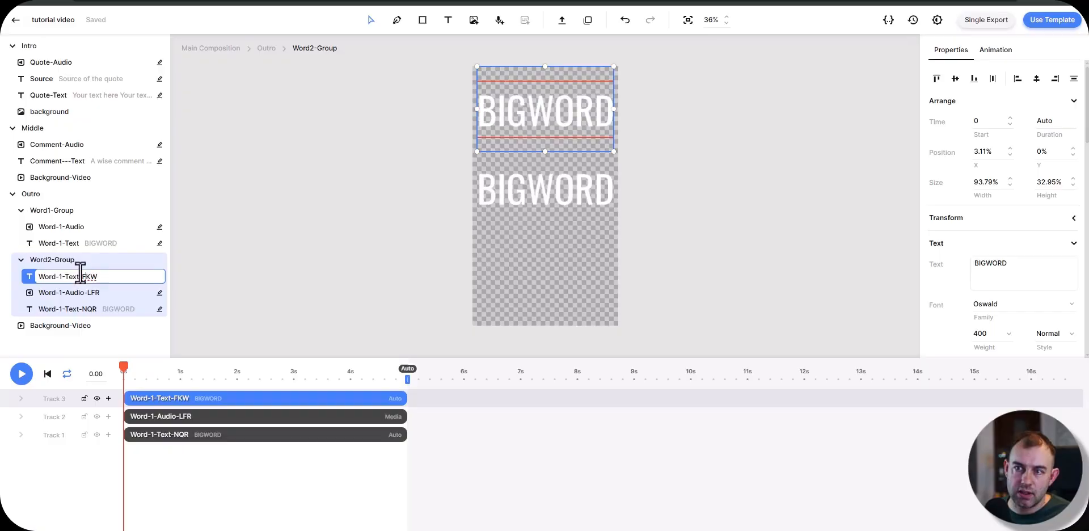
key(Return)
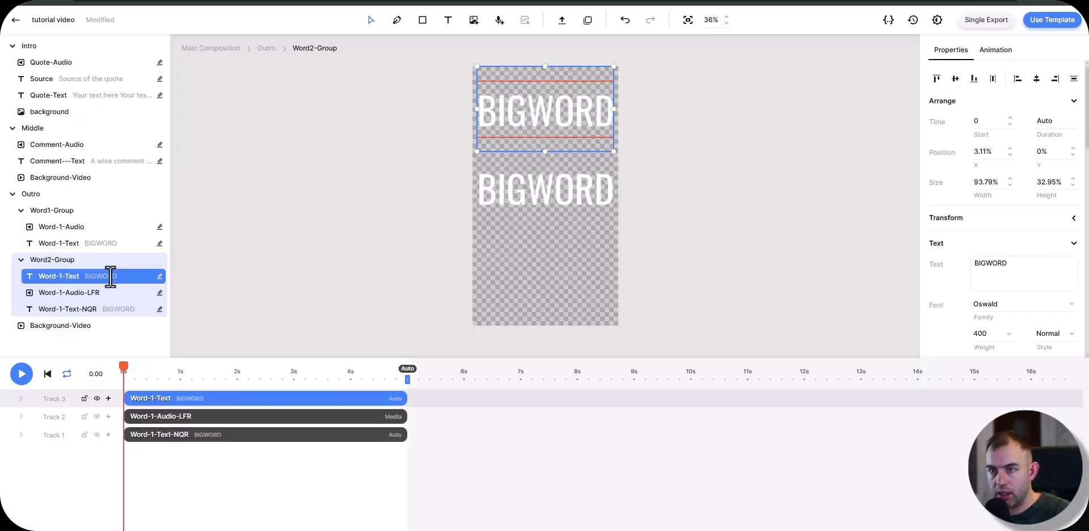
Step: Rename the lower BIGWORD text in Word2-Group as Word-2
right_click(89, 310)
click(91, 316)
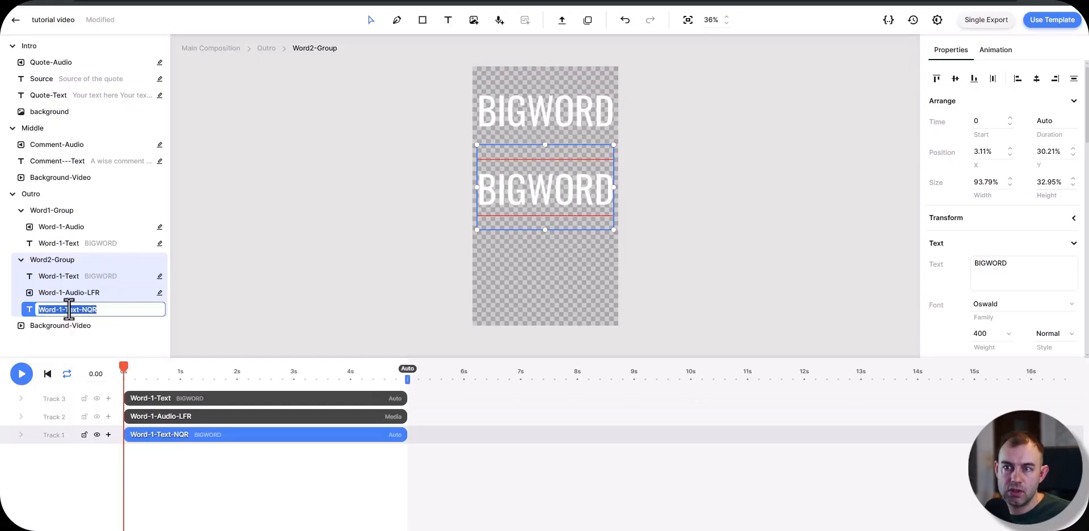
click(60, 310)
drag(66, 311, 137, 311)
text(2)
key(Return)
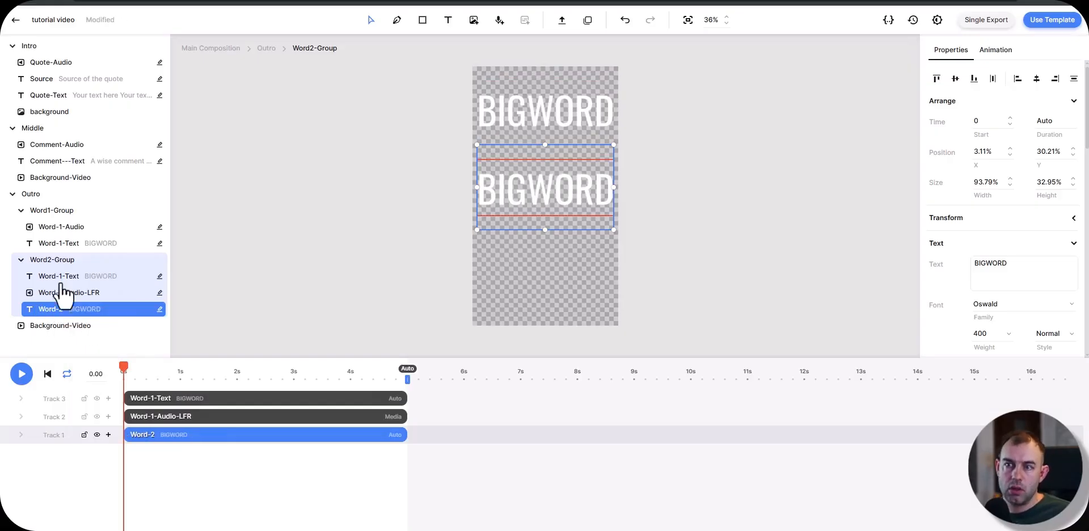
Step: Rename the audio element in Word2-Group as Word-2-Audio
click(65, 262)
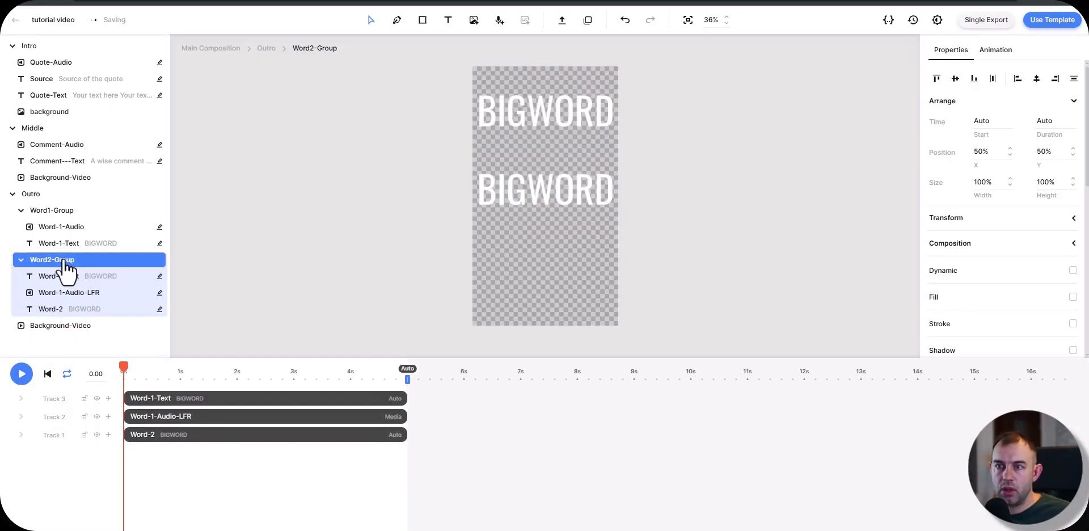
click(66, 296)
right_click(65, 298)
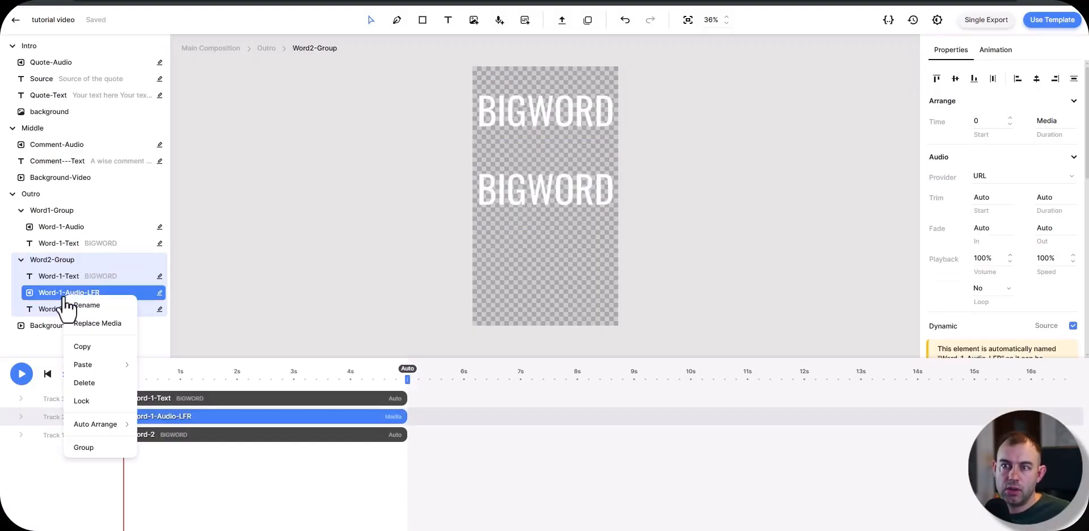
click(77, 306)
click(61, 293)
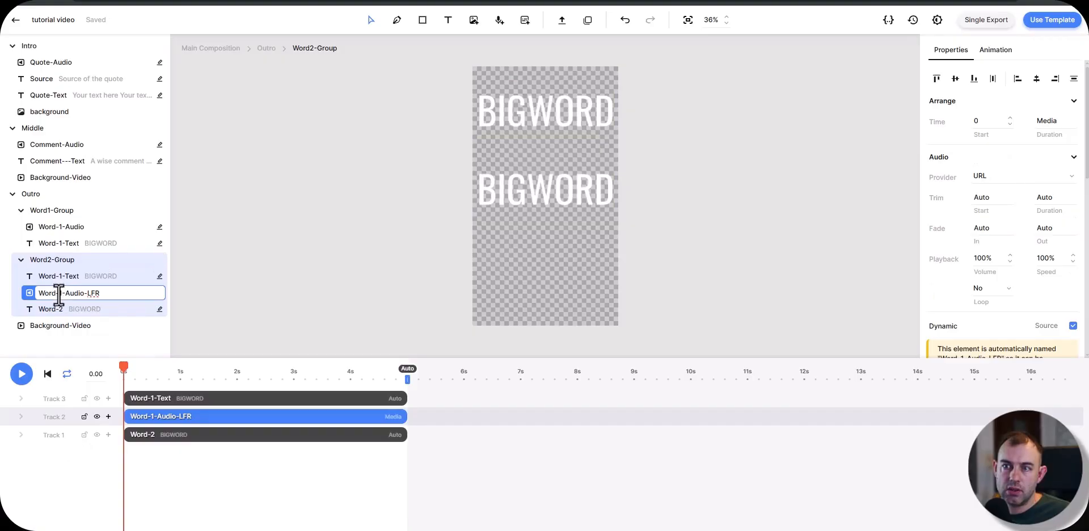
key(BackSpace)
text(2)
key(BackSpace)
Step: Duplicate Word2-Group in the Outro scene and rename the copy as Word3-Group
click(68, 262)
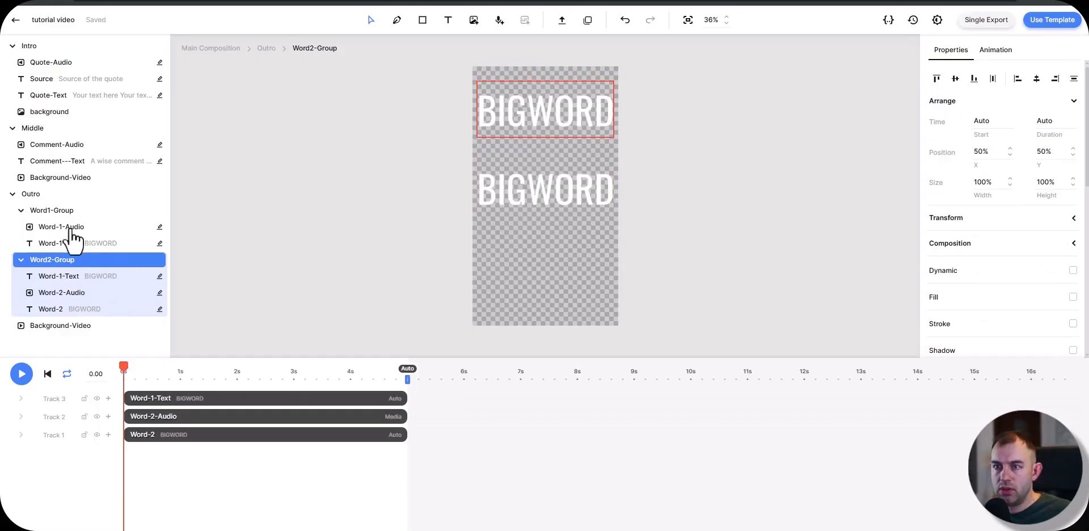
key(ctrl+d)
drag(237, 397, 728, 413)
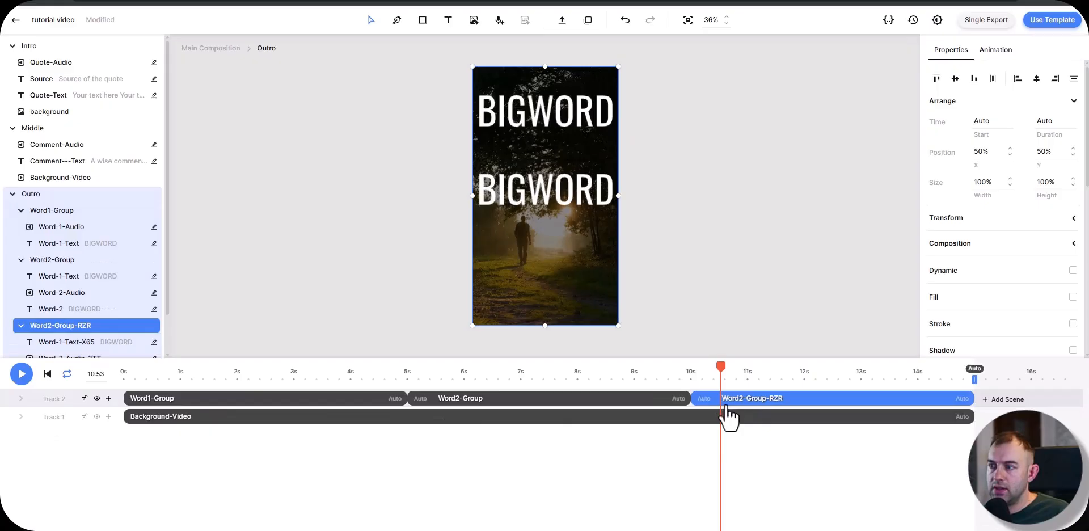
right_click(52, 330)
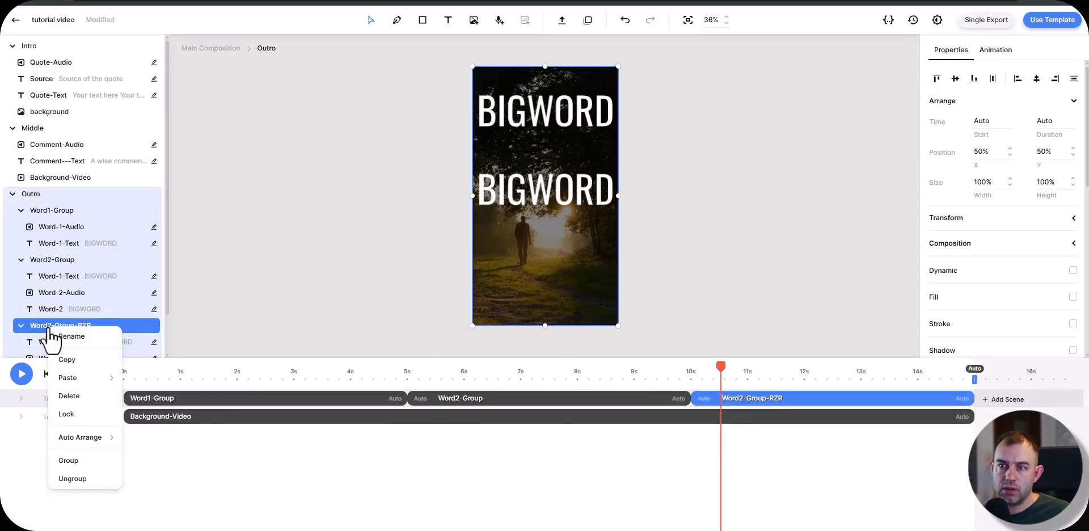
click(61, 336)
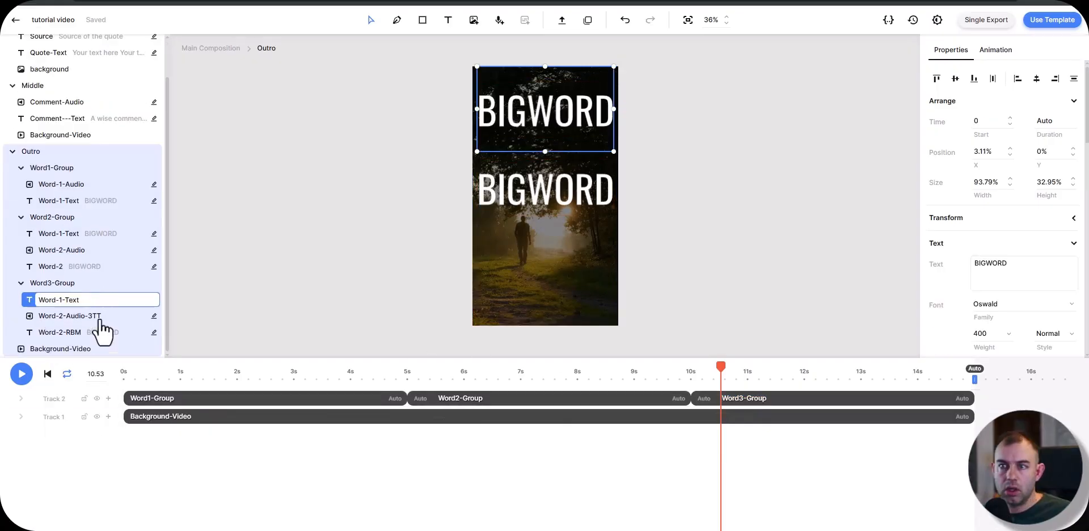
Step: Rename the copied audio in Word3-Group as Word-3-Audio and its lower BIGWORD text as Word-2
click(97, 321)
right_click(97, 321)
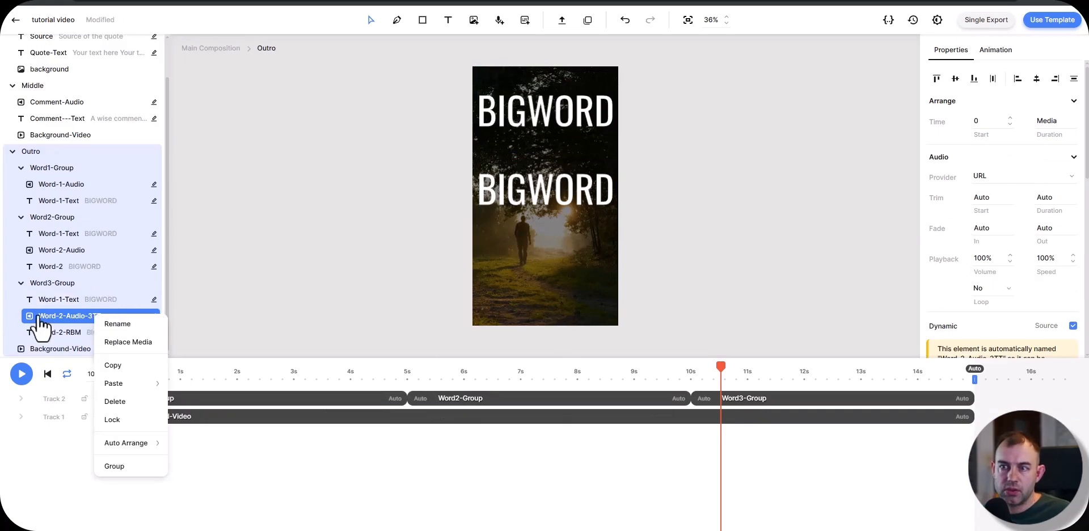
click(101, 324)
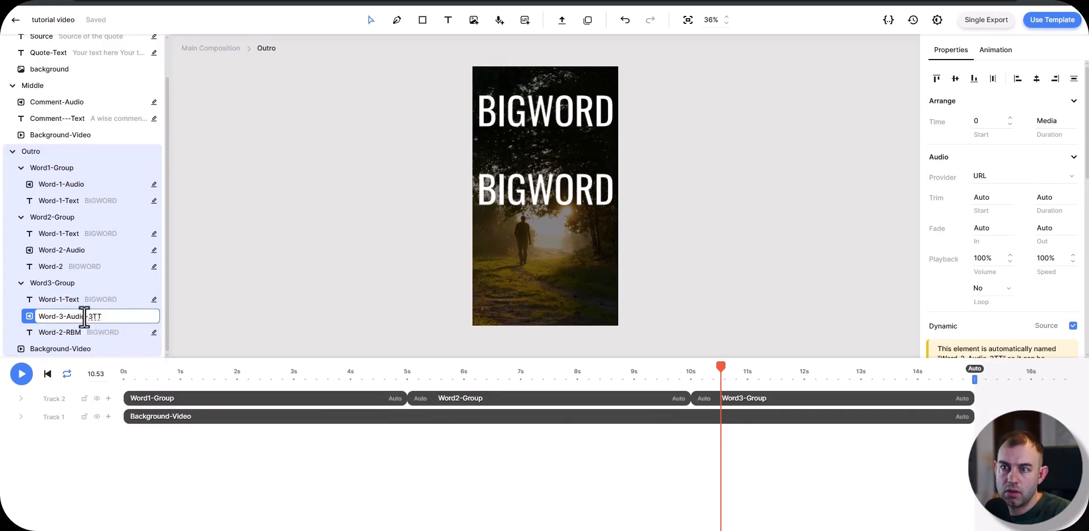
click(107, 336)
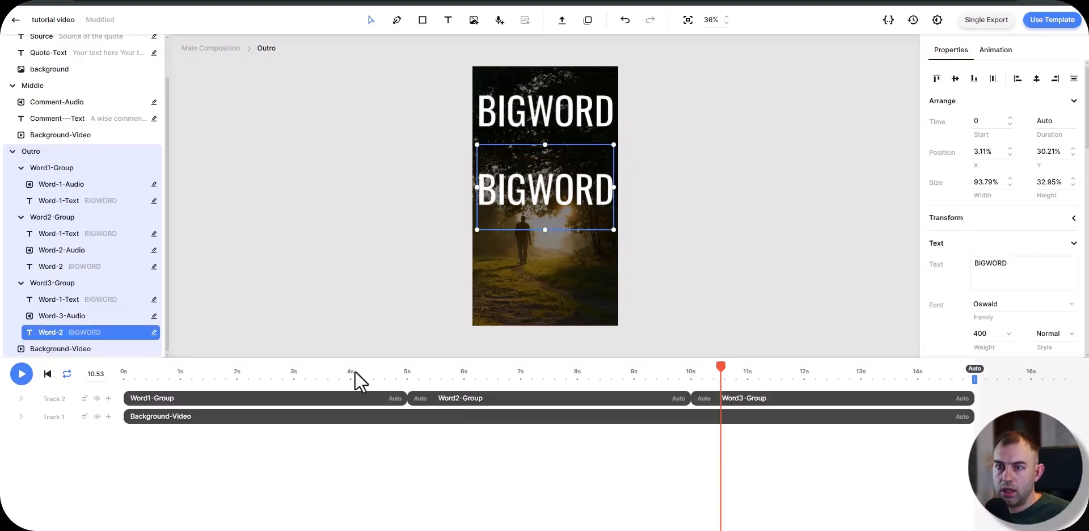
Step: Open Word3-Group, add a copy of its Word-2 text and rename the copy as Word-3-Text
double_click(772, 401)
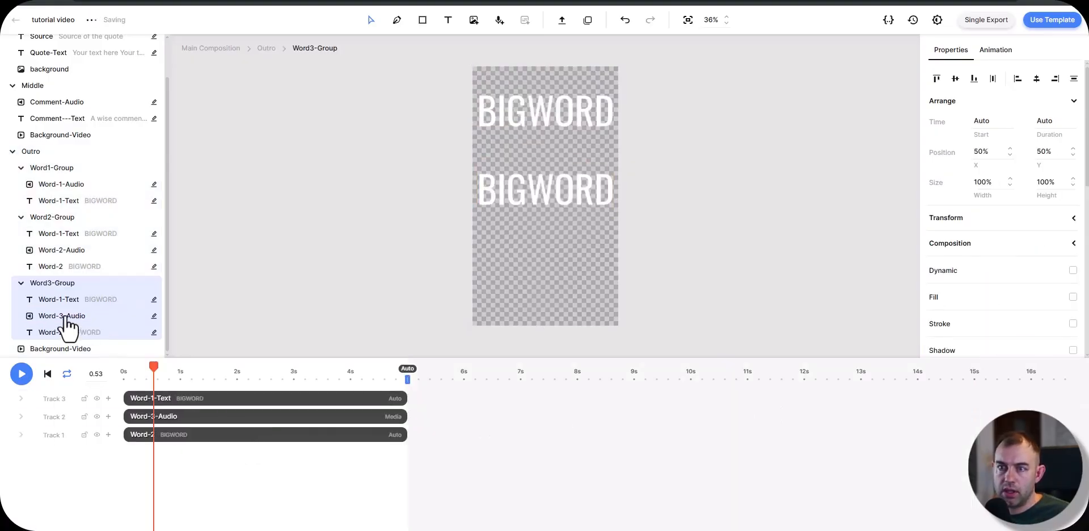
click(63, 317)
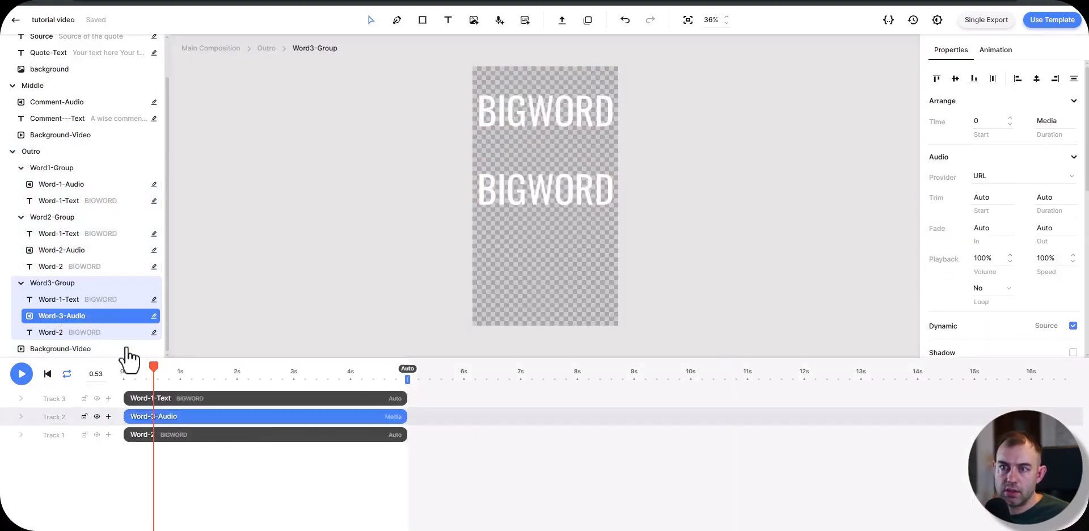
right_click(57, 300)
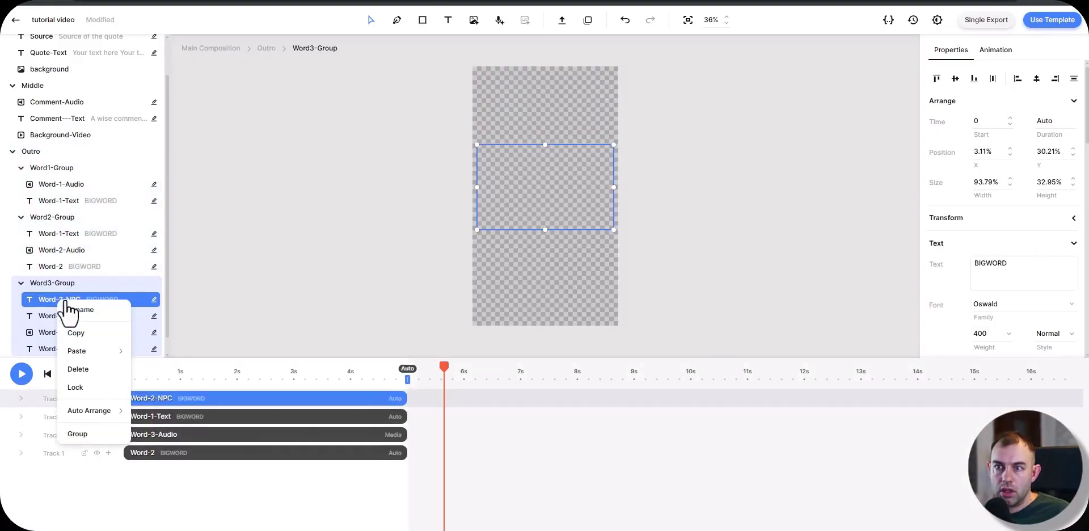
click(69, 309)
click(60, 301)
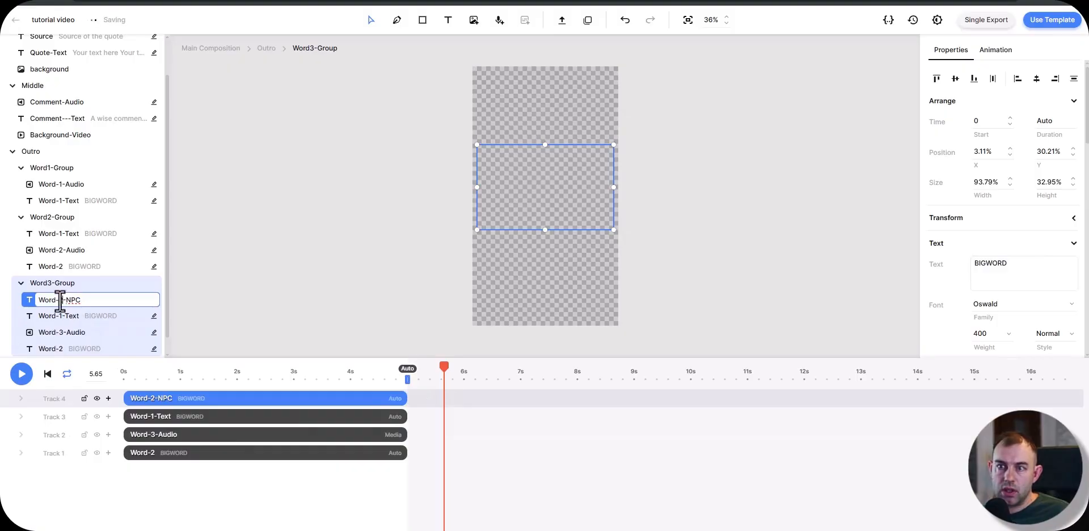
drag(59, 300, 87, 299)
text(3)
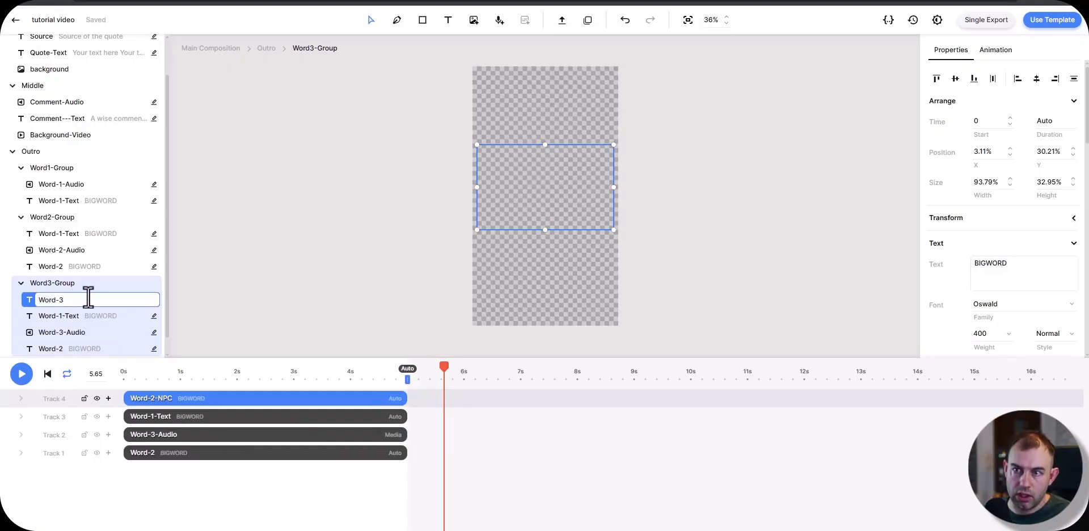
text(-Text)
key(Return)
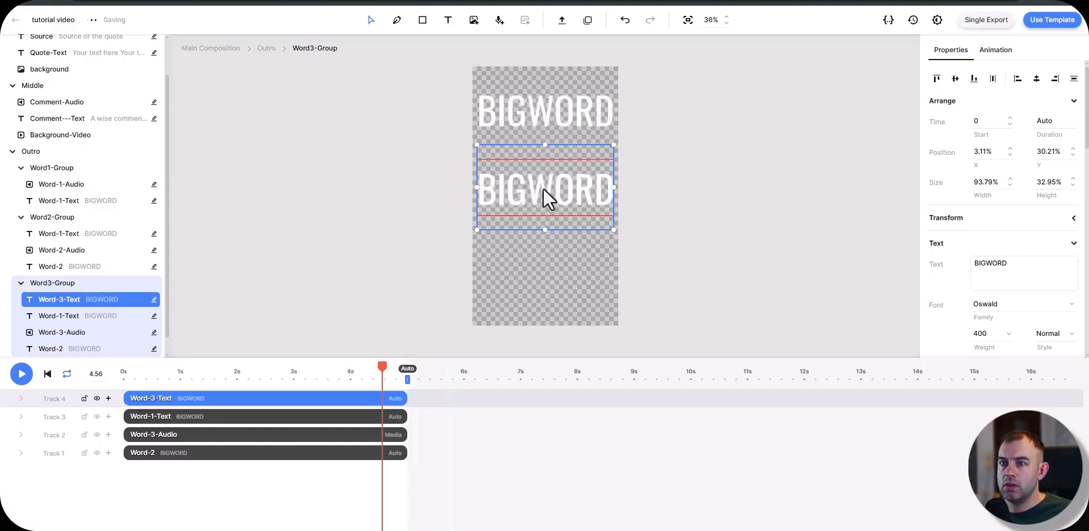
Step: Move Word-3-Text down to about Y 63% and center the word texts of all three Outro groups horizontally
drag(543, 189, 545, 271)
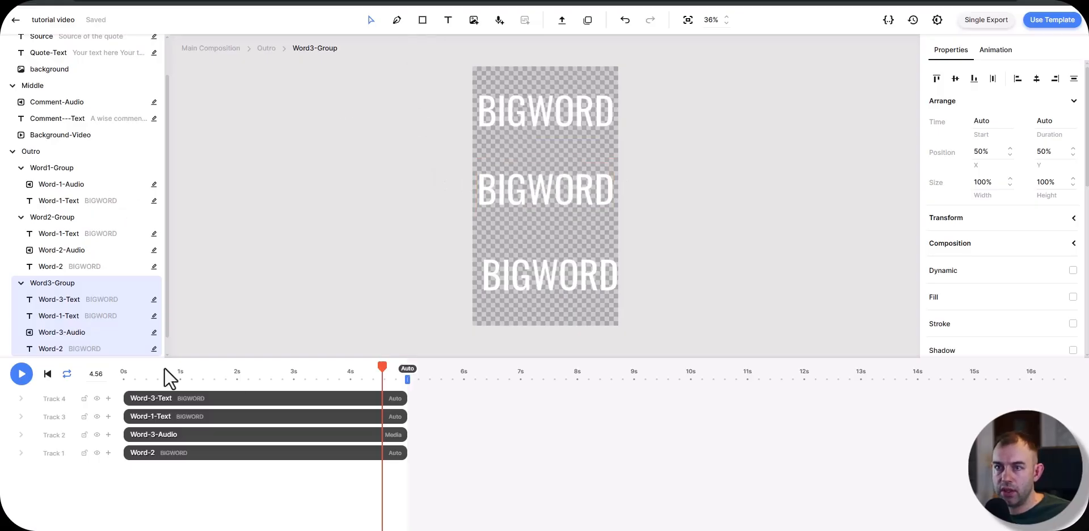
click(66, 316)
click(60, 349)
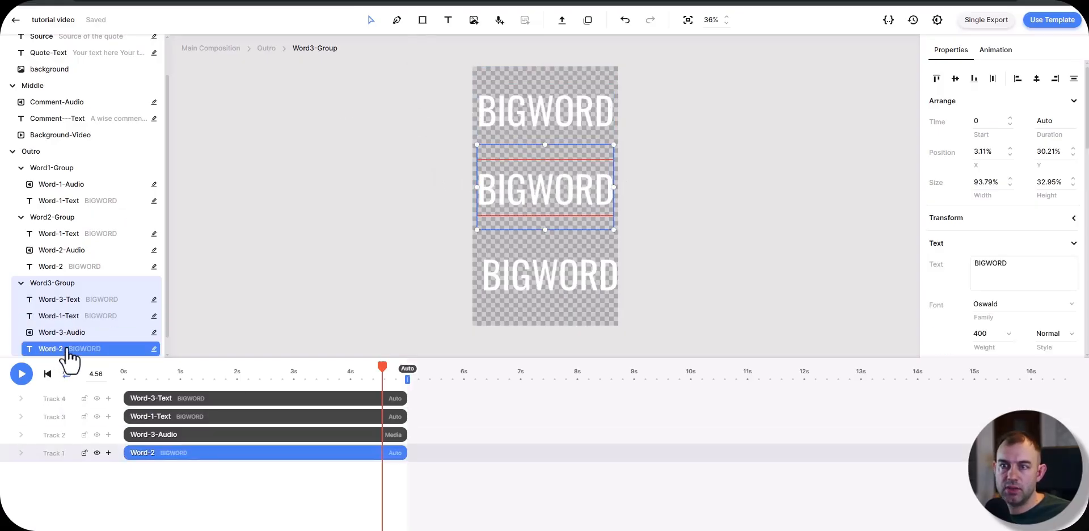
ctrl+click(64, 317)
ctrl+click(68, 299)
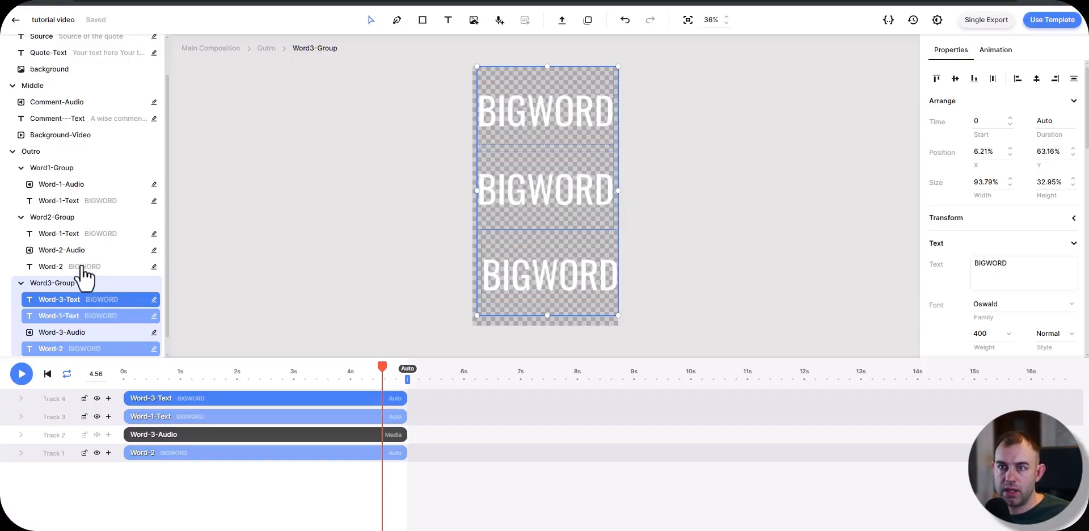
ctrl+click(76, 266)
ctrl+click(75, 235)
ctrl+click(73, 202)
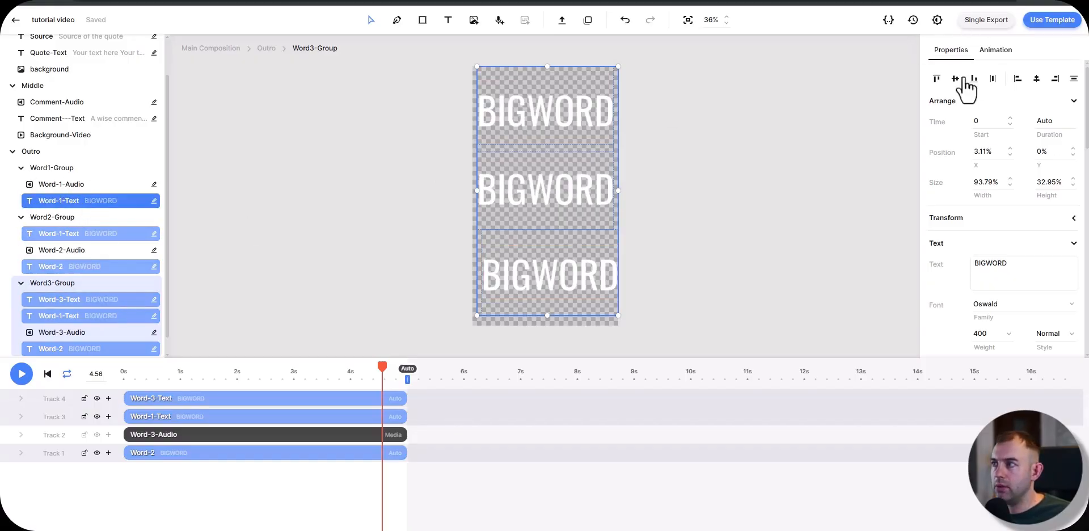
click(1037, 79)
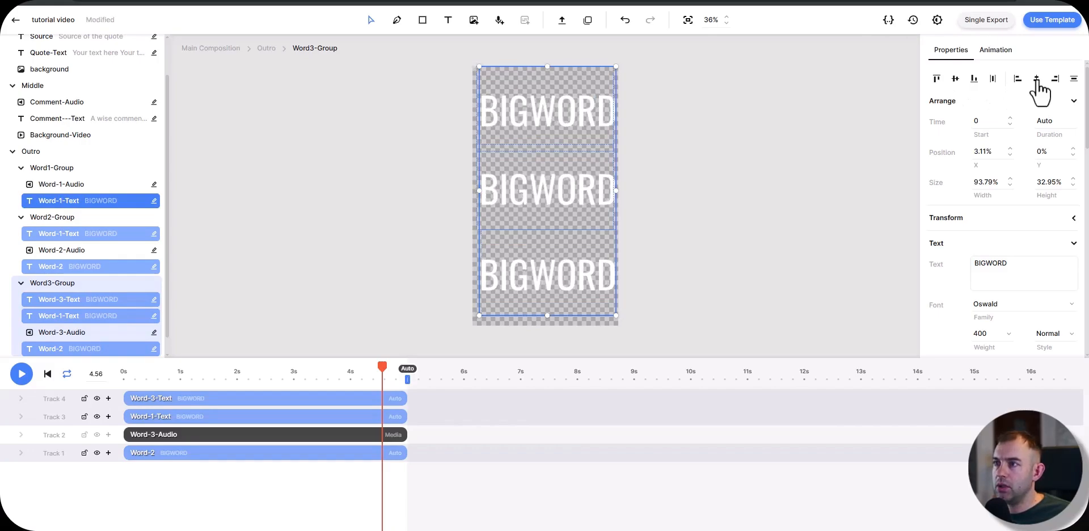
Step: Scrub the main composition through the Intro and Outro scenes to check how the word texts appear
drag(263, 376, 85, 329)
click(83, 322)
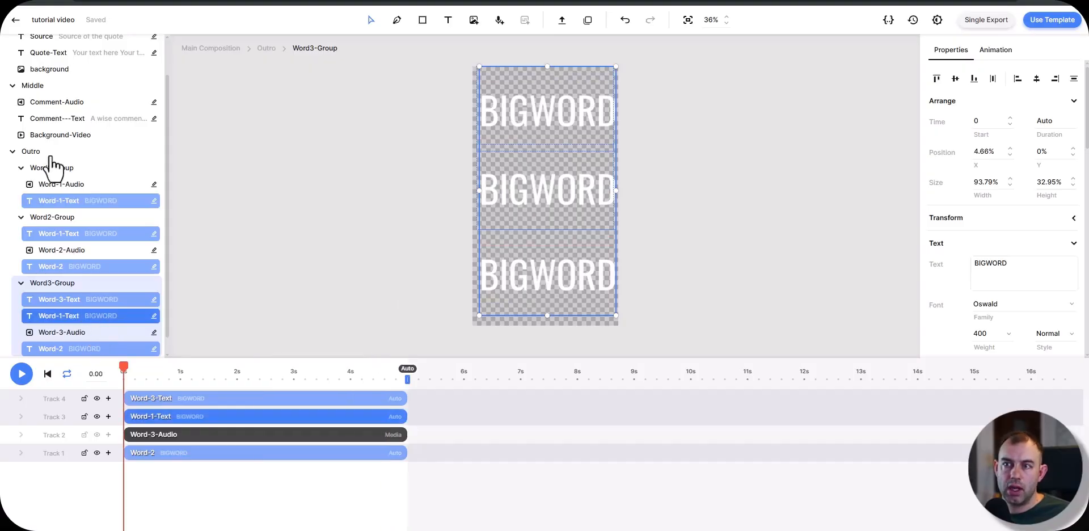
drag(165, 366, 1001, 391)
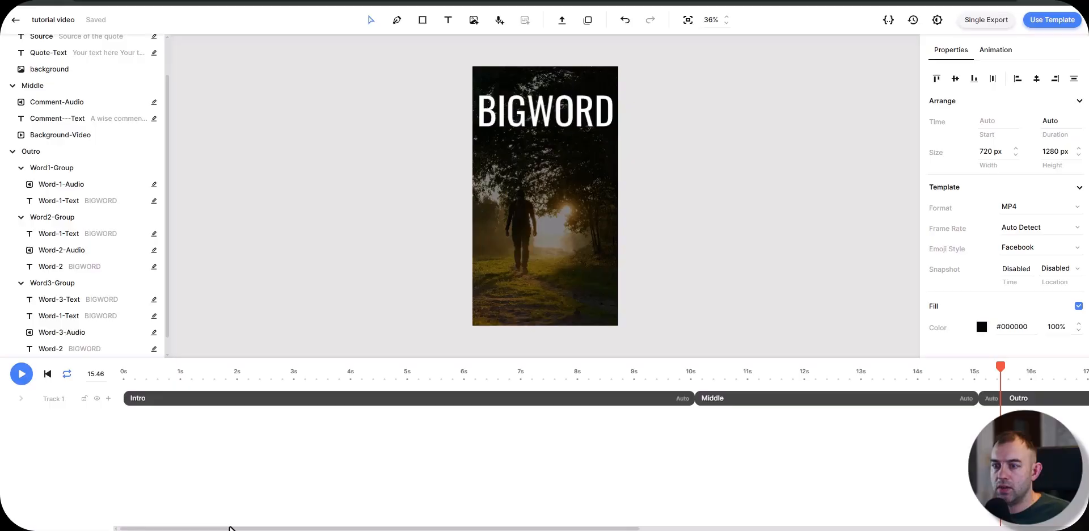
drag(230, 529, 664, 529)
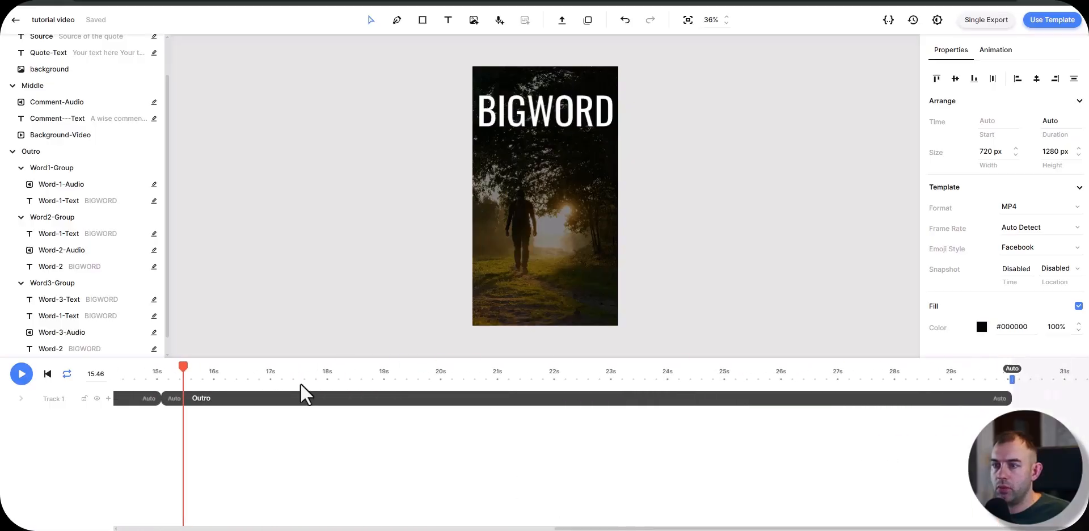
drag(180, 370, 17, 369)
click(520, 375)
scroll(90, 494, left, 10)
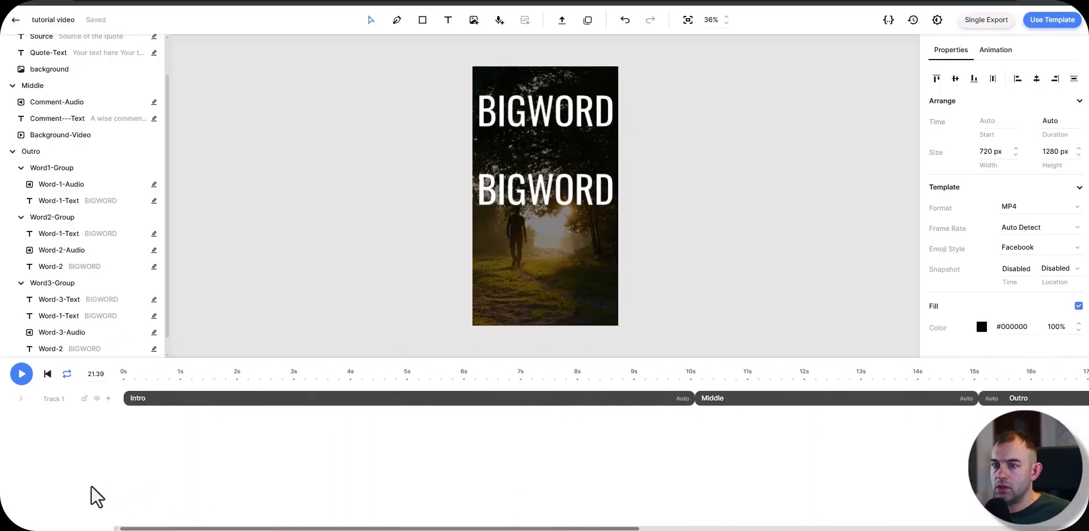
drag(153, 381, 351, 371)
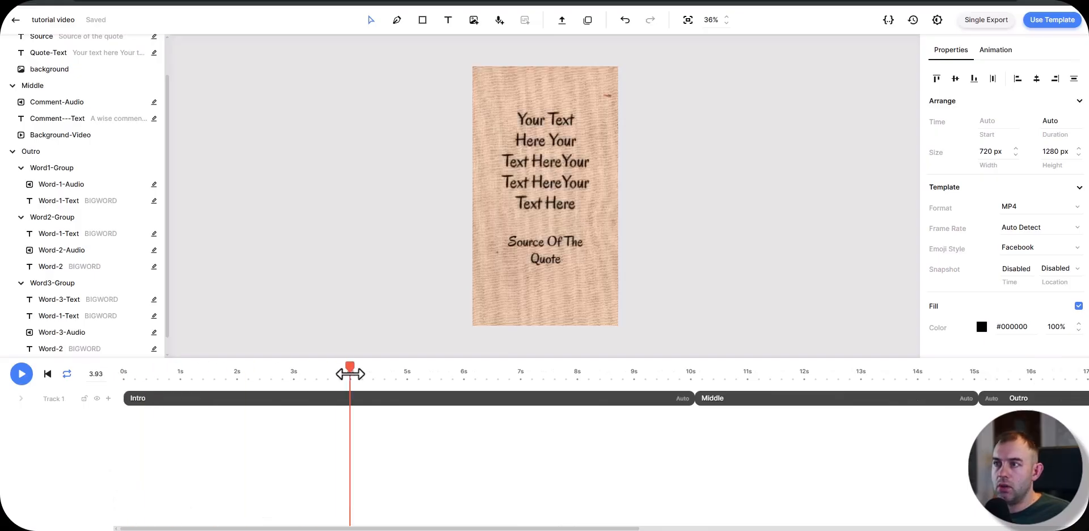
Step: Open the Intro scene and upload the worn-paper overlay video file into it at 0 s
click(164, 416)
double_click(163, 415)
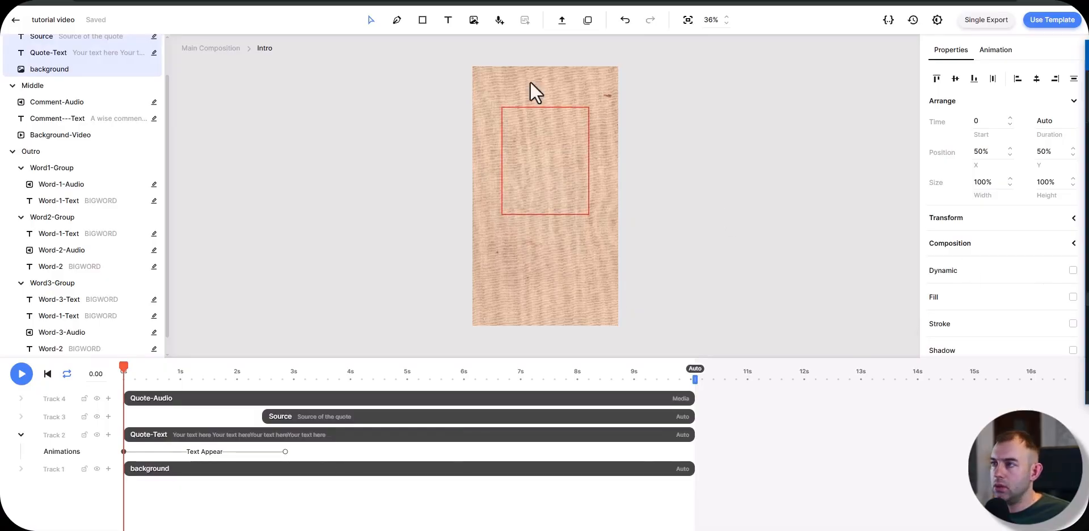
click(562, 22)
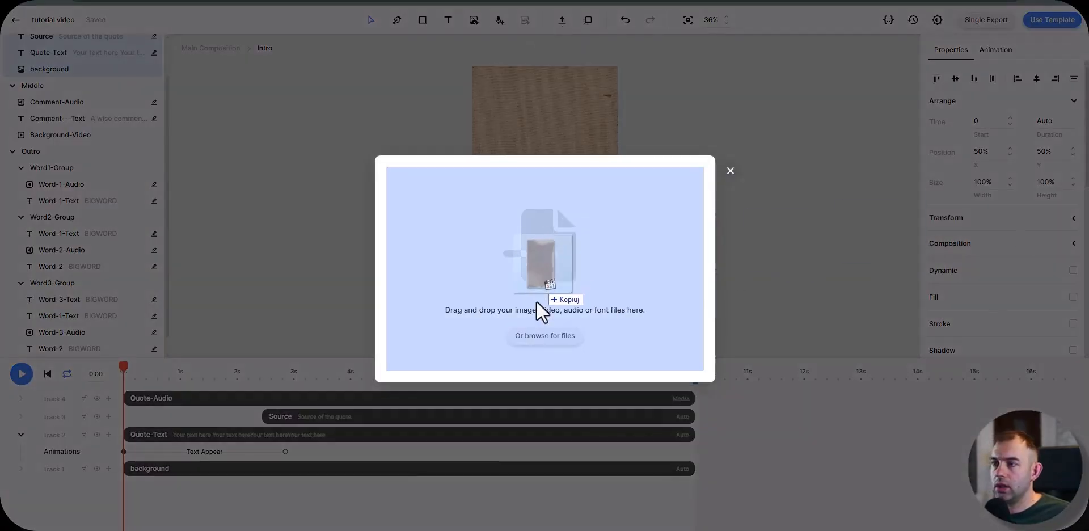
drag(536, 301, 539, 343)
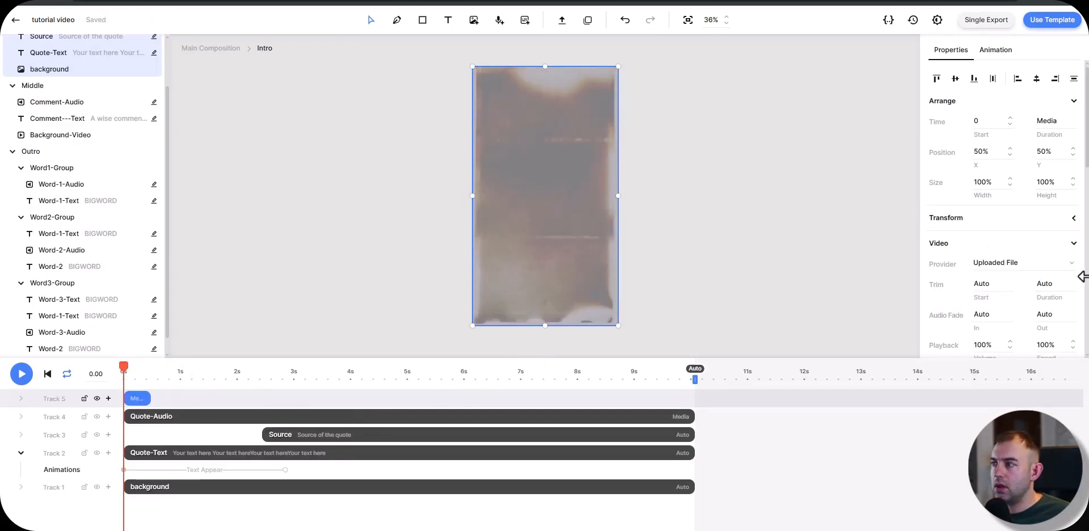
Step: Set the overlay video's blend mode to Hard Light and scrub the Intro to about 1.12 s to check it
scroll(1033, 280, down, 10)
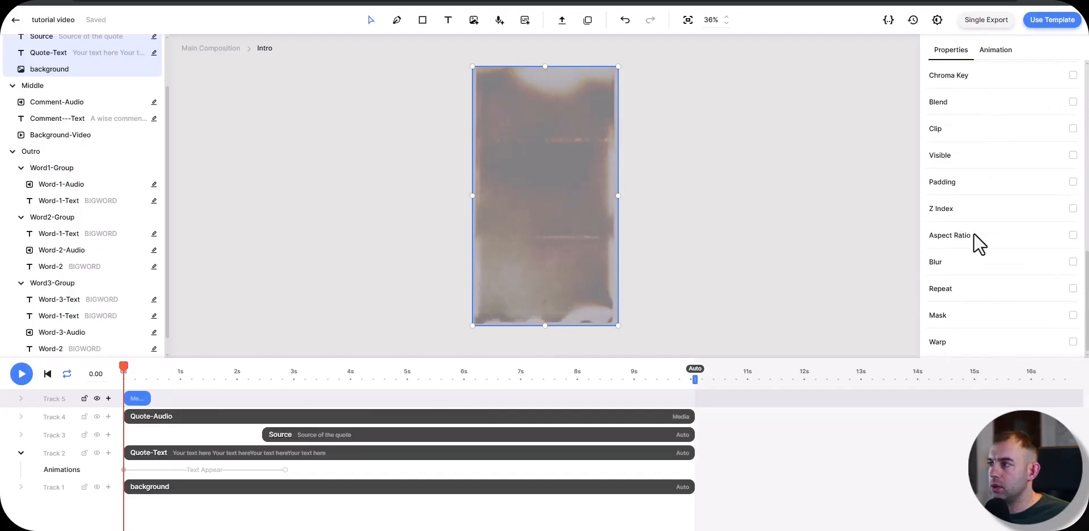
scroll(980, 244, up, 1)
click(1030, 159)
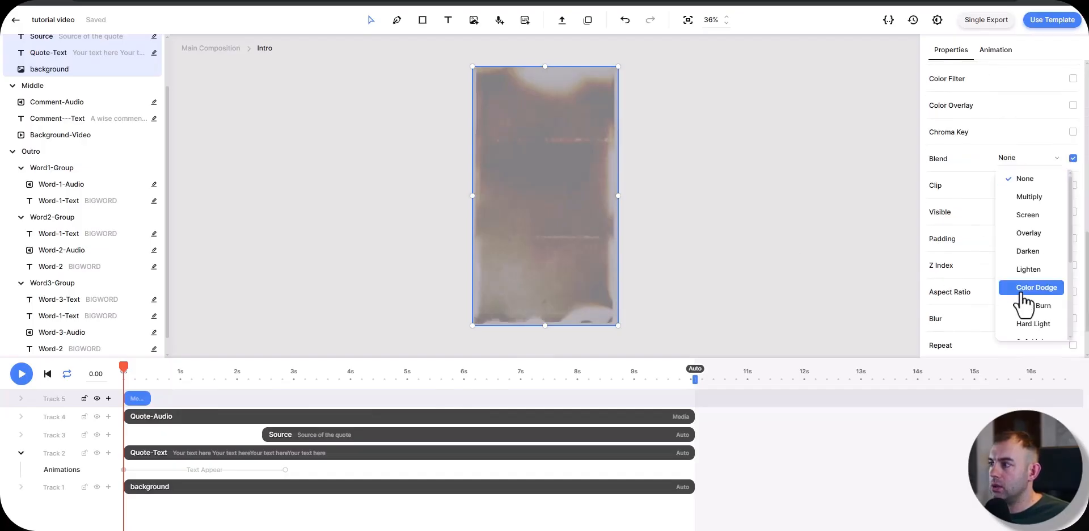
scroll(1033, 267, down, 4)
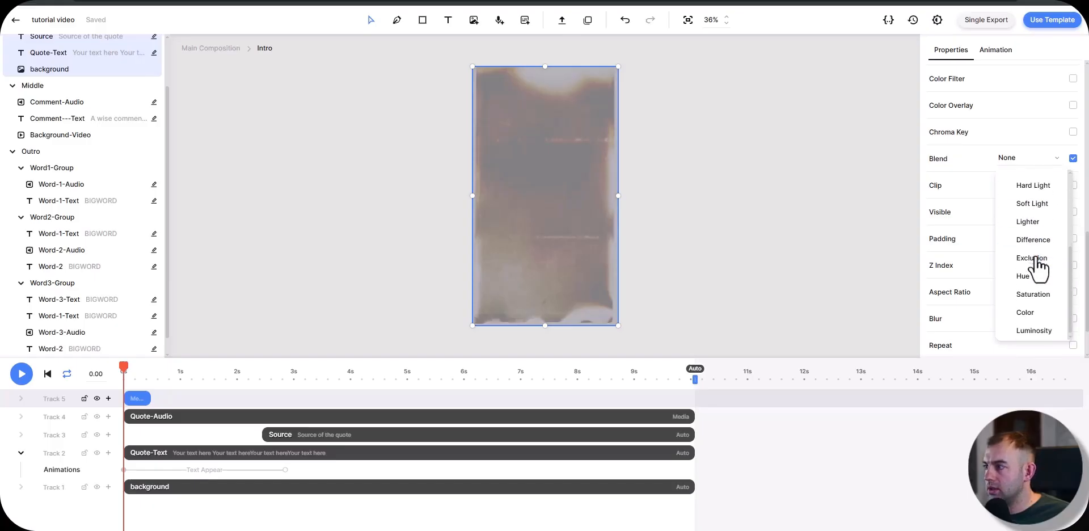
click(1033, 182)
mouse_move(165, 377)
mouse_down()
mouse_move(97, 373)
mouse_move(187, 376)
mouse_up()
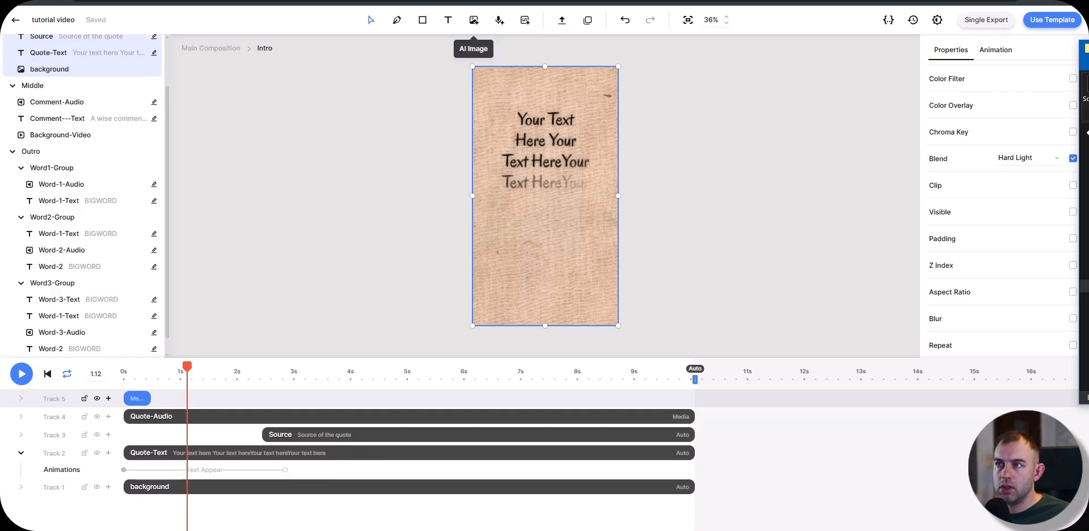
Step: Upload an audio file into the Intro scene at 1.12 s
click(561, 21)
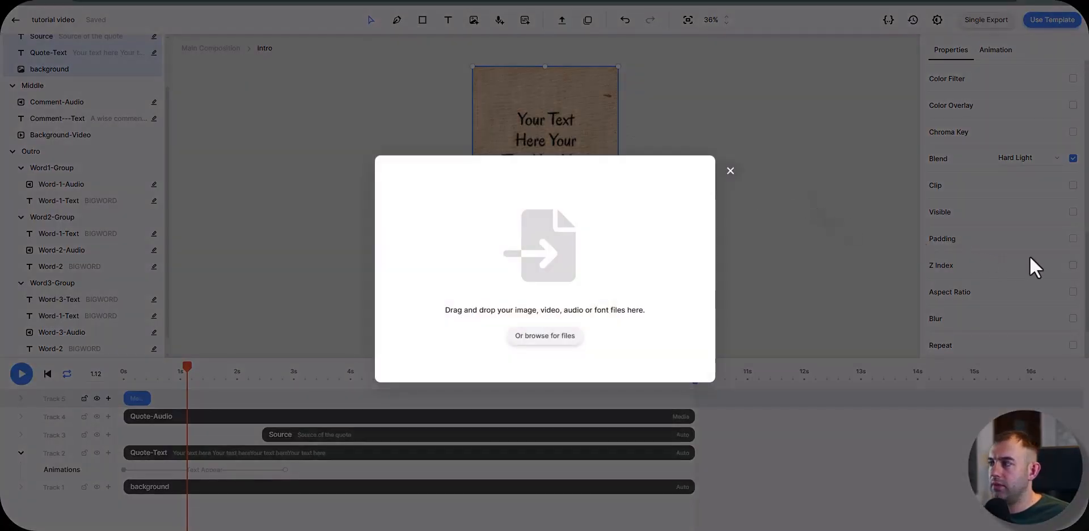
drag(464, 249, 530, 332)
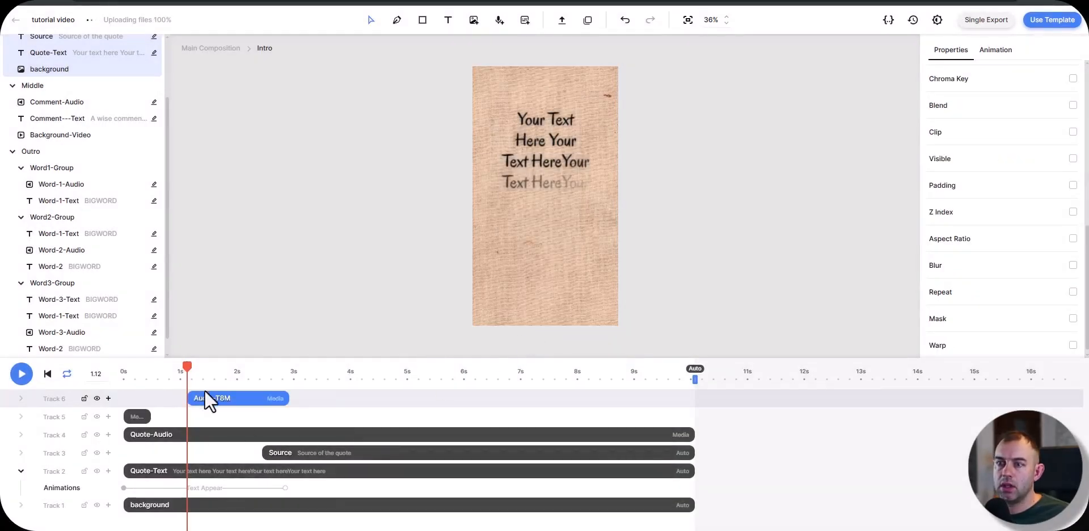
Step: Move the uploaded audio clip to 0 s in the Intro scene and rename it sfx
drag(223, 400, 146, 390)
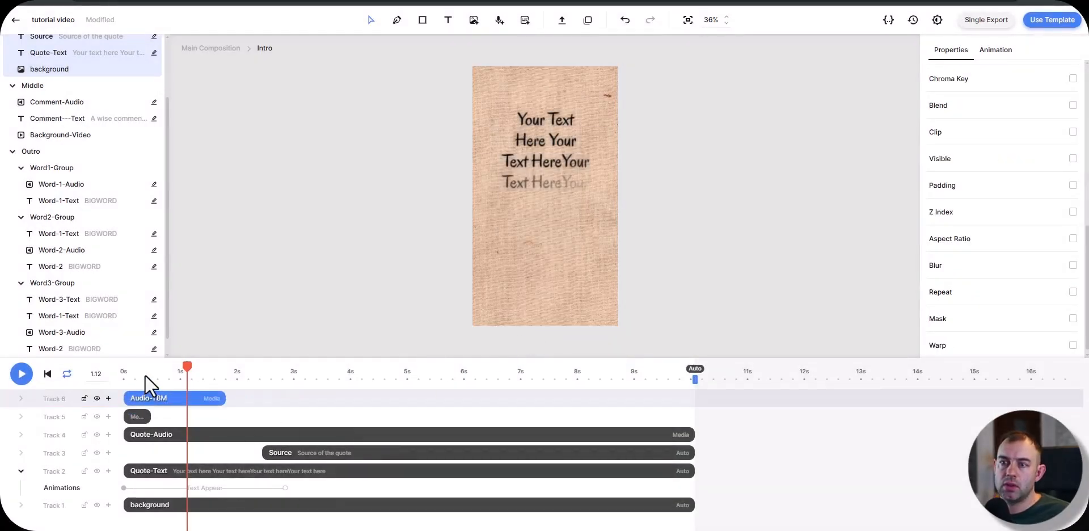
key(space)
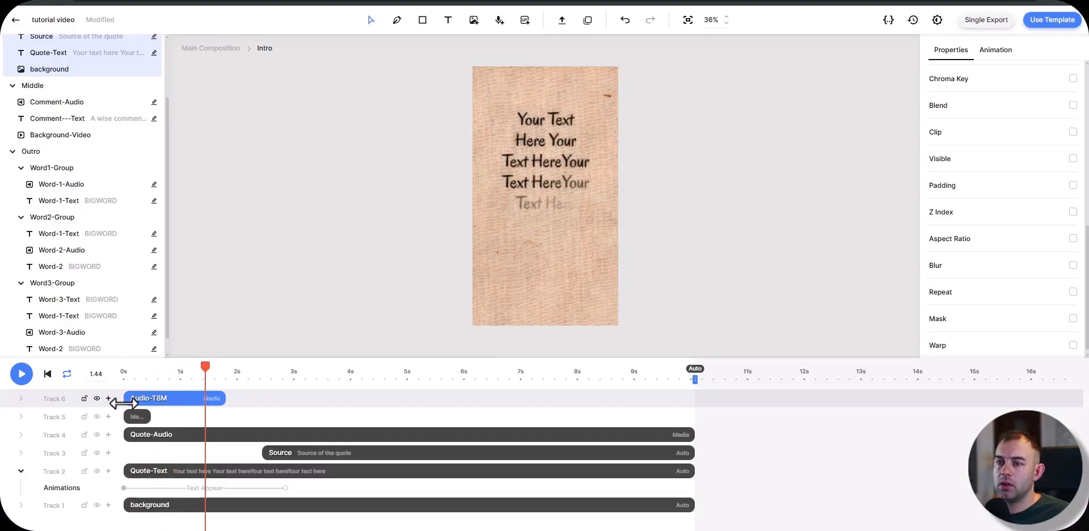
right_click(147, 404)
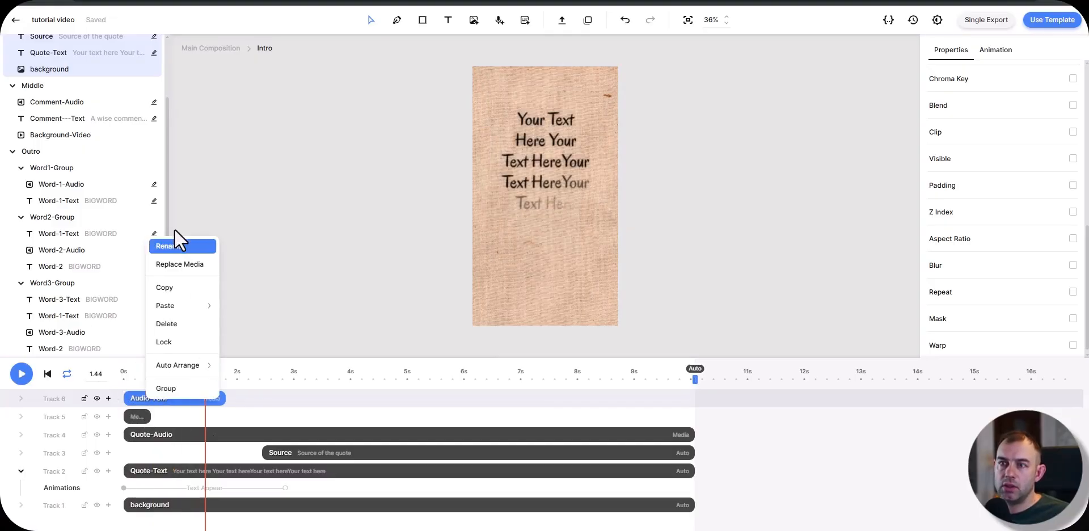
click(175, 245)
text(sfx)
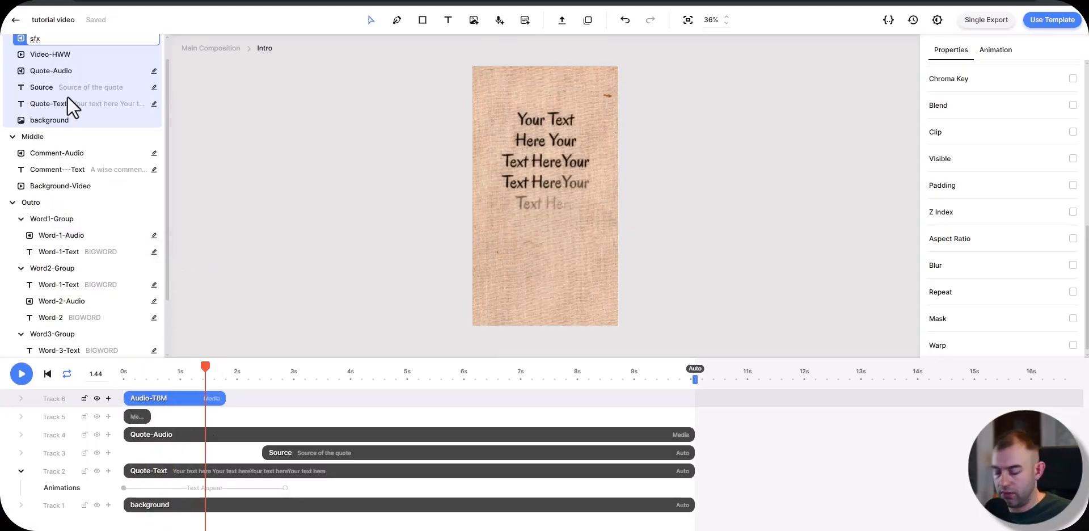
key(Return)
Step: Set the sfx clip's volume to 50% and play the Intro from the start to check it
scroll(954, 208, up, 5)
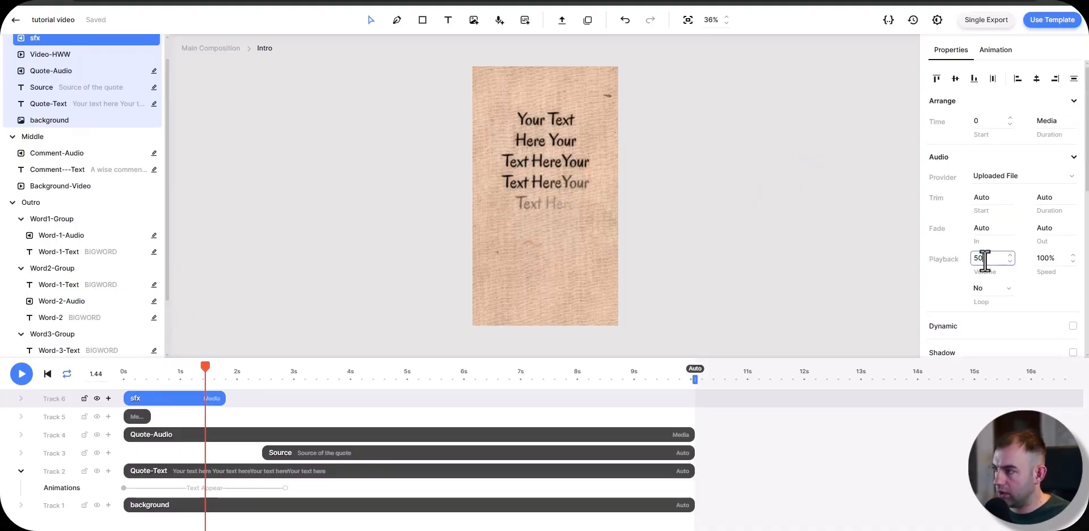
click(746, 423)
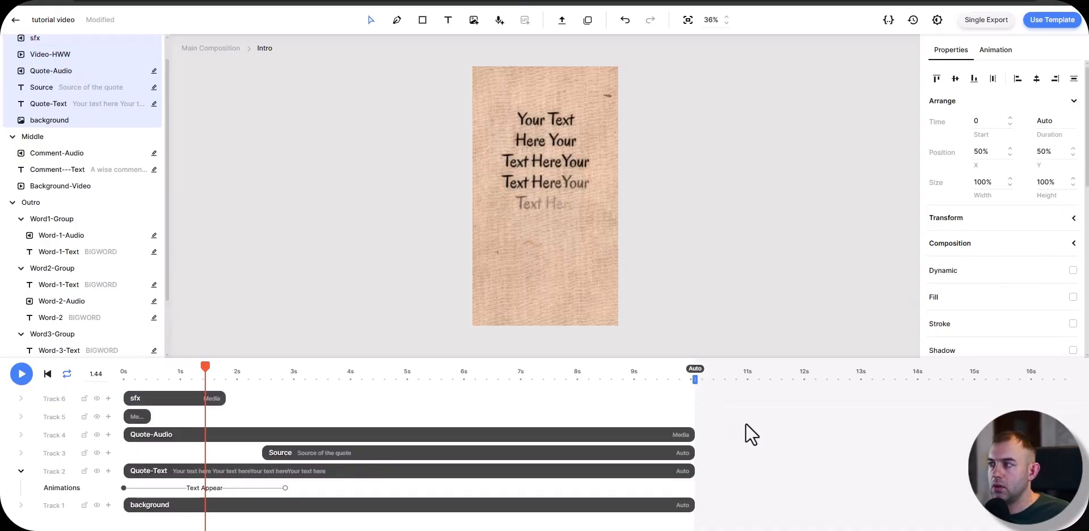
drag(297, 379, 90, 379)
key(space)
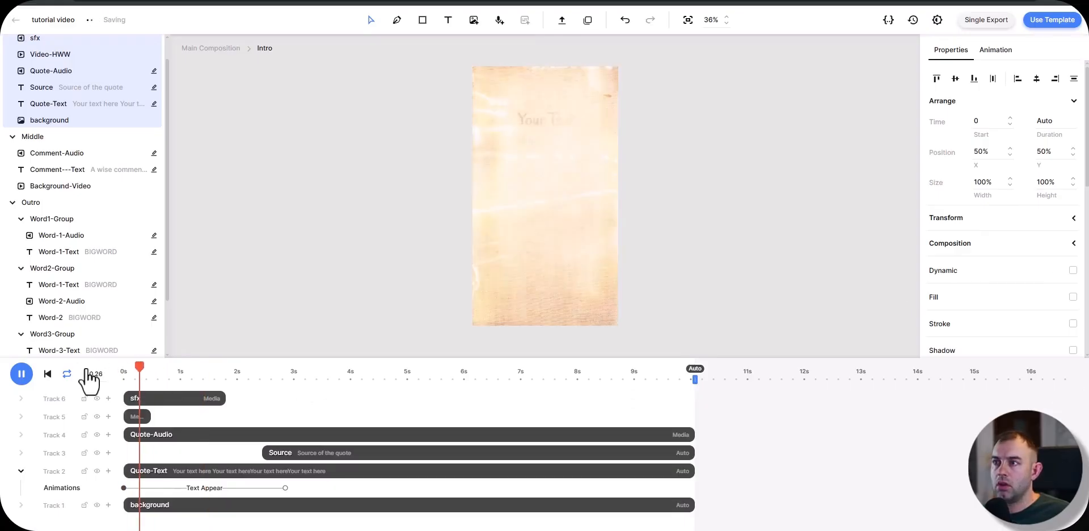
key(space)
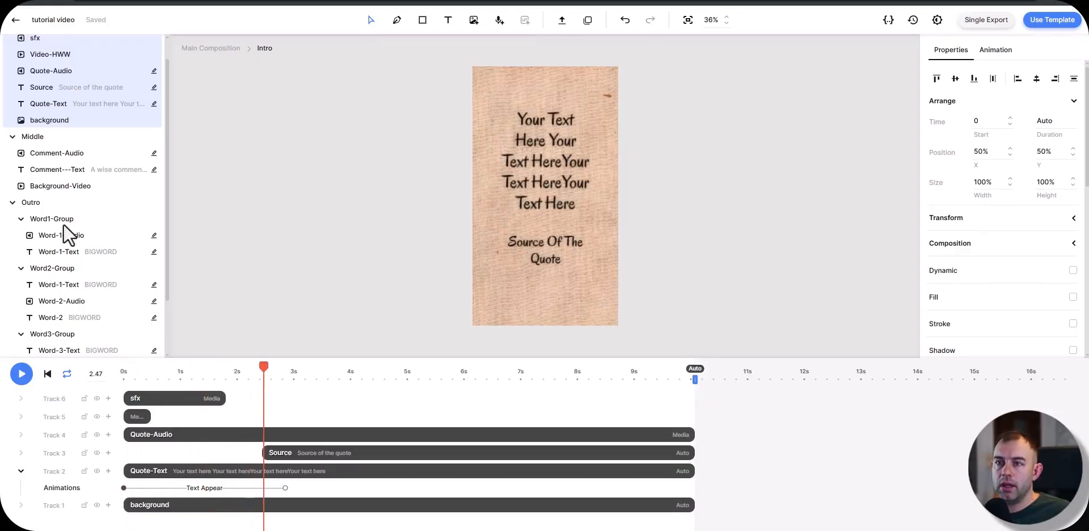
Step: Open the Middle scene from the main composition and upload the overlay video file into it at 0 s
click(229, 49)
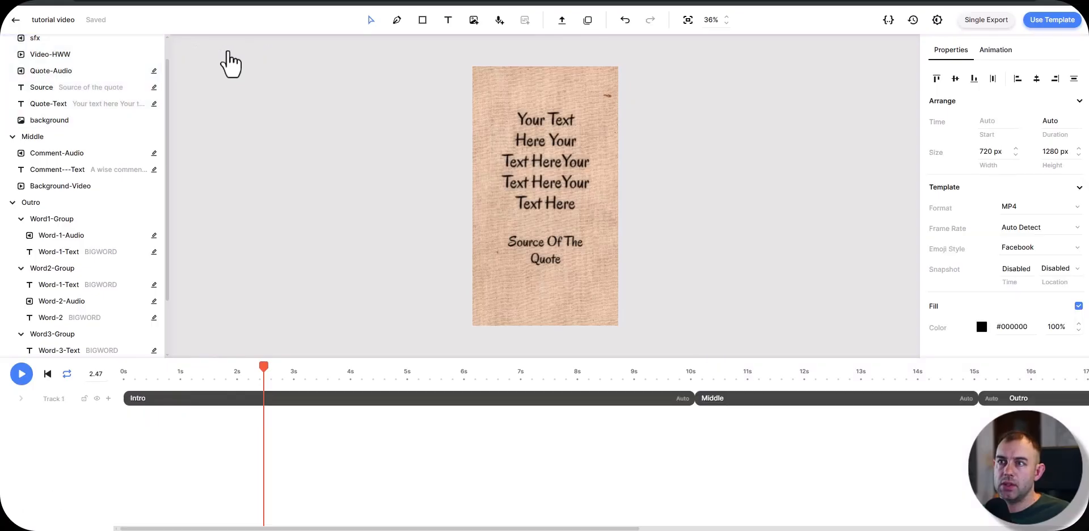
double_click(746, 414)
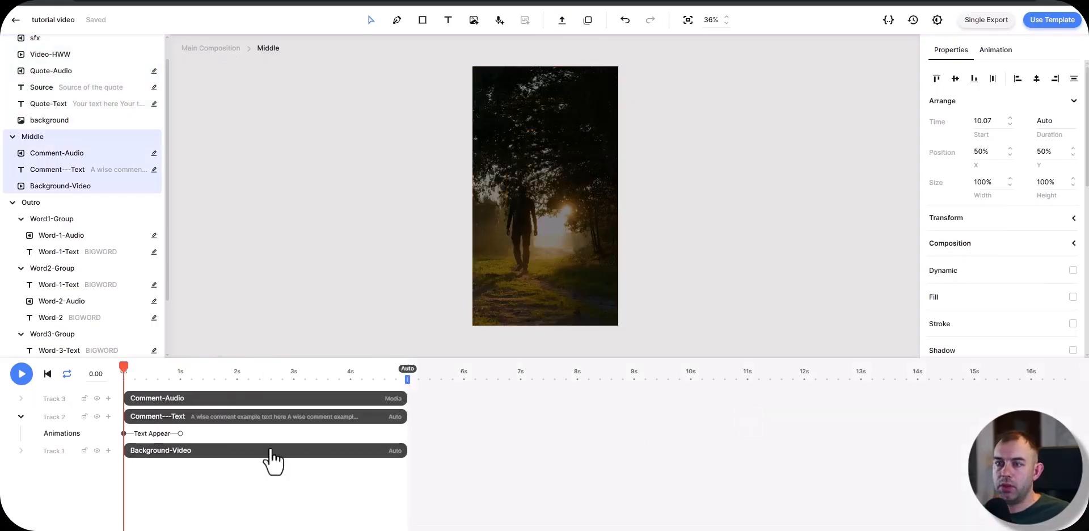
drag(1088, 295, 540, 329)
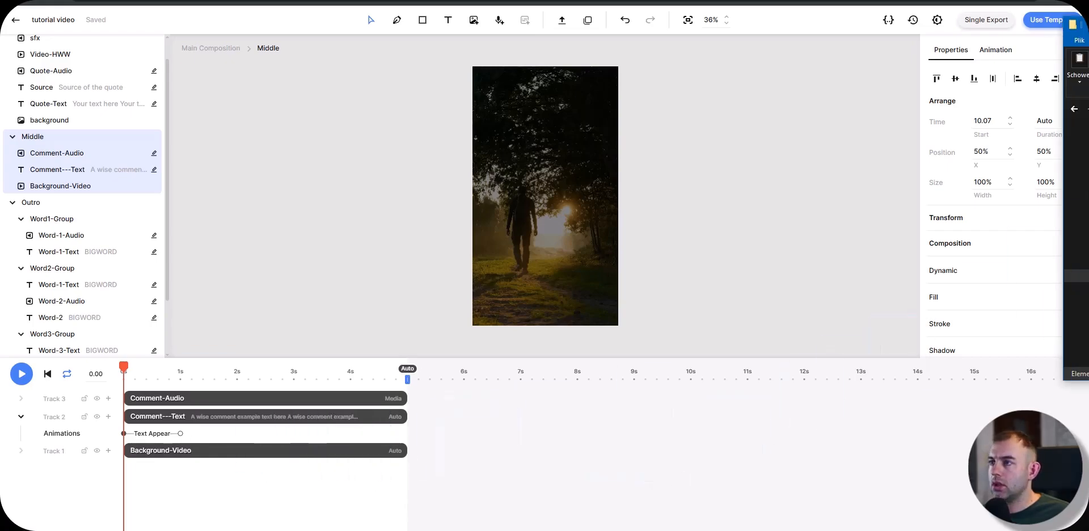
click(561, 21)
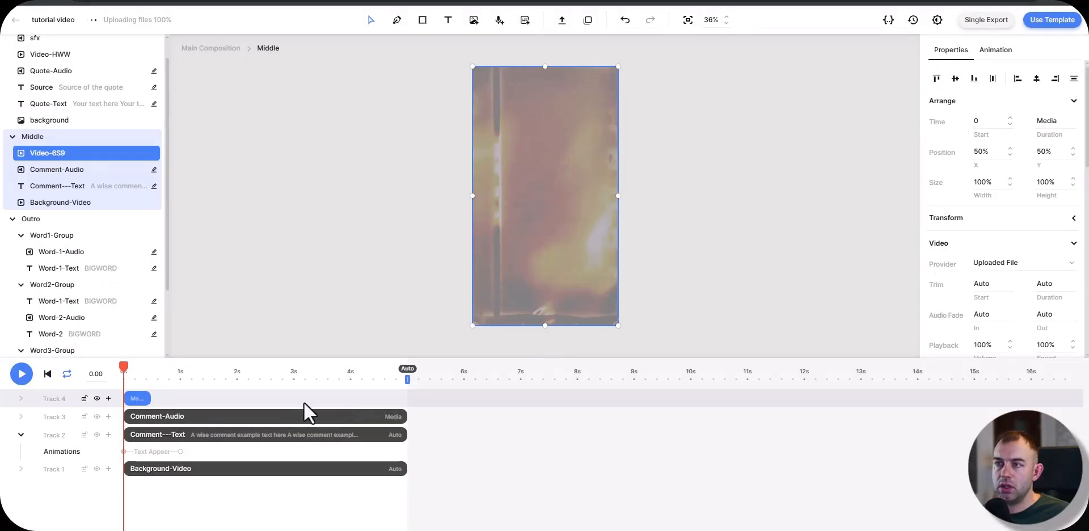
Step: Set the Middle scene's overlay video blend mode to Hard Light and scrub its opening to check the effect
scroll(1000, 261, down, 10)
scroll(1021, 236, up, 1)
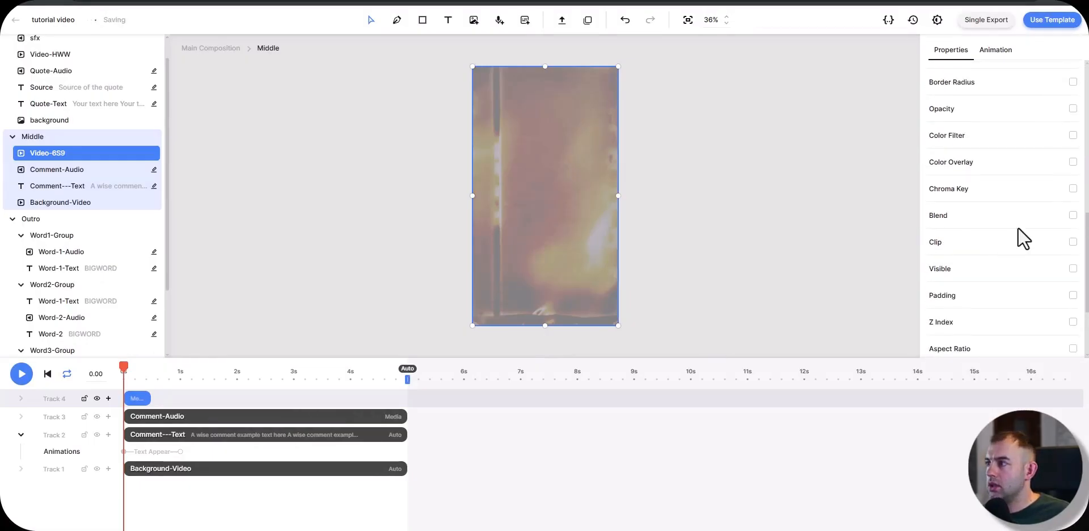
click(1073, 215)
click(1059, 217)
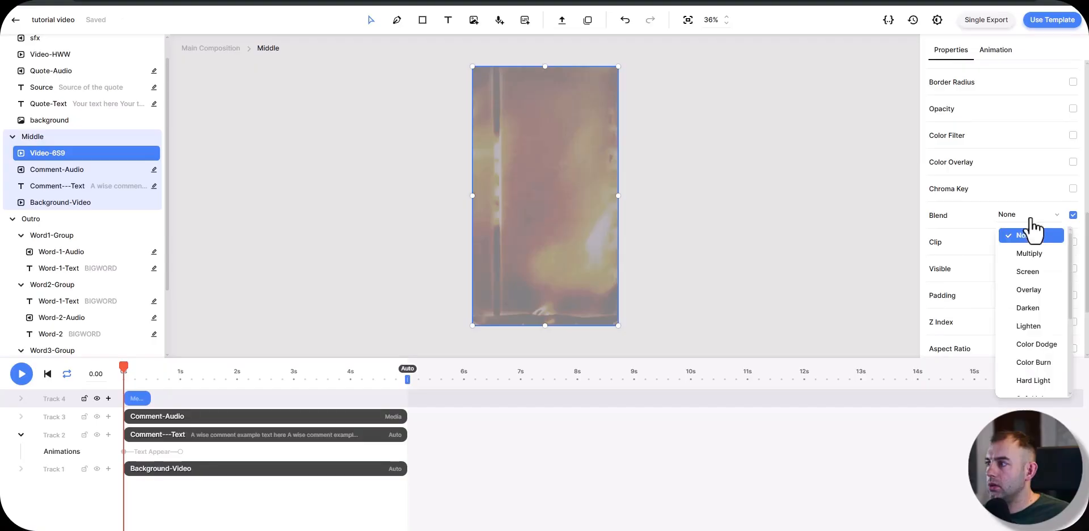
click(1040, 382)
click(187, 380)
drag(157, 380, 123, 382)
Step: Upload a sound-effect audio file into the Middle scene at 0 s and set its volume to 50%
key(alt+Tab)
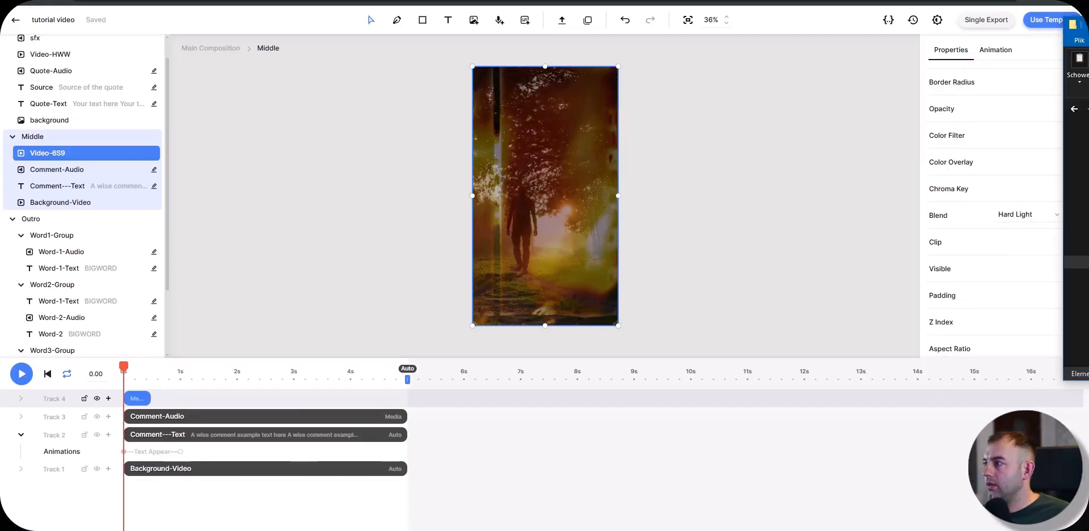
click(562, 20)
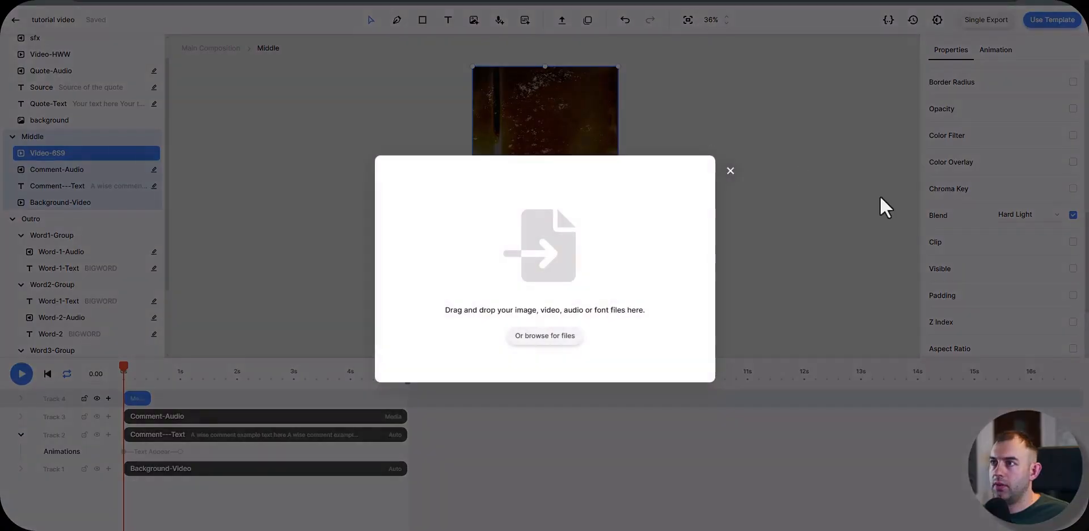
drag(1078, 255, 547, 332)
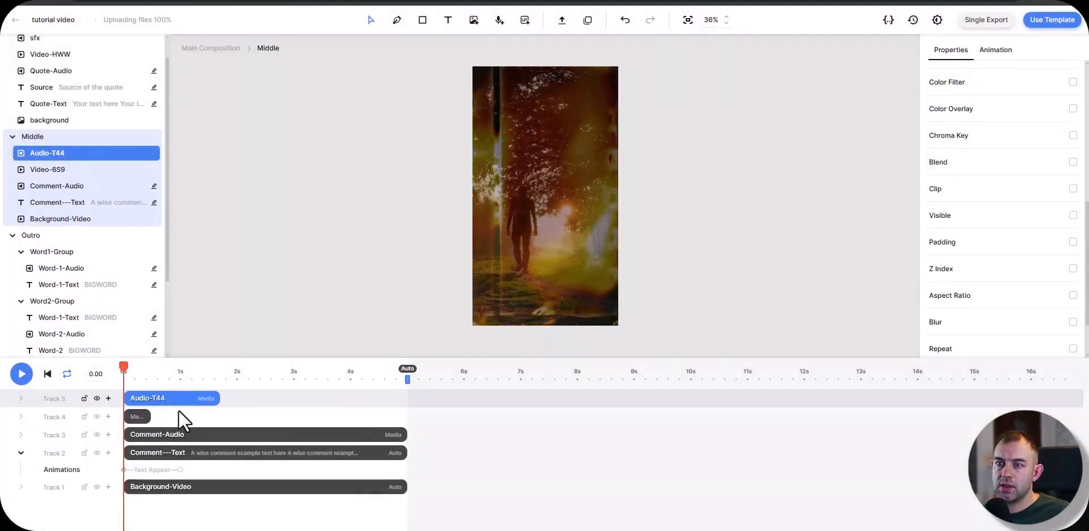
click(173, 380)
scroll(1027, 249, down, 1)
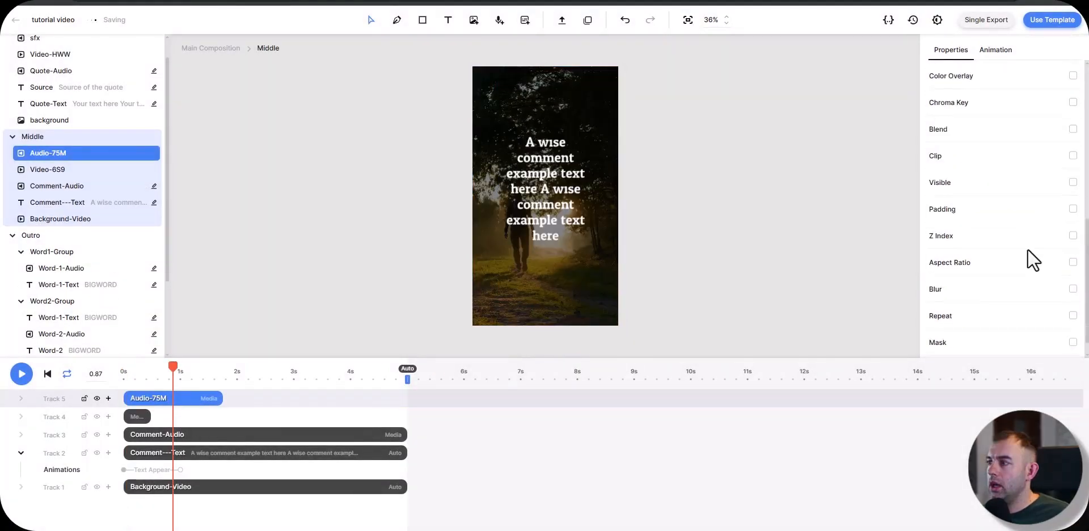
scroll(1027, 248, down, 1)
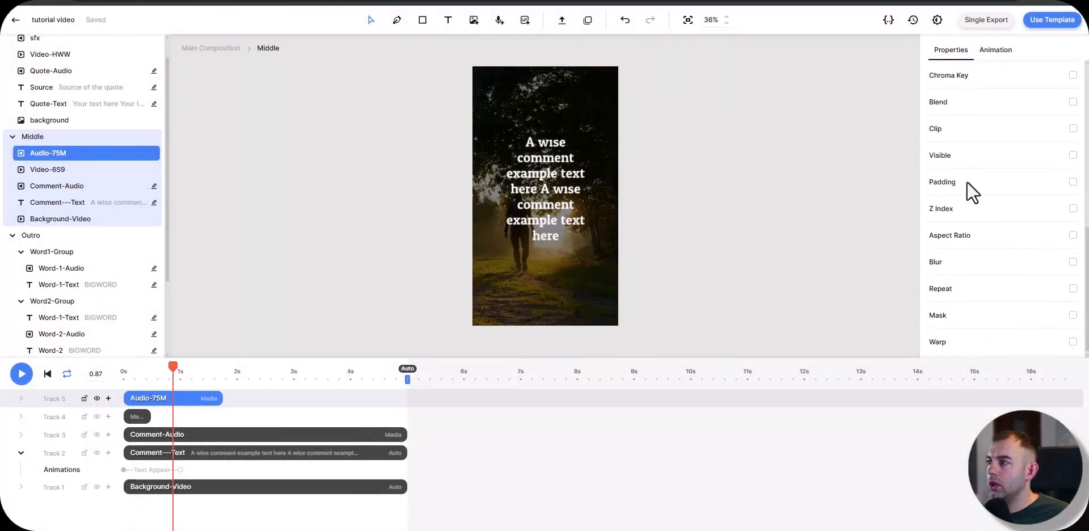
scroll(978, 288, up, 5)
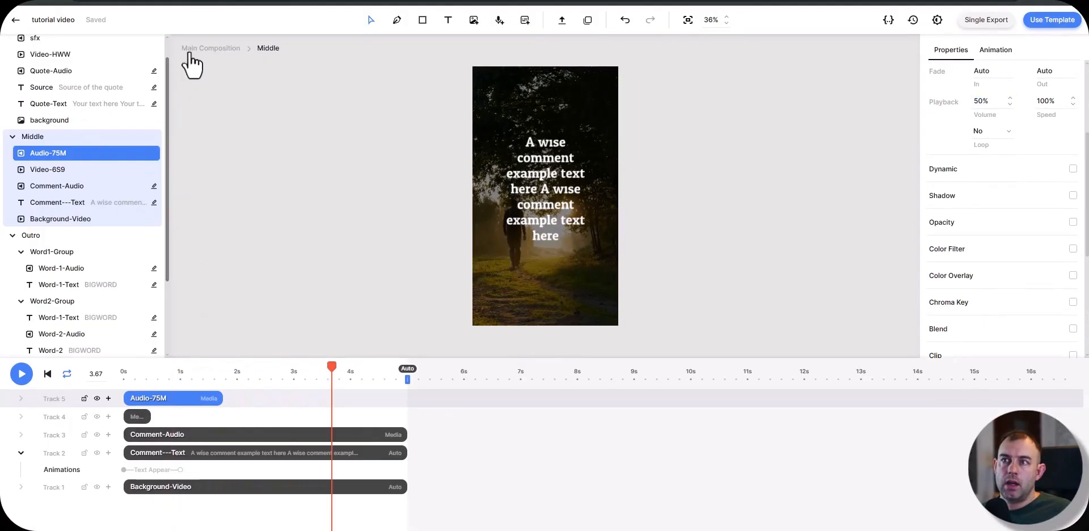
Step: Return to the main composition and play it from 0 s to check the enriched scenes
click(208, 48)
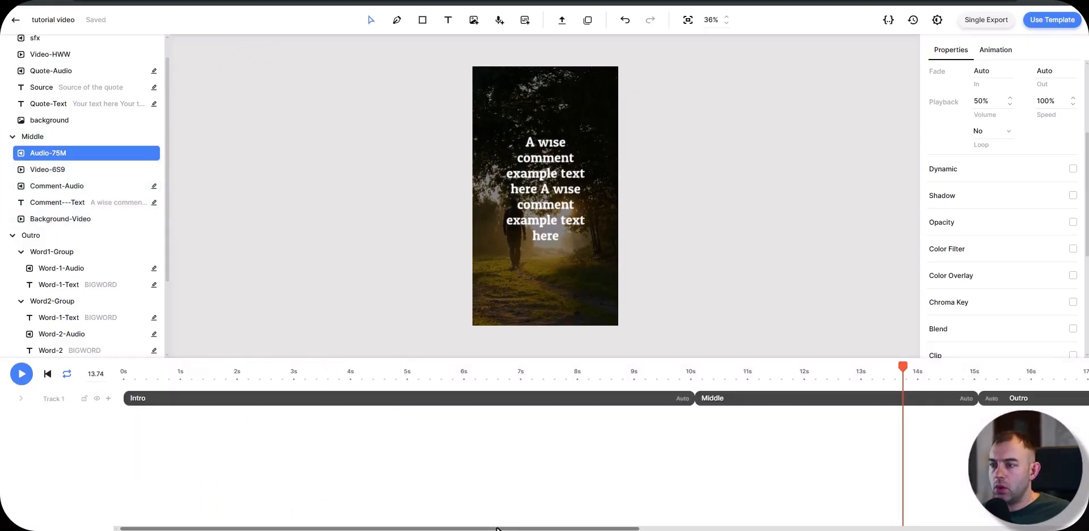
drag(499, 527, 1005, 527)
drag(511, 529, 290, 529)
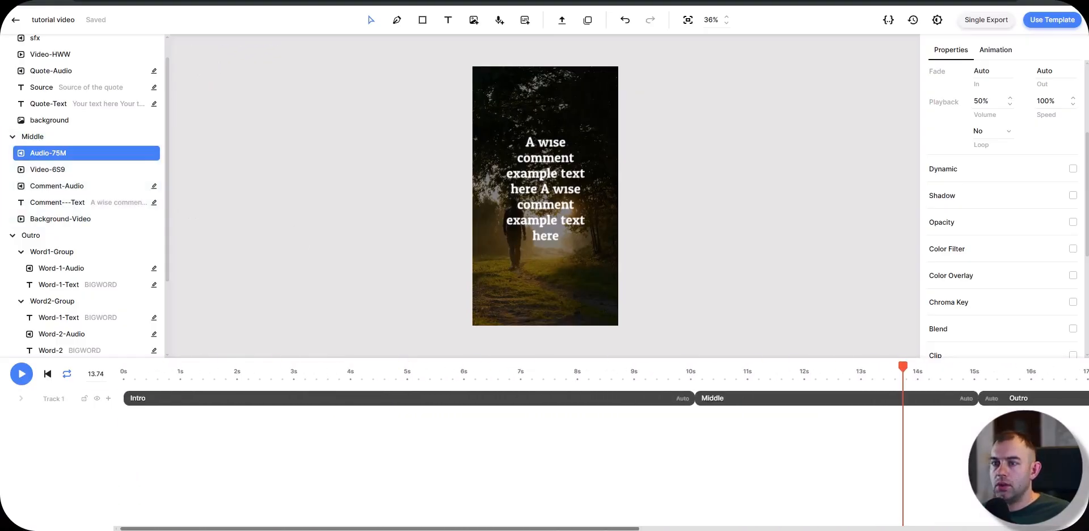
click(123, 372)
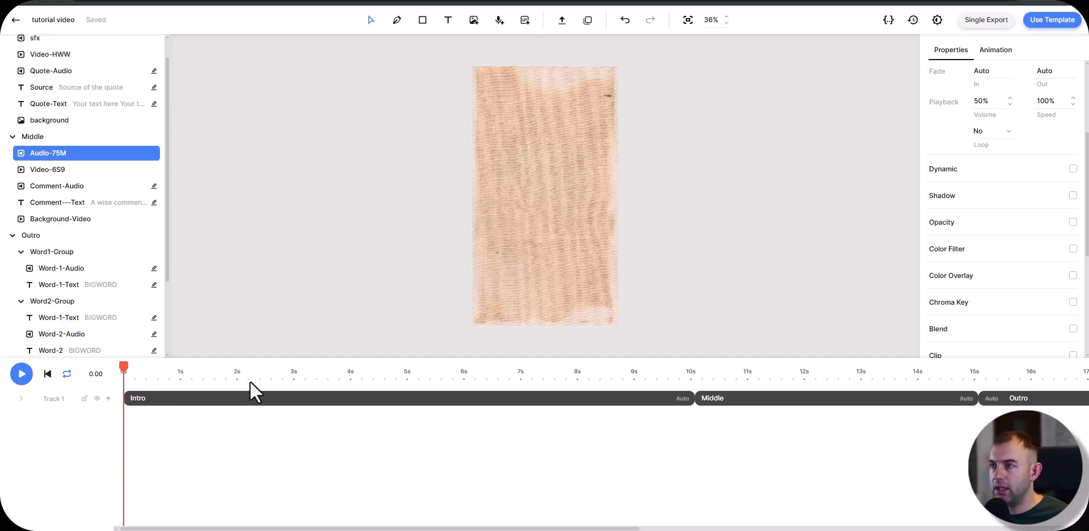
key(space)
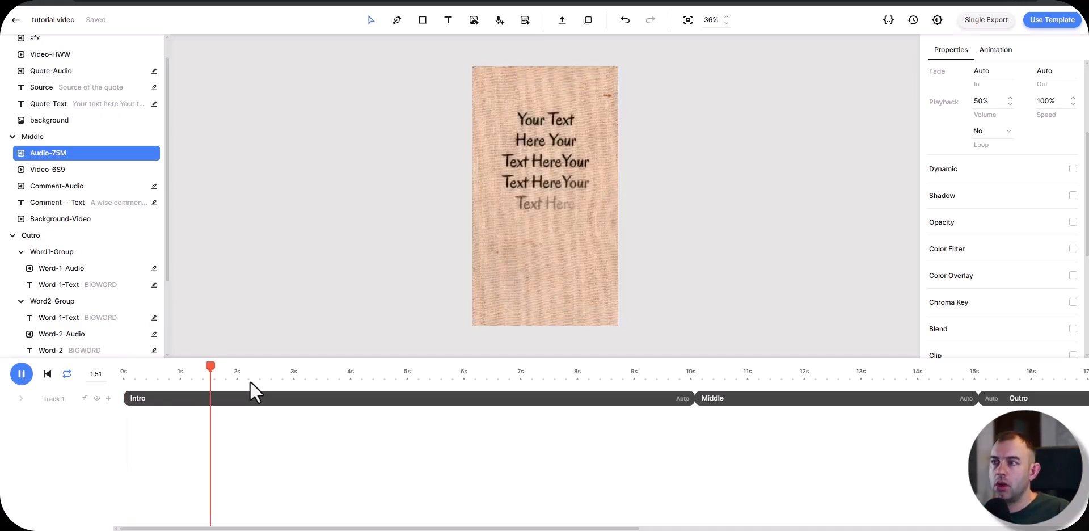
drag(241, 381, 51, 385)
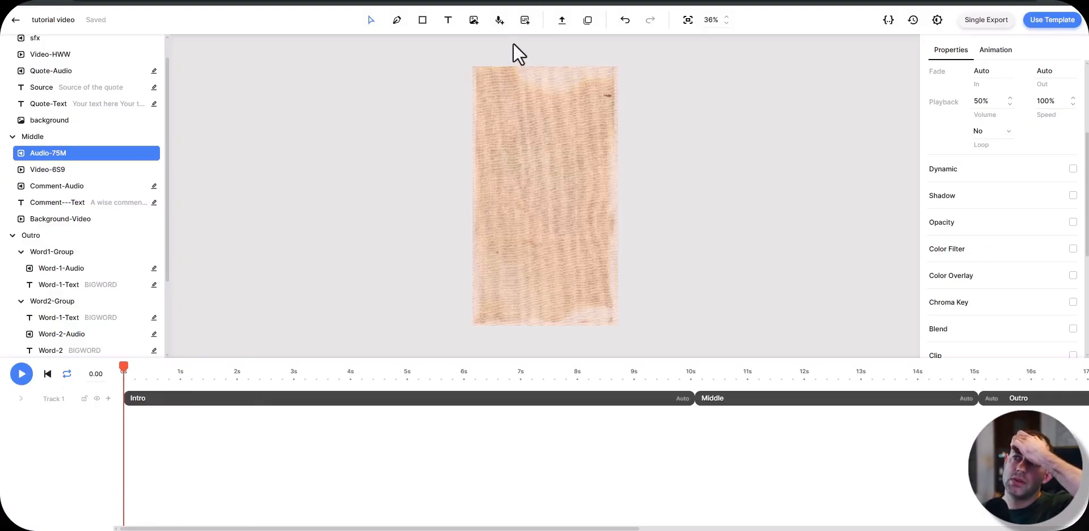
Step: Start a media upload in the main composition, and open the Freepik website in a new browser tab
click(564, 25)
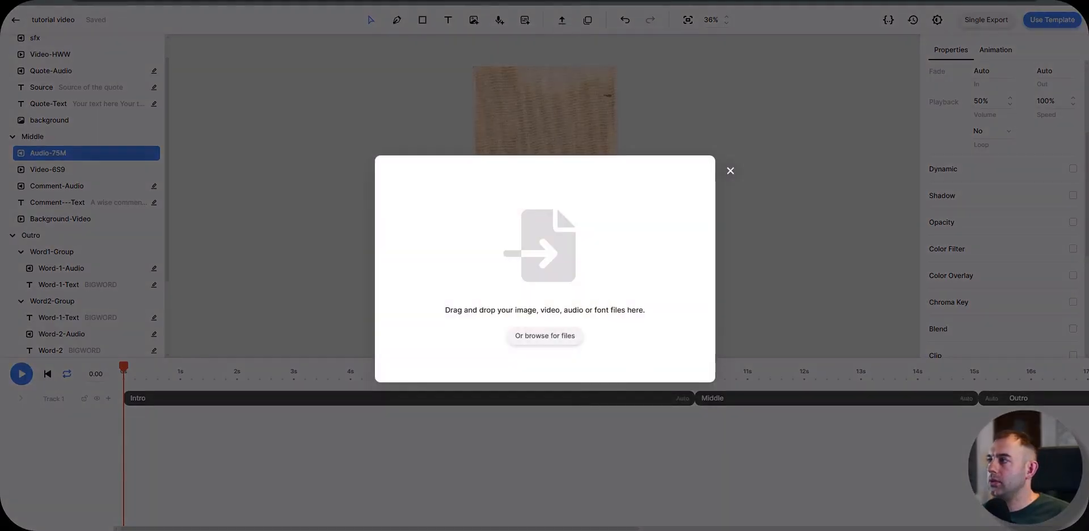
key(alt+Tab)
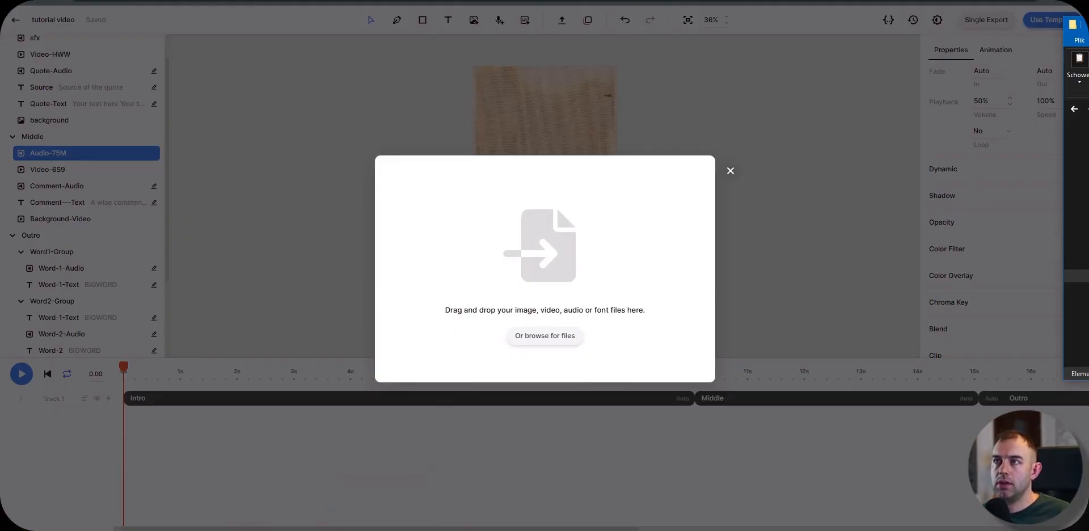
key(ctrl+t)
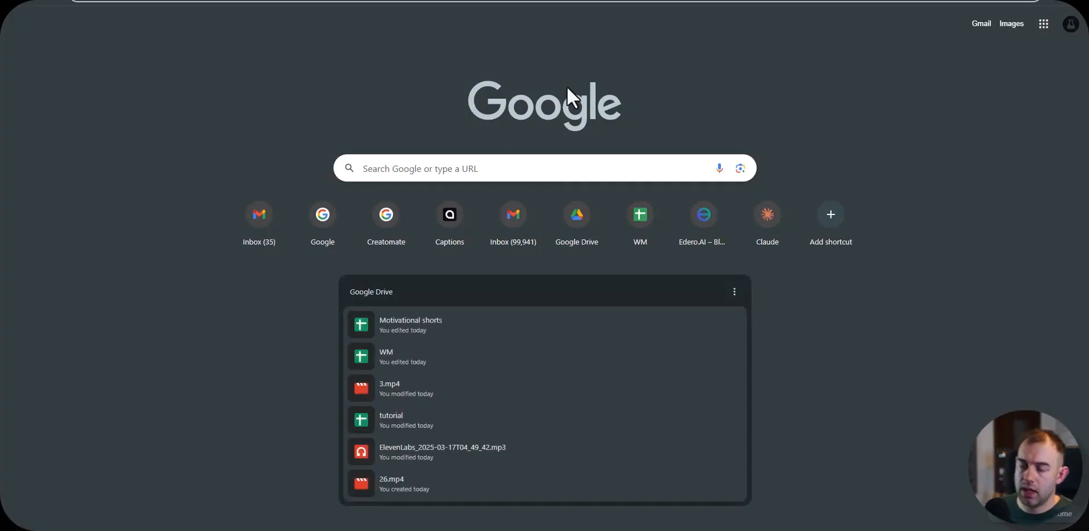
text(free)
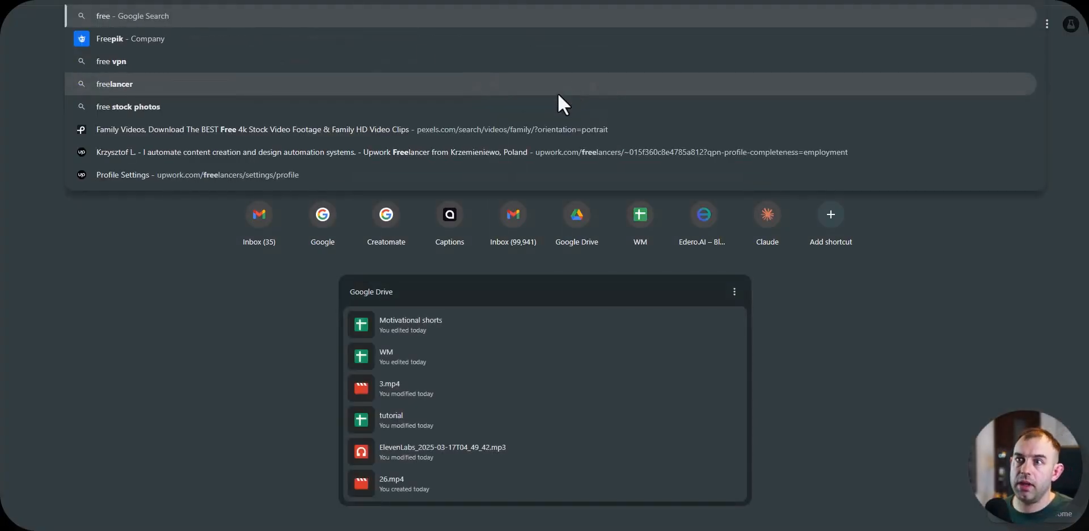
click(383, 38)
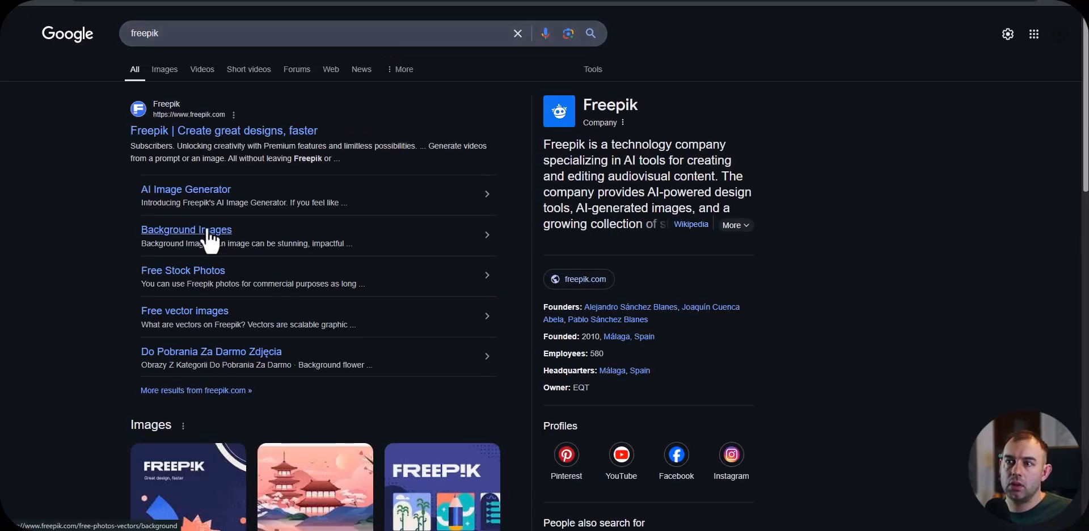
click(170, 131)
Step: Open Freepik's stock video section and search it for "frame"
mouse_move(120, 25)
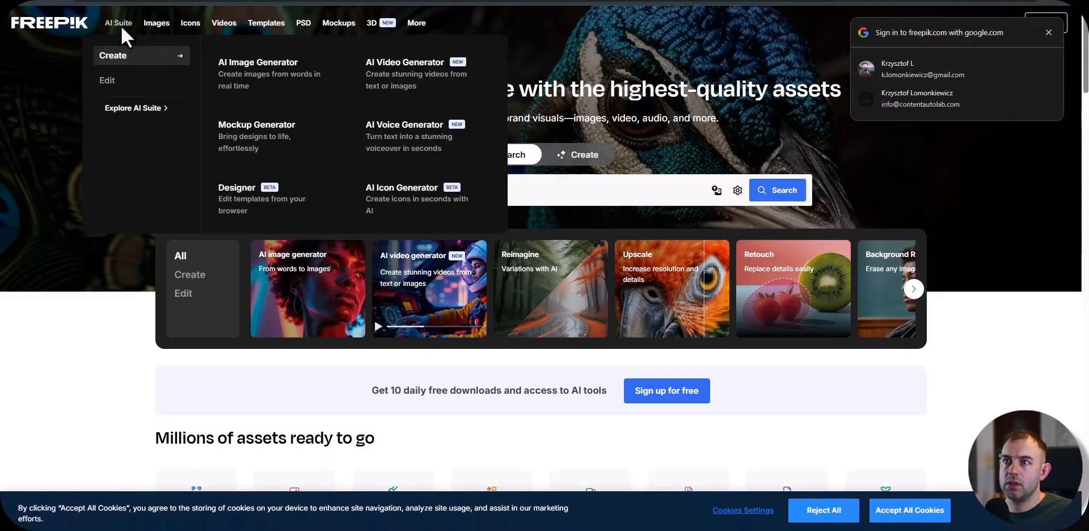
click(219, 21)
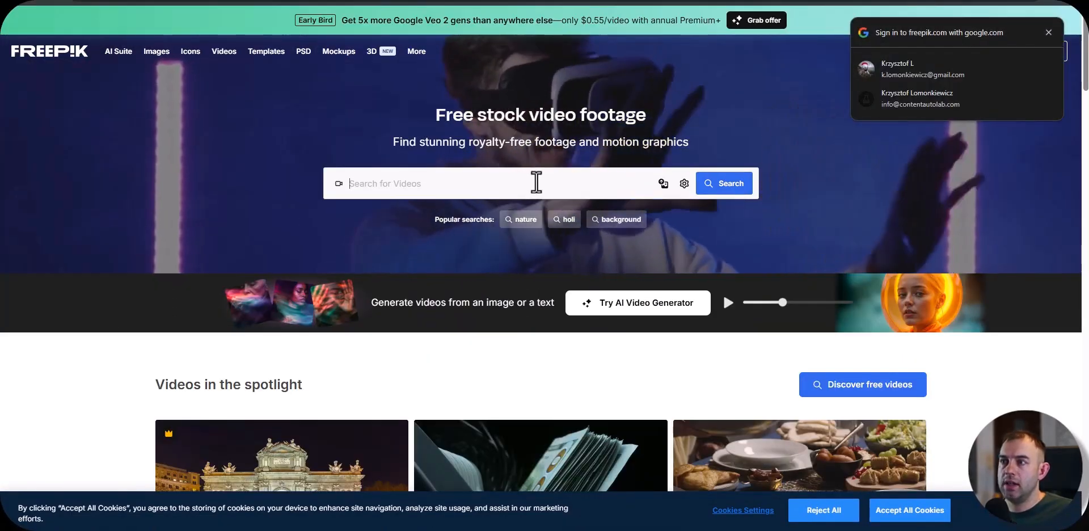
click(535, 183)
text(frame)
key(Return)
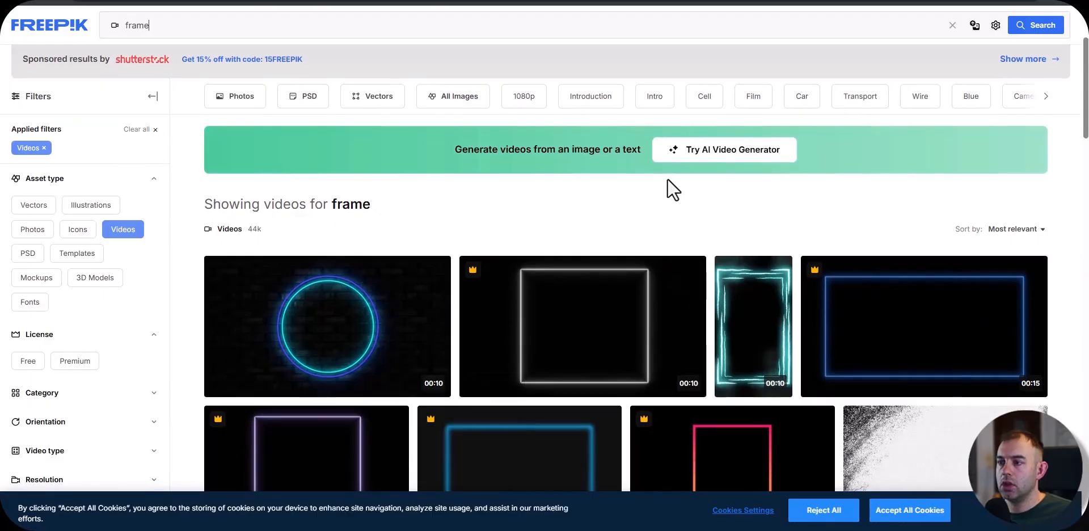
Step: Look through the frame videos, choose the floral gold frame clip for download and switch back to Creatomate
scroll(486, 316, down, 5)
scroll(548, 366, down, 2)
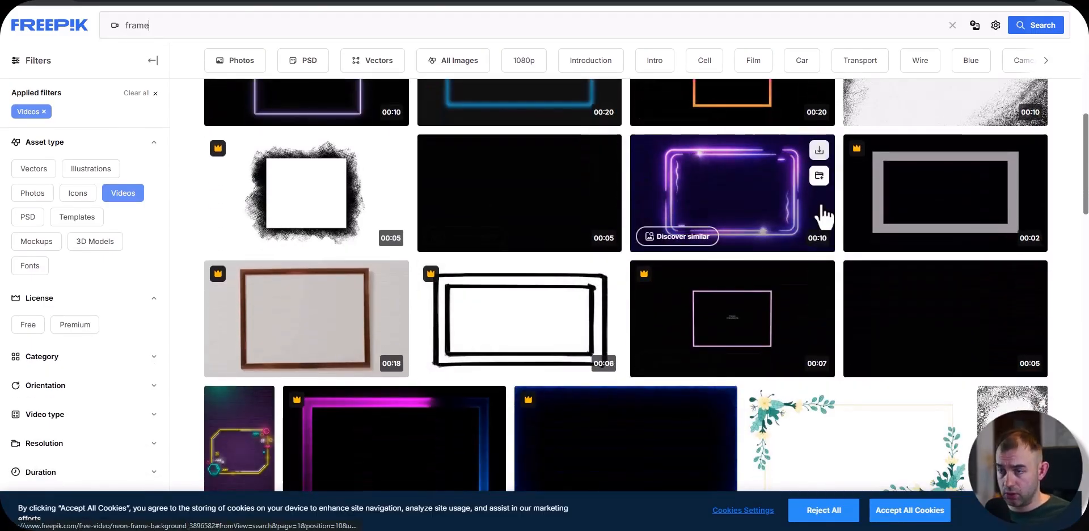
scroll(750, 214, up, 5)
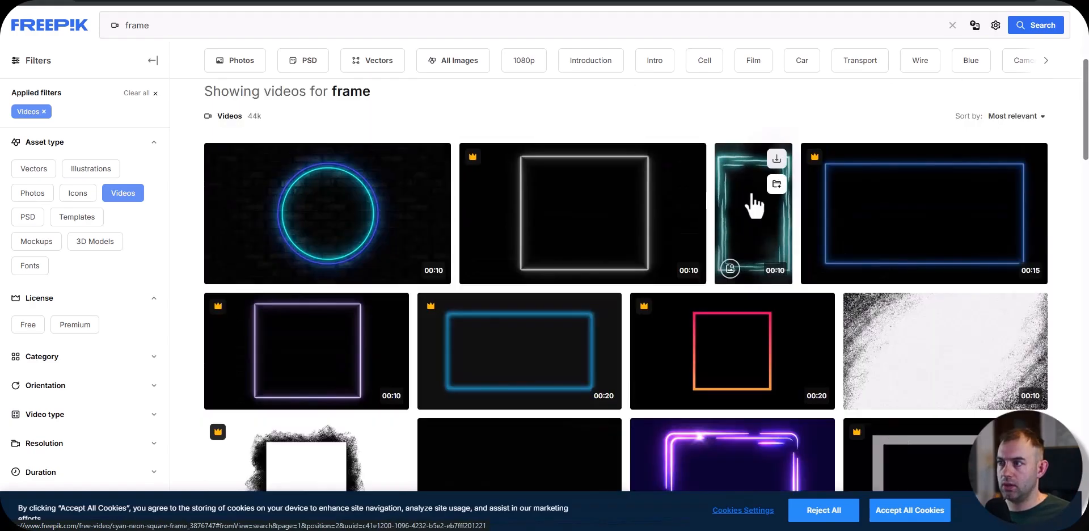
scroll(748, 216, down, 4)
scroll(745, 218, down, 6)
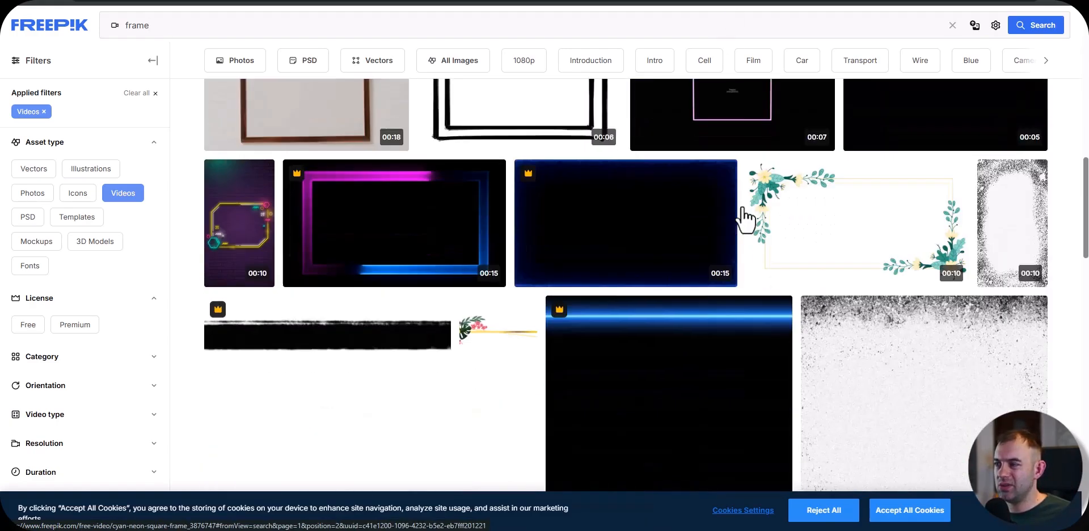
scroll(745, 218, down, 3)
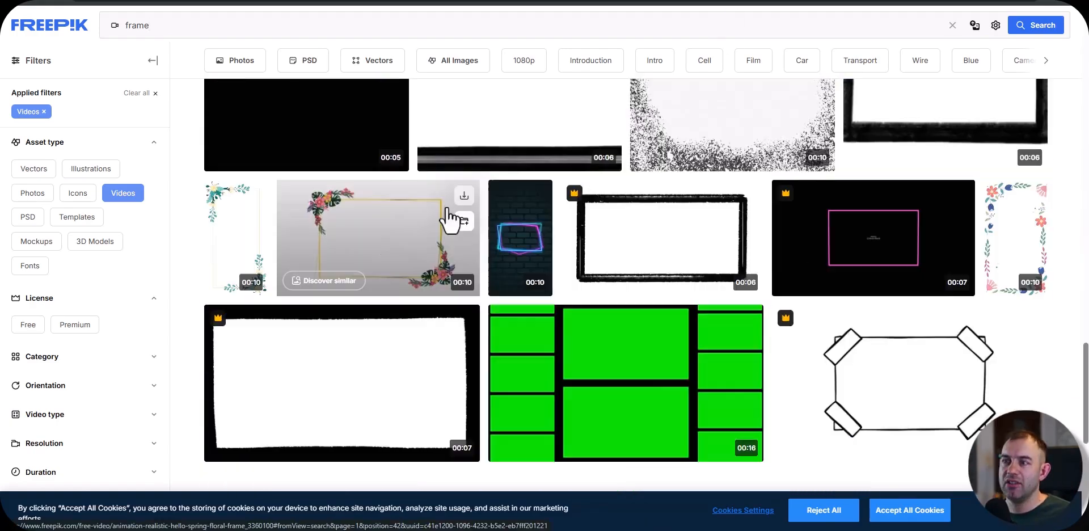
click(464, 196)
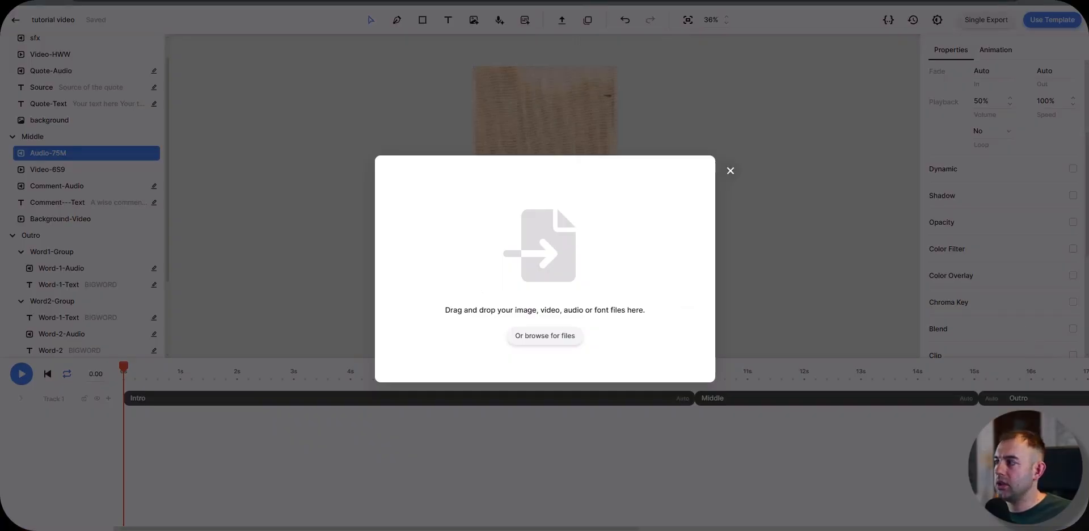
Step: Upload the floral gold frame clip into the main composition and move the playhead to about 3 s
drag(523, 338, 529, 326)
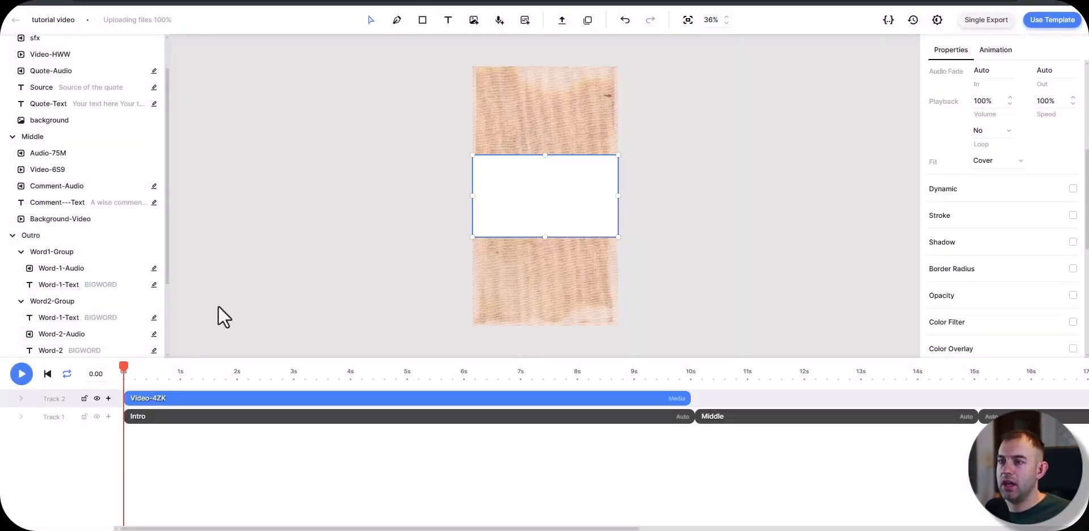
drag(176, 371, 293, 371)
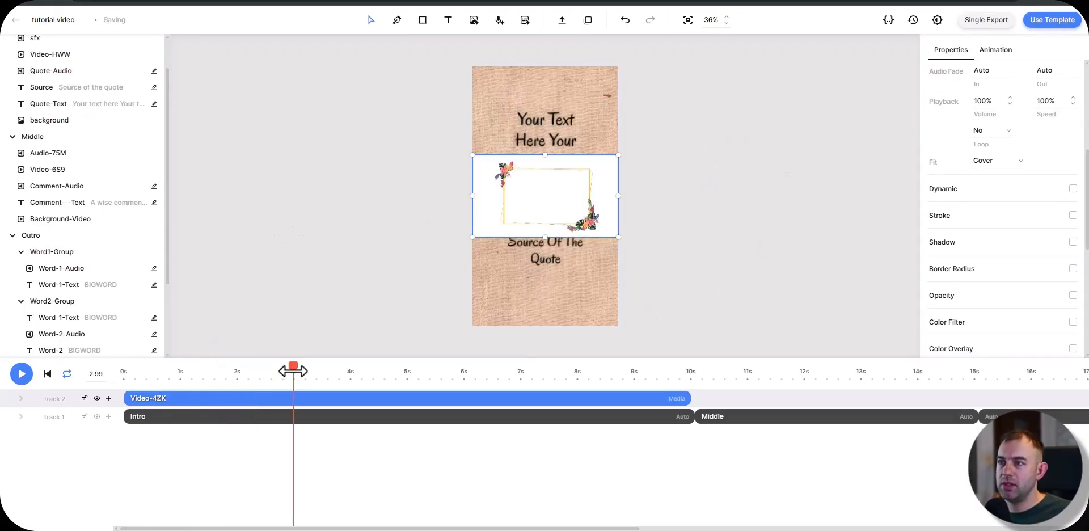
scroll(1039, 244, up, 5)
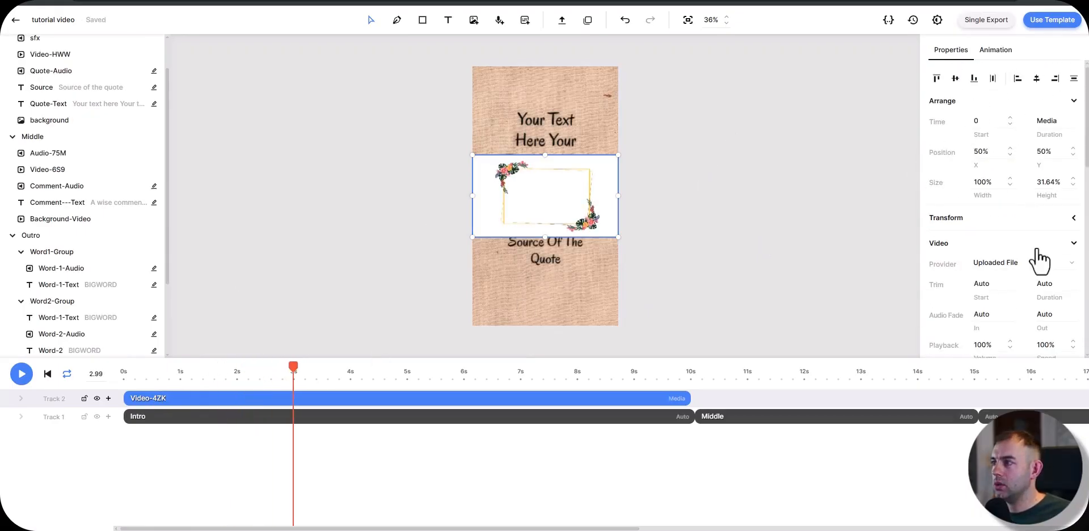
Step: Rotate the floral frame clip 90° and enlarge it to cover the whole portrait canvas
scroll(951, 184, down, 3)
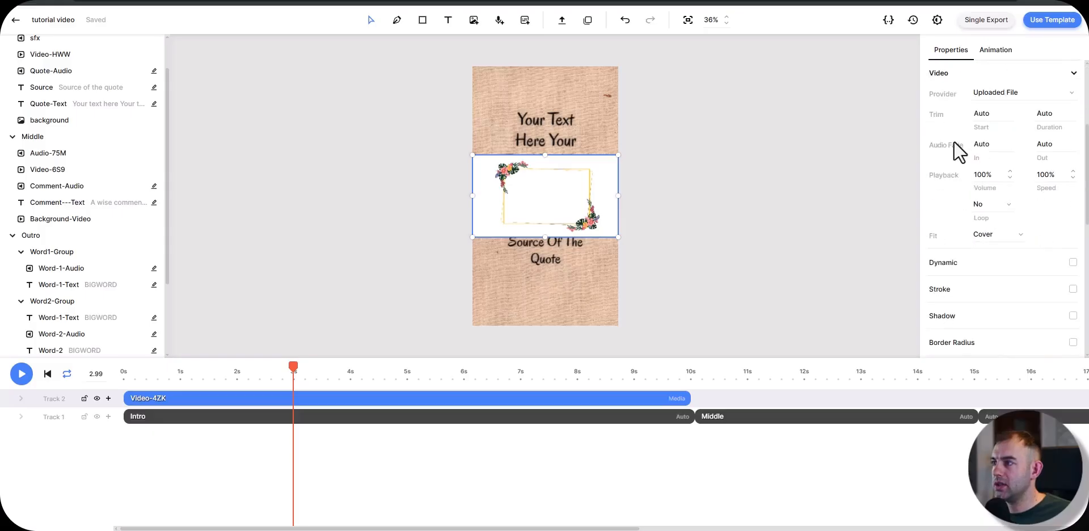
scroll(948, 265, up, 5)
scroll(971, 278, down, 1)
click(978, 284)
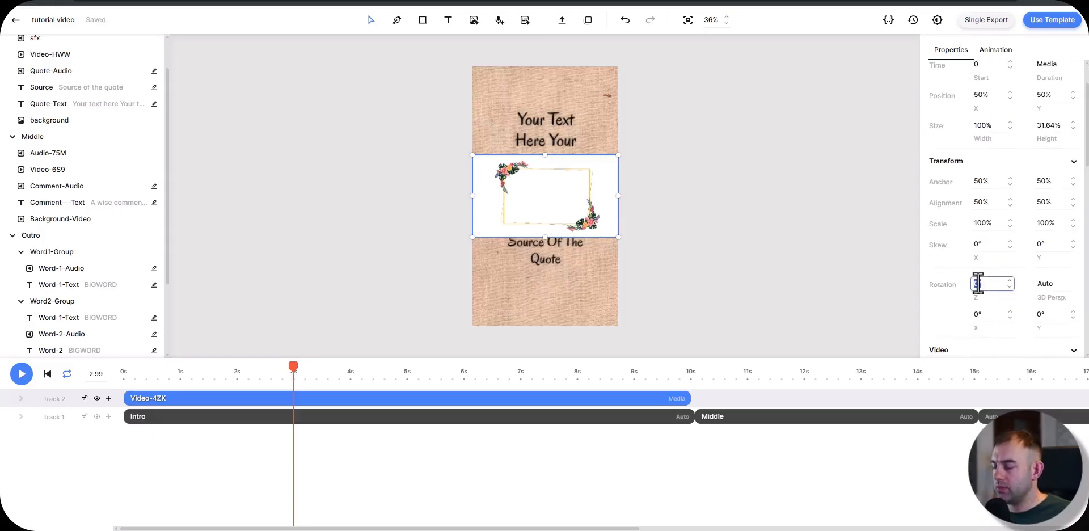
text(90)
key(Return)
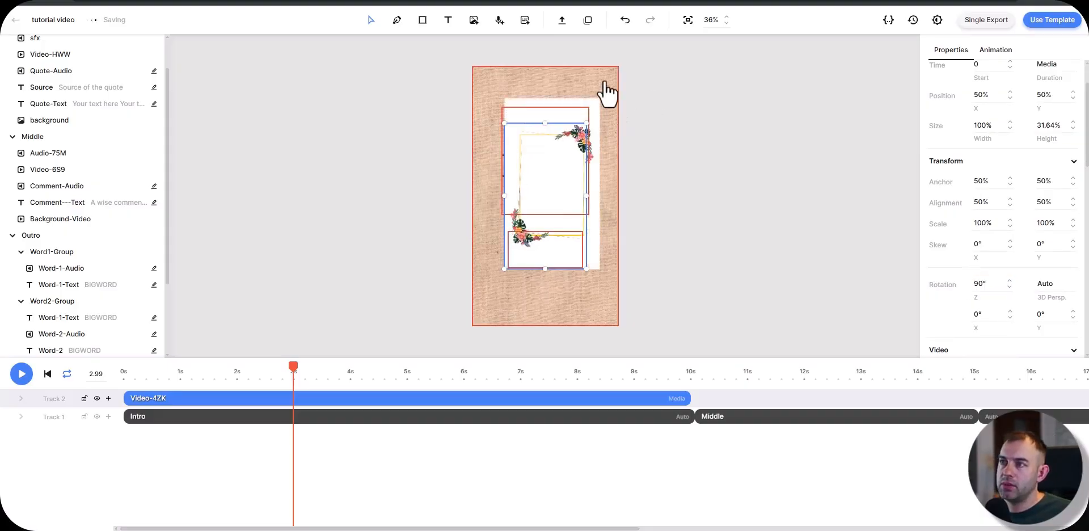
drag(607, 90, 475, 340)
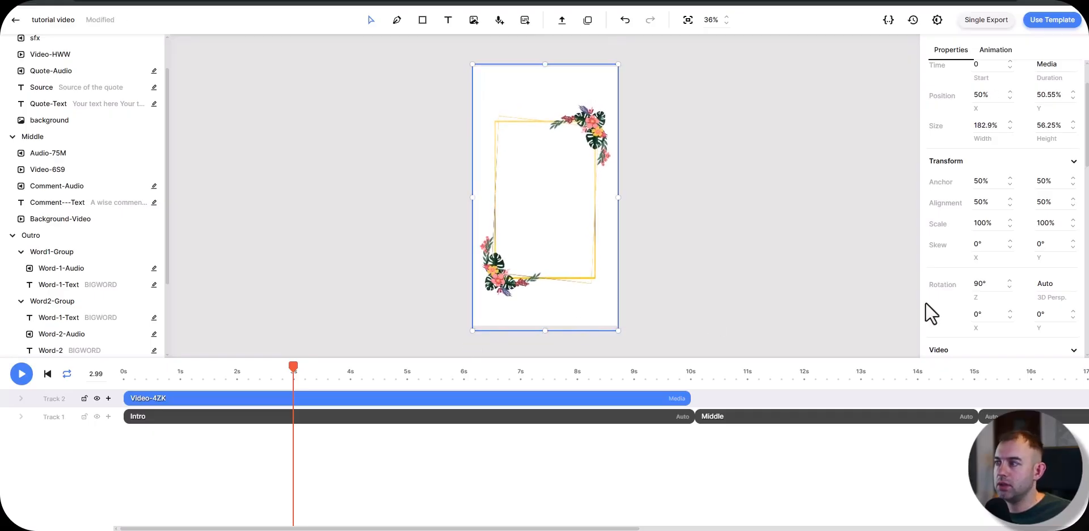
Step: Enable Chroma Key on the floral frame clip and use its white background as the key color
scroll(1003, 254, down, 10)
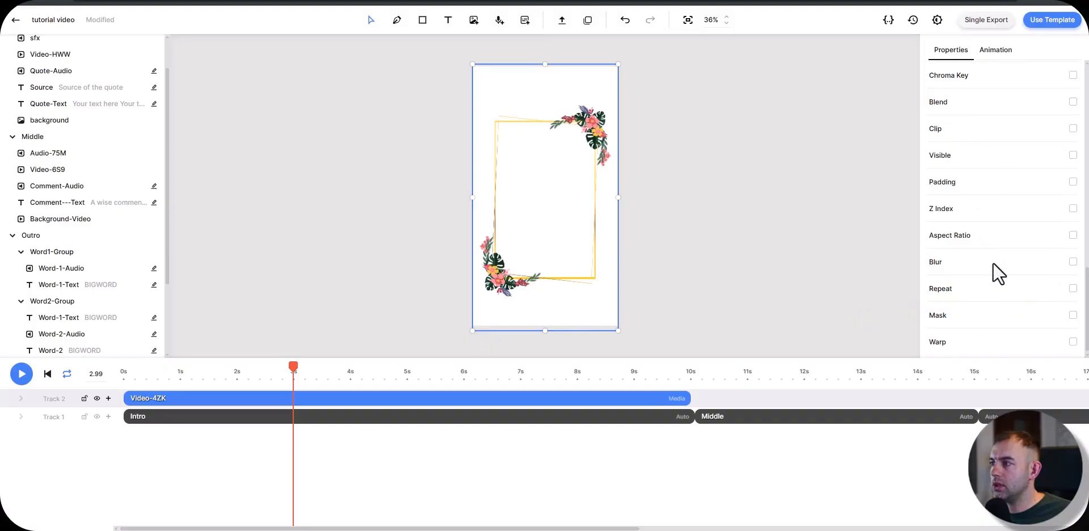
click(1073, 75)
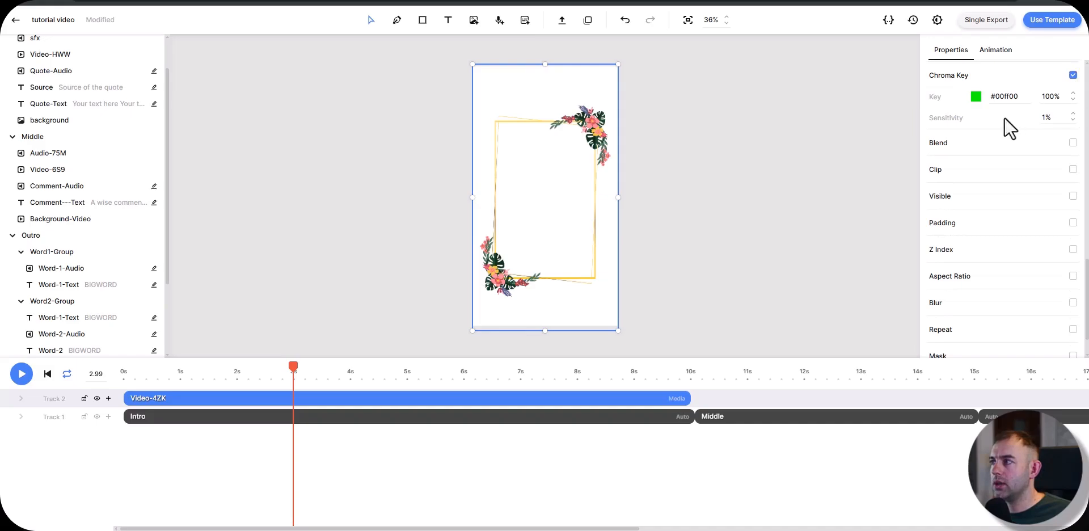
click(976, 96)
click(829, 90)
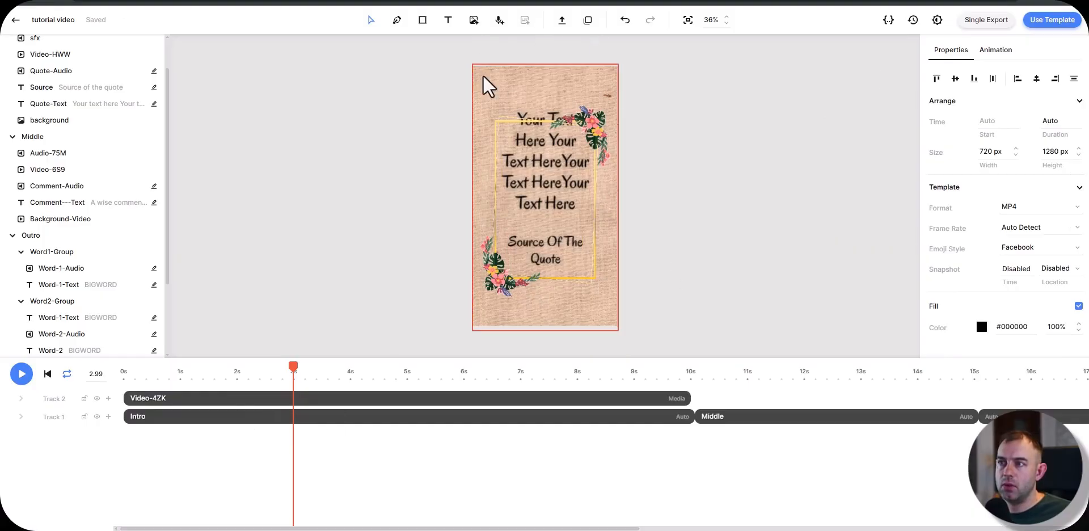
Step: Move the Intro, Middle and Outro scenes together so they follow the frame clip on Track 1
drag(176, 404, 126, 399)
drag(1016, 453, 660, 416)
drag(158, 421, 722, 399)
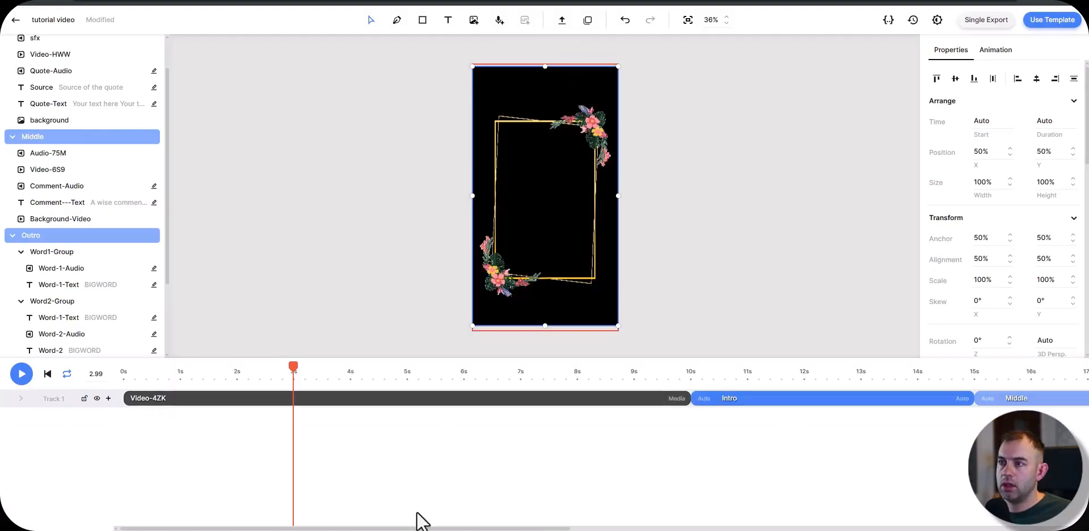
Step: Add a text element in the middle of the floral frame and make its font size automatic, between 1 and 100 vmin
click(409, 398)
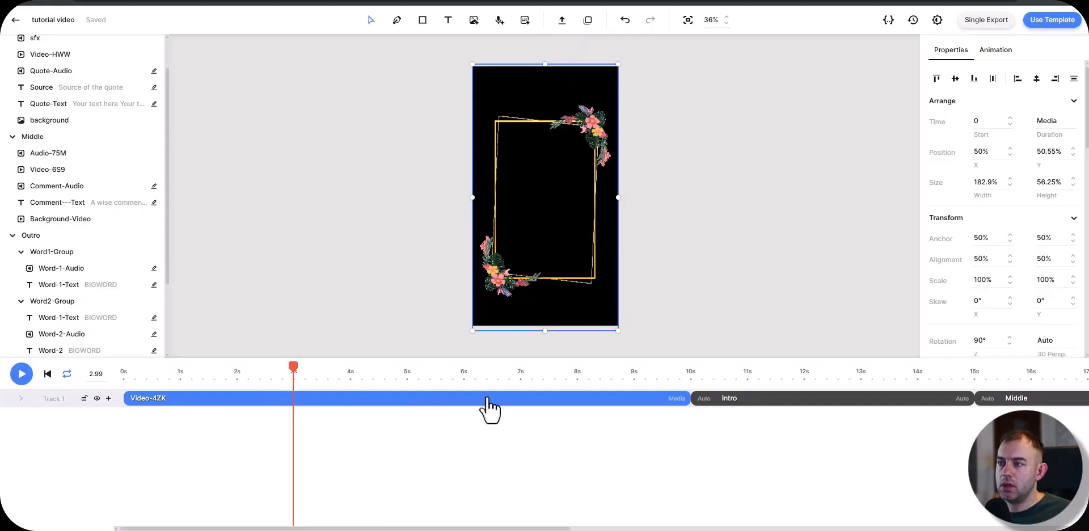
click(448, 20)
click(515, 201)
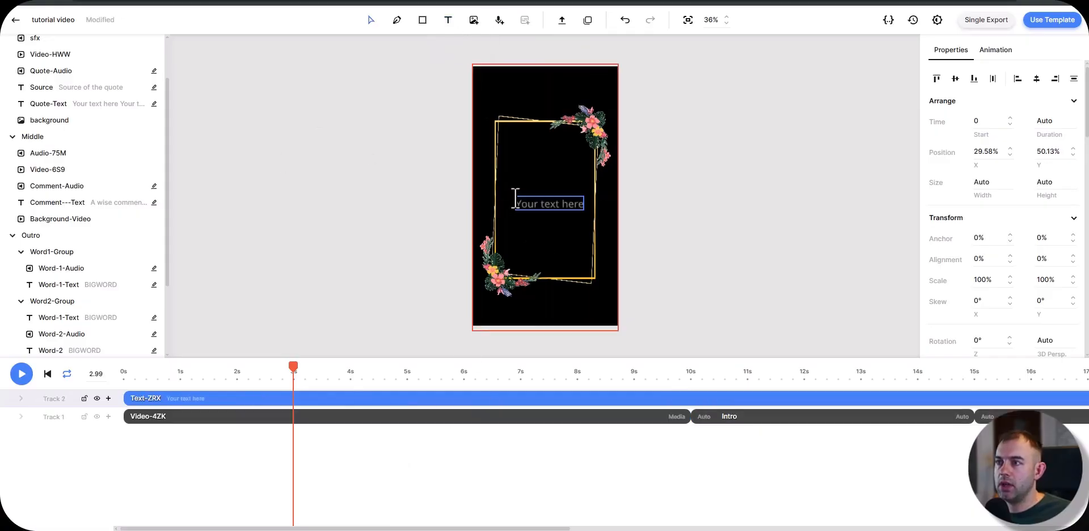
scroll(965, 255, down, 4)
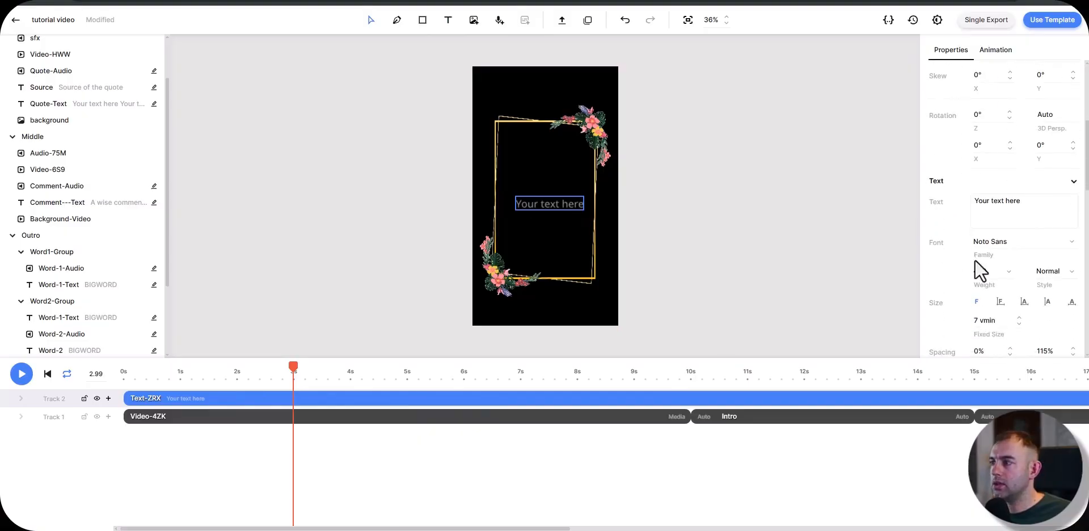
scroll(1004, 264, down, 1)
click(1024, 244)
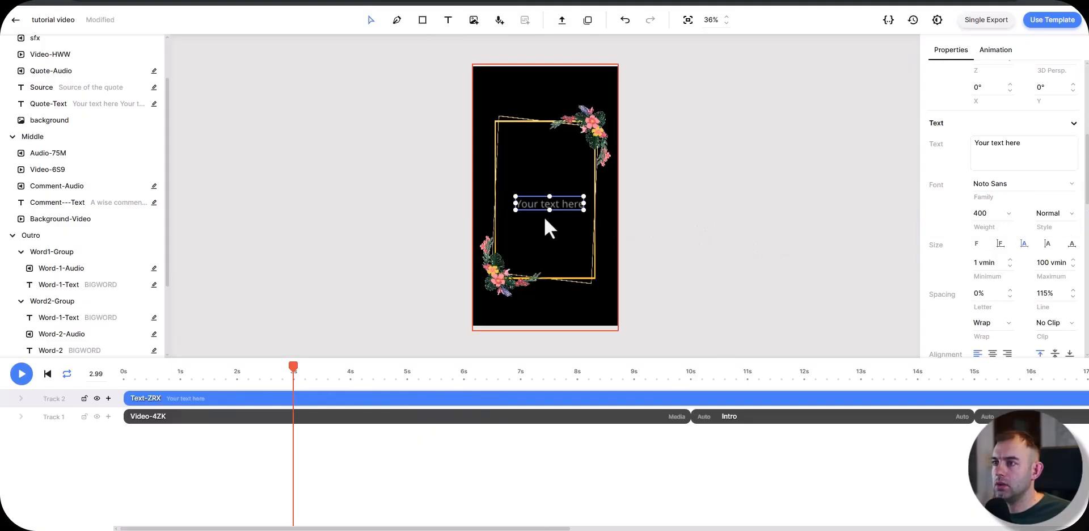
Step: Set the new text's fill color to white (#ffffff)
scroll(1007, 306, down, 5)
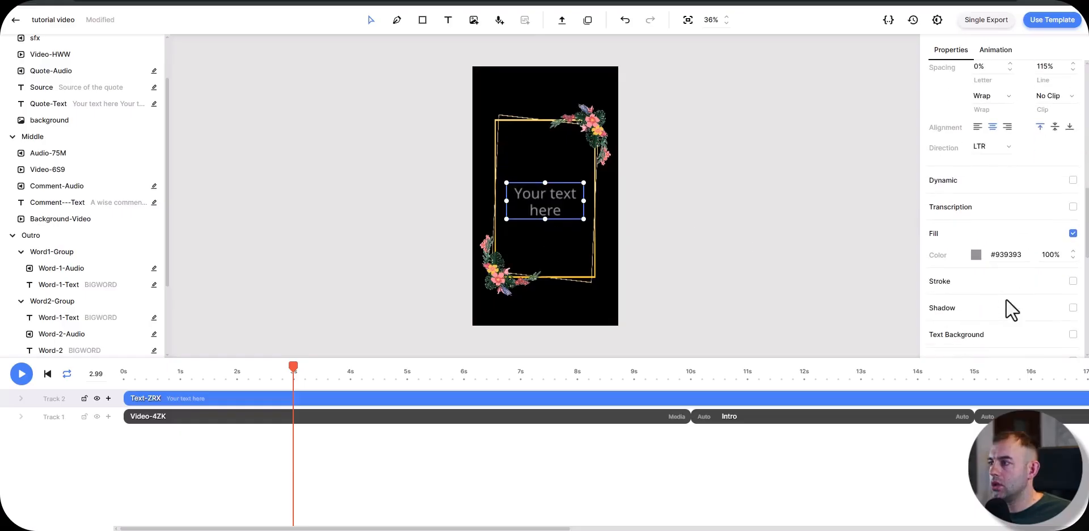
click(976, 255)
drag(830, 297, 825, 274)
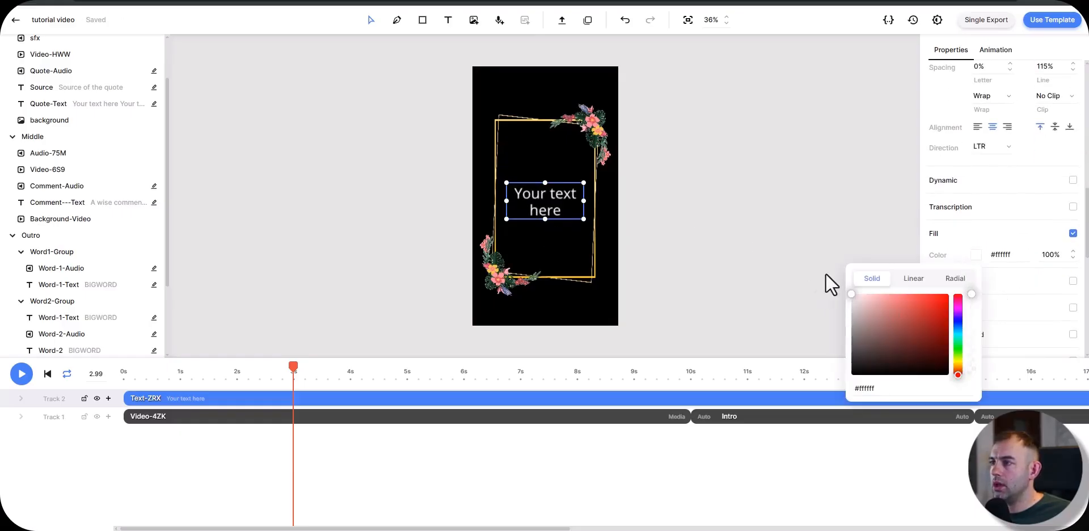
click(951, 215)
Step: Give the new text a white (#ffffff) shadow with 100% opacity and a 5 vmin blur
scroll(955, 211, down, 1)
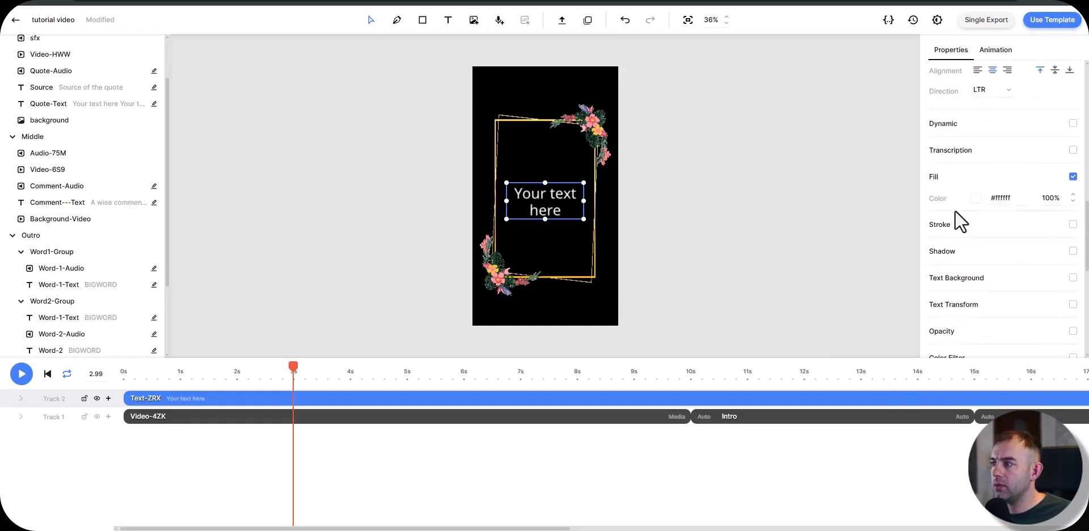
click(1073, 251)
click(976, 273)
drag(912, 333, 832, 254)
click(1043, 274)
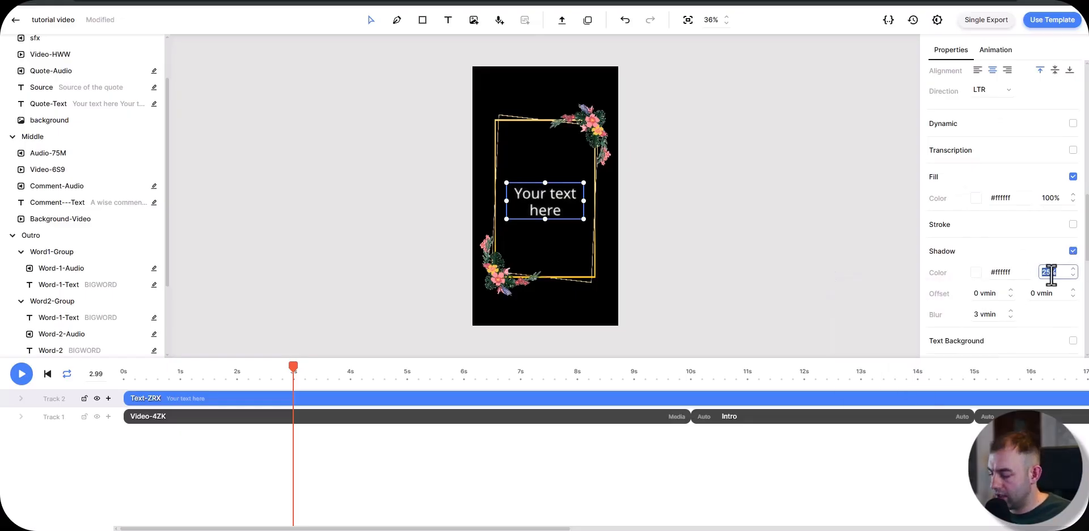
text(50)
click(975, 314)
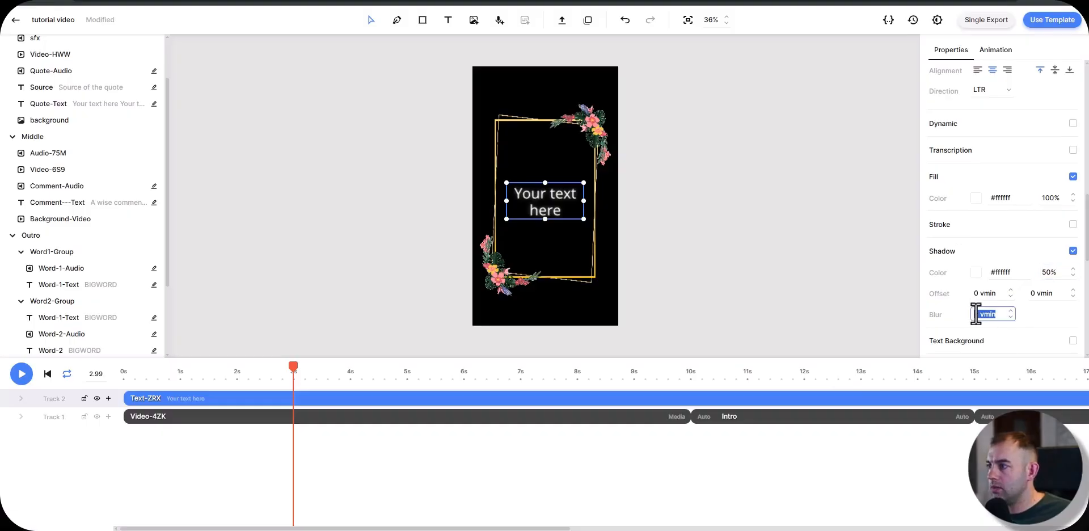
text(5)
key(Return)
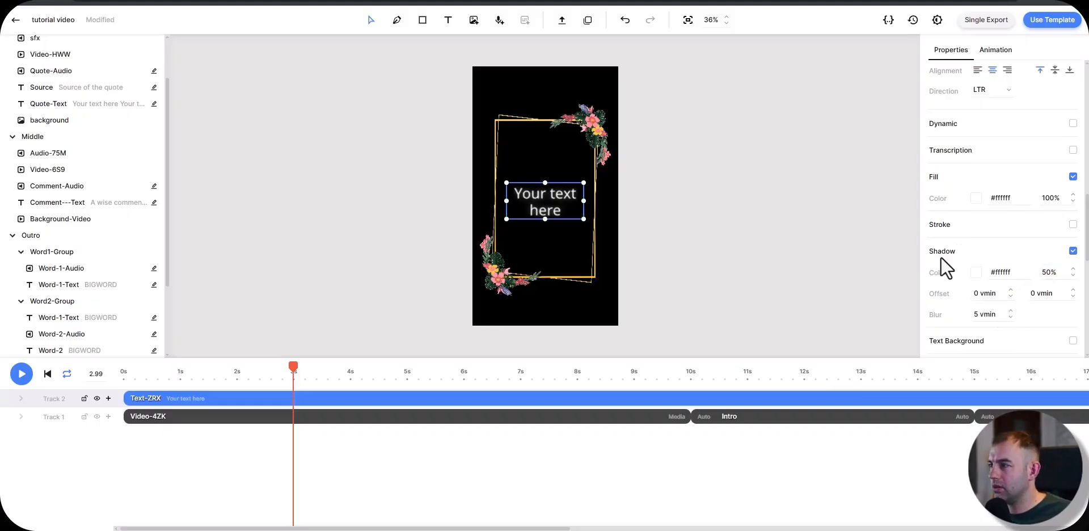
click(1050, 272)
text(100)
key(Return)
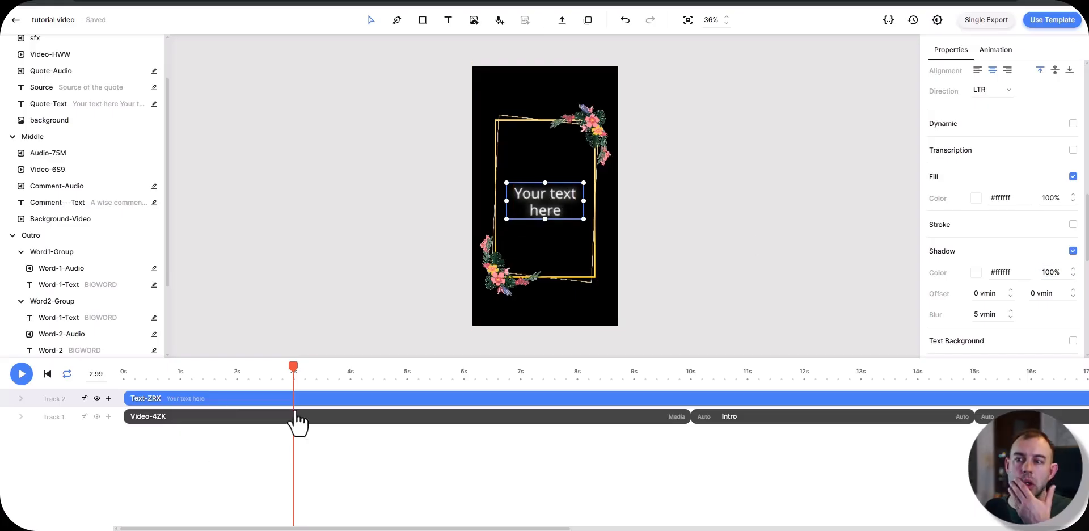
Step: Group the text and frame clip into a composition, and move Intro, Middle and Outro behind it on the same track
key(Escape)
click(227, 399)
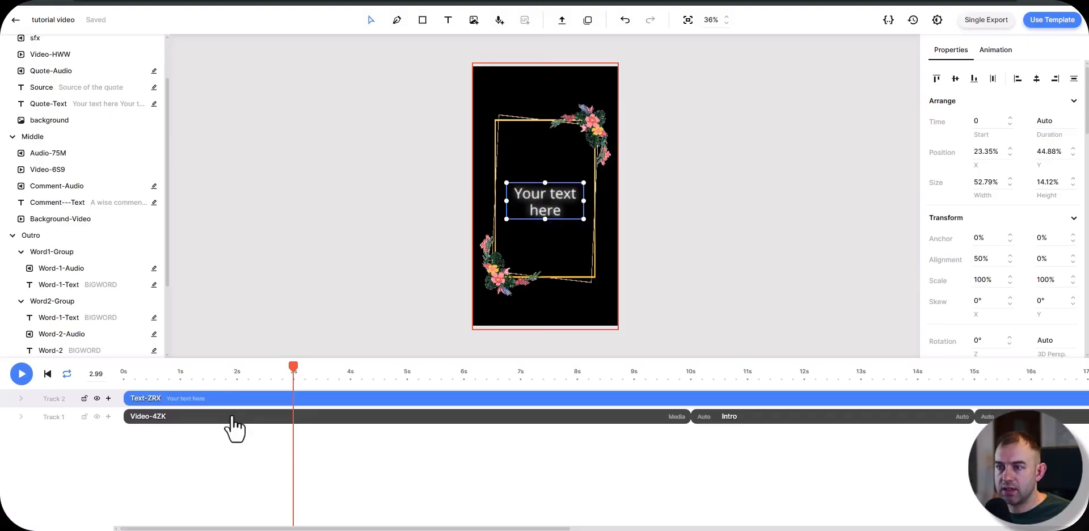
click(230, 417)
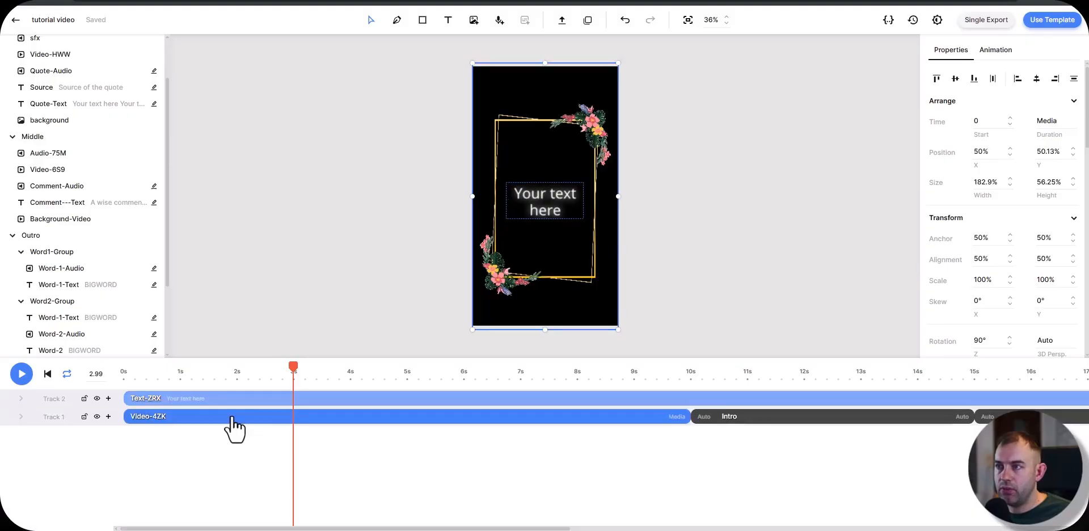
right_click(192, 402)
click(207, 385)
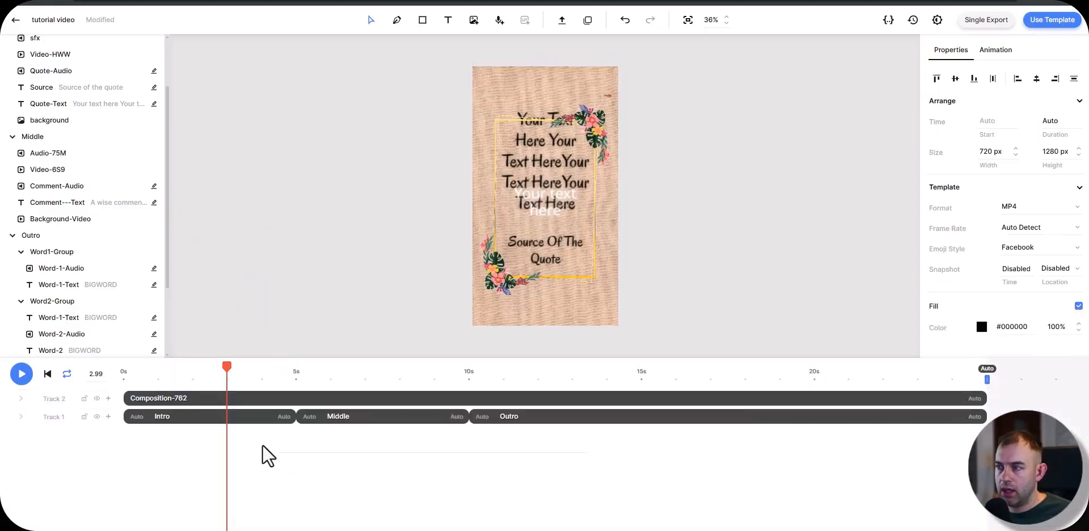
drag(262, 445, 1022, 398)
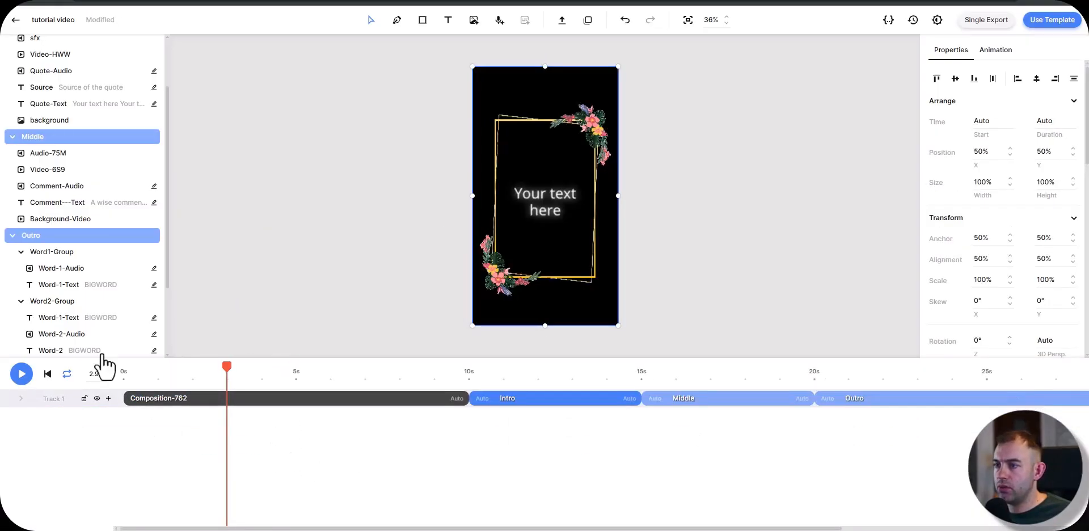
Step: Rename the new composition containing the text and frame clip as Topic
right_click(139, 399)
click(179, 252)
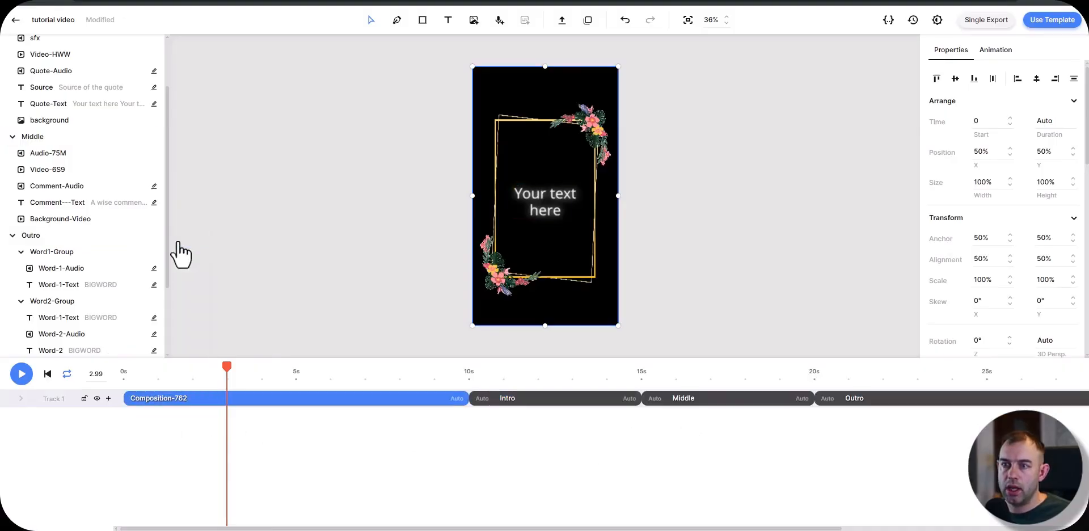
text(Topi)
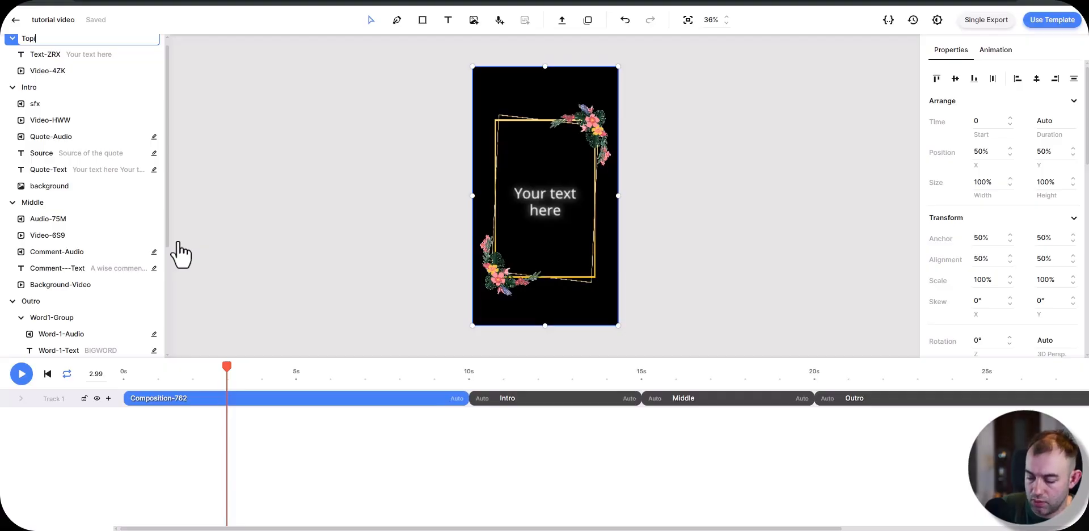
text(c)
key(Return)
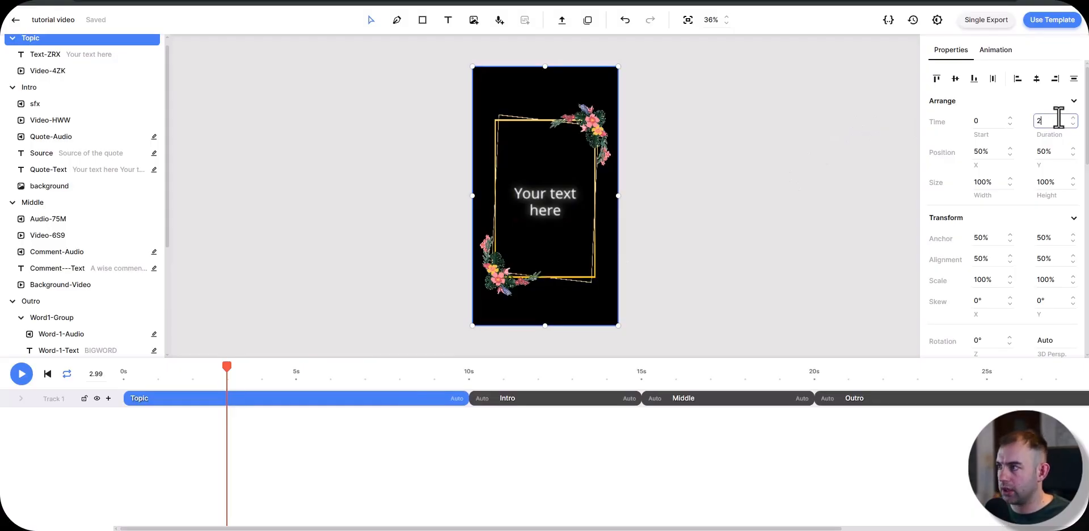
Step: Set the Topic composition's duration to 2 s and play the main composition from the start
key(Return)
click(47, 373)
key(space)
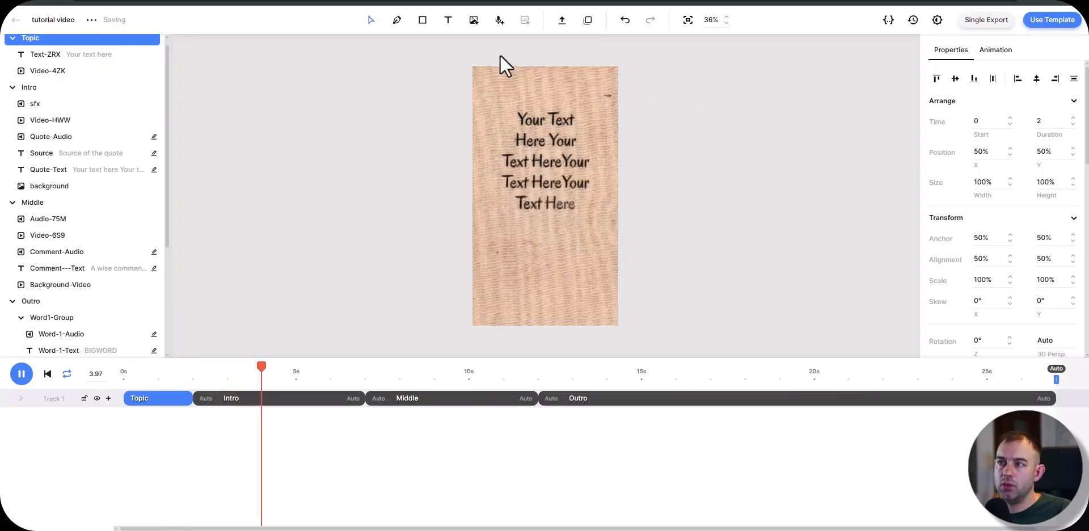
key(space)
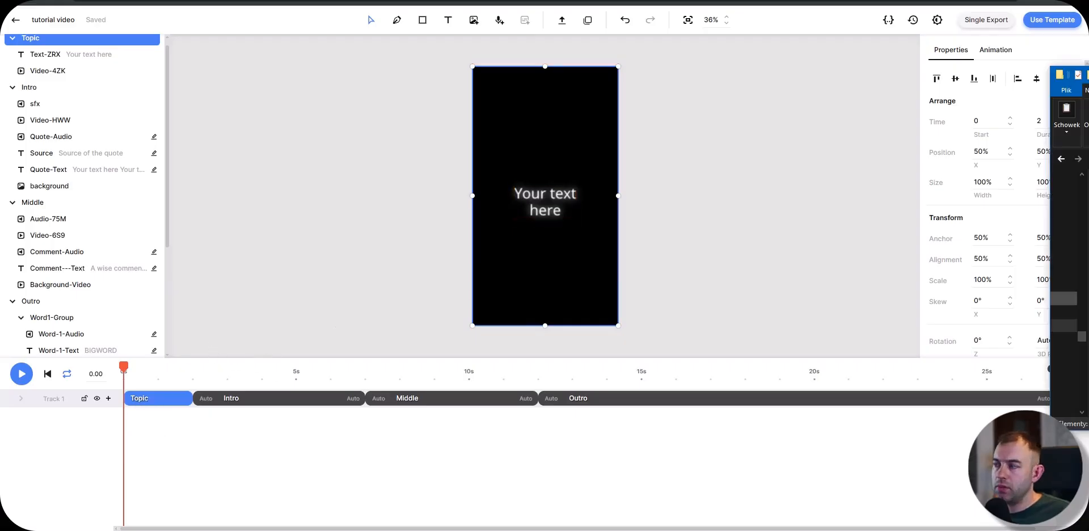
Step: Open the Topic composition and upload a dark overlay video into it at 0 s
double_click(171, 400)
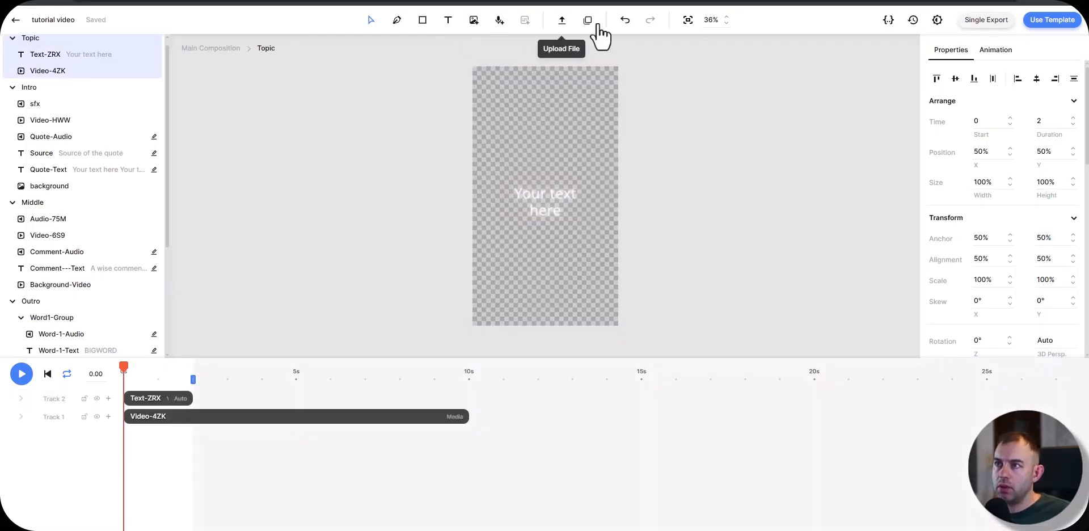
click(561, 21)
drag(579, 305, 557, 345)
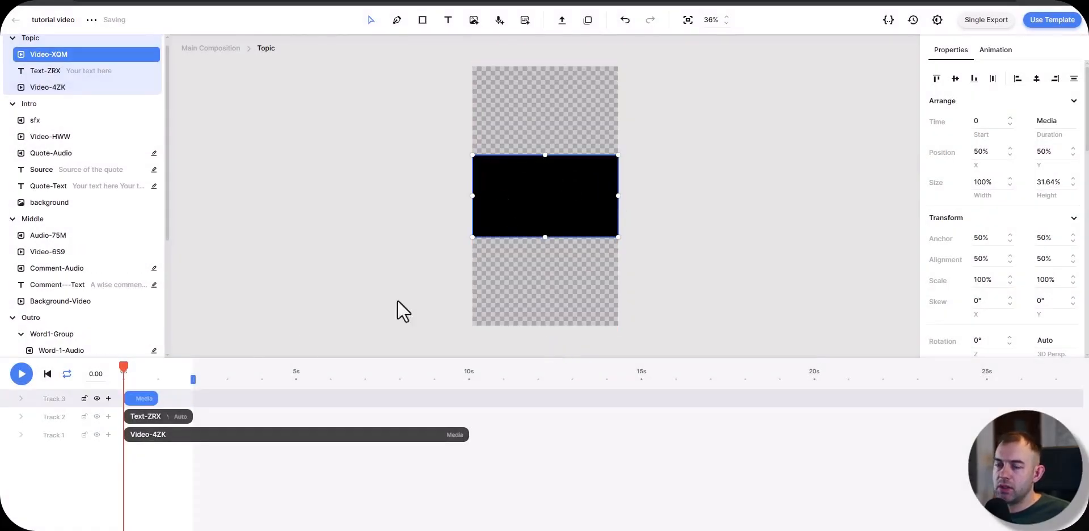
Step: Set the dark overlay video's blend mode to Screen, previewing it at about 0.44 s and at the start
click(146, 369)
drag(146, 369, 139, 371)
scroll(1033, 309, down, 10)
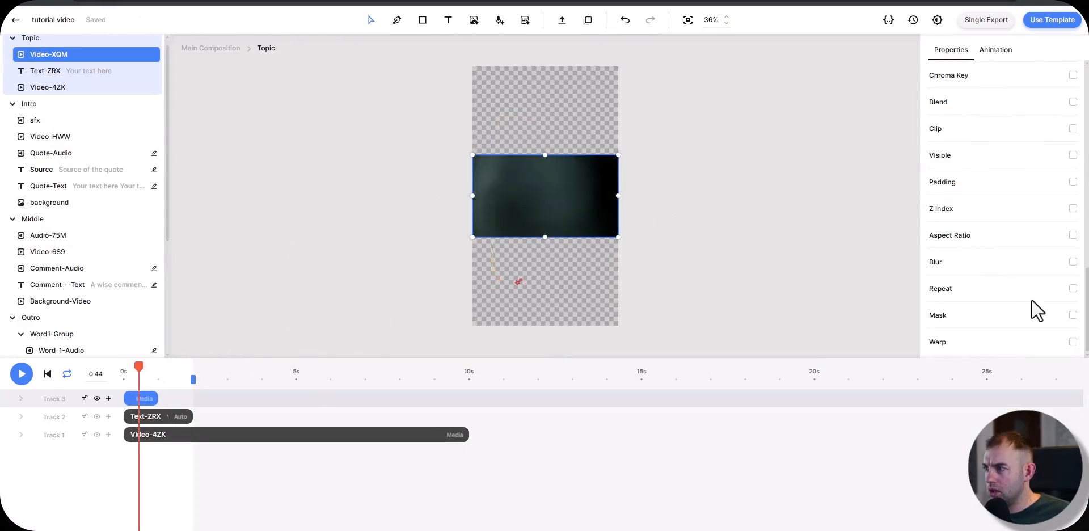
click(1072, 160)
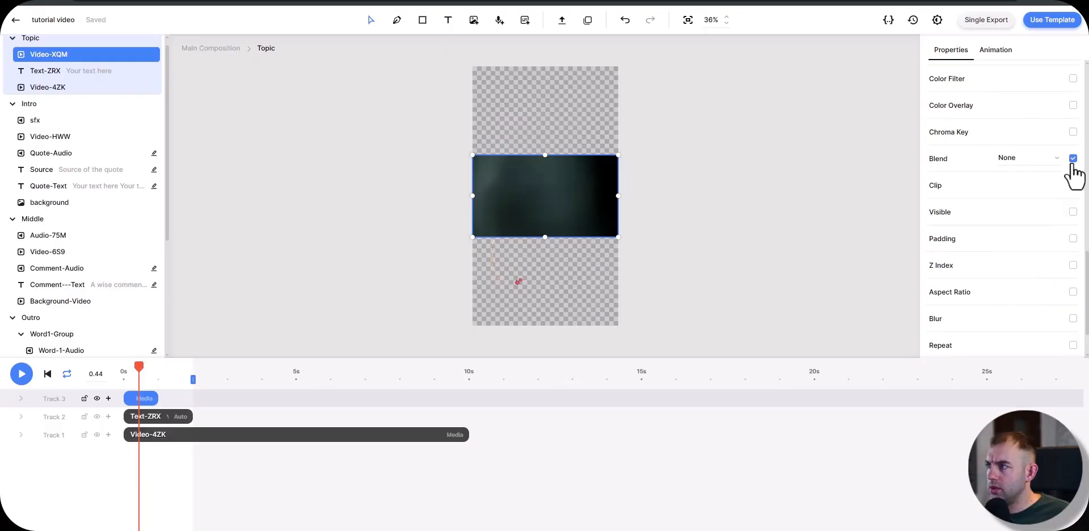
click(1048, 160)
click(1032, 212)
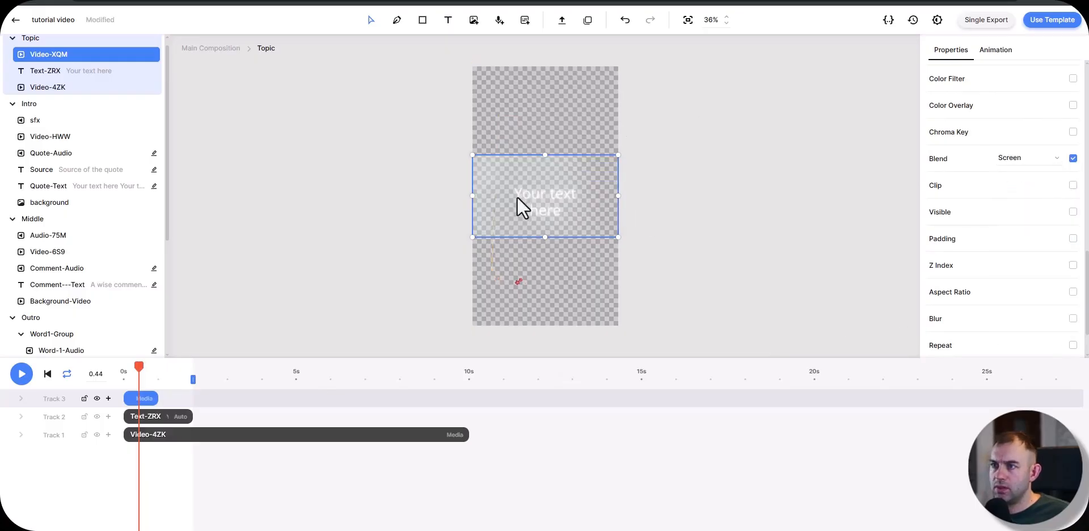
drag(139, 368, 123, 369)
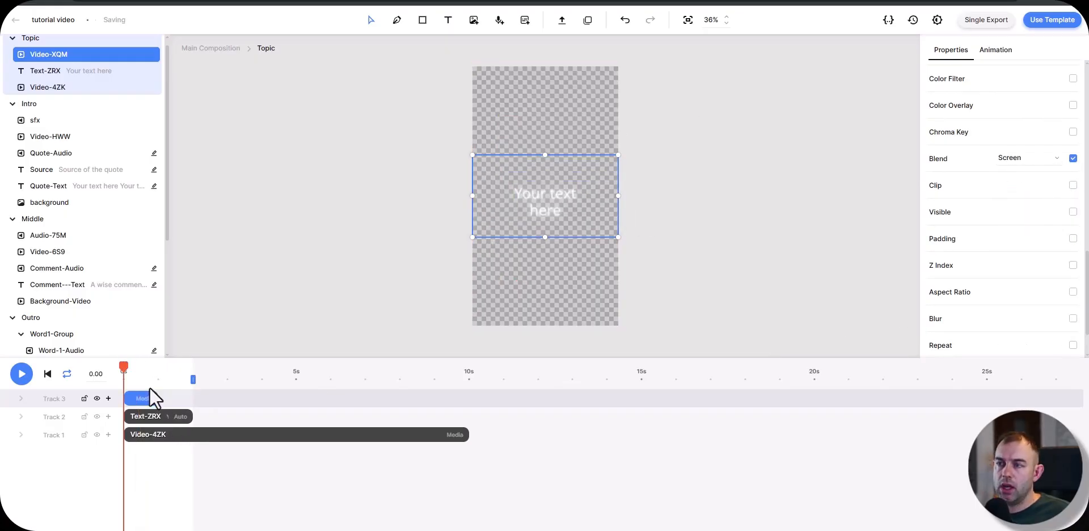
Step: Rotate the overlay video 90° and stretch it to cover the whole portrait canvas
scroll(987, 182, up, 10)
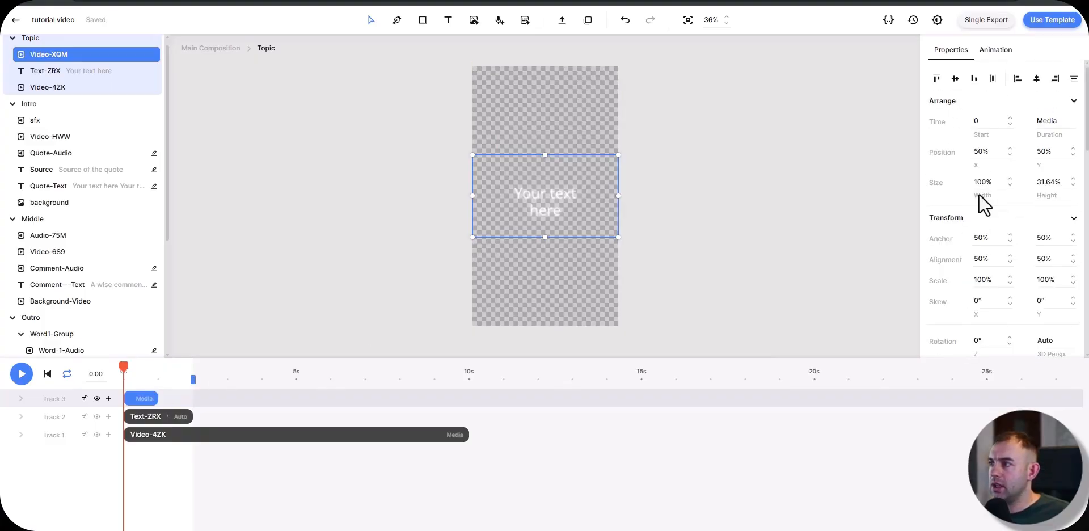
click(994, 341)
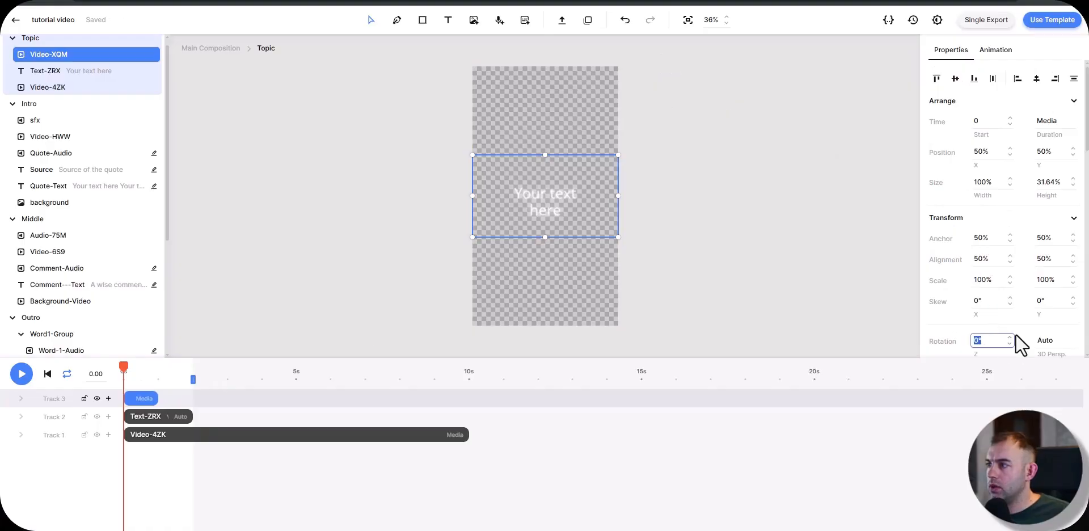
text(90)
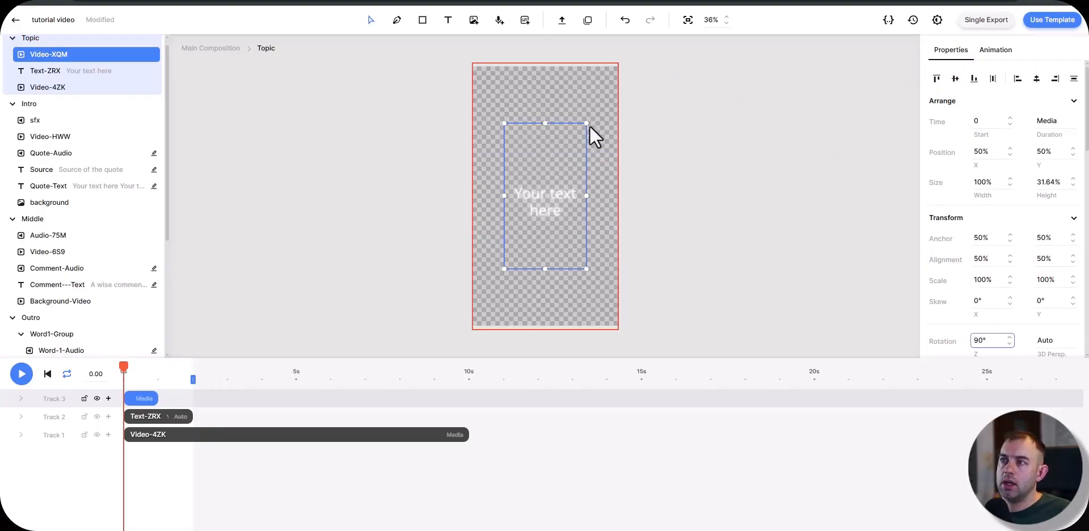
drag(587, 125, 617, 68)
drag(505, 269, 473, 328)
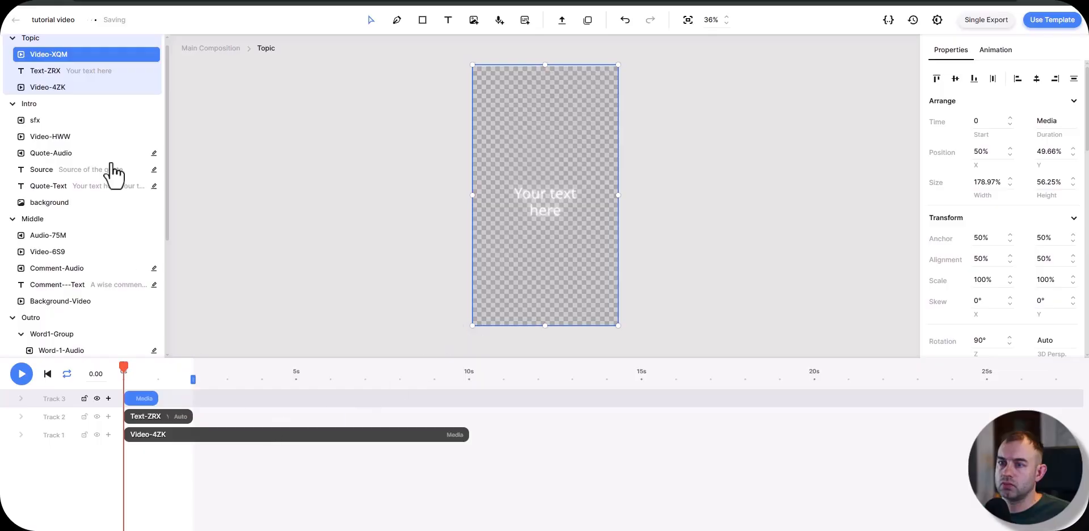
Step: Return to the main composition, play the Topic scene from the start, and rewind to 0 s
click(228, 52)
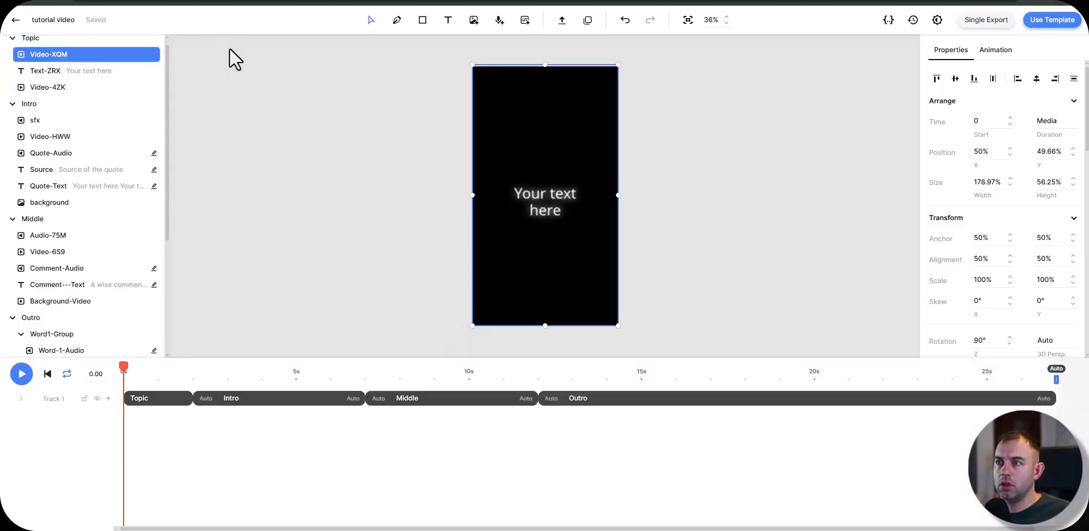
drag(165, 376, 97, 382)
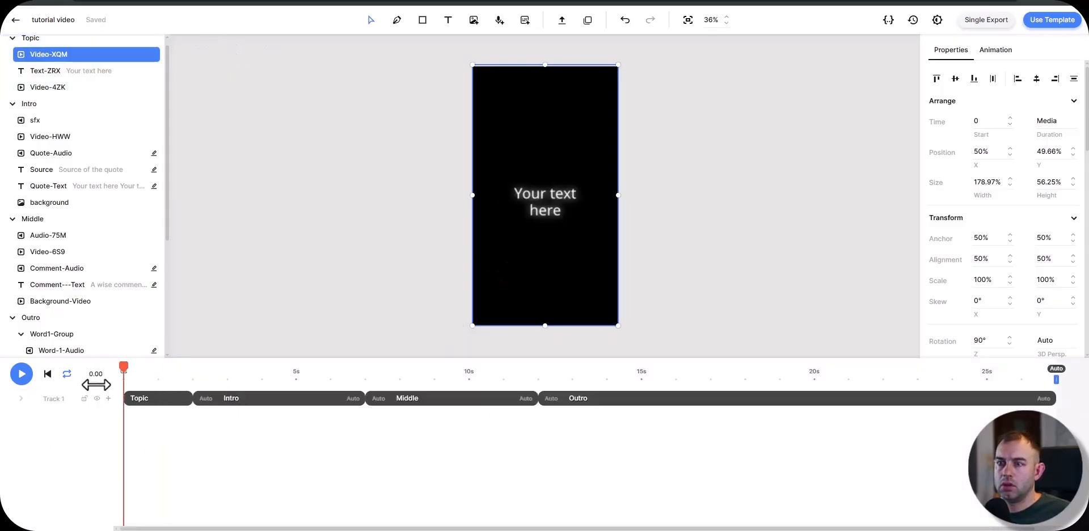
key(space)
key(space)
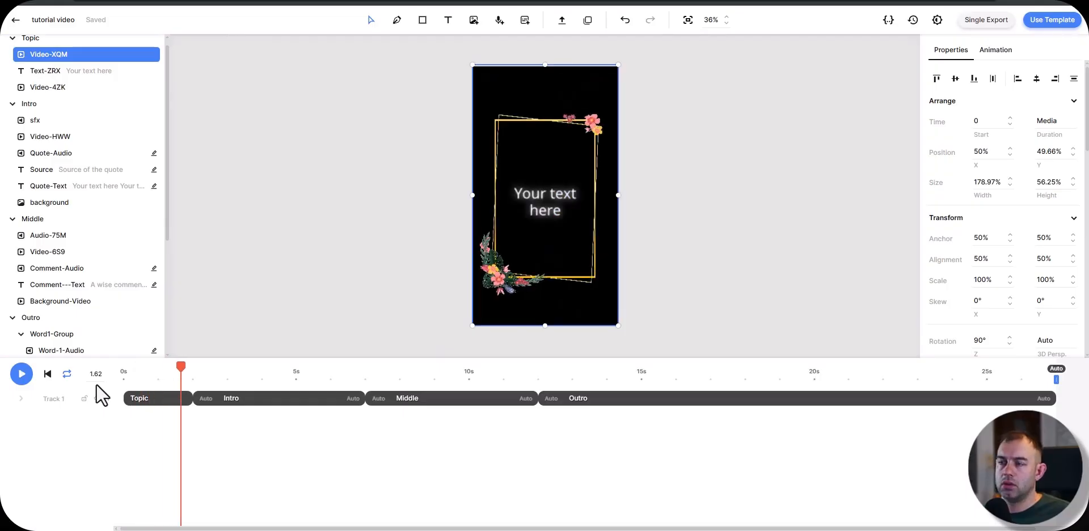
click(162, 398)
drag(155, 376, 123, 375)
Step: Rename the text element in the Topic composition as Topic-Text
click(46, 72)
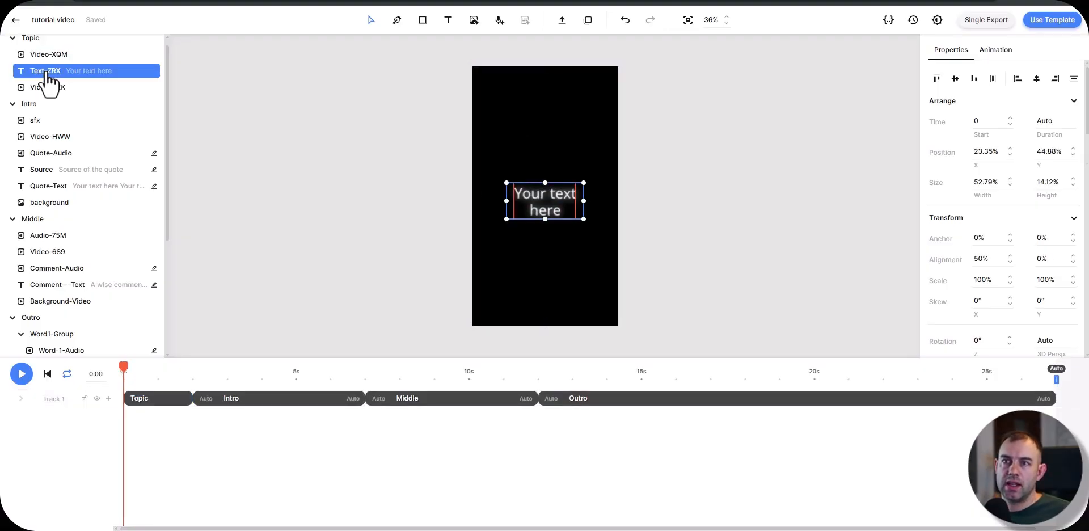
right_click(52, 71)
click(57, 75)
text(Top)
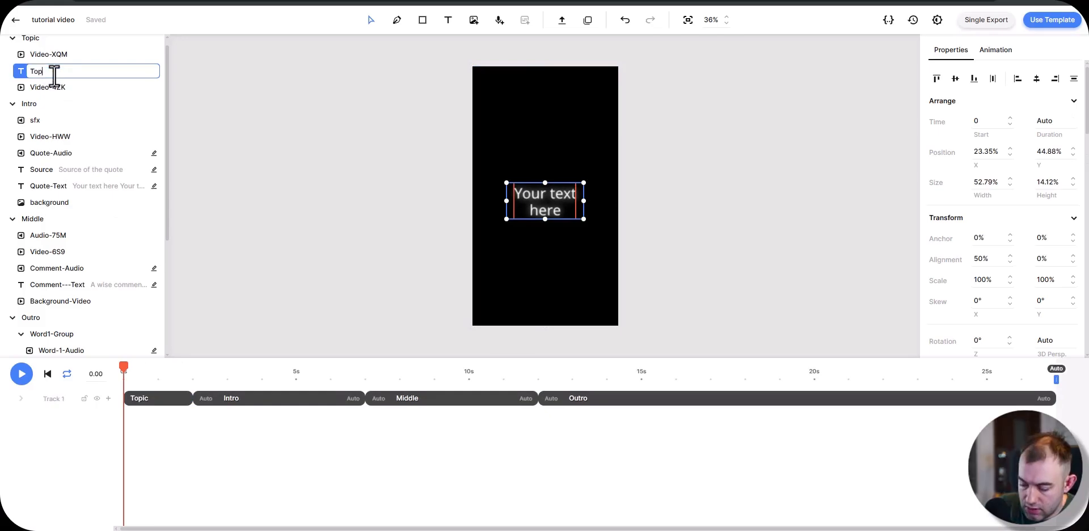
text(ic-Text)
key(Return)
Step: Make the Topic-Text element's text property dynamic
scroll(1016, 170, down, 10)
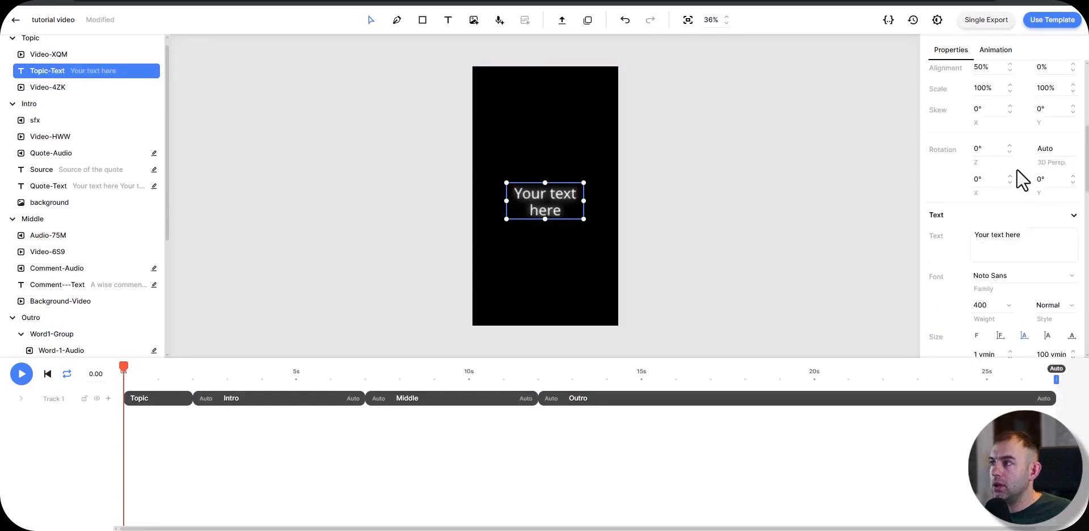
scroll(968, 238, down, 3)
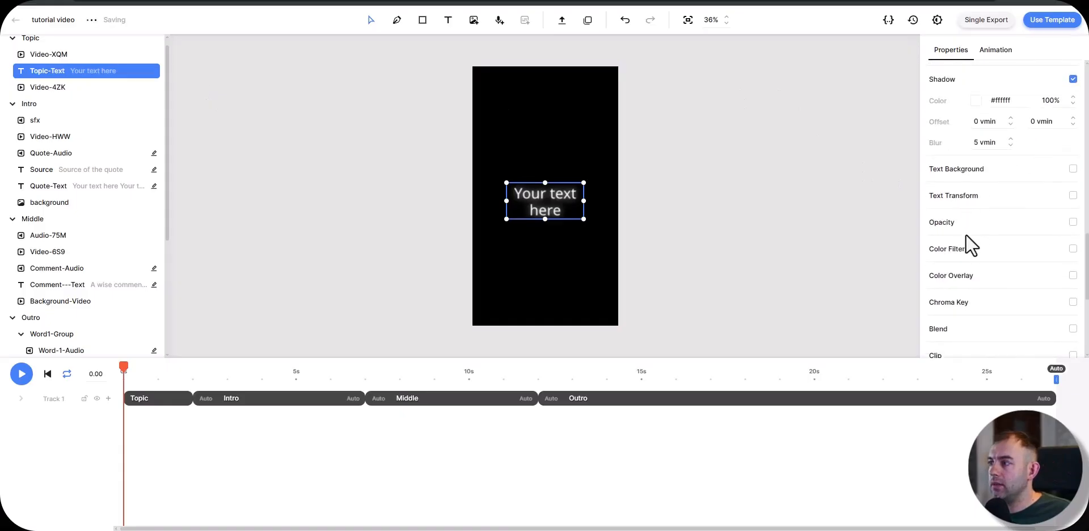
scroll(1024, 302, up, 15)
click(941, 218)
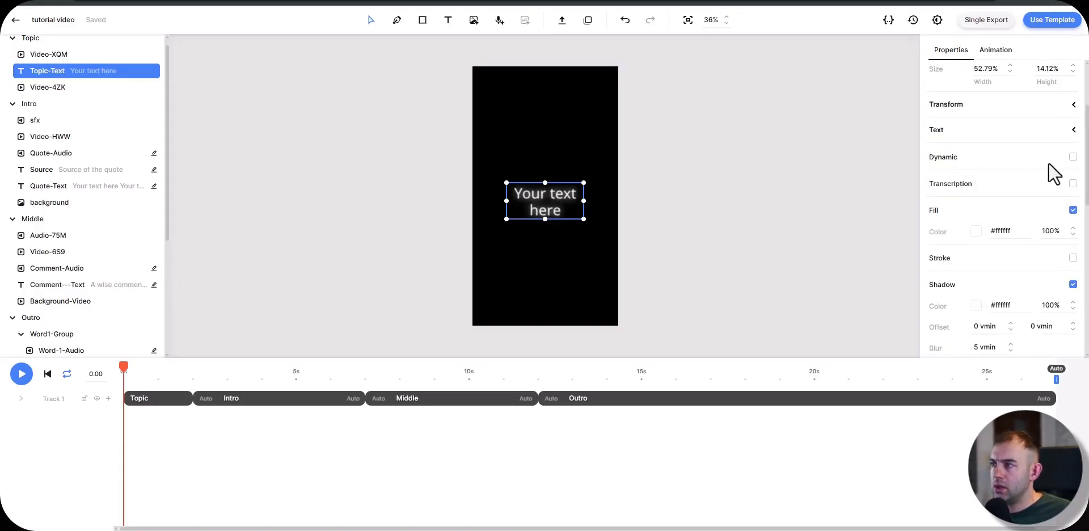
click(1073, 157)
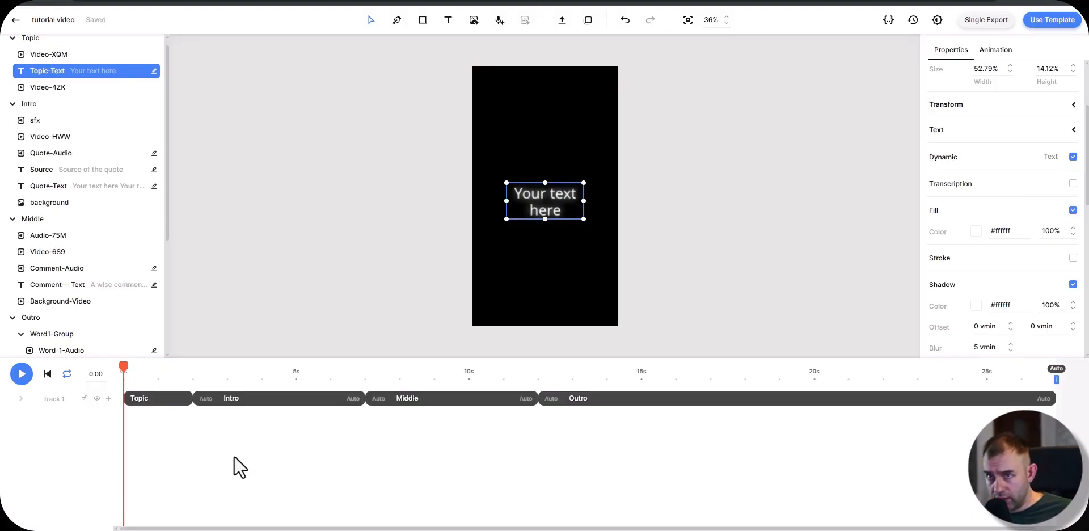
Step: Tilt the Intro composition in 3D with rotations of 5° on Z, 25° on X and 20° on Y, viewing it at about 3.15 s
drag(142, 371, 269, 369)
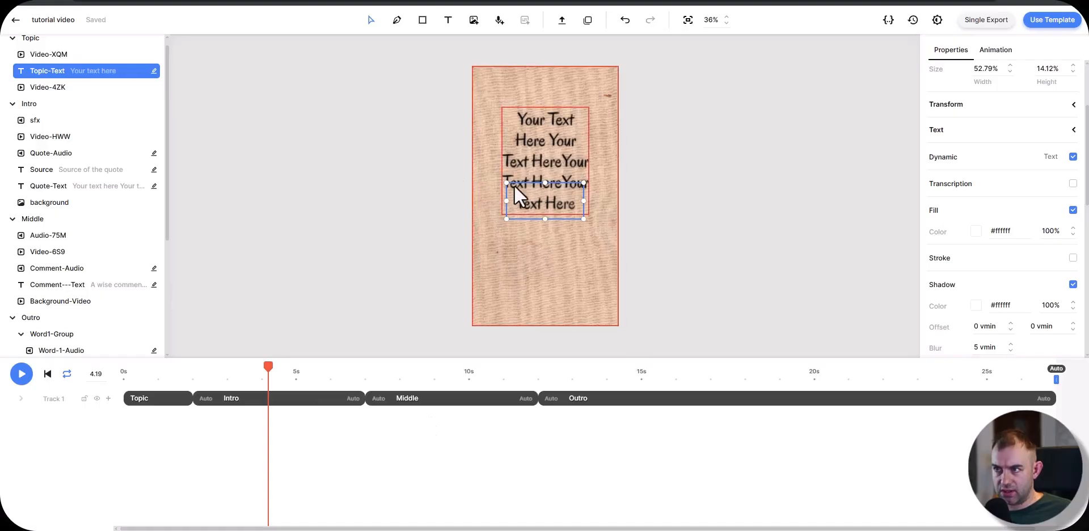
drag(316, 377, 37, 451)
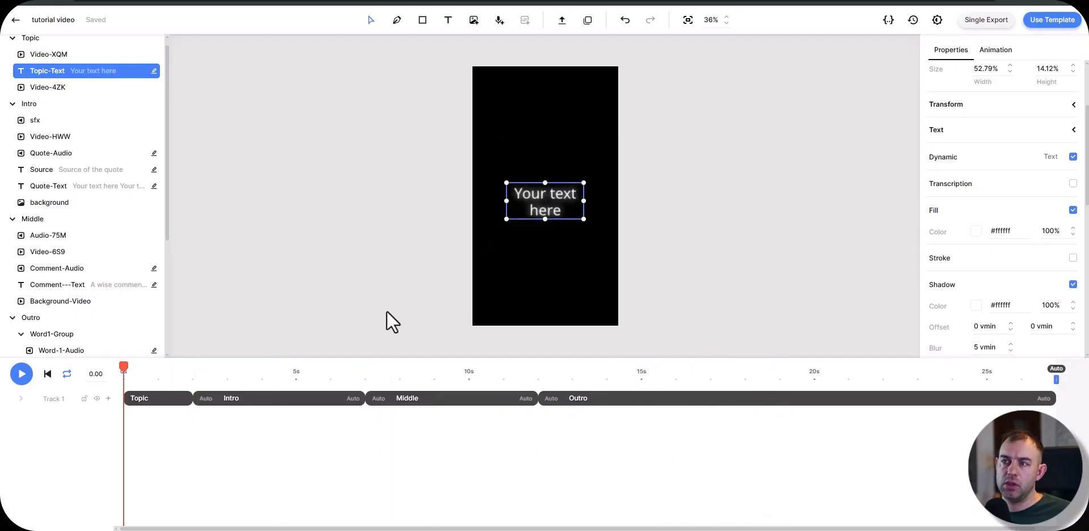
click(245, 398)
click(233, 377)
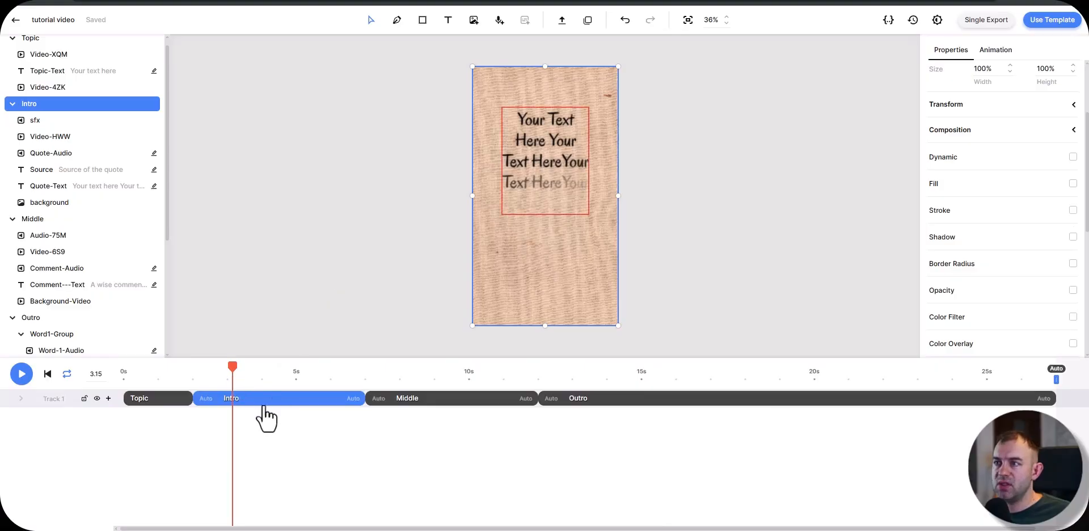
click(1073, 106)
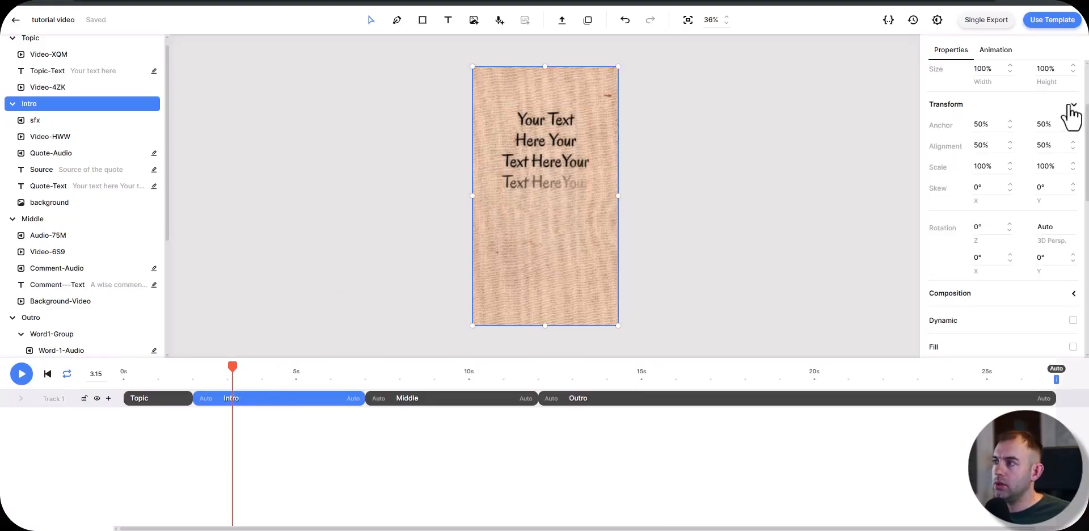
click(982, 227)
text(5)
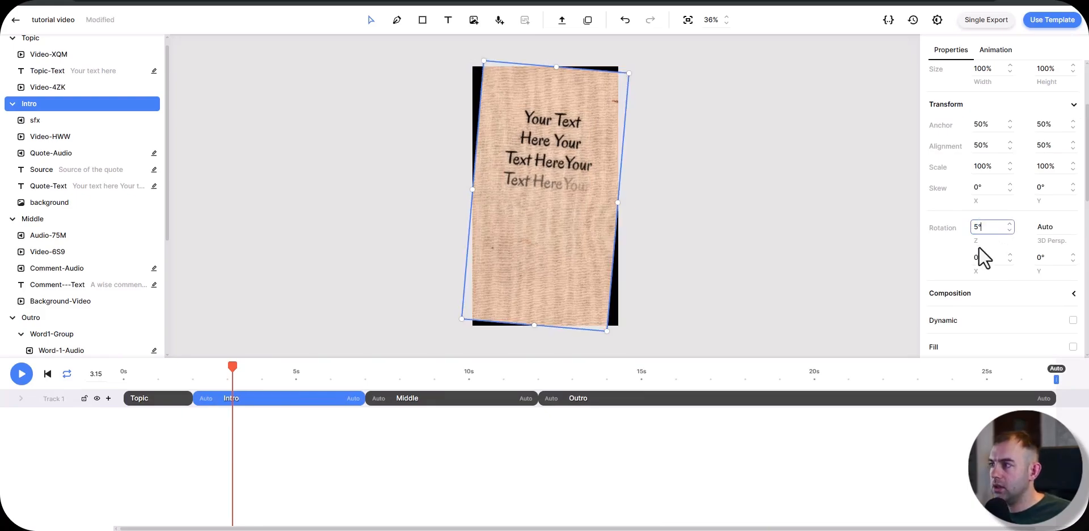
click(990, 258)
text(5)
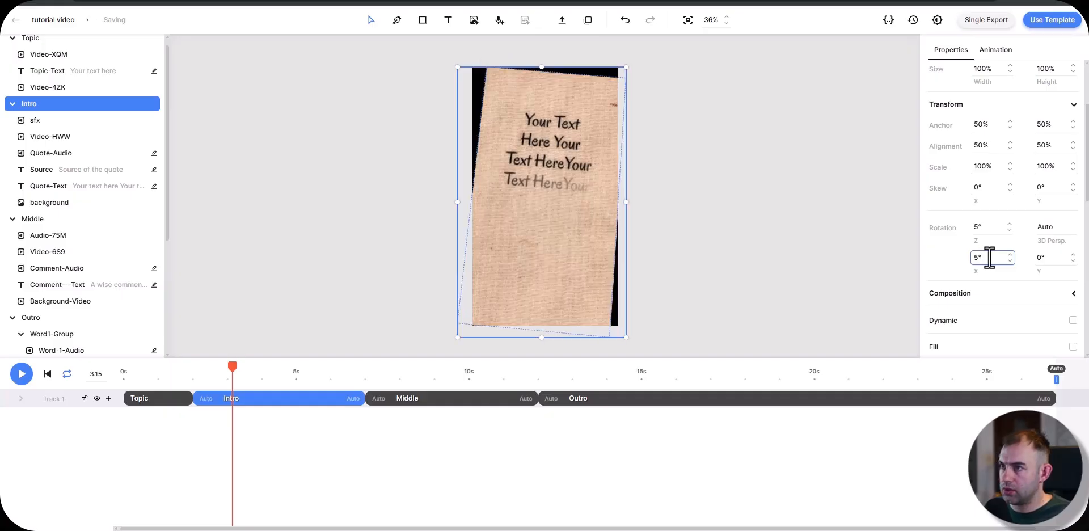
click(1039, 257)
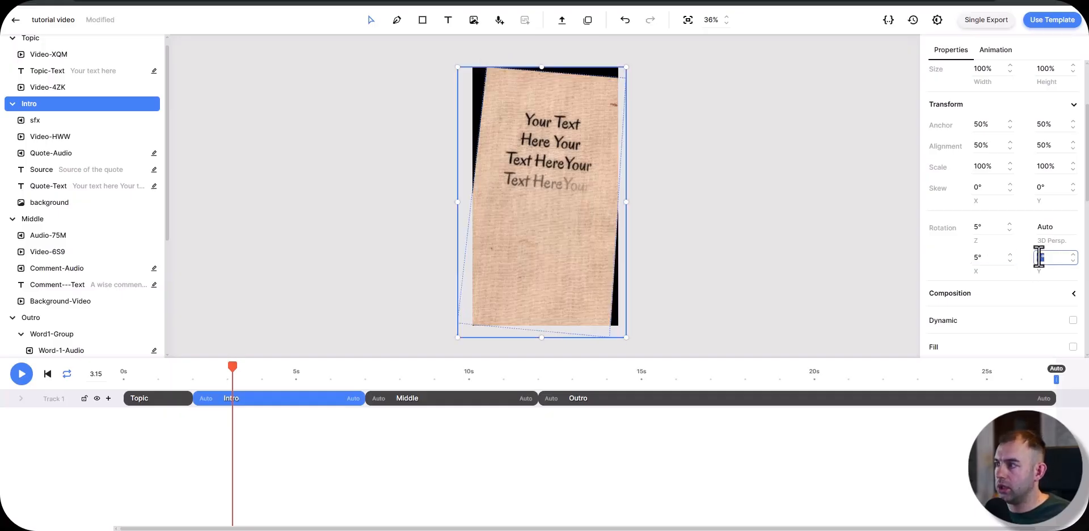
text(20)
key(Return)
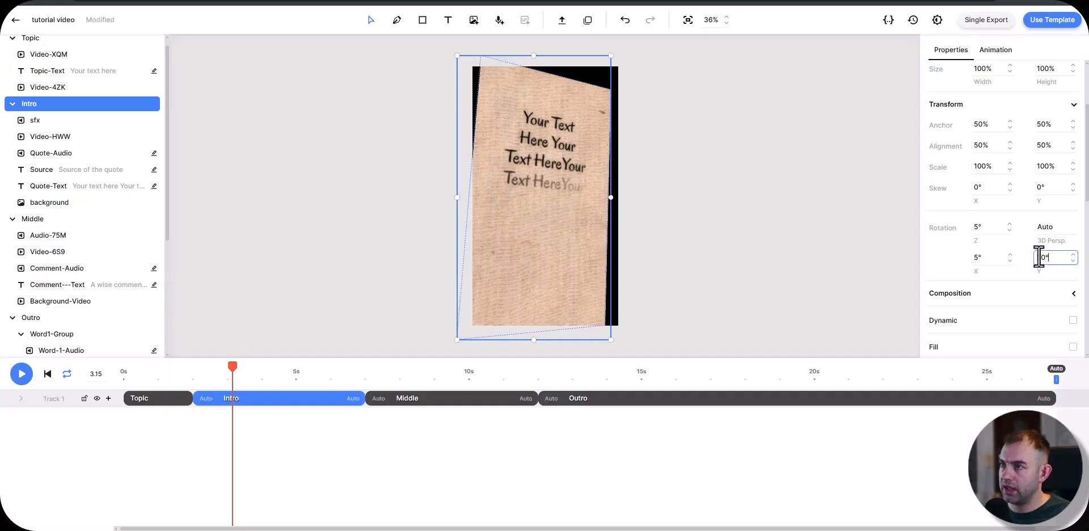
click(1010, 255)
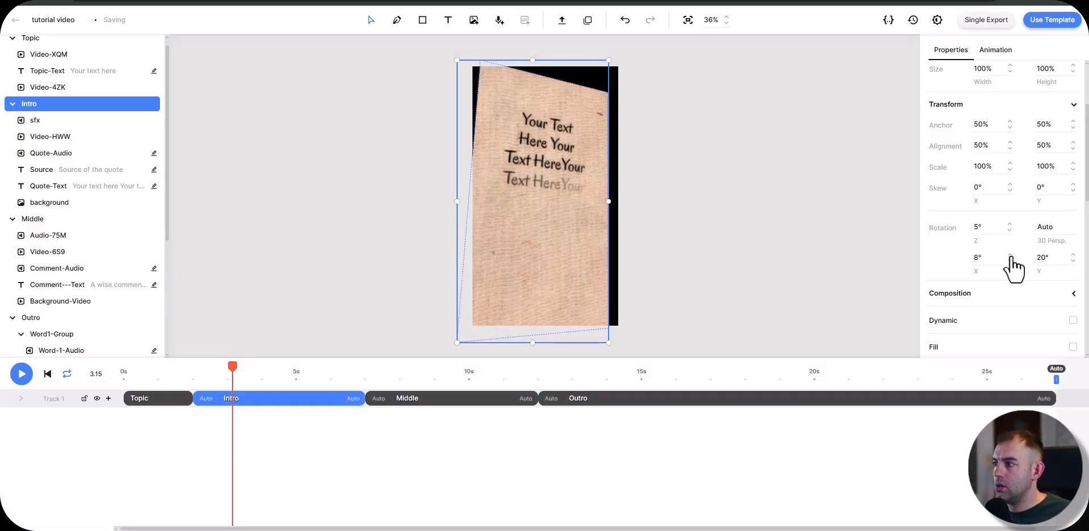
Step: Scale the Intro composition to 150% both horizontally and vertically
click(980, 167)
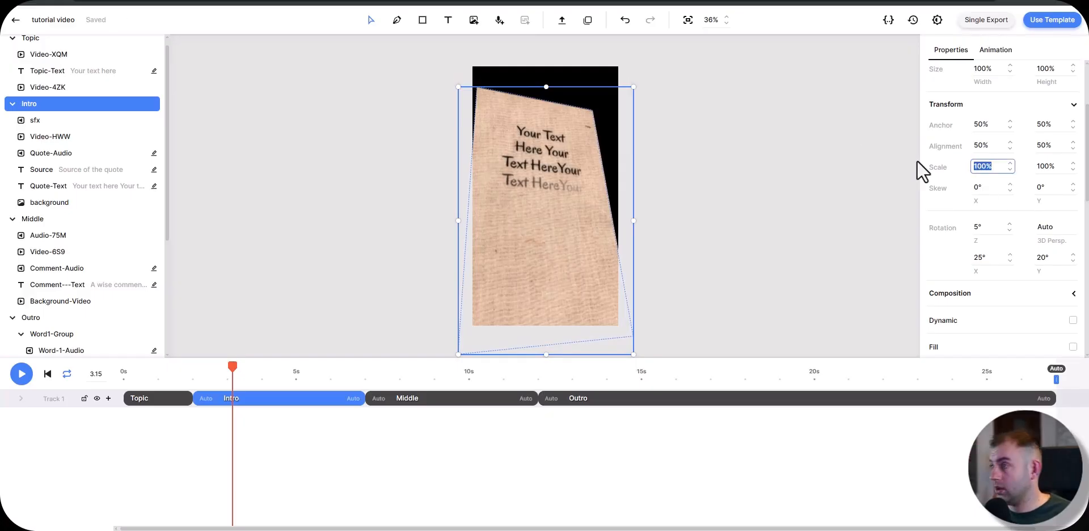
text(120)
key(Return)
click(1044, 166)
text(15)
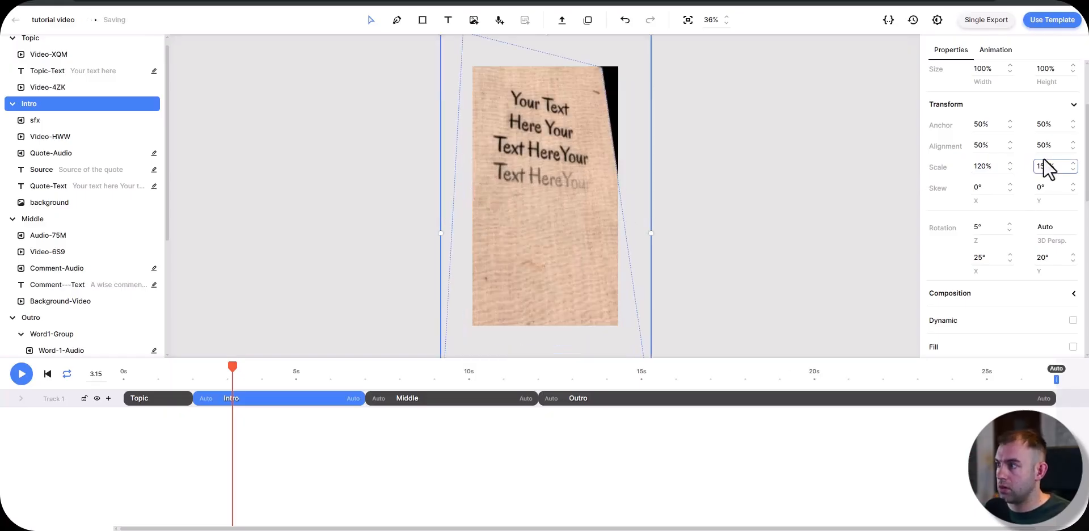
drag(988, 164, 932, 159)
text(150)
key(Return)
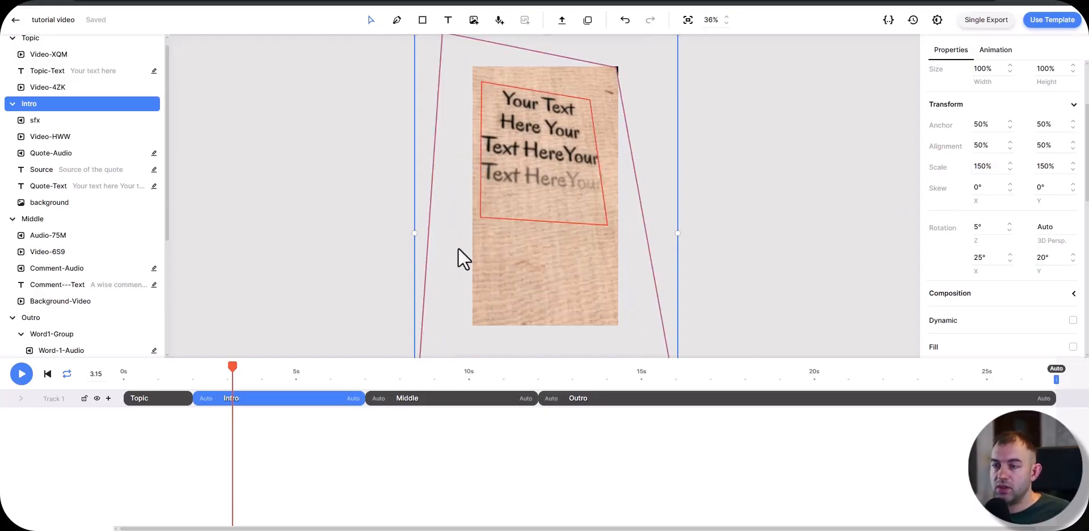
Step: Add keyframes for the Intro composition's X, Y and Z rotation and its X and Y scale at 2.23 s
drag(230, 372, 201, 372)
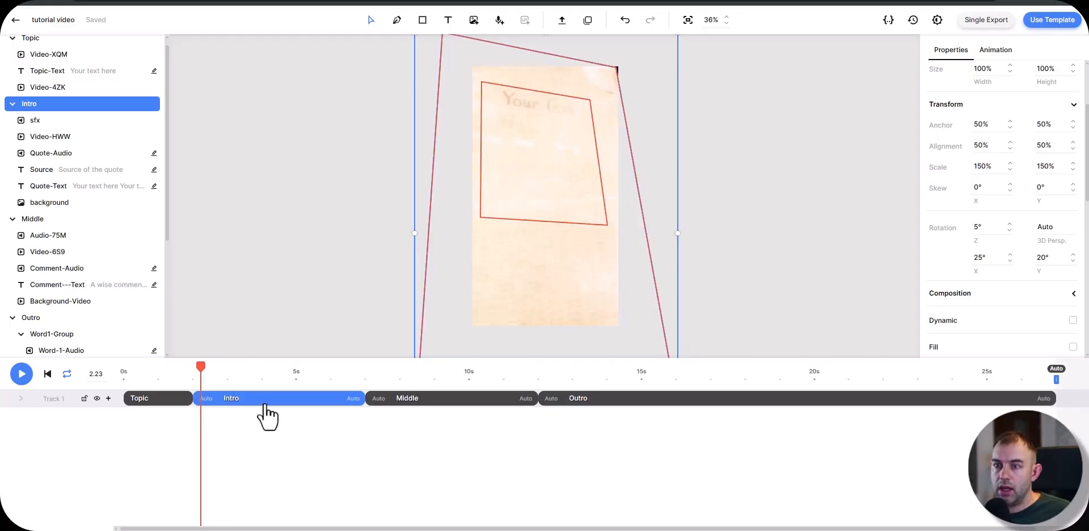
click(108, 399)
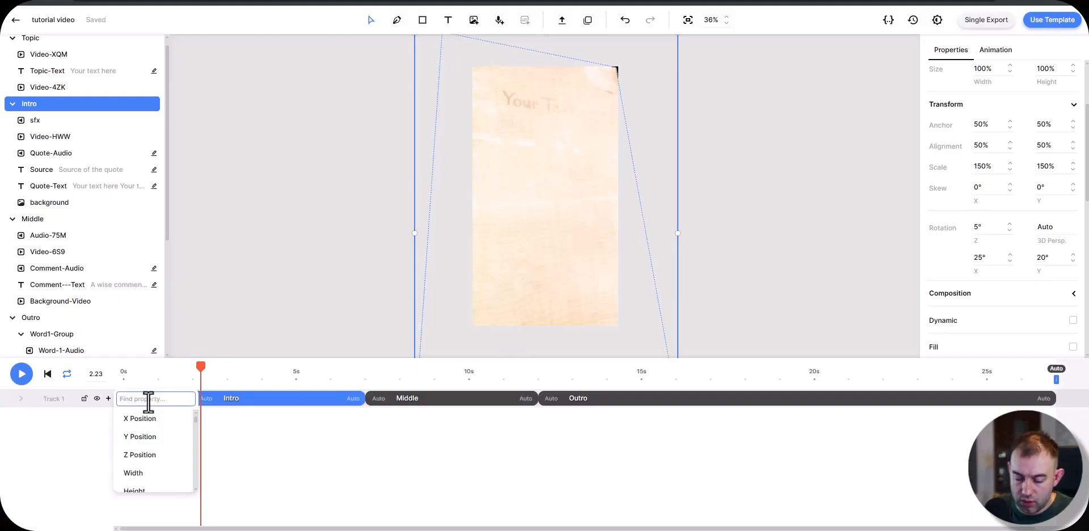
text(rot)
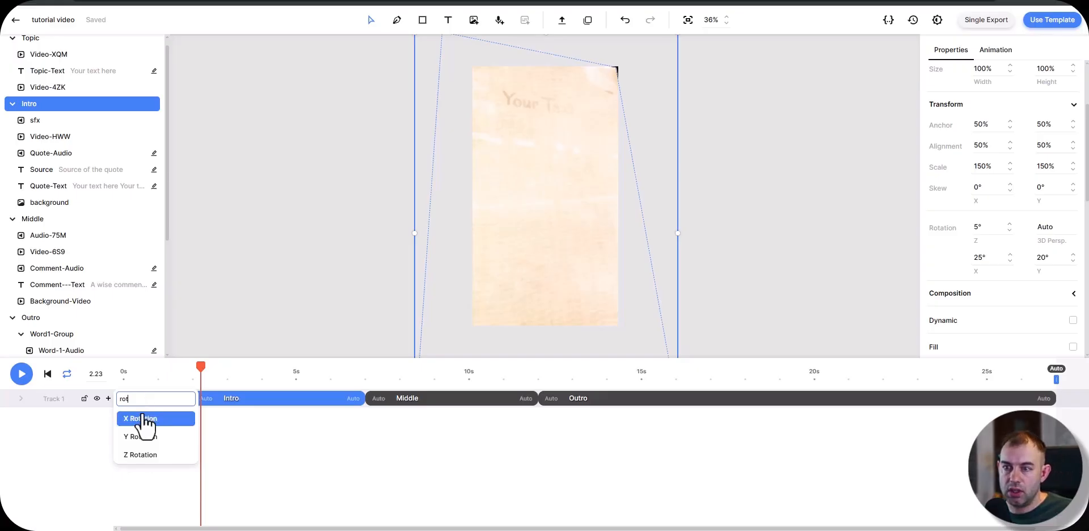
click(141, 419)
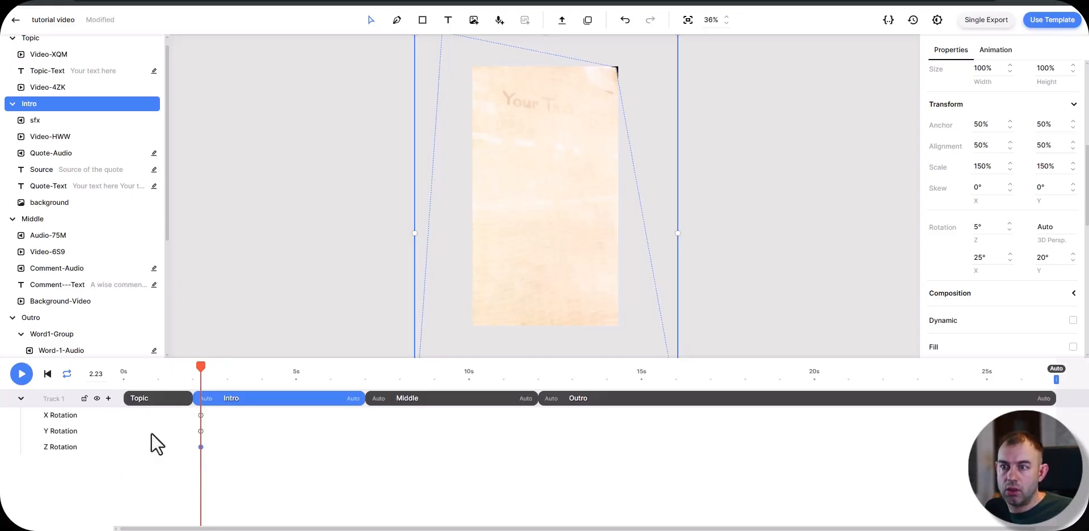
scroll(552, 318, up, 1)
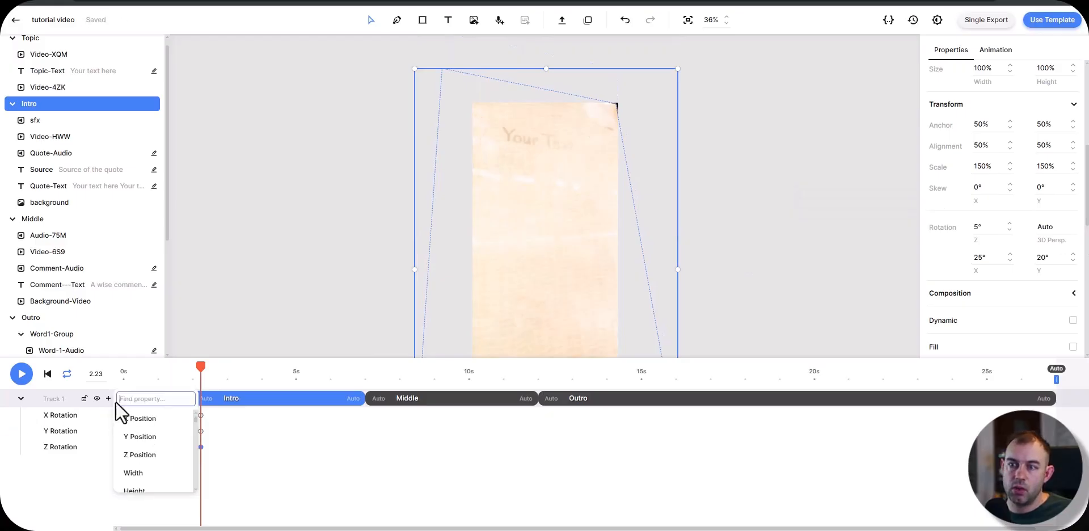
click(108, 399)
text(s)
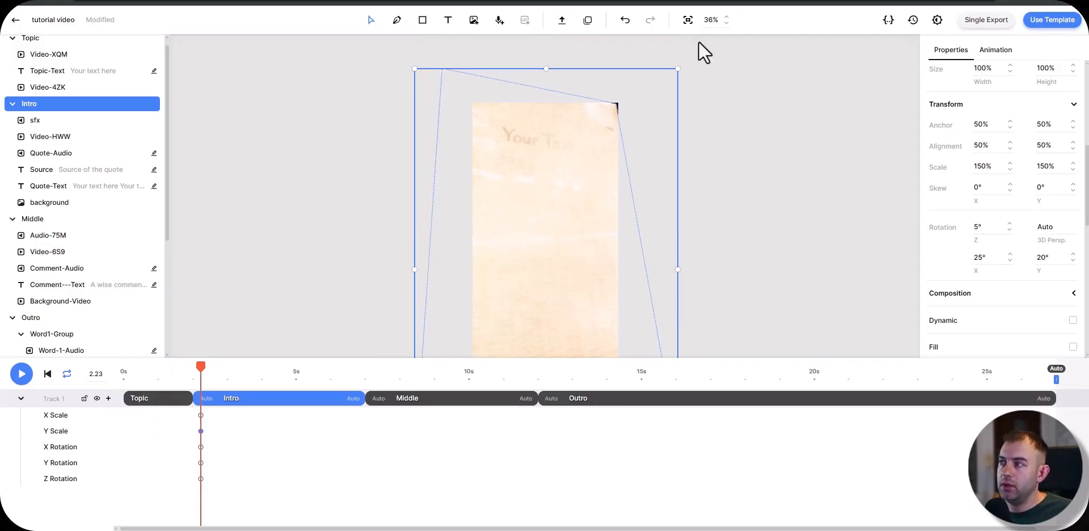
Step: Shift the Intro composition's anchor to 41% on X and 53% on Y at 2.23 s
scroll(1005, 236, up, 5)
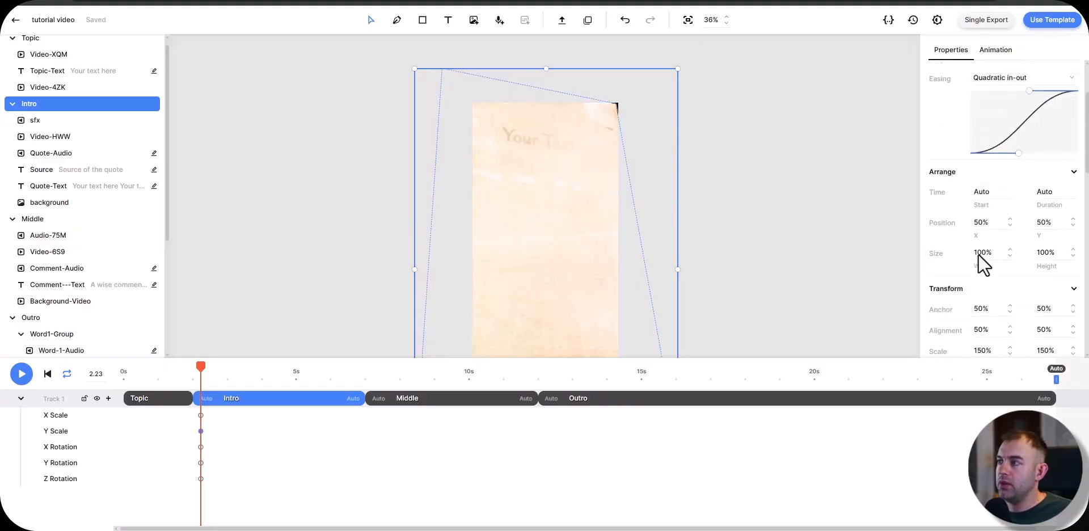
scroll(951, 289, down, 5)
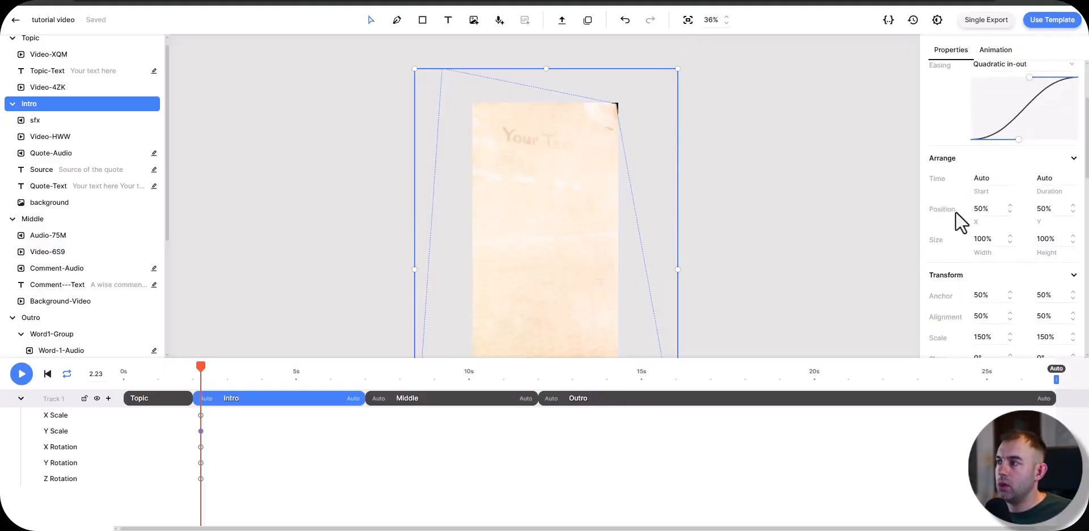
click(1010, 179)
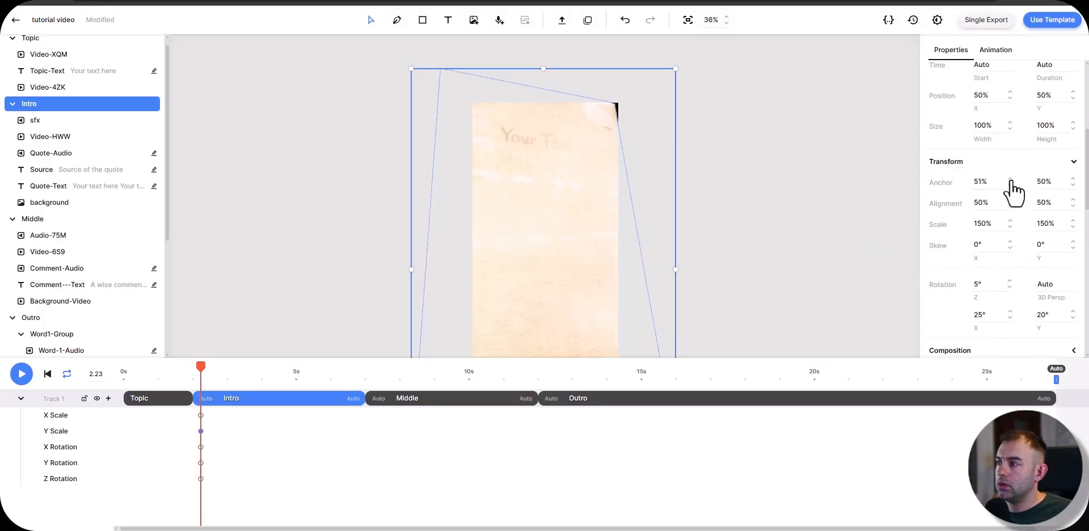
click(1010, 185)
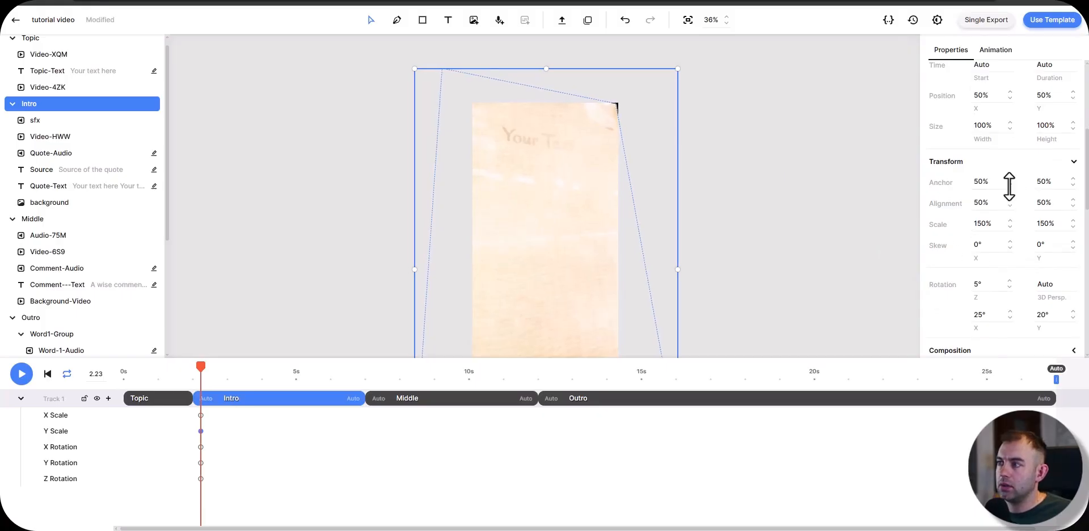
drag(1009, 186, 1074, 178)
click(1073, 186)
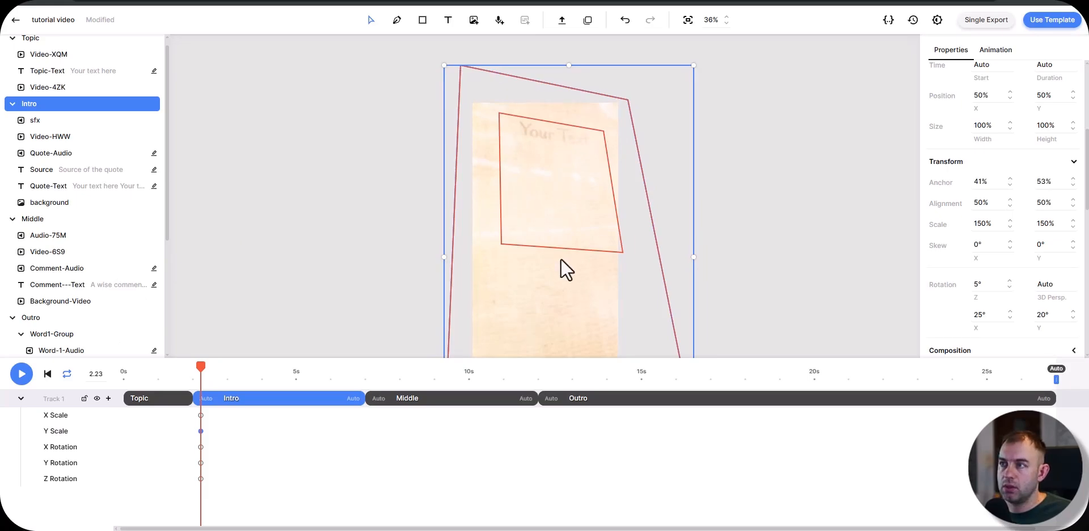
Step: Add keyframes for the Intro composition's X and Y anchor at 2.23 s
click(109, 399)
text(an)
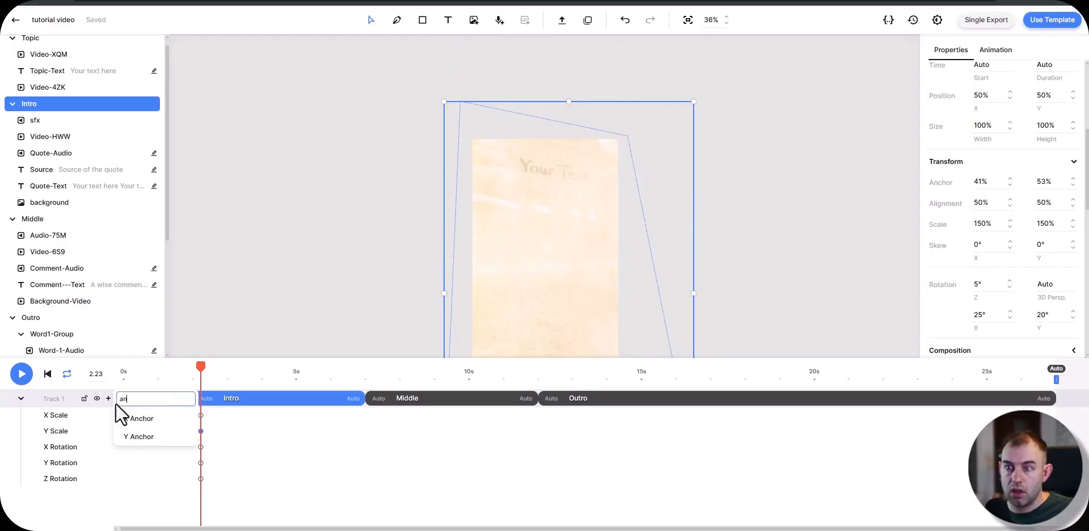
click(144, 419)
click(109, 399)
text(an)
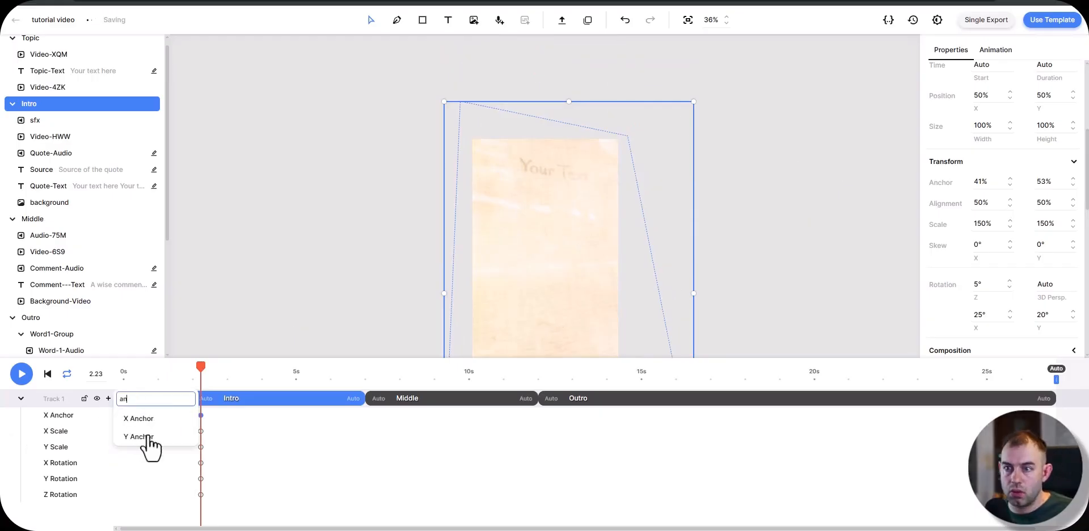
click(145, 437)
Step: Keyframe the Intro composition's anchor at 50% on both X and Y at 5.86 s
drag(208, 372, 326, 371)
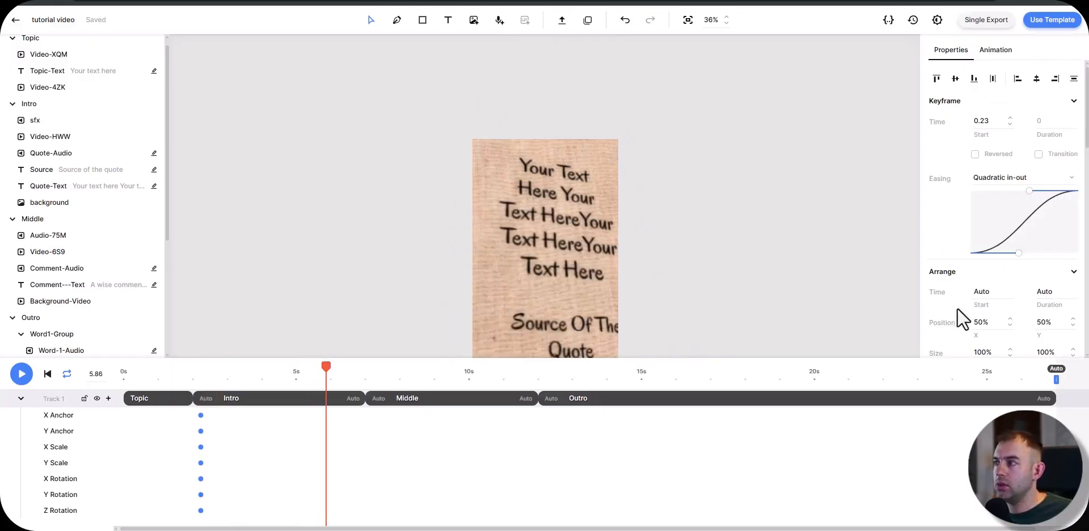
key(Escape)
scroll(1017, 160, down, 2)
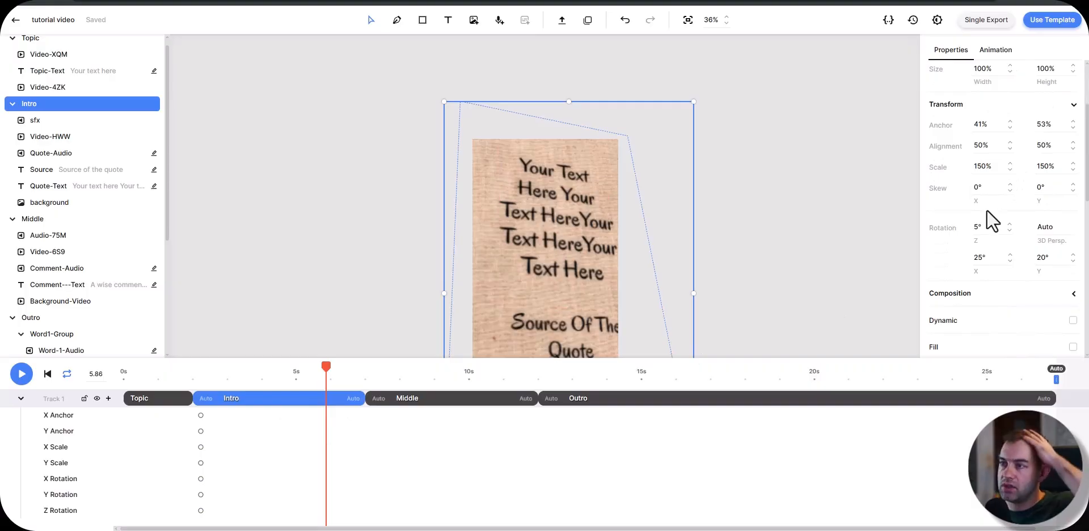
click(981, 125)
text(50)
key(Tab)
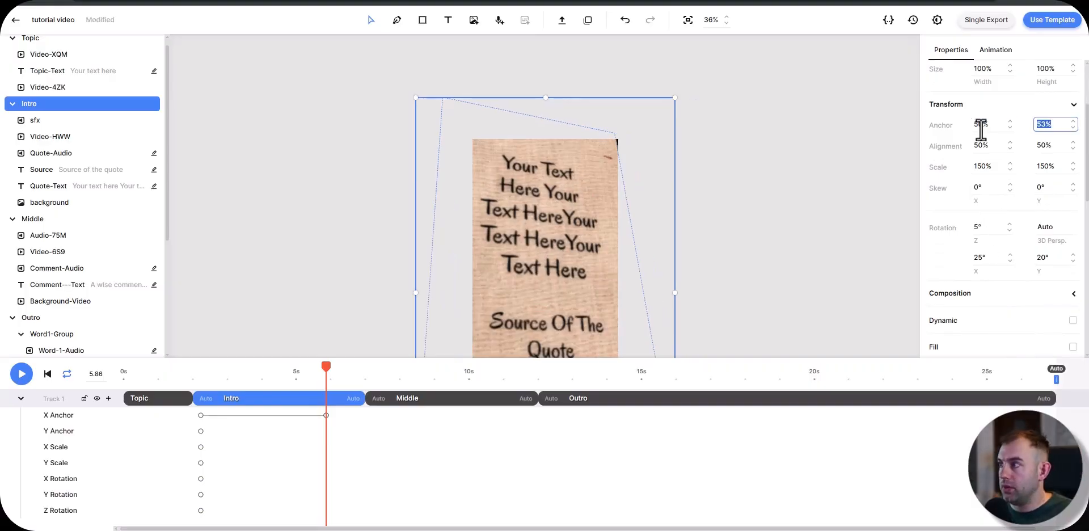
text(50)
key(Tab)
Step: Keyframe the Intro composition's Z, X and Y rotation at 0° at 5.86 s
click(986, 227)
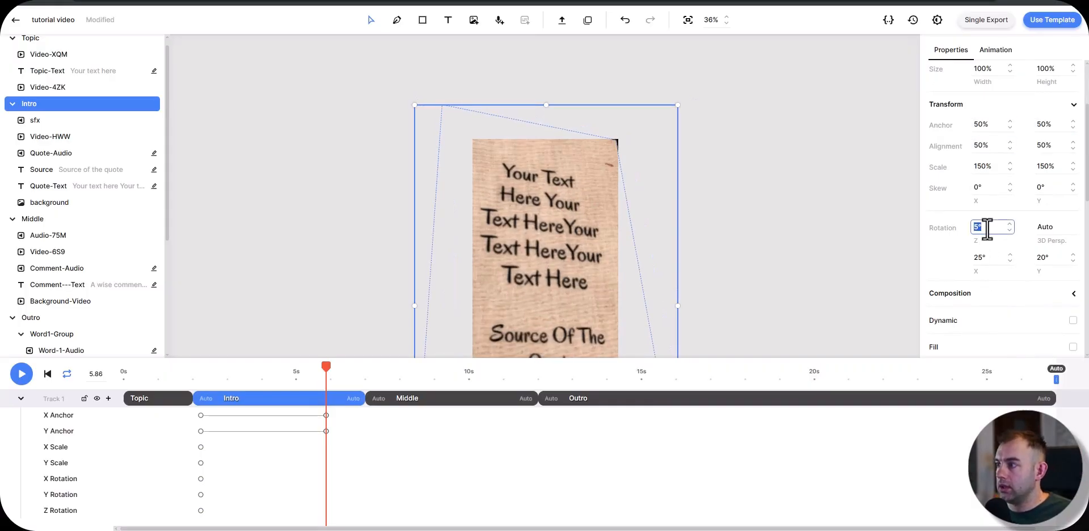
text(0)
key(Tab)
key(Tab)
text(0)
key(Tab)
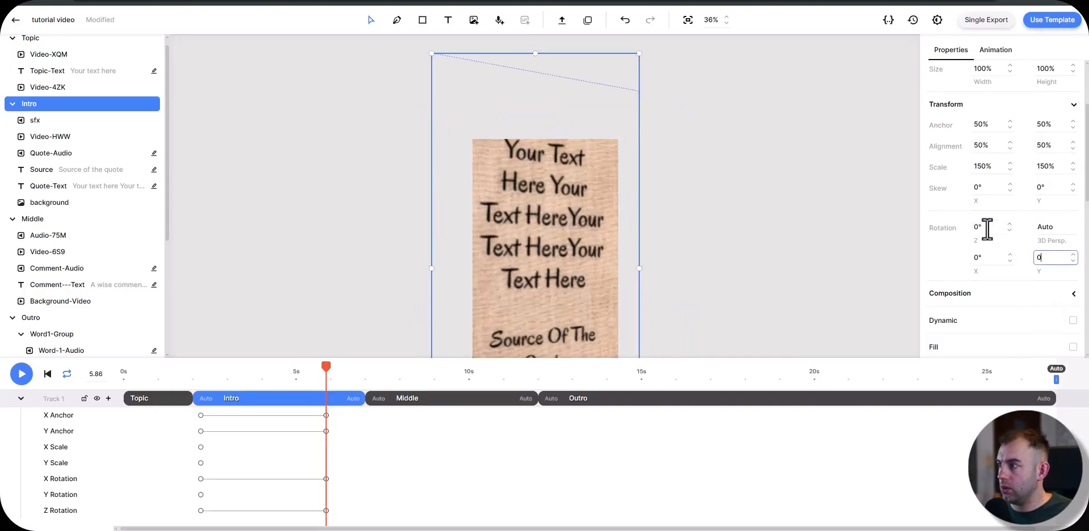
key(Tab)
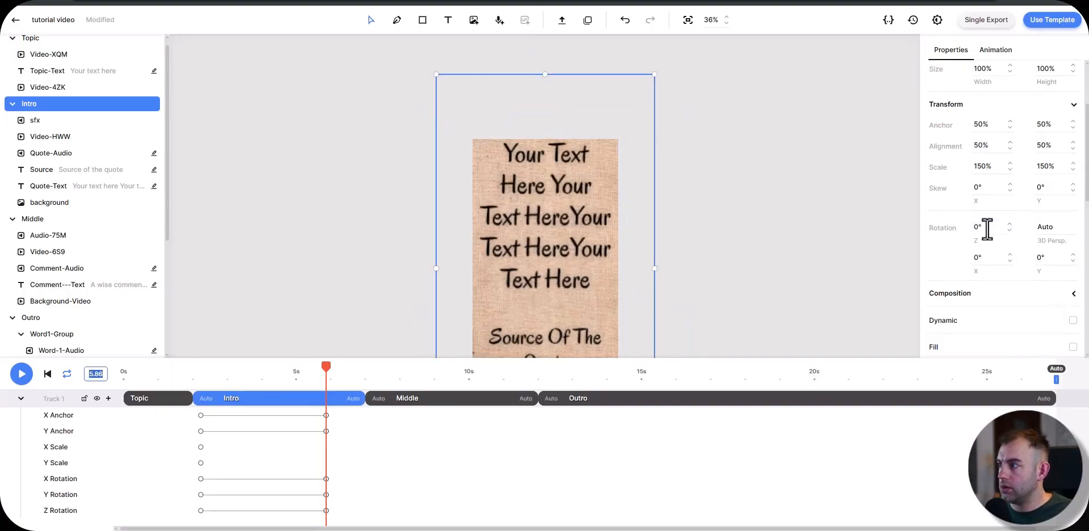
Step: Keyframe the Intro composition's horizontal and vertical scale at 100% at 5.86 s
click(980, 167)
text(100)
key(Tab)
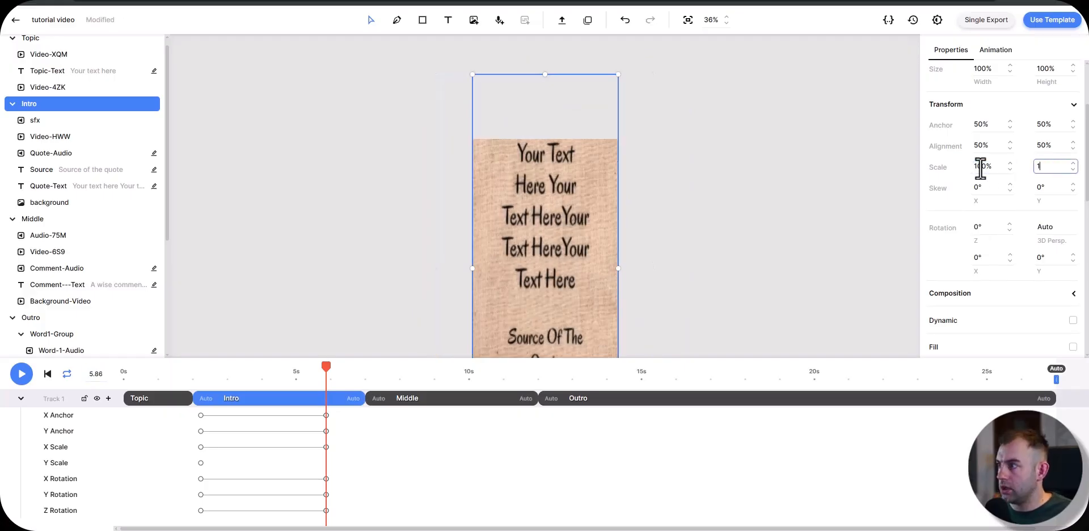
text(100)
key(Return)
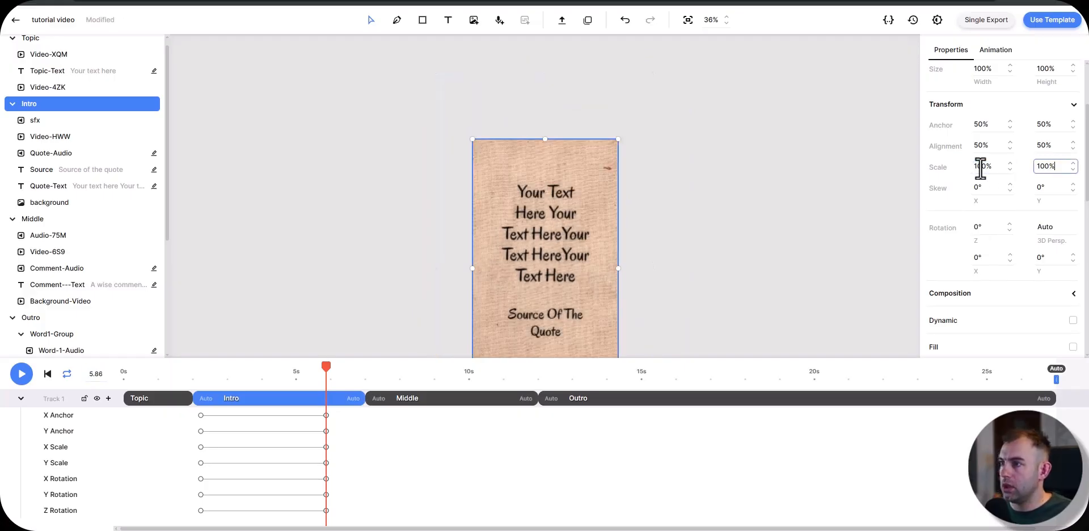
Step: Play back the Intro scene from its beginning to check the keyframed movement
click(193, 375)
key(space)
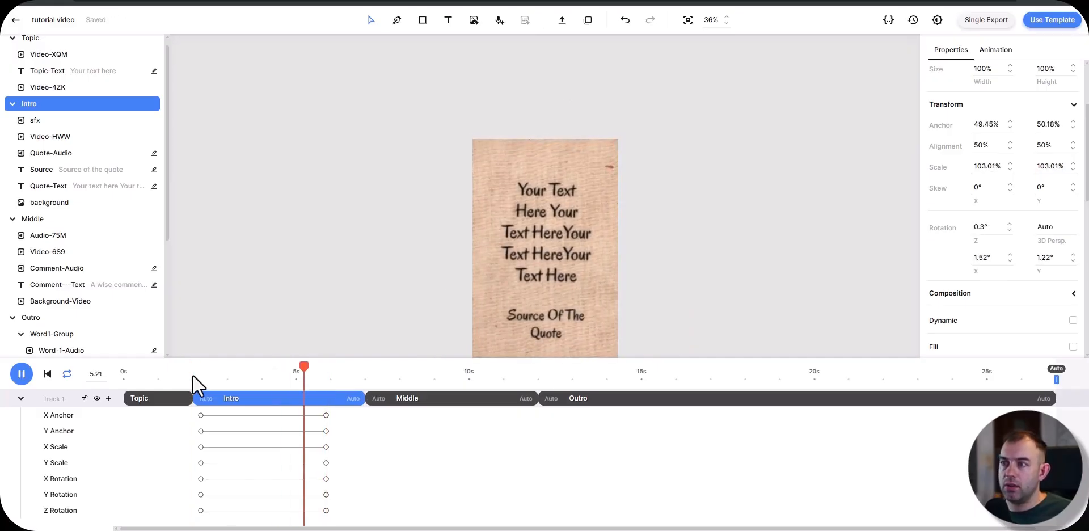
key(space)
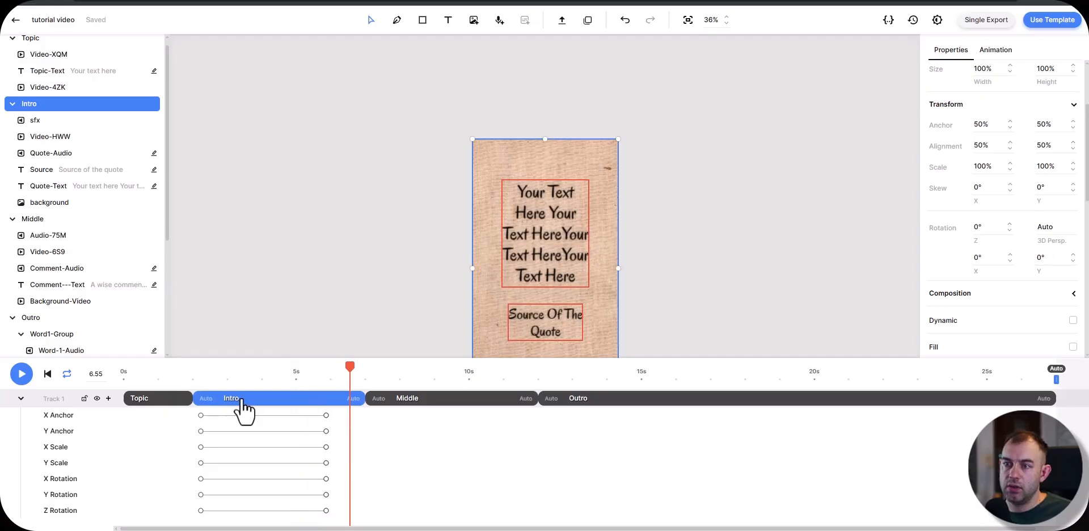
Step: At 3.02 s, keyframe the Intro's rotation at 10° on Z and 40° on X, and adjust its anchor and scale to suit
click(200, 370)
drag(200, 371, 228, 372)
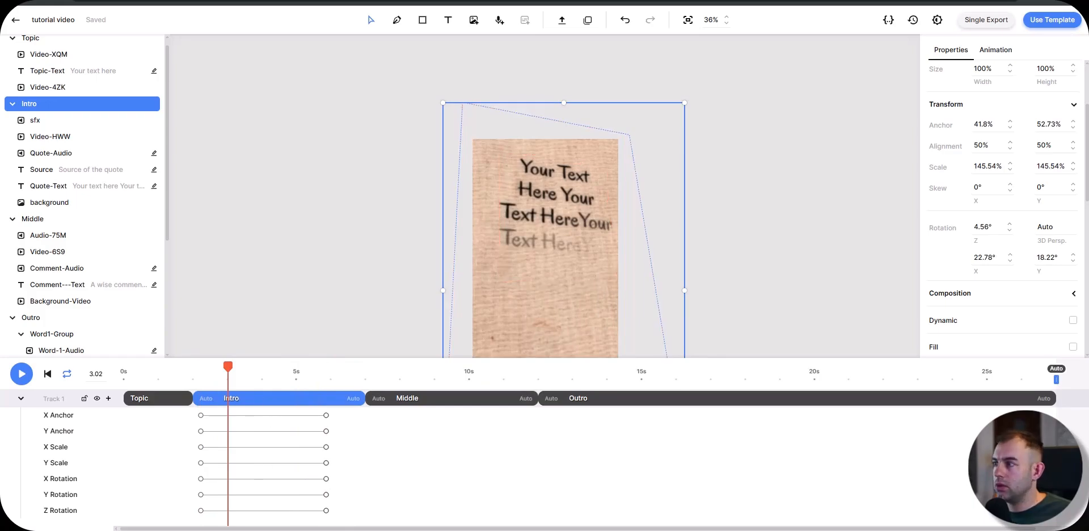
scroll(943, 204, down, 2)
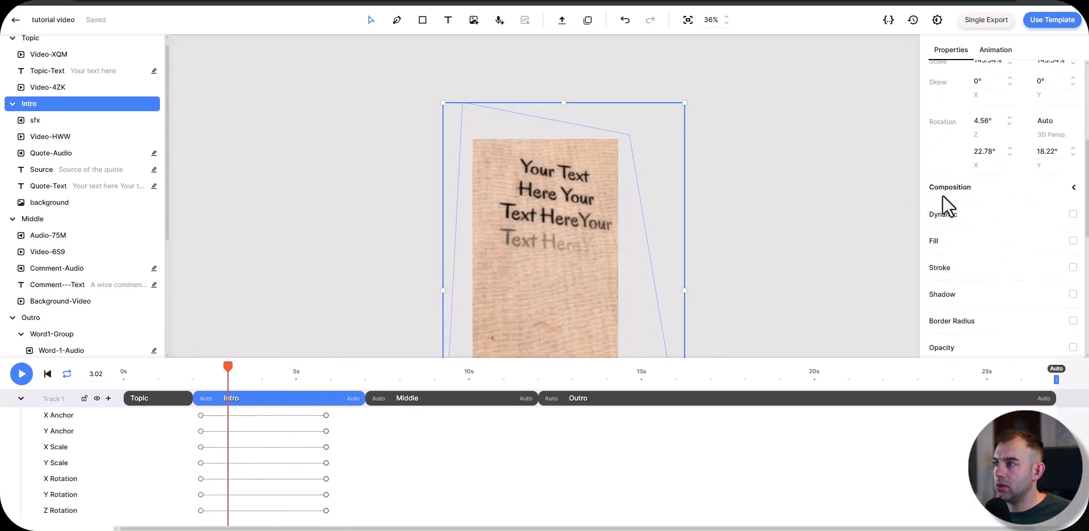
click(981, 114)
text(10)
click(993, 144)
text(50)
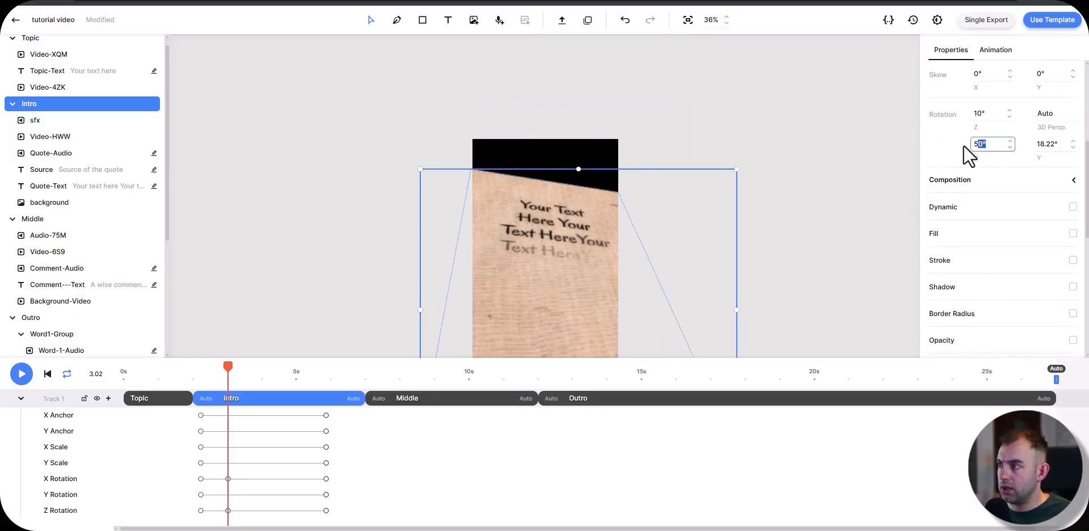
text(40)
scroll(959, 256, down, 2)
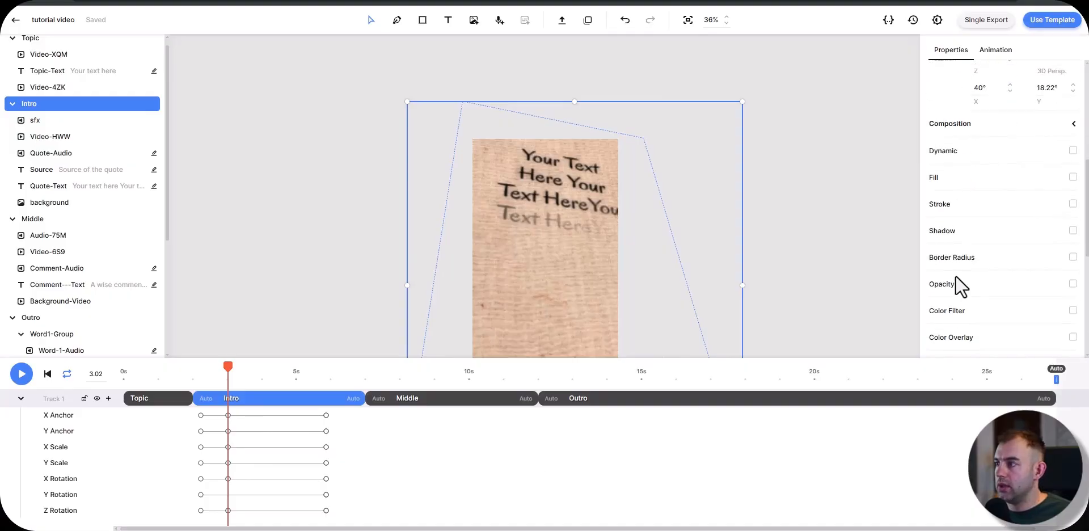
Step: Delete the Intro composition's earliest set of keyframes at 2.23 s and play back the scene
mouse_move(228, 366)
mouse_down()
mouse_move(313, 356)
mouse_move(234, 368)
mouse_up()
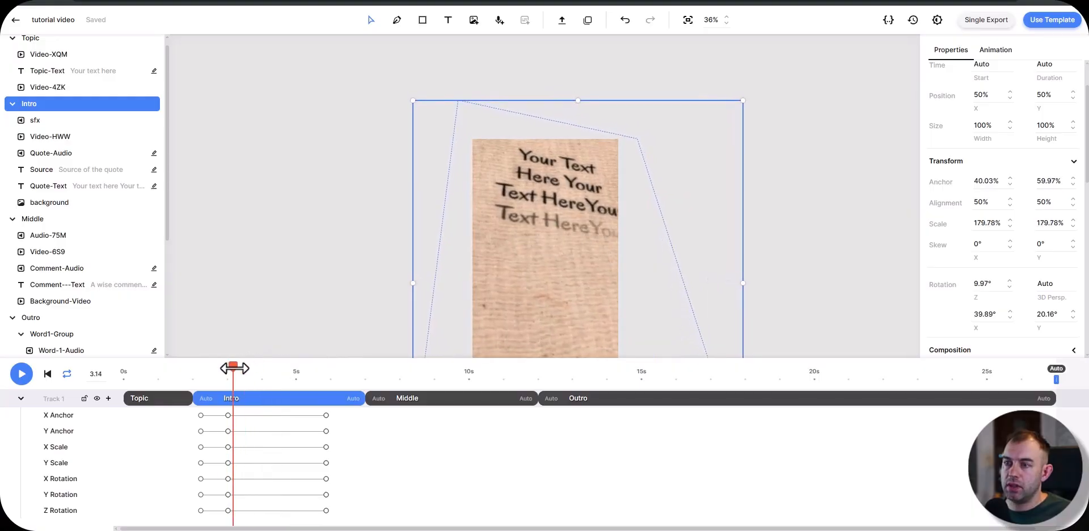
drag(188, 413, 239, 464)
key(Delete)
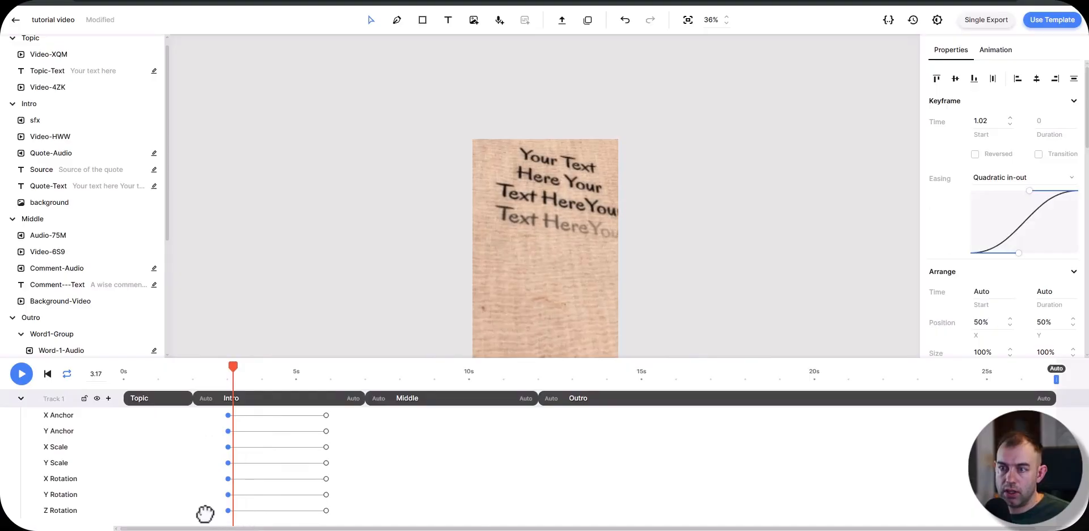
key(space)
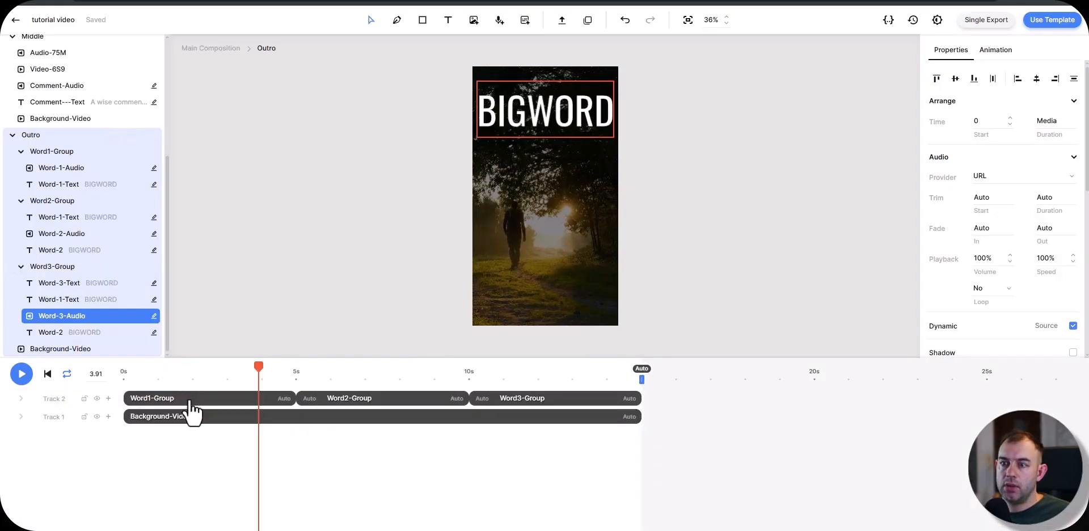
Step: Open the Outro's Word1-Group, add an audio file from the file explorer and start it at 0 s
double_click(188, 404)
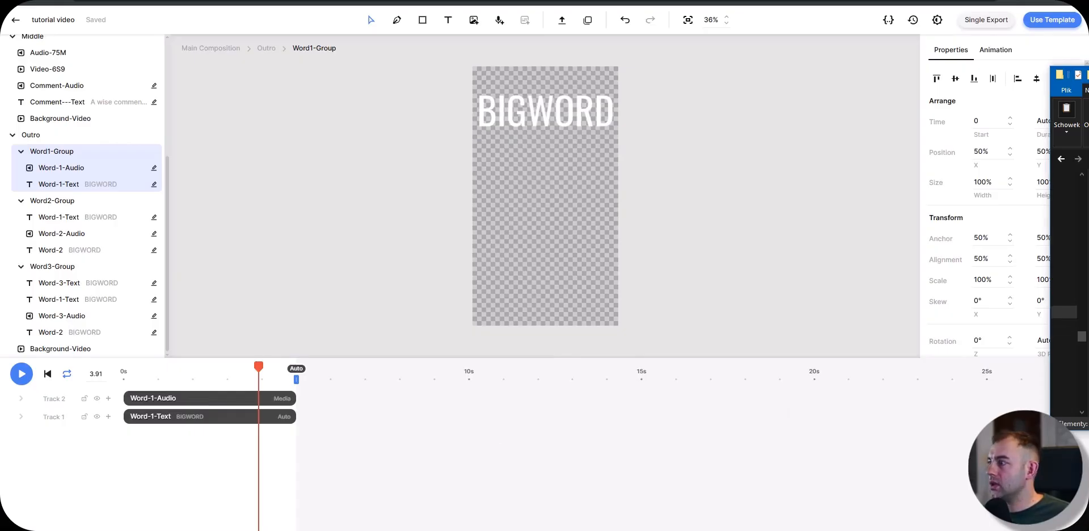
drag(1070, 227, 539, 333)
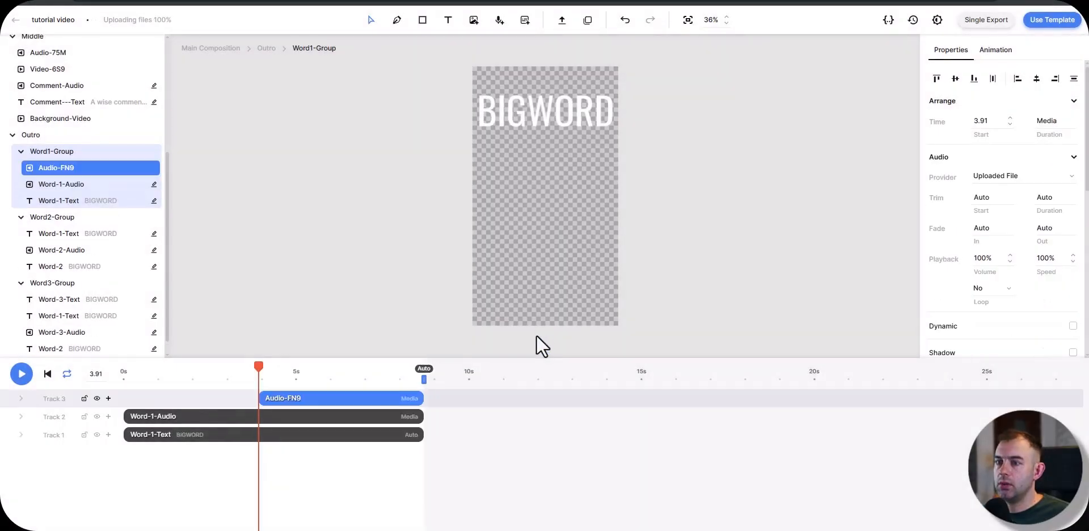
drag(306, 399, 88, 374)
Step: Set the trim start of the new Word1-Group audio to 0.3 s and listen to its opening
key(space)
key(space)
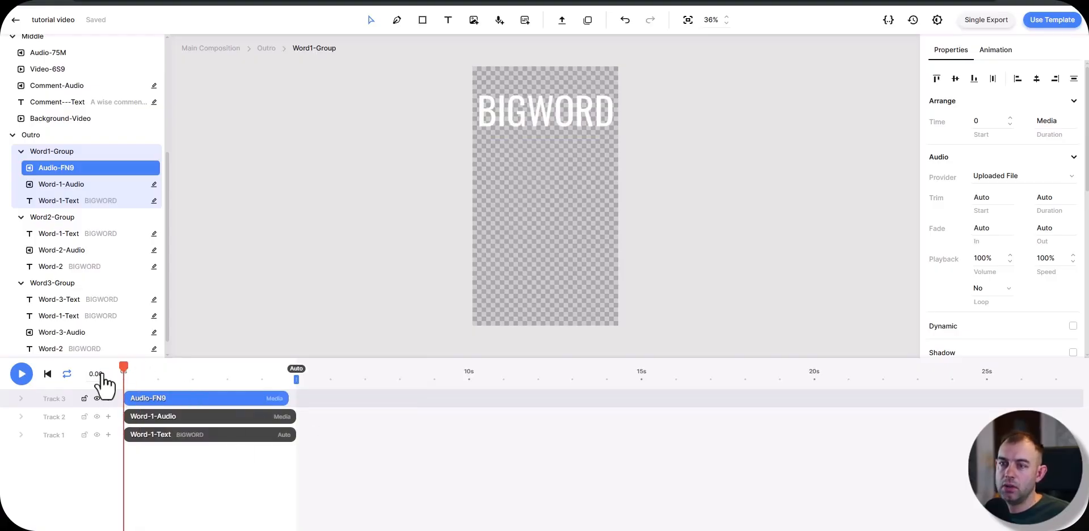
key(space)
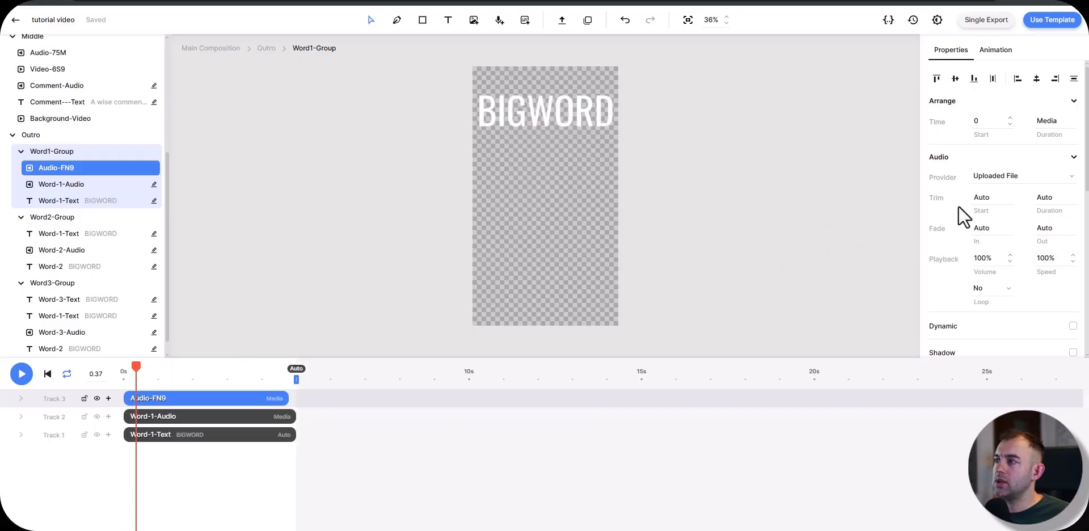
click(981, 197)
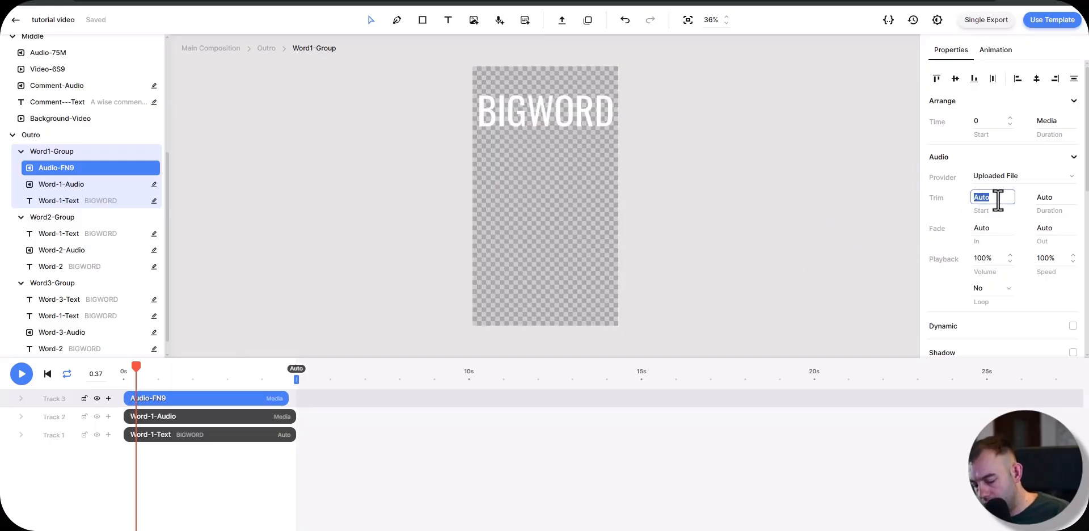
key(Return)
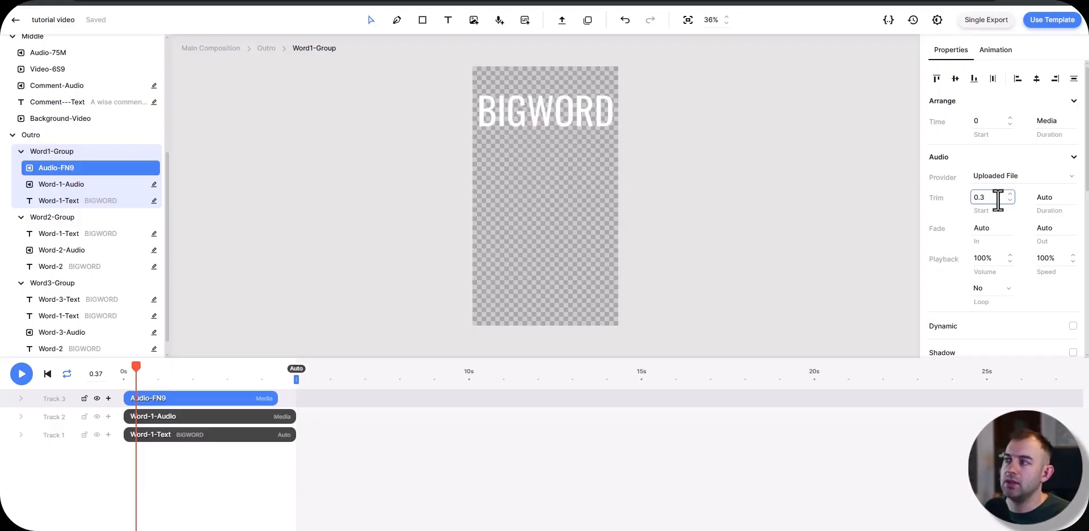
drag(135, 366, 80, 375)
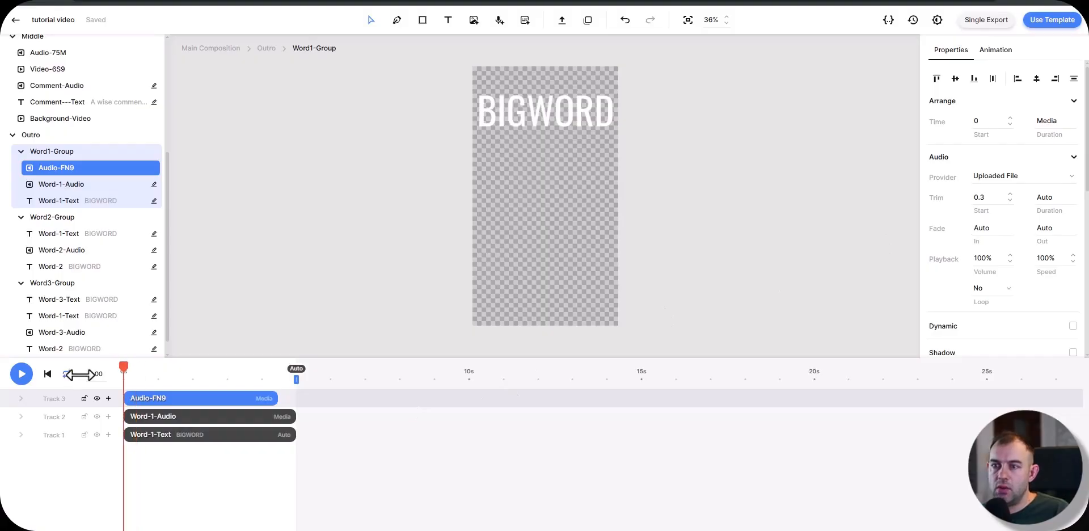
key(space)
key(space)
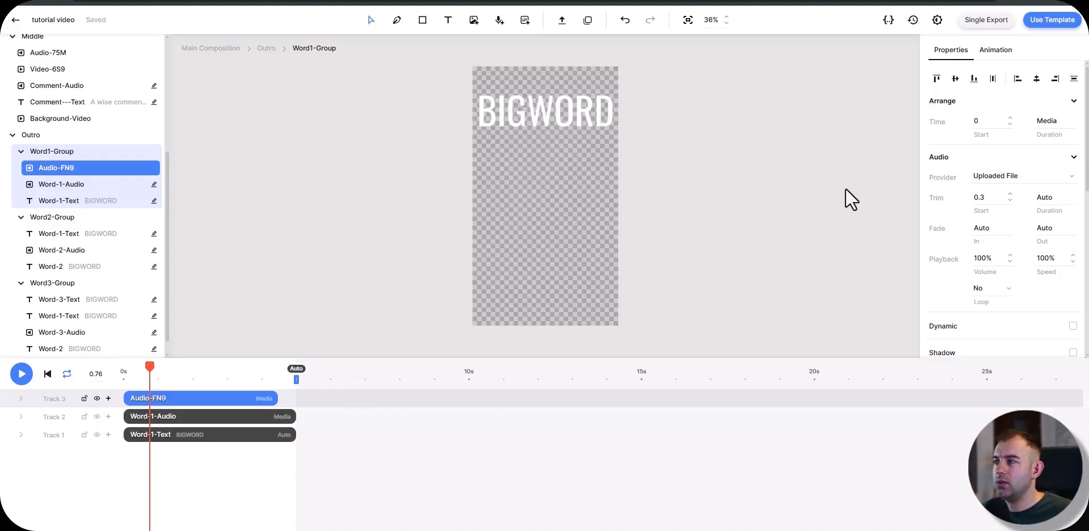
Step: Set the trim start of the new Word1-Group audio to 0.2 s and play it back from 0 s
click(990, 198)
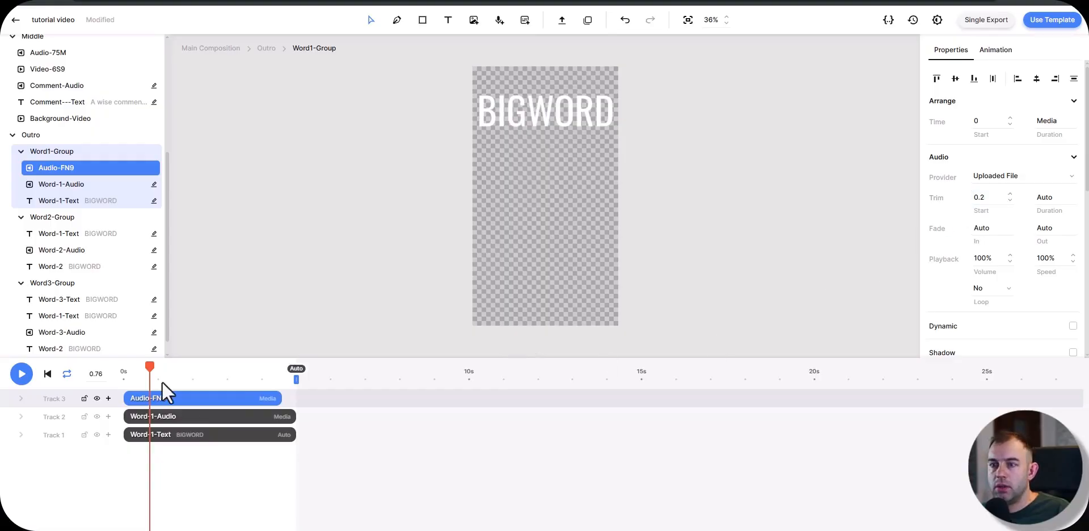
drag(153, 370, 109, 372)
key(space)
key(space)
key(space)
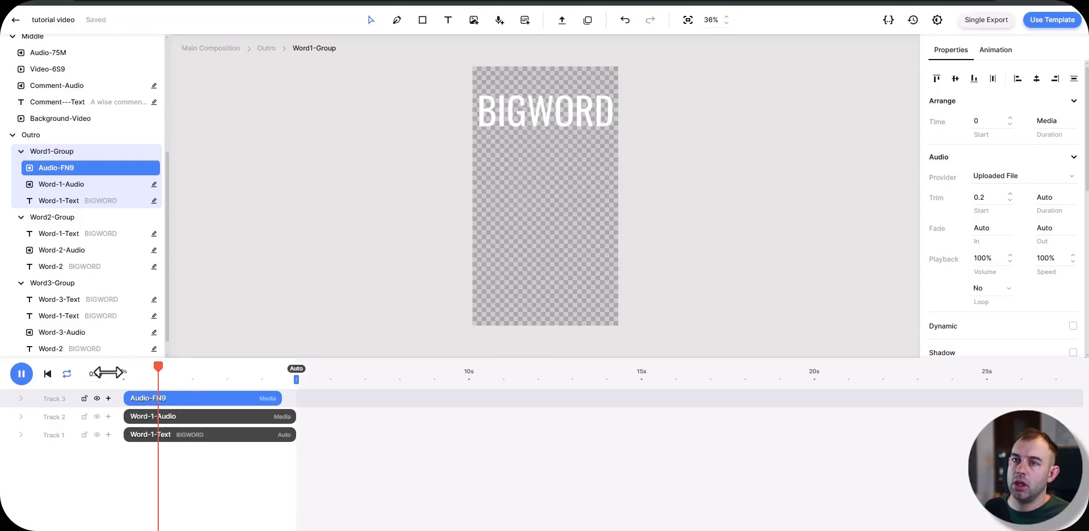
key(space)
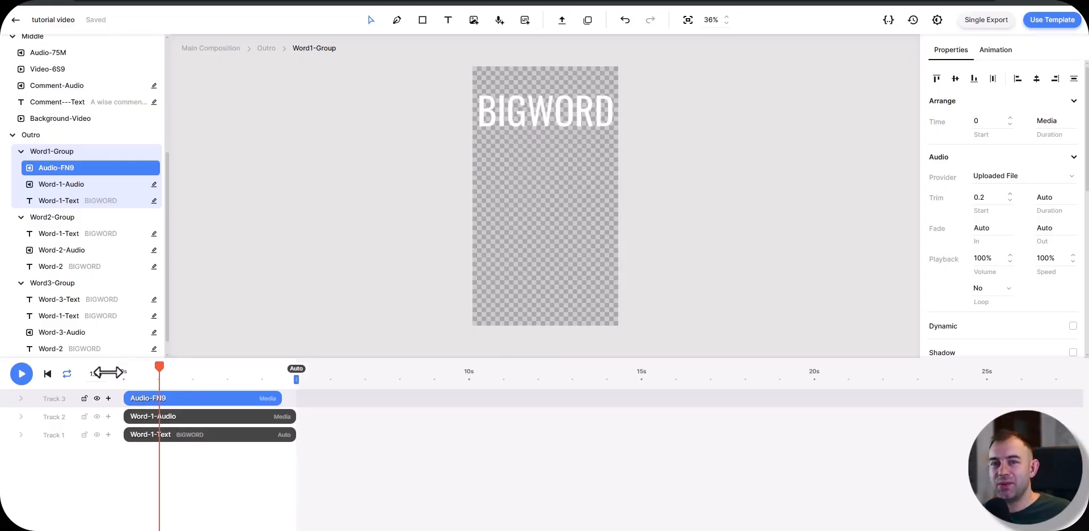
Step: Replay the trimmed Word1-Group audio from 0 s and paste copies of it into Word2-Group and Word3-Group
drag(158, 369, 124, 371)
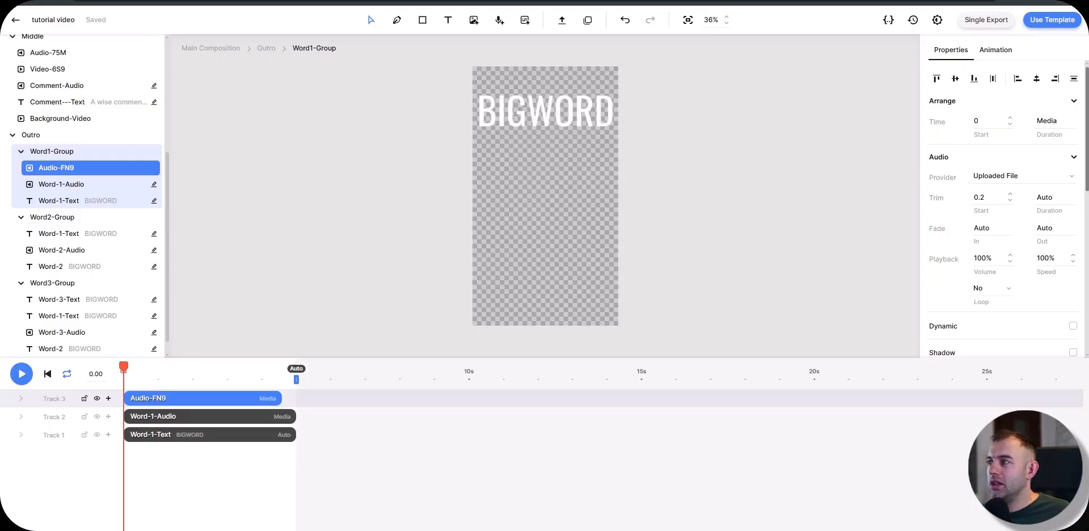
key(space)
key(space)
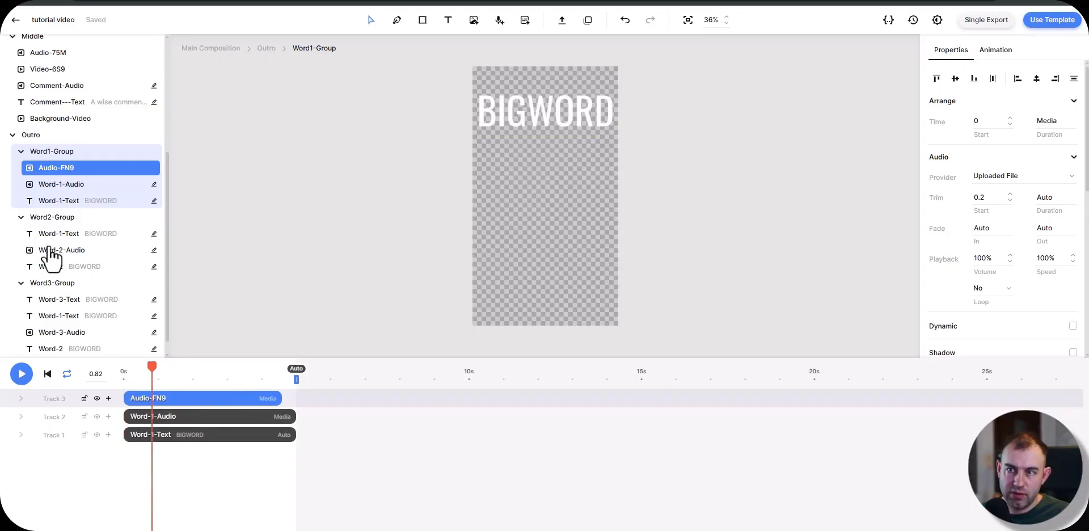
click(53, 235)
key(ctrl+v)
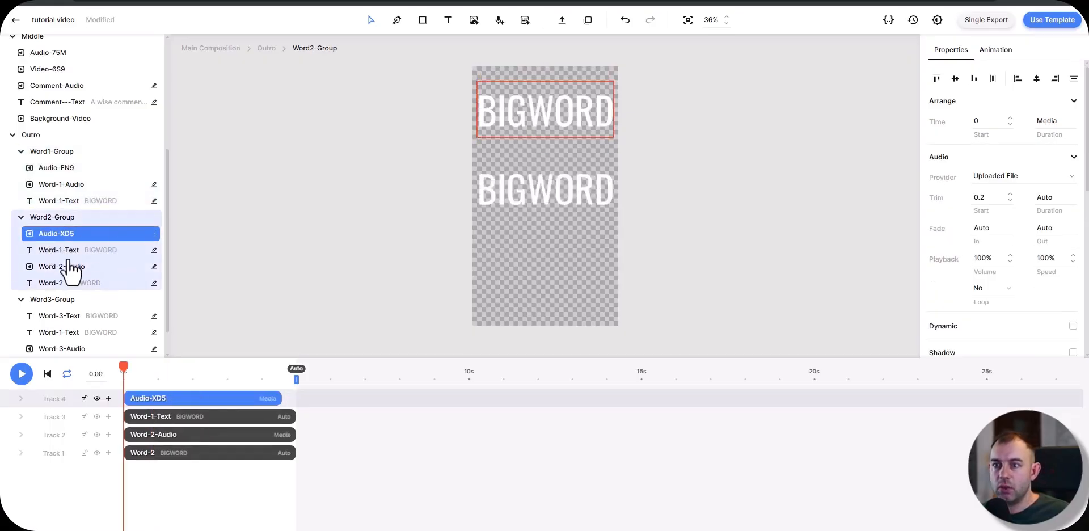
click(66, 316)
key(ctrl+v)
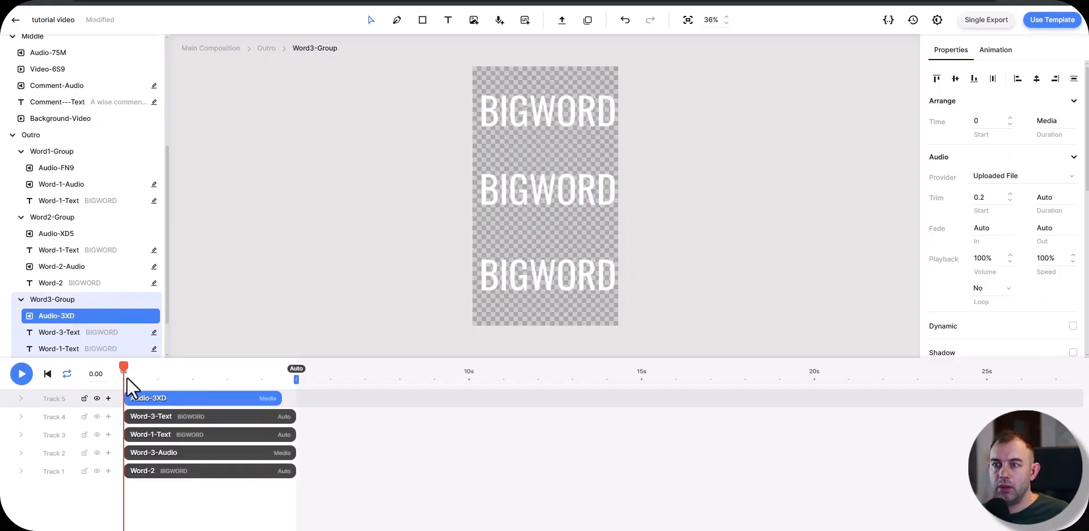
Step: Upload an audio file to the main composition and start it at 0 s on its own track
key(Escape)
click(562, 21)
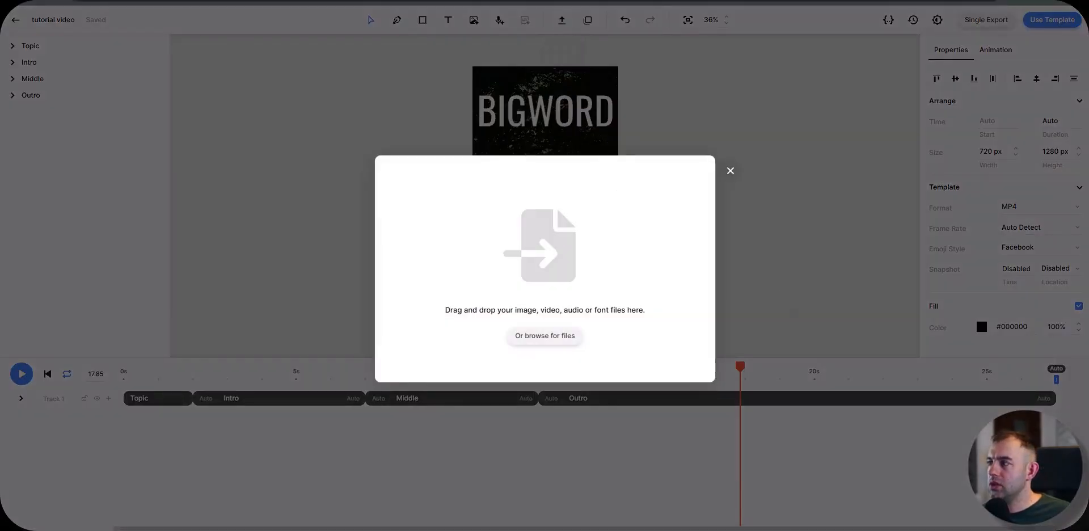
double_click(534, 325)
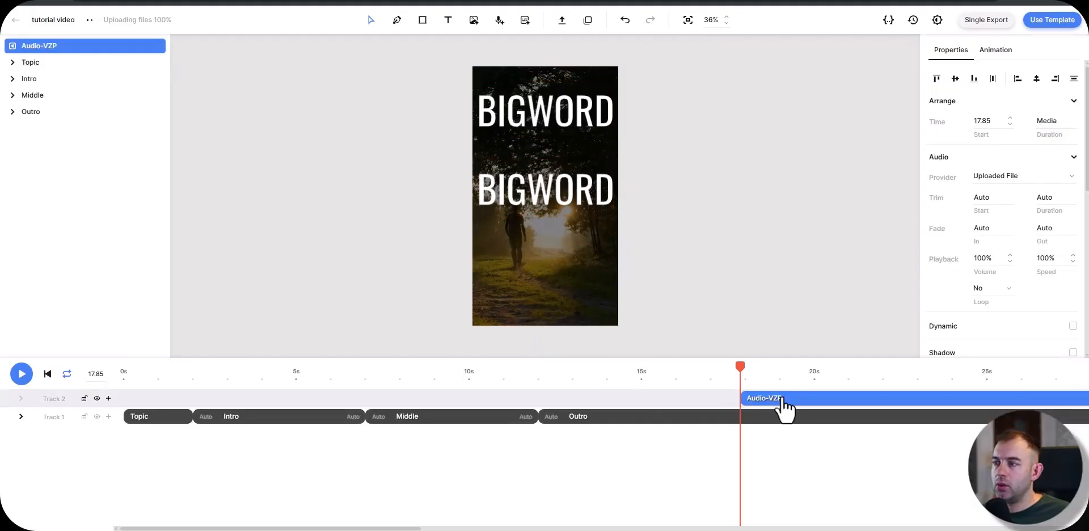
drag(782, 400, 95, 406)
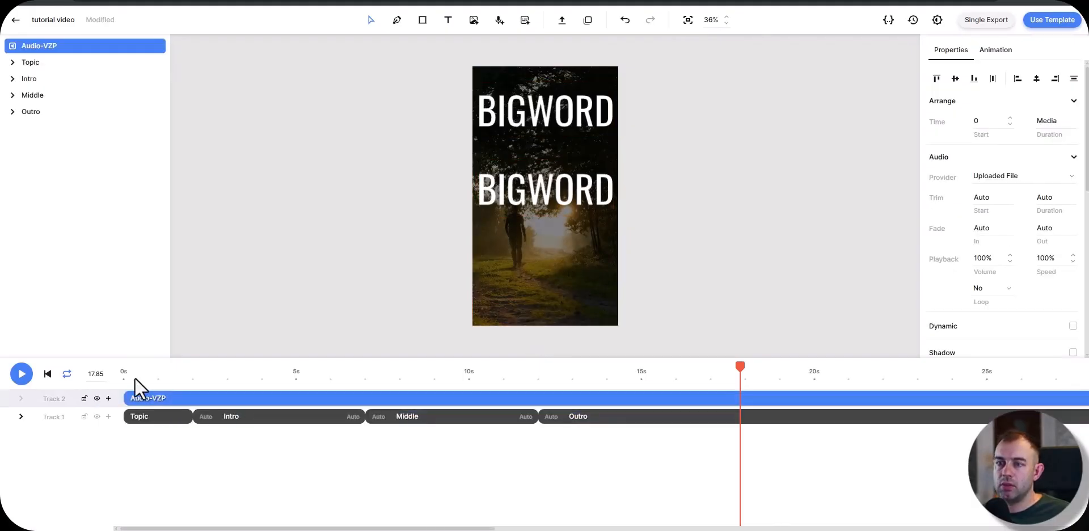
drag(132, 377, 239, 420)
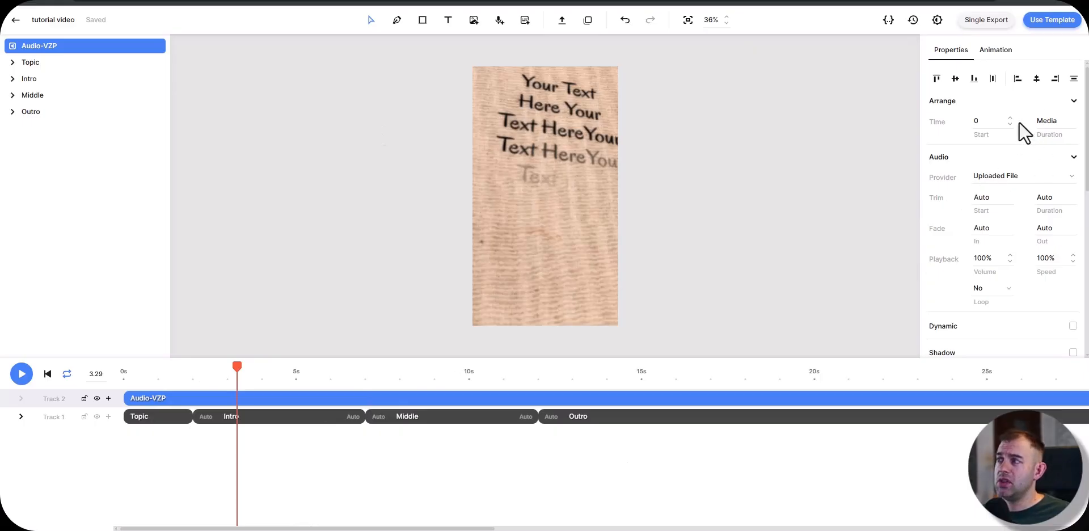
Step: Set the main composition audio's duration to Auto and its fade out to 3 s
click(1044, 121)
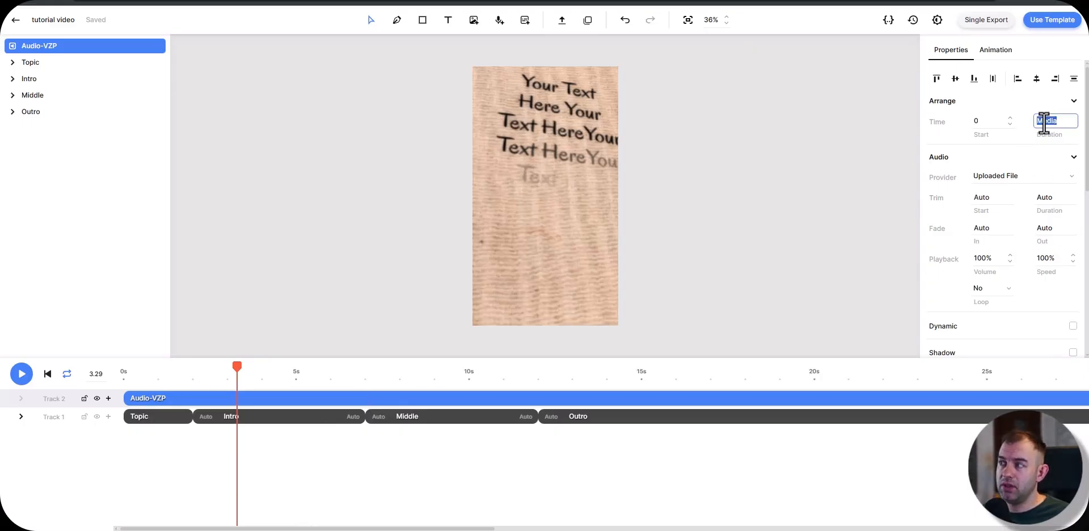
text(auto)
key(Return)
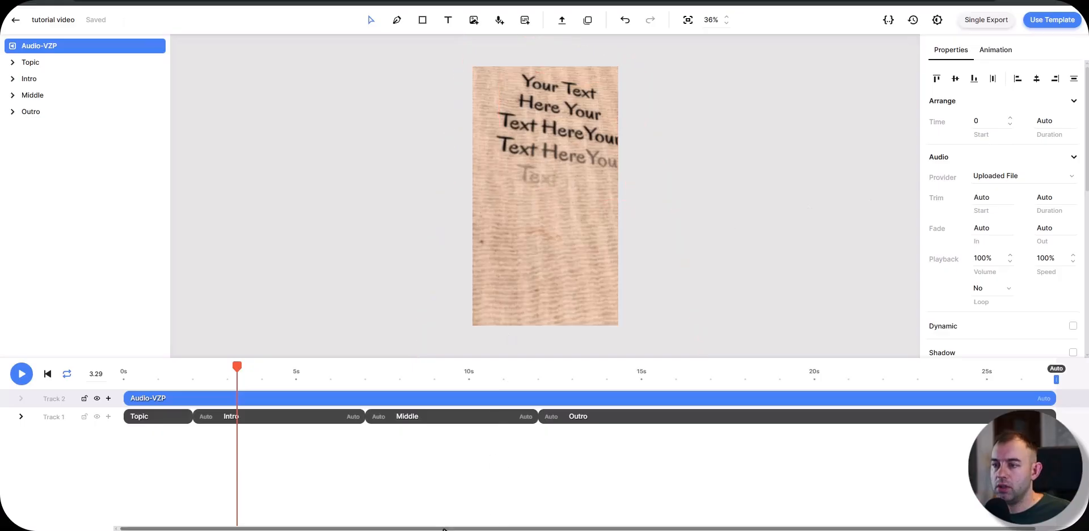
drag(480, 529, 445, 528)
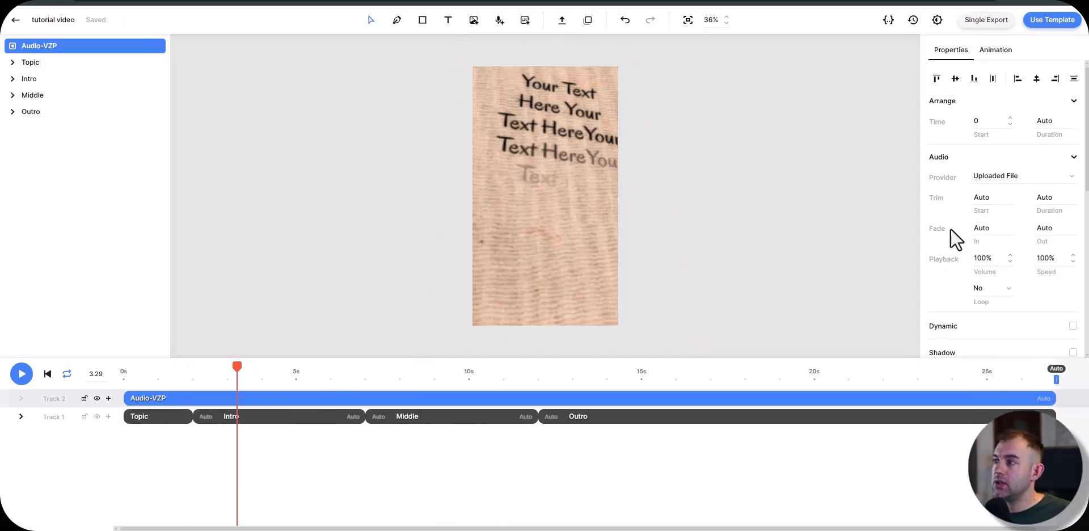
click(1051, 228)
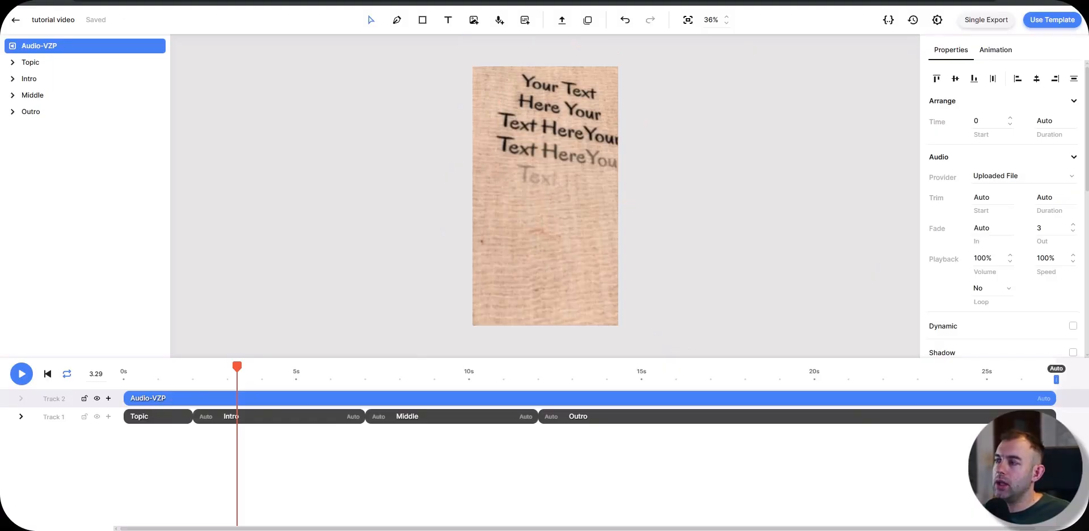
Step: Add a second audio file to the main composition, start it at 4.59 s during the Intro and play it back
click(561, 22)
drag(348, 399, 411, 400)
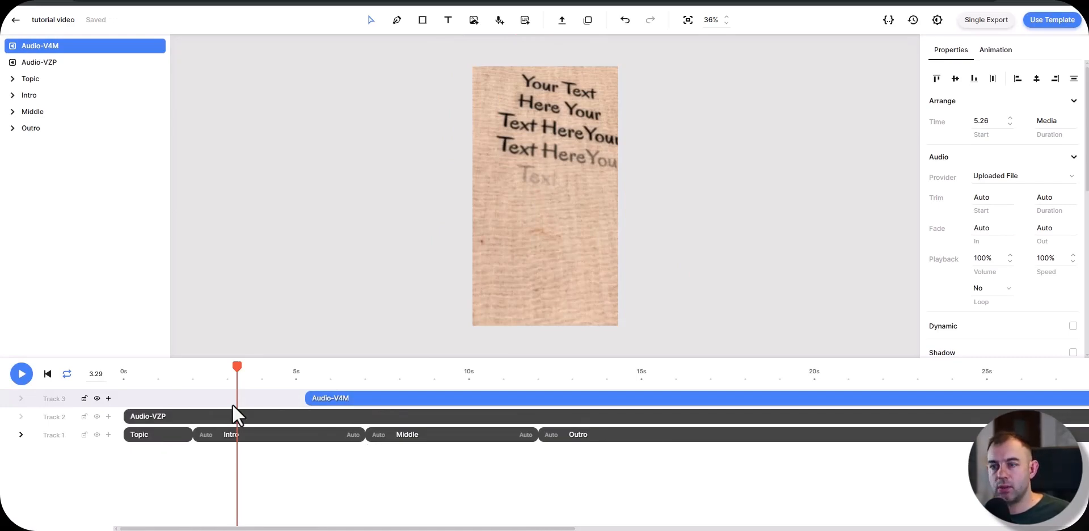
drag(383, 402, 350, 432)
click(310, 520)
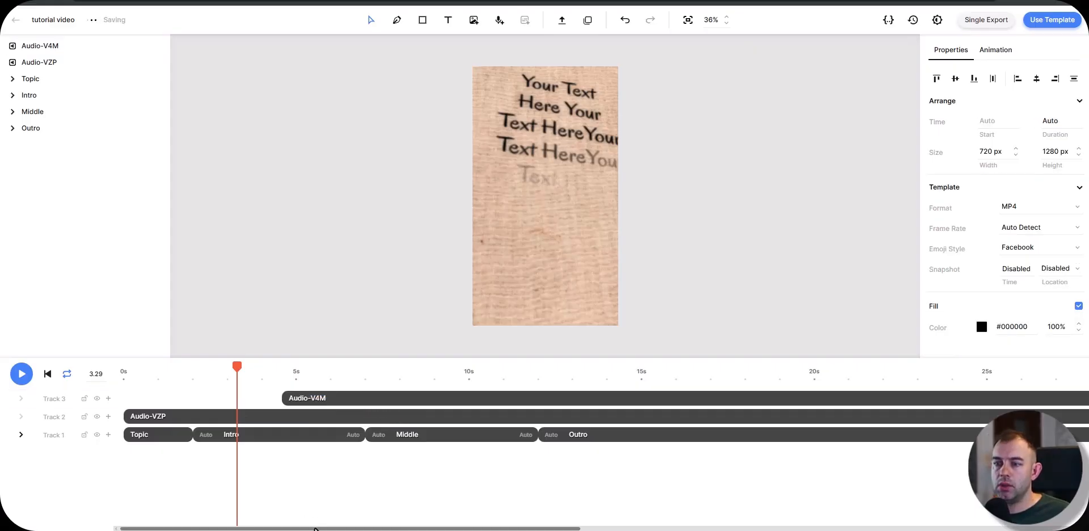
drag(315, 529, 328, 529)
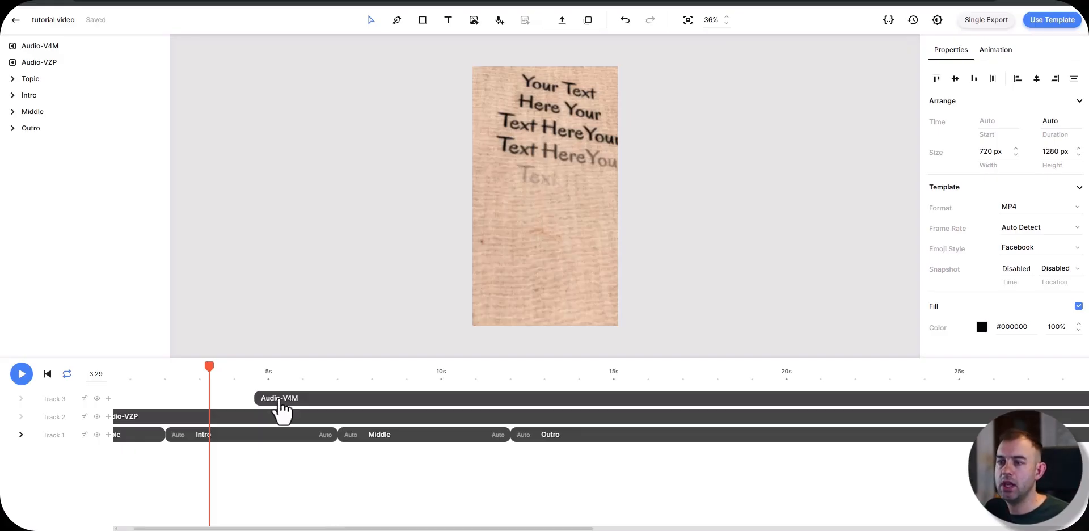
key(space)
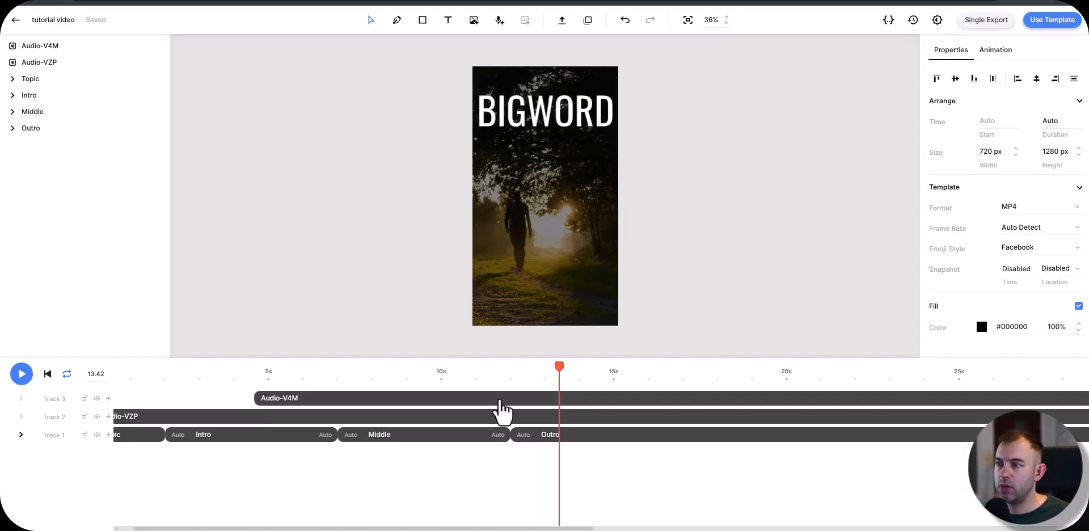
Step: Set the duration of the audio starting at 4.59 s to Auto
click(497, 400)
click(1047, 120)
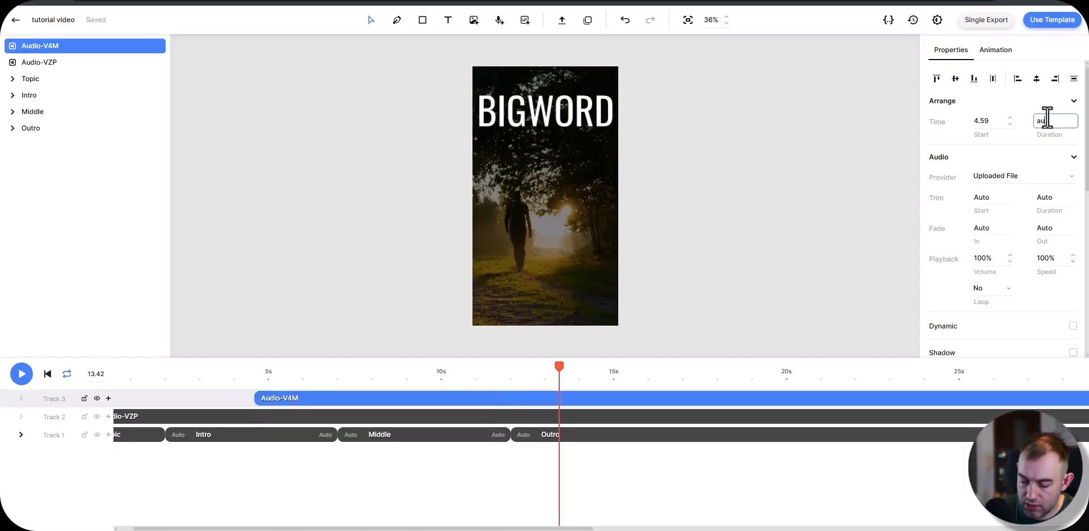
text(auto)
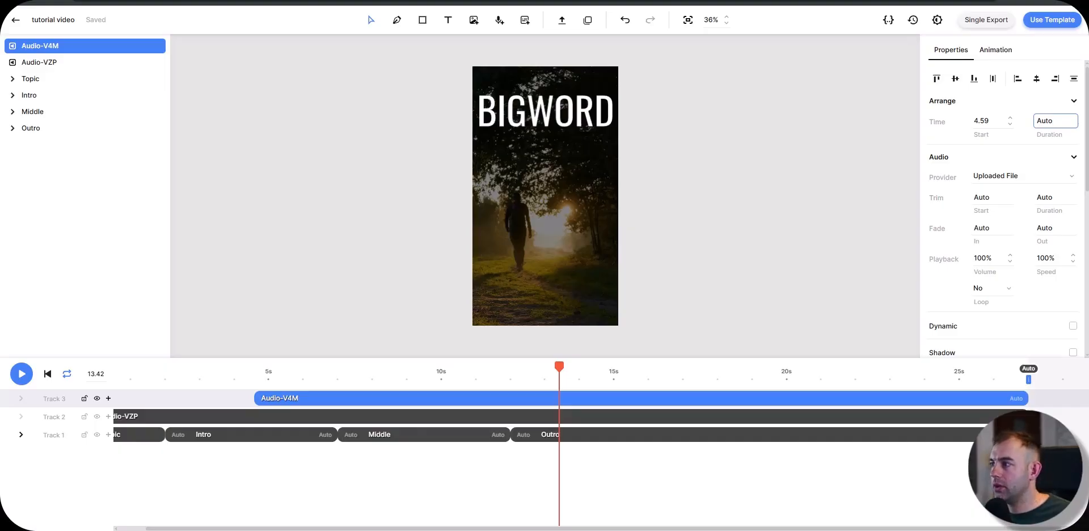
Step: Upload a third audio file to the main composition and start it at 0 s
click(562, 21)
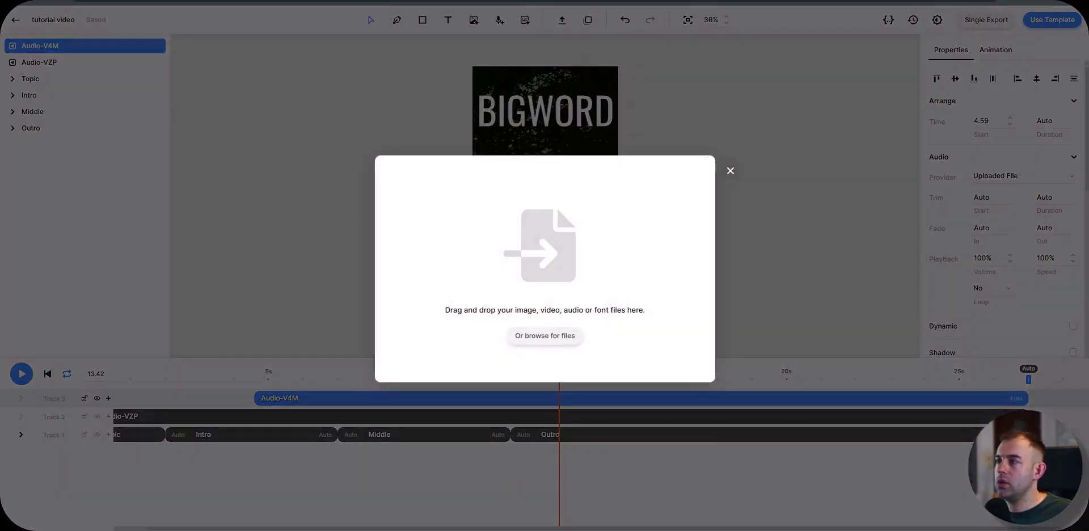
drag(828, 213, 530, 275)
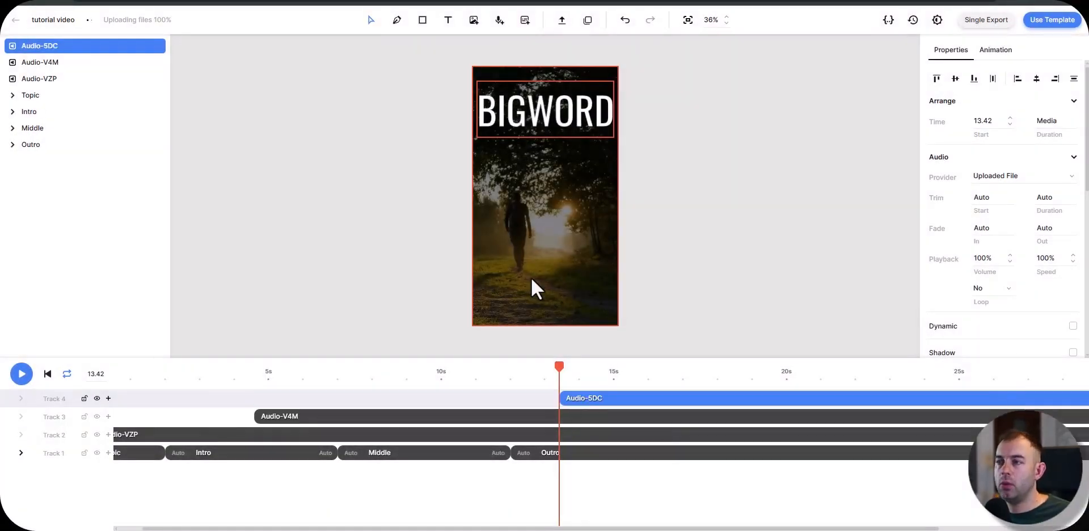
drag(611, 400, 137, 394)
click(86, 377)
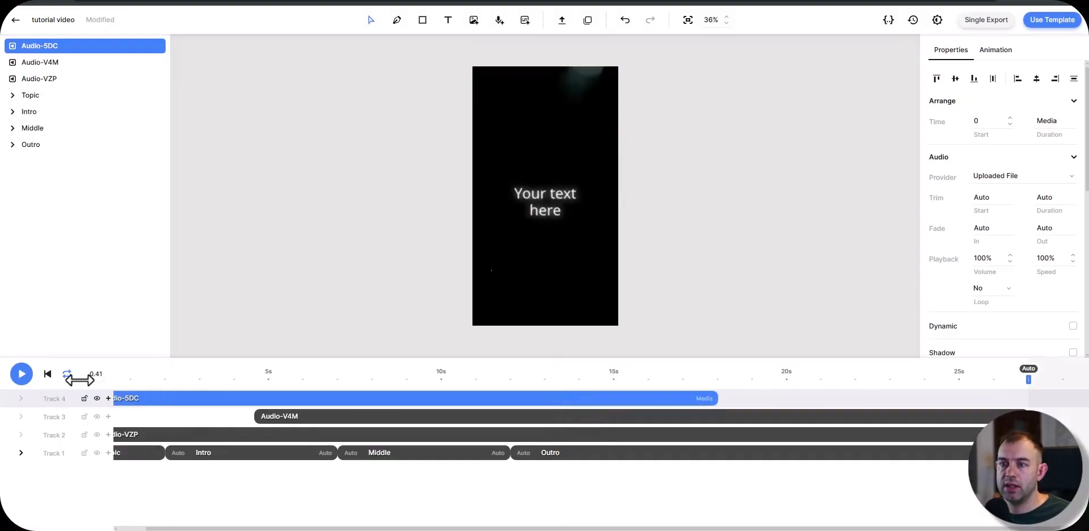
click(255, 375)
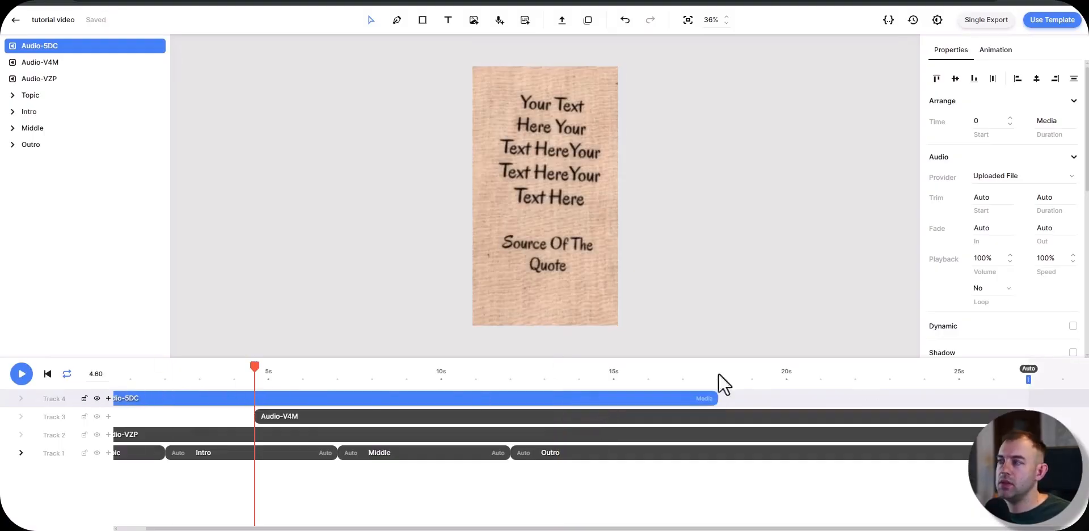
Step: Set the playback volume of the third audio to 50%
click(984, 258)
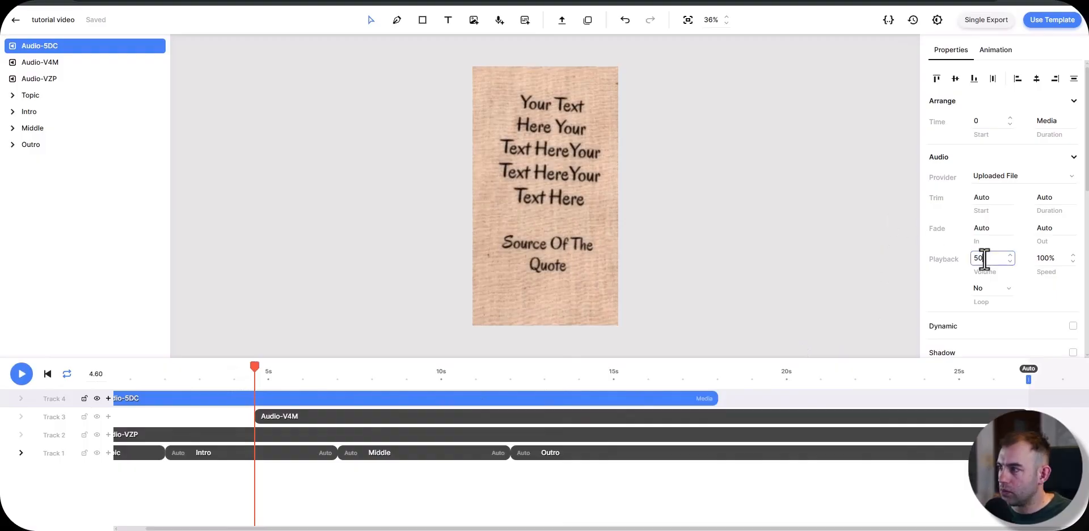
key(Return)
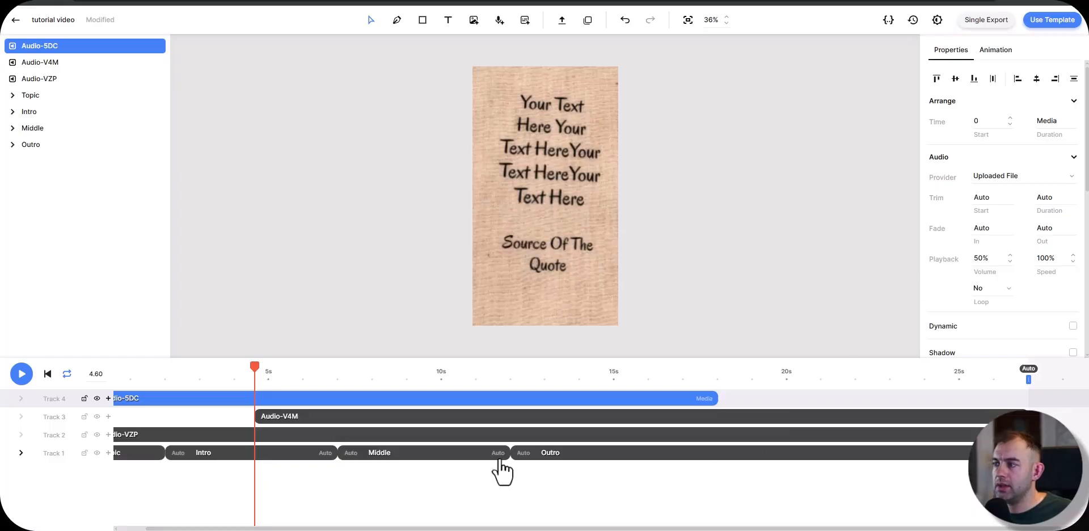
scroll(412, 526, left, 2)
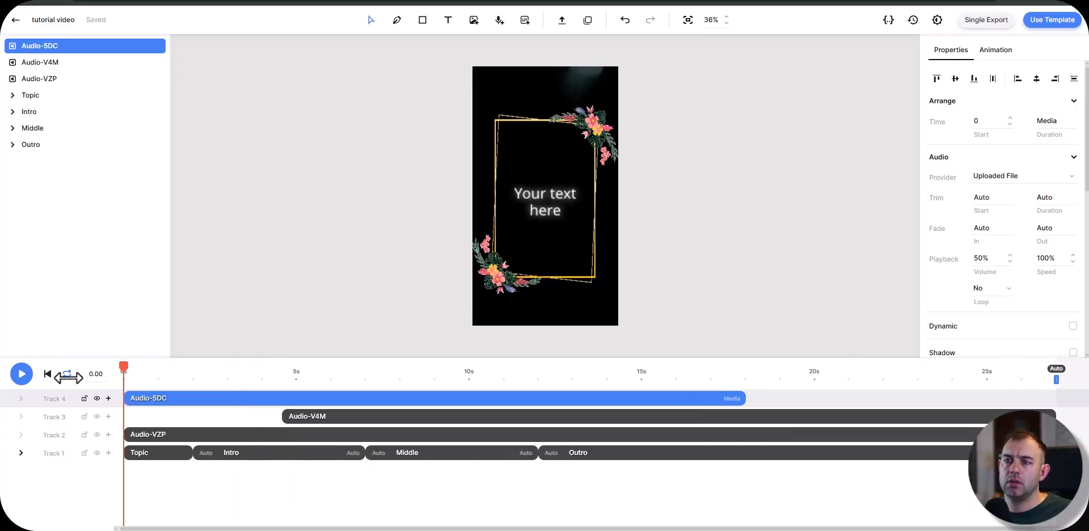
Step: Apply the "Appear word by word" enter animation to the Topic text at 0 s and return to the main composition
double_click(147, 452)
click(114, 372)
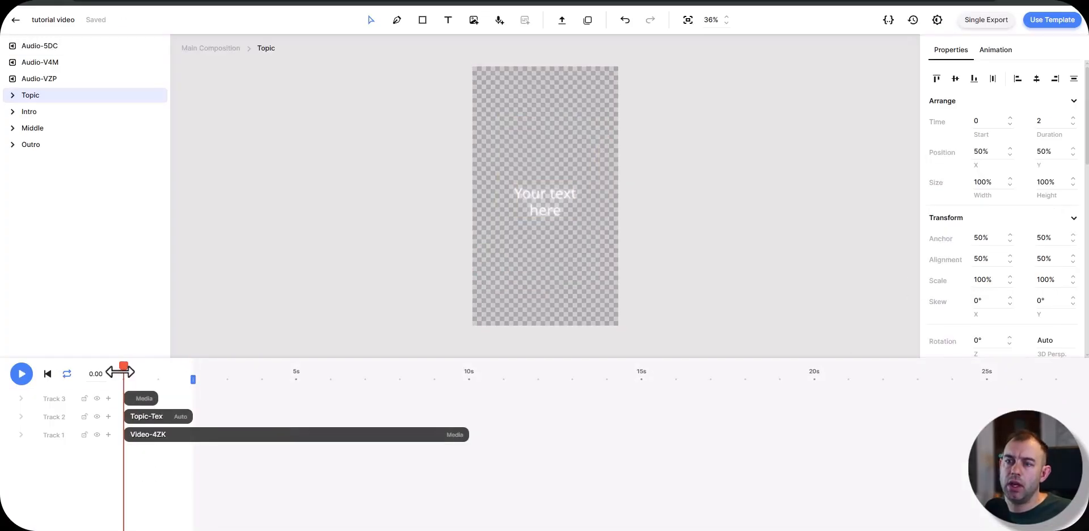
click(994, 50)
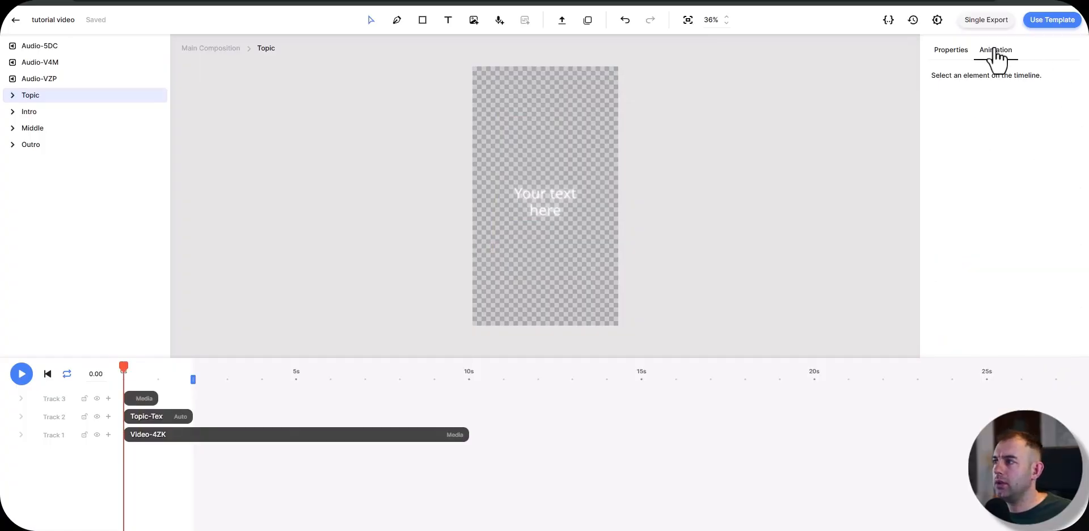
click(159, 418)
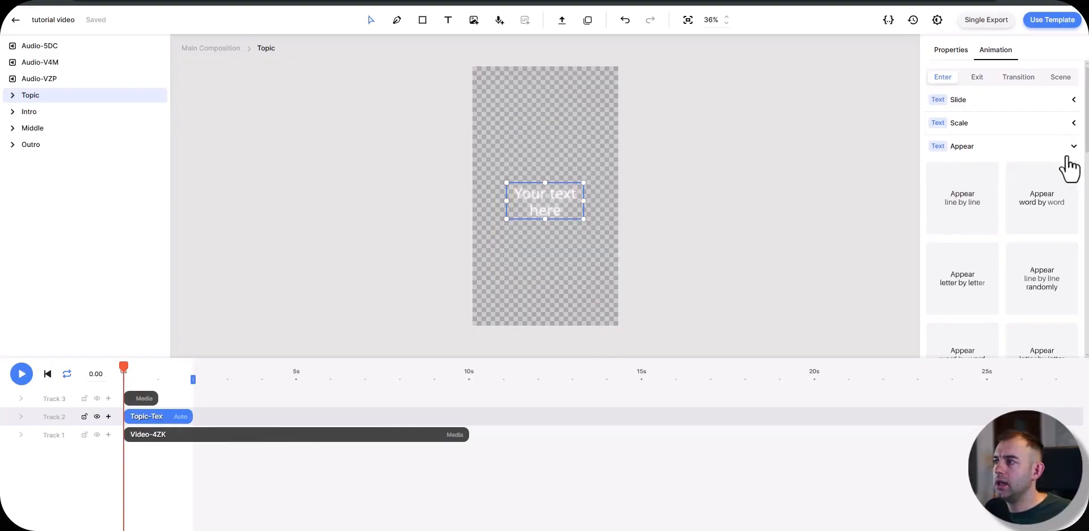
click(1045, 211)
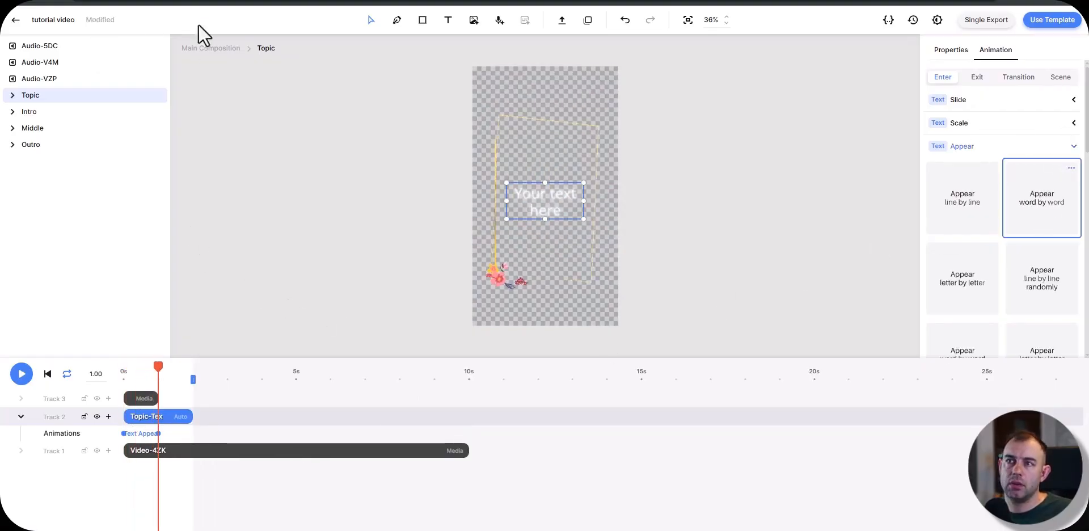
click(210, 48)
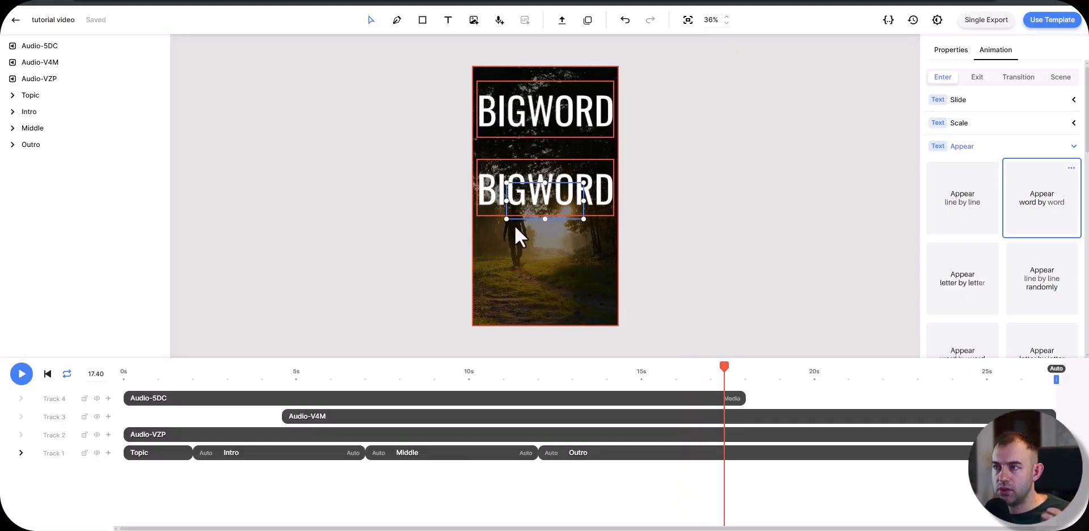
Step: Open the Outro's Word1-Group and select its sound effect audio
double_click(616, 466)
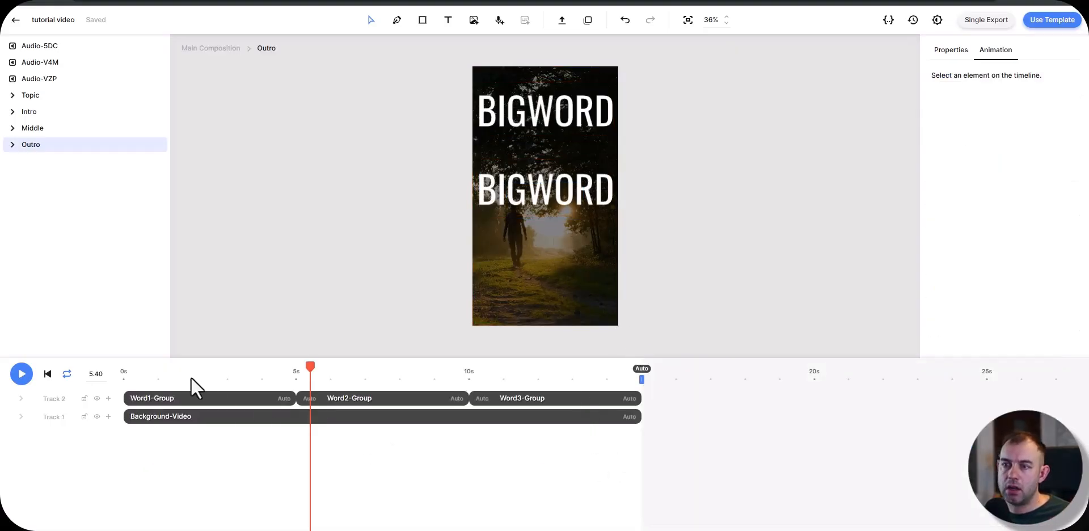
double_click(184, 400)
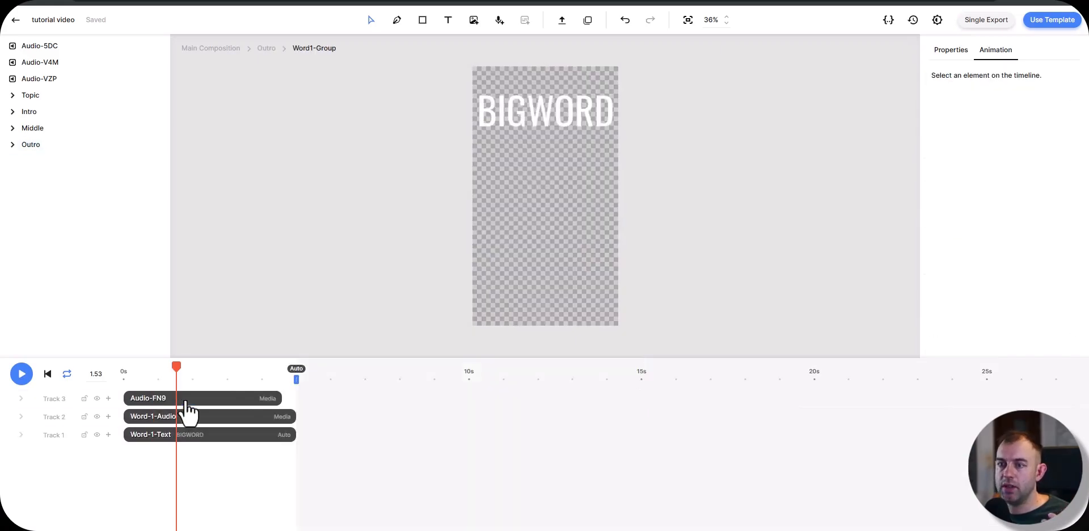
click(186, 400)
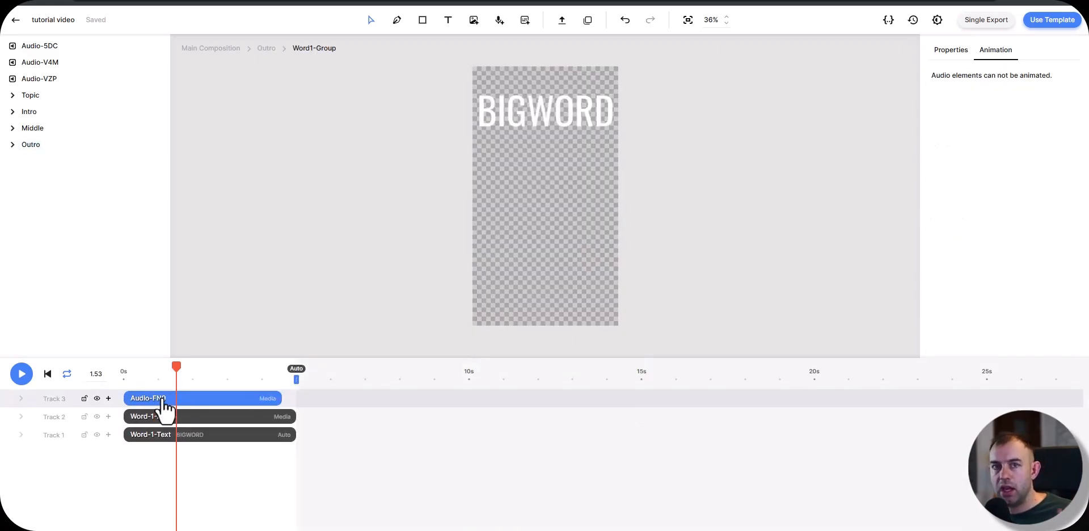
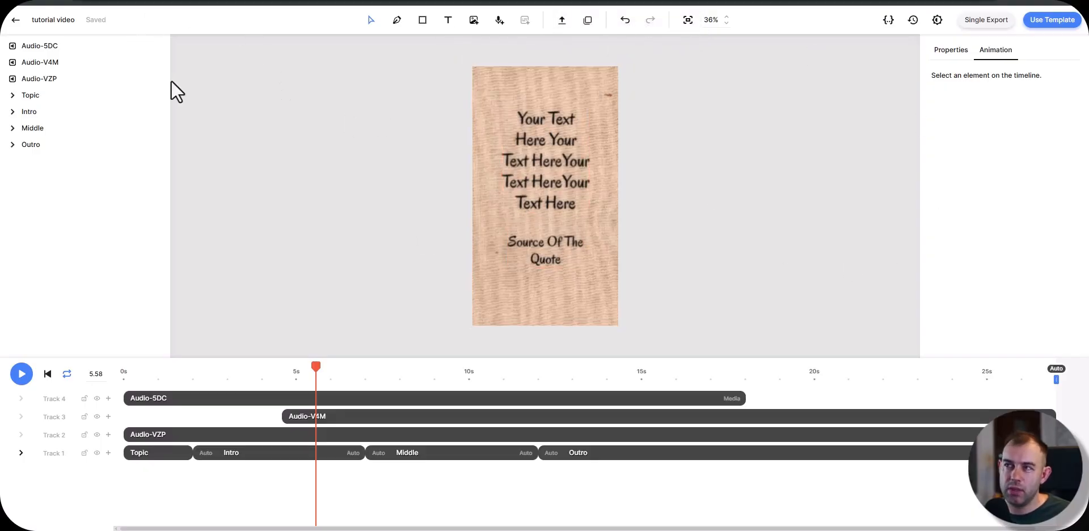
Step: Switch to the Make scenario and open the settings of the Creatomate module, repositioned beside the last HTTP module
key(alt+Tab)
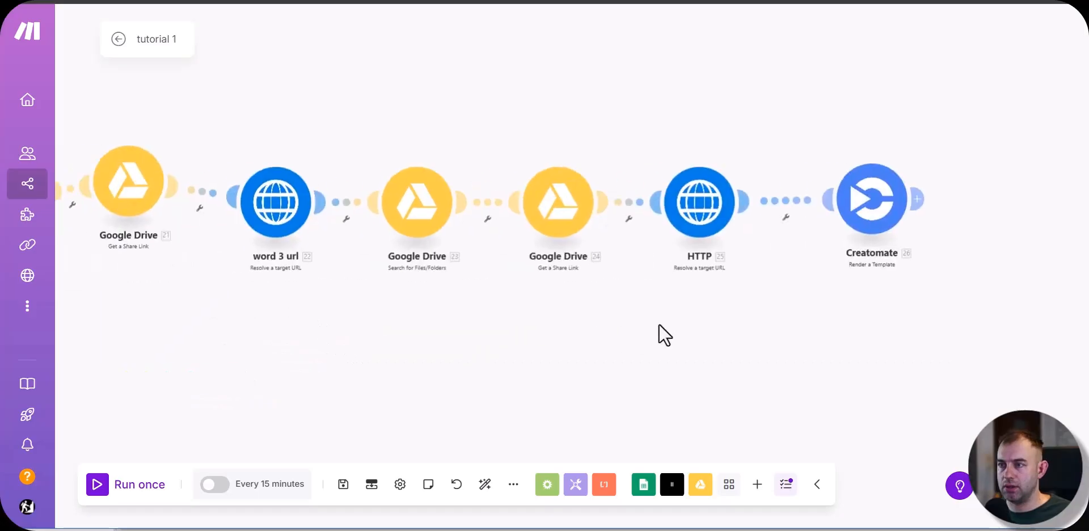
drag(543, 334, 176, 308)
drag(601, 219, 627, 153)
click(626, 152)
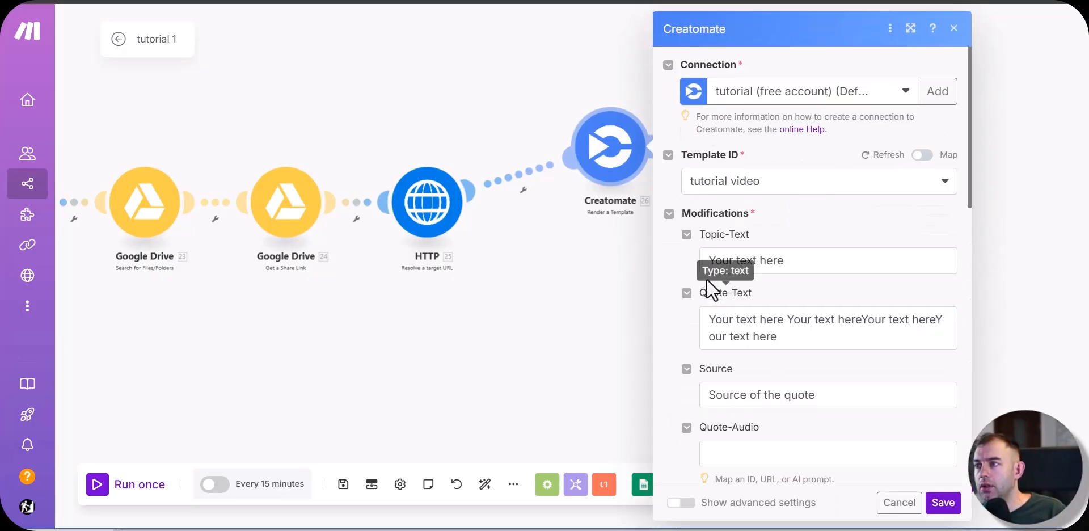
scroll(795, 294, down, 15)
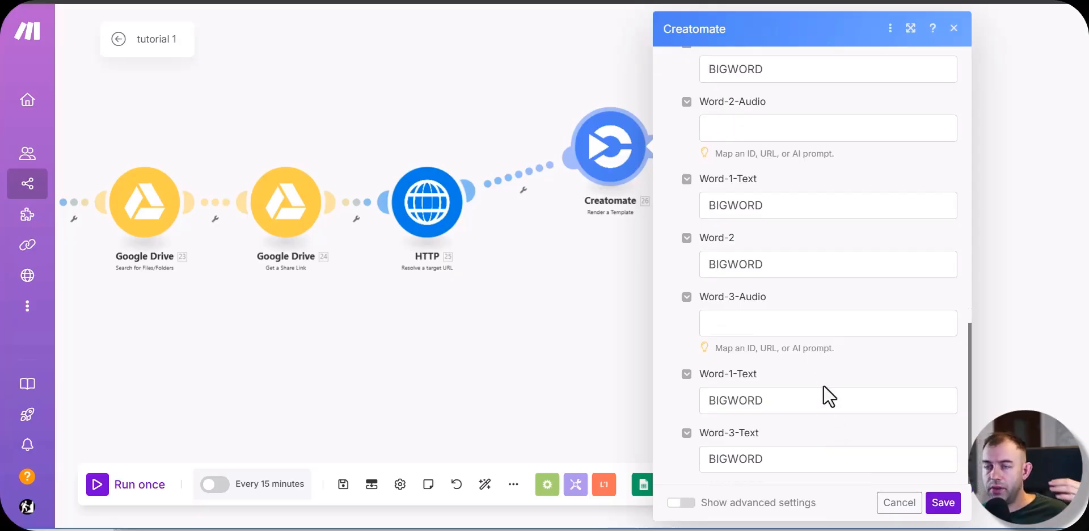
scroll(825, 391, up, 15)
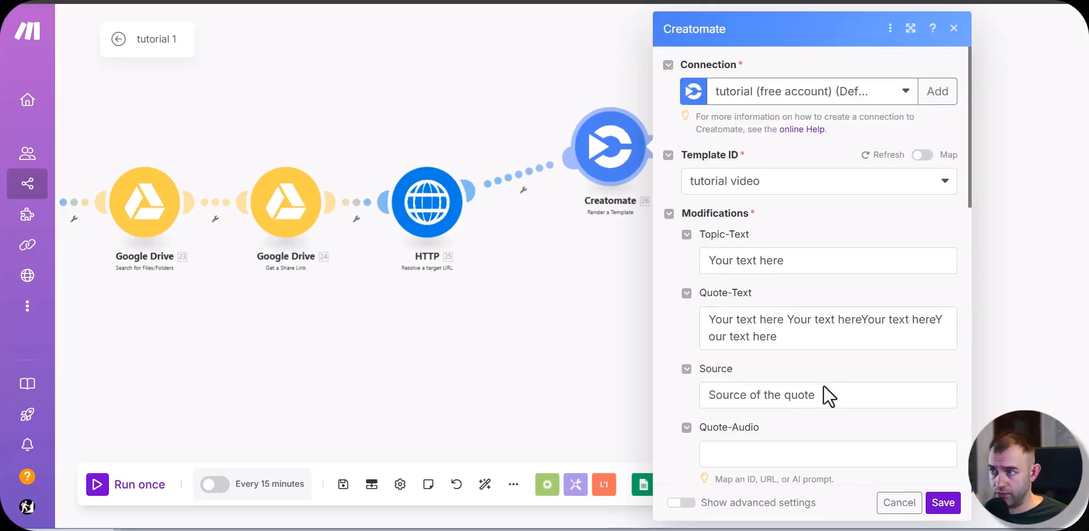
Step: Replace the Topic-Text placeholder with the Title (A) value from the Google Sheets Watch New Rows module
scroll(766, 284, down, 1)
click(804, 203)
key(BackSpace)
key(BackSpace)
key(BackSpace)
key(BackSpace)
key(BackSpace)
key(BackSpace)
key(BackSpace)
key(BackSpace)
key(BackSpace)
key(BackSpace)
key(BackSpace)
key(BackSpace)
key(BackSpace)
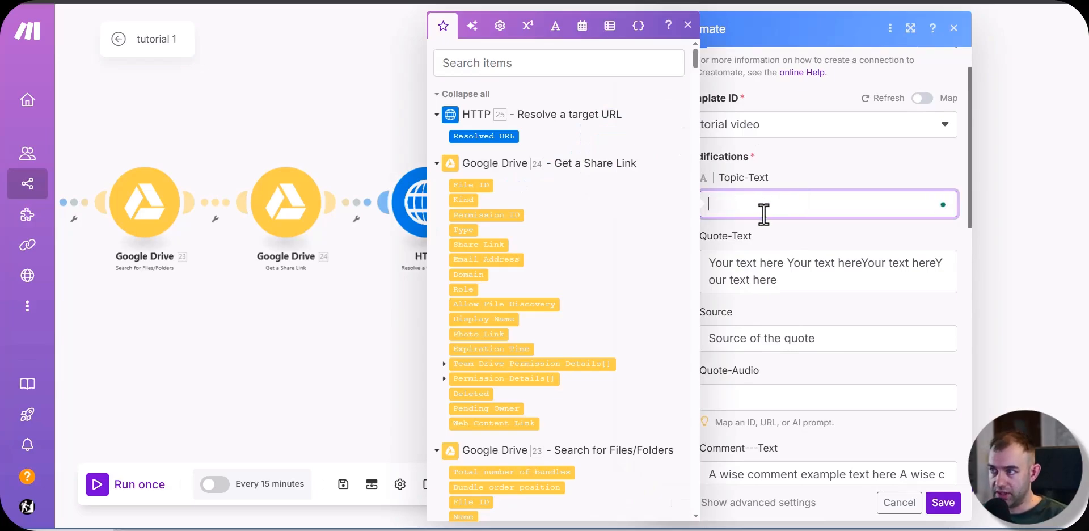
scroll(544, 267, down, 15)
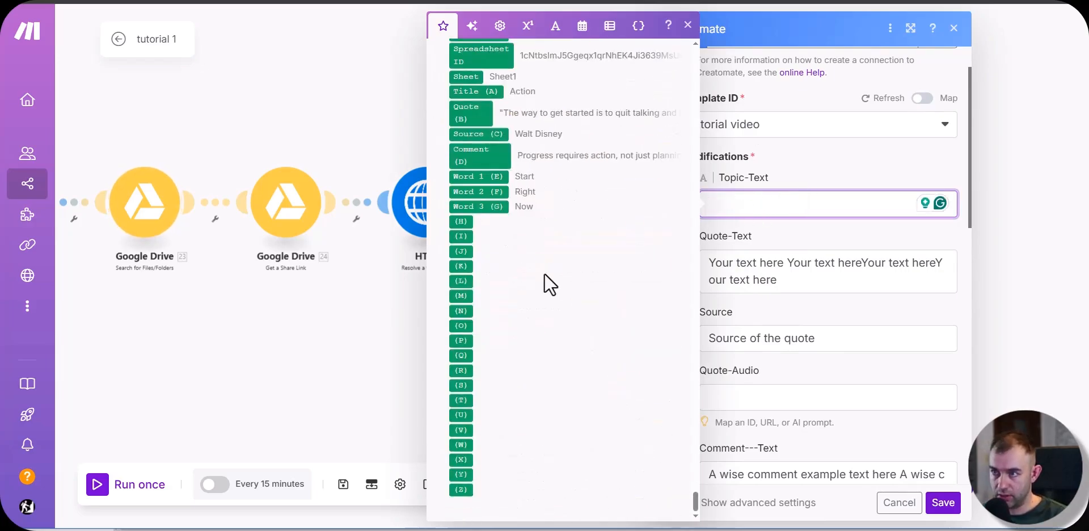
scroll(543, 274, up, 4)
click(474, 318)
Step: Replace the Quote-Text and Source placeholders with the Google Sheets values Quote (B) and Source (C)
click(830, 278)
key(ctrl+a)
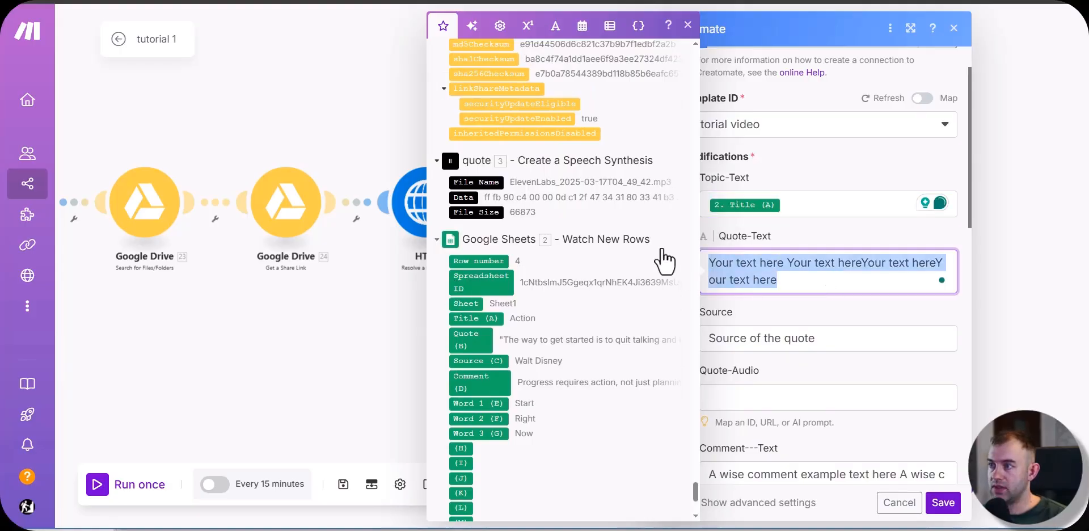
key(BackSpace)
click(471, 339)
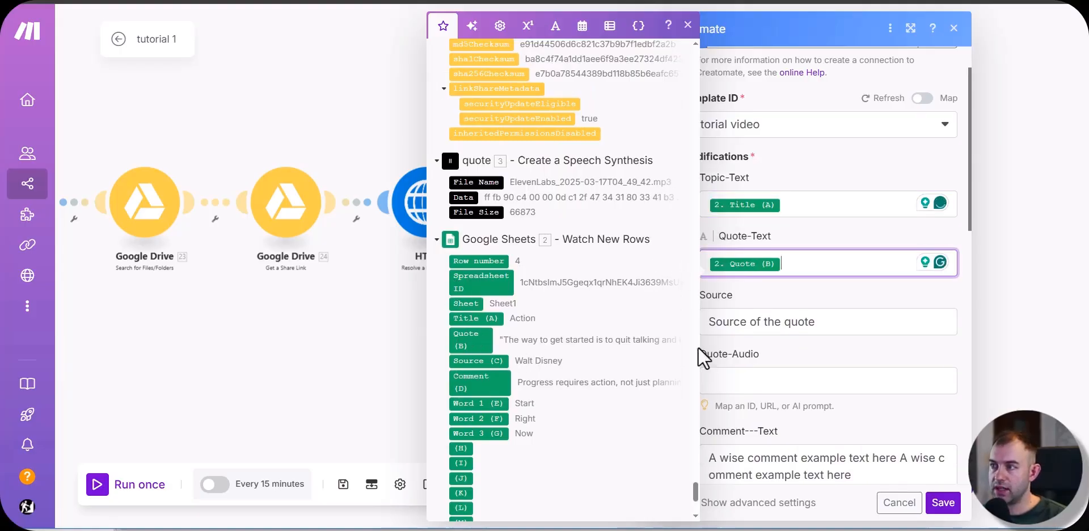
click(865, 321)
key(ctrl+a)
key(BackSpace)
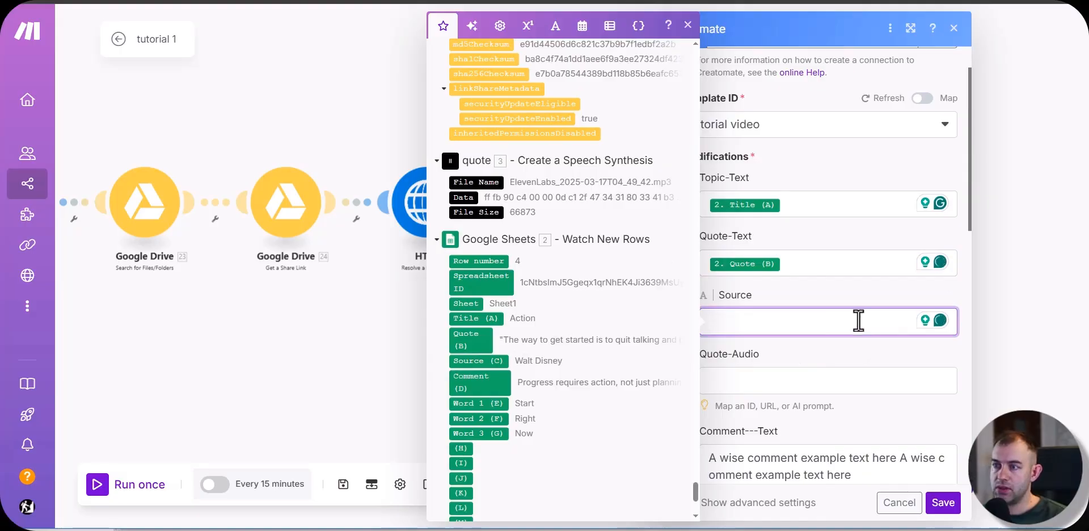
click(505, 361)
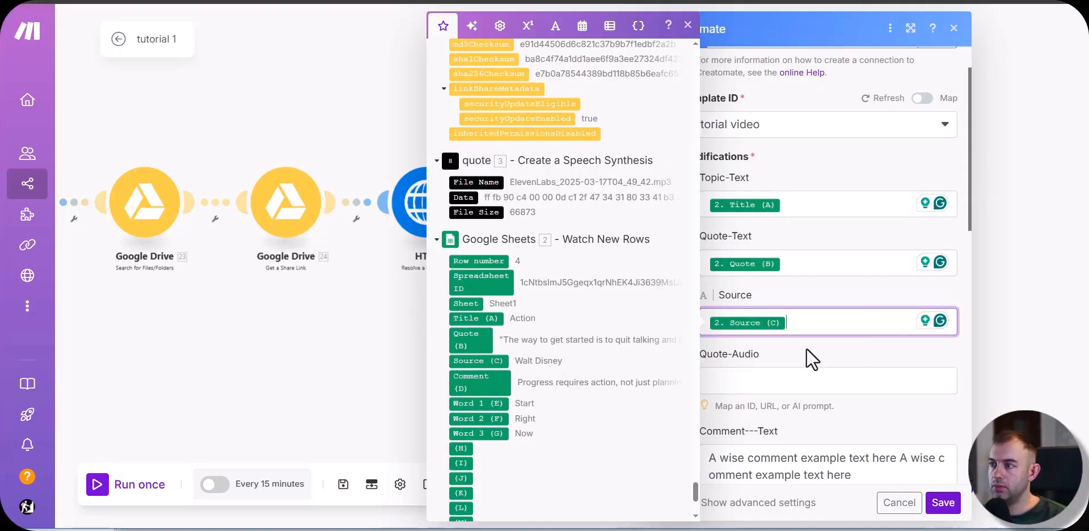
Step: Map Quote-Audio to the Resolved URL from HTTP module 6
click(805, 381)
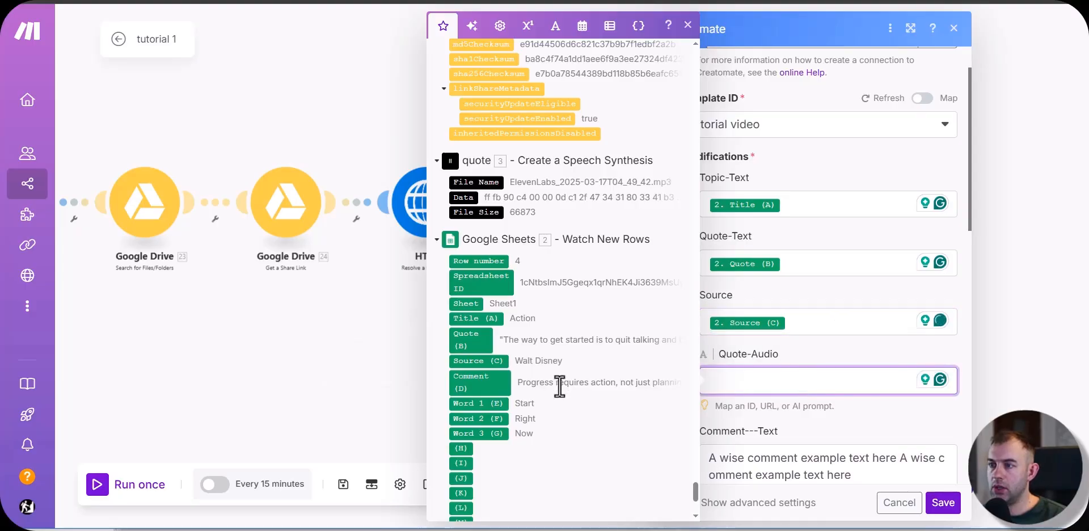
scroll(577, 292, up, 1)
scroll(523, 244, up, 15)
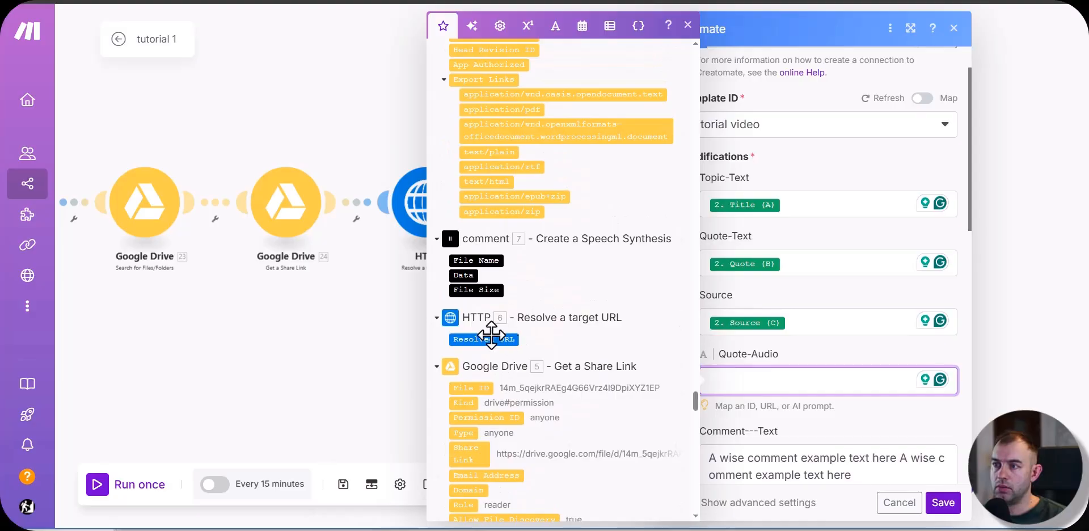
drag(489, 343, 812, 380)
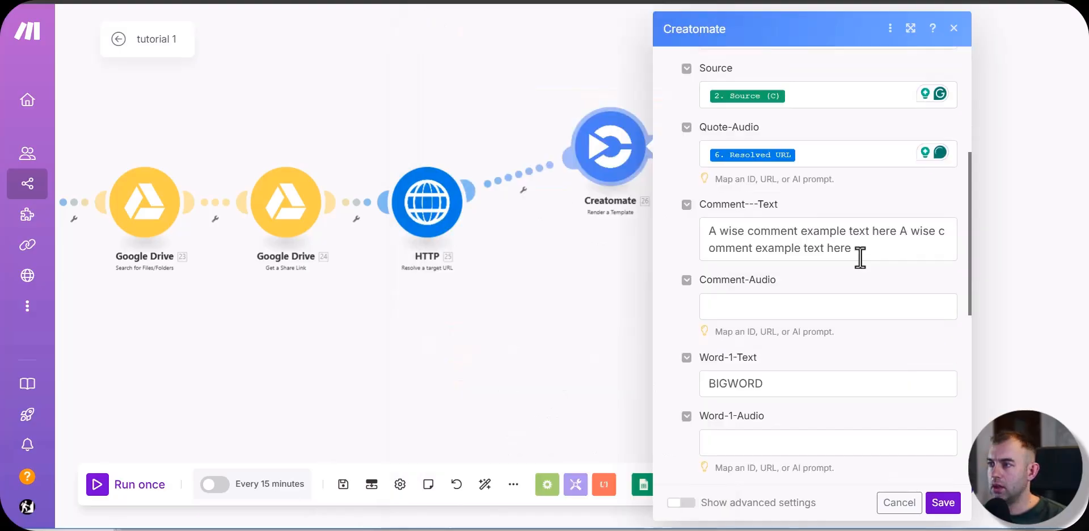
Step: Replace the Comment---Text placeholder with the Comment (D) value from Google Sheets
triple_click(707, 233)
key(BackSpace)
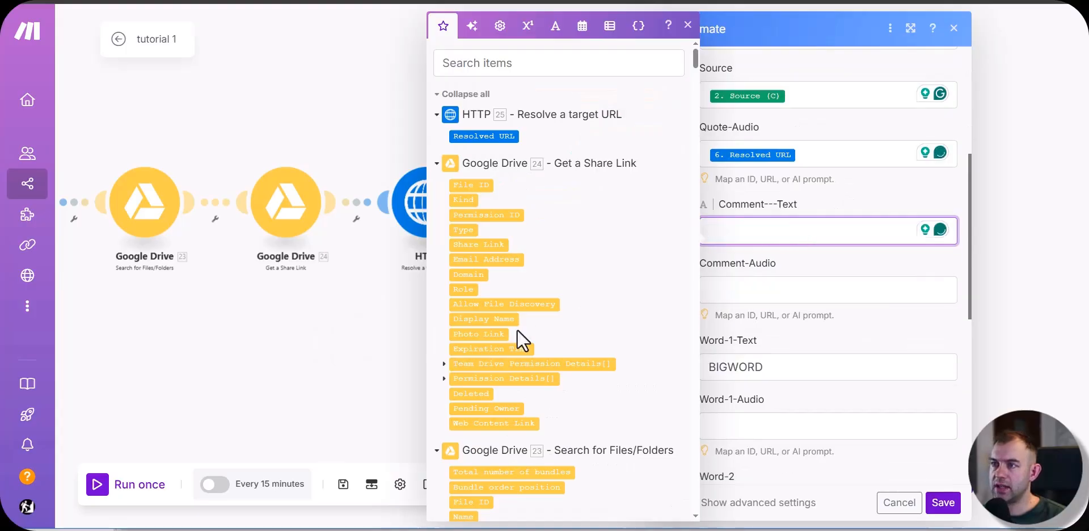
scroll(532, 328, down, 20)
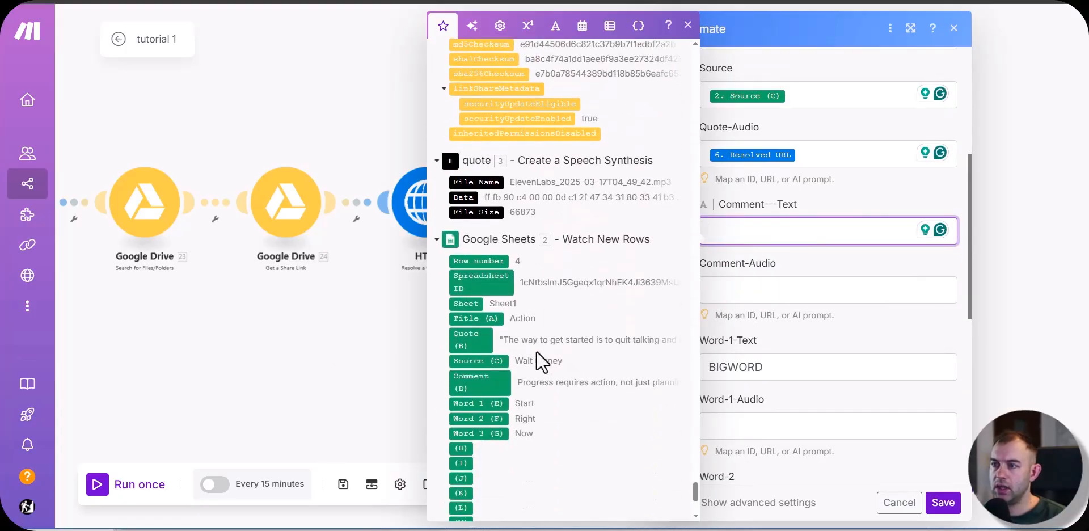
click(477, 383)
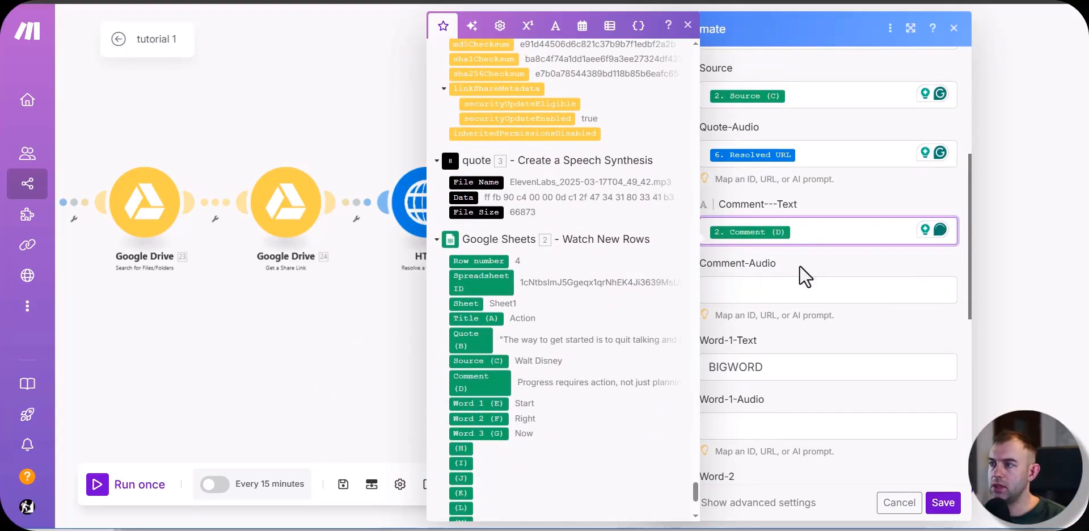
Step: Map Comment-Audio to the Resolved URL from HTTP module 10
click(770, 293)
scroll(499, 309, down, 10)
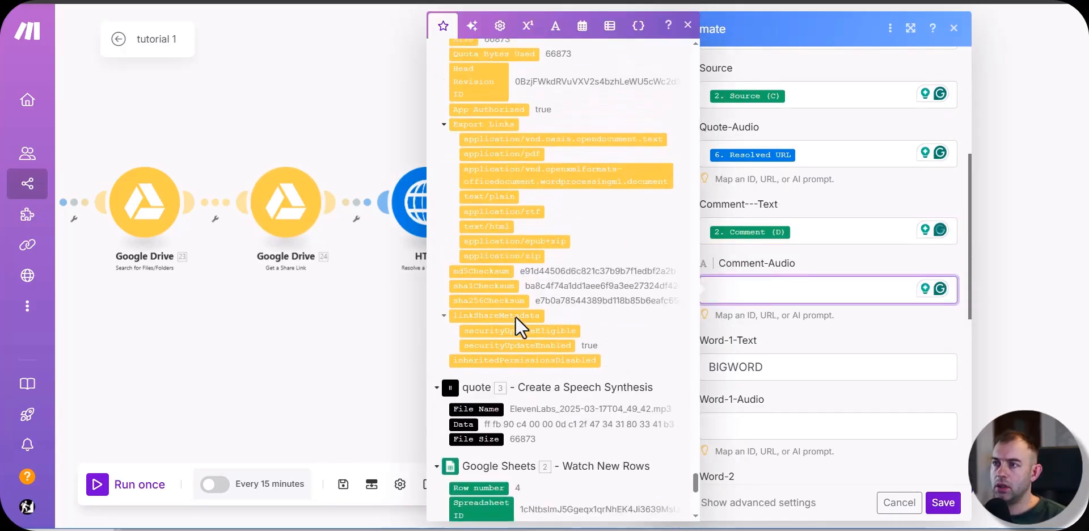
scroll(515, 315, down, 15)
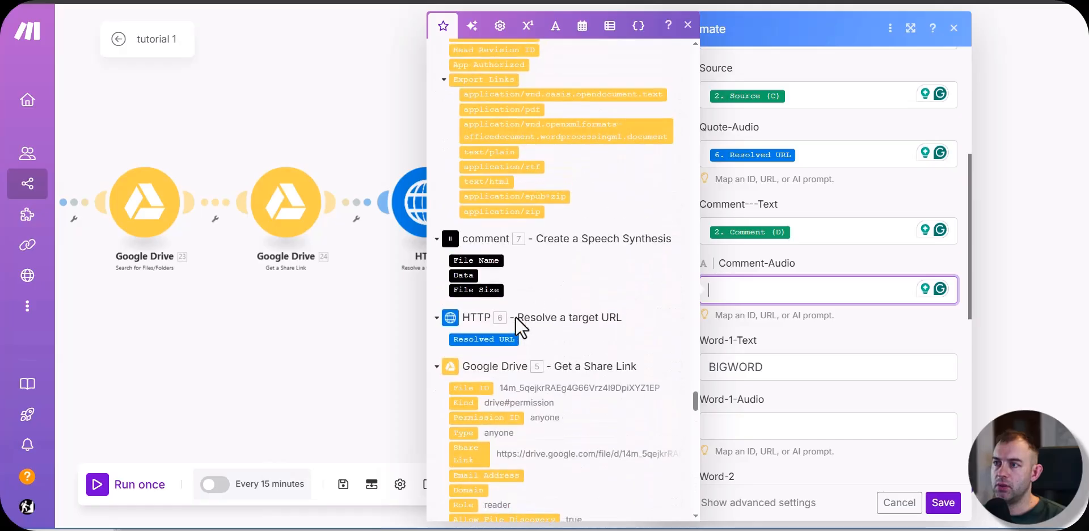
scroll(542, 305, up, 1)
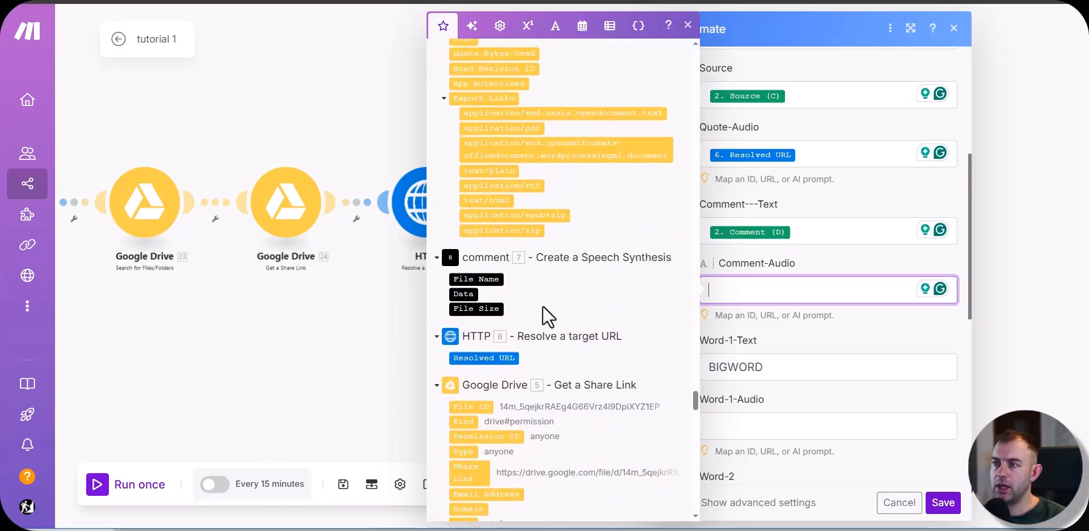
scroll(564, 349, up, 10)
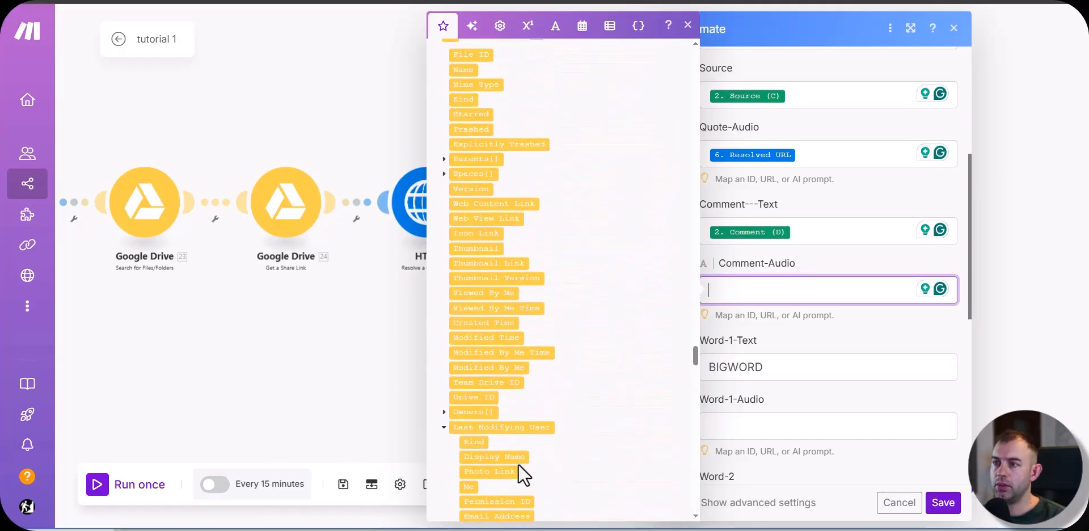
scroll(563, 353, up, 10)
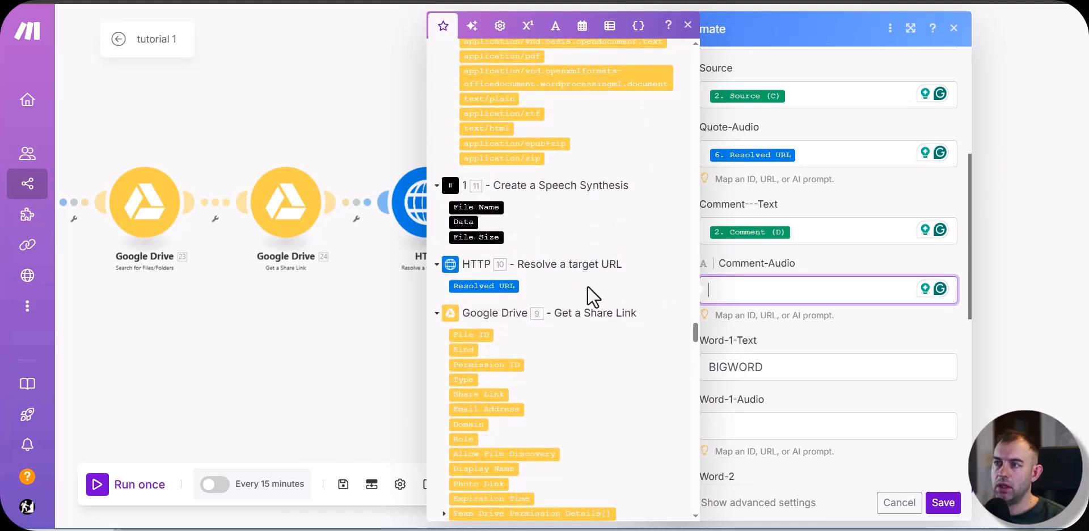
click(488, 287)
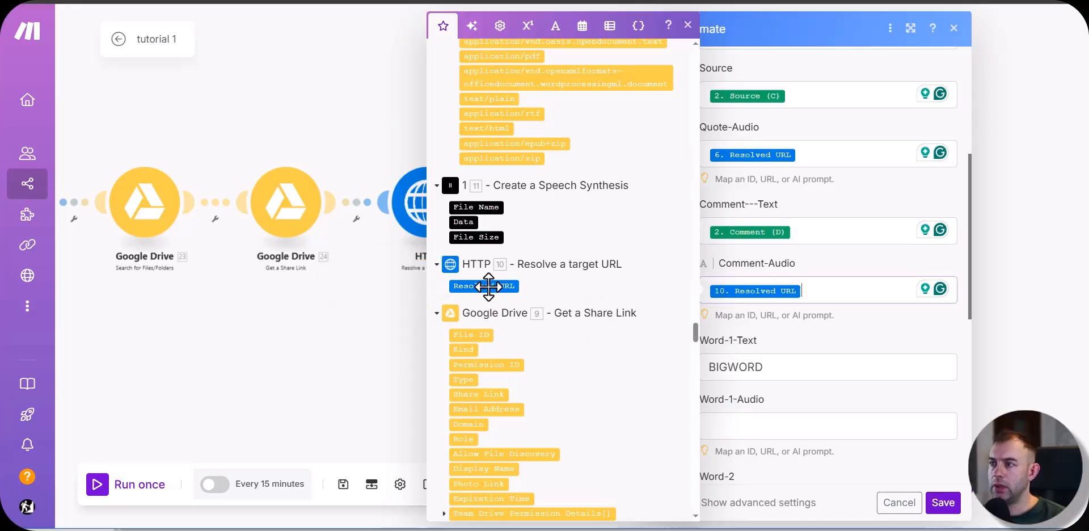
click(846, 334)
Step: Replace the BIGWORD placeholder in Word-1-Text with the Word 1 (E) value from Google Sheets
click(809, 374)
key(BackSpace)
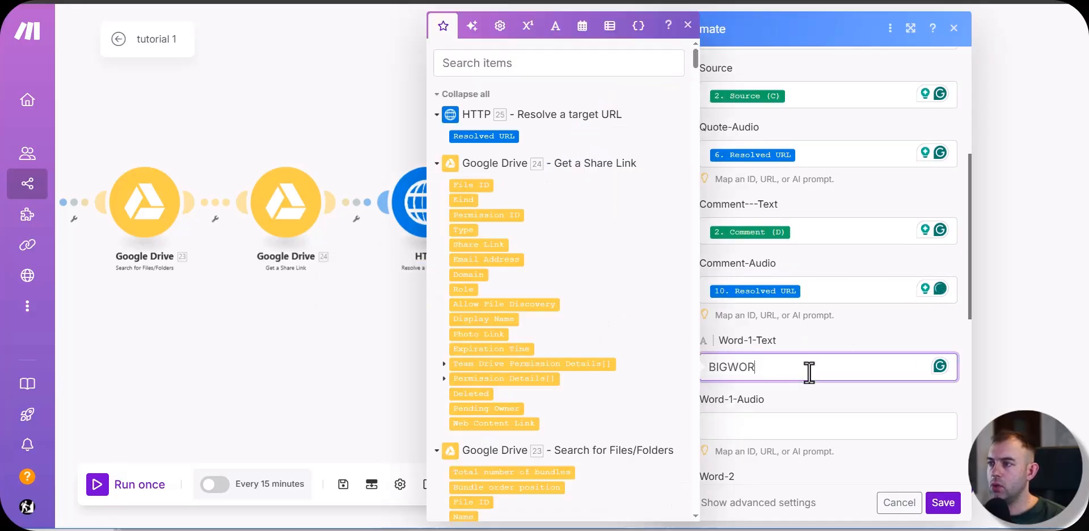
scroll(520, 392, down, 15)
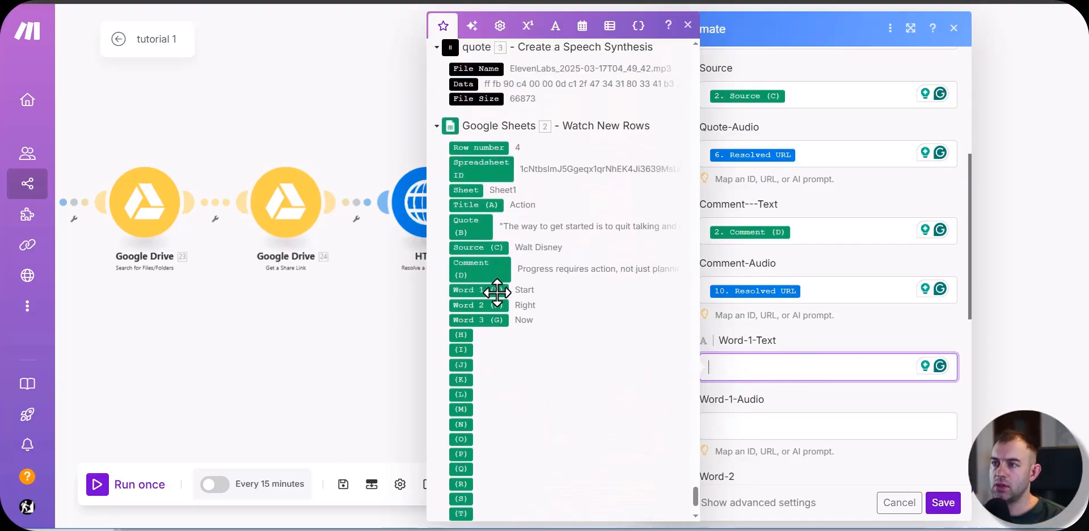
click(479, 238)
Step: Replace the BIGWORD placeholder in Word-2 with the Word 2 (F) value from Google Sheets
scroll(795, 332, down, 3)
double_click(794, 332)
key(BackSpace)
scroll(538, 411, down, 15)
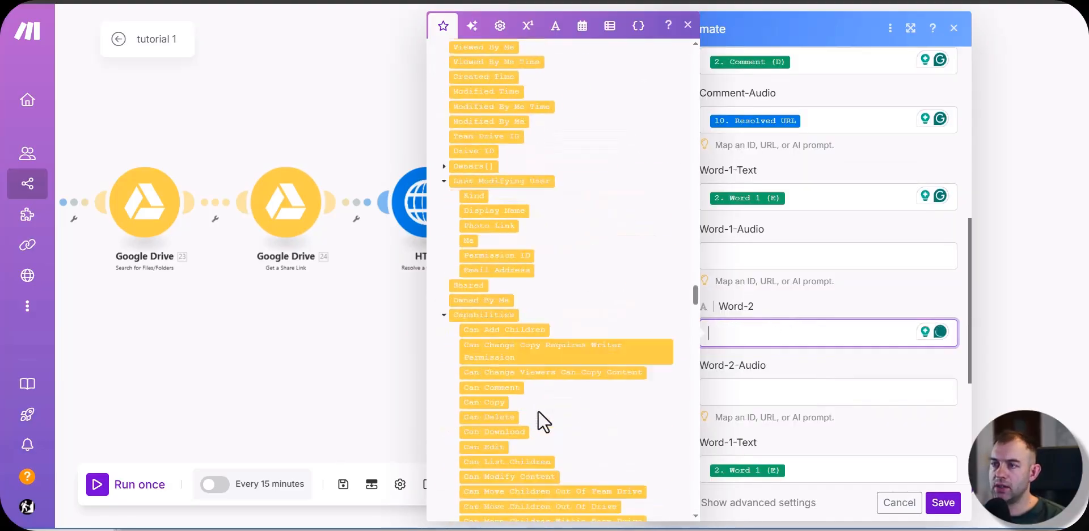
click(488, 248)
click(836, 363)
Step: Replace the BIGWORD placeholder in Word-3-Text with the Word 3 (G) value from Google Sheets
scroll(837, 364, down, 2)
double_click(792, 464)
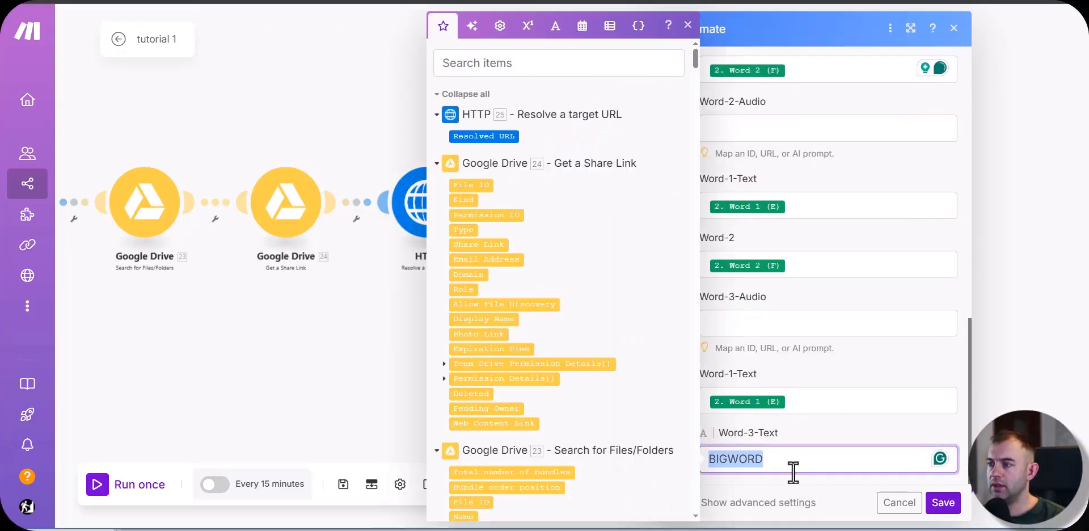
key(BackSpace)
scroll(564, 437, down, 15)
scroll(493, 432, up, 3)
click(488, 376)
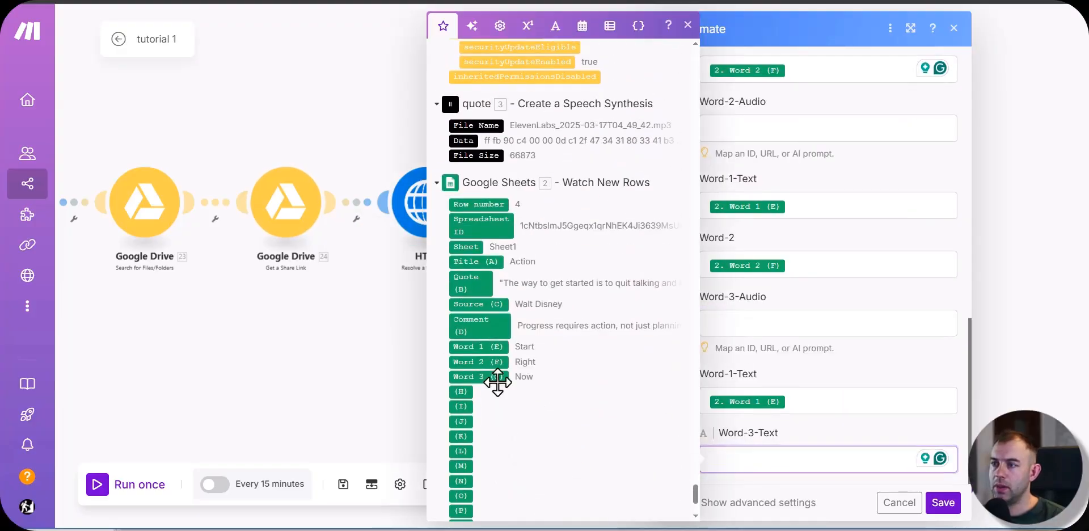
click(828, 294)
Step: Map Word-1-Audio to the Resolved URL from the "word 1 url" module
scroll(895, 321, up, 3)
scroll(895, 320, up, 1)
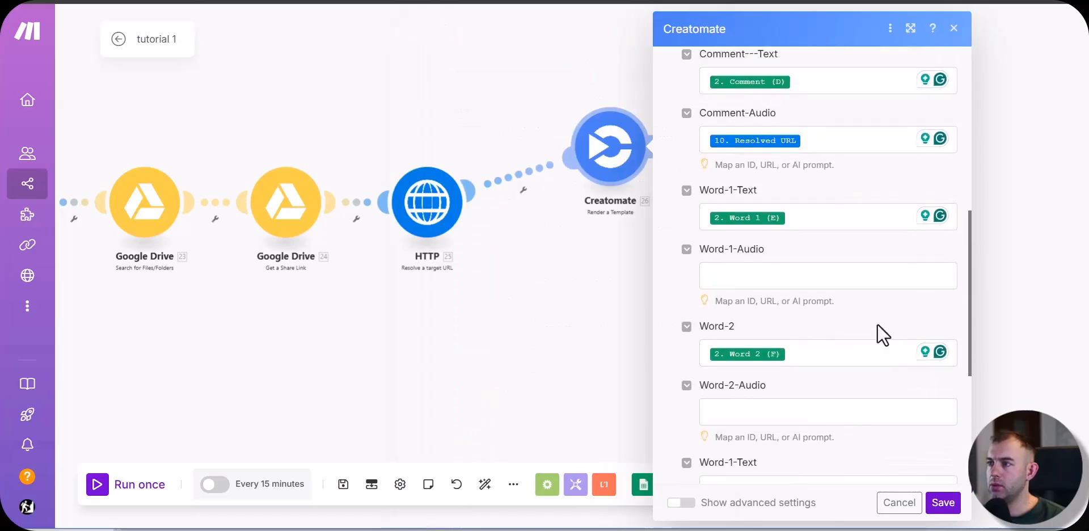
click(739, 278)
scroll(545, 348, down, 10)
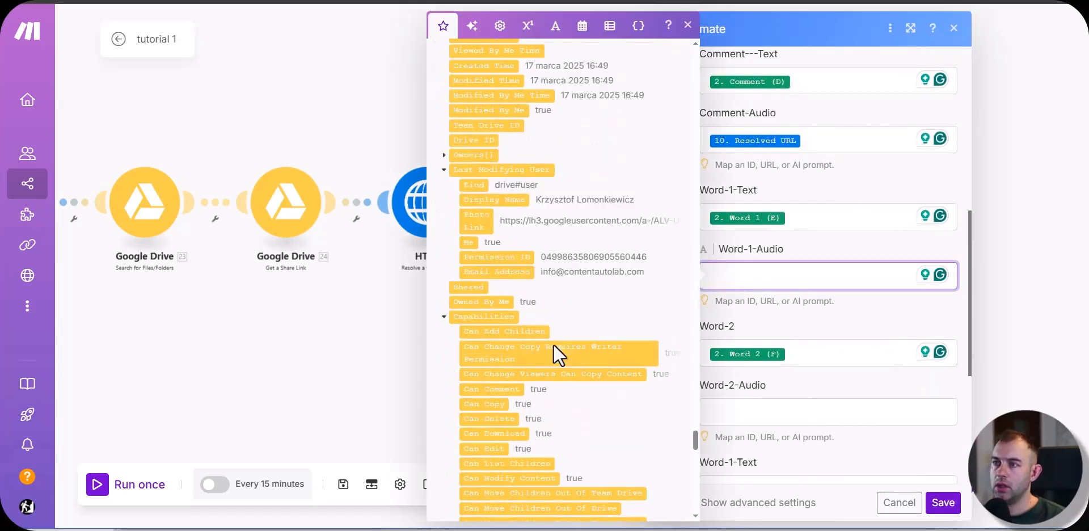
scroll(553, 343, up, 10)
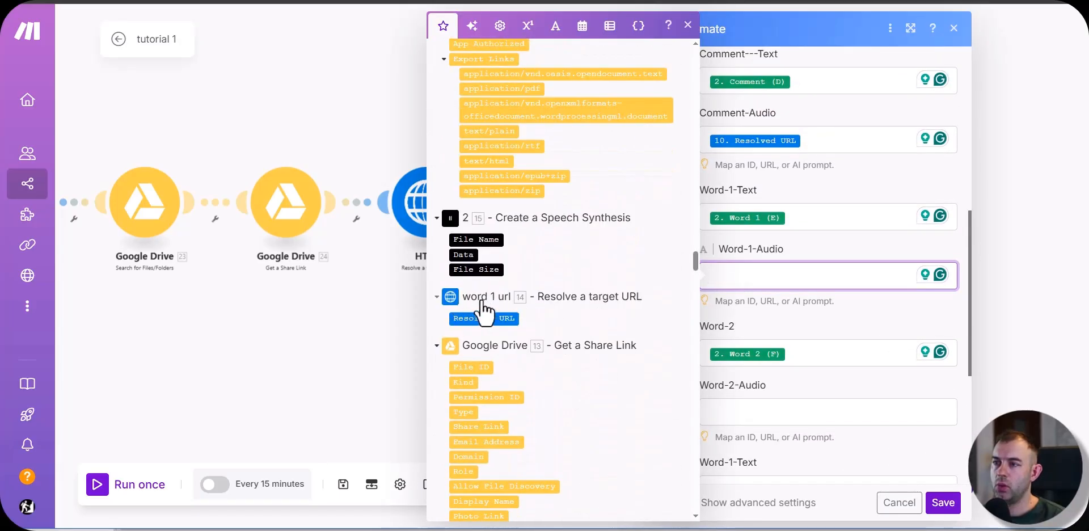
click(482, 317)
Step: Map Word-2-Audio to the Resolved URL from the "word 2 url" module
key(Tab)
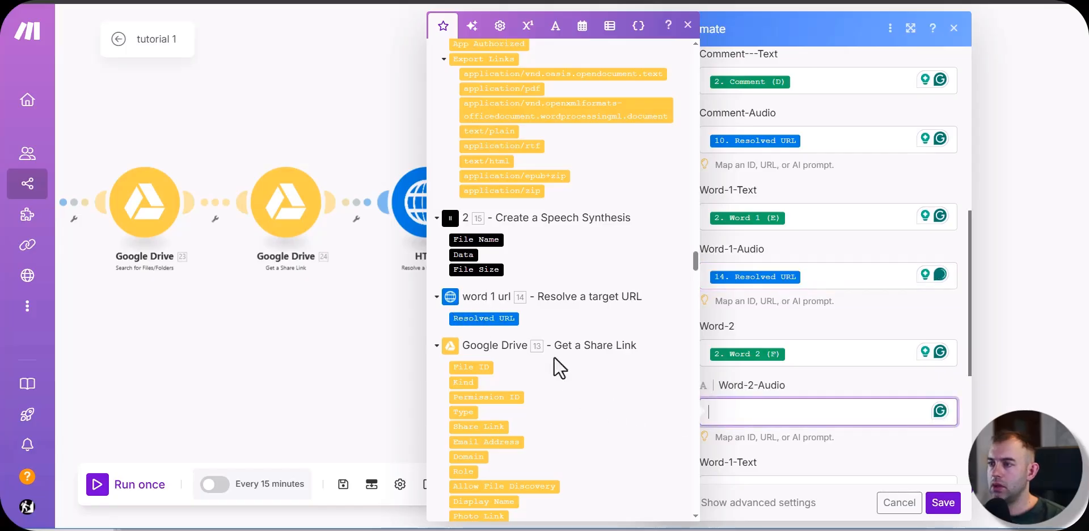
scroll(525, 324, up, 5)
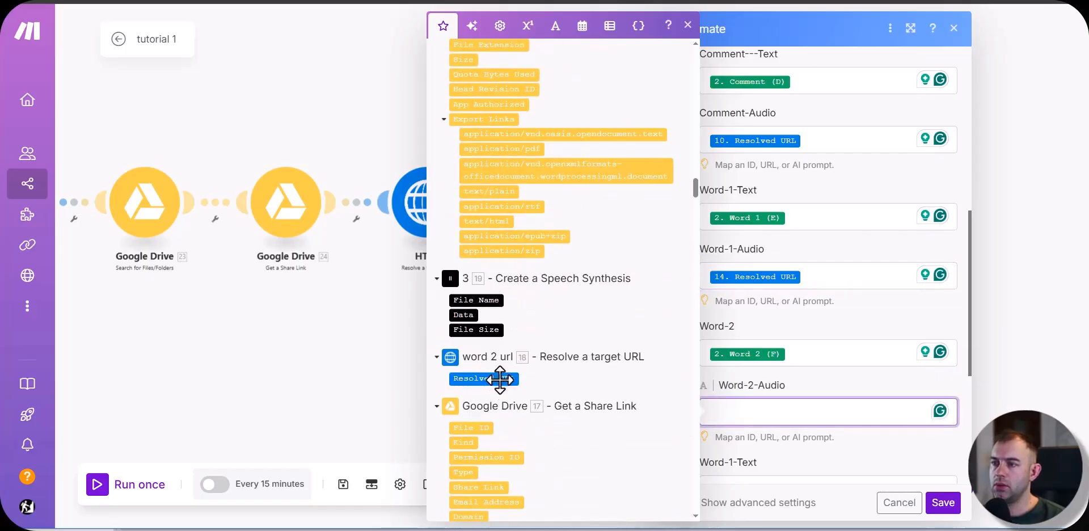
click(500, 380)
Step: Map Word-3-Audio to the Resolved URL from the "word 3 url" module
click(739, 323)
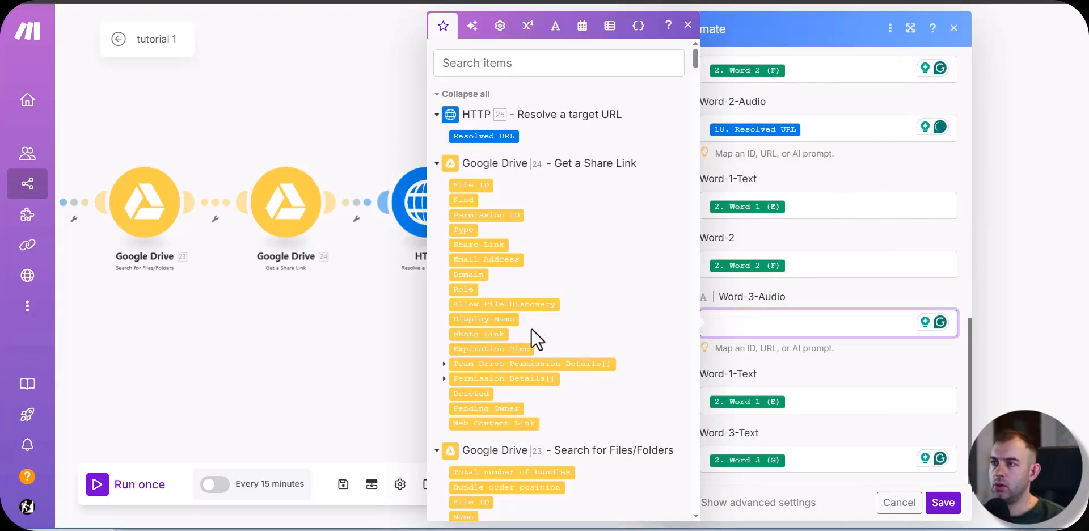
scroll(531, 328, down, 10)
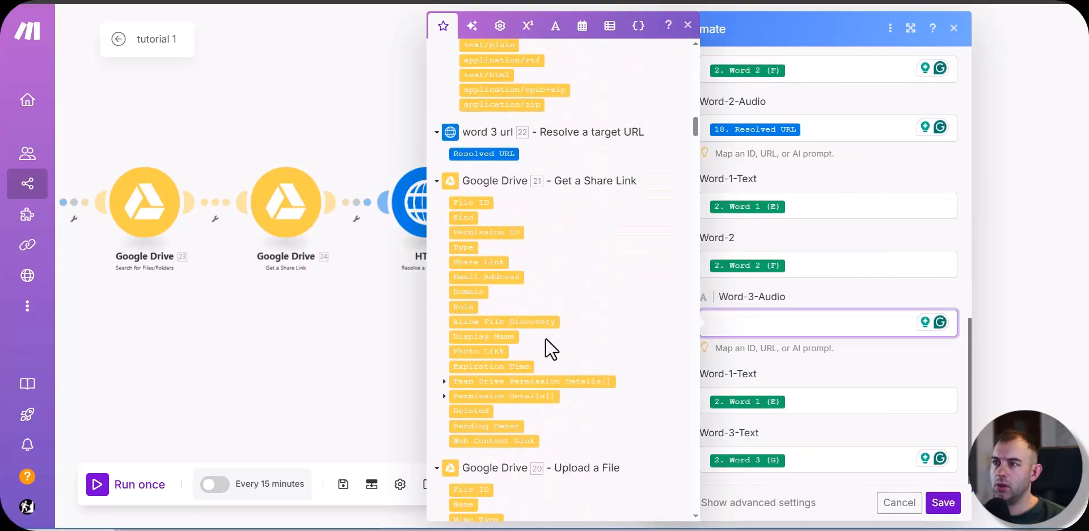
click(484, 154)
scroll(874, 392, up, 7)
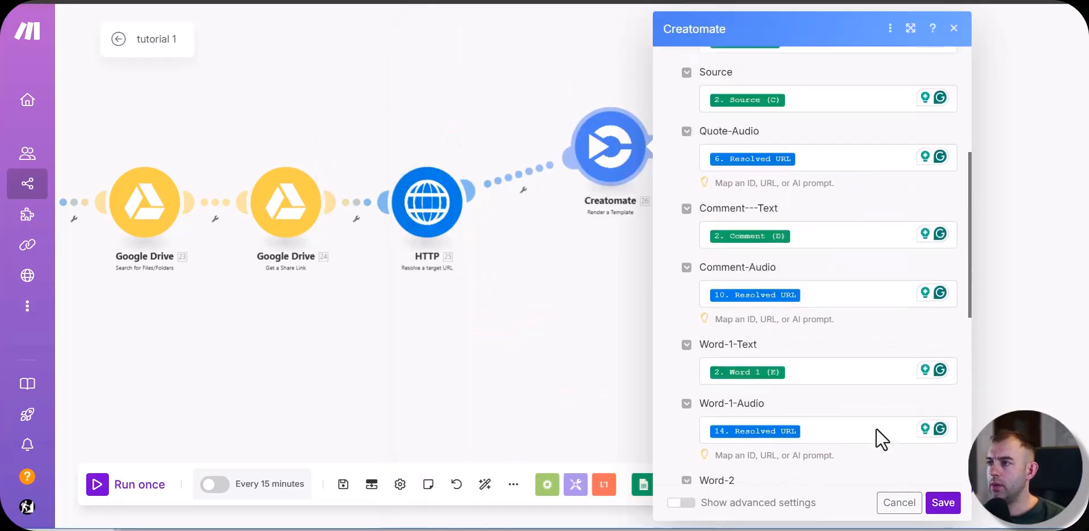
Step: Check the mapped text and audio fields of the Creatomate module and save its settings
scroll(874, 428, up, 5)
scroll(793, 329, down, 10)
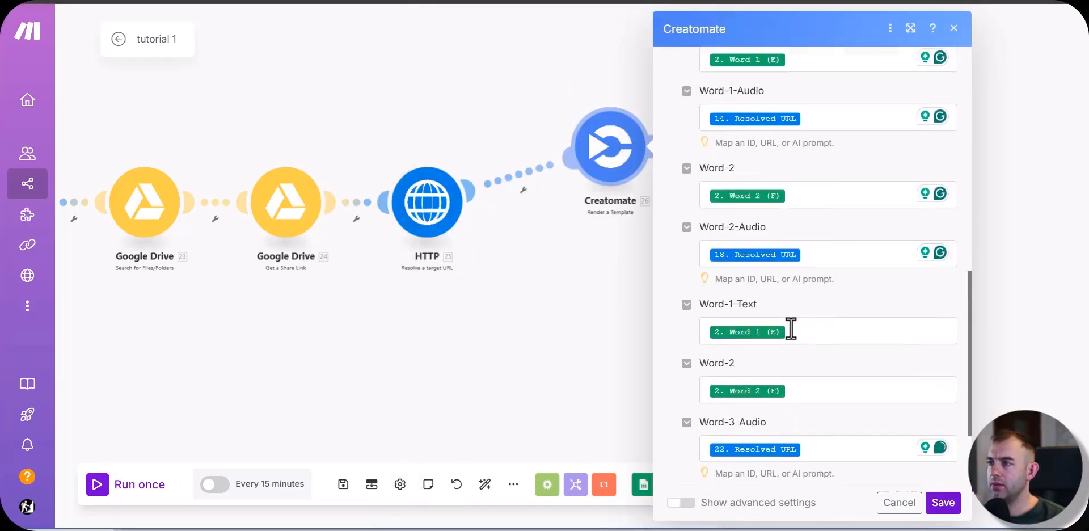
scroll(811, 323, up, 2)
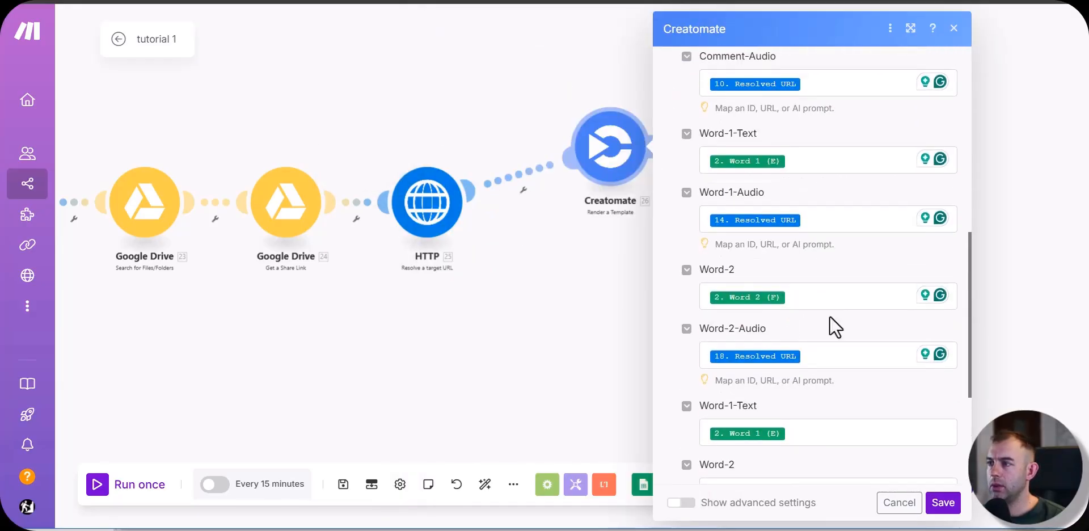
scroll(953, 503, down, 2)
click(943, 503)
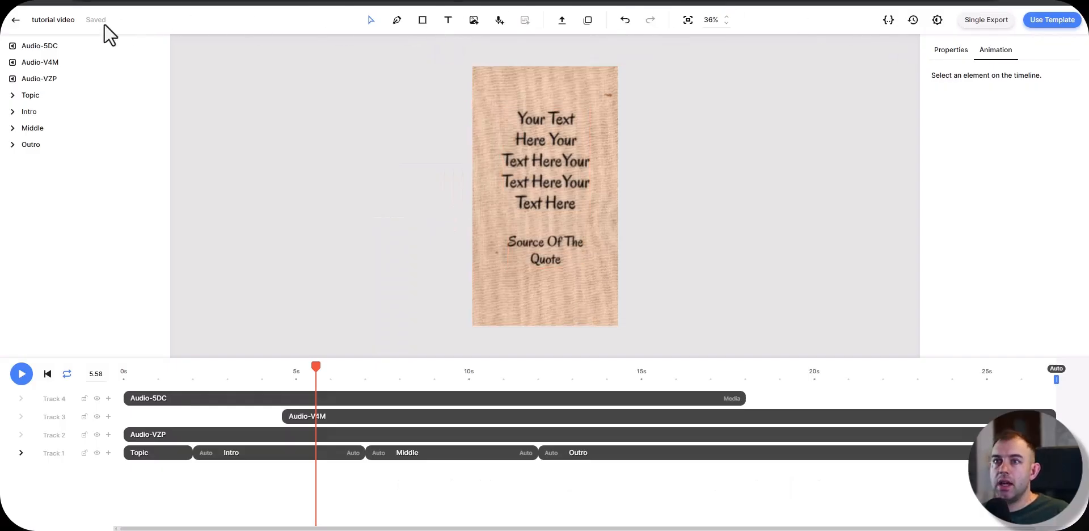
Step: Switch to the Creatomate template editor and make the source of the Middle scene's Background-Video dynamic
click(34, 128)
click(36, 130)
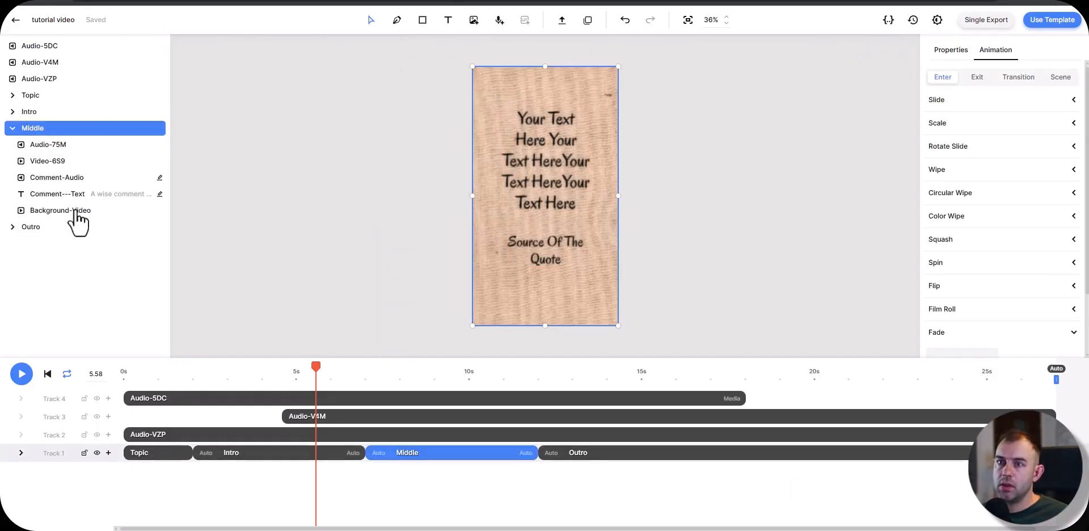
click(76, 211)
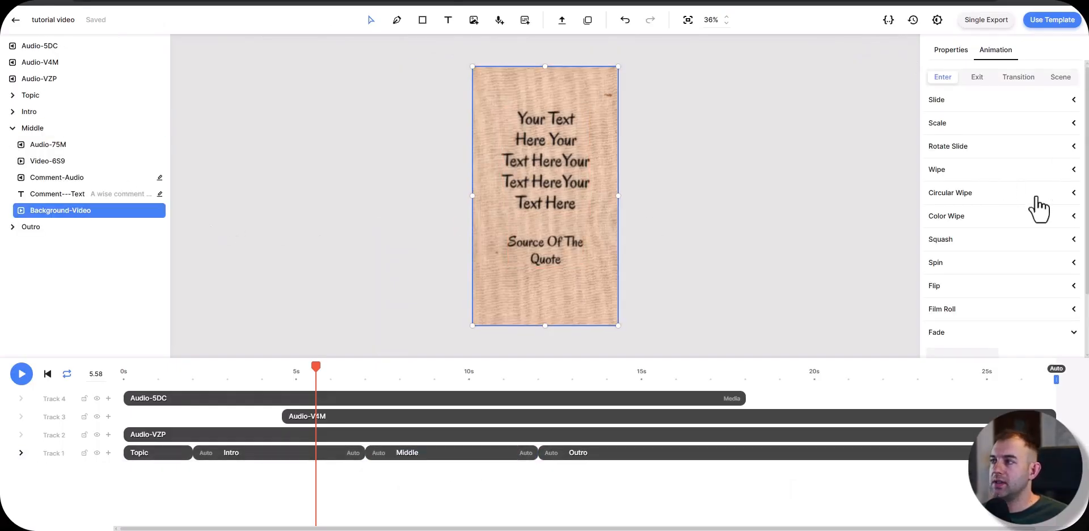
click(951, 50)
scroll(965, 164, down, 10)
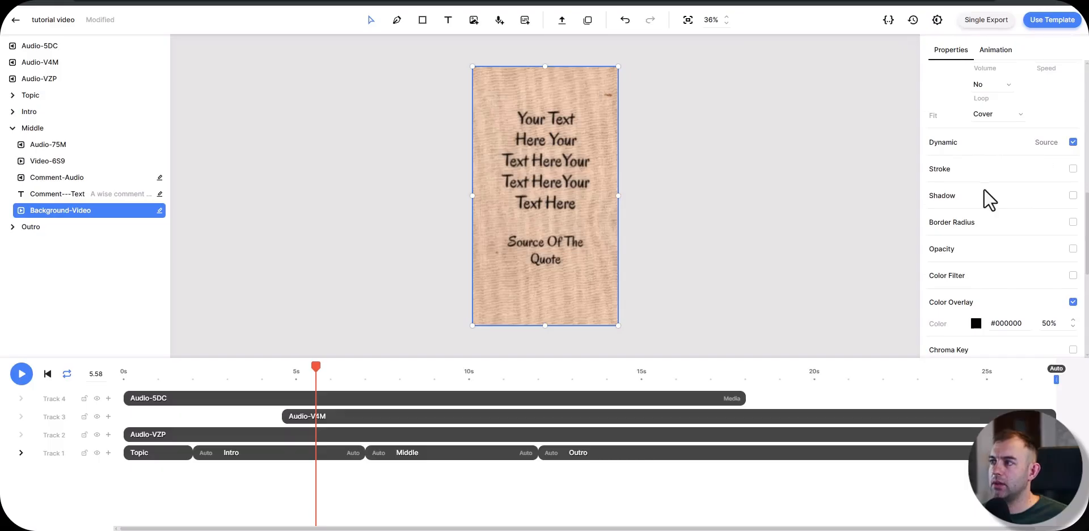
Step: Set the provider of the Middle scene's Background-Video to URL
scroll(959, 215, up, 6)
click(1000, 257)
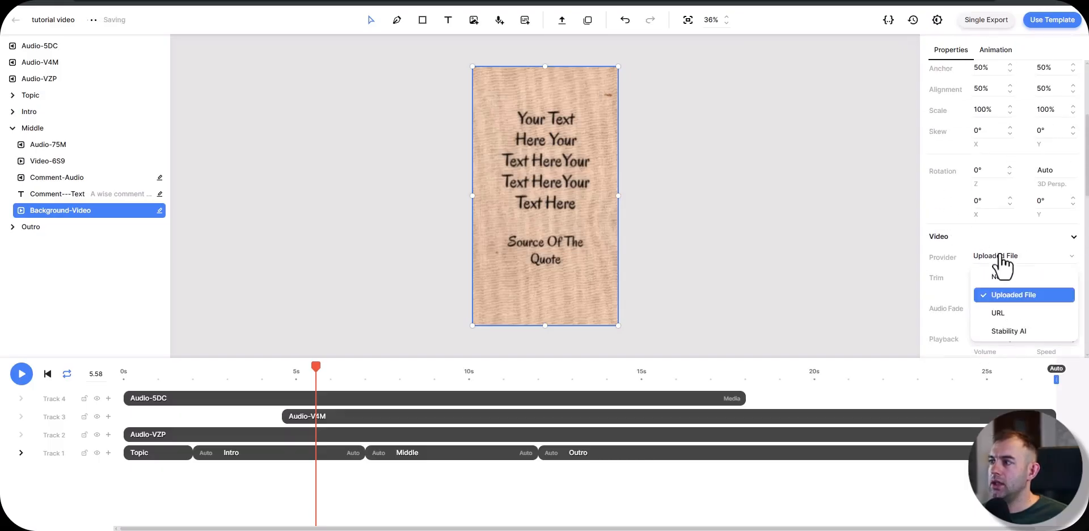
click(1009, 314)
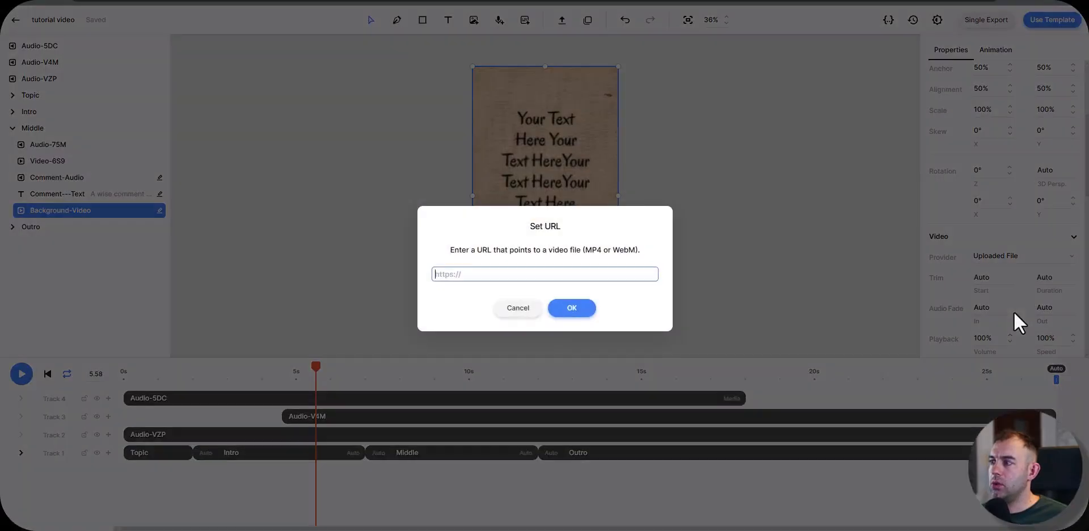
click(555, 314)
Step: Make the source of the Background-Video in the Outro scene dynamic
click(452, 454)
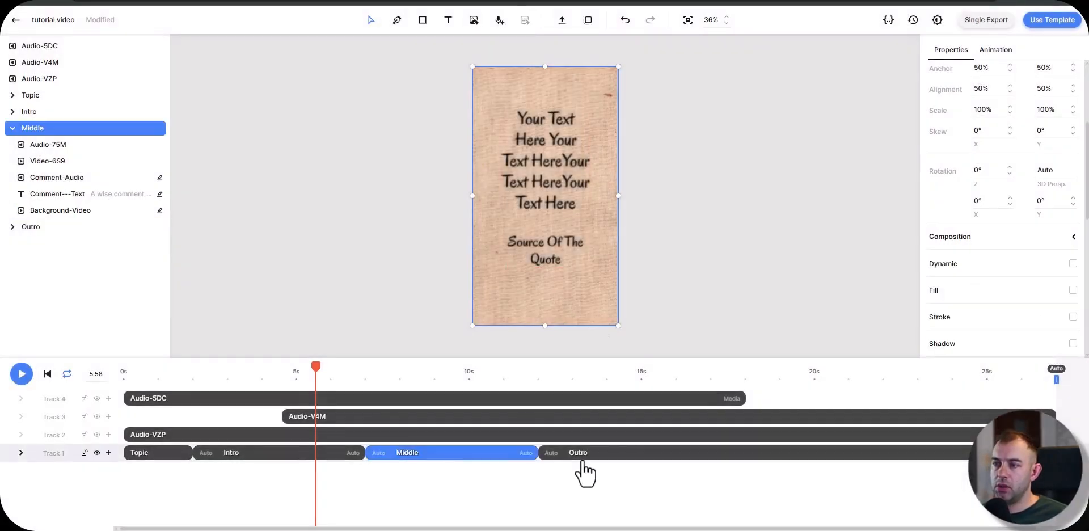
click(12, 227)
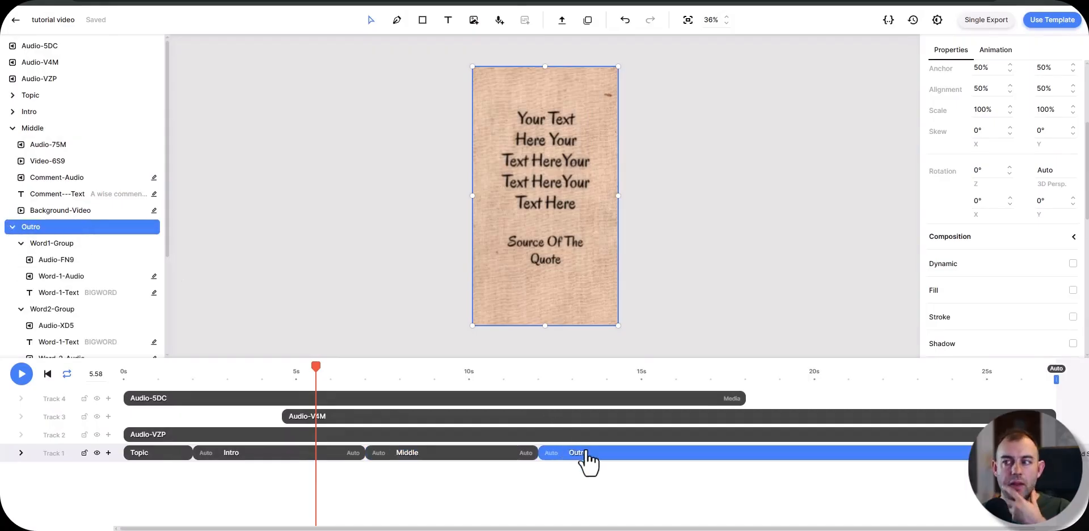
click(89, 212)
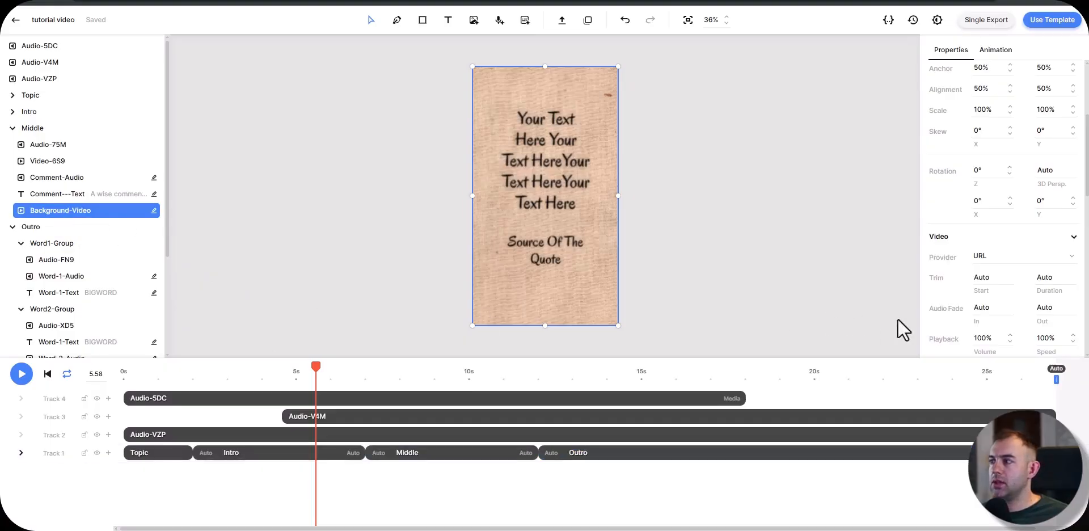
scroll(987, 271, down, 5)
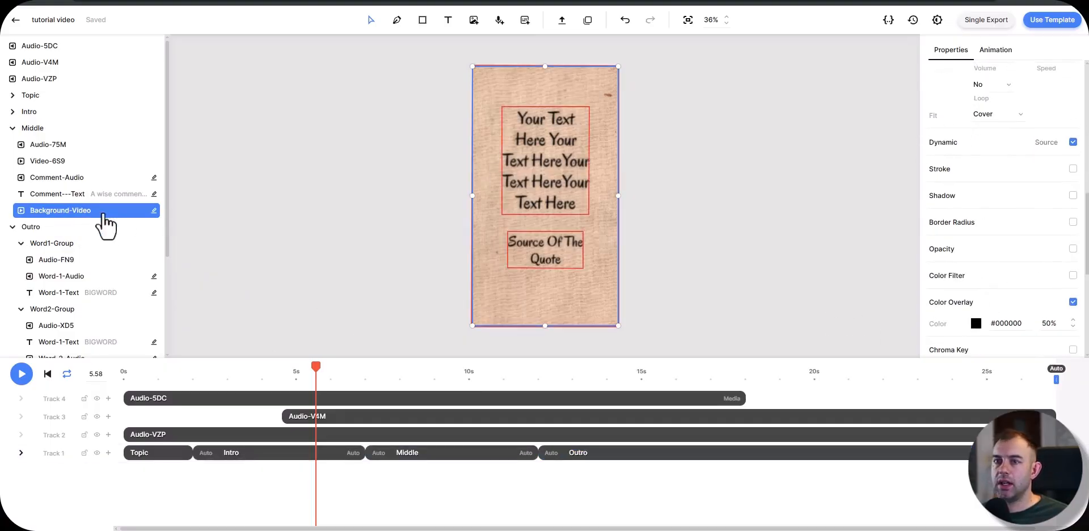
scroll(87, 244, down, 3)
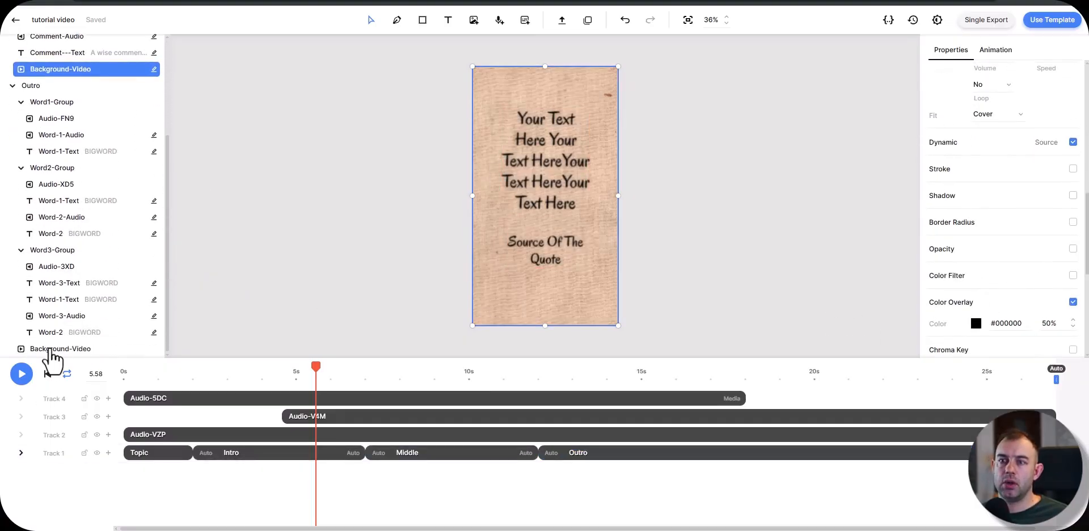
click(53, 349)
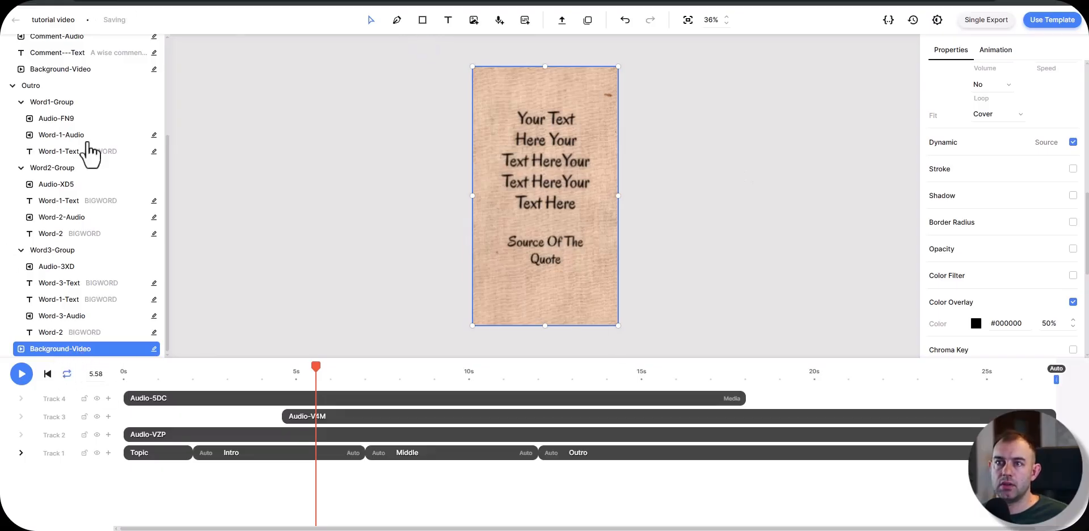
Step: Switch back to Make, map the Creatomate module's Background-Video field to module 25's Resolved URL, and save the module
key(alt+Tab)
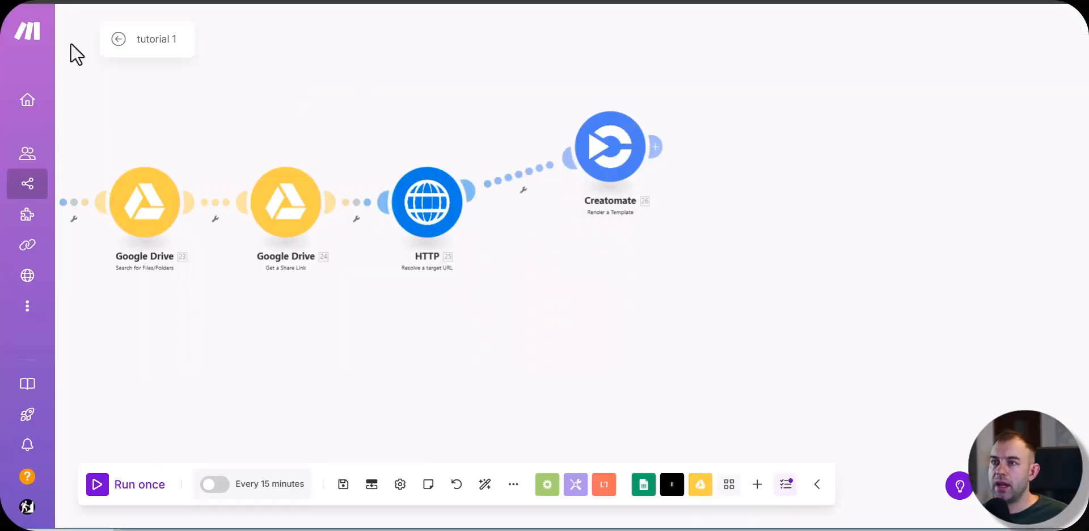
click(623, 154)
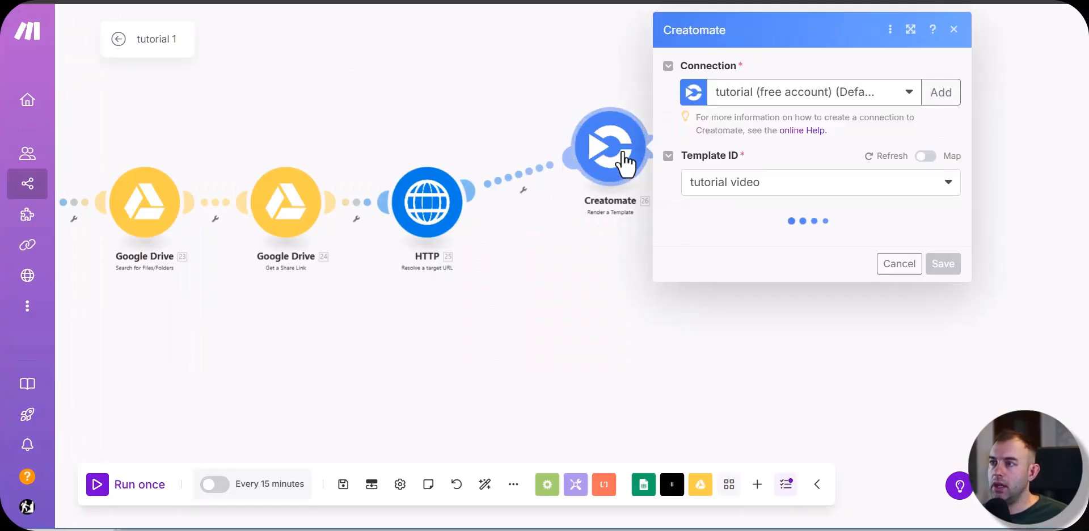
scroll(693, 196, down, 10)
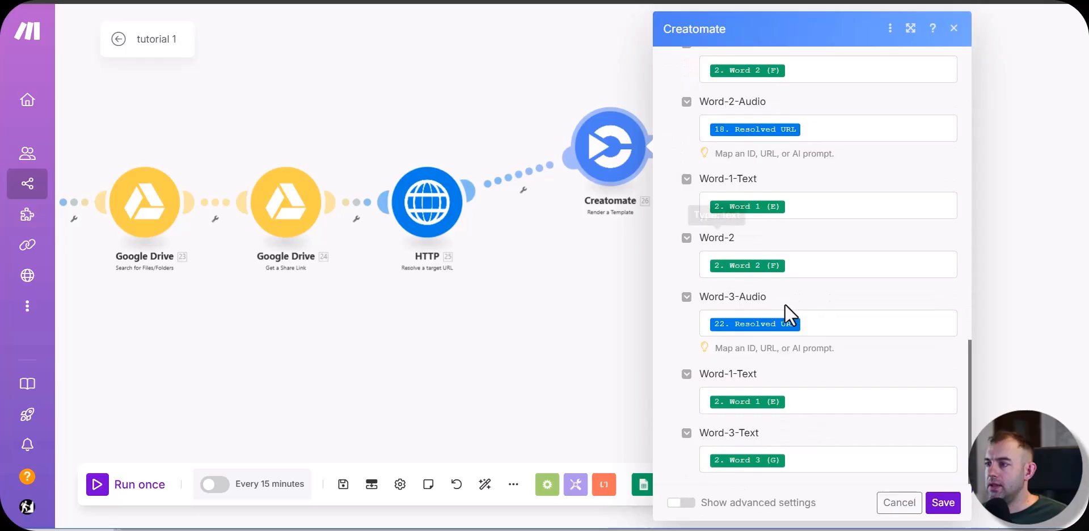
scroll(789, 306, up, 5)
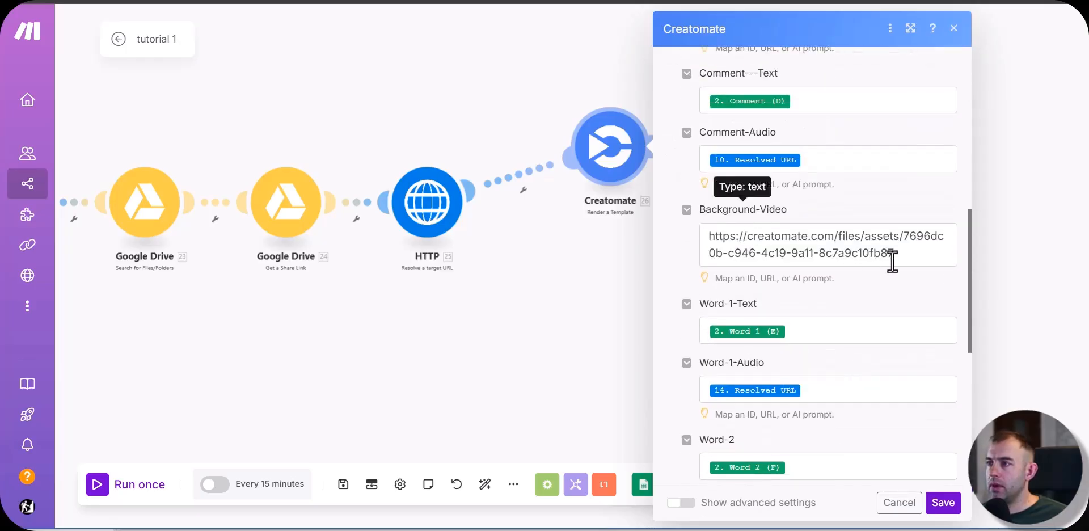
triple_click(768, 255)
key(BackSpace)
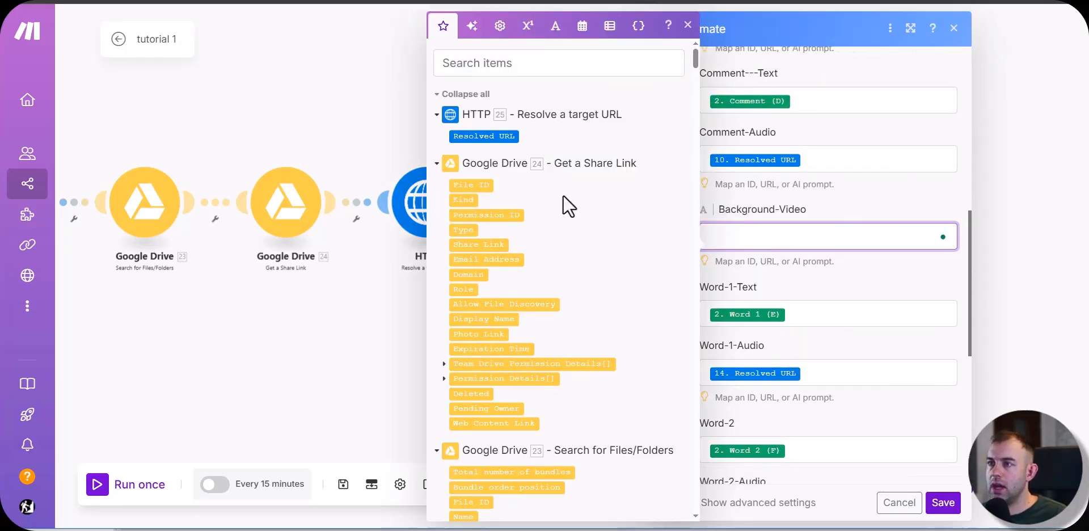
click(492, 136)
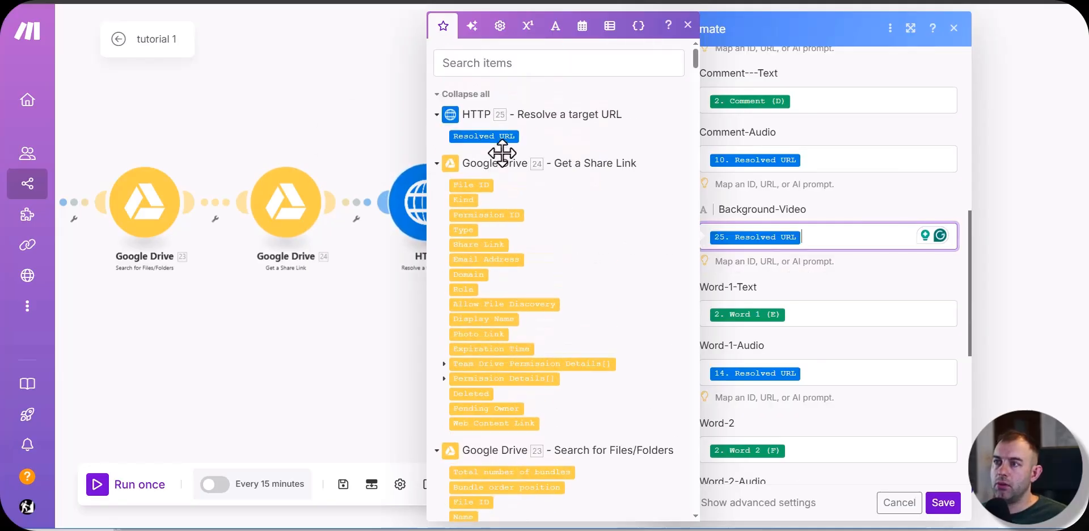
click(944, 503)
Step: Rename the HTTP module just before Creatomate as "background video"
right_click(429, 215)
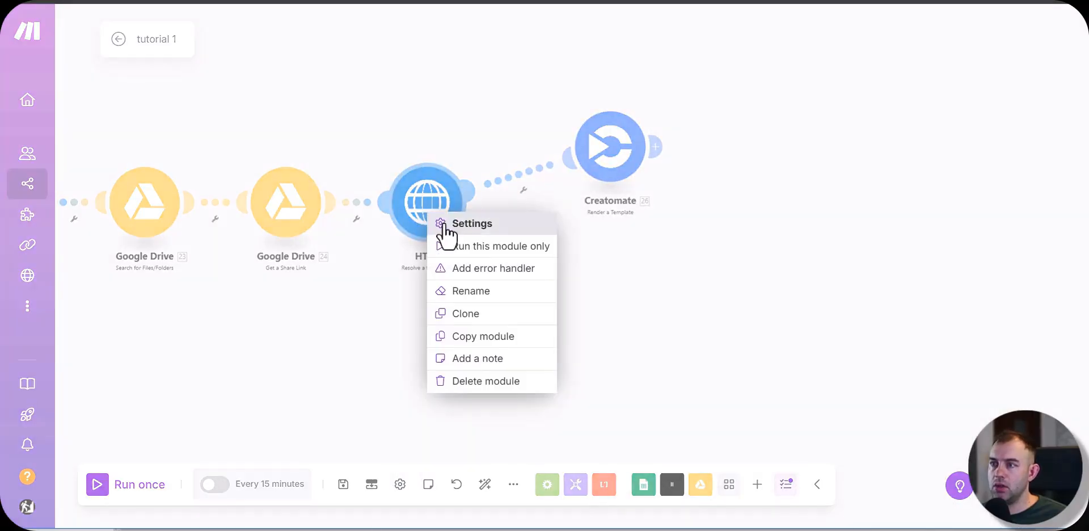
click(487, 291)
text(background video)
key(Return)
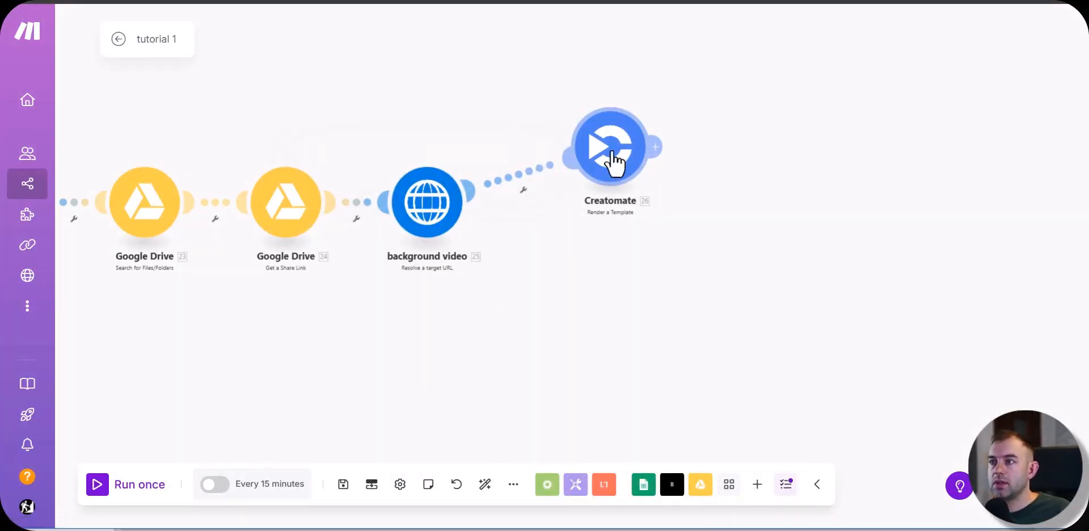
Step: Confirm the Creatomate module's settings and save the scenario
click(615, 162)
click(942, 503)
click(343, 484)
Step: Check the full chain of modules and run the scenario once
drag(280, 369, 612, 351)
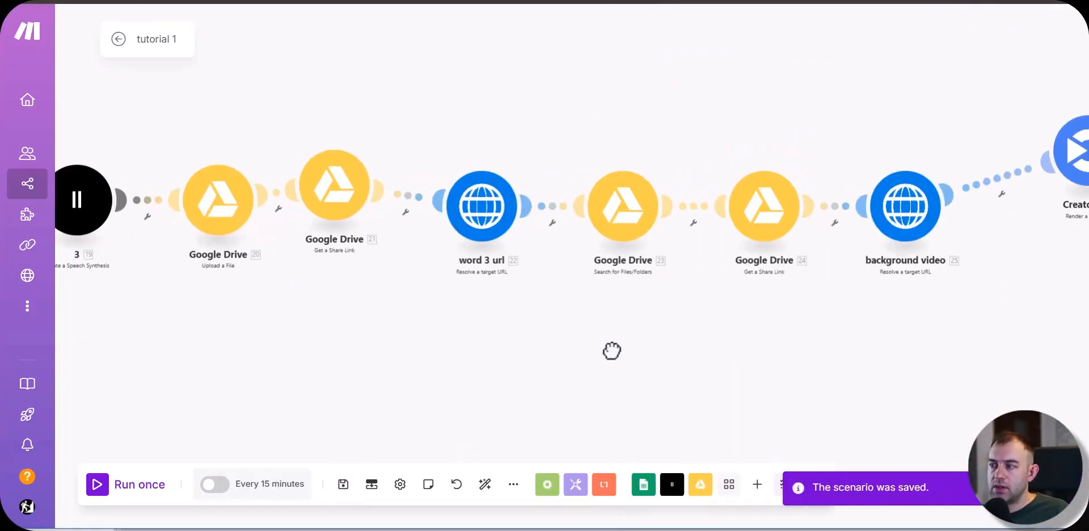
scroll(398, 355, down, 5)
scroll(272, 370, up, 2)
drag(272, 370, 636, 307)
scroll(636, 307, down, 2)
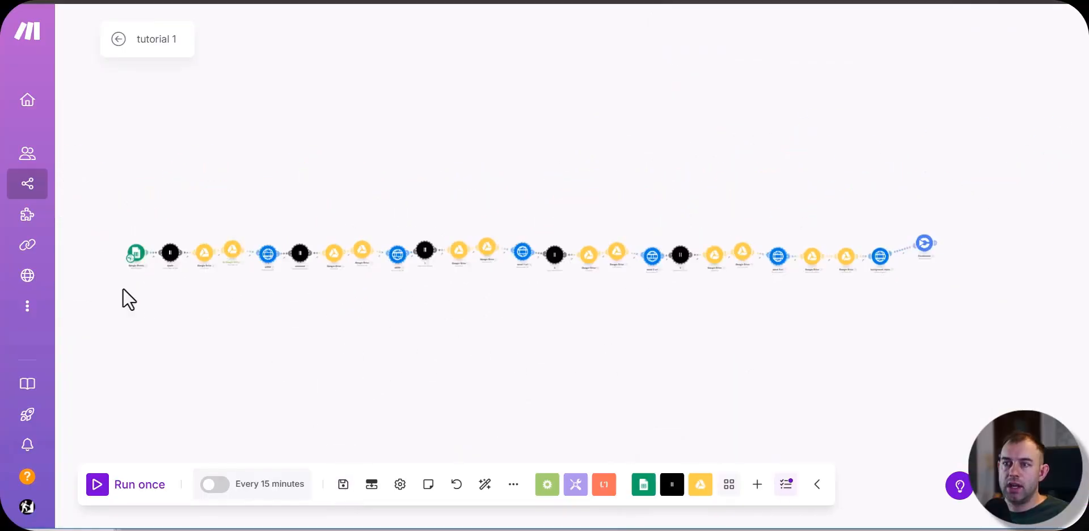
scroll(122, 287, up, 5)
click(136, 484)
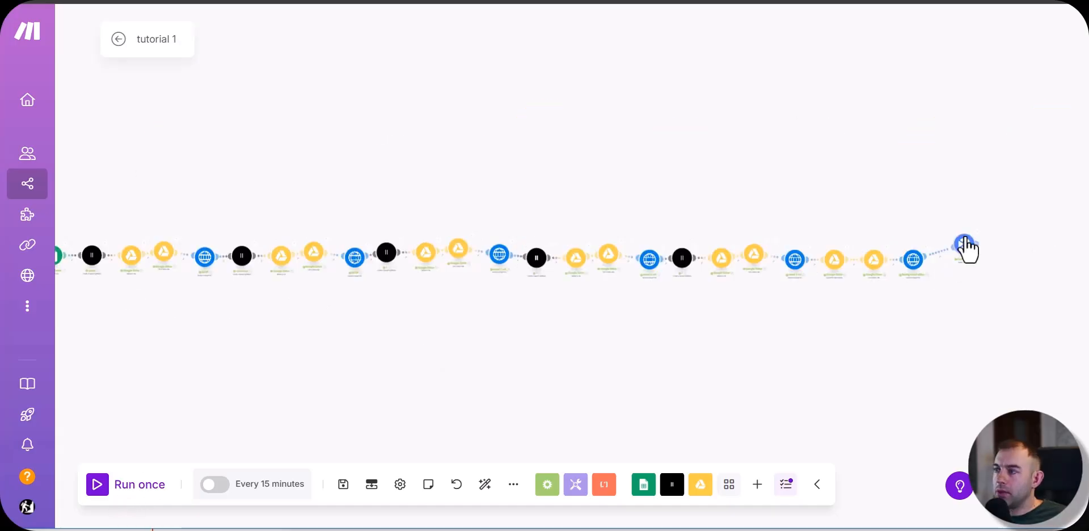
Step: Inspect the Creatomate module's run output, view the rendered video at its output URL, and close the output details
scroll(964, 241, up, 5)
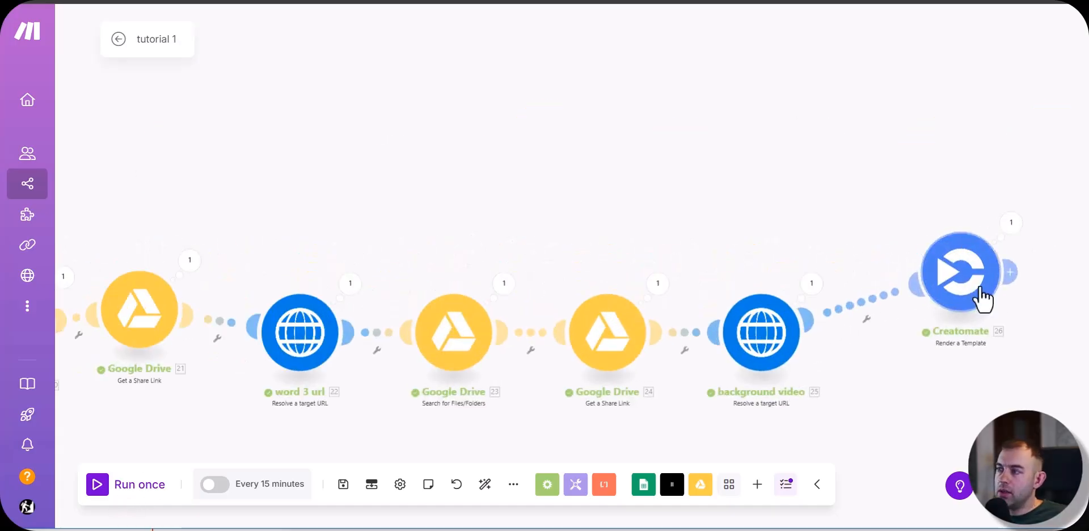
click(1011, 227)
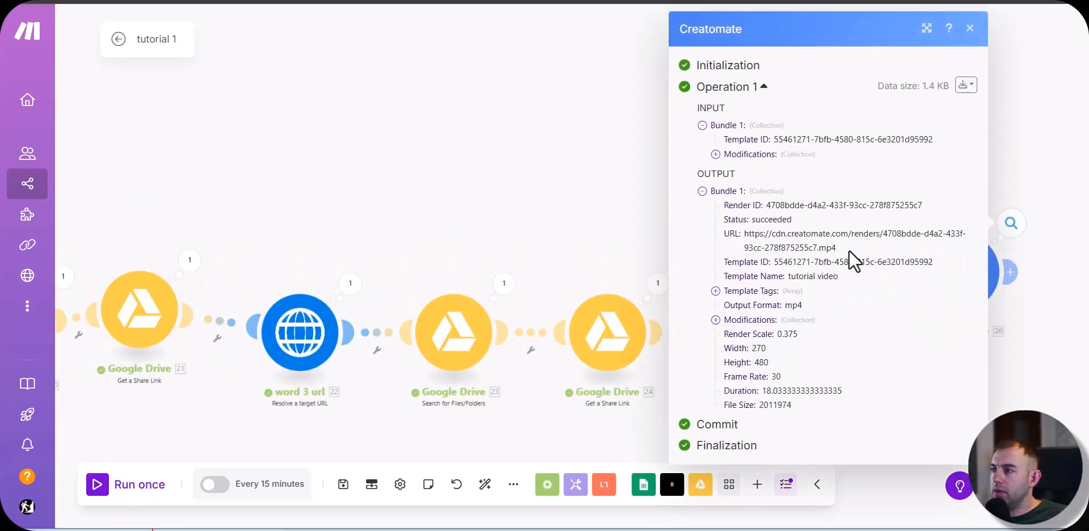
drag(839, 247, 747, 239)
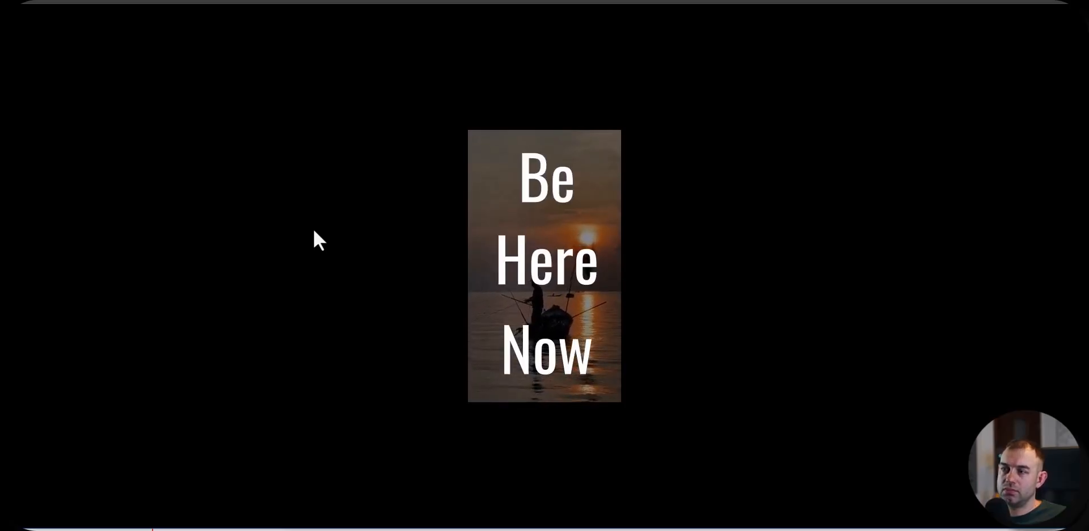
click(500, 241)
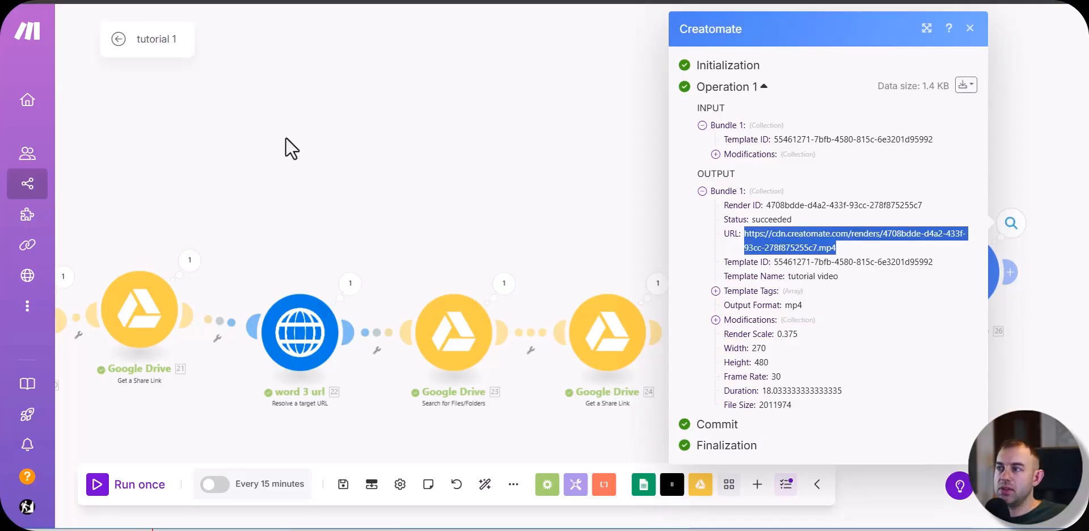
key(Escape)
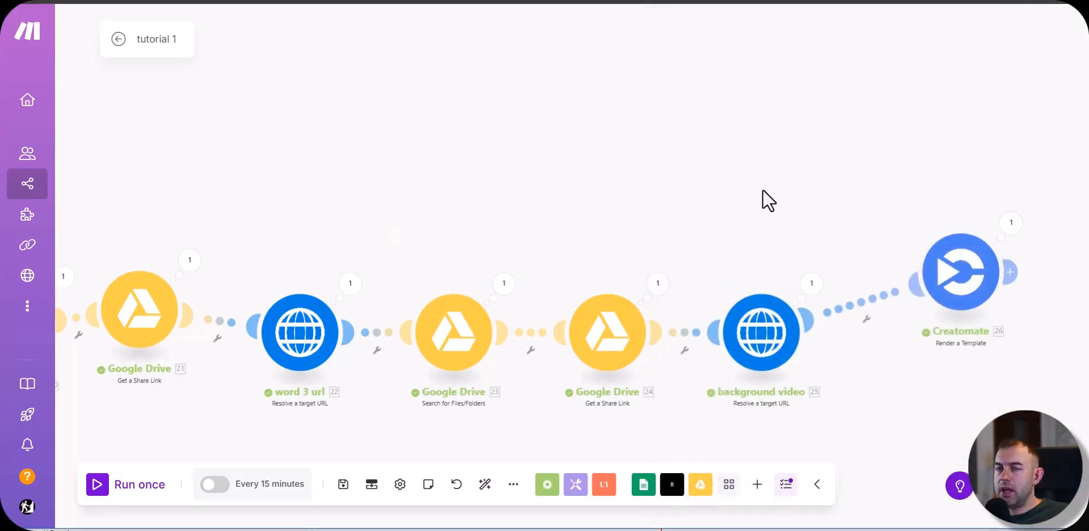
Step: Add a Router after the Creatomate module and open the app choice for its first branch
scroll(763, 189, right, 10)
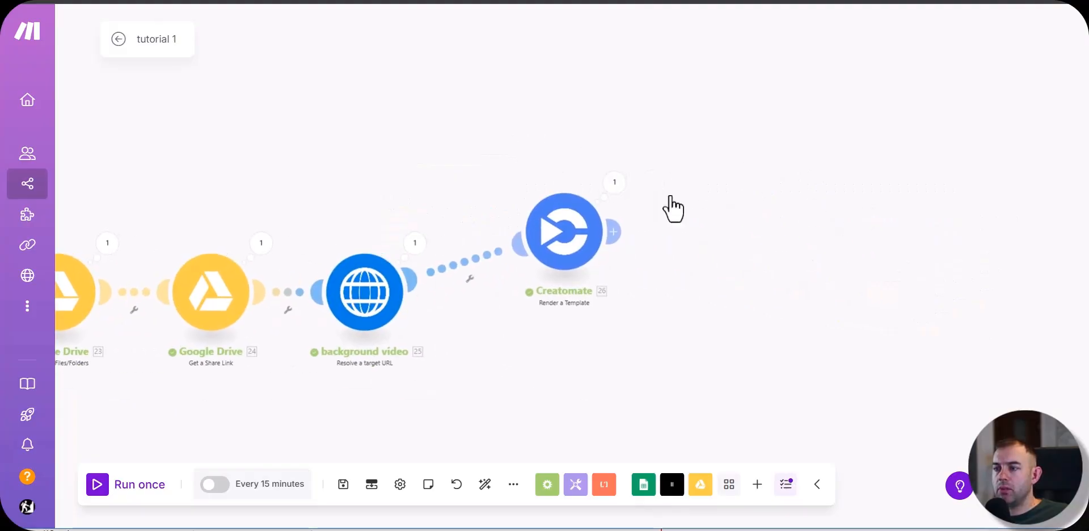
click(613, 233)
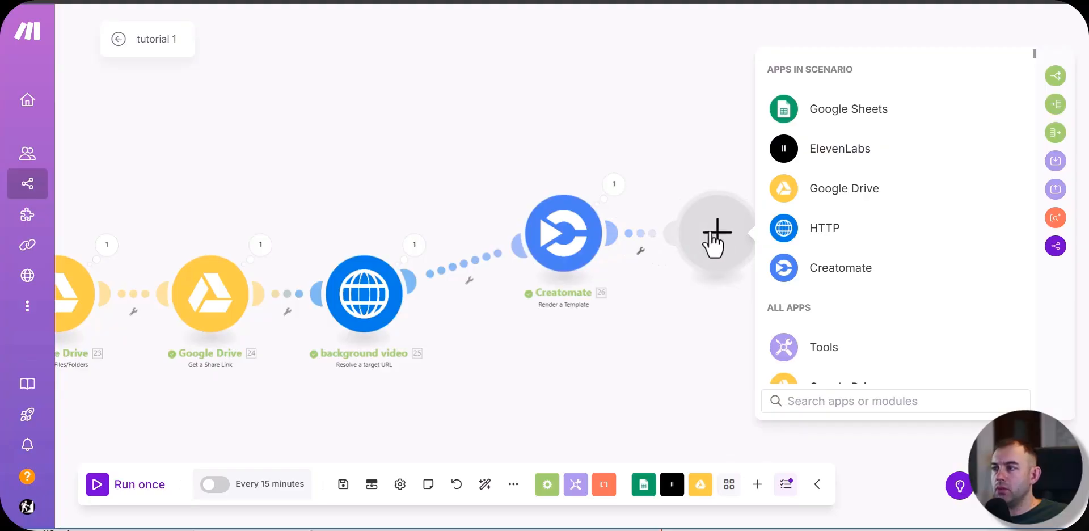
click(546, 489)
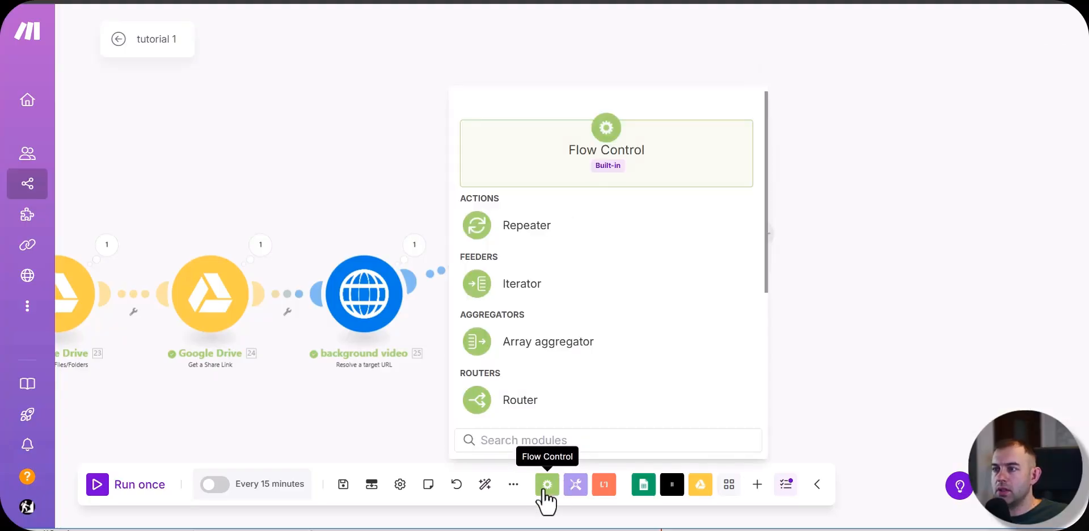
drag(518, 416, 918, 243)
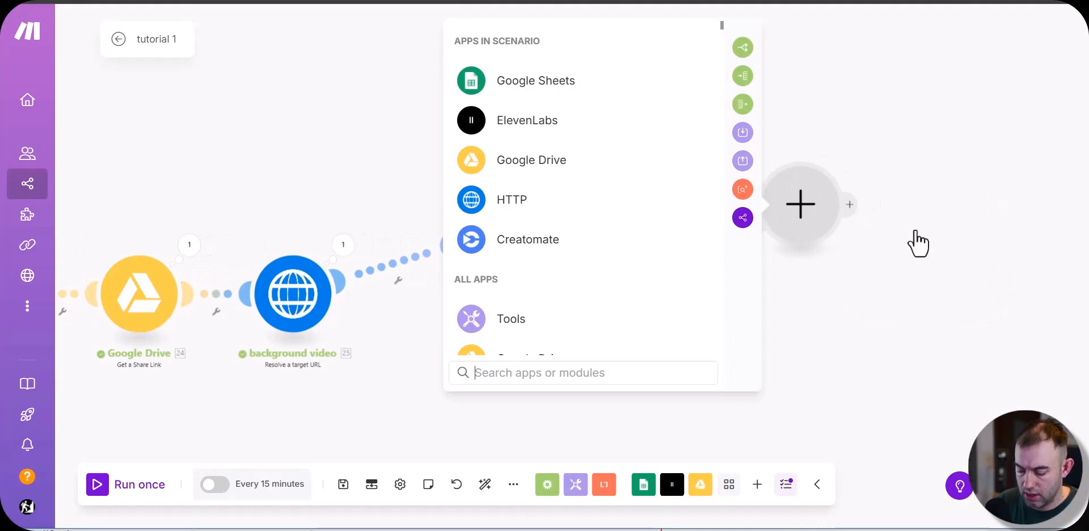
text(linke)
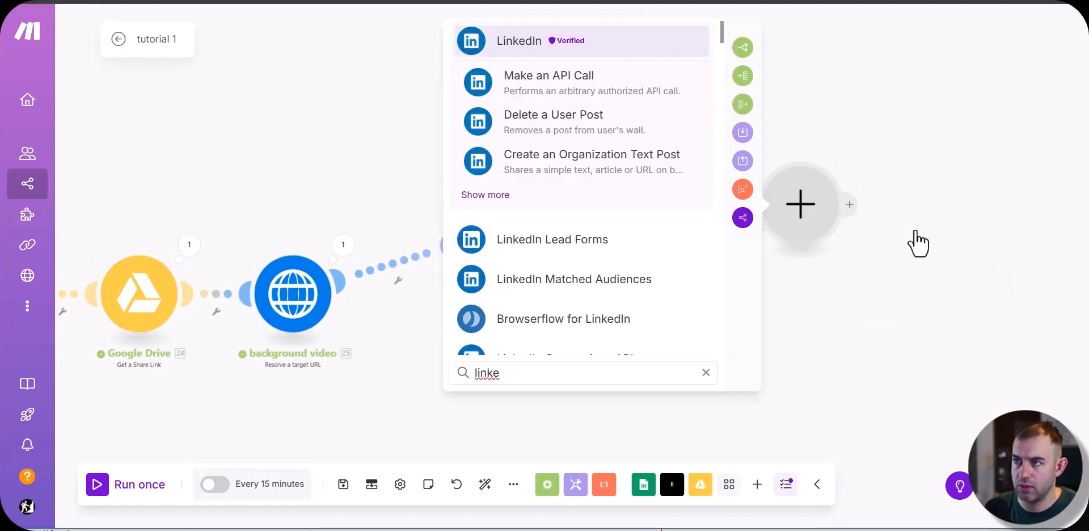
key(BackSpace)
key(BackSpace)
key(BackSpace)
key(BackSpace)
key(BackSpace)
Step: Add an Instagram for Business (Facebook login) Create a reel post module to the Router's first branch, leaving its settings unfilled
text(bus)
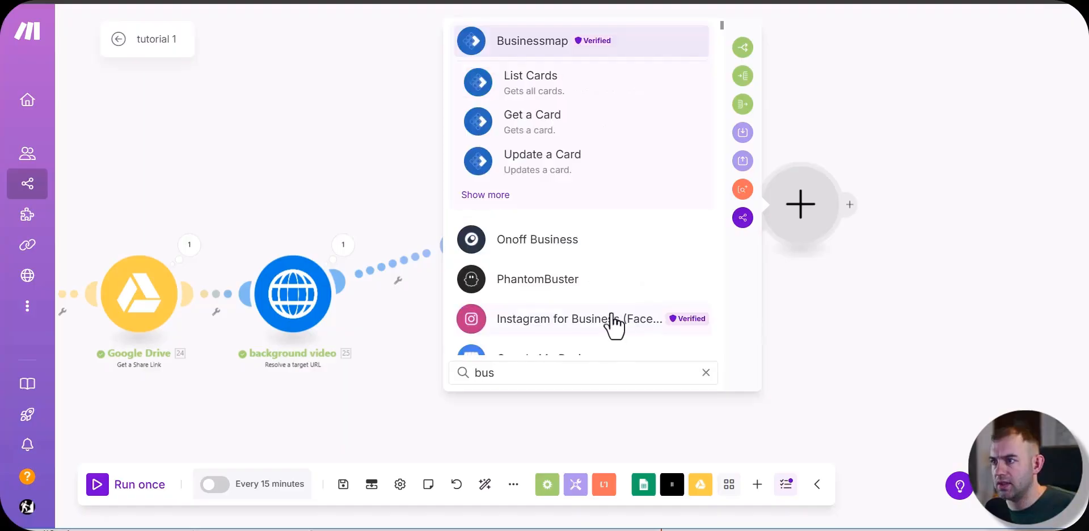
click(613, 322)
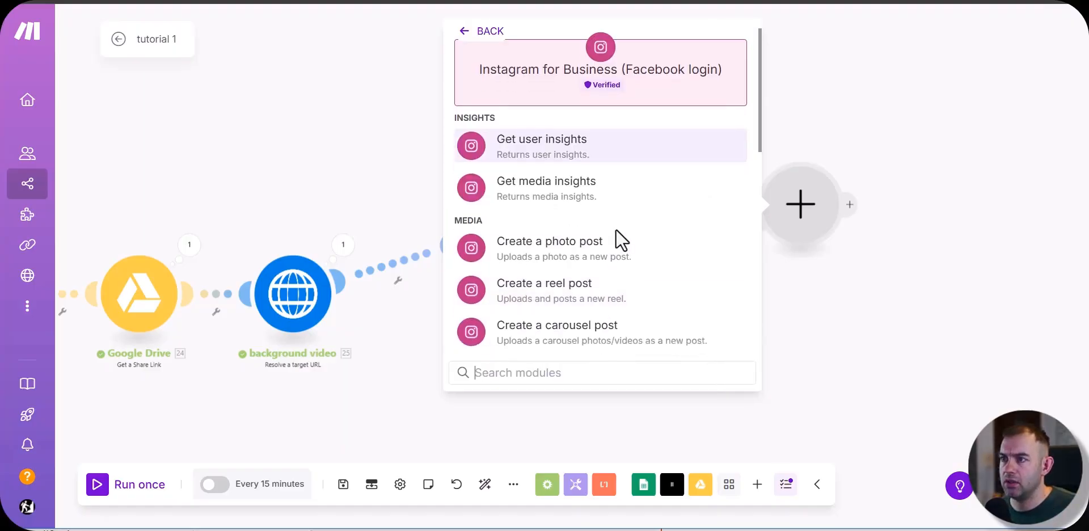
scroll(615, 233, down, 2)
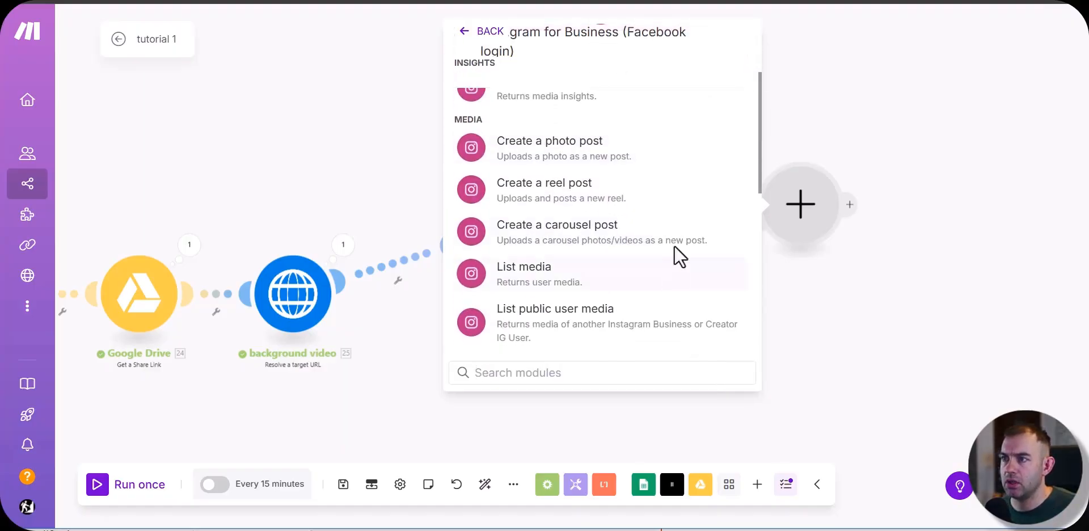
click(541, 190)
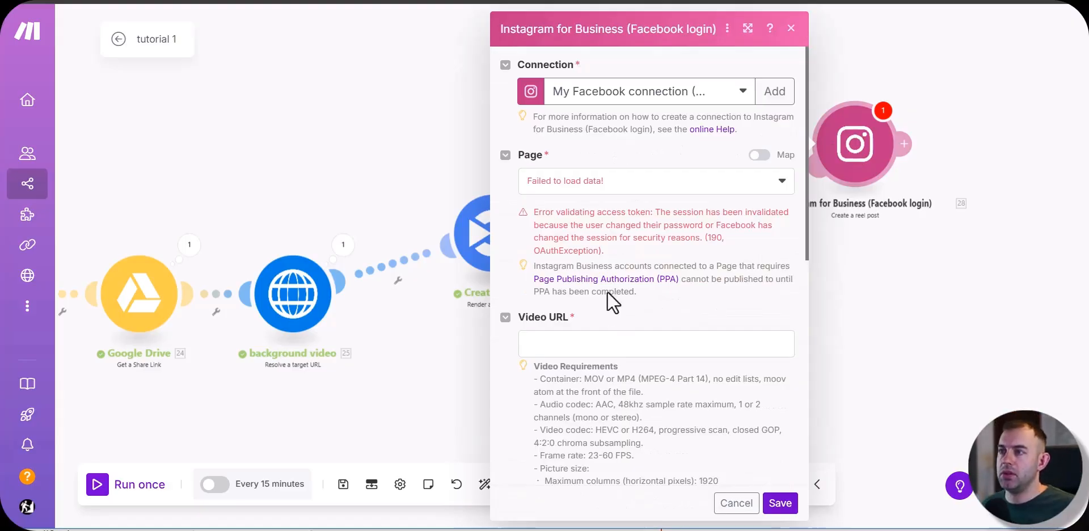
click(737, 503)
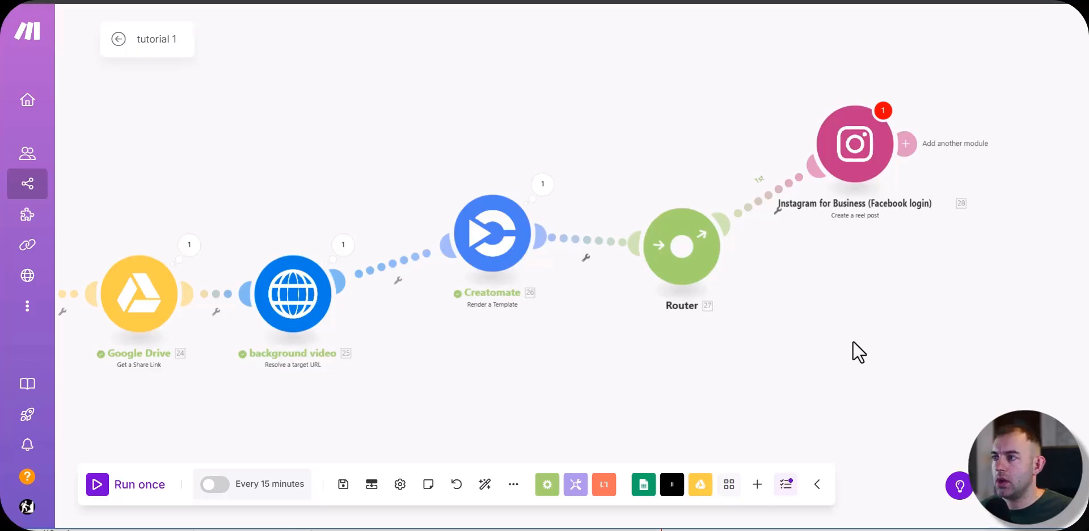
Step: Add a Facebook Pages Upload a Video module as the Router's second branch, leaving its settings unfilled
right_click(828, 286)
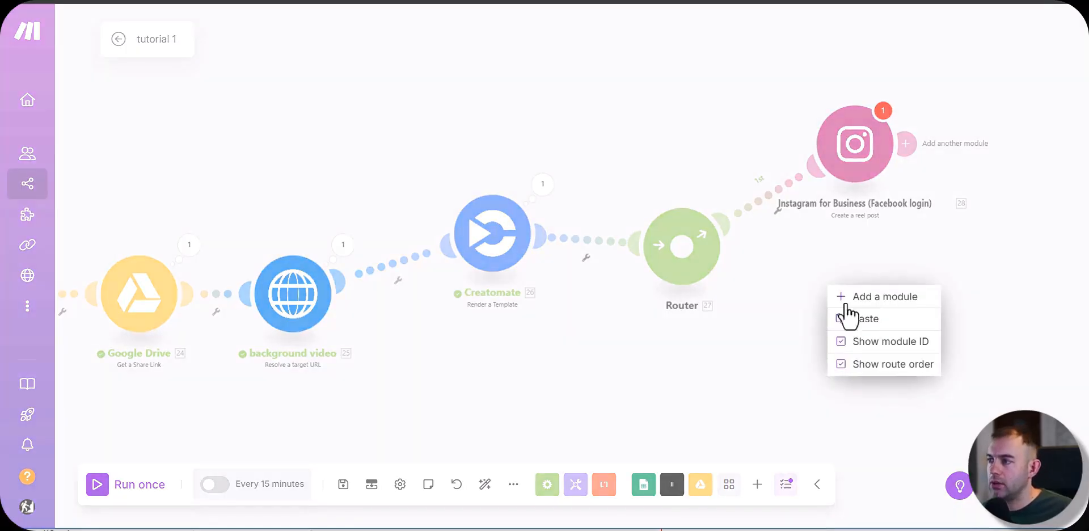
click(897, 298)
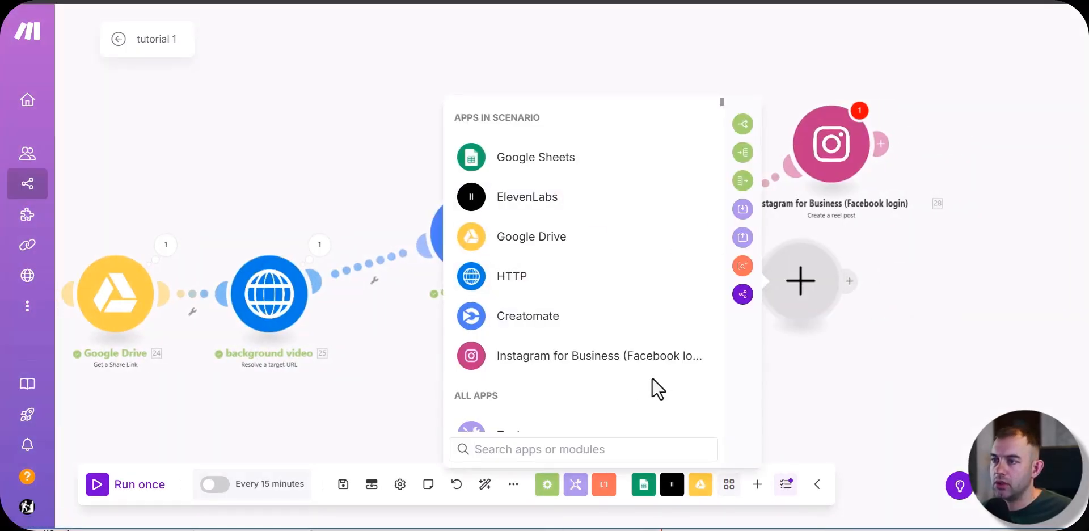
text(fac)
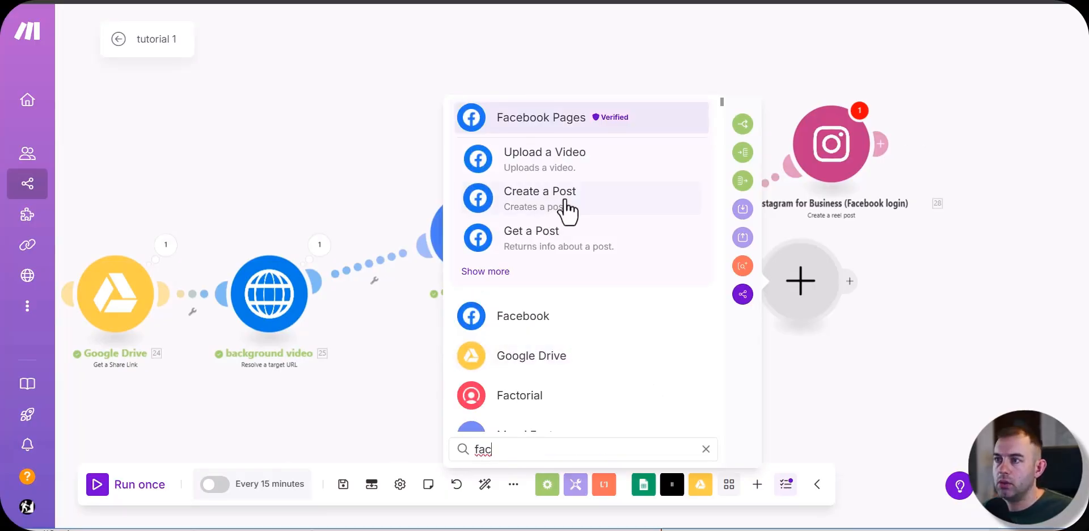
click(545, 159)
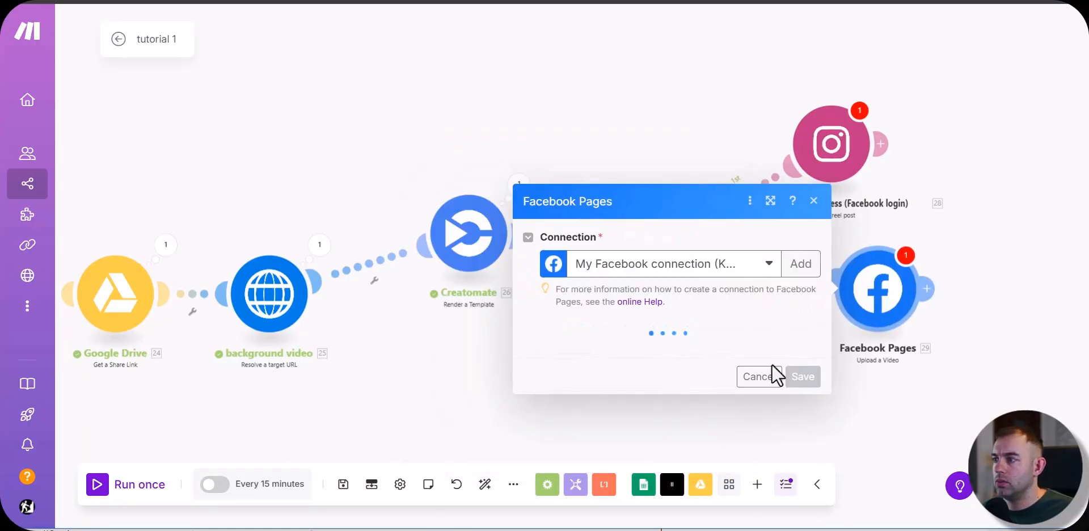
click(764, 377)
Step: Add a YouTube Upload a Video module below Facebook Pages as a further publishing branch, leaving its settings unfilled
drag(880, 397, 823, 124)
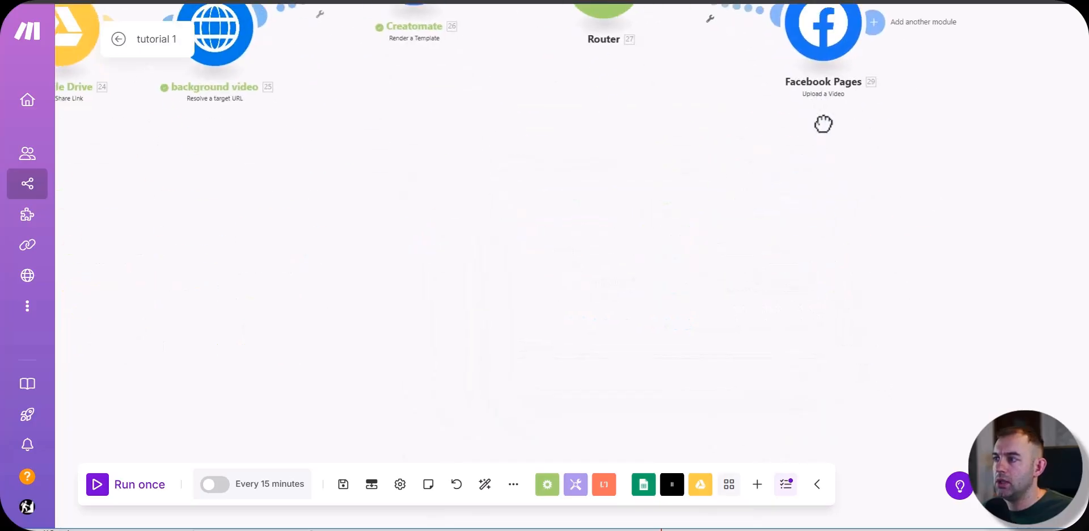
right_click(820, 153)
click(859, 165)
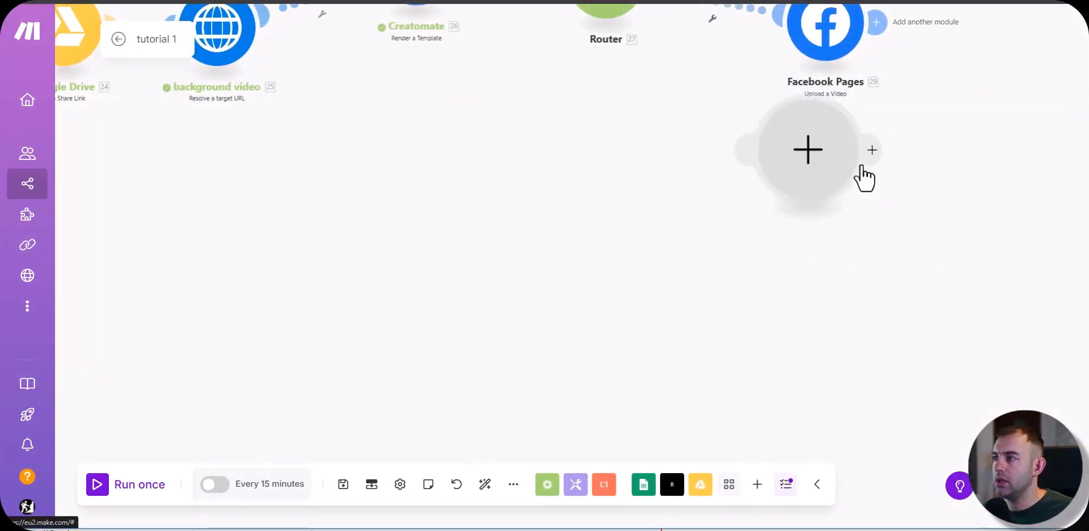
click(801, 159)
text(yout)
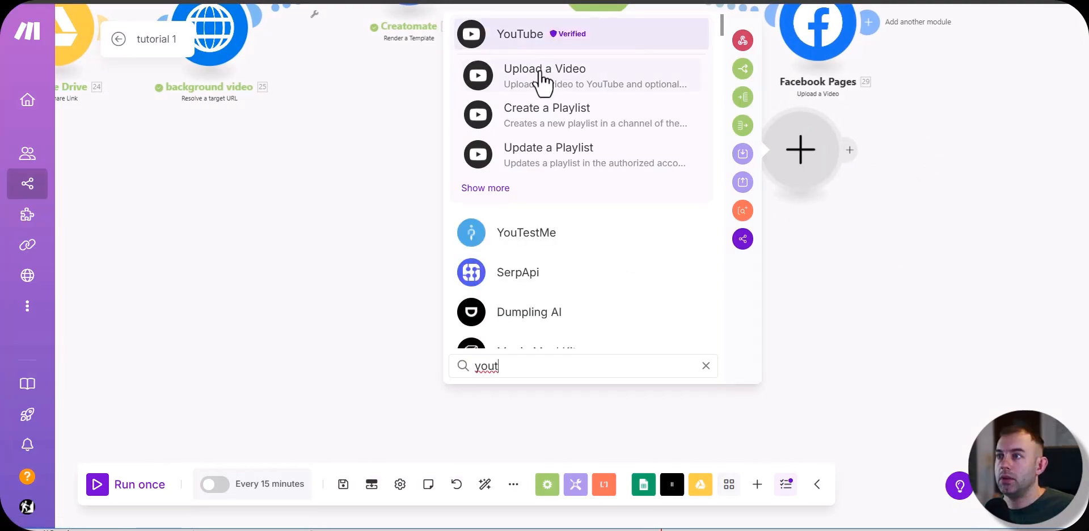
click(539, 87)
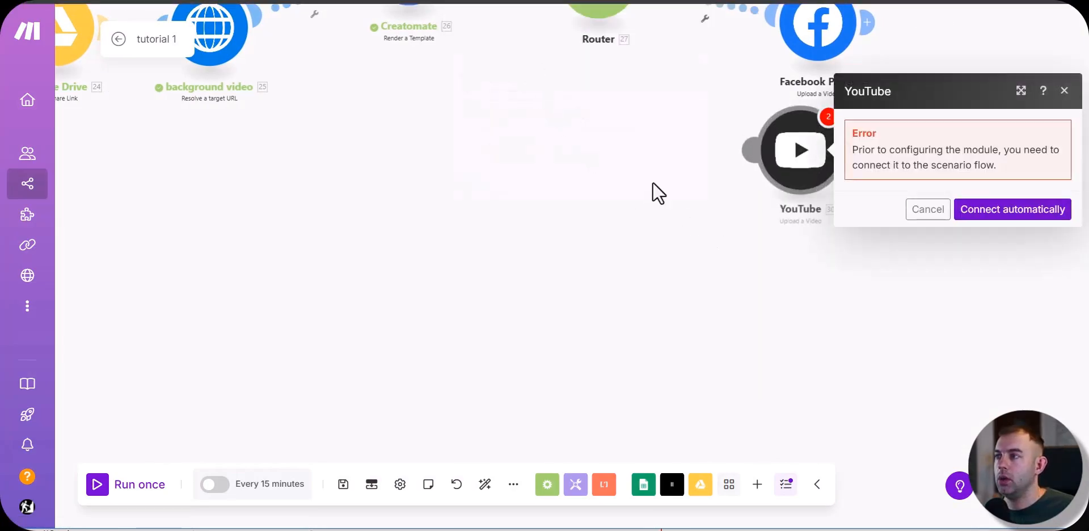
click(633, 205)
Step: Add an X (formerly Twitter) v5 Upload a Media module below YouTube as the fourth publishing branch
right_click(639, 216)
click(658, 227)
click(643, 224)
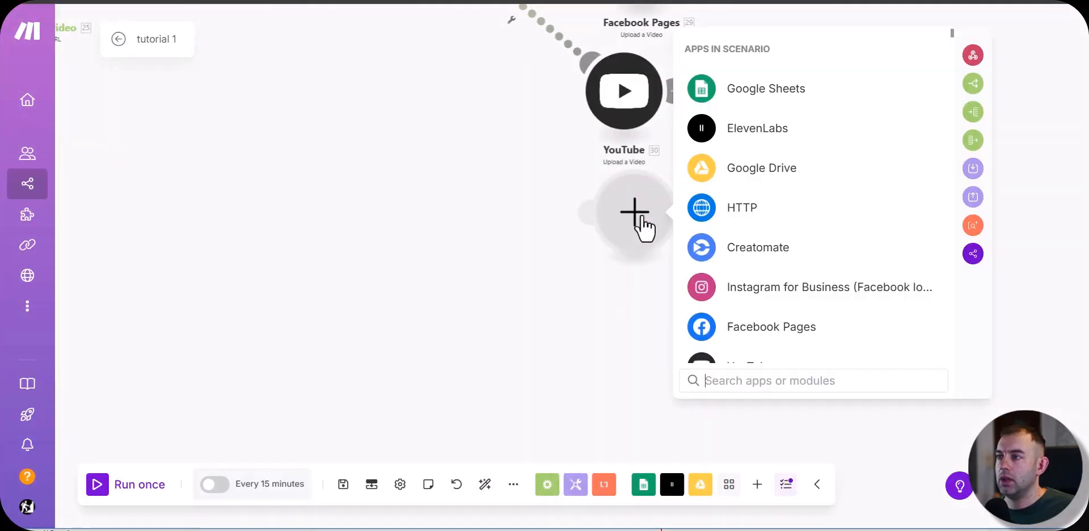
text(twit)
click(797, 255)
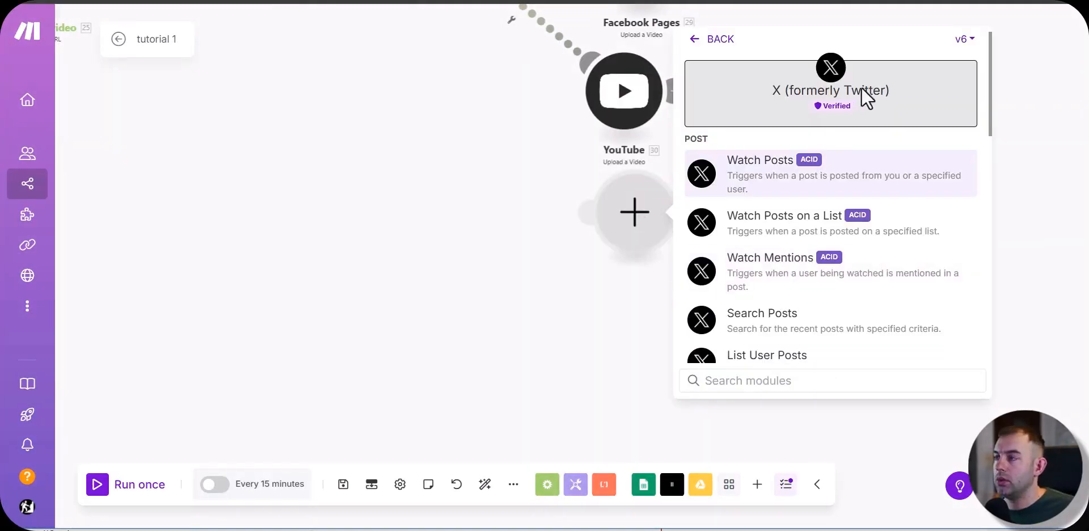
click(965, 41)
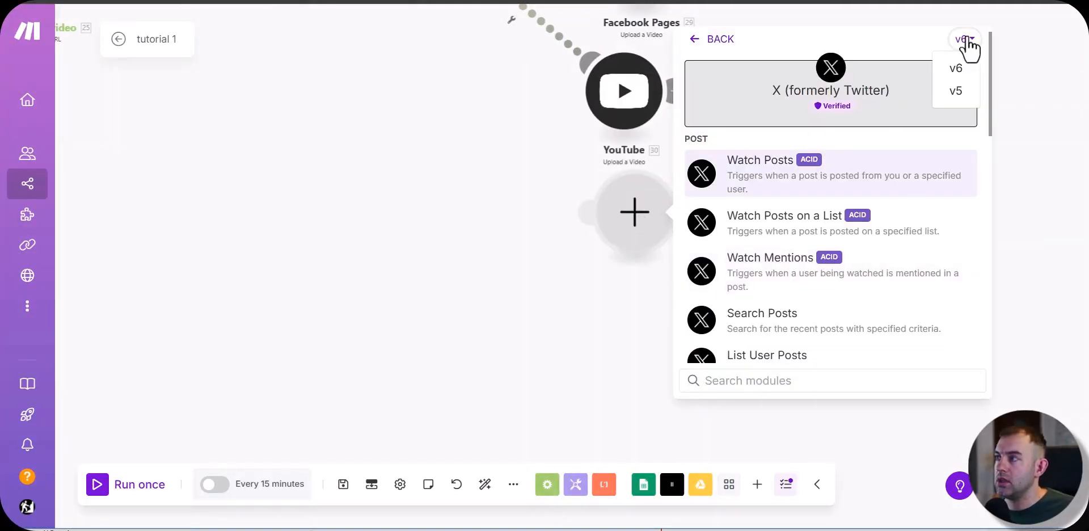
click(960, 101)
scroll(885, 212, down, 1)
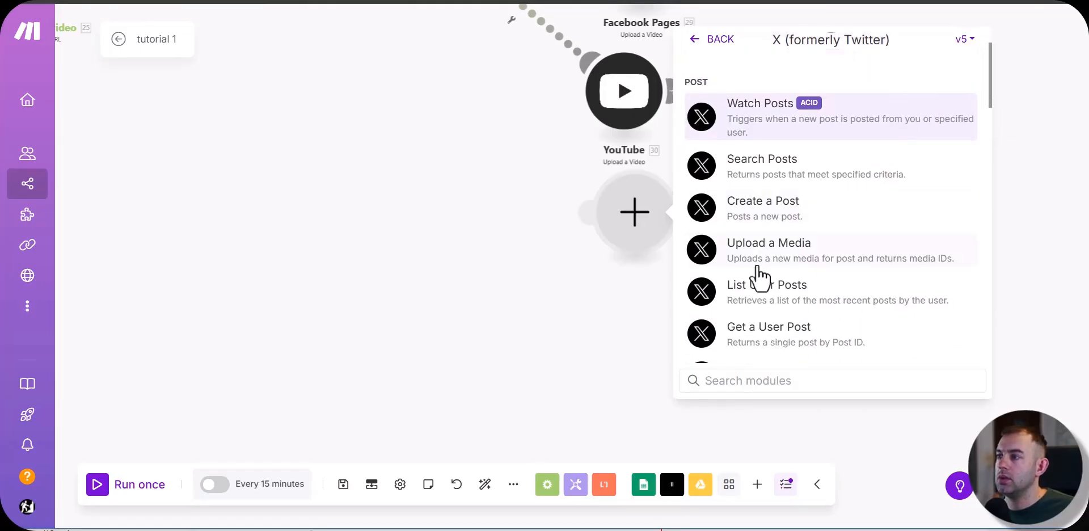
click(761, 254)
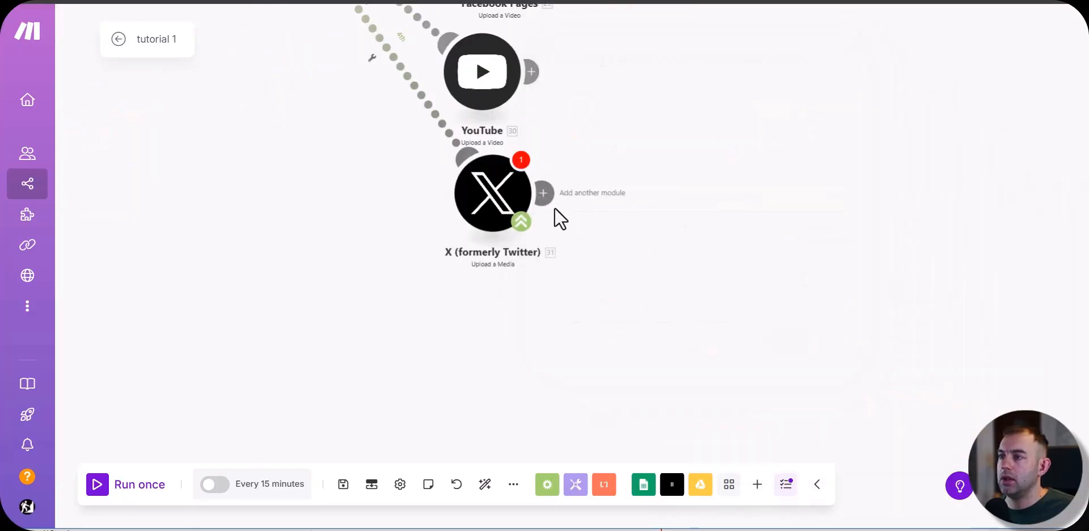
Step: Chain an X (formerly Twitter) Create a Post module after the Upload a Media module
click(546, 193)
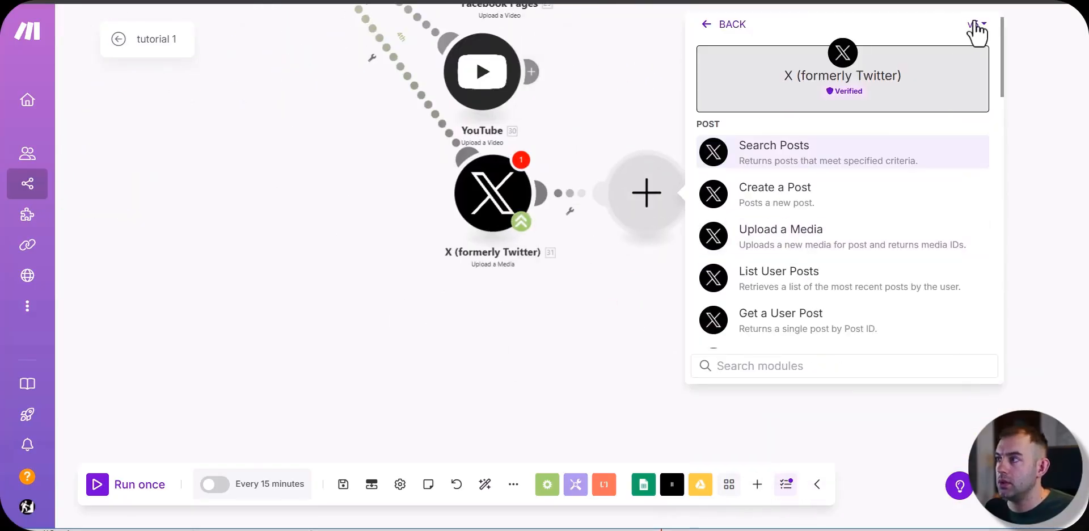
click(976, 29)
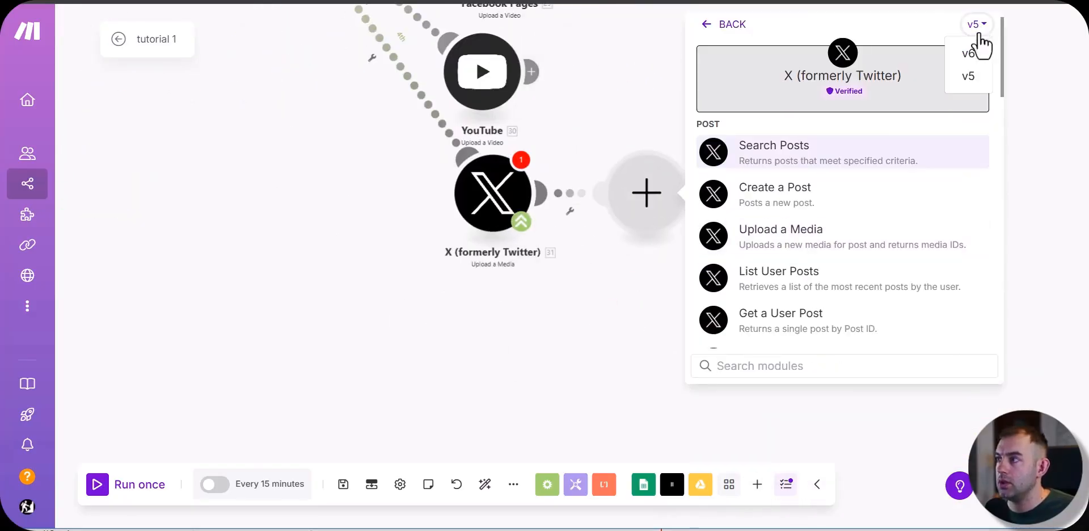
click(972, 71)
click(791, 187)
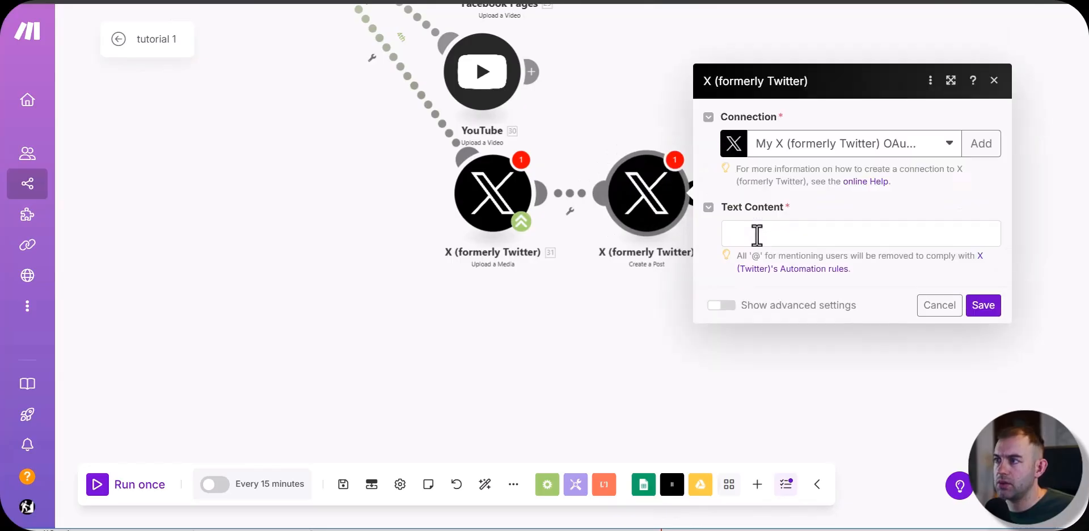
Step: Map the post's Text Content to Title (A) and Media IDs to the first uploaded media ID, and save the module
click(756, 235)
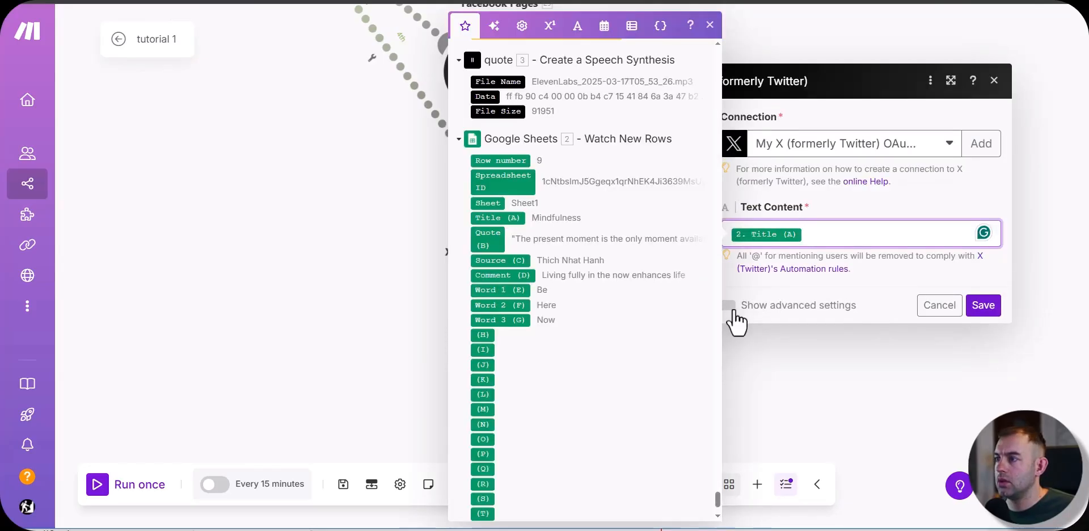
click(730, 306)
click(749, 265)
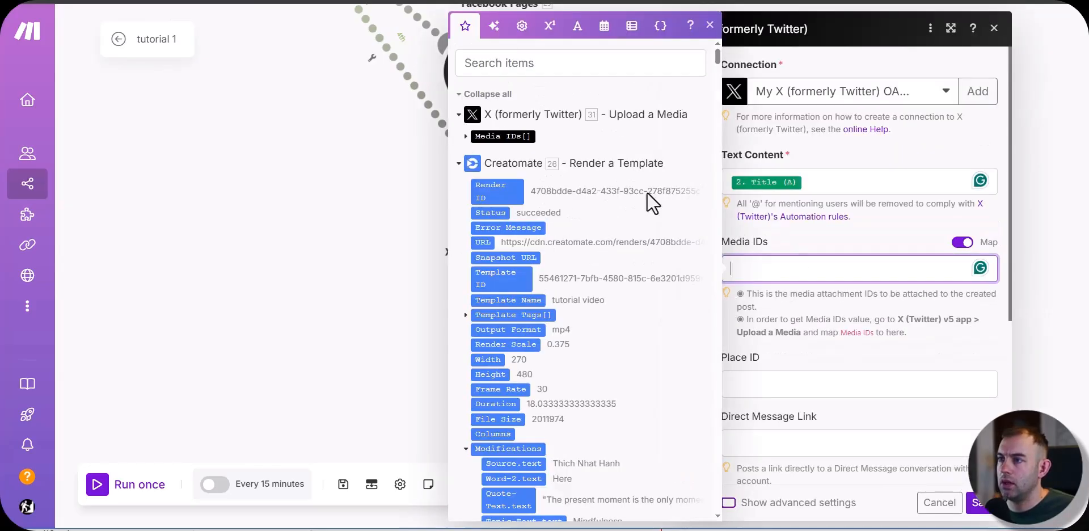
click(511, 134)
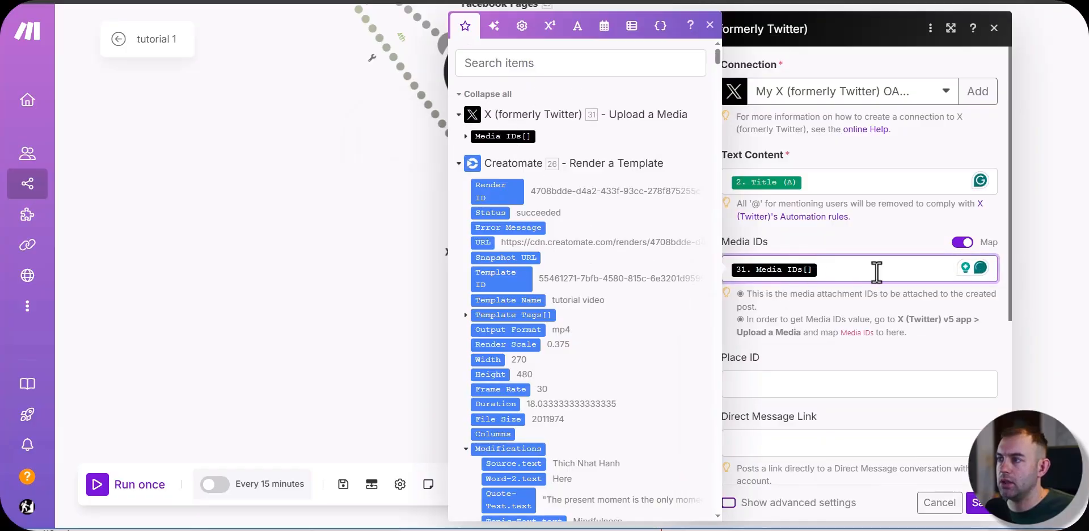
key(BackSpace)
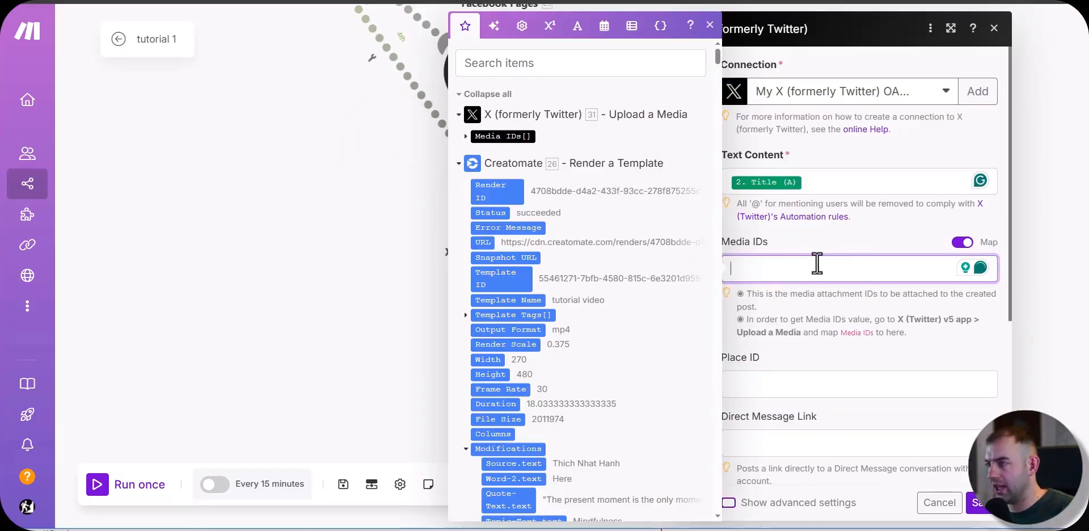
click(466, 137)
drag(496, 151, 794, 268)
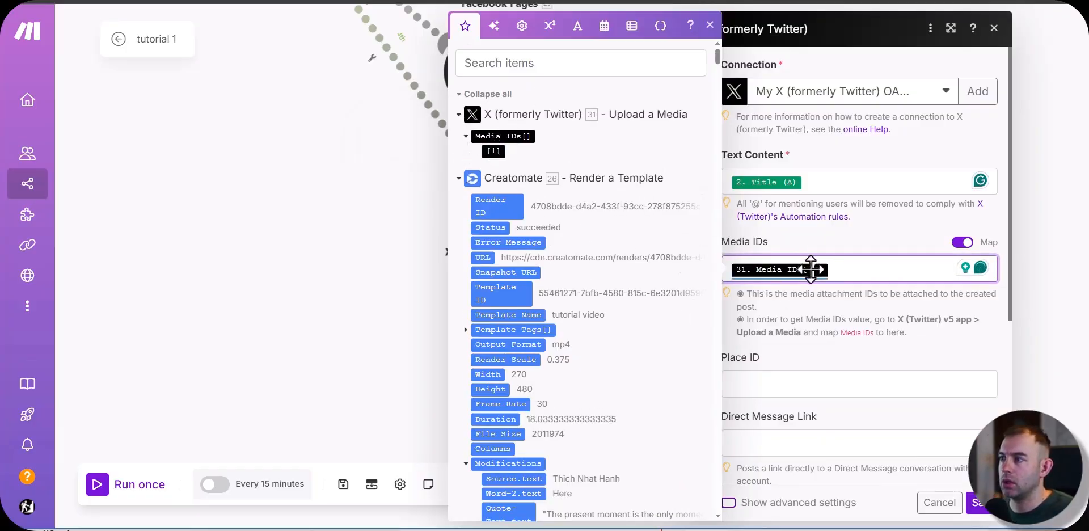
click(893, 318)
scroll(893, 317, down, 5)
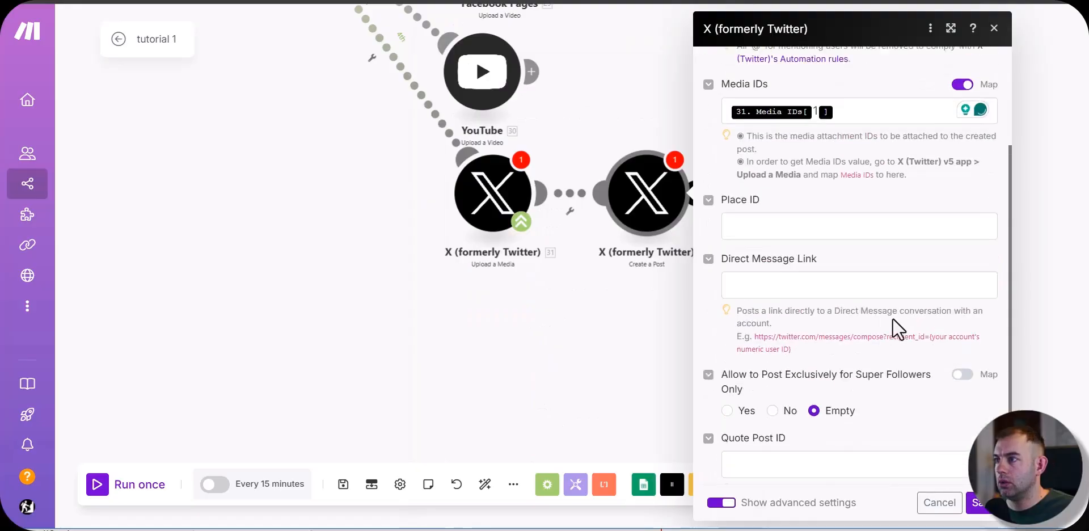
click(982, 503)
Step: Review the Router's publishing branches and the preceding chain of modules back across the scenario
drag(233, 90, 461, 227)
scroll(461, 227, up, 3)
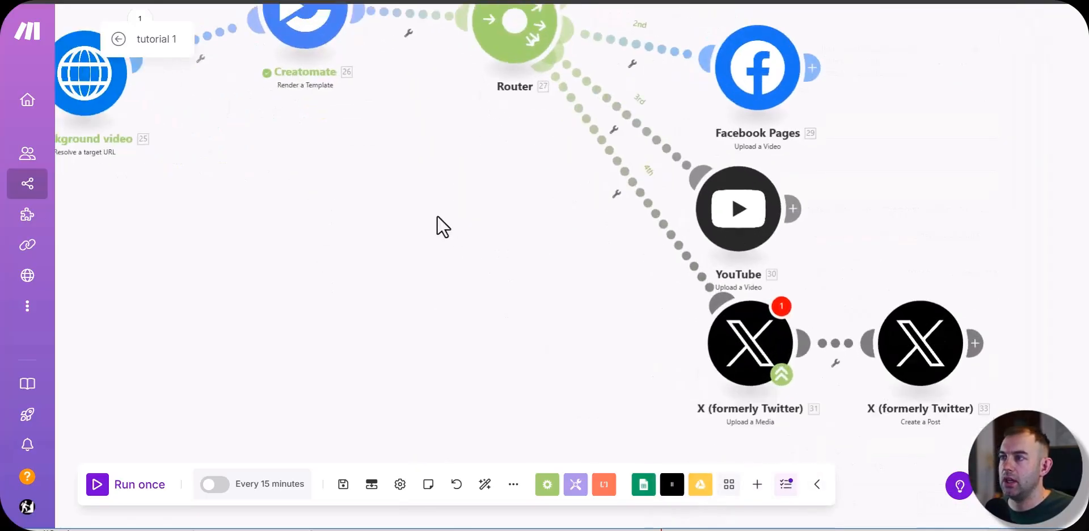
drag(426, 169, 396, 410)
scroll(356, 344, down, 2)
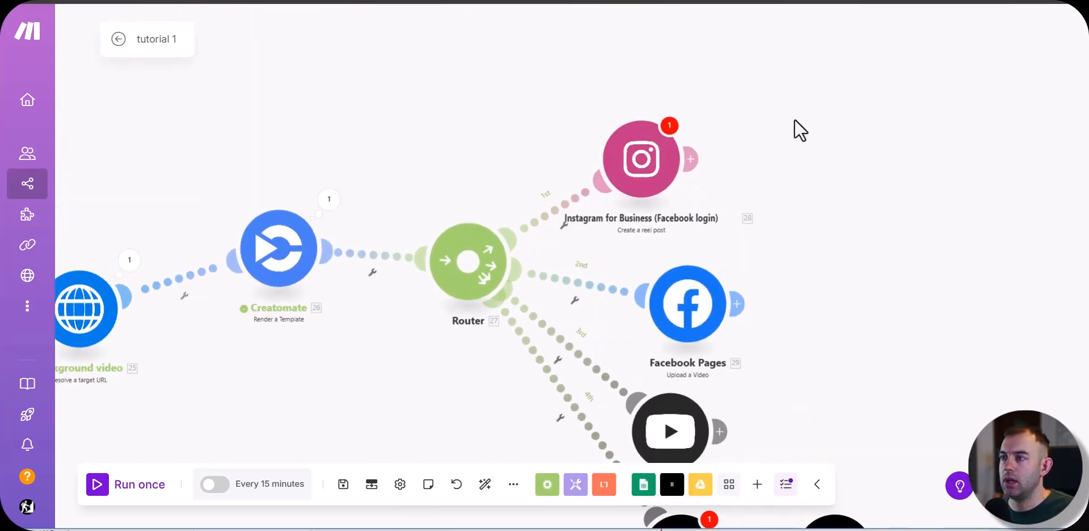
drag(891, 304, 894, 114)
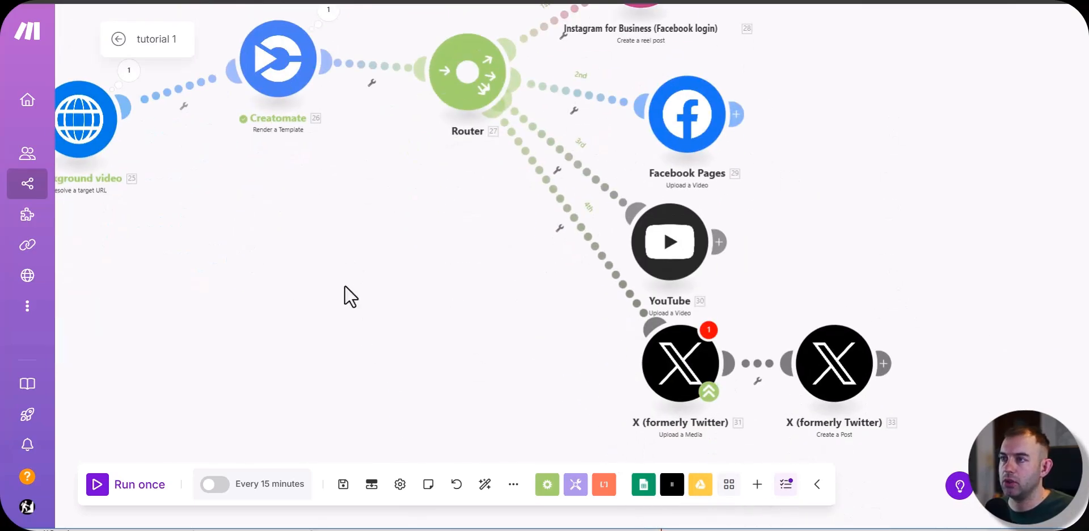
drag(353, 243, 586, 274)
scroll(370, 269, down, 5)
drag(279, 296, 726, 286)
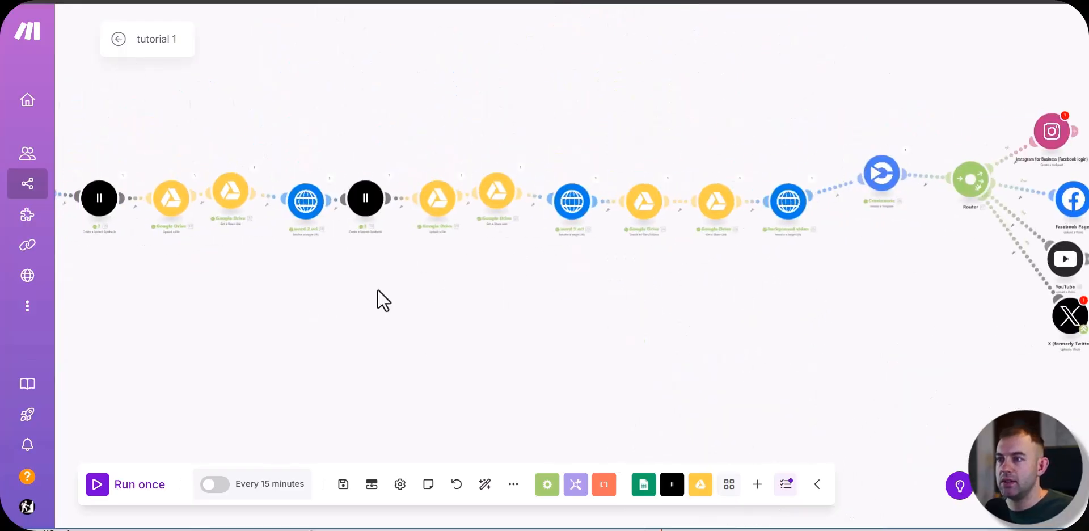
drag(378, 291, 702, 285)
Step: Try a Days of the week schedule with Tuesday and Thursday for the scenario, and discard the schedule changes
click(255, 492)
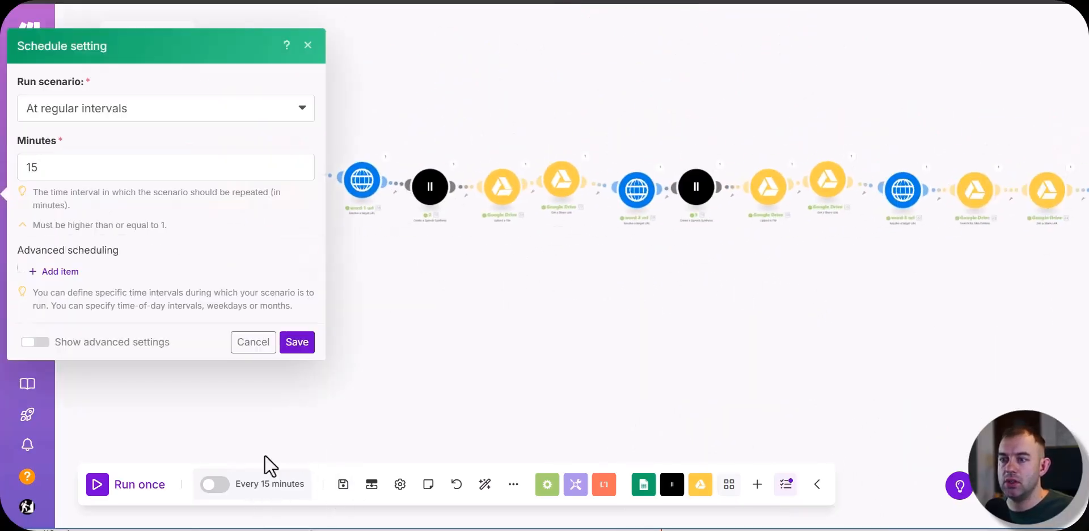
click(129, 110)
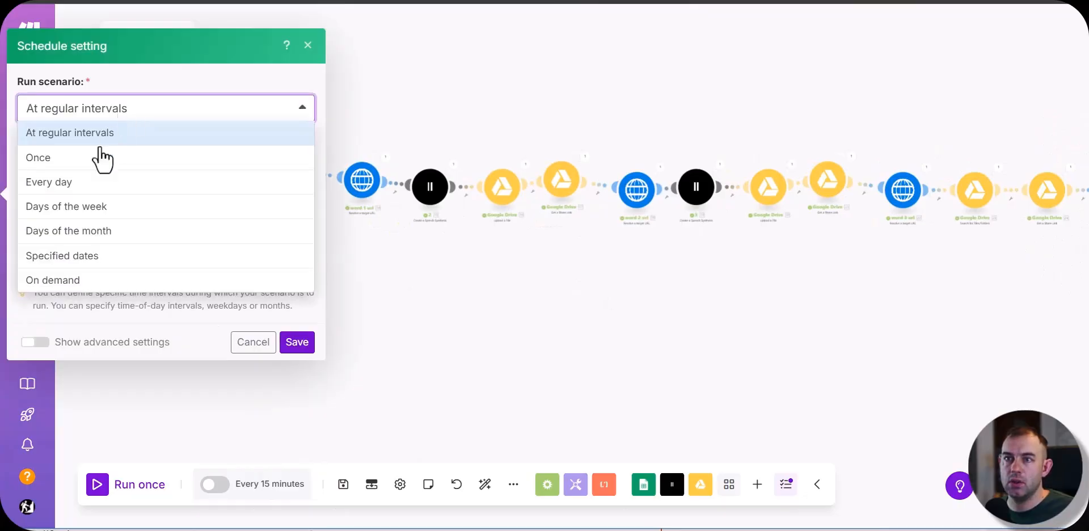
click(97, 181)
click(124, 164)
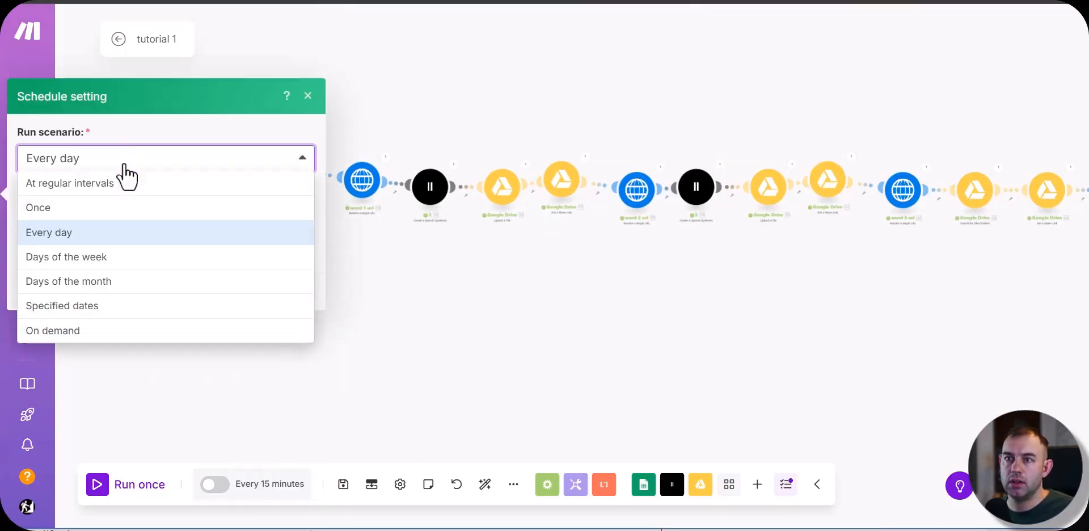
click(121, 262)
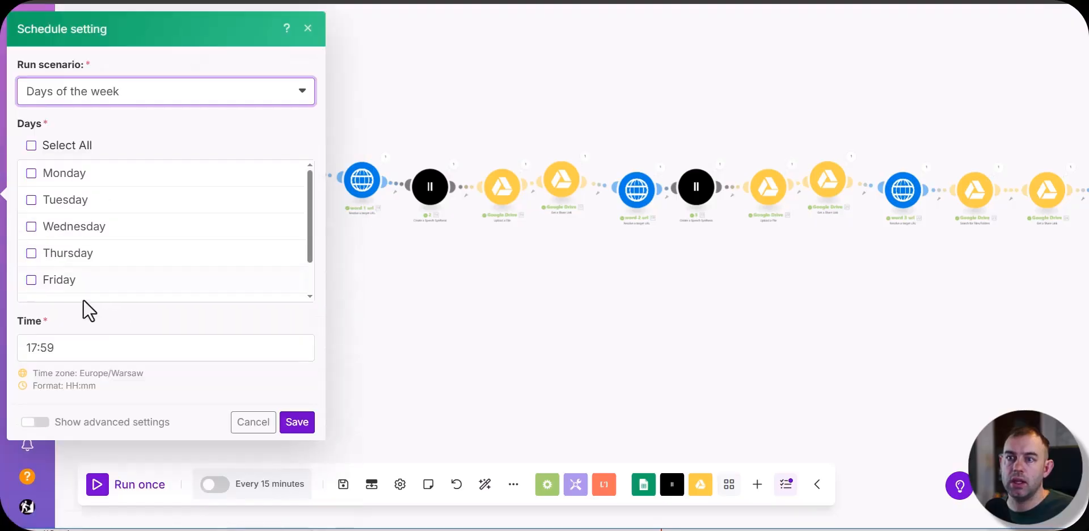
click(32, 199)
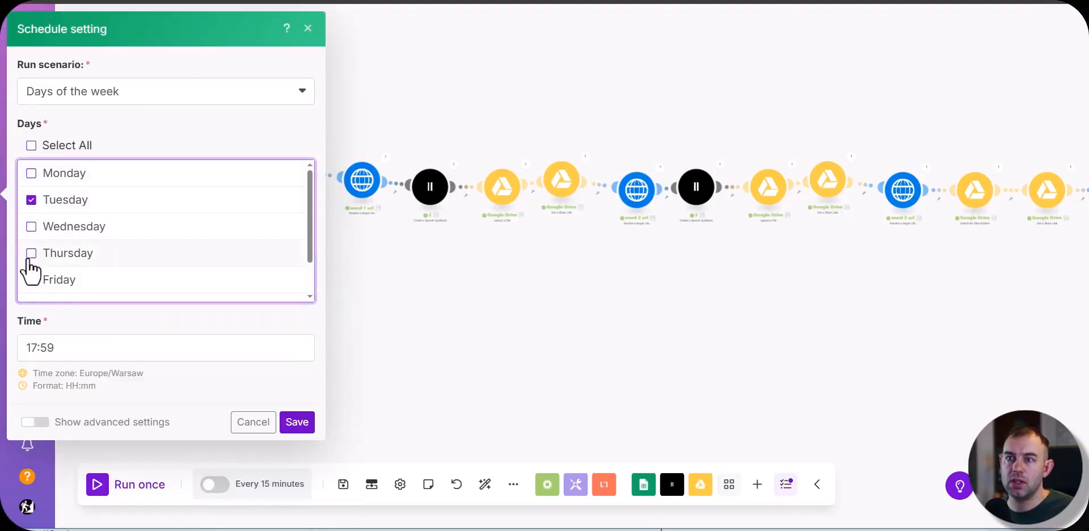
click(31, 253)
click(105, 350)
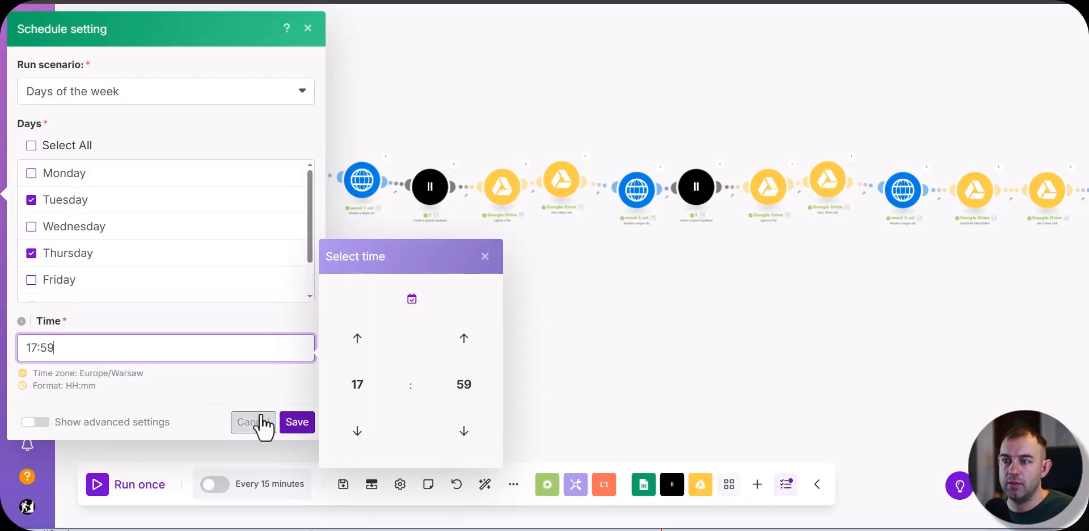
click(260, 426)
Step: Spread out the Router's branches by repositioning the Instagram, Facebook Pages and YouTube modules
scroll(575, 370, right, 5)
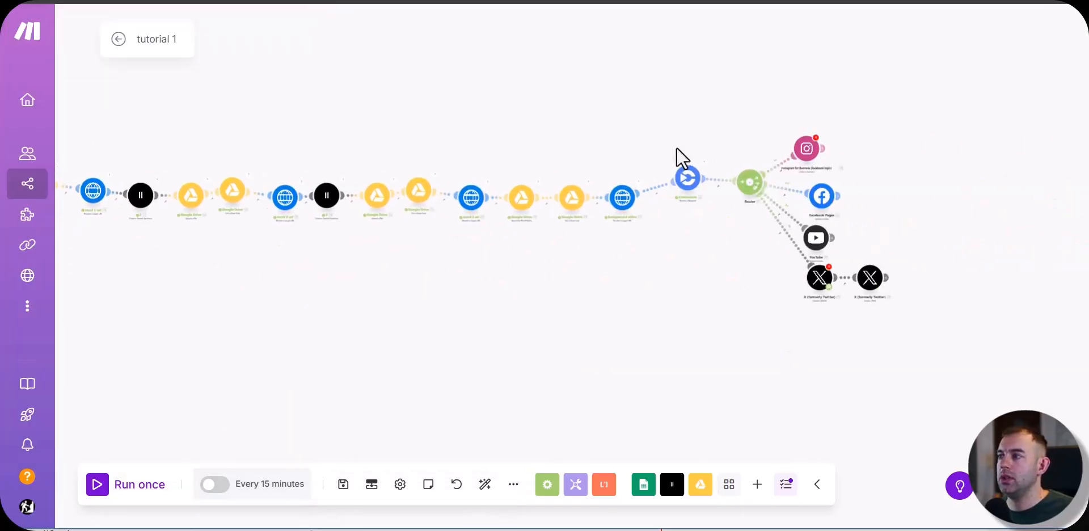
drag(806, 158, 800, 96)
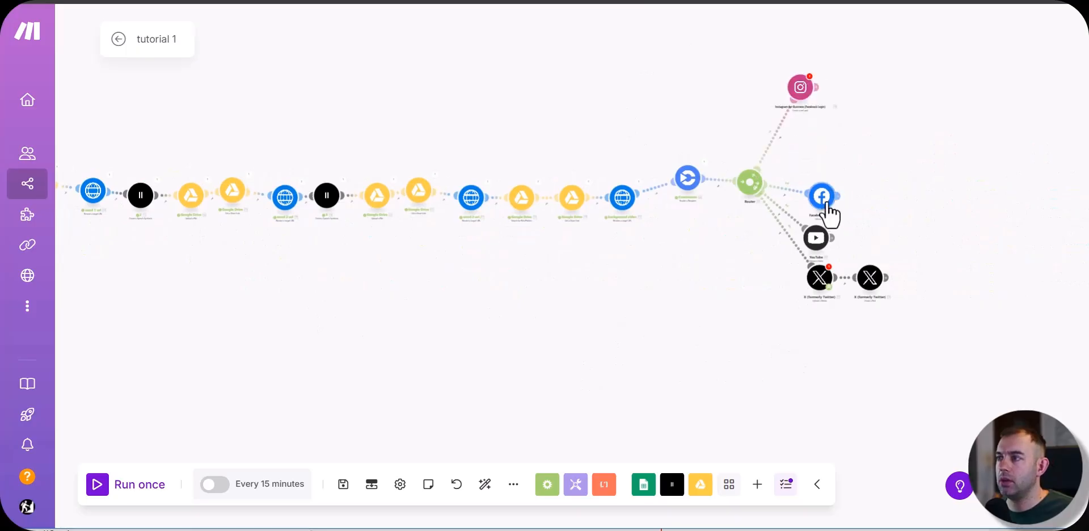
drag(823, 197, 823, 176)
drag(819, 227, 830, 218)
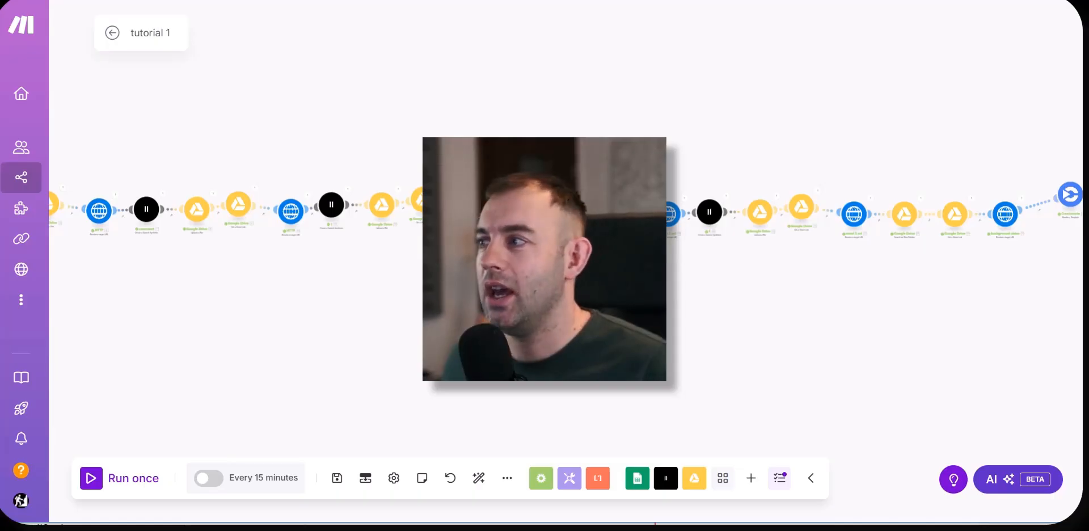
drag(362, 324, 516, 301)
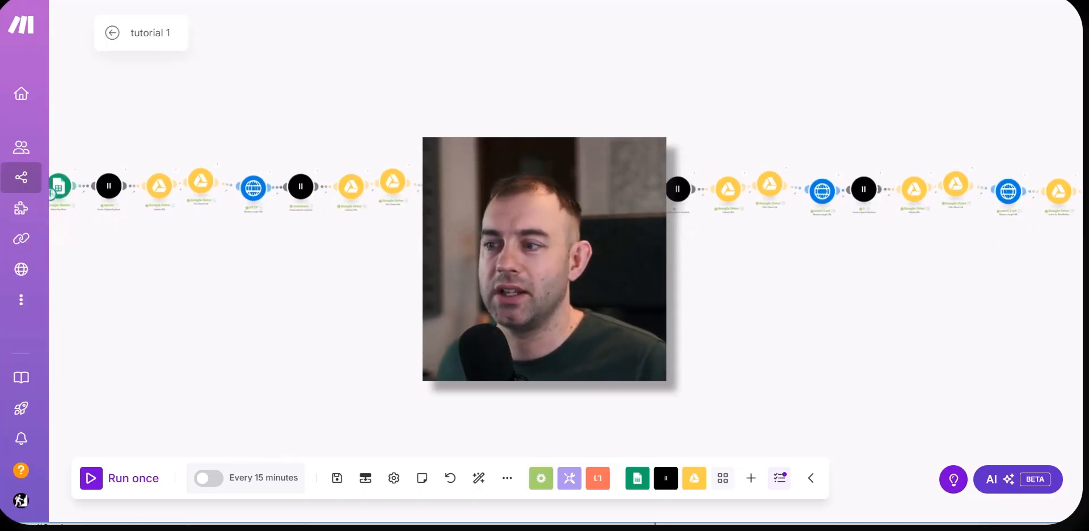